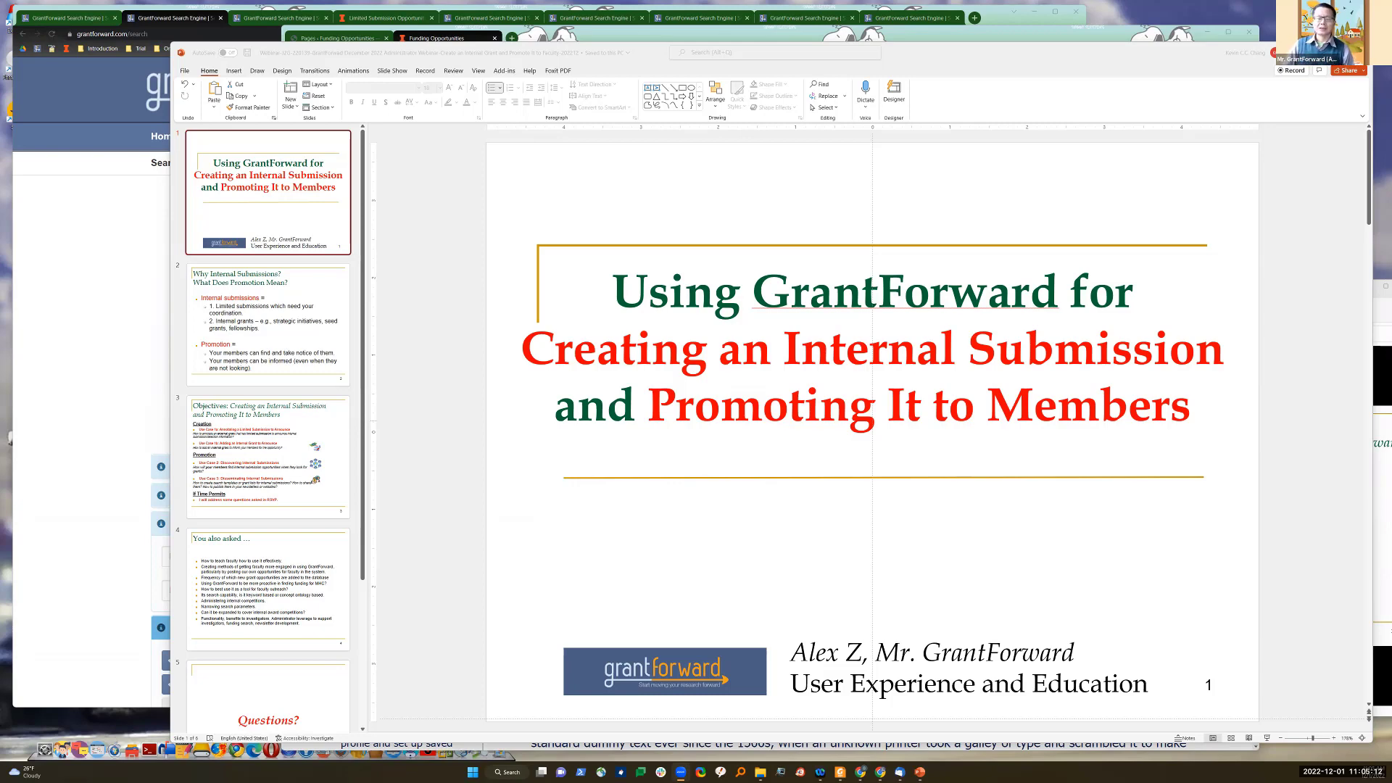
Step: Highlight the phrases "Internal Submission", "Creating" and "Promoting" in turn in the title slide's heading
{"action": "left_click", "coordinate": [833, 468]}
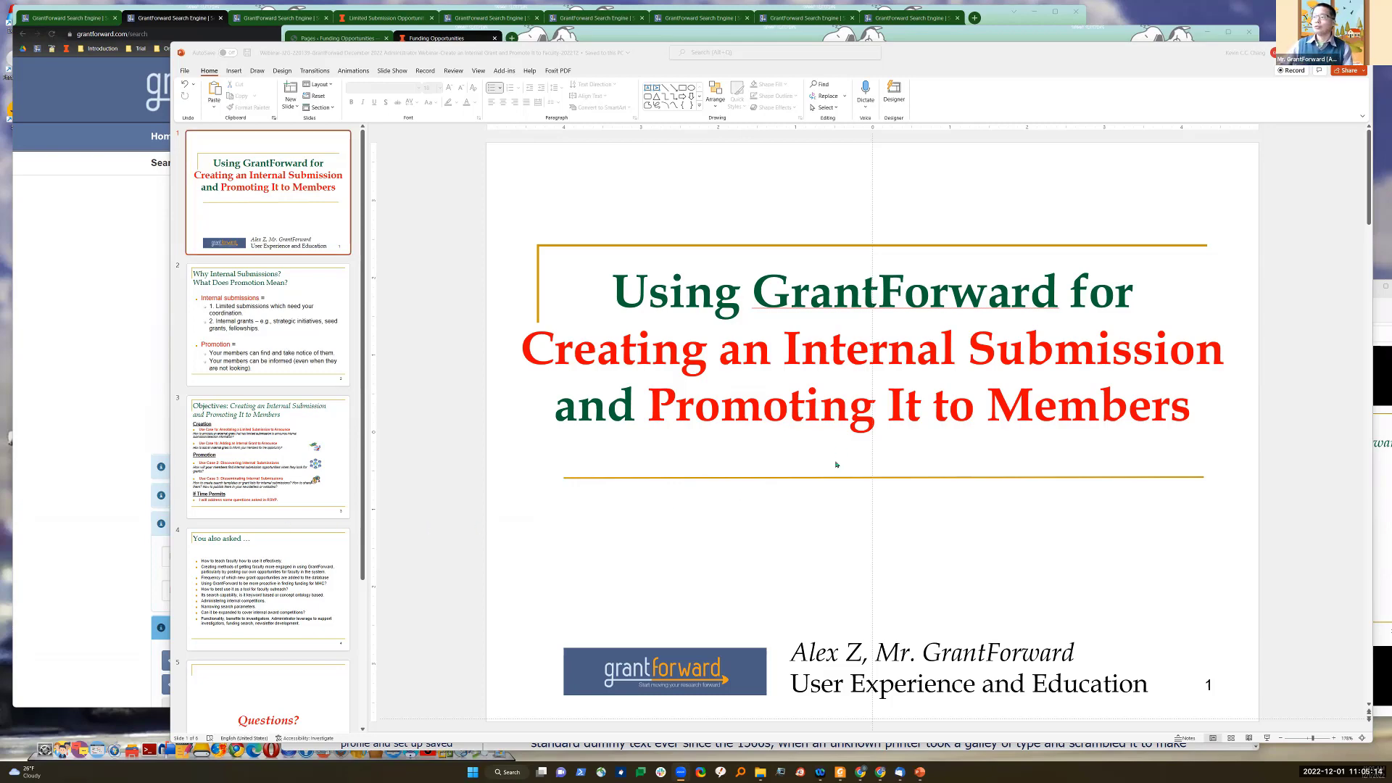
{"action": "left_click_drag", "start_coordinate": [786, 347], "coordinate": [1140, 355]}
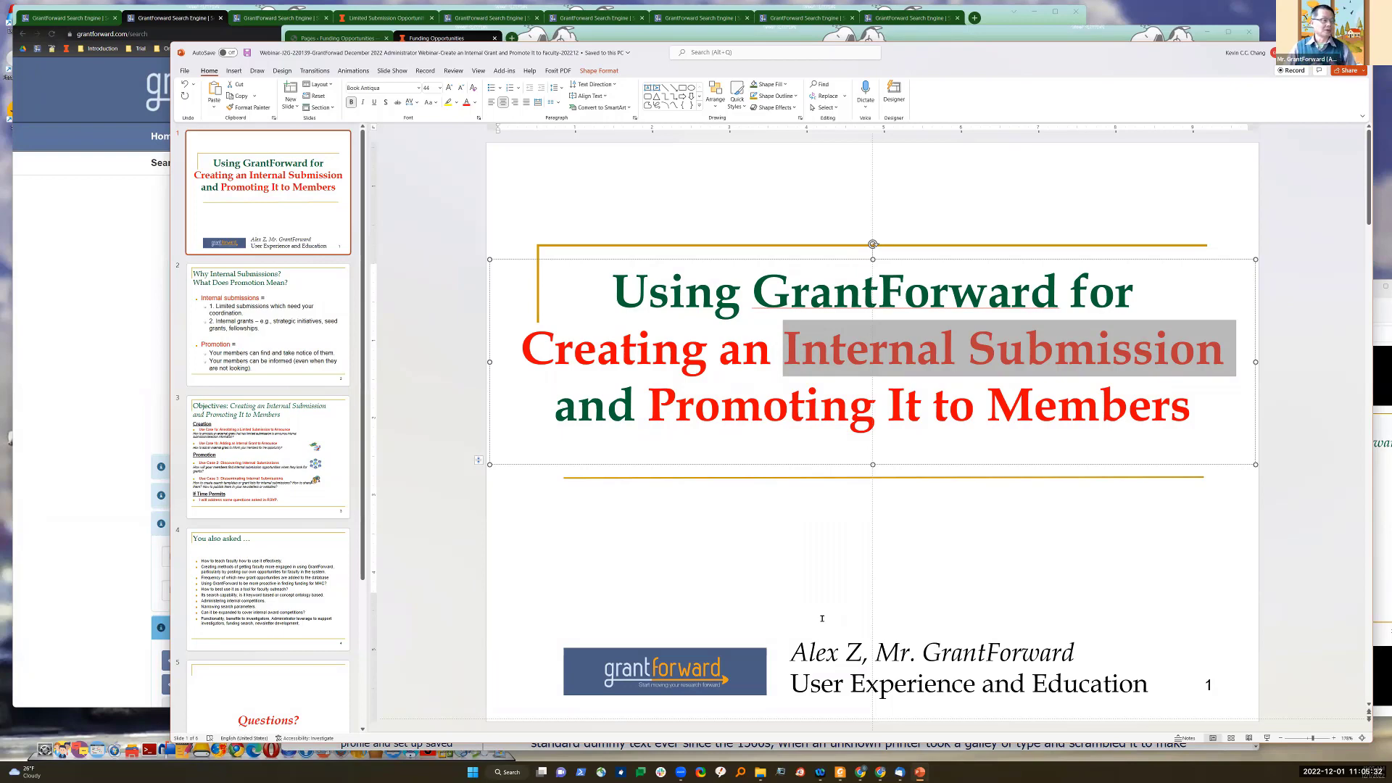
{"action": "left_click", "coordinate": [706, 461]}
{"action": "left_click_drag", "start_coordinate": [517, 348], "coordinate": [691, 351]}
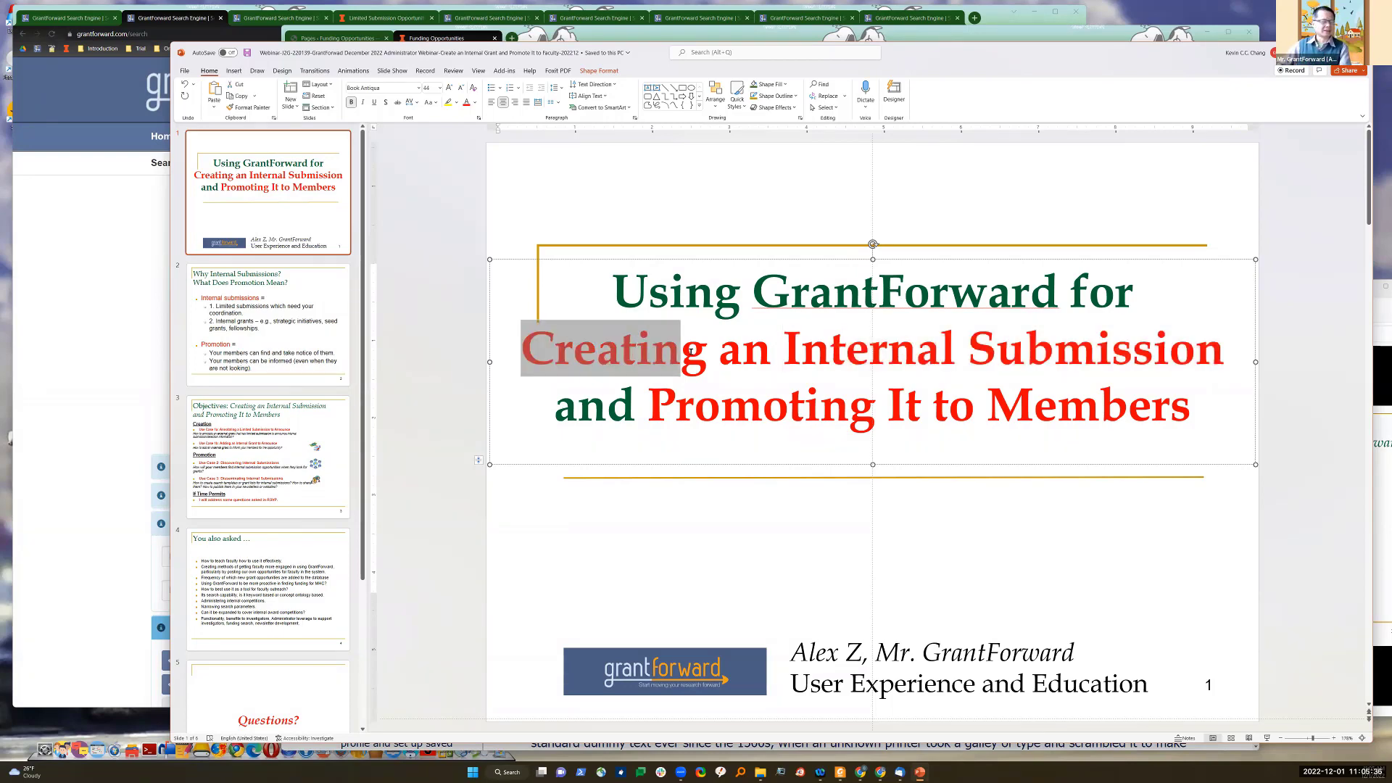
{"action": "left_click", "coordinate": [679, 443]}
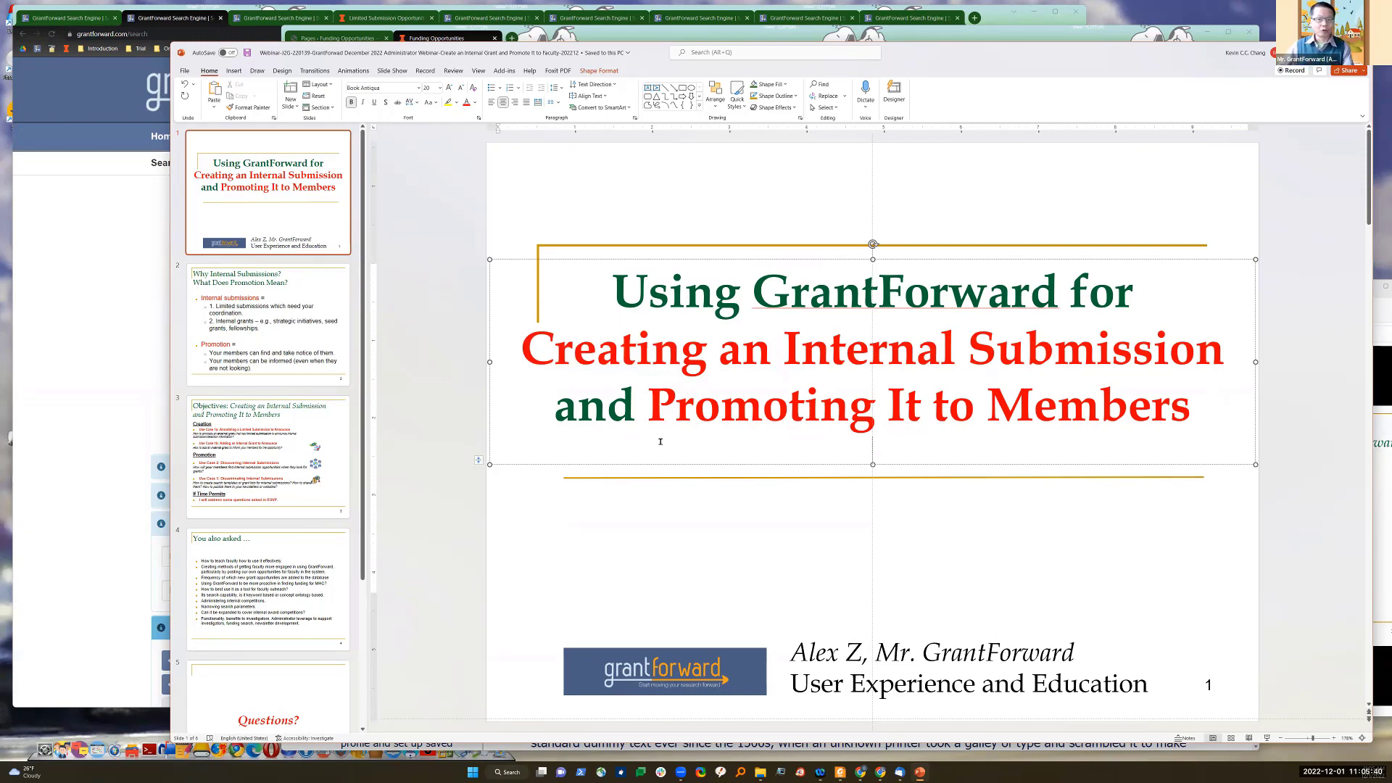
{"action": "left_click_drag", "start_coordinate": [647, 406], "coordinate": [783, 417]}
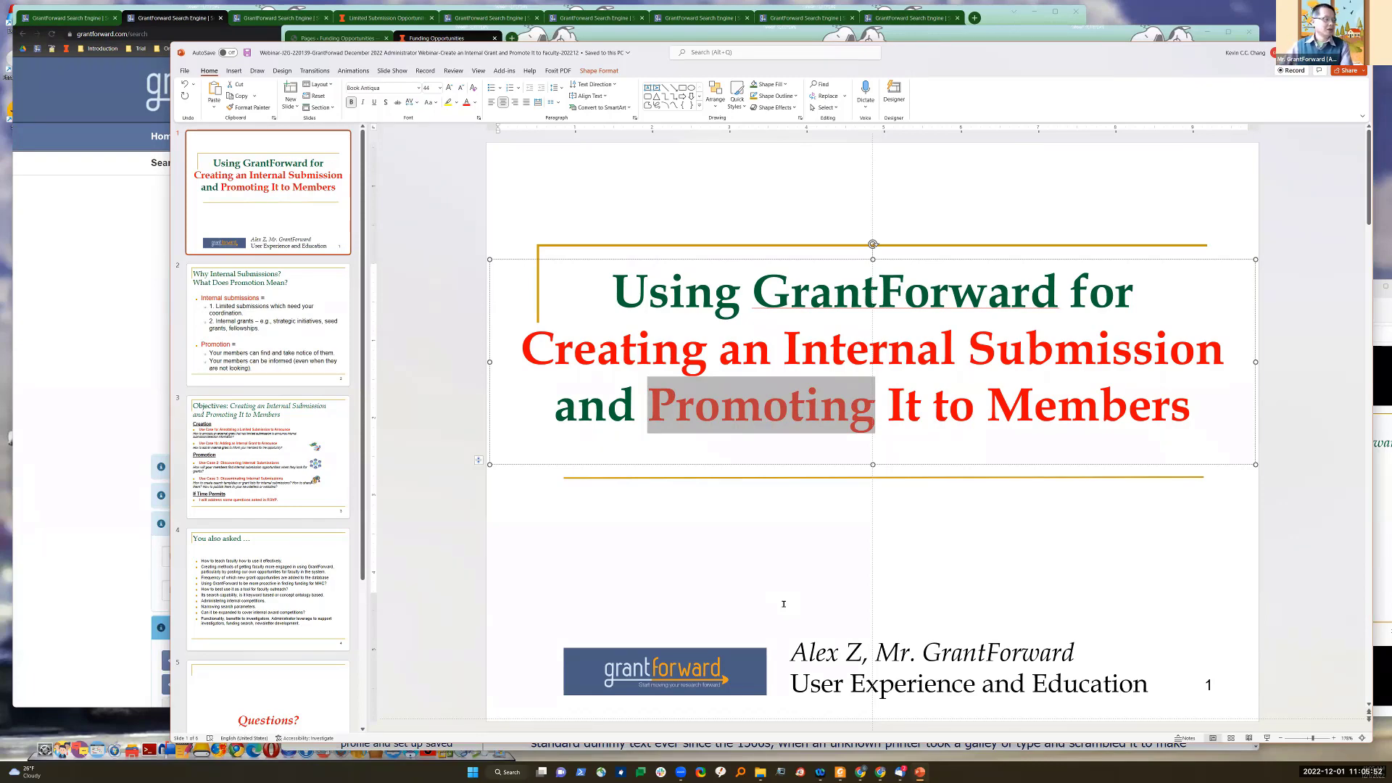
Step: Show slide 2, enlarge the presentation window and point out "Internal Submissions" in the slide title
{"action": "key", "text": "Page_Down"}
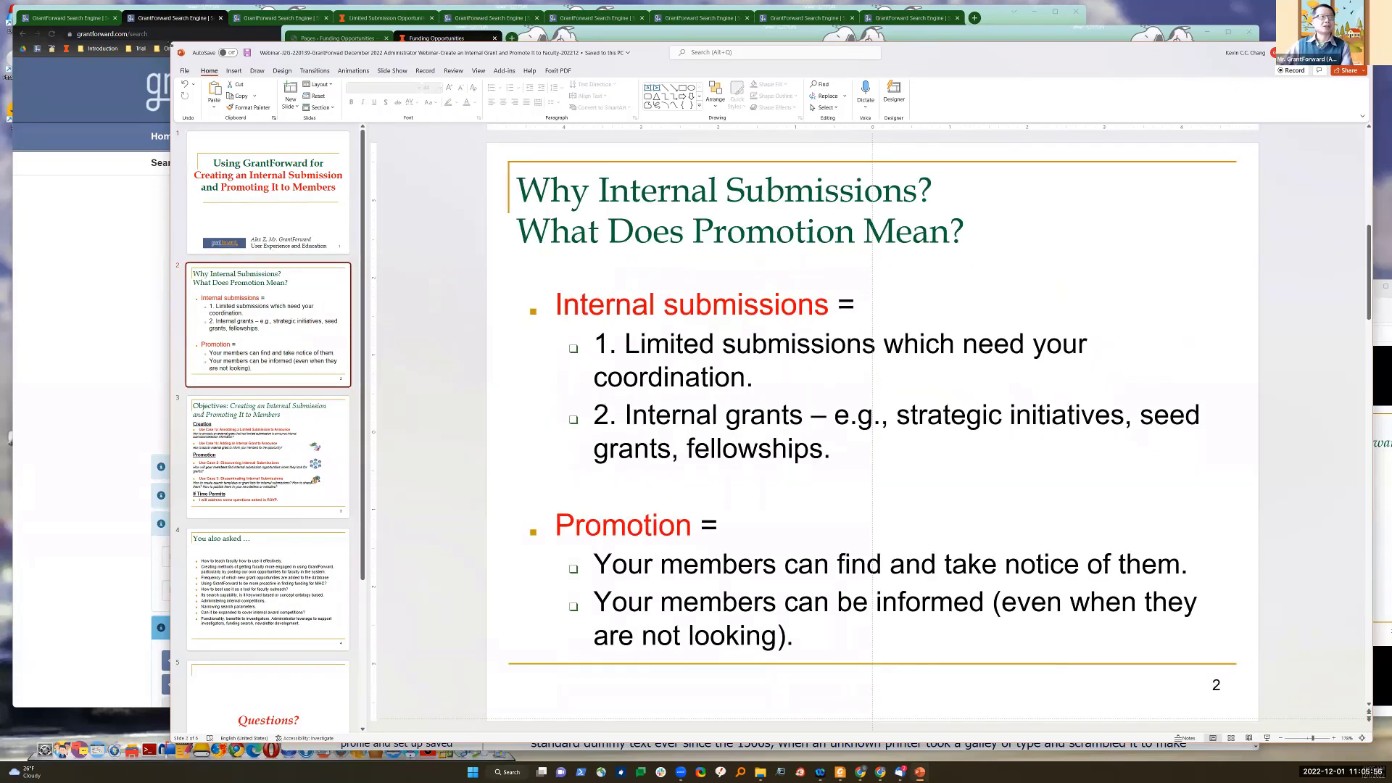
{"action": "left_click_drag", "start_coordinate": [172, 45], "coordinate": [134, 24]}
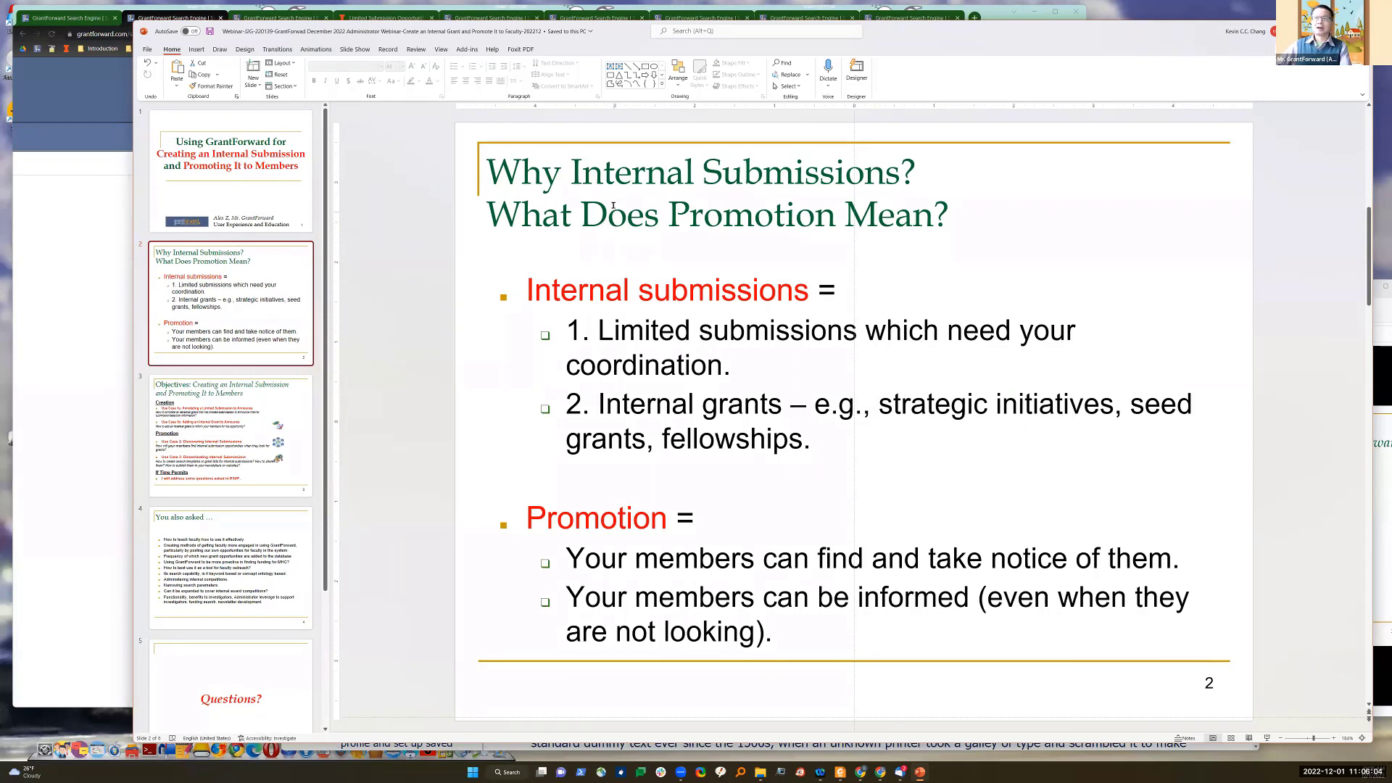
{"action": "left_click_drag", "start_coordinate": [574, 172], "coordinate": [841, 168]}
{"action": "left_click", "coordinate": [763, 250]}
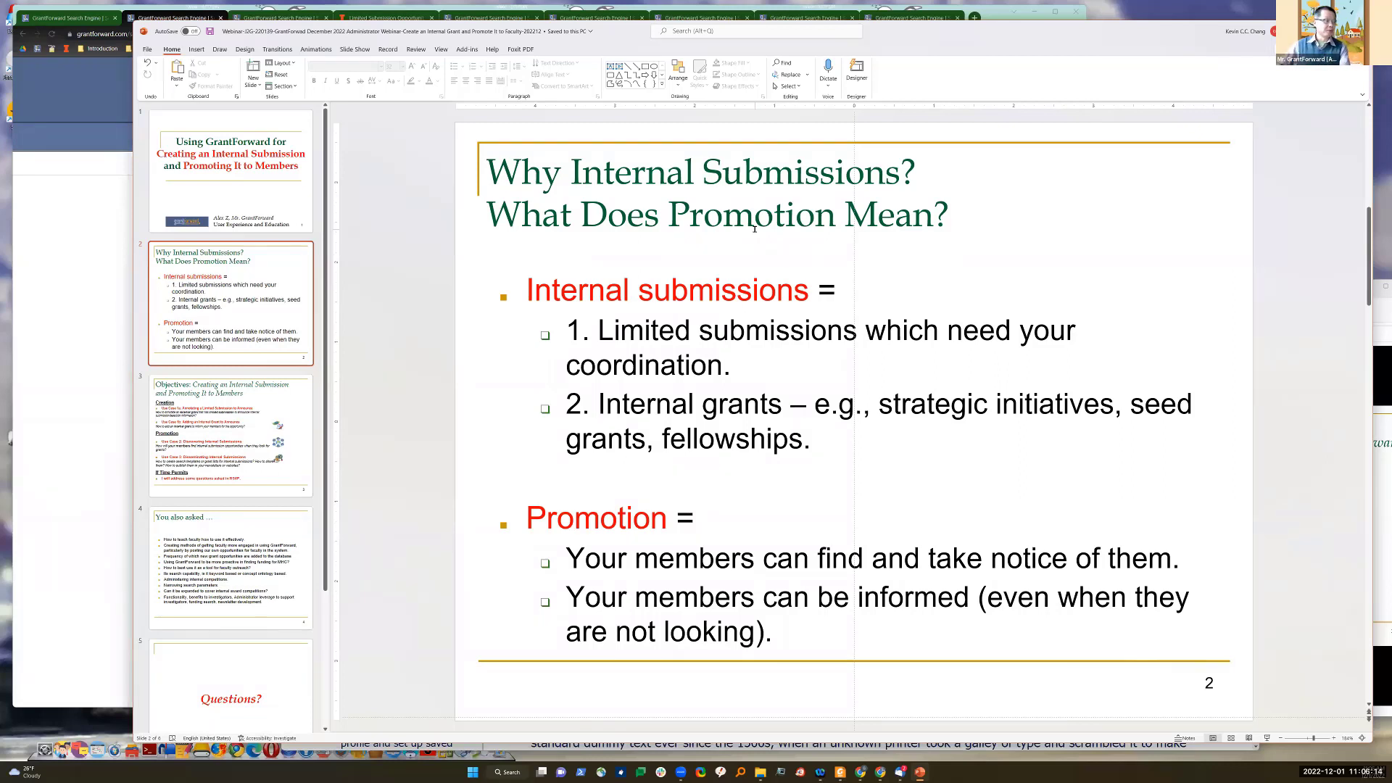
Step: Highlight the "Internal submissions" bullet heading and the phrase "Limited submissions" in its first sub-bullet on slide 2
{"action": "left_click_drag", "start_coordinate": [525, 294], "coordinate": [763, 286]}
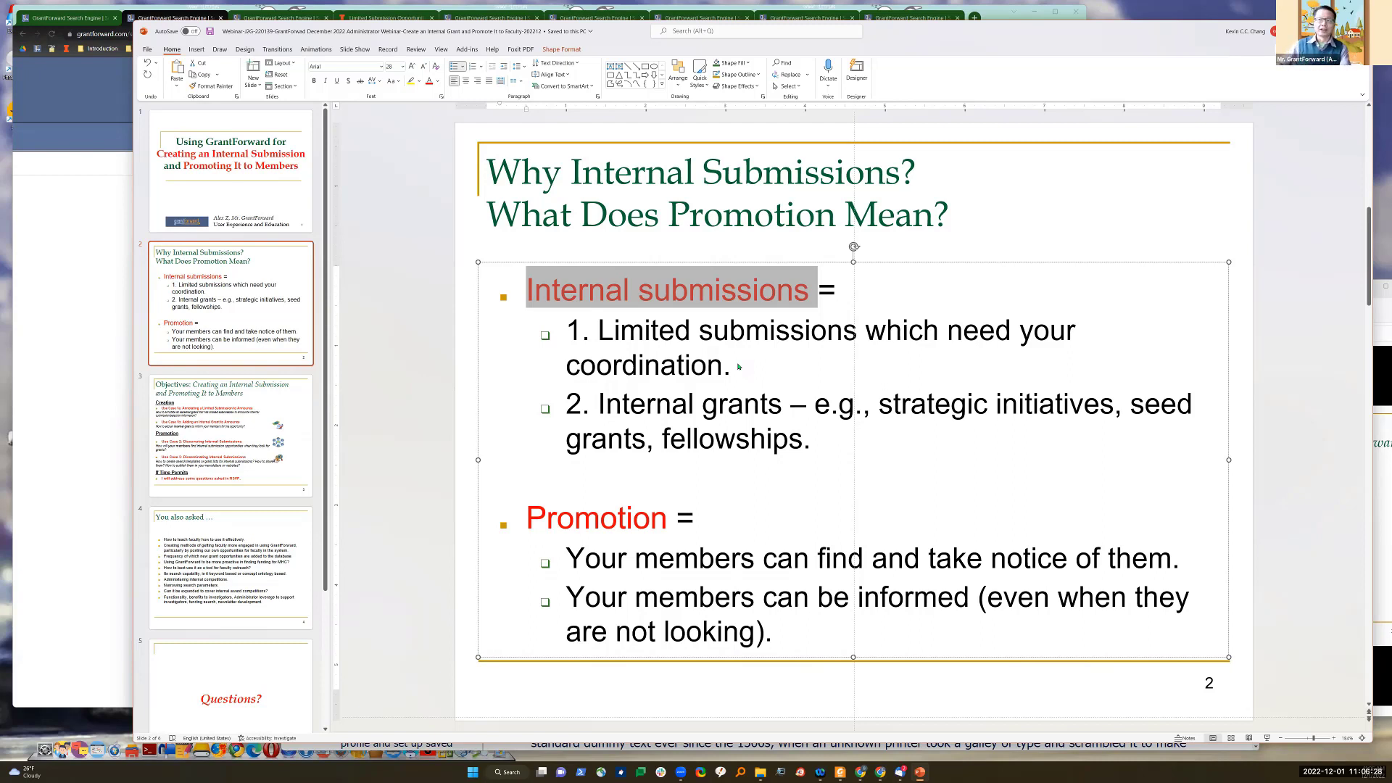
{"action": "left_click", "coordinate": [710, 332]}
{"action": "left_click_drag", "start_coordinate": [523, 295], "coordinate": [747, 299]}
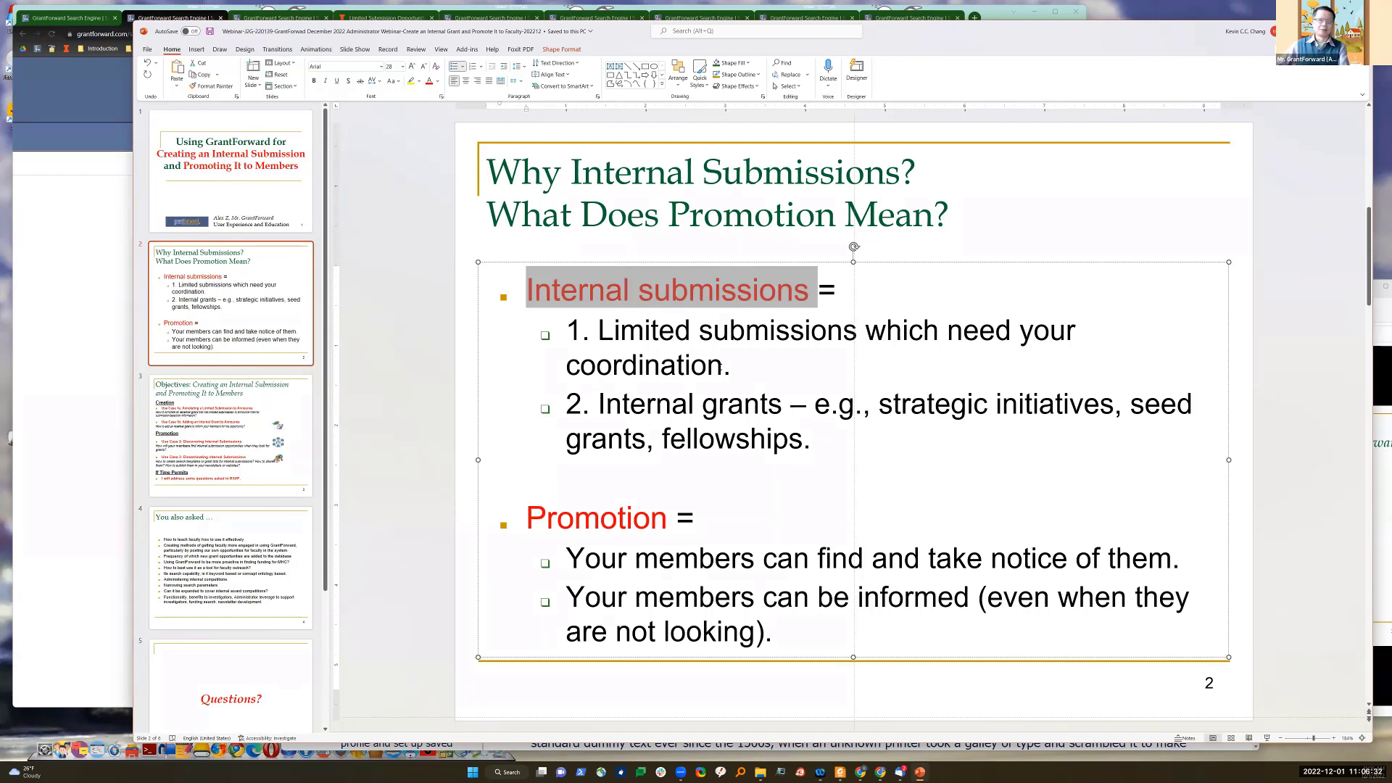
{"action": "left_click", "coordinate": [727, 367]}
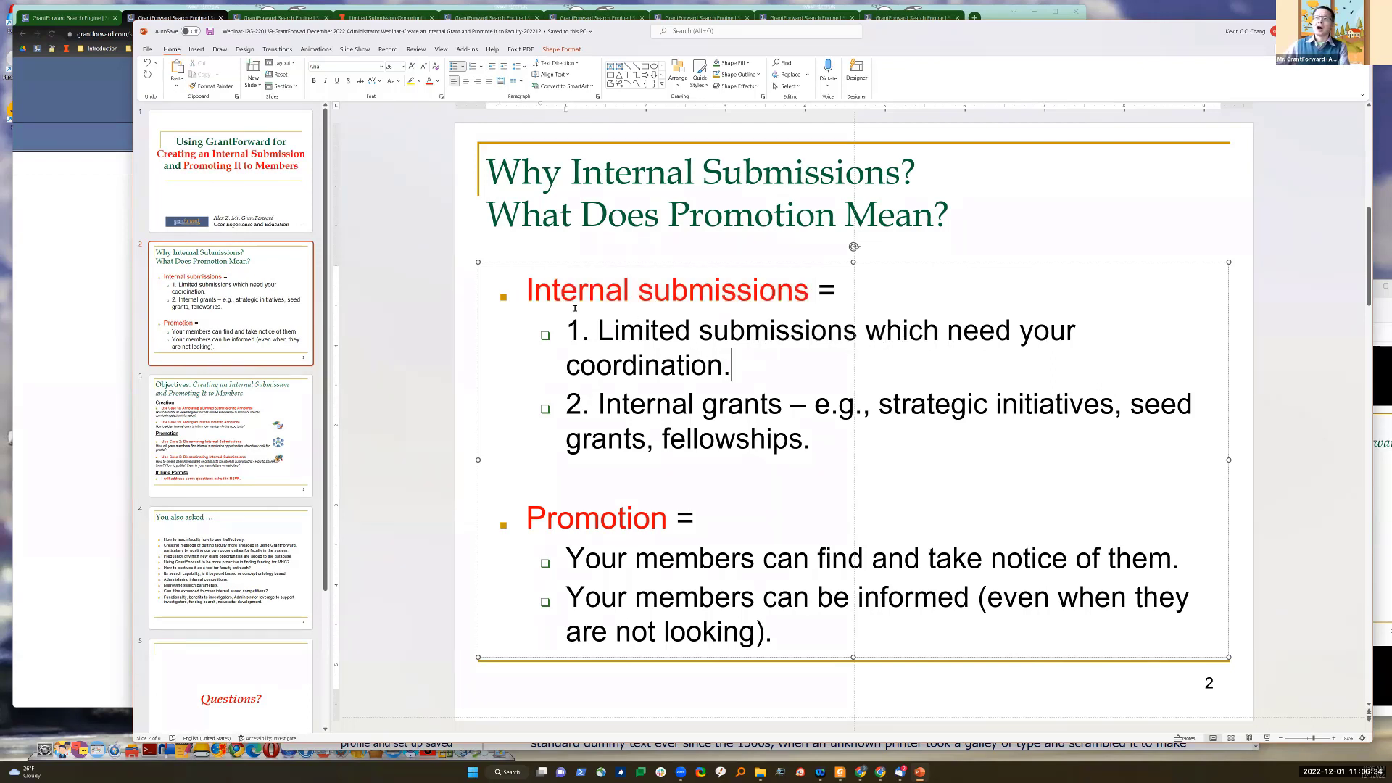
{"action": "left_click_drag", "start_coordinate": [521, 293], "coordinate": [814, 295]}
{"action": "left_click", "coordinate": [718, 404]}
{"action": "left_click_drag", "start_coordinate": [589, 335], "coordinate": [799, 330]}
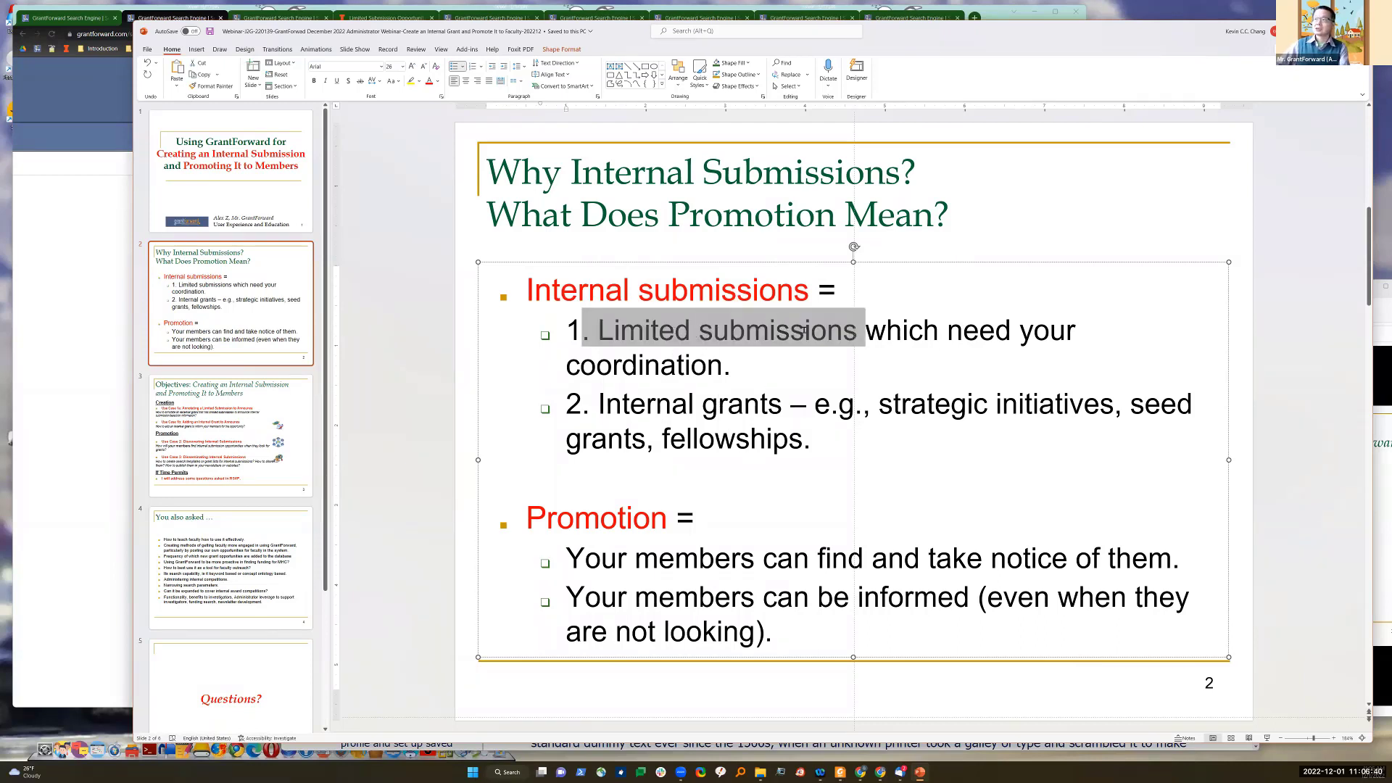
{"action": "left_click", "coordinate": [833, 371]}
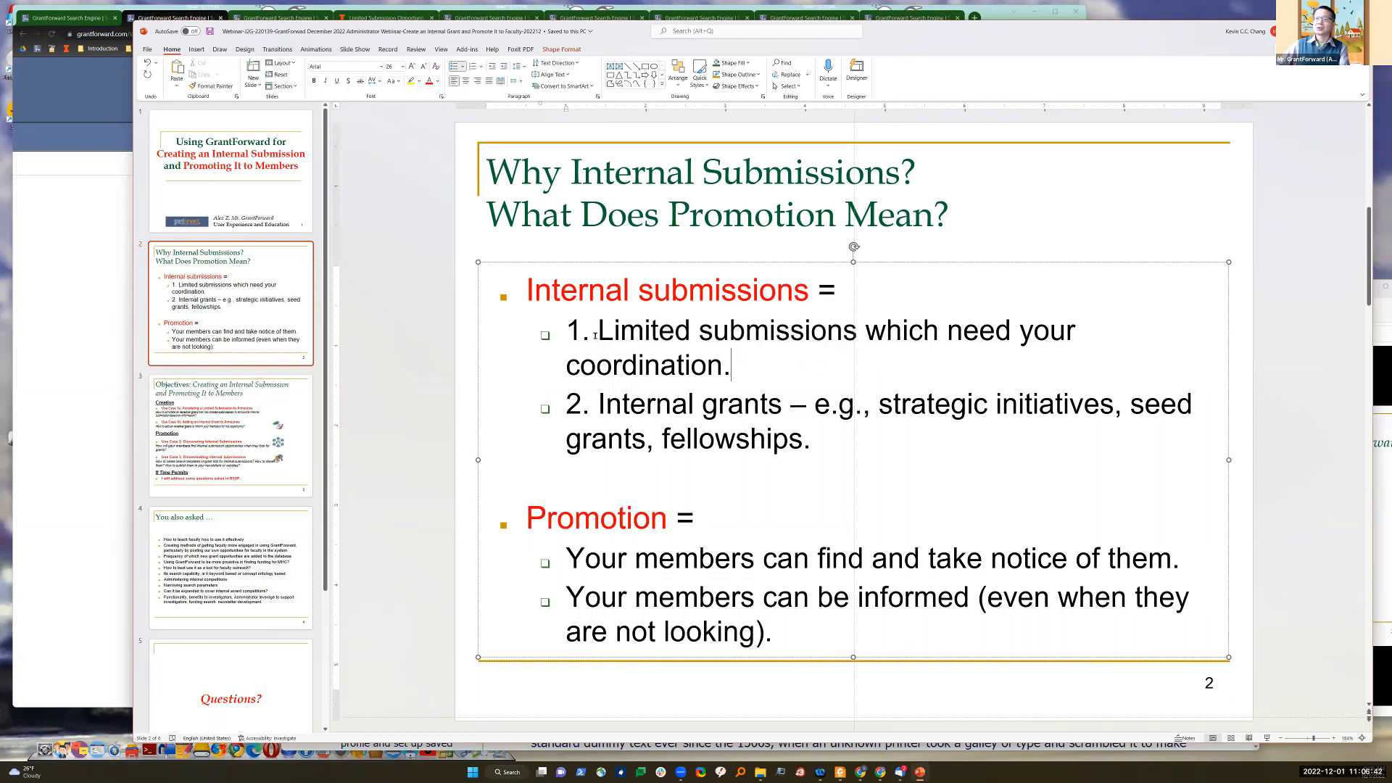
{"action": "left_click_drag", "start_coordinate": [595, 335], "coordinate": [731, 344]}
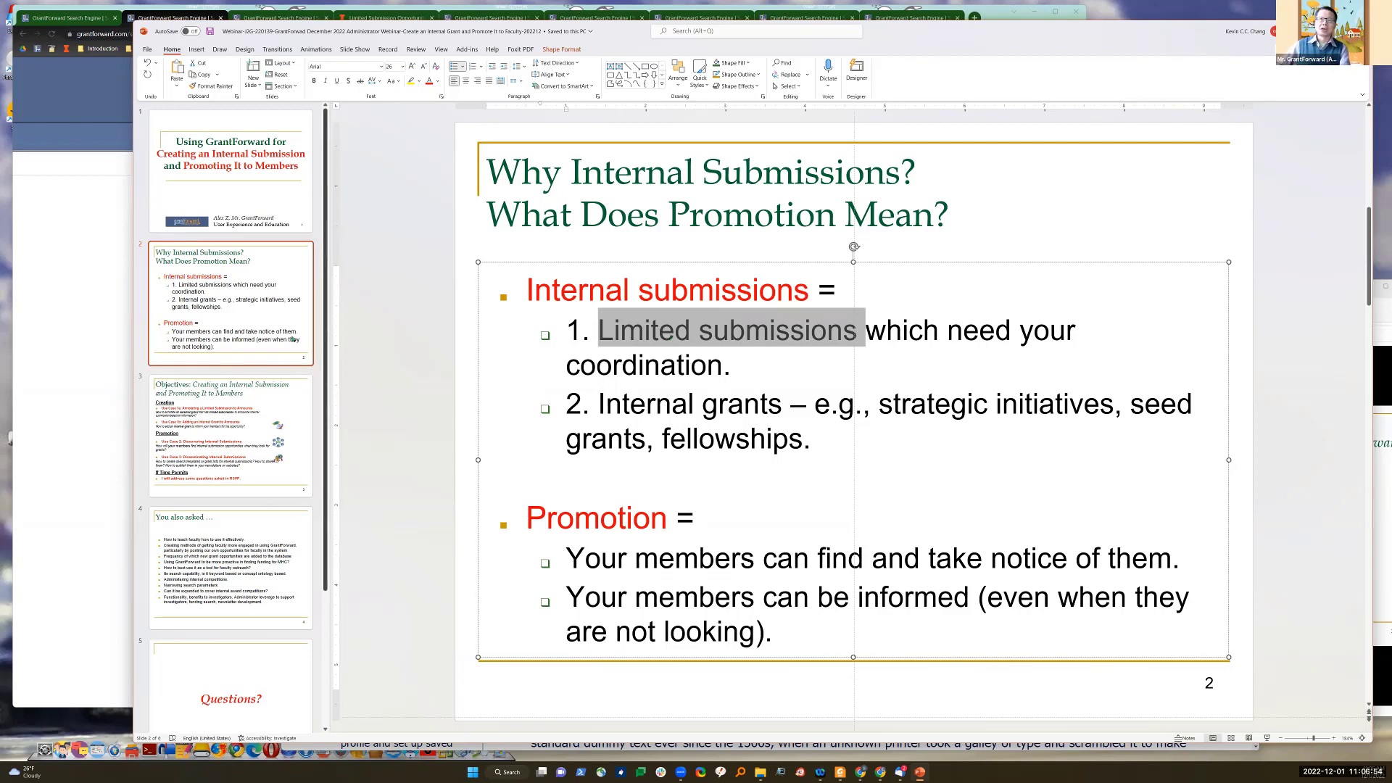
Step: Switch to the GrantForward grant search in the browser and filter the grants by the submission type Is Limited
{"action": "key", "text": "alt+Tab"}
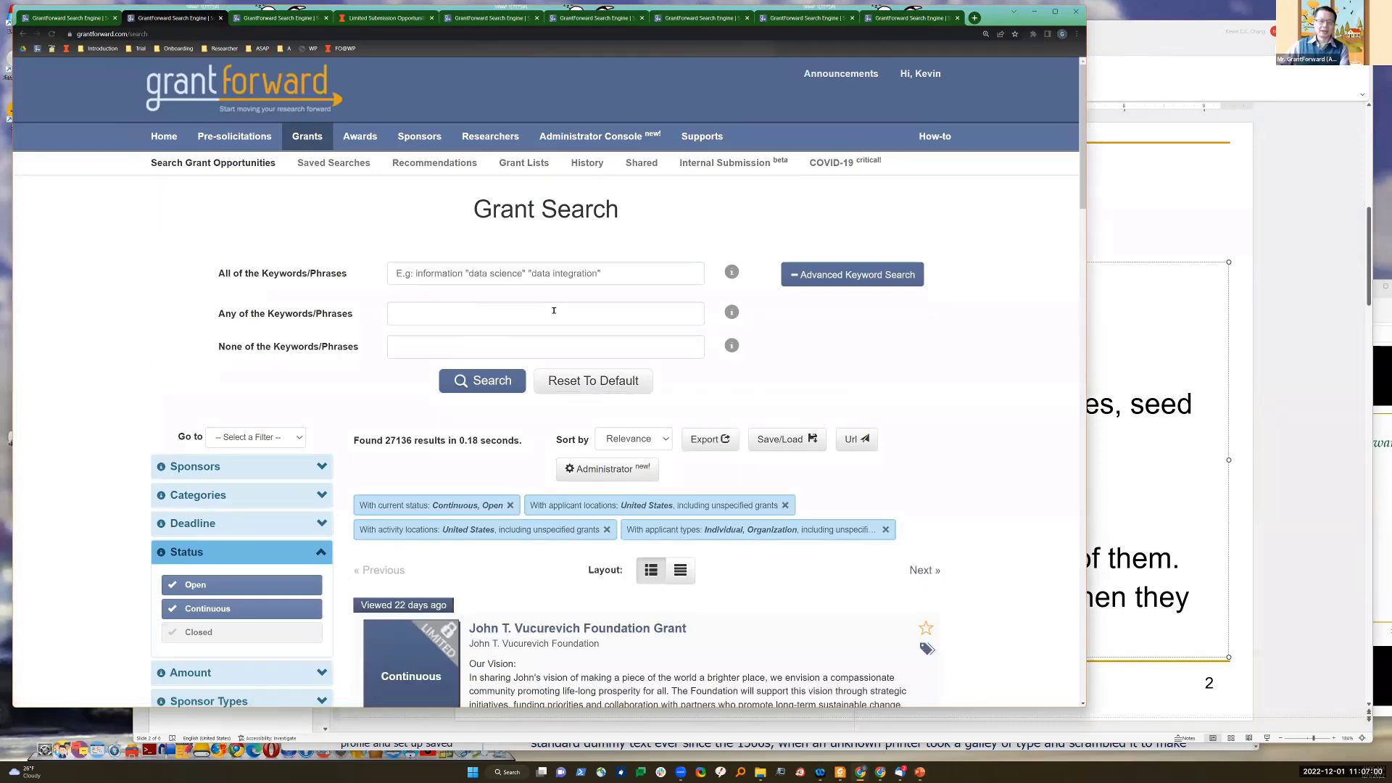
{"action": "scroll", "coordinate": [448, 364], "scroll_direction": "down", "scroll_amount": 6}
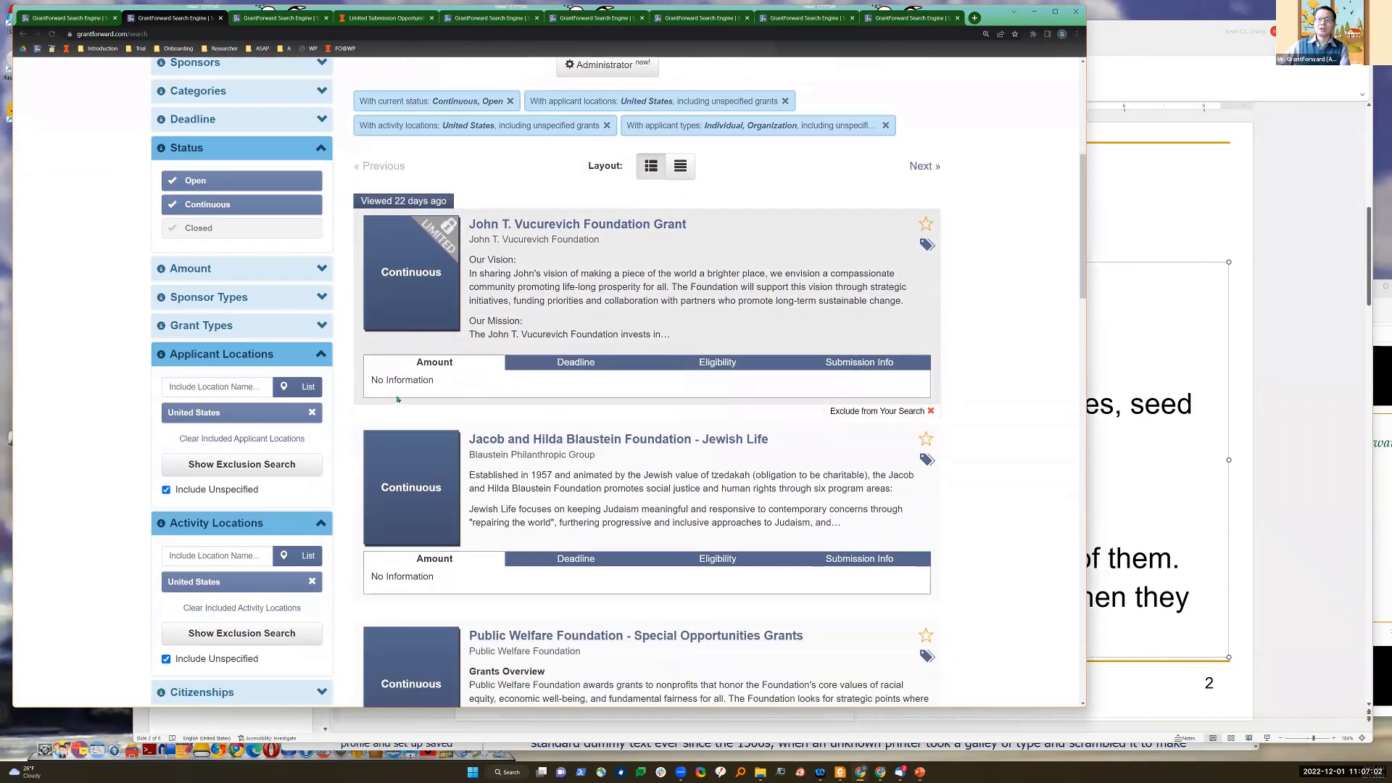
{"action": "scroll", "coordinate": [391, 406], "scroll_direction": "down", "scroll_amount": 5}
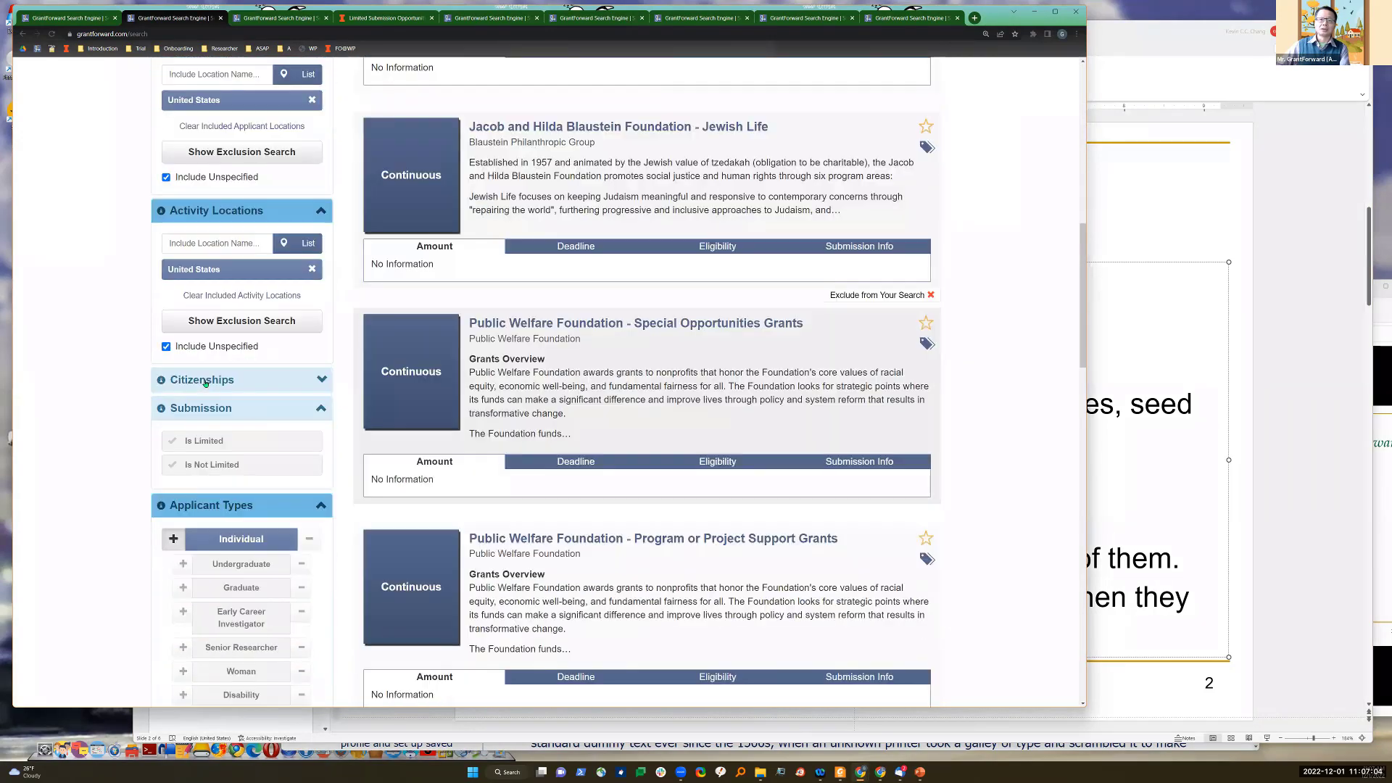
{"action": "left_click", "coordinate": [202, 386]}
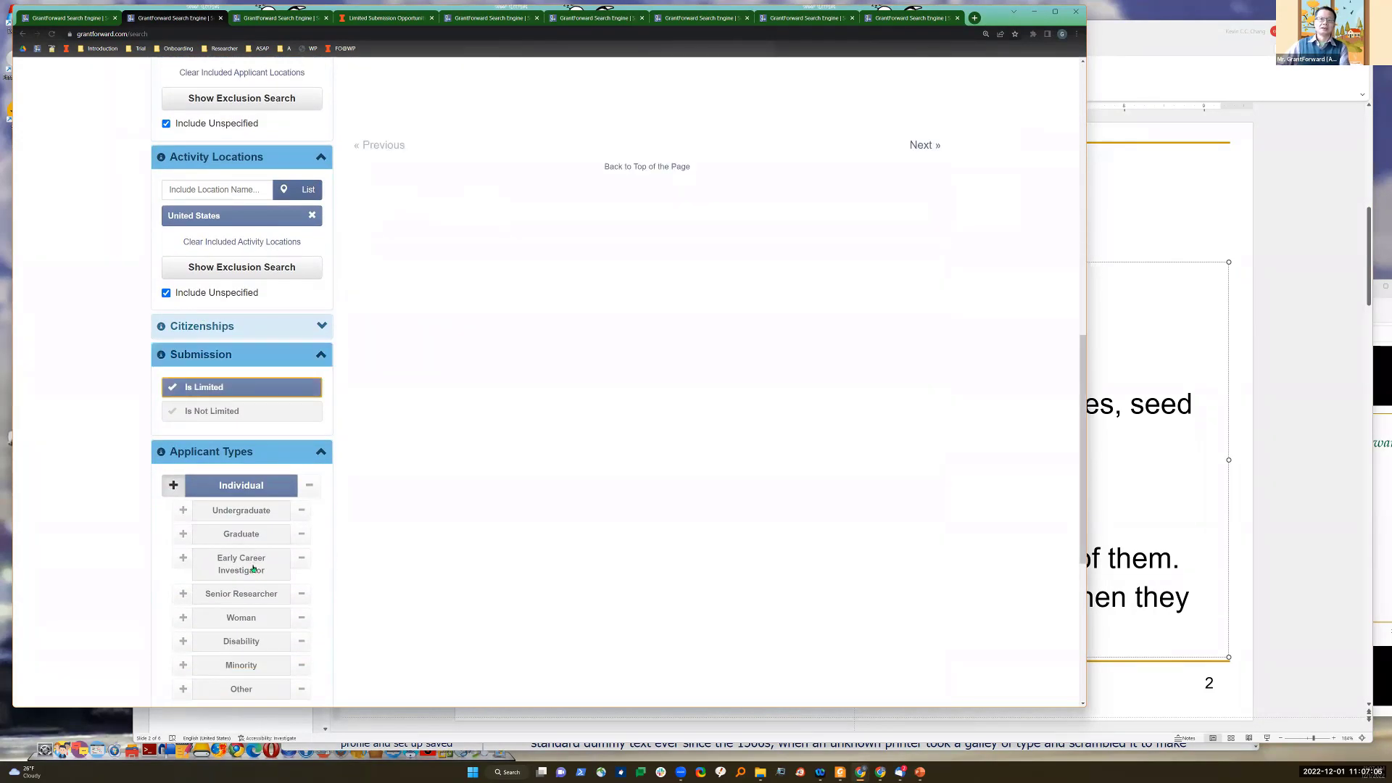
Step: Search the limited-submission grants for all of the keywords "public health"
{"action": "scroll", "coordinate": [263, 571], "scroll_direction": "up", "scroll_amount": 3}
{"action": "scroll", "coordinate": [263, 572], "scroll_direction": "up", "scroll_amount": 6}
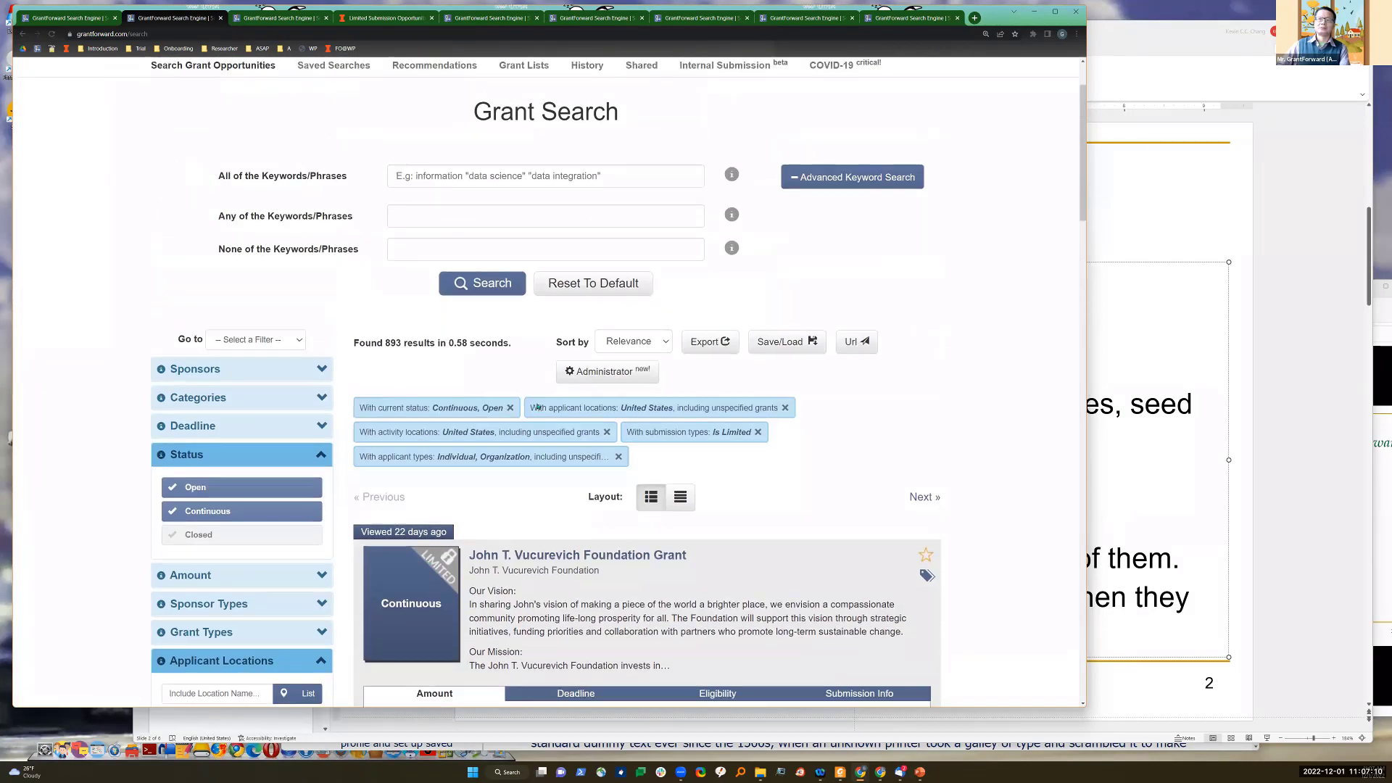
{"action": "scroll", "coordinate": [477, 420], "scroll_direction": "up", "scroll_amount": 2}
{"action": "left_click", "coordinate": [508, 276]}
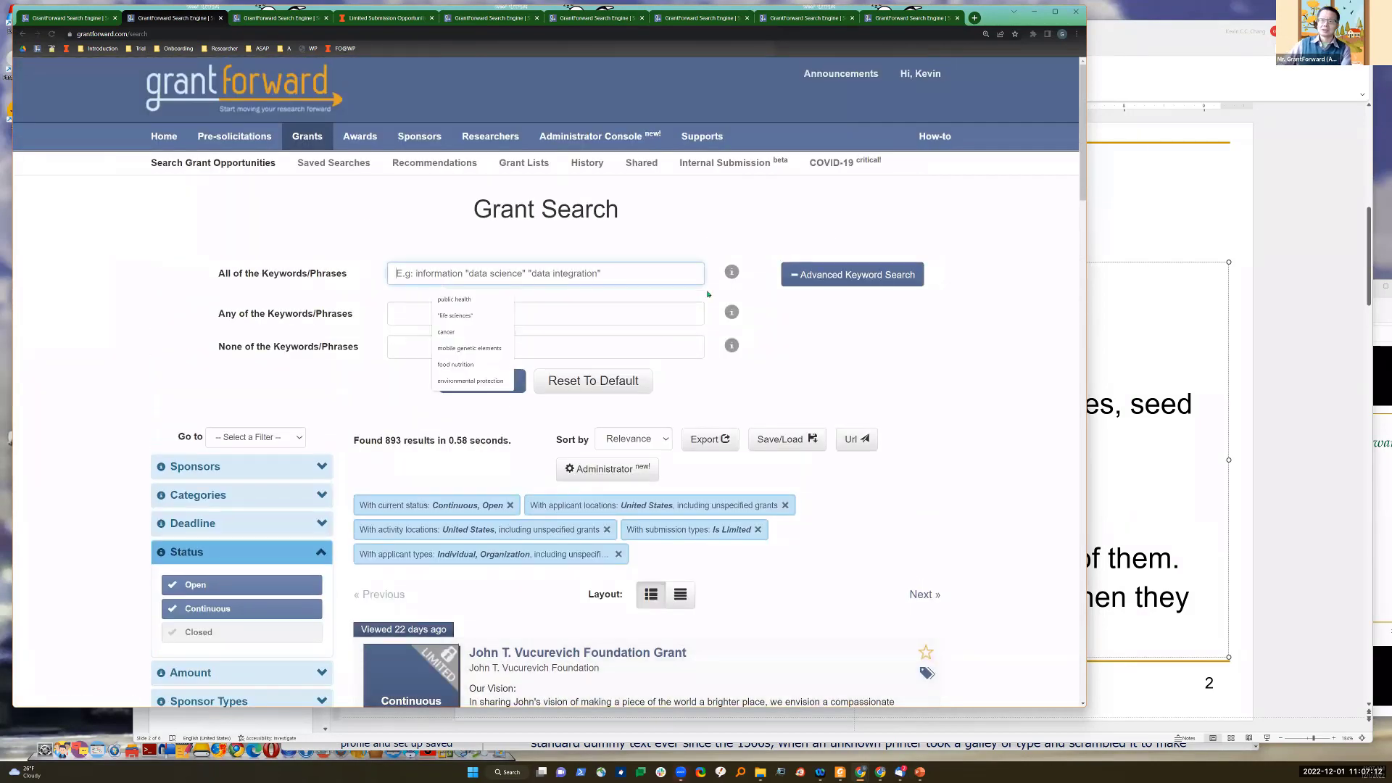
{"action": "left_click", "coordinate": [455, 298]}
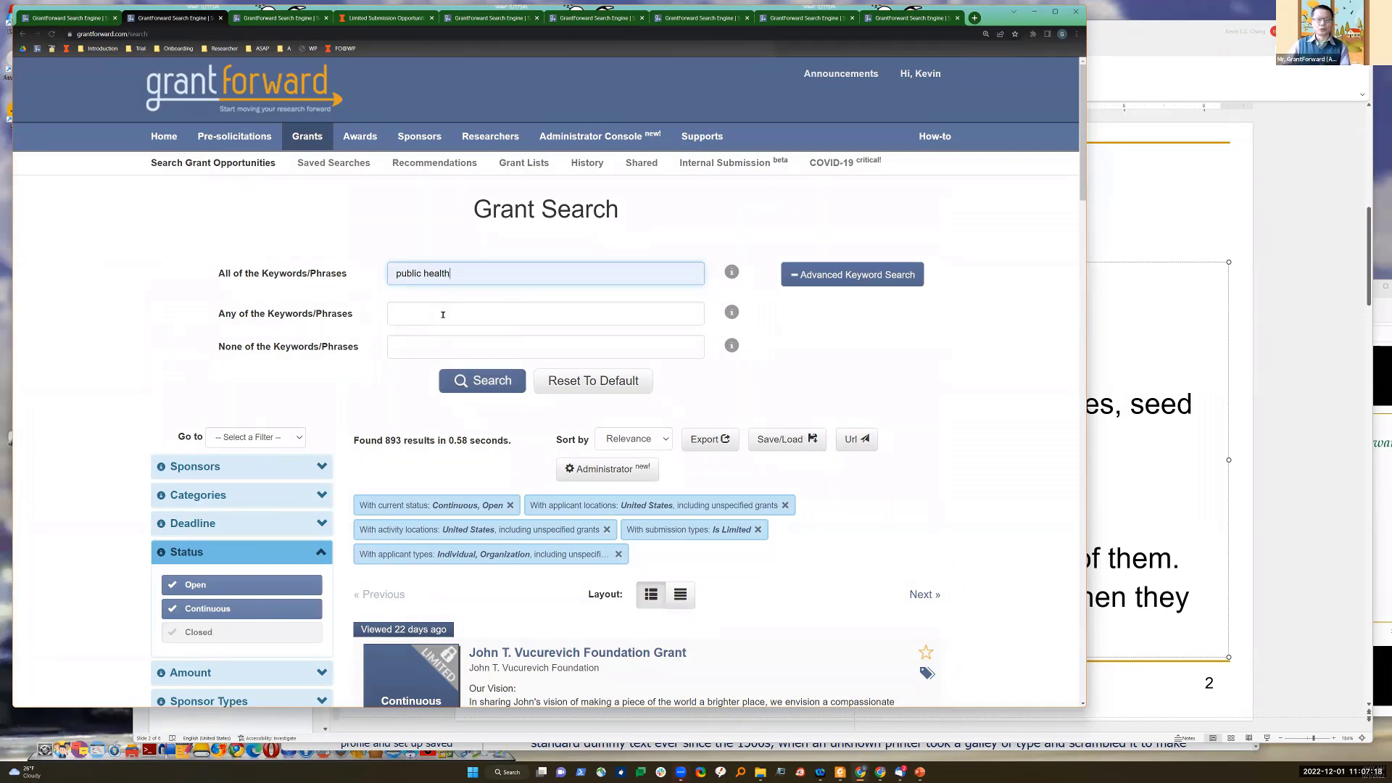
{"action": "key", "text": "Return"}
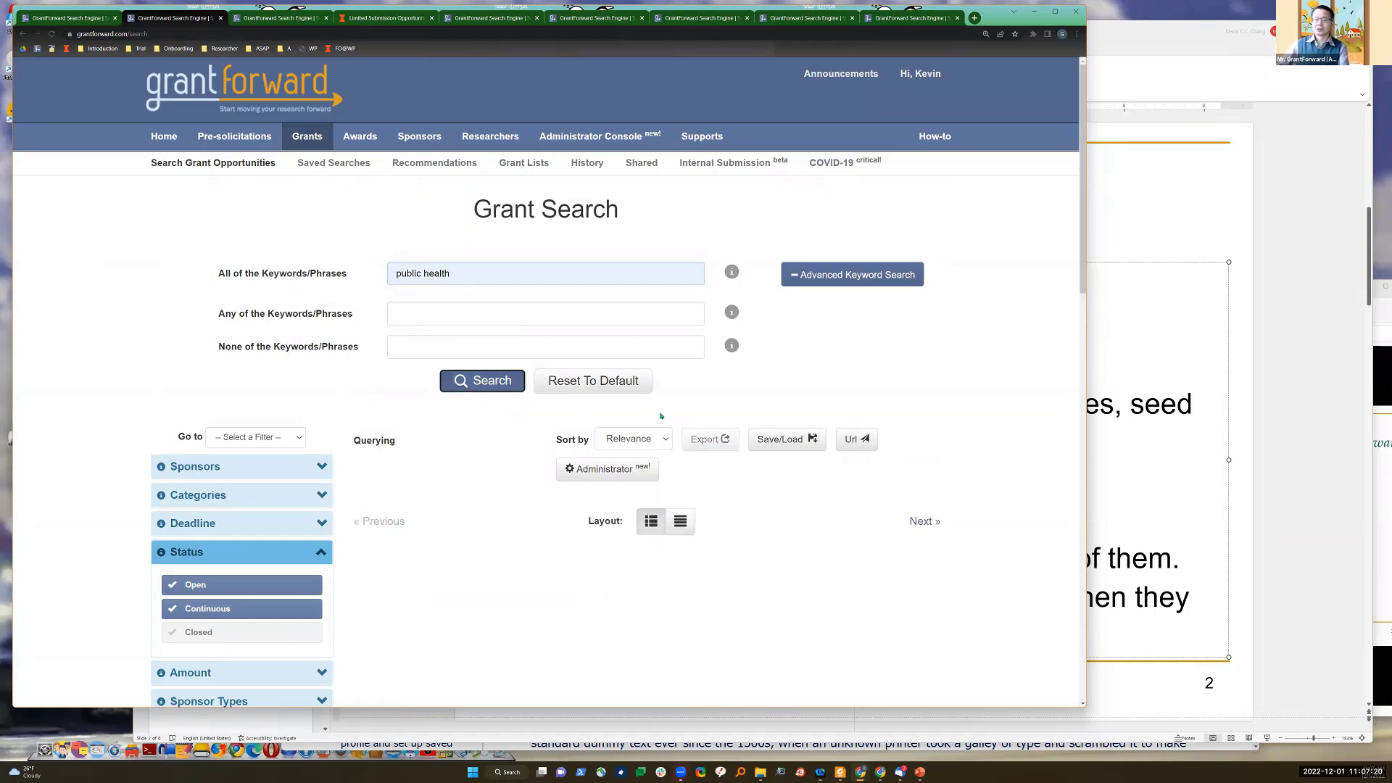
Step: Open the Fiscal Year 2022 Building Resilient Infrastructure and Communities (BRIC) grant from the search results
{"action": "scroll", "coordinate": [660, 419], "scroll_direction": "down", "scroll_amount": 5}
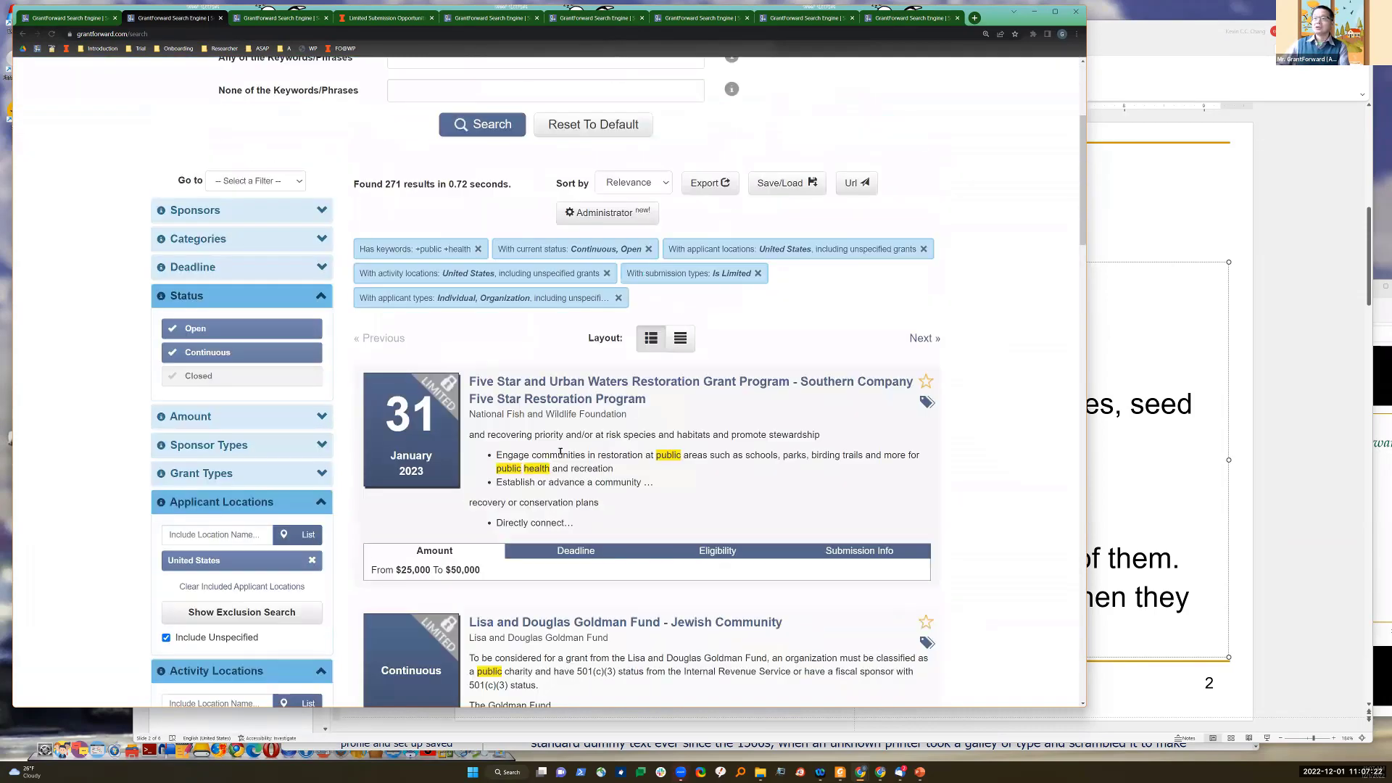
{"action": "scroll", "coordinate": [537, 498], "scroll_direction": "down", "scroll_amount": 3}
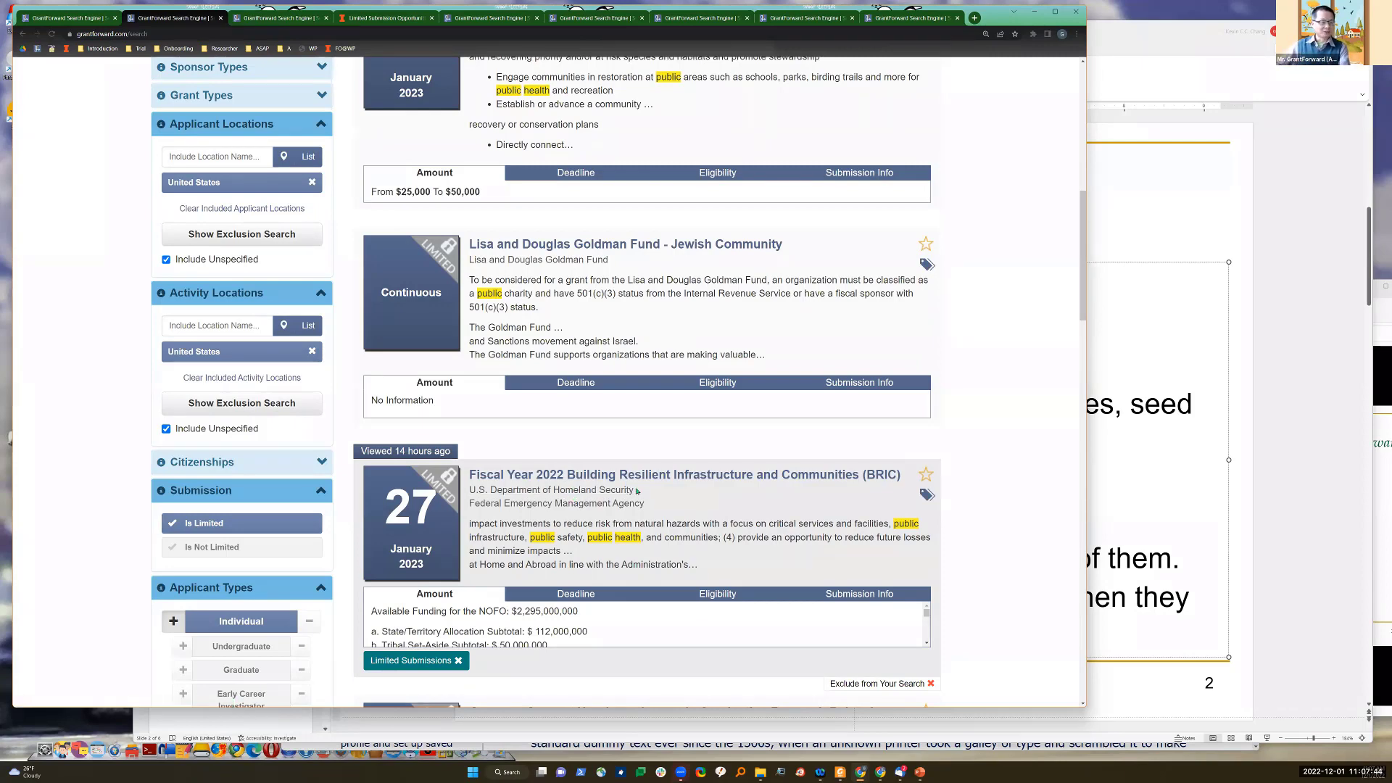
{"action": "left_click", "coordinate": [654, 475]}
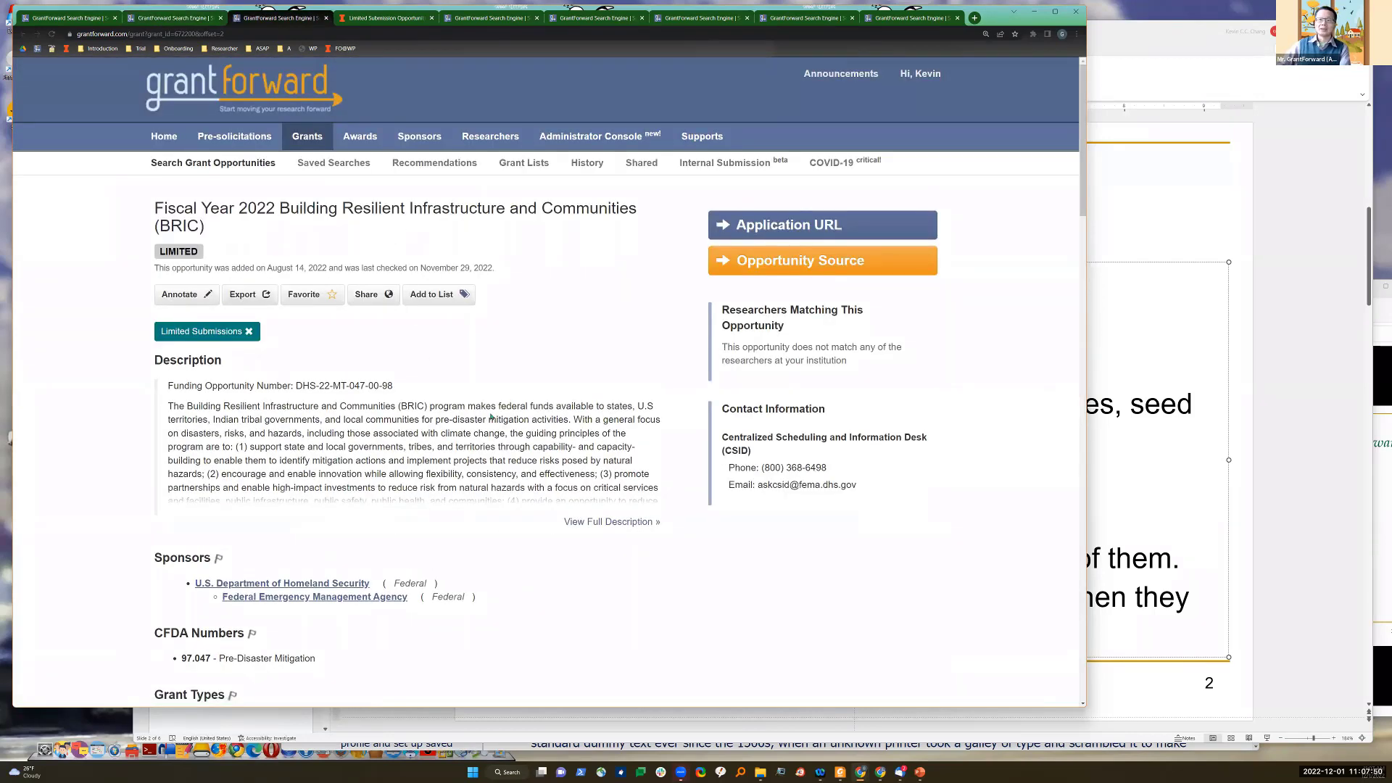
Step: Find the grant's Limited Submission Info section and highlight its heading and the sentence limiting applications per applicant
{"action": "scroll", "coordinate": [491, 417], "scroll_direction": "down", "scroll_amount": 7}
{"action": "scroll", "coordinate": [464, 426], "scroll_direction": "down", "scroll_amount": 4}
{"action": "scroll", "coordinate": [454, 432], "scroll_direction": "down", "scroll_amount": 1}
{"action": "scroll", "coordinate": [454, 432], "scroll_direction": "down", "scroll_amount": 4}
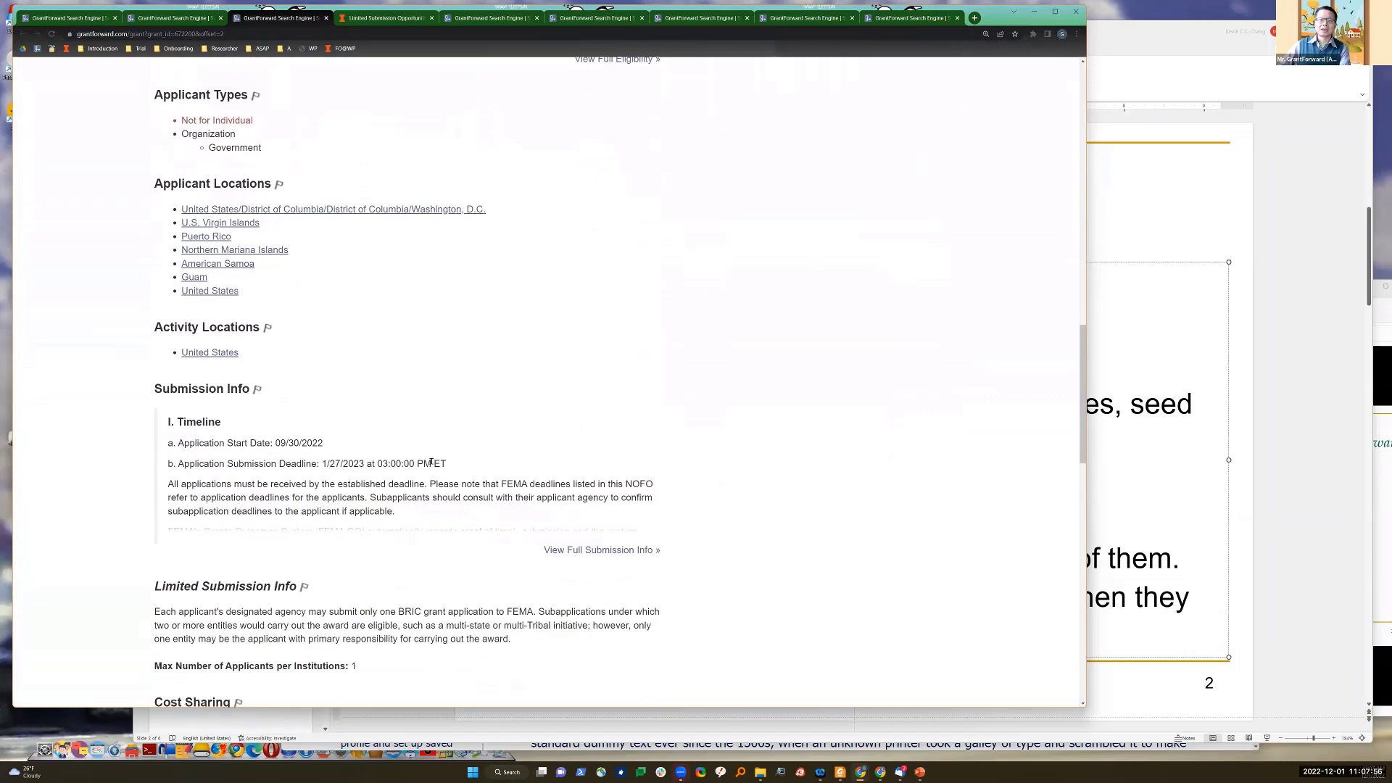
{"action": "scroll", "coordinate": [441, 448], "scroll_direction": "up", "scroll_amount": 1}
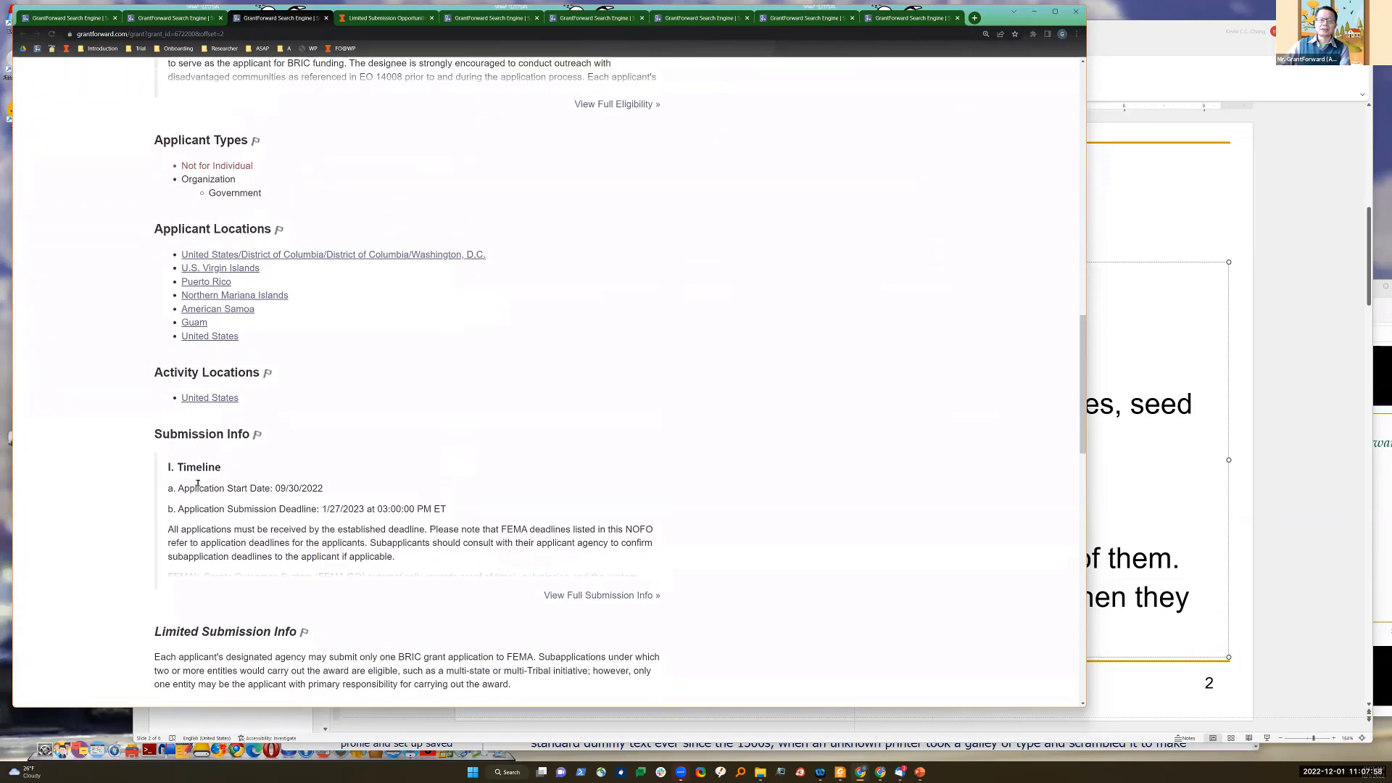
{"action": "scroll", "coordinate": [210, 480], "scroll_direction": "down", "scroll_amount": 2}
{"action": "left_click_drag", "start_coordinate": [154, 501], "coordinate": [313, 502]}
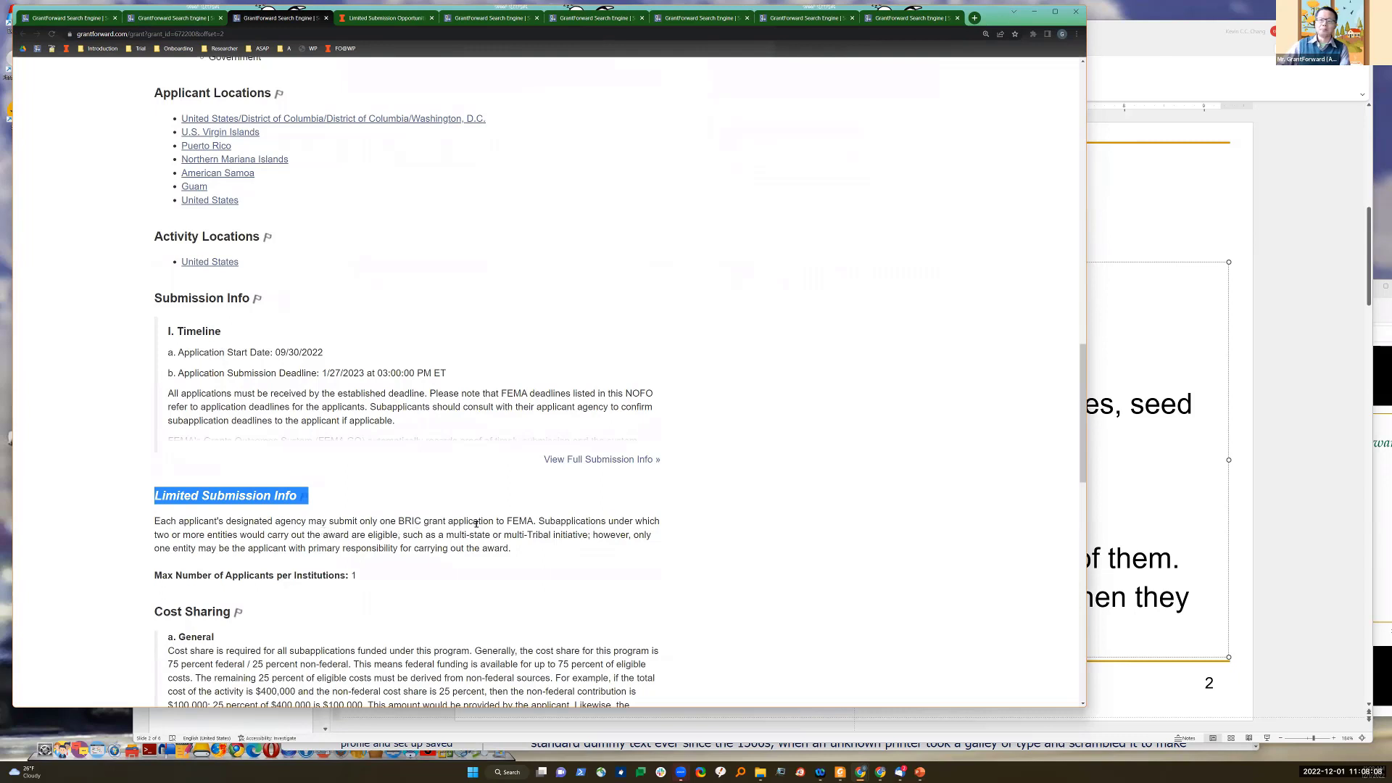
{"action": "left_click_drag", "start_coordinate": [536, 522], "coordinate": [153, 523]}
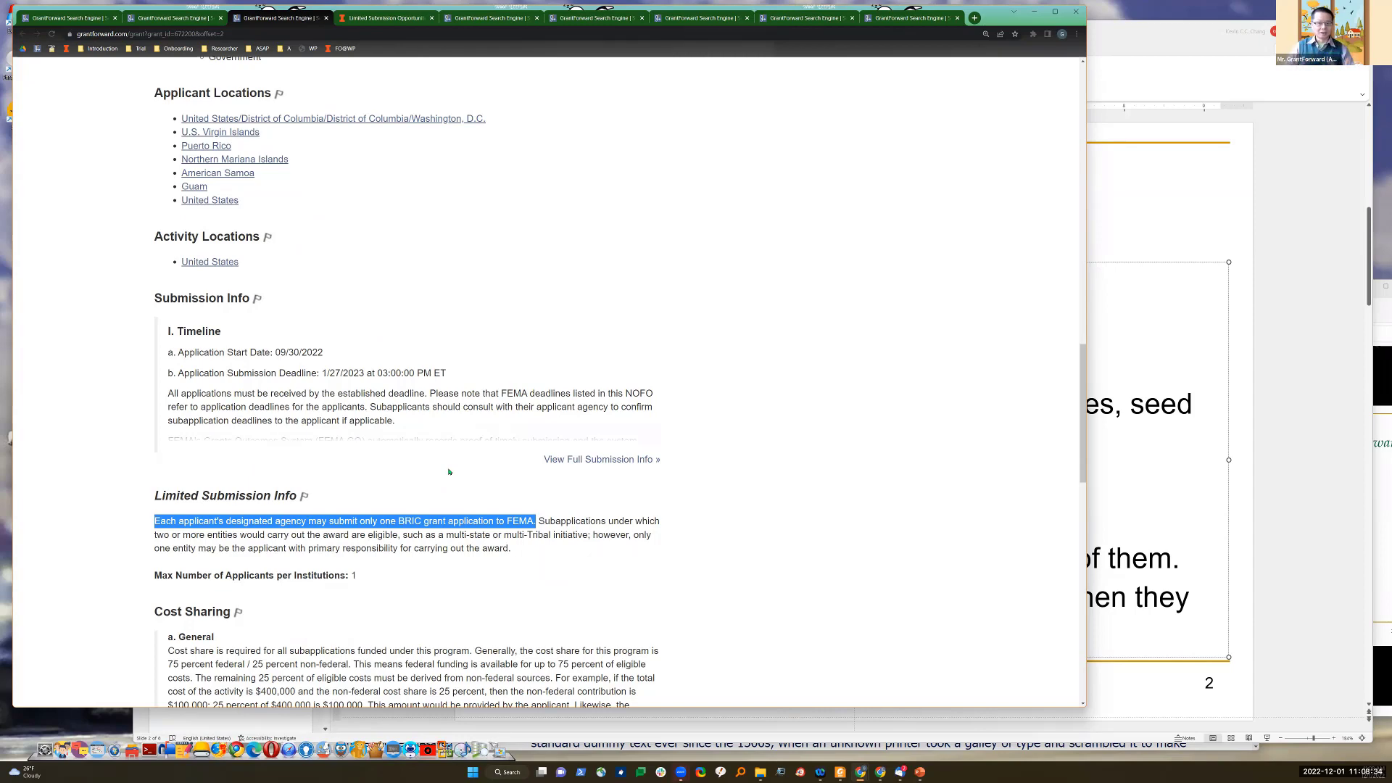
Step: Switch back to the PowerPoint presentation and place the text cursor at the "Internal grants" sub-bullet on slide 2
{"action": "key", "text": "alt+Tab"}
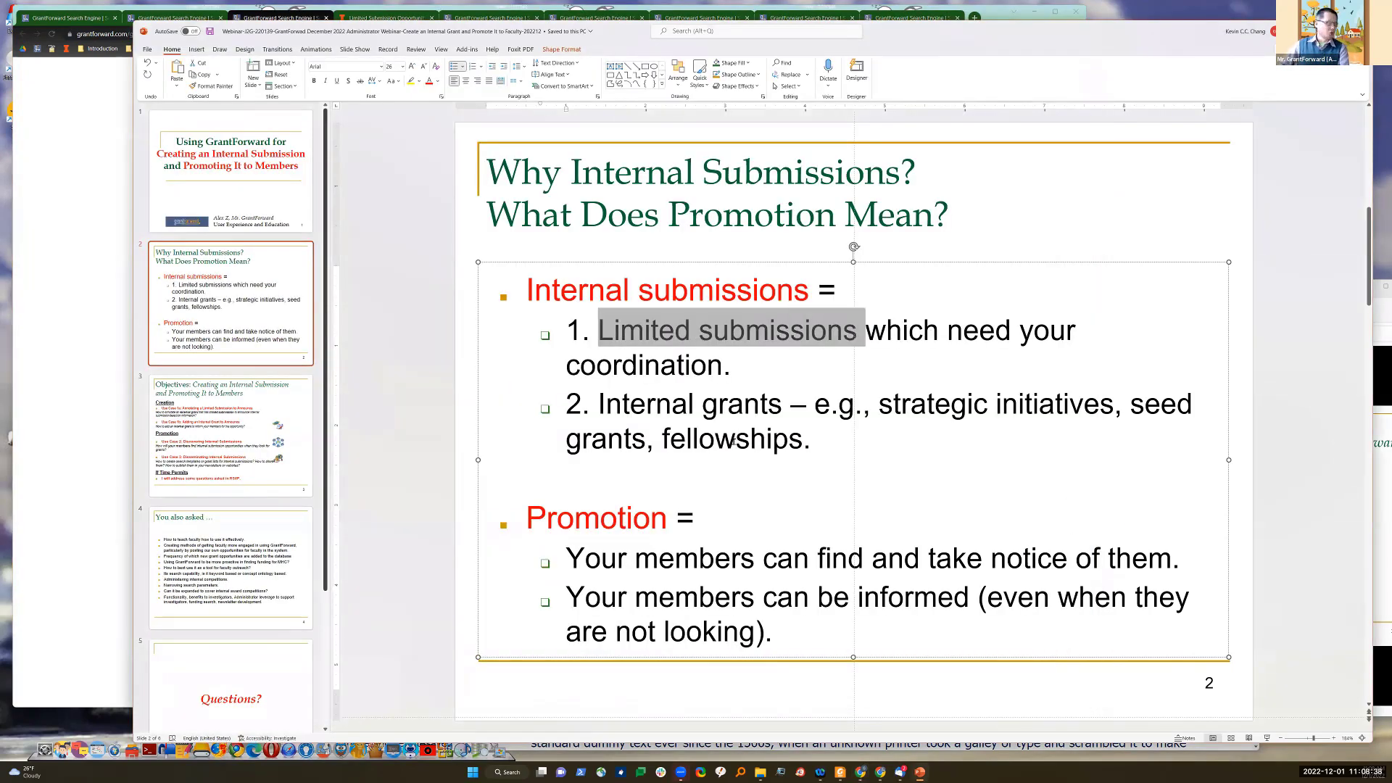
{"action": "left_click", "coordinate": [592, 403]}
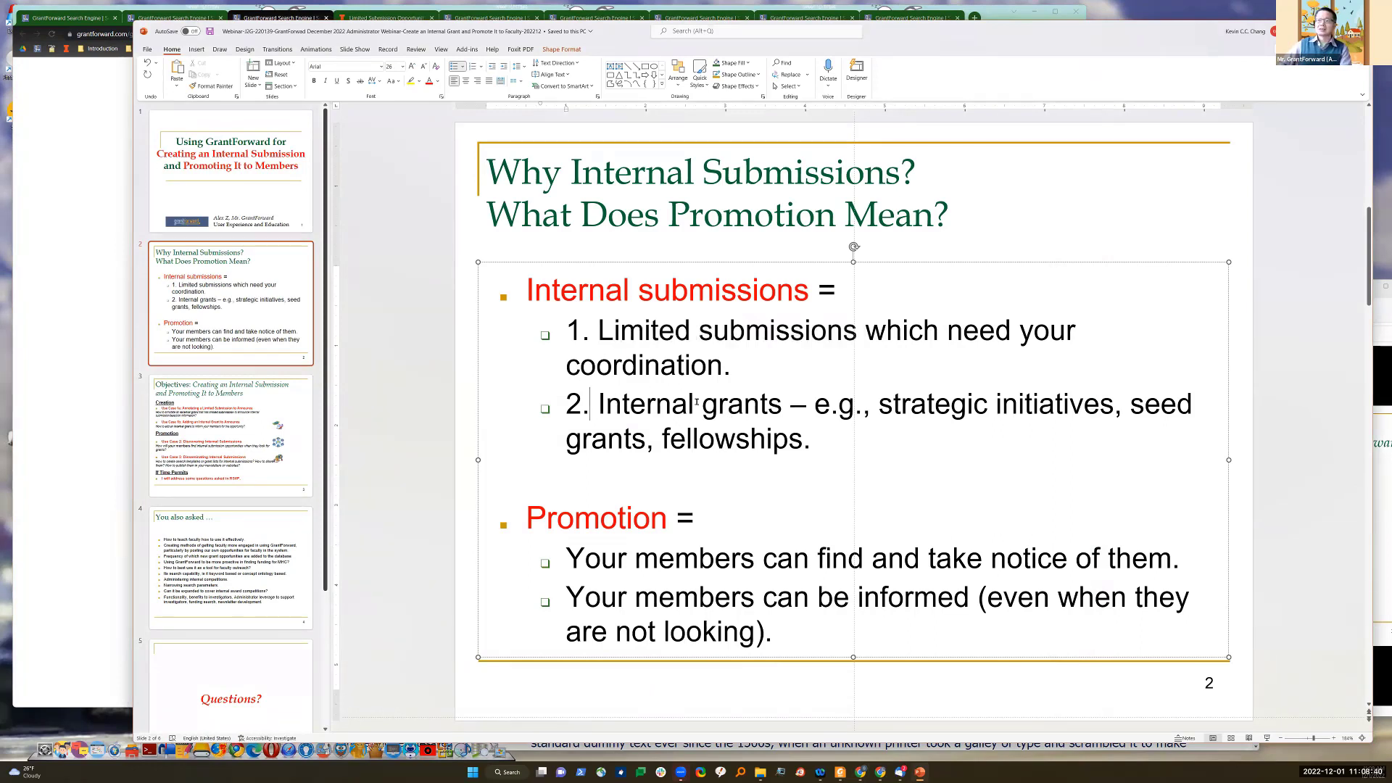
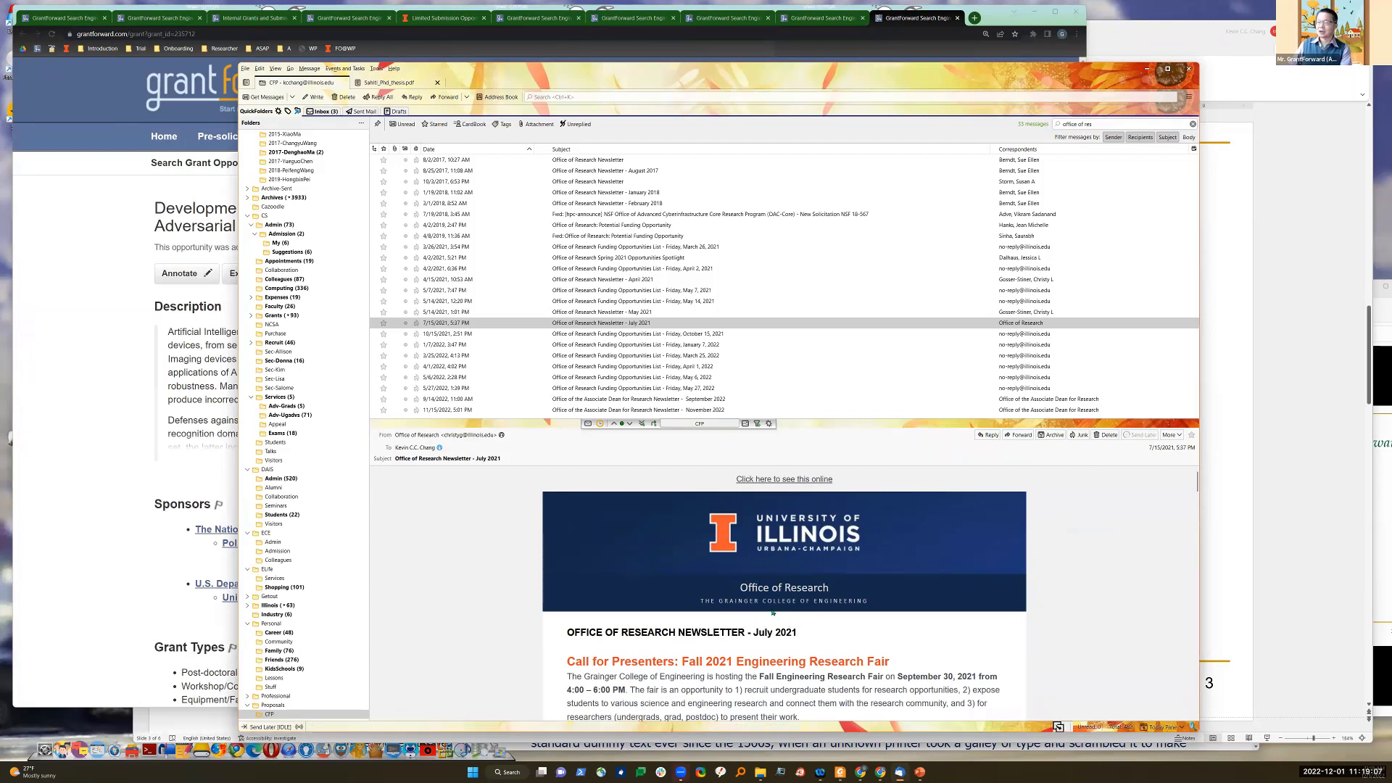
Step: Open the Office of Research Newsletter - July 2021 e-mail and examine its Upcoming Cross-Cutting Grant Opportunities section
{"action": "left_click", "coordinate": [999, 410]}
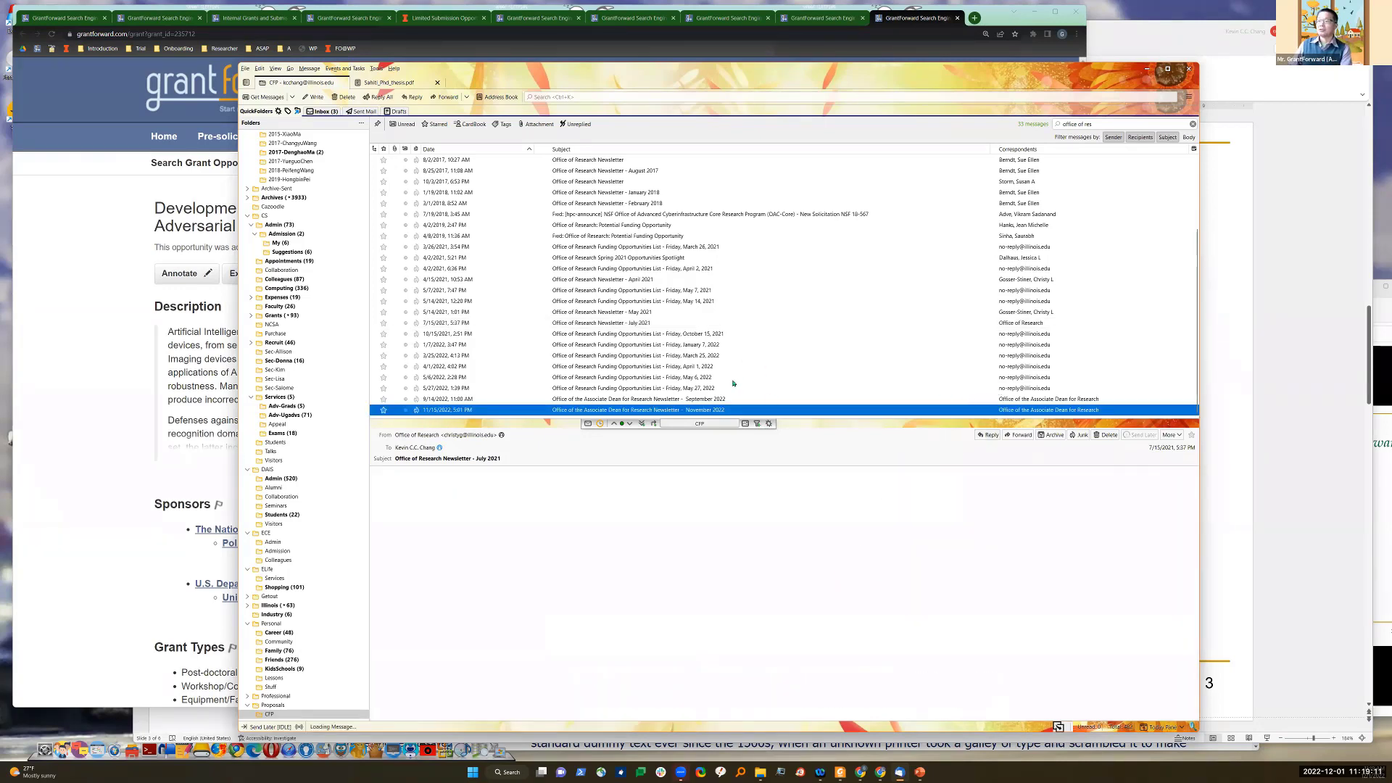
{"action": "left_click", "coordinate": [669, 323]}
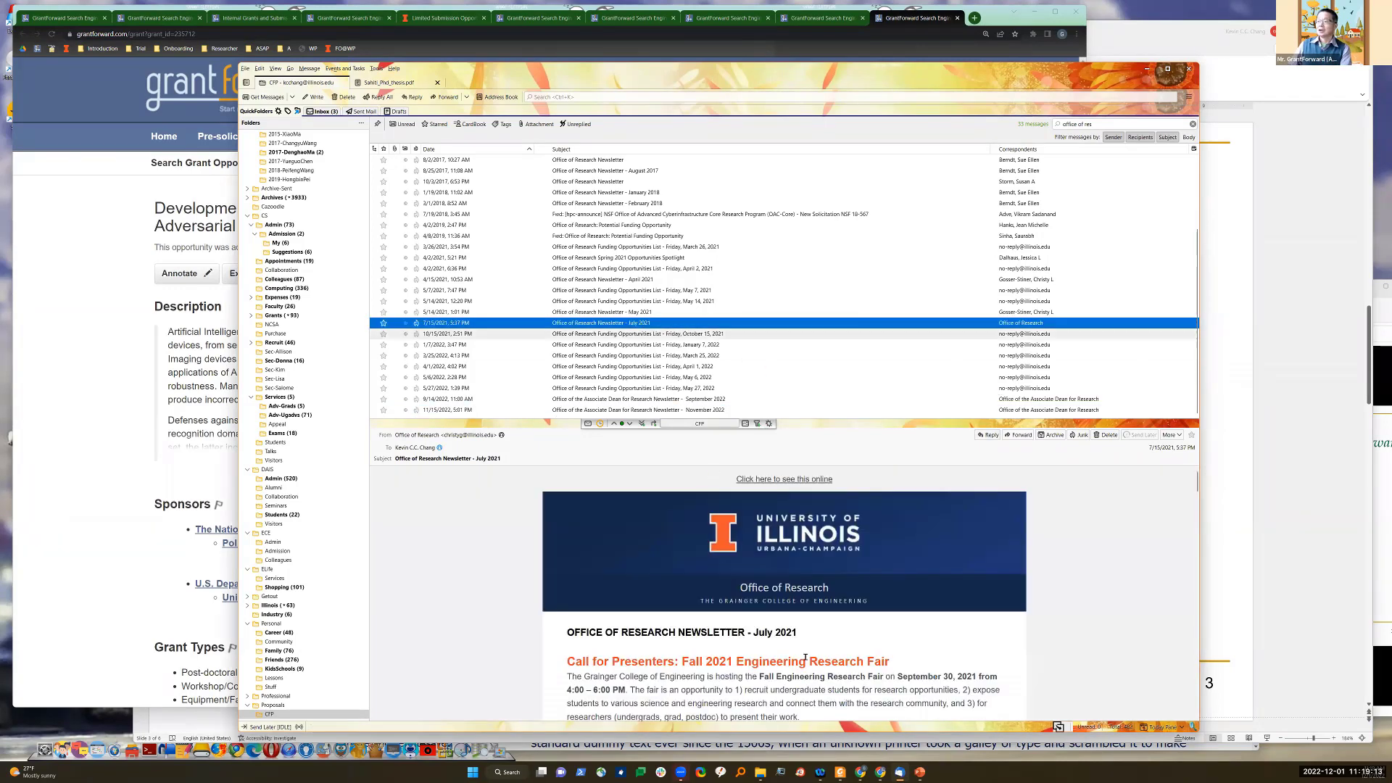
{"action": "scroll", "coordinate": [649, 490], "scroll_direction": "down", "scroll_amount": 1}
{"action": "scroll", "coordinate": [649, 491], "scroll_direction": "down", "scroll_amount": 10}
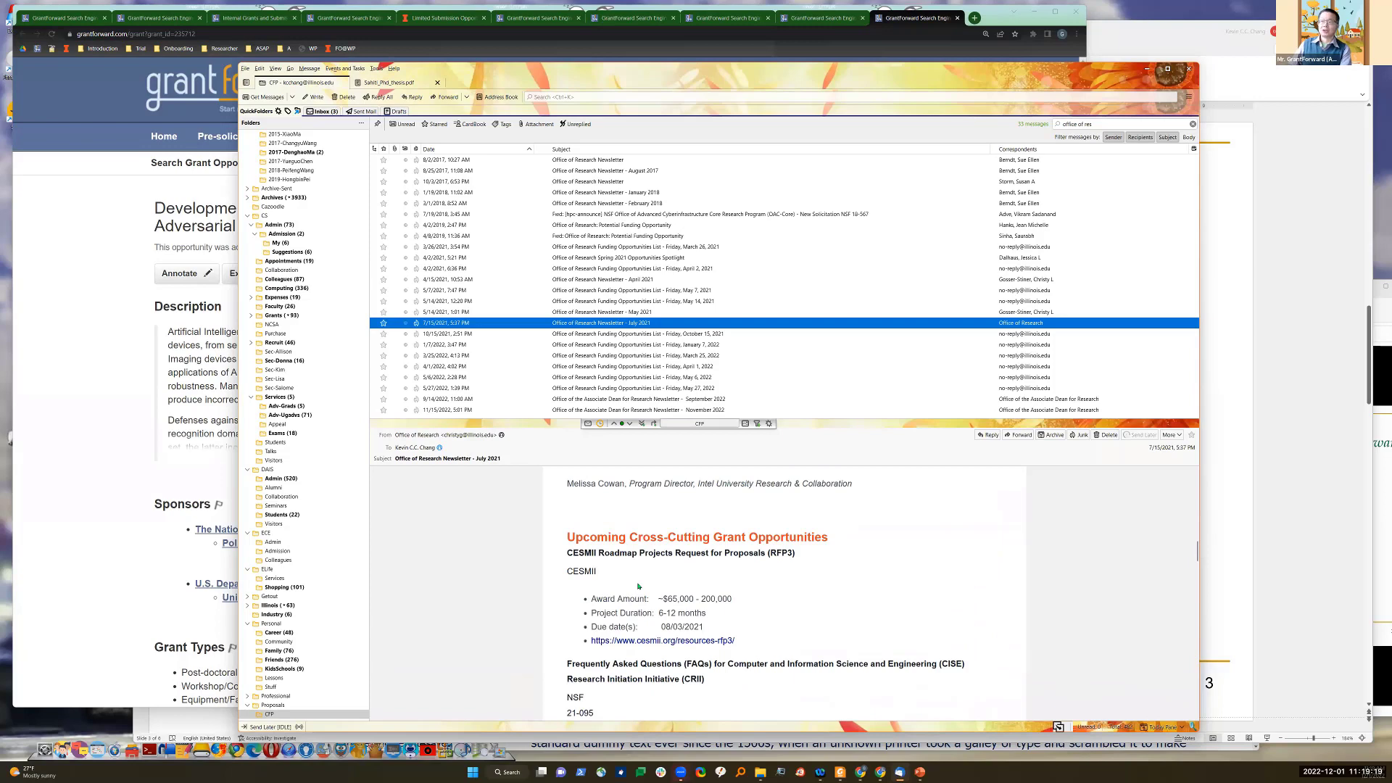
Step: Open the Office of Research Funding Opportunities List e-mail of Friday, April 1, 2022 and enlarge its message area
{"action": "scroll", "coordinate": [750, 601], "scroll_direction": "up", "scroll_amount": 10}
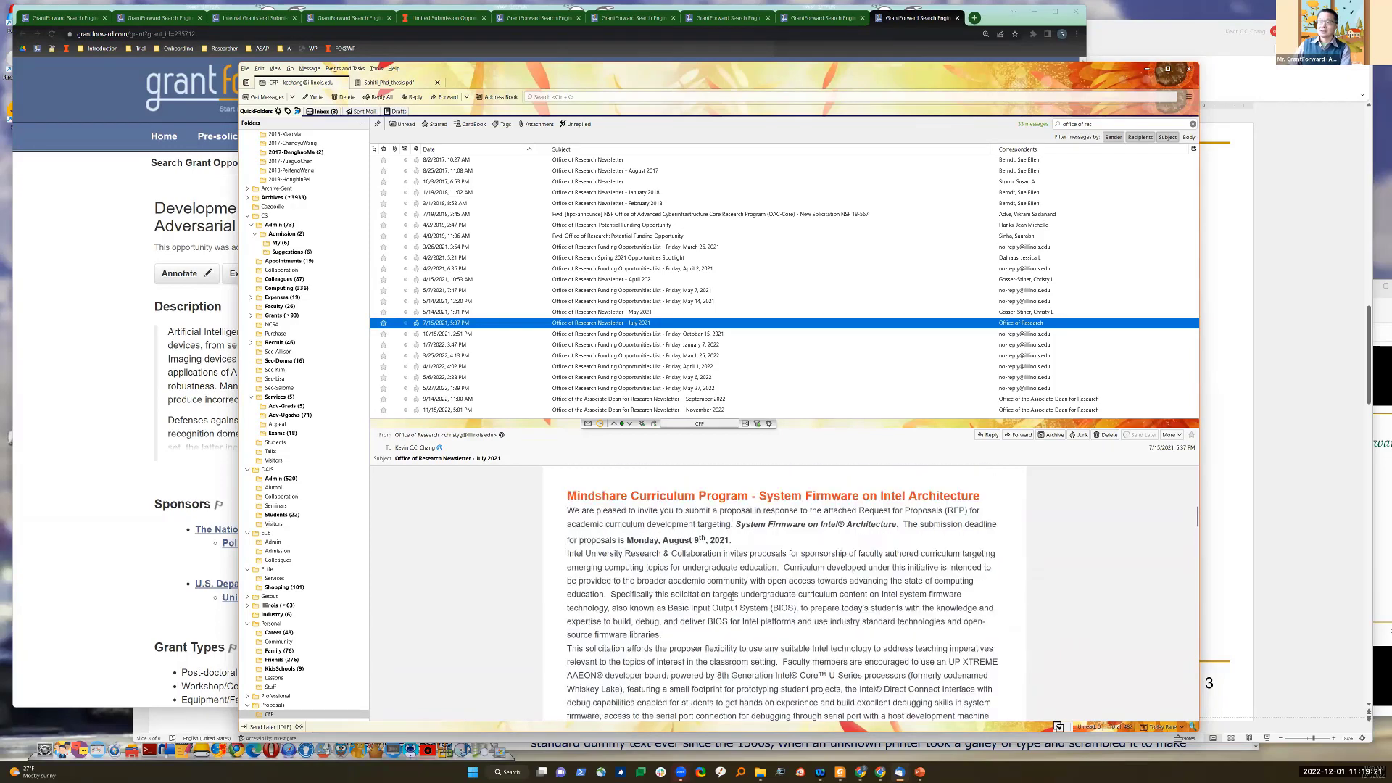
{"action": "left_click_drag", "start_coordinate": [754, 635], "coordinate": [797, 635]}
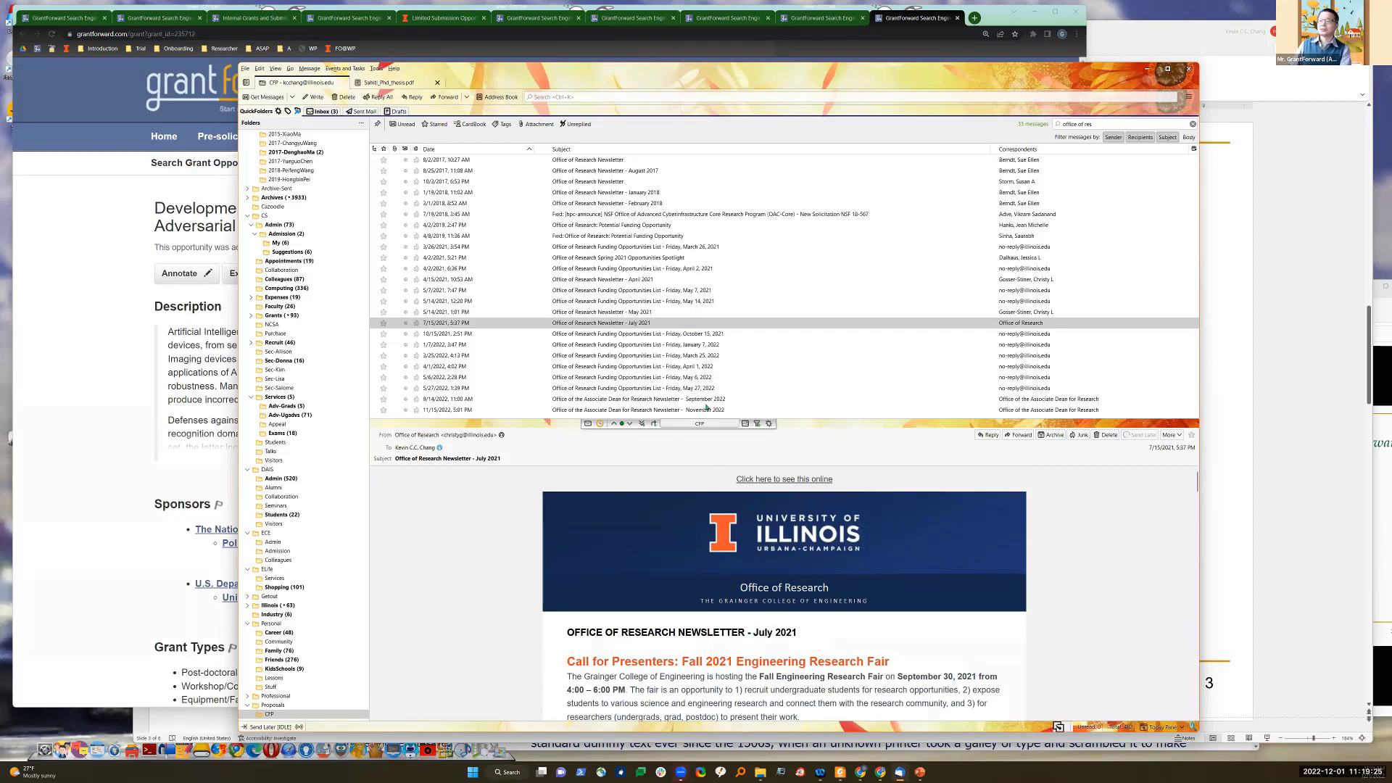
{"action": "left_click", "coordinate": [732, 366]}
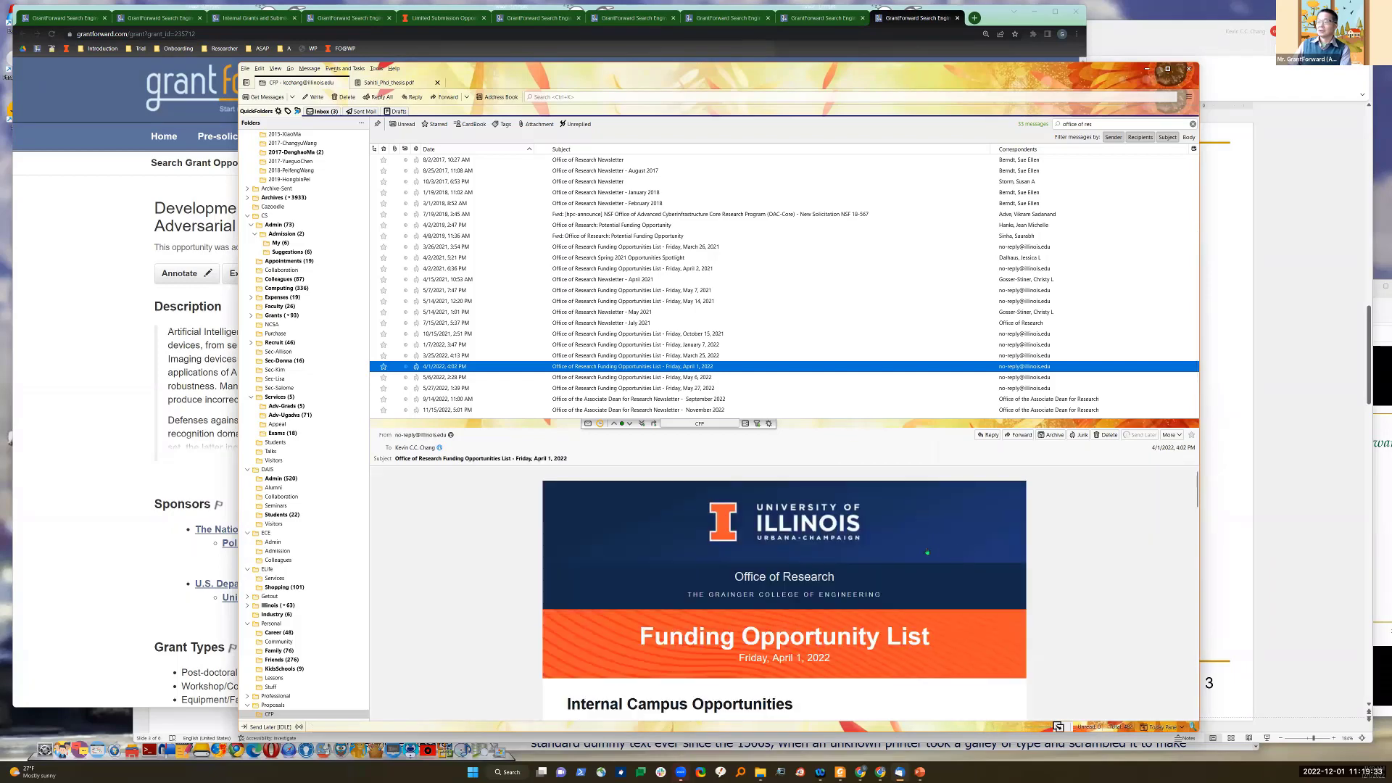
{"action": "left_click_drag", "start_coordinate": [1112, 419], "coordinate": [1113, 292]}
Step: Highlight the e-mail's "Funding Opportunity List" title, its date, "Office of Research" and the Internal Campus Opportunities heading
{"action": "left_click_drag", "start_coordinate": [639, 512], "coordinate": [931, 509]}
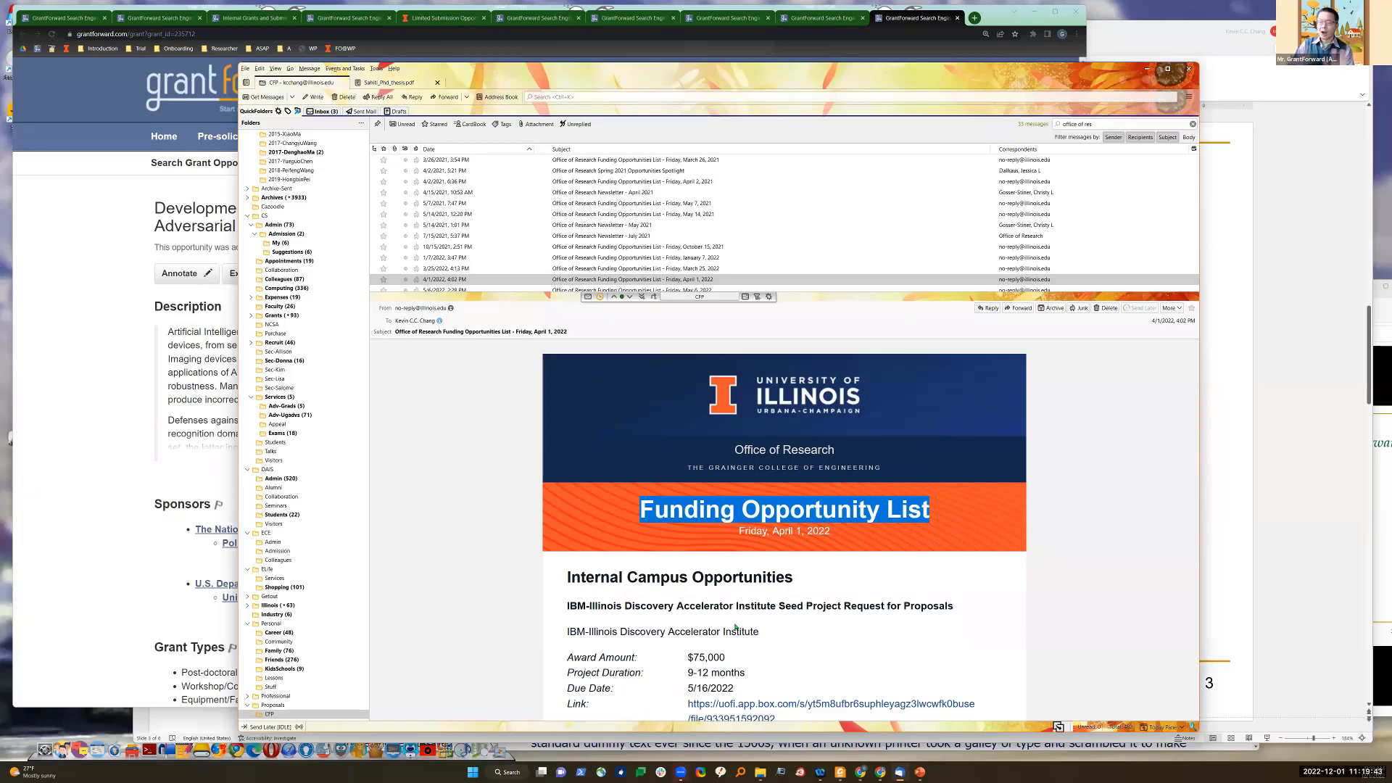
{"action": "left_click", "coordinate": [793, 512]}
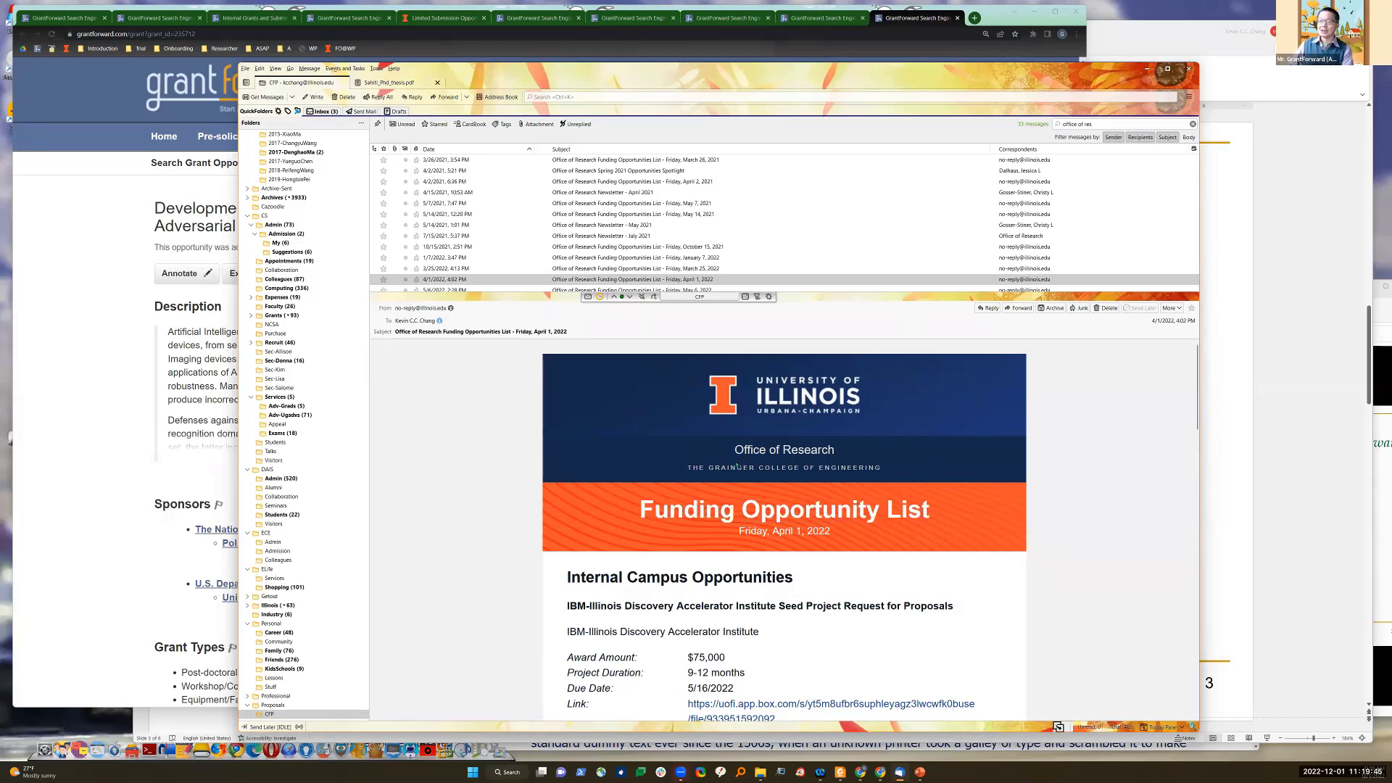
{"action": "left_click_drag", "start_coordinate": [739, 530], "coordinate": [771, 530]}
{"action": "left_click_drag", "start_coordinate": [734, 449], "coordinate": [834, 450]}
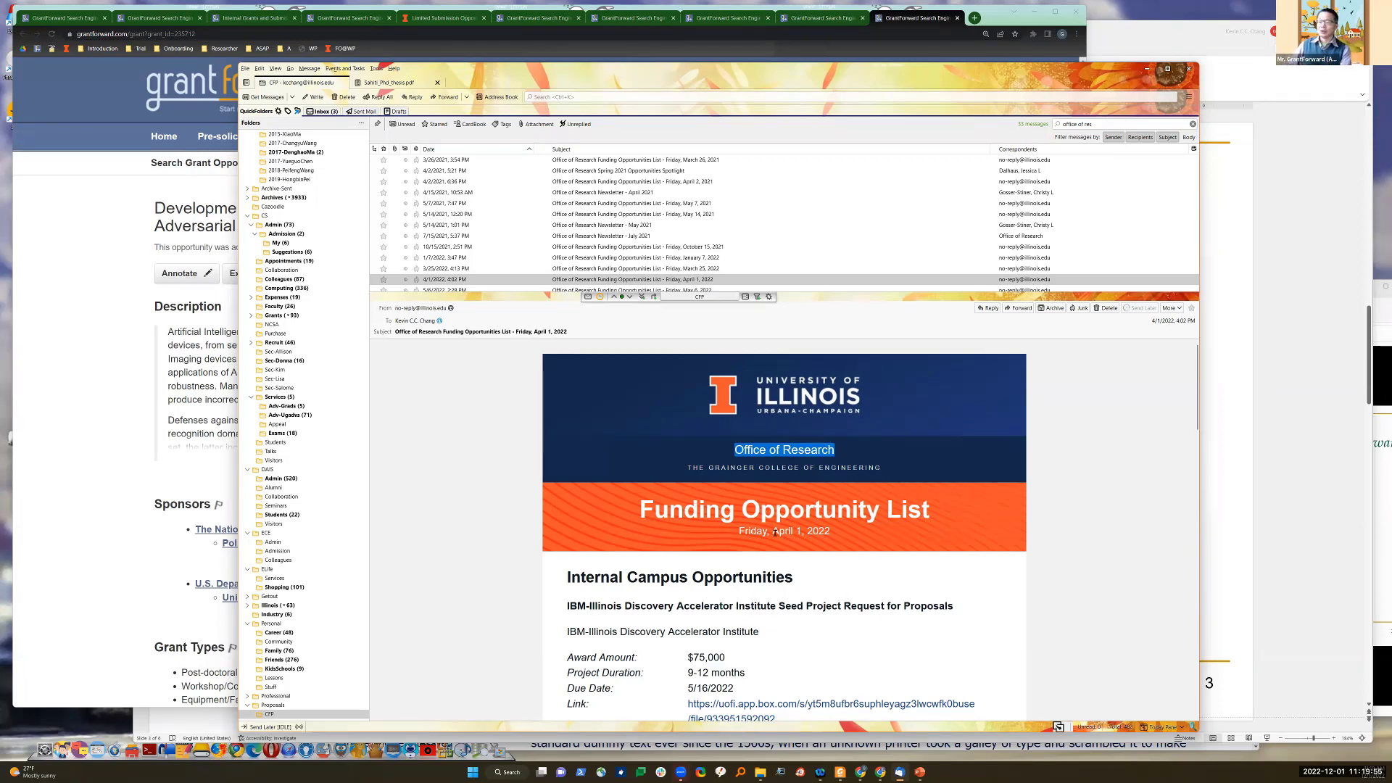
{"action": "left_click_drag", "start_coordinate": [565, 578], "coordinate": [785, 577]}
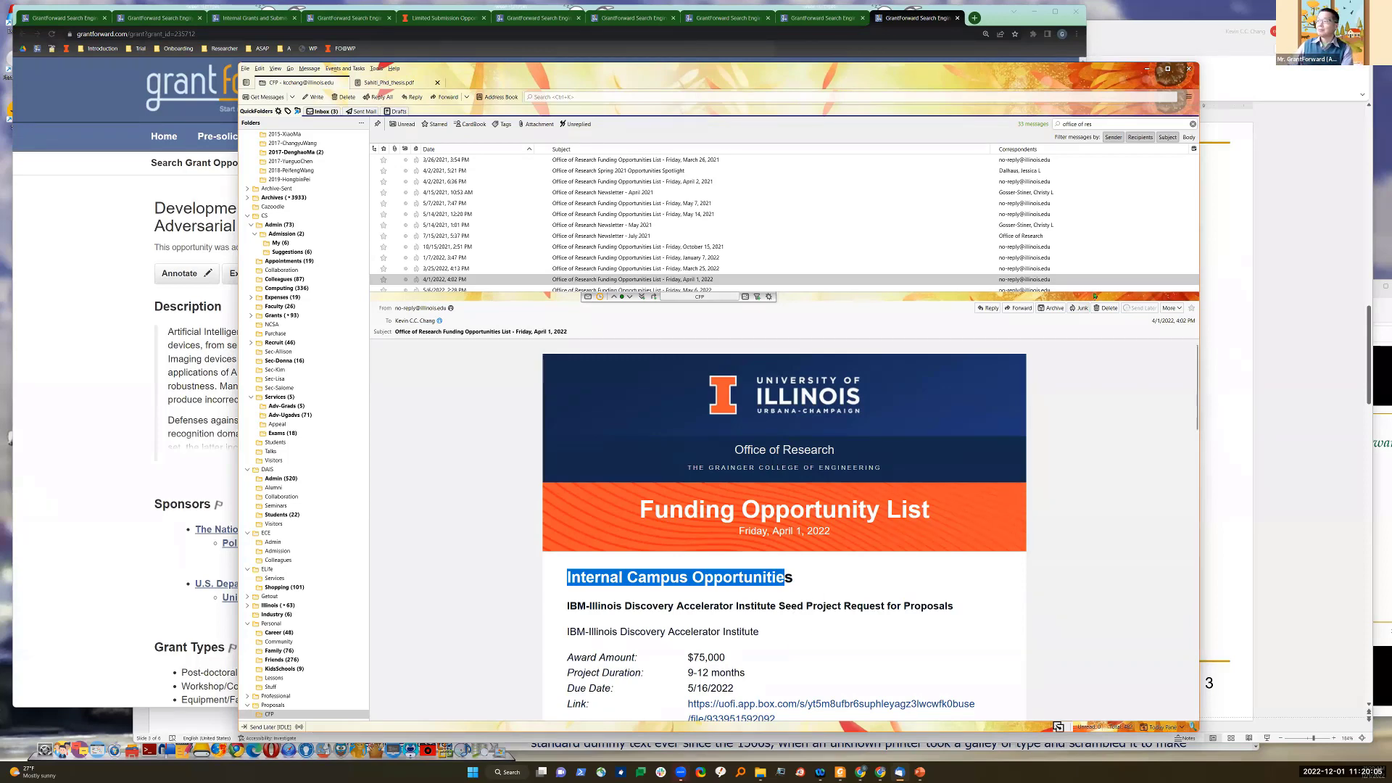
Step: Examine the e-mail's Corporate and Federal Opportunities sections in an enlarged message area, then highlight the full Internal Campus Opportunities heading
{"action": "left_click_drag", "start_coordinate": [1094, 294], "coordinate": [1094, 242]}
{"action": "scroll", "coordinate": [849, 436], "scroll_direction": "down", "scroll_amount": 3}
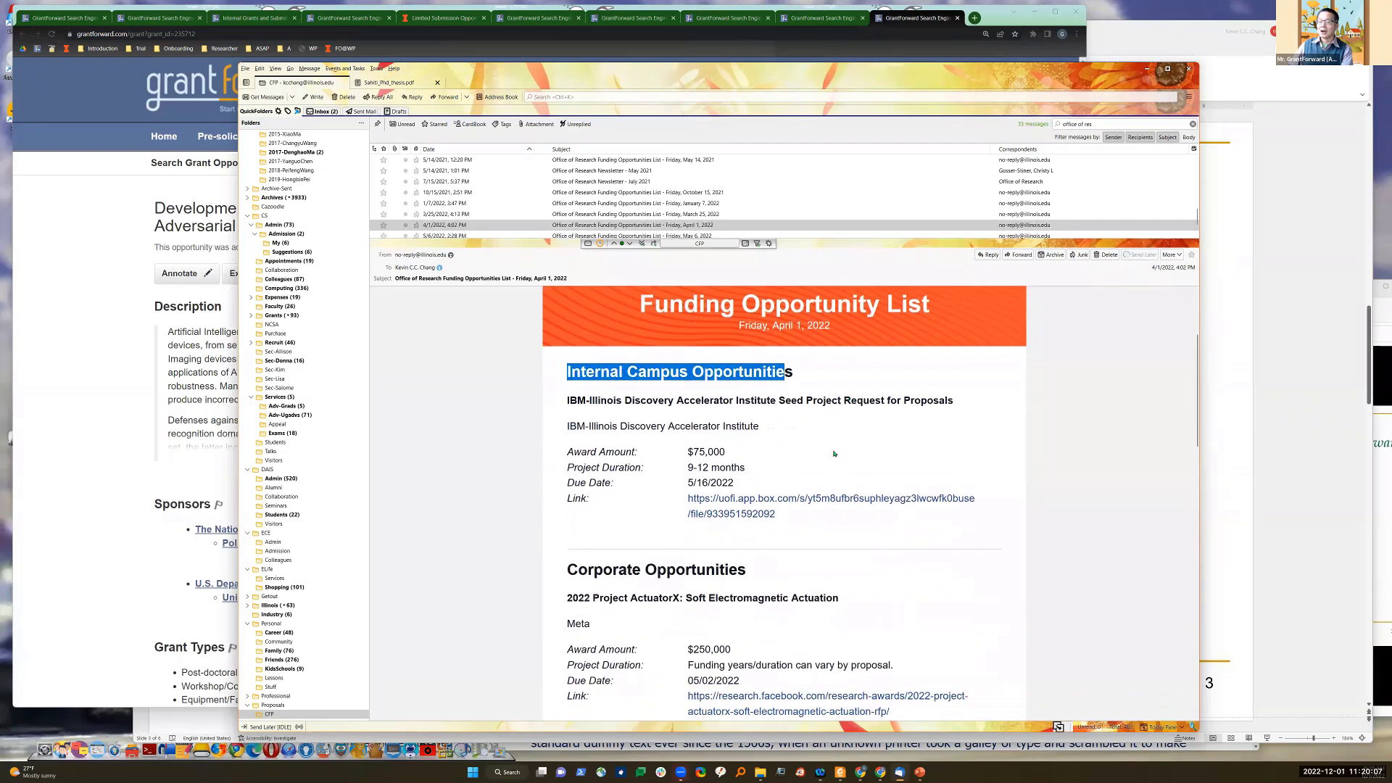
{"action": "left_click", "coordinate": [738, 582], "text": "shift"}
{"action": "scroll", "coordinate": [759, 584], "scroll_direction": "down", "scroll_amount": 3}
{"action": "scroll", "coordinate": [759, 584], "scroll_direction": "down", "scroll_amount": 3}
{"action": "left_click", "coordinate": [833, 601], "text": "shift"}
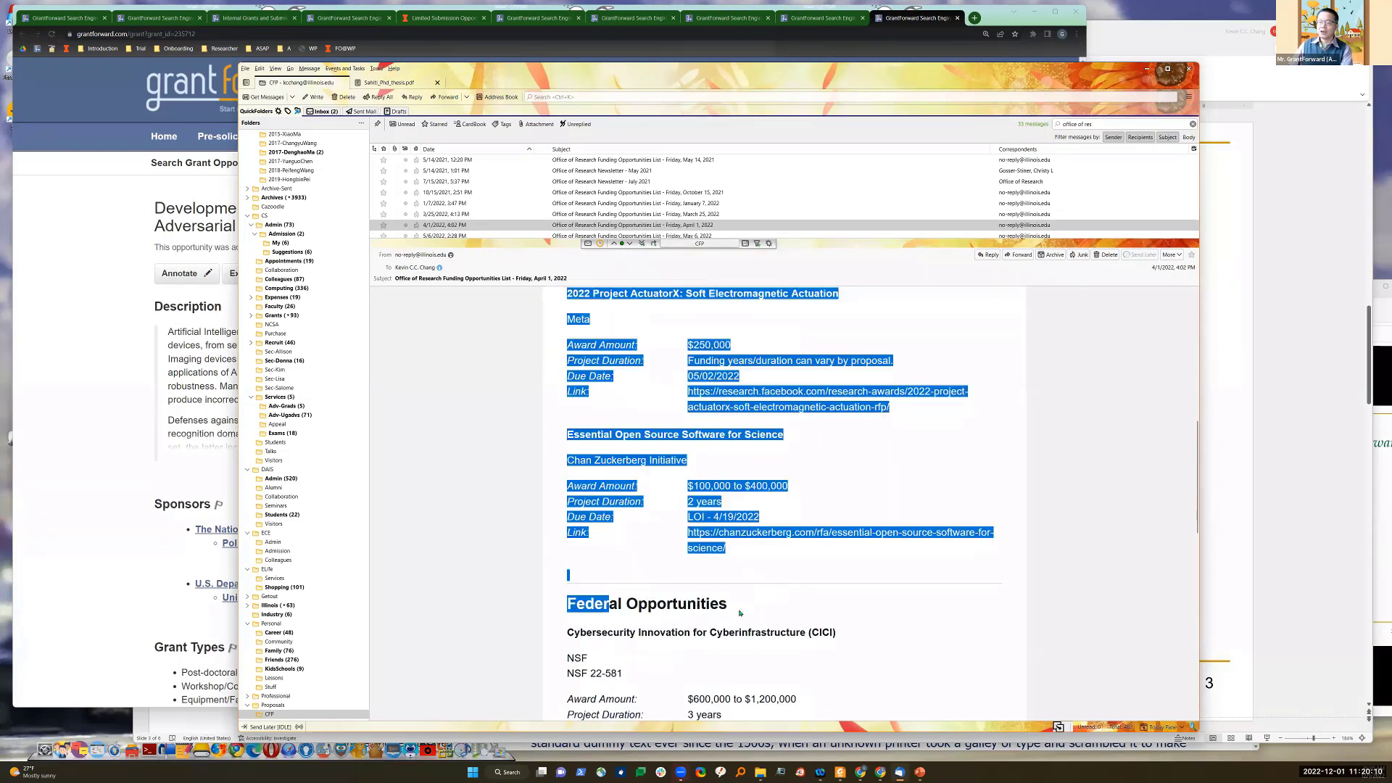
{"action": "left_click", "coordinate": [837, 619]}
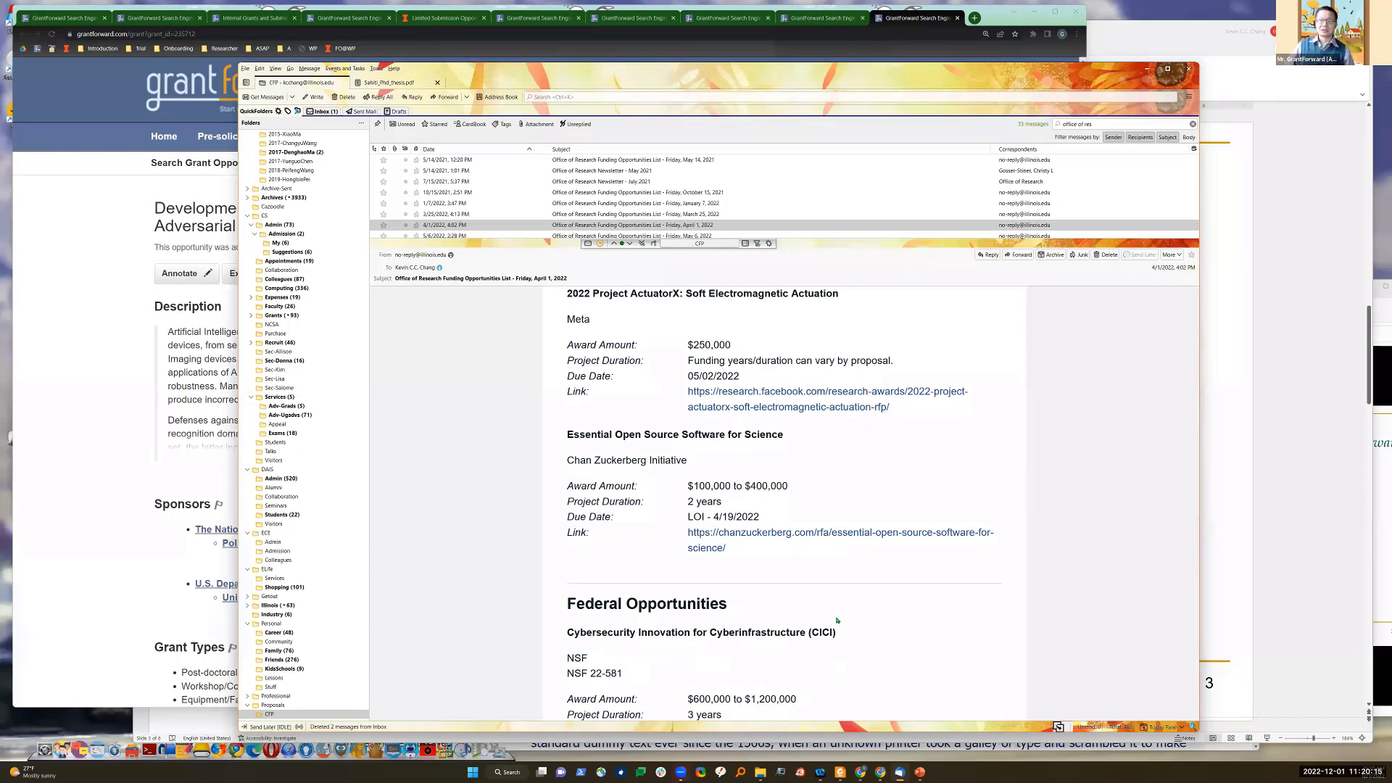
{"action": "scroll", "coordinate": [567, 527], "scroll_direction": "up", "scroll_amount": 10}
{"action": "left_click_drag", "start_coordinate": [566, 527], "coordinate": [805, 538]}
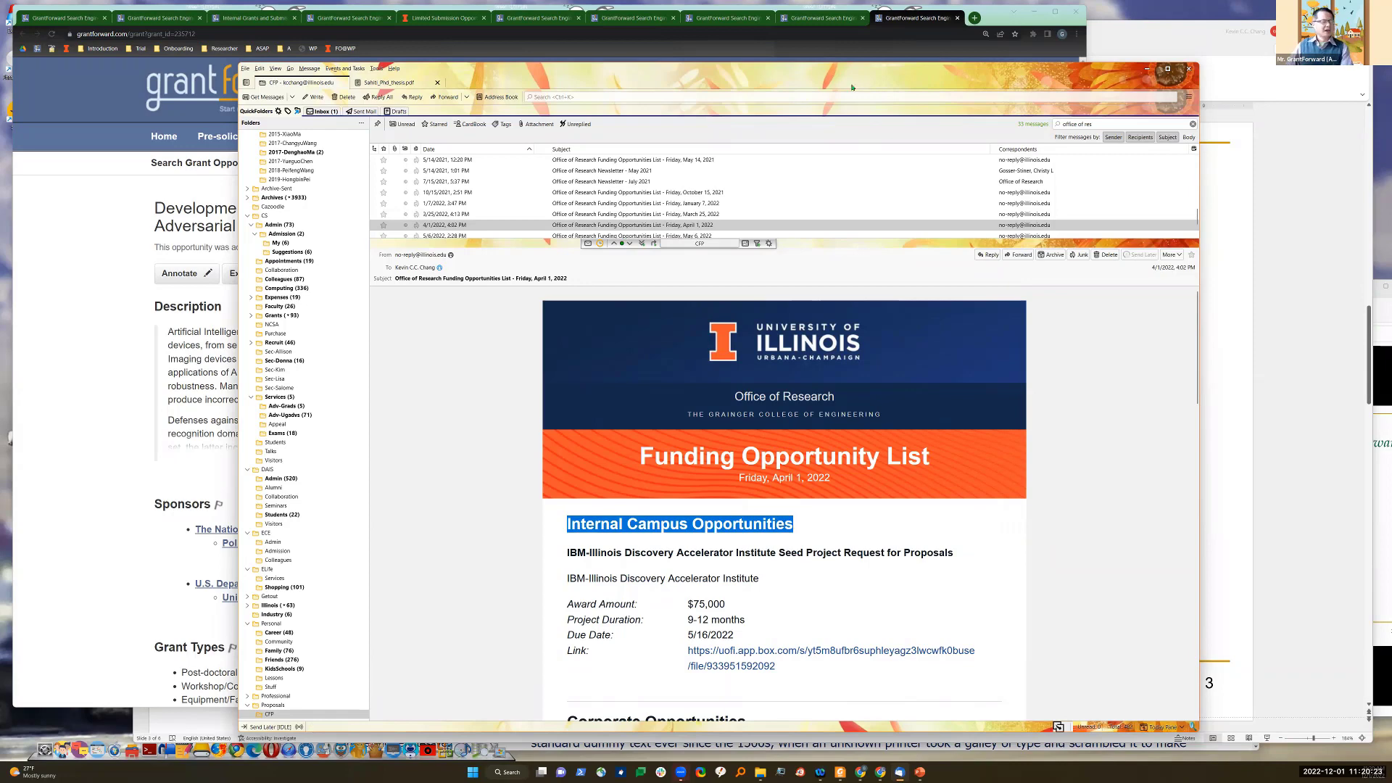
Step: Minimise the e-mail window and bring the PowerPoint presentation with the Objectives slide to the front
{"action": "left_click_drag", "start_coordinate": [852, 87], "coordinate": [851, 87]}
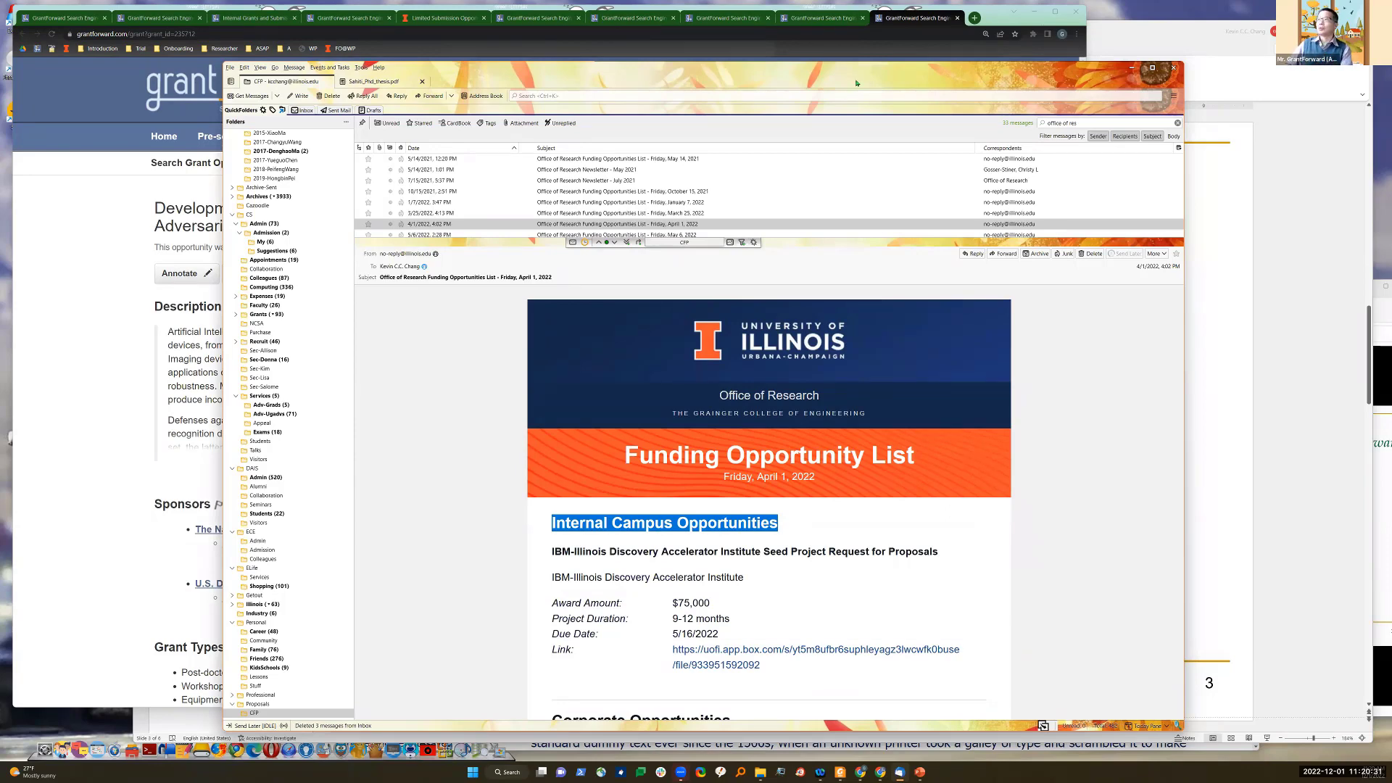
{"action": "key", "text": "super+Down"}
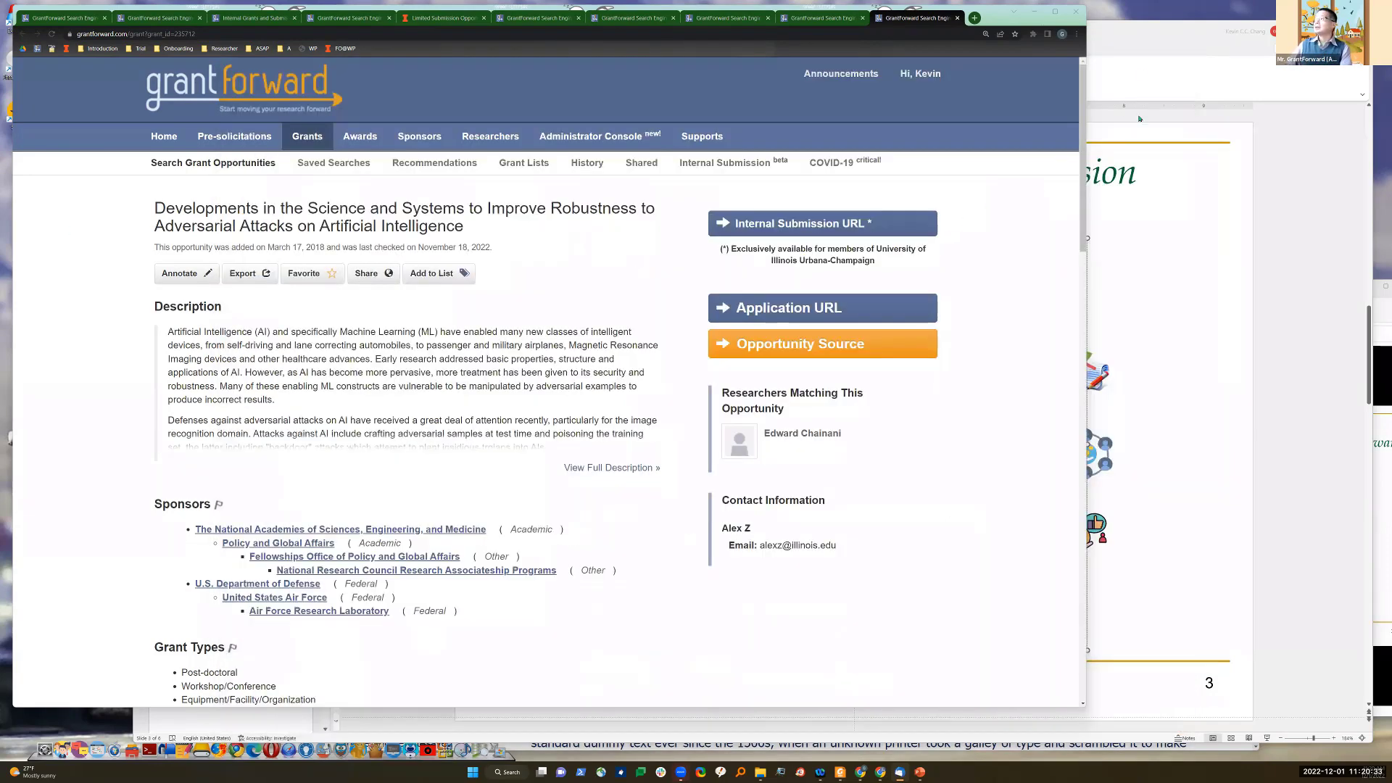
{"action": "left_click", "coordinate": [1139, 53]}
{"action": "left_click_drag", "start_coordinate": [1102, 51], "coordinate": [1113, 106]}
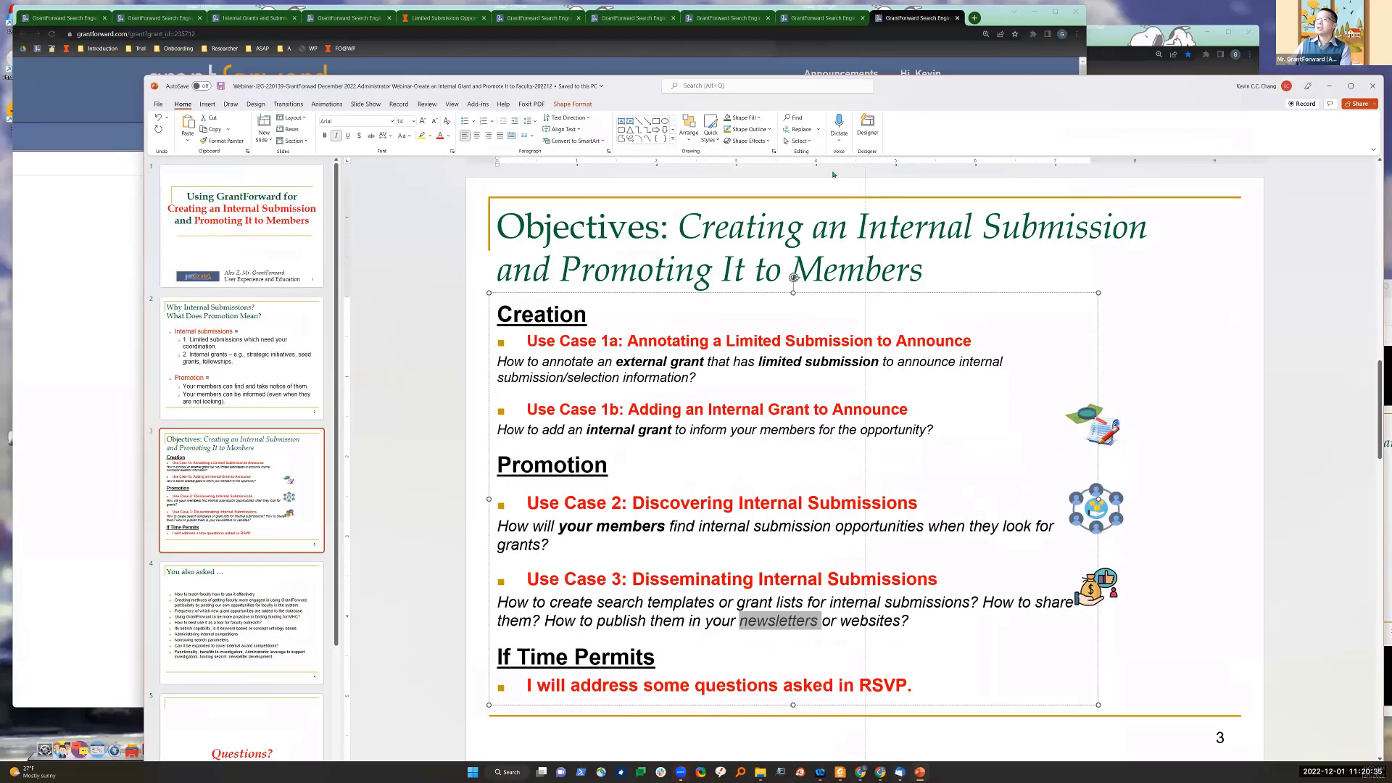
Step: Switch to the University of Illinois Funding Opportunities website in the browser and highlight "Life Sciences" on its Newsletter page
{"action": "key", "text": "alt+Tab"}
{"action": "left_click", "coordinate": [350, 204]}
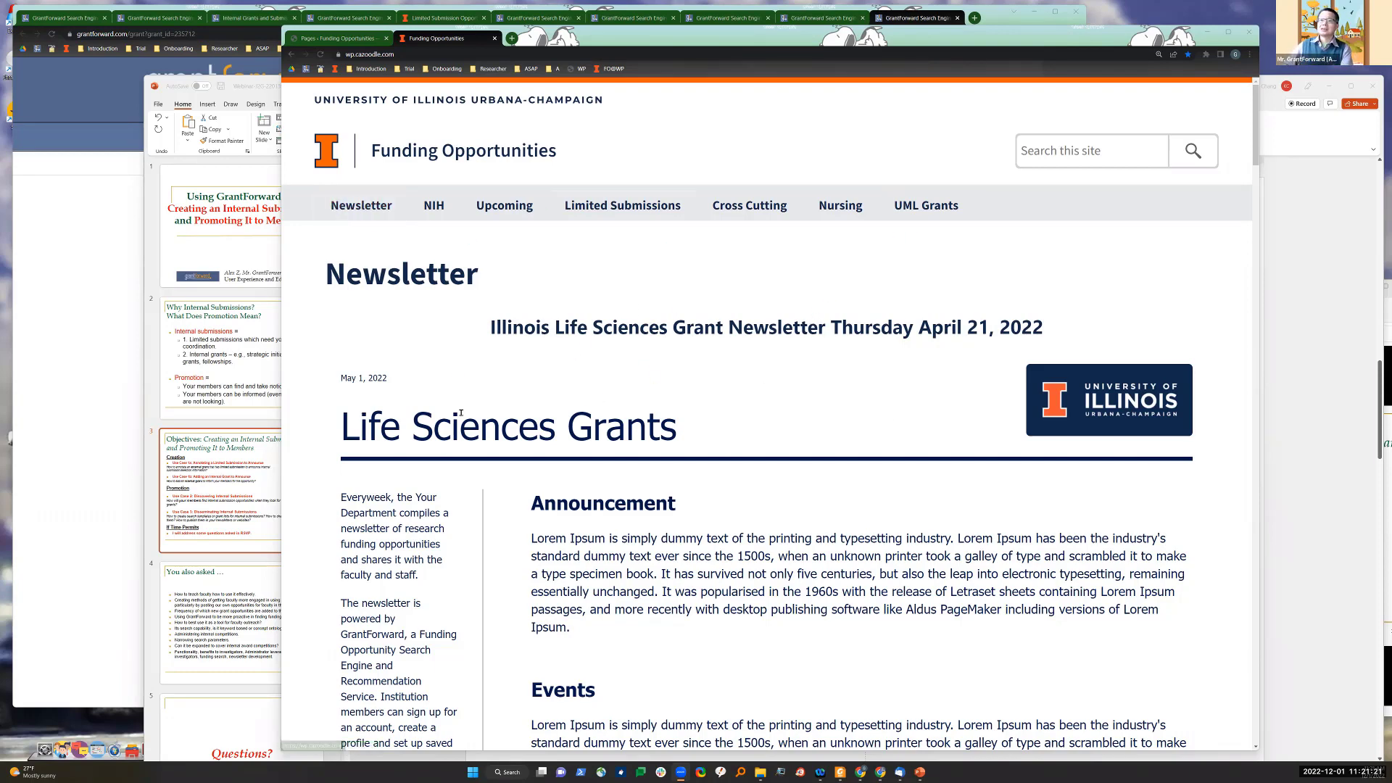
{"action": "left_click_drag", "start_coordinate": [340, 433], "coordinate": [559, 434]}
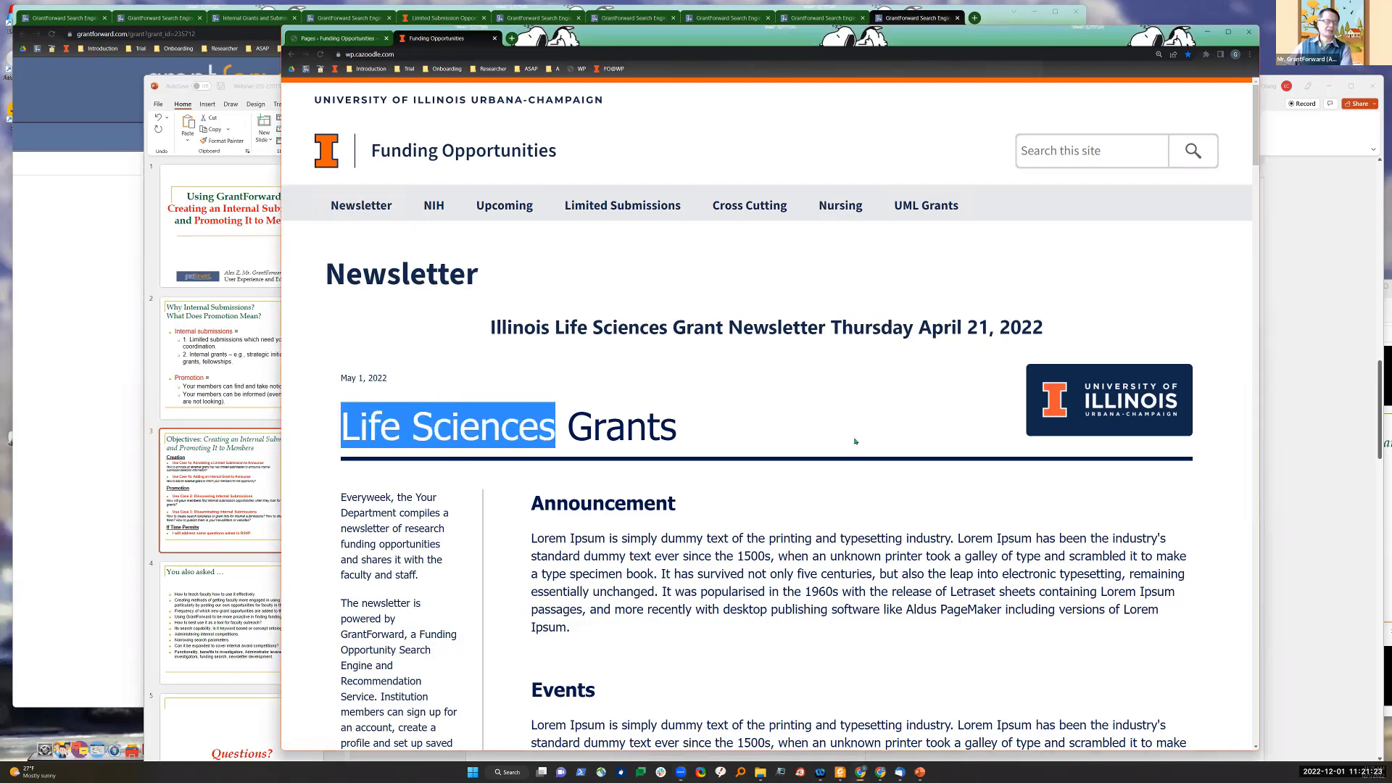
{"action": "left_click", "coordinate": [558, 433]}
{"action": "left_click", "coordinate": [361, 207]}
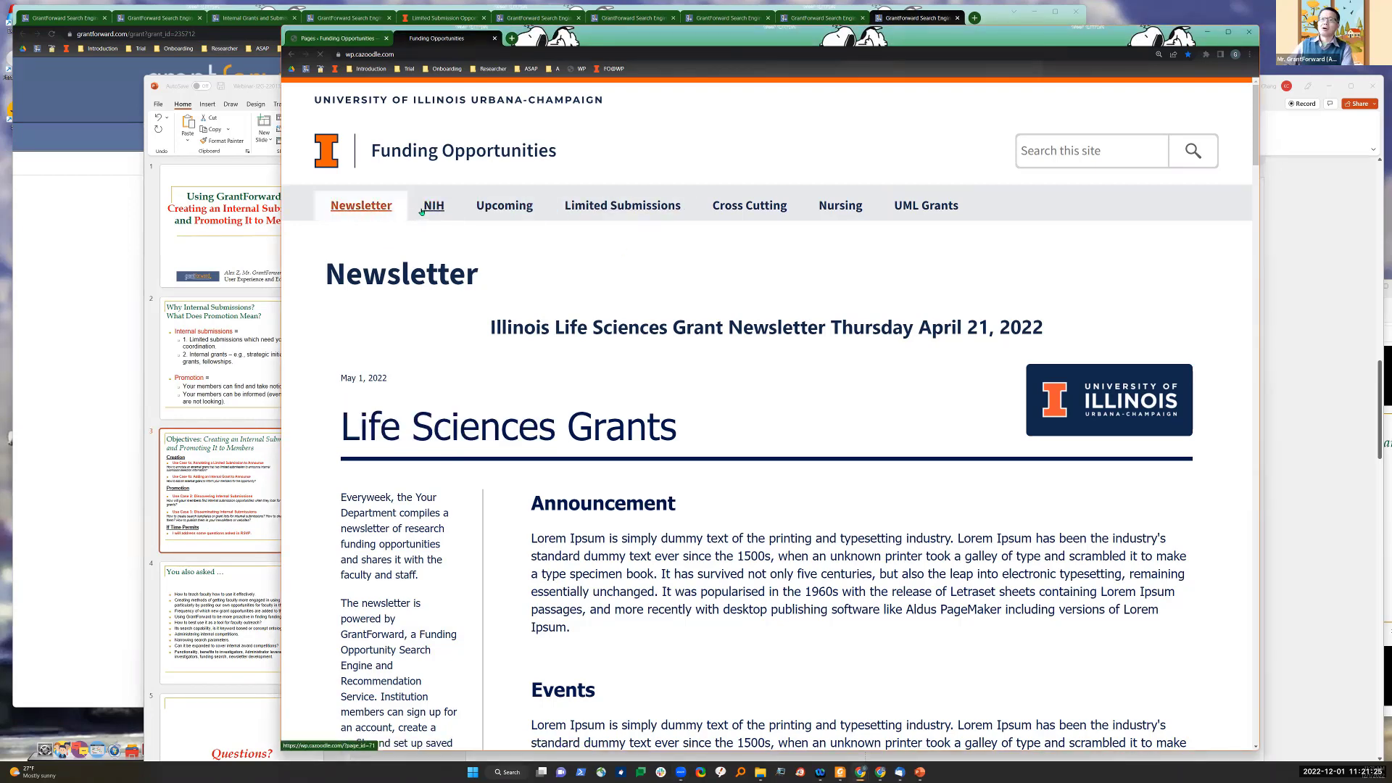
Step: Open the website's NIH grants page and highlight its NIH heading
{"action": "left_click", "coordinate": [446, 231]}
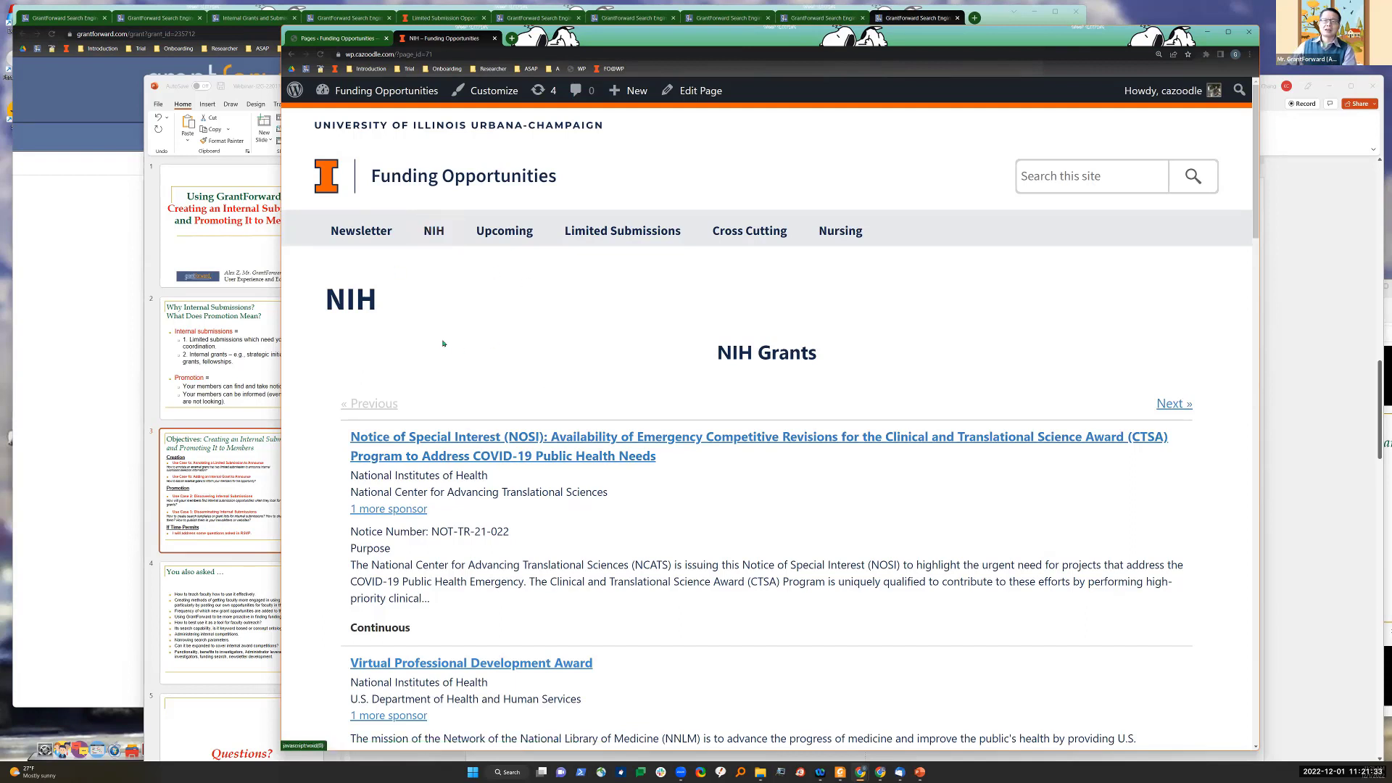
{"action": "left_click_drag", "start_coordinate": [325, 314], "coordinate": [373, 309]}
{"action": "left_click", "coordinate": [508, 332]}
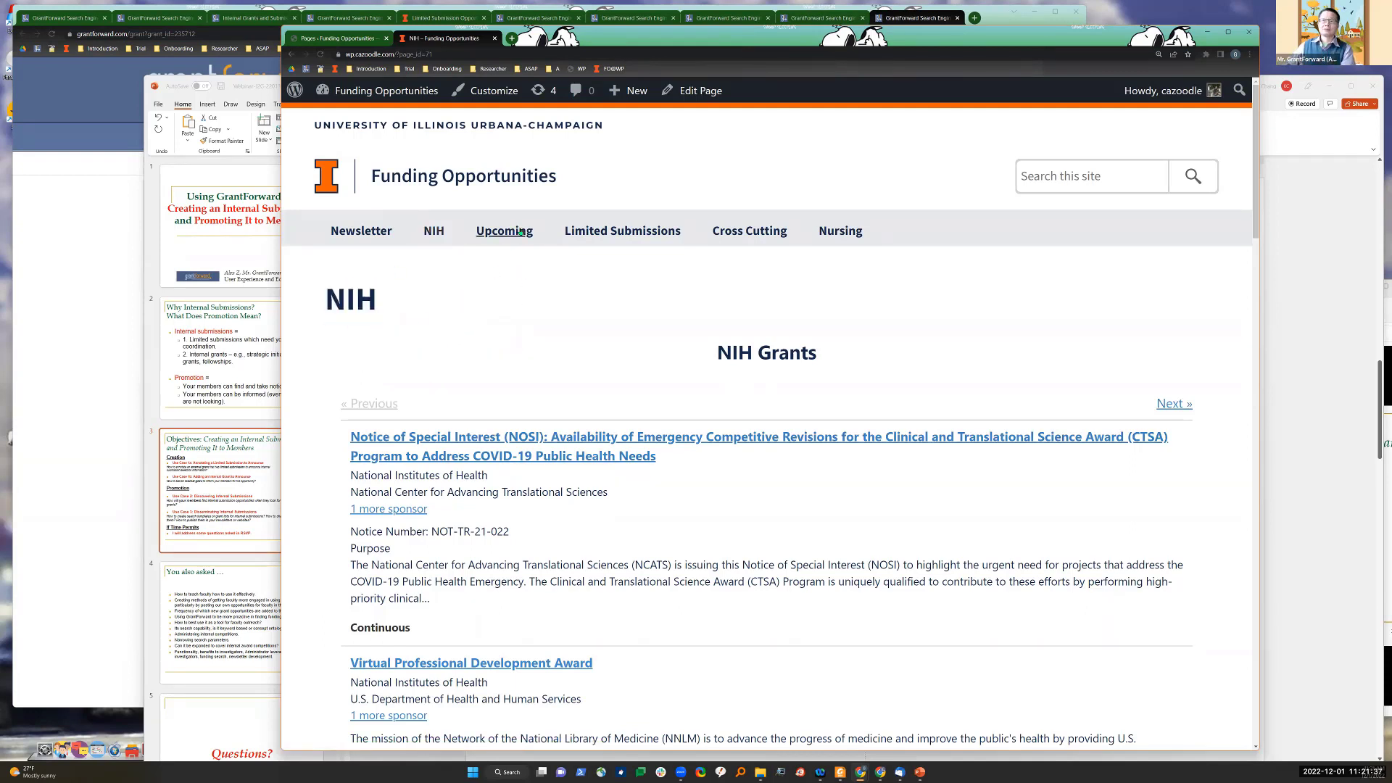
Step: Open the Upcoming page and look through the upcoming grants for life sciences
{"action": "left_click", "coordinate": [505, 231]}
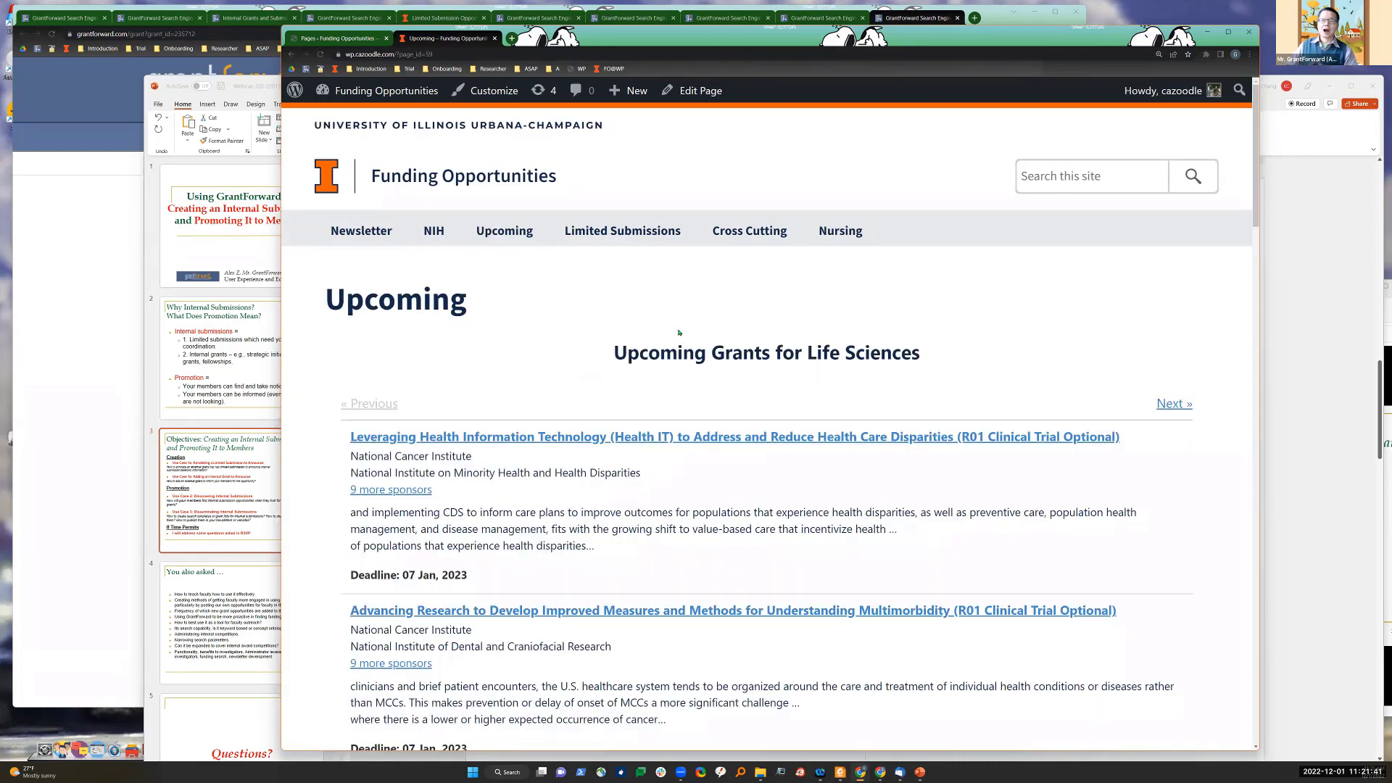
{"action": "scroll", "coordinate": [541, 276], "scroll_direction": "down", "scroll_amount": 3}
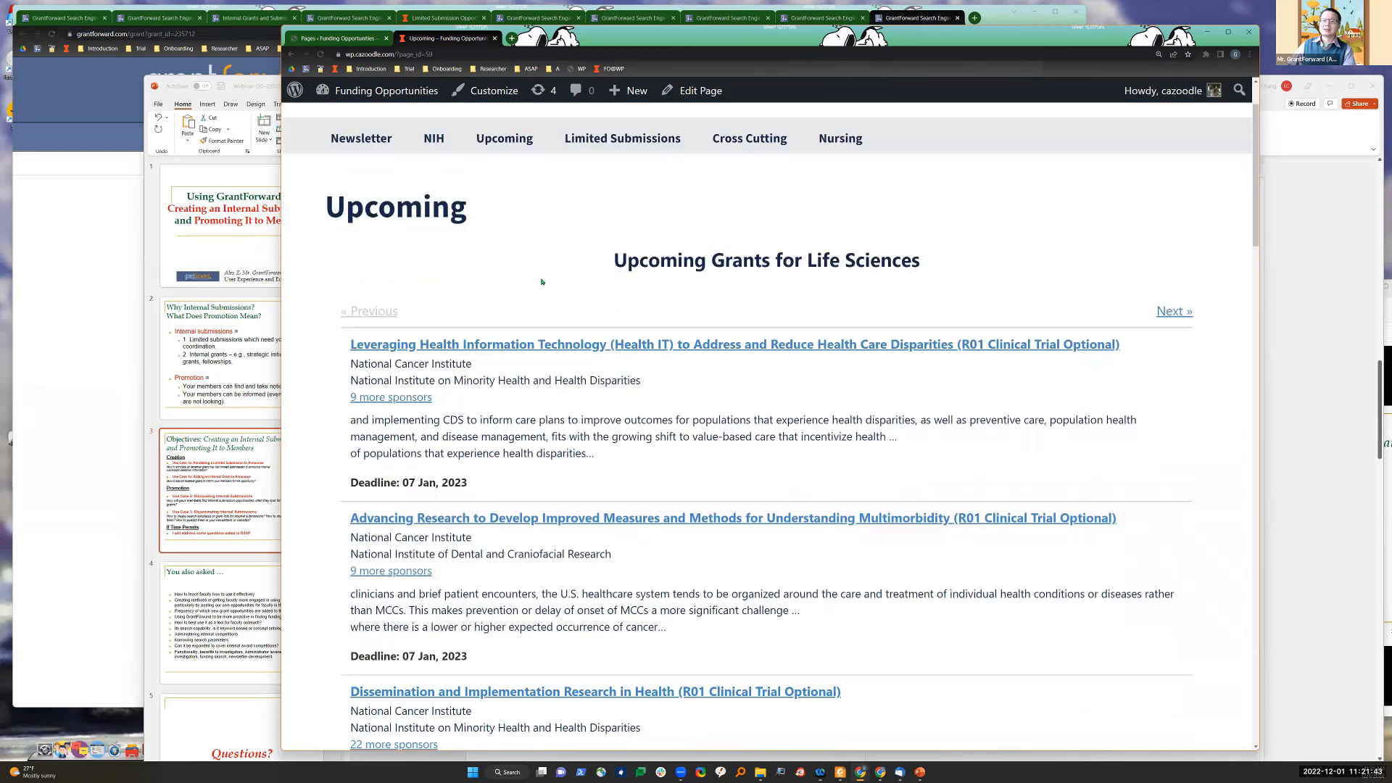
{"action": "scroll", "coordinate": [533, 306], "scroll_direction": "up", "scroll_amount": 3}
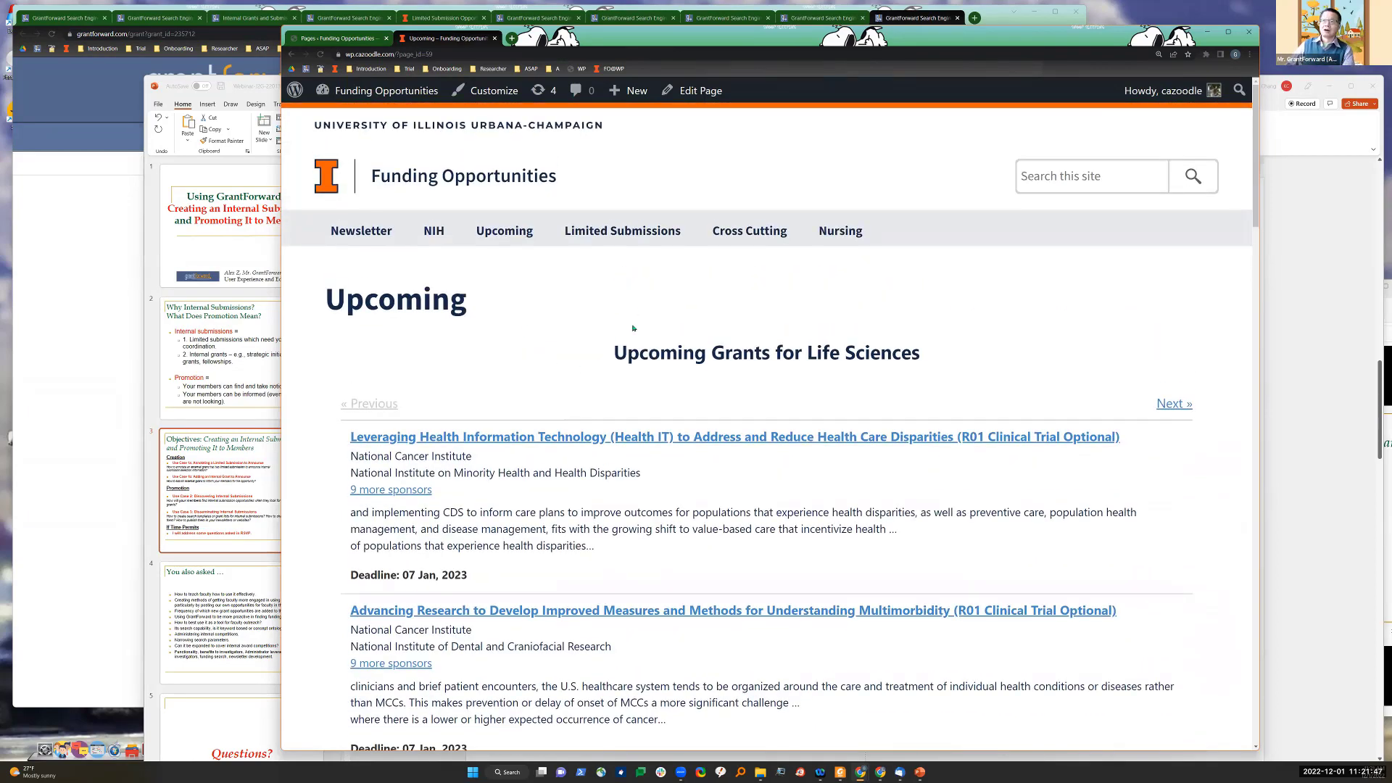
Step: Open the Limited Submissions page, highlight its heading and look through the listed grants
{"action": "left_click", "coordinate": [622, 231]}
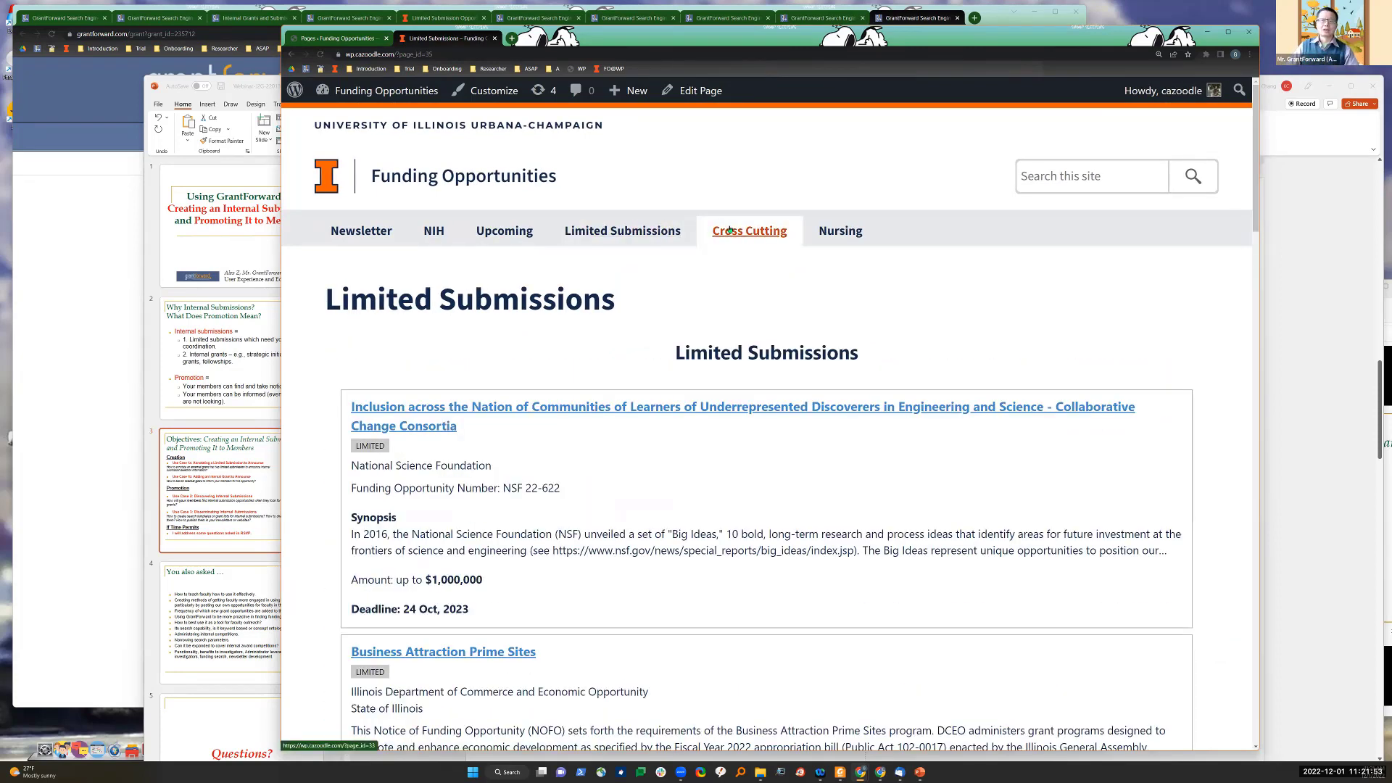
{"action": "triple_click", "coordinate": [337, 299]}
{"action": "left_click", "coordinate": [677, 364]}
{"action": "scroll", "coordinate": [653, 370], "scroll_direction": "down", "scroll_amount": 3}
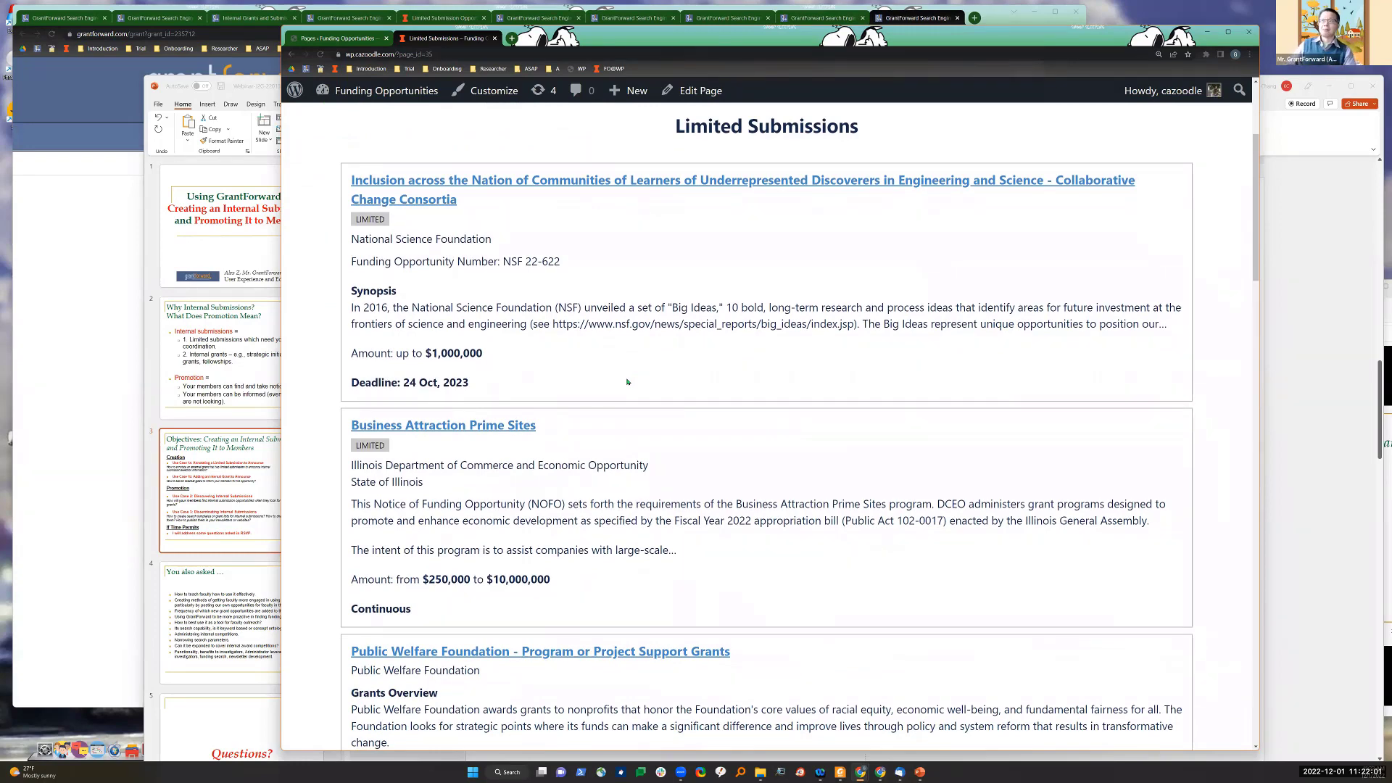
{"action": "scroll", "coordinate": [638, 377], "scroll_direction": "up", "scroll_amount": 3}
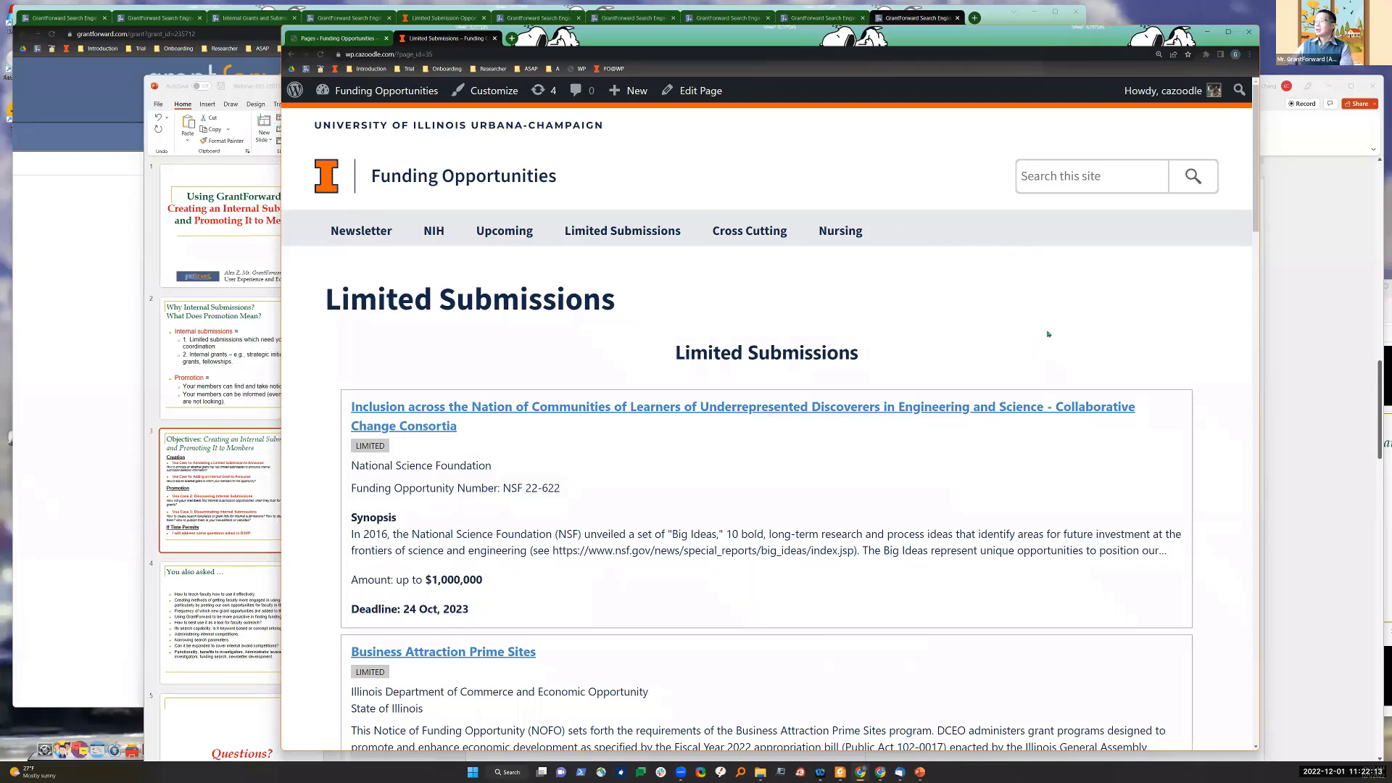
Step: Switch to the PowerPoint presentation, view the "You also asked" slide and highlight the Use Case 1a line on the Objectives slide
{"action": "key", "text": "alt+Tab"}
{"action": "scroll", "coordinate": [761, 632], "scroll_direction": "down", "scroll_amount": 1}
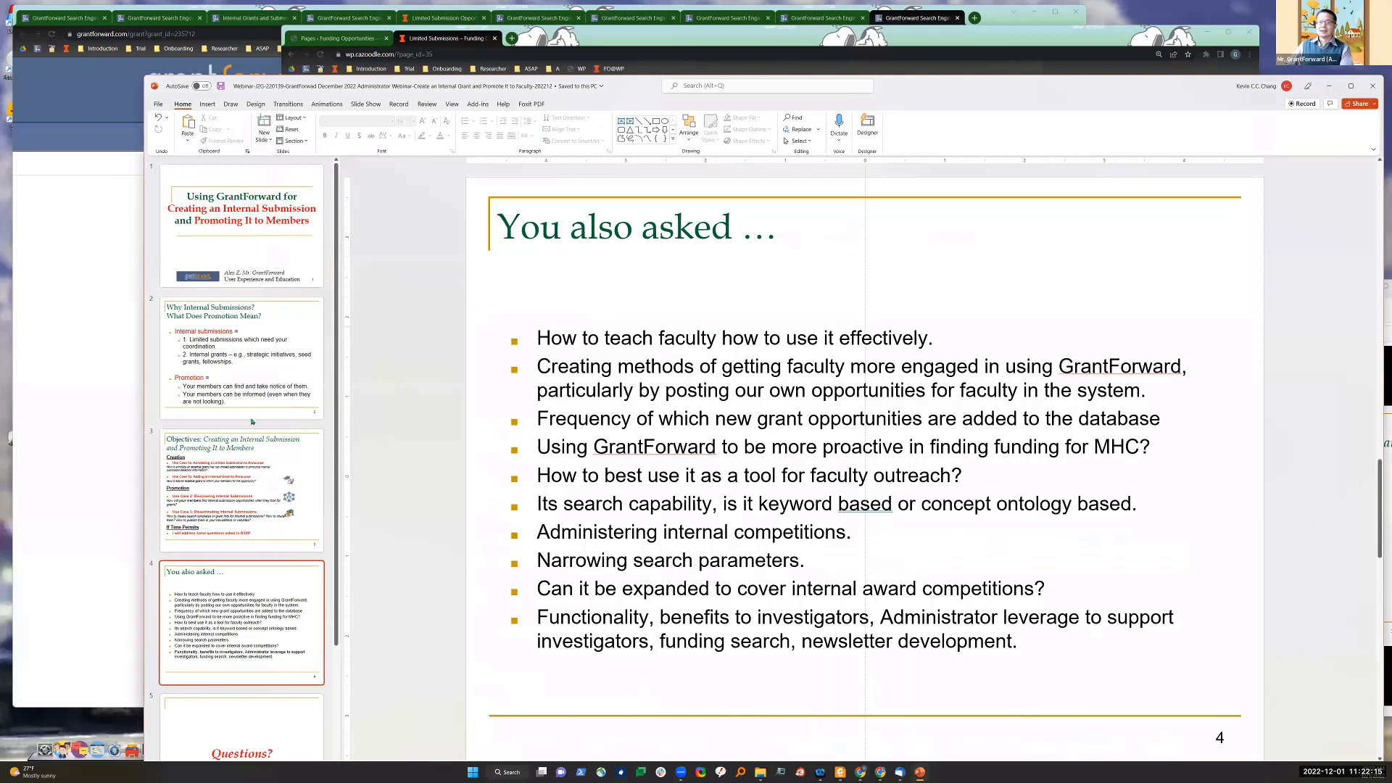
{"action": "left_click", "coordinate": [242, 489]}
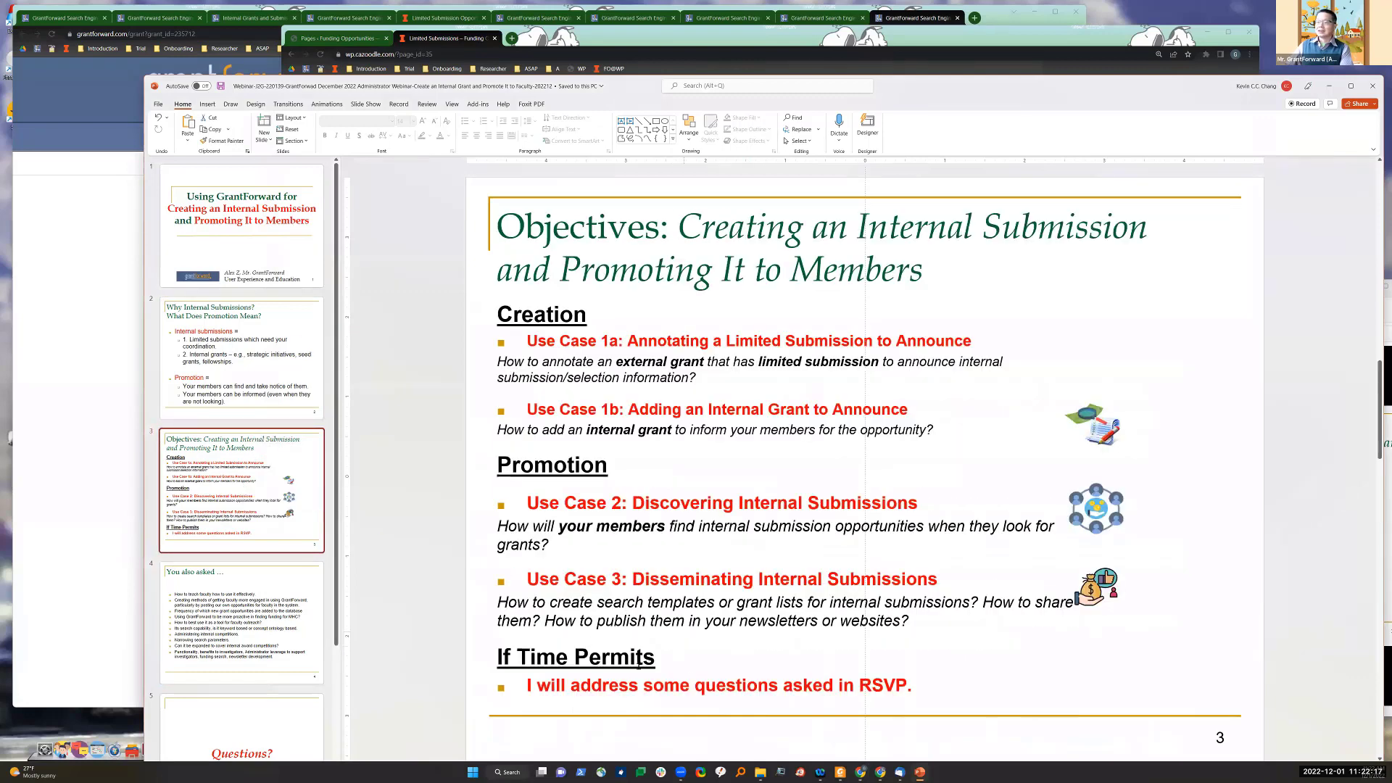
{"action": "scroll", "coordinate": [711, 596], "scroll_direction": "down", "scroll_amount": 1}
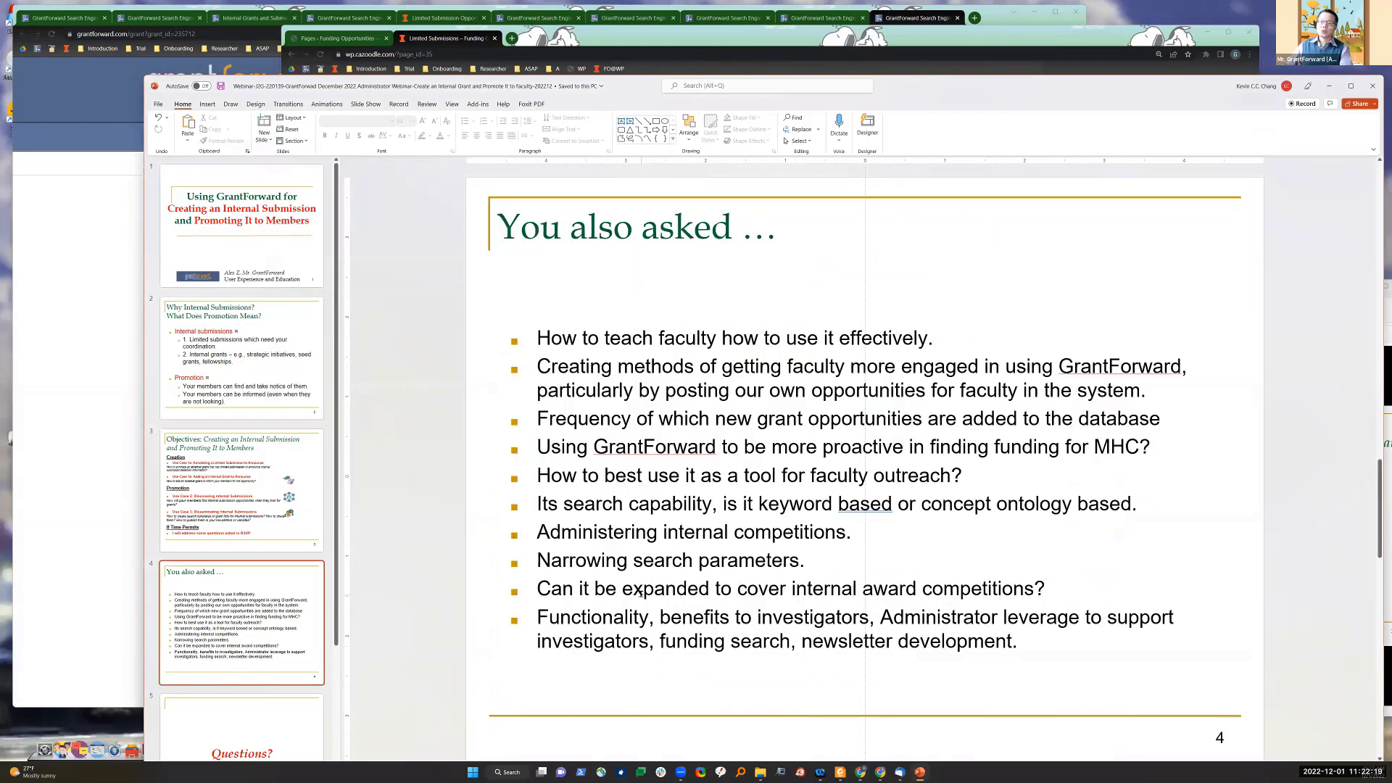
{"action": "scroll", "coordinate": [823, 641], "scroll_direction": "up", "scroll_amount": 1}
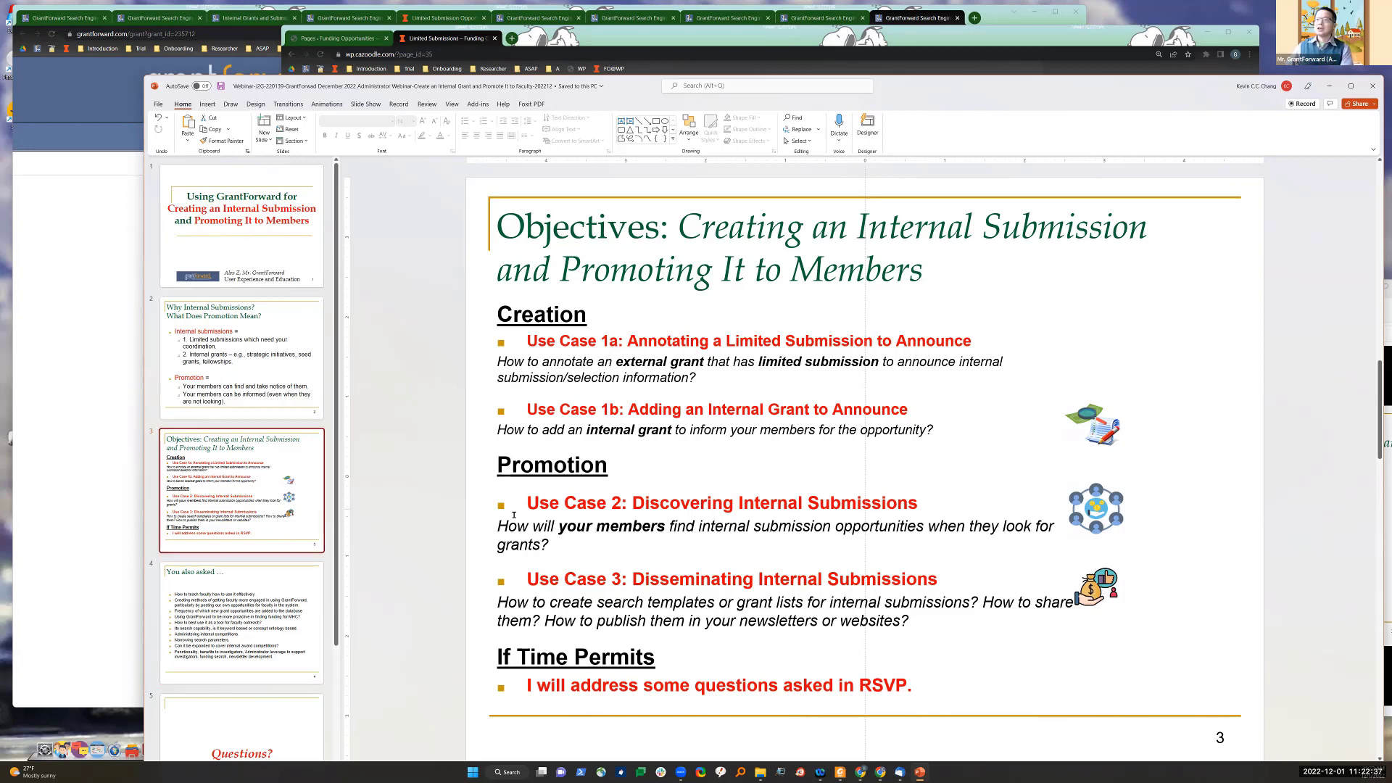
{"action": "mouse_move", "coordinate": [528, 341]}
{"action": "left_mouse_down"}
{"action": "mouse_move", "coordinate": [881, 364]}
{"action": "mouse_move", "coordinate": [955, 333]}
{"action": "left_mouse_up"}
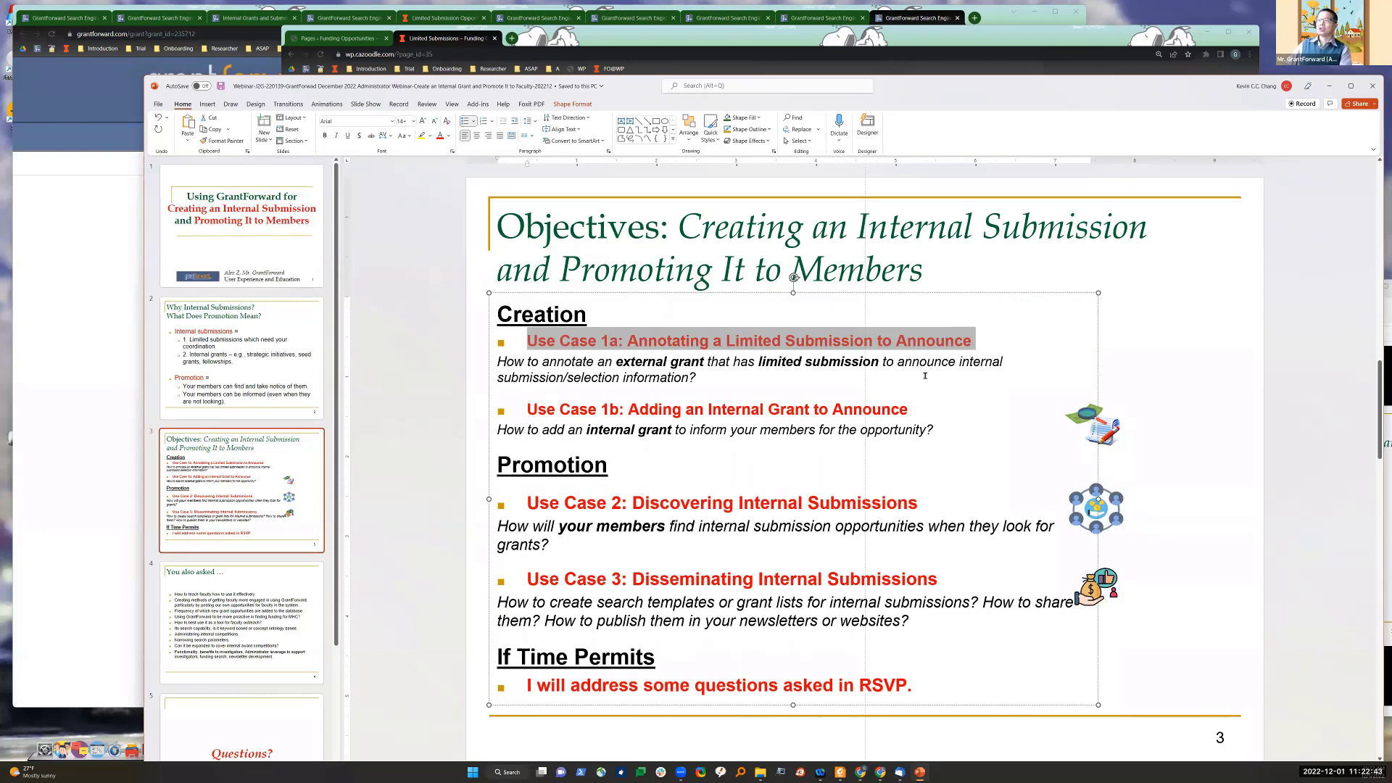
{"action": "left_click", "coordinate": [888, 384]}
Step: Switch to the GrantForward browser window, widen it and highlight the Administrator permission in the account details
{"action": "left_click", "coordinate": [87, 479]}
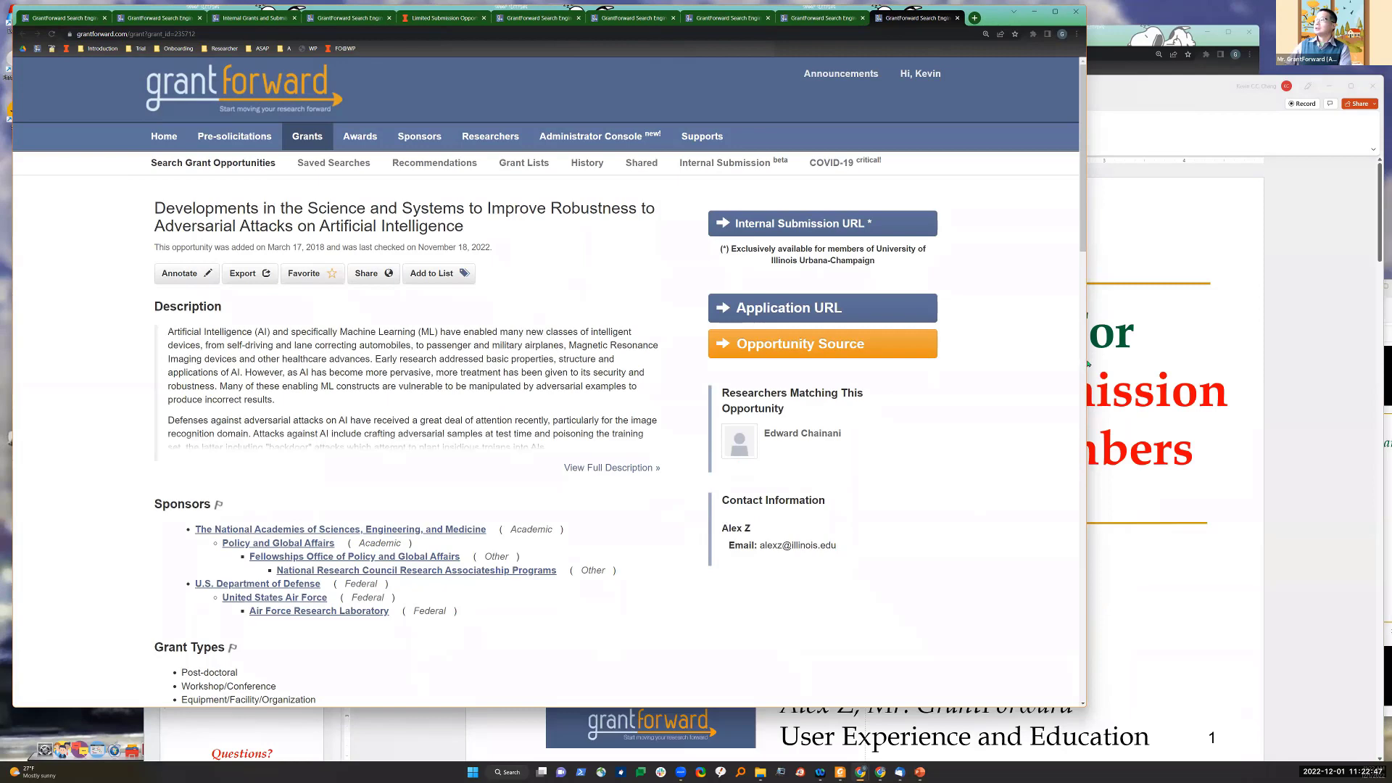
{"action": "left_click_drag", "start_coordinate": [1147, 362], "coordinate": [1148, 363]}
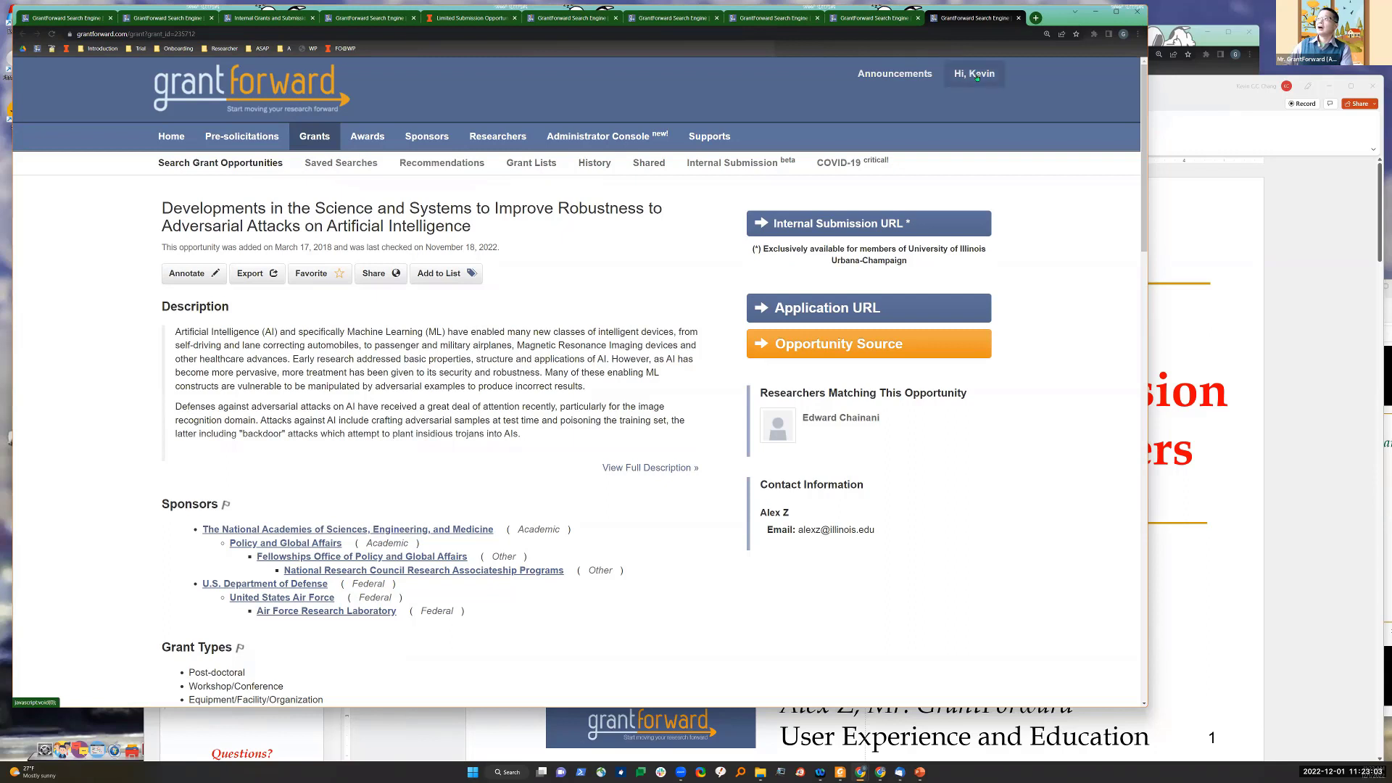
{"action": "left_click", "coordinate": [973, 73]}
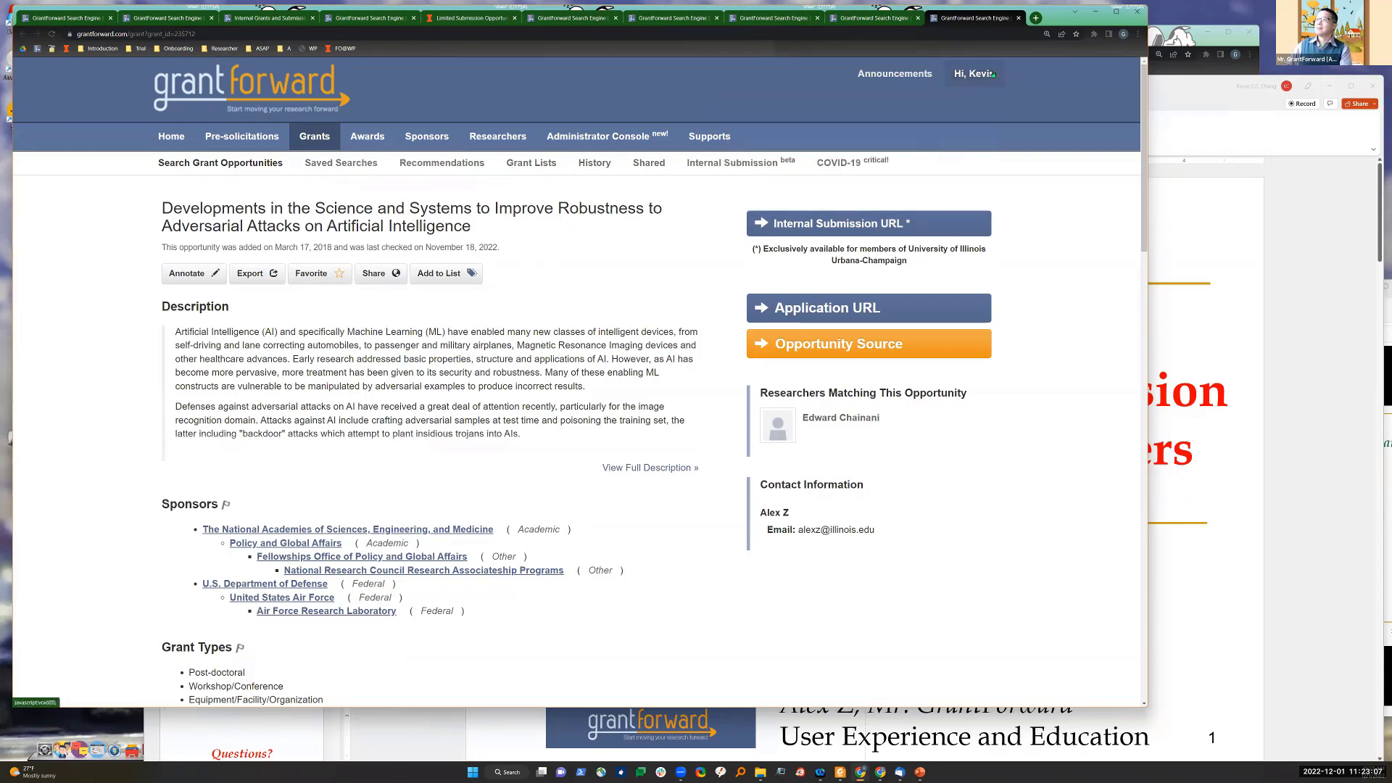
{"action": "left_click_drag", "start_coordinate": [961, 120], "coordinate": [807, 153]}
{"action": "right_click", "coordinate": [807, 154]}
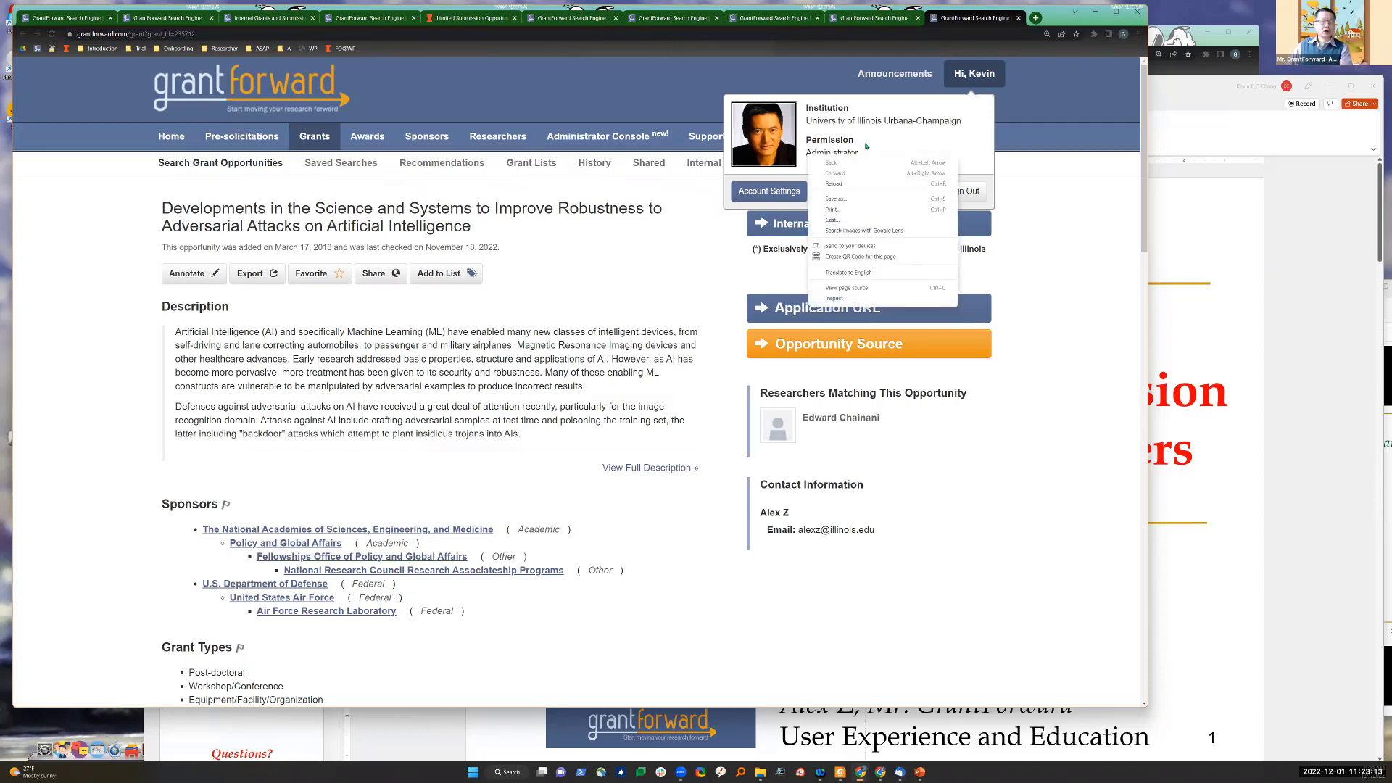
{"action": "left_click", "coordinate": [867, 157]}
{"action": "left_click_drag", "start_coordinate": [865, 155], "coordinate": [812, 152]}
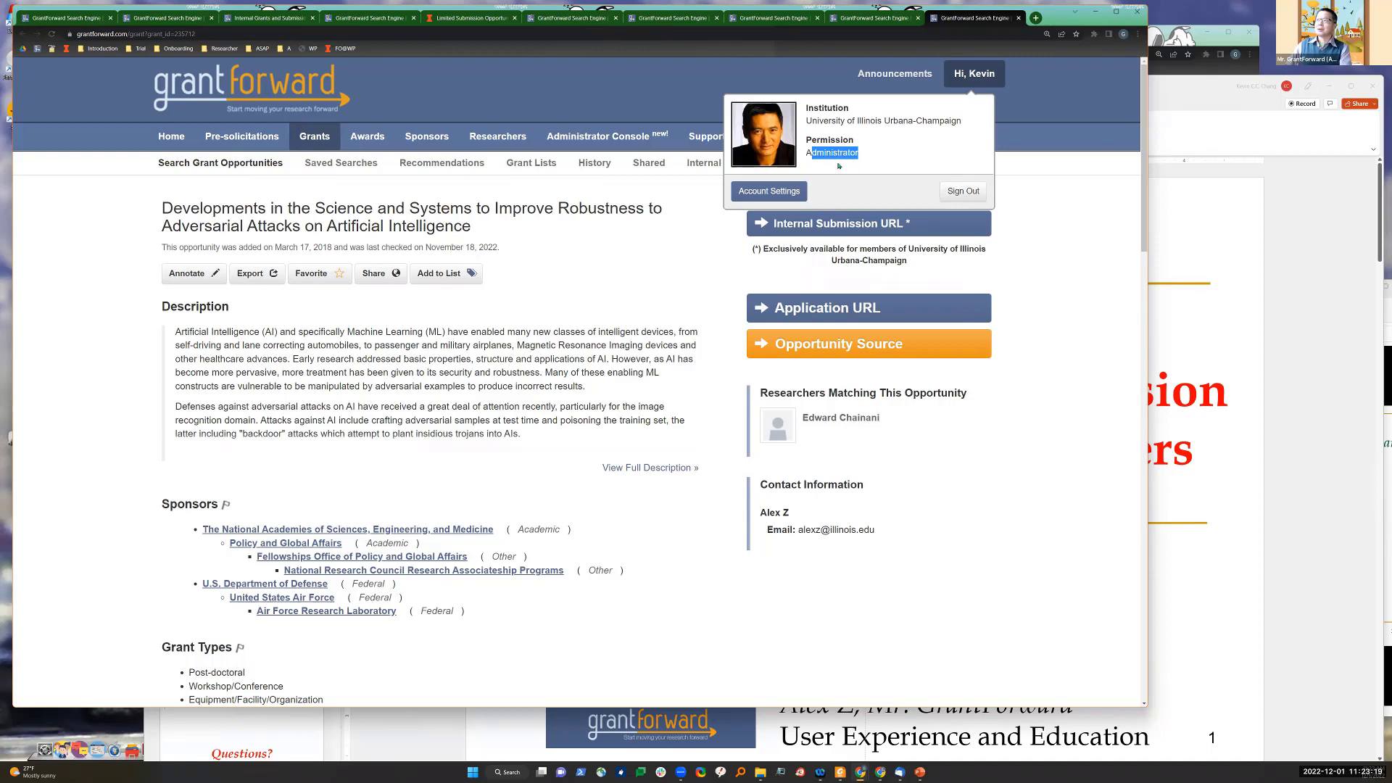
Step: Close the account details, open the Internal Submission page and look through the listed internal grants
{"action": "left_click", "coordinate": [1066, 150]}
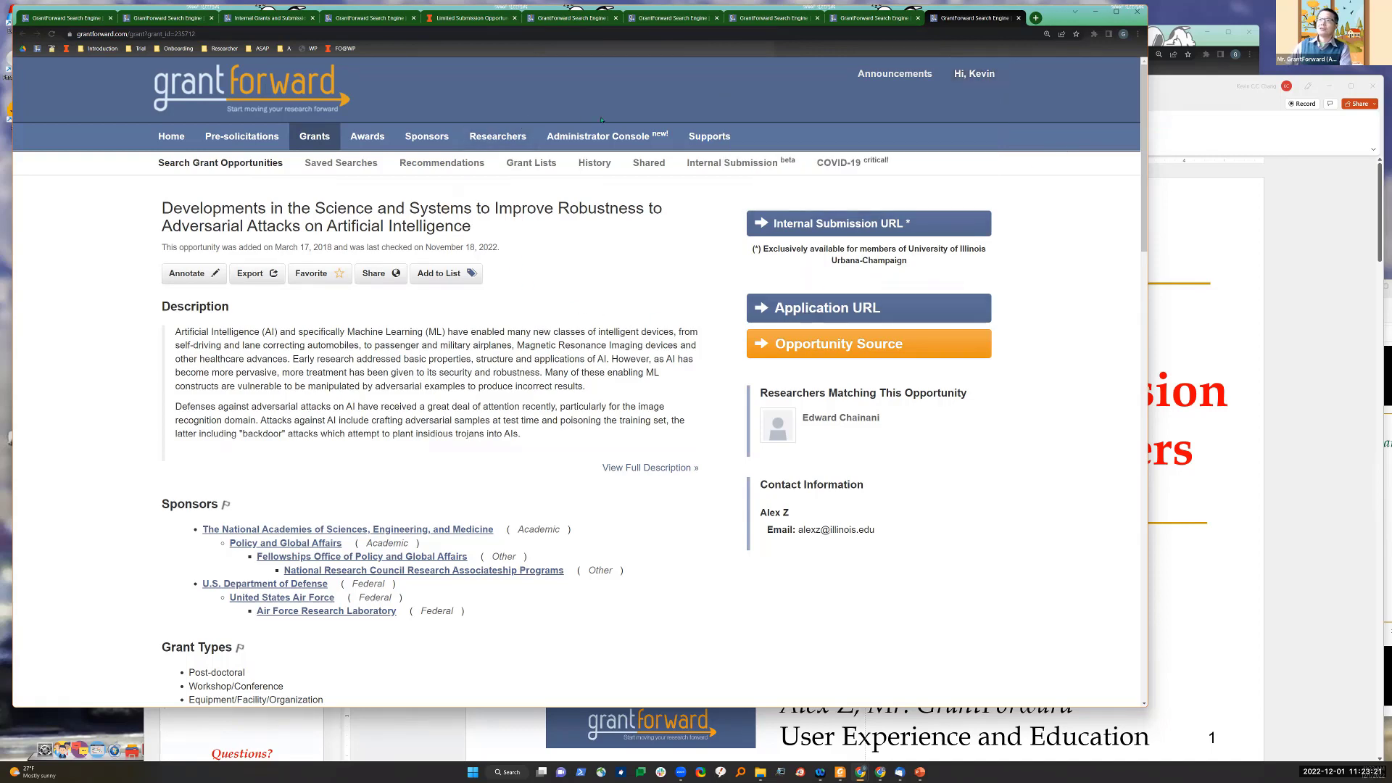
{"action": "left_click", "coordinate": [557, 137]}
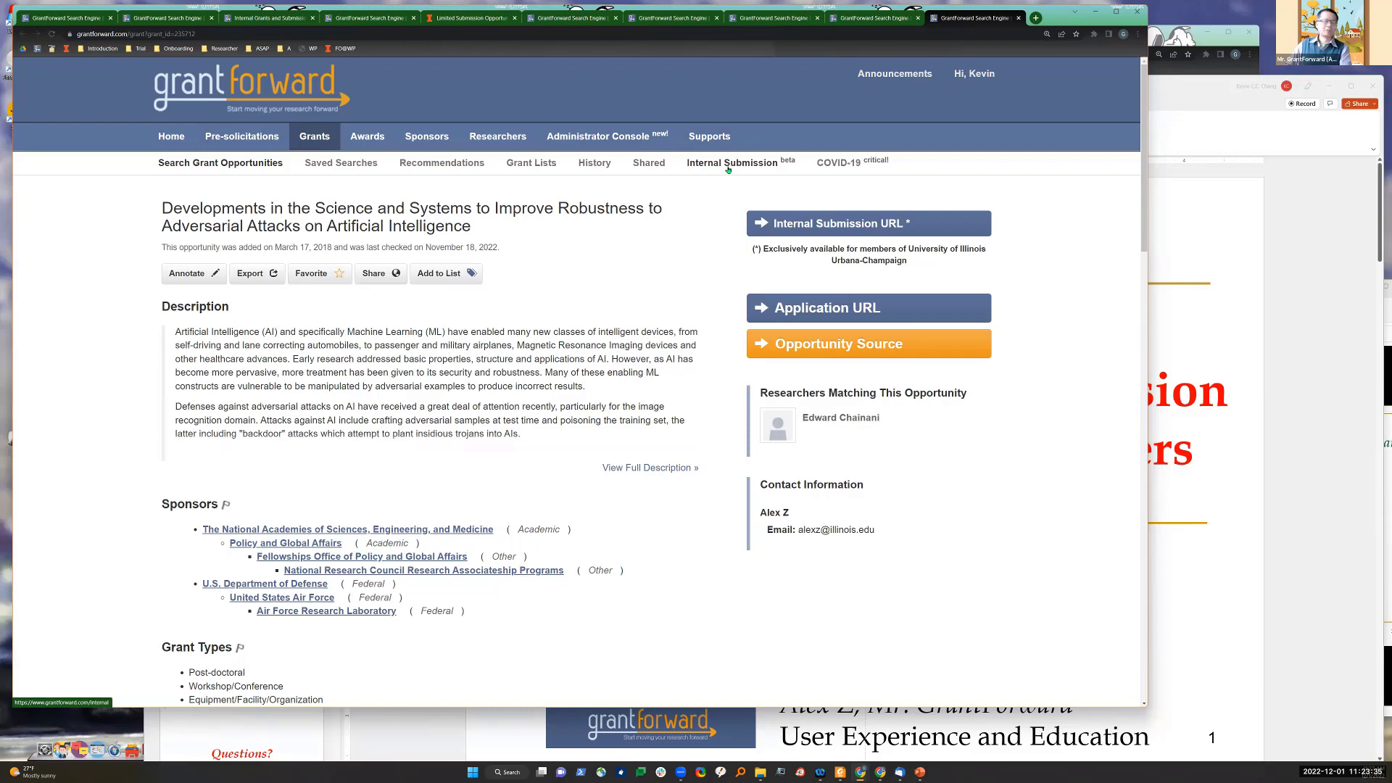
{"action": "left_click", "coordinate": [787, 160]}
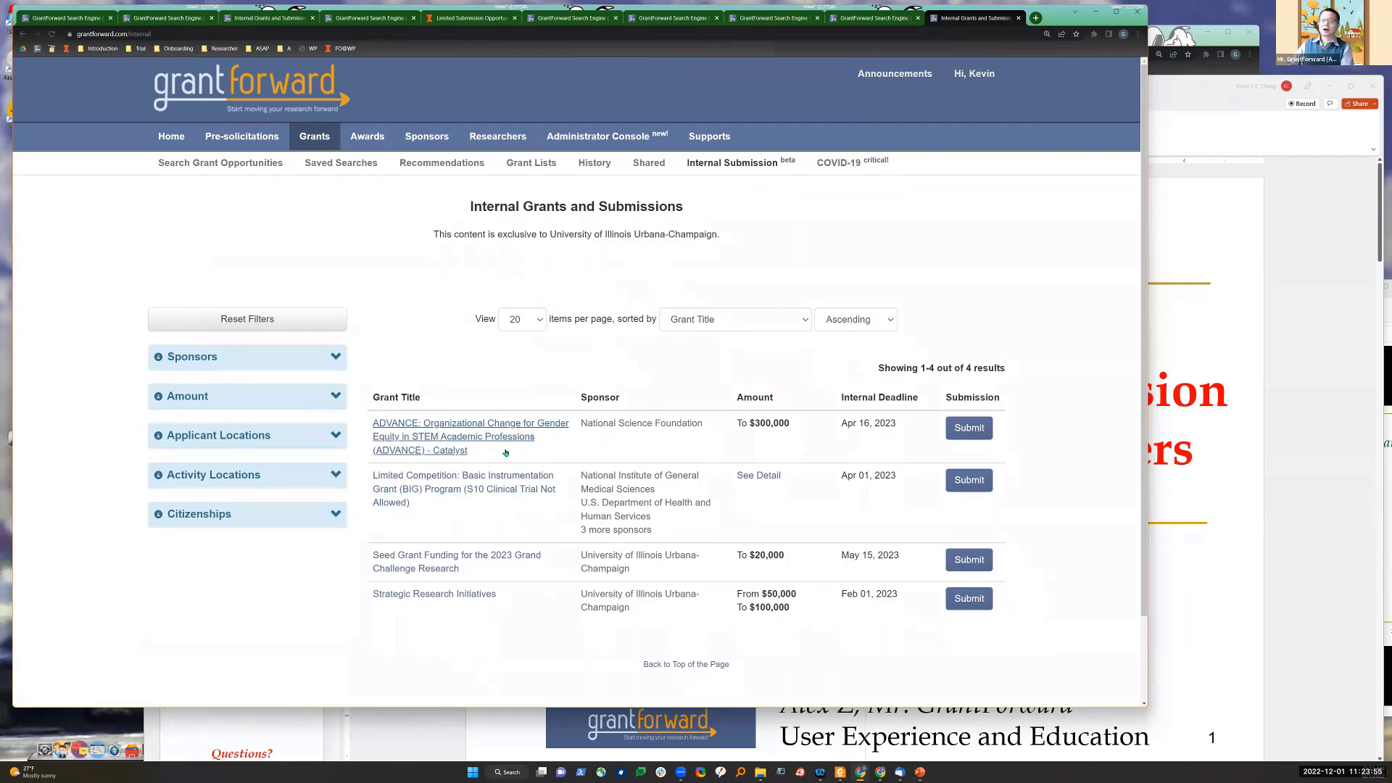
{"action": "scroll", "coordinate": [502, 593], "scroll_direction": "down", "scroll_amount": 1}
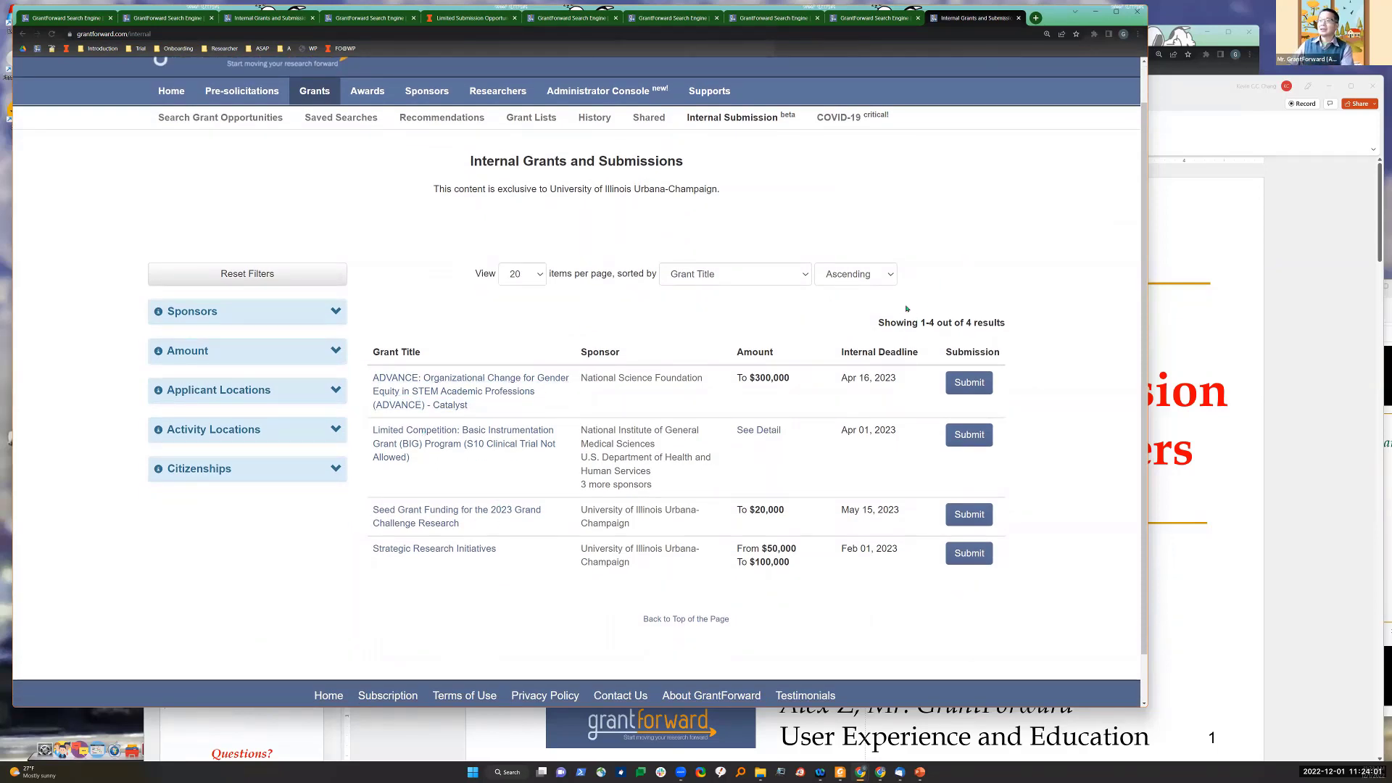
Step: Open the ADVANCE Catalyst grant and copy the first line of its title, "ADVANCE: Organizational Change for Gender Equity in STEM Academic"
{"action": "left_click", "coordinate": [443, 411]}
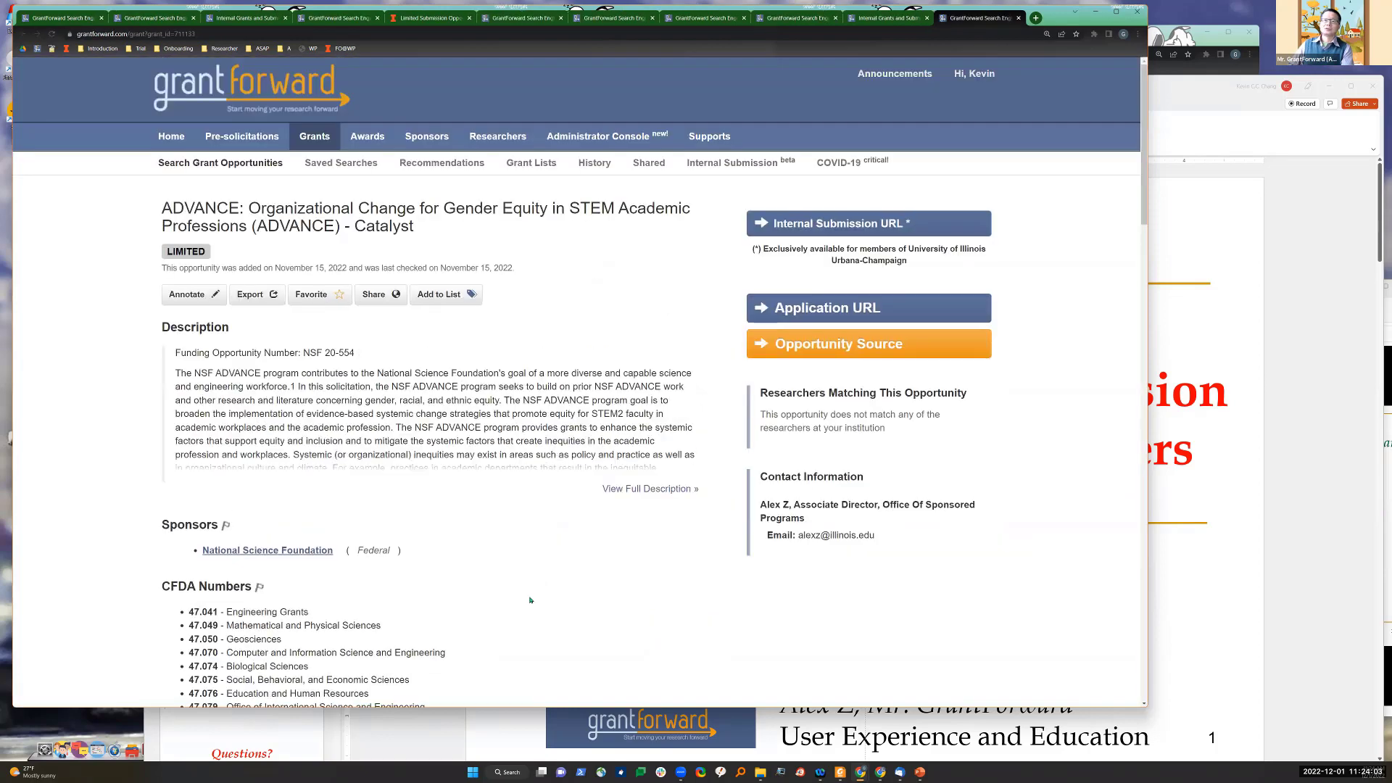
{"action": "left_click_drag", "start_coordinate": [155, 222], "coordinate": [430, 220]}
{"action": "left_click", "coordinate": [175, 206]}
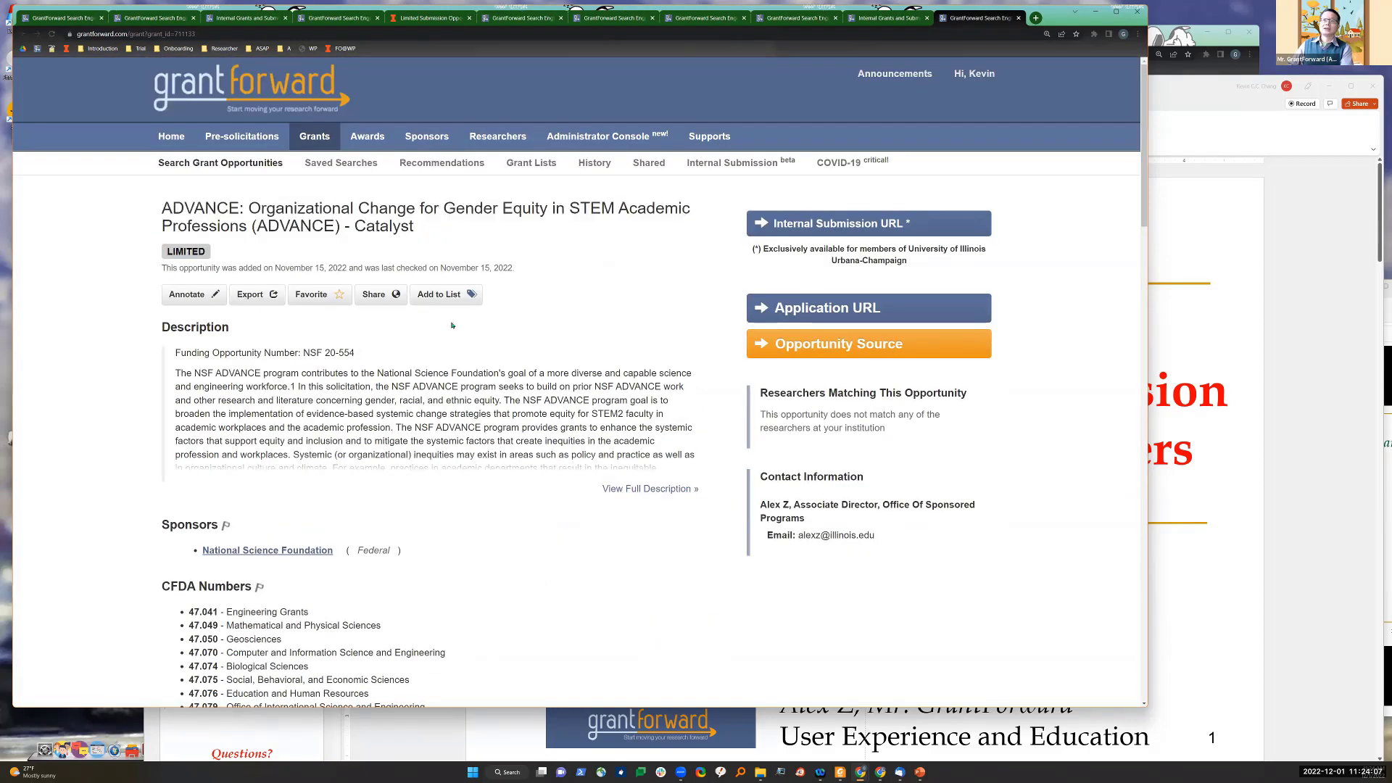
{"action": "left_click_drag", "start_coordinate": [163, 209], "coordinate": [414, 227]}
{"action": "left_click", "coordinate": [172, 208]}
{"action": "left_click_drag", "start_coordinate": [163, 209], "coordinate": [689, 210]}
{"action": "key", "text": "ctrl+c"}
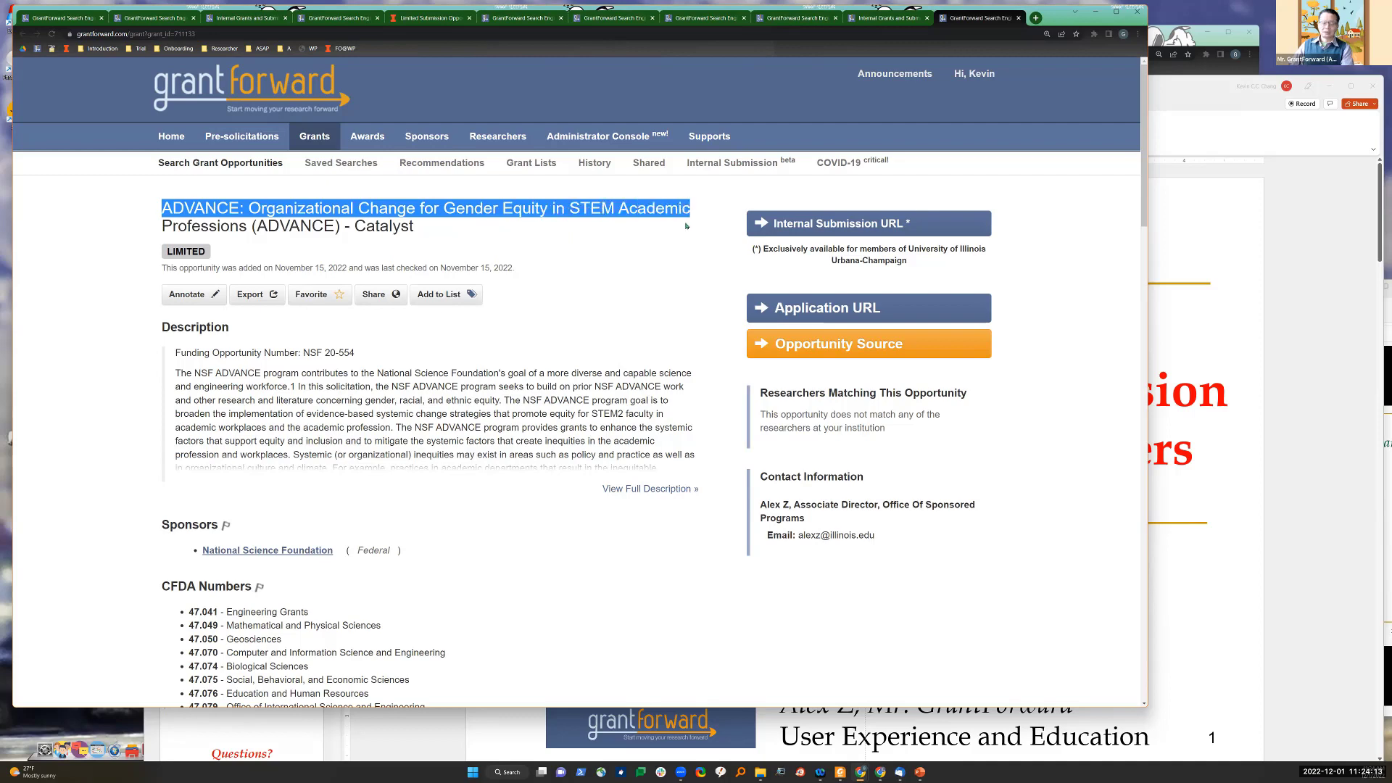
Step: Reset the grant search to default and search all keywords for "ADVANCE: Organizational Change for Gender Equity in STEM Academic"
{"action": "left_click", "coordinate": [220, 162]}
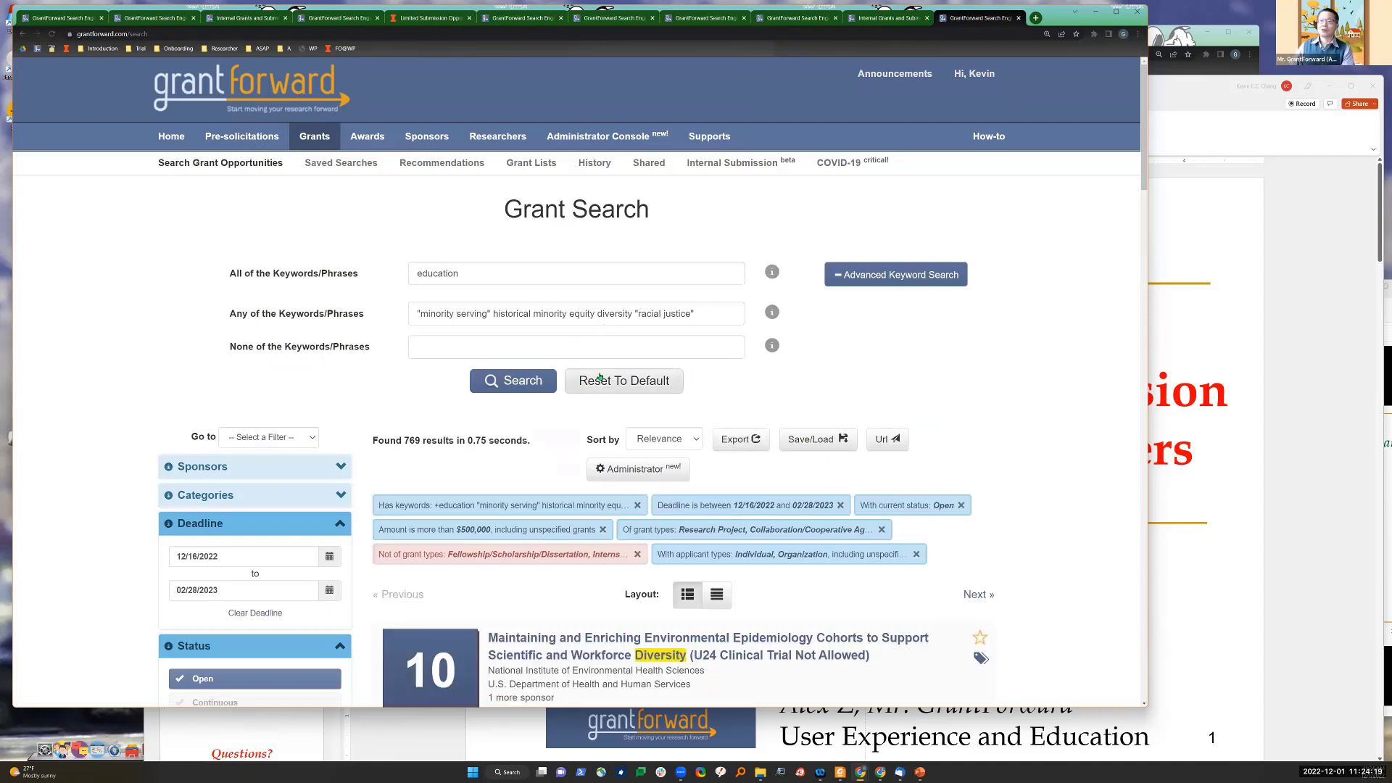
{"action": "left_click", "coordinate": [622, 380]}
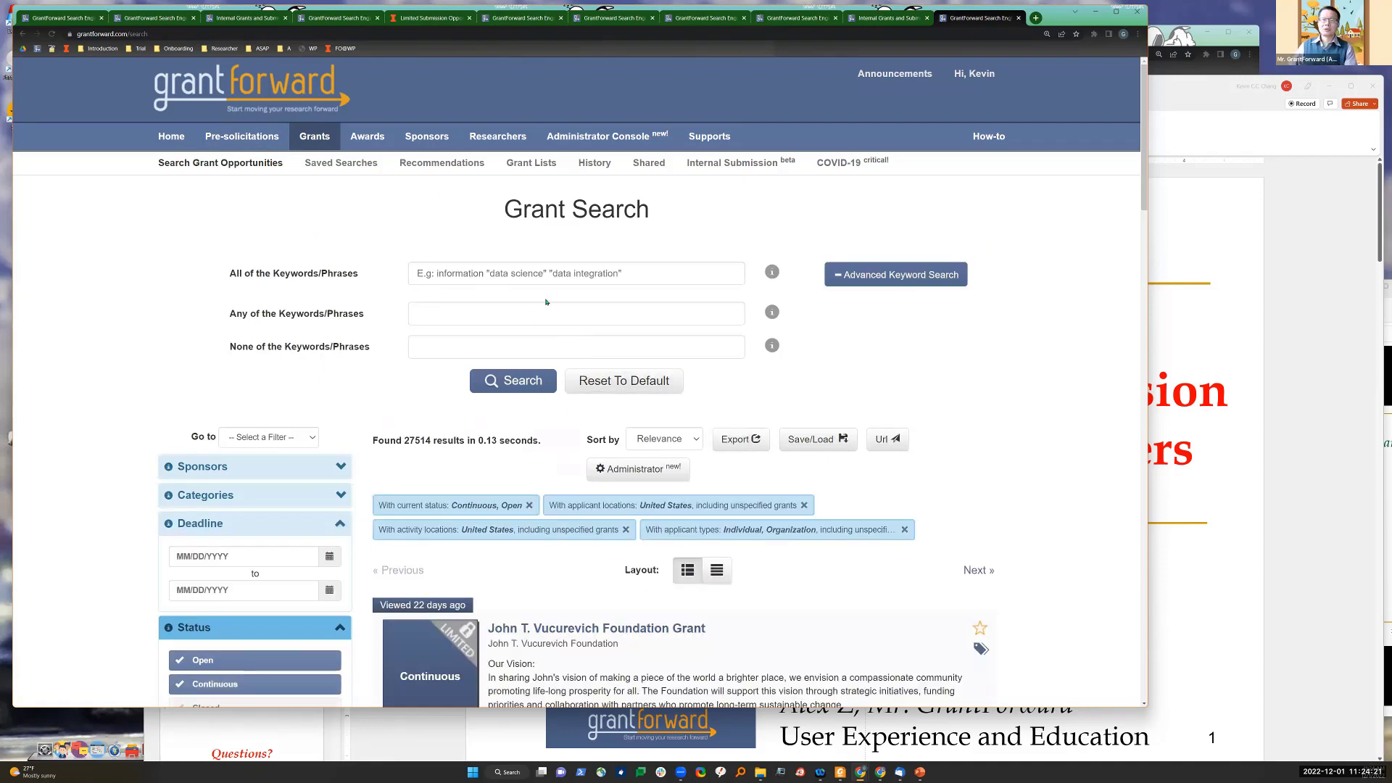
{"action": "left_click", "coordinate": [543, 276]}
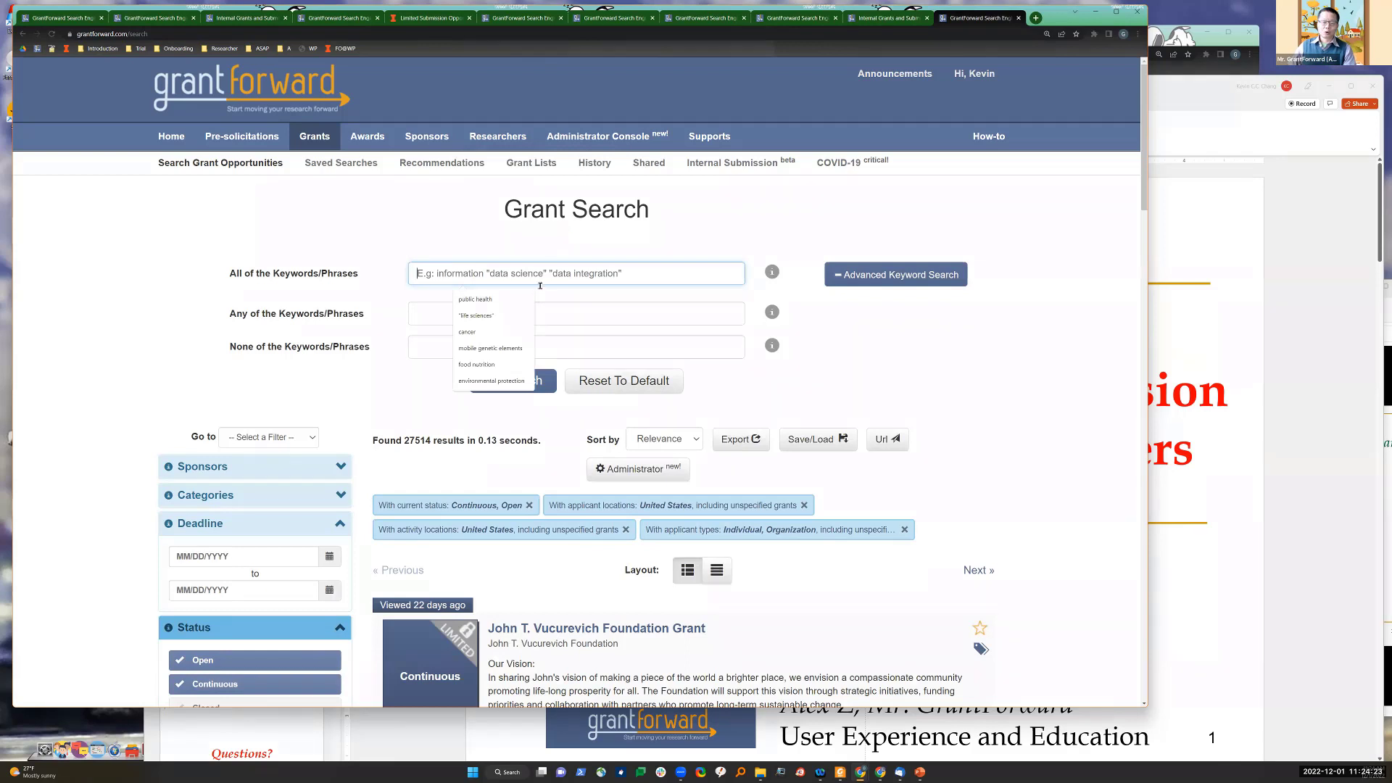
{"action": "key", "text": "ctrl+v"}
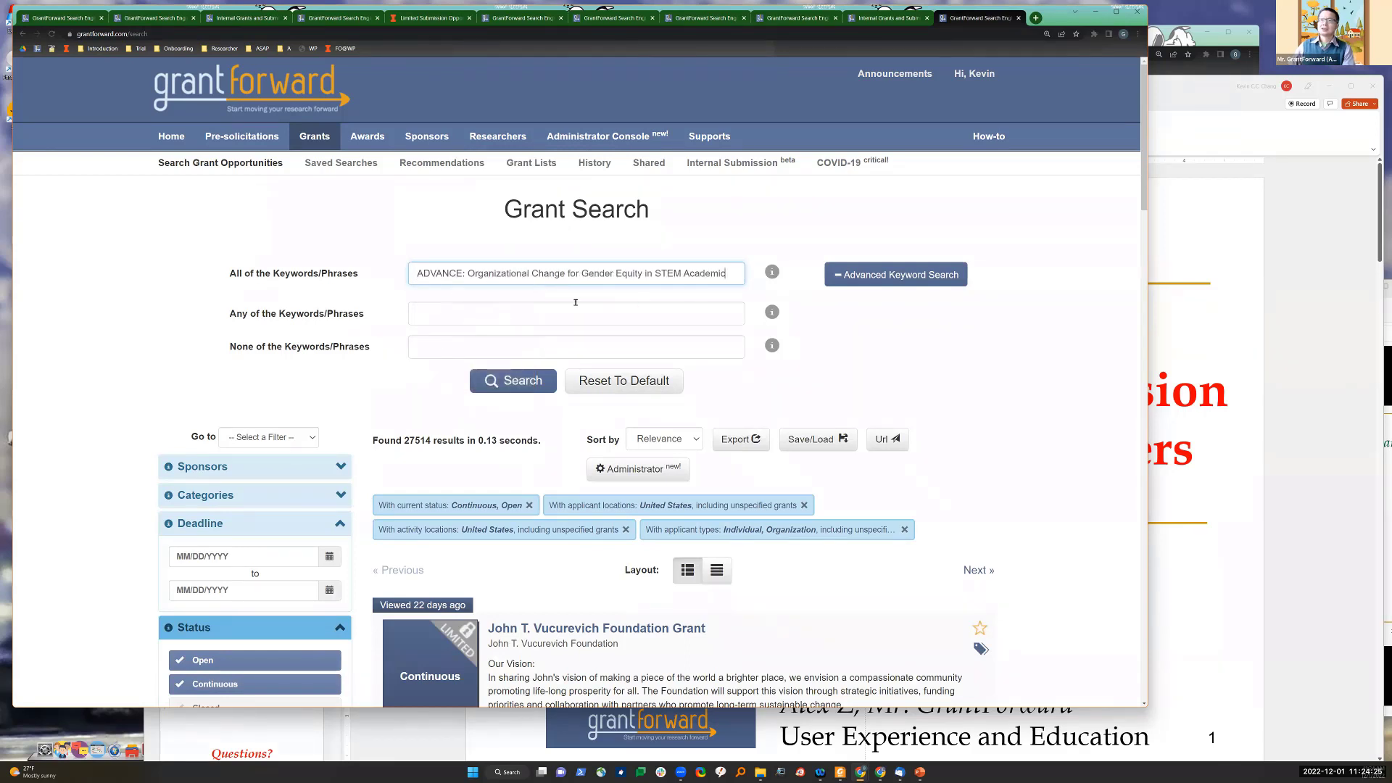
{"action": "left_click_drag", "start_coordinate": [432, 276], "coordinate": [725, 275]}
{"action": "left_click", "coordinate": [513, 381]}
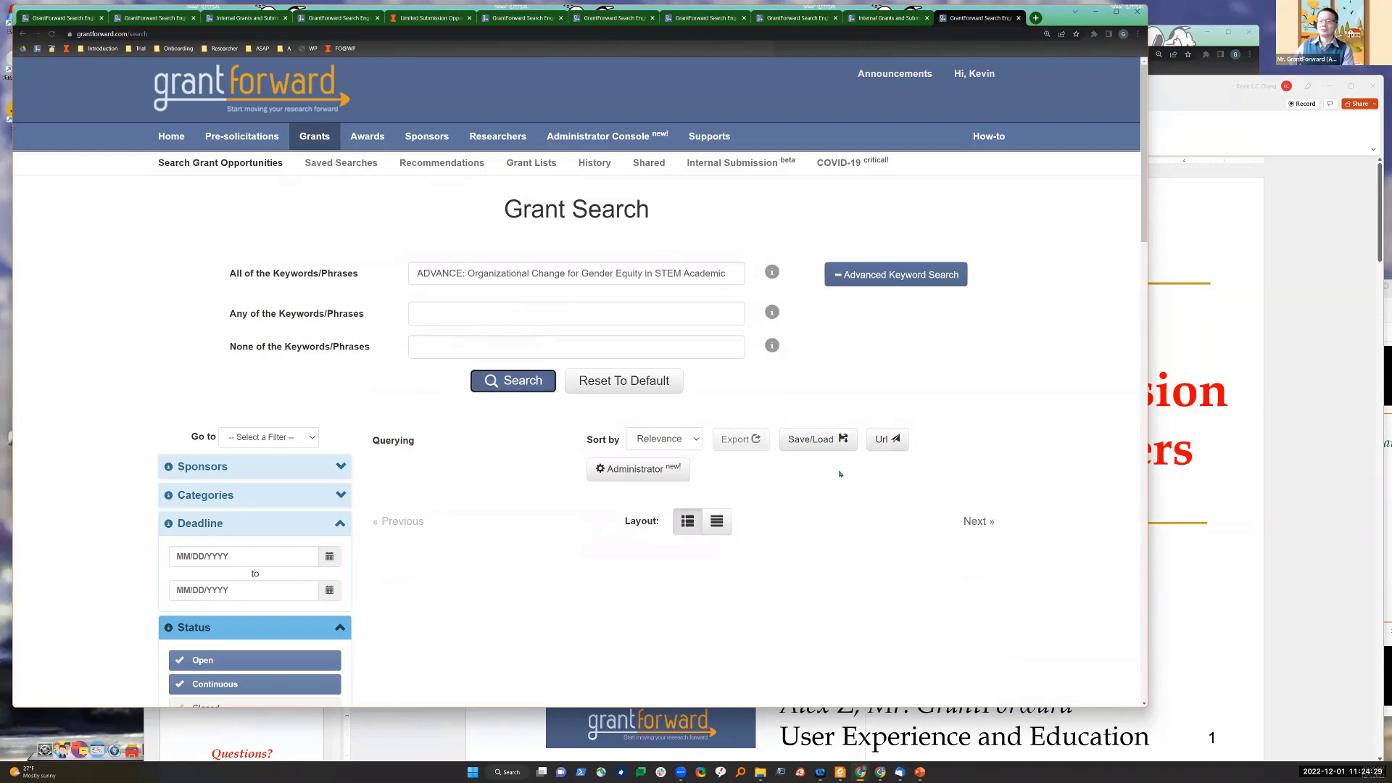
Step: Open the ADVANCE Adaptation grant from the search results and look through its deadlines, amount and eligibility details
{"action": "scroll", "coordinate": [838, 489], "scroll_direction": "down", "scroll_amount": 4}
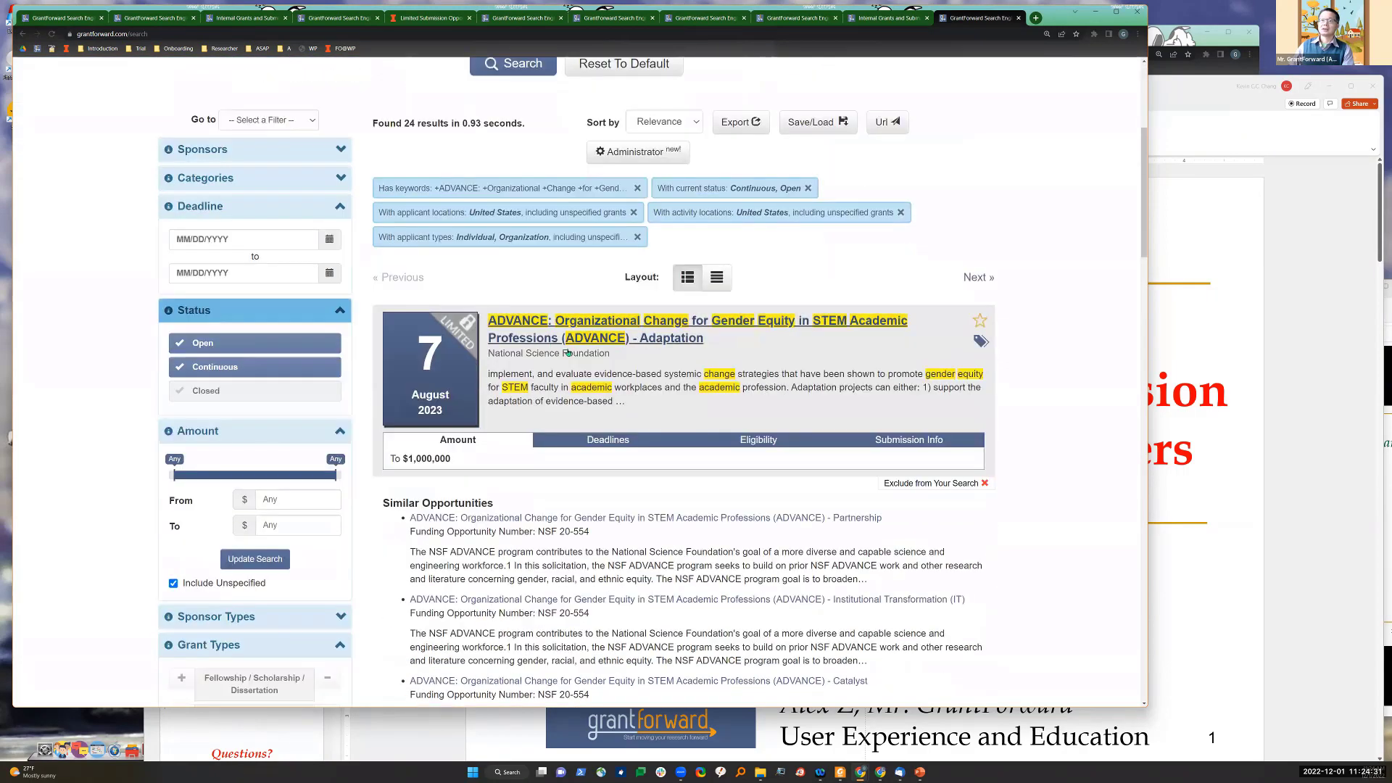
{"action": "scroll", "coordinate": [551, 347], "scroll_direction": "down", "scroll_amount": 1}
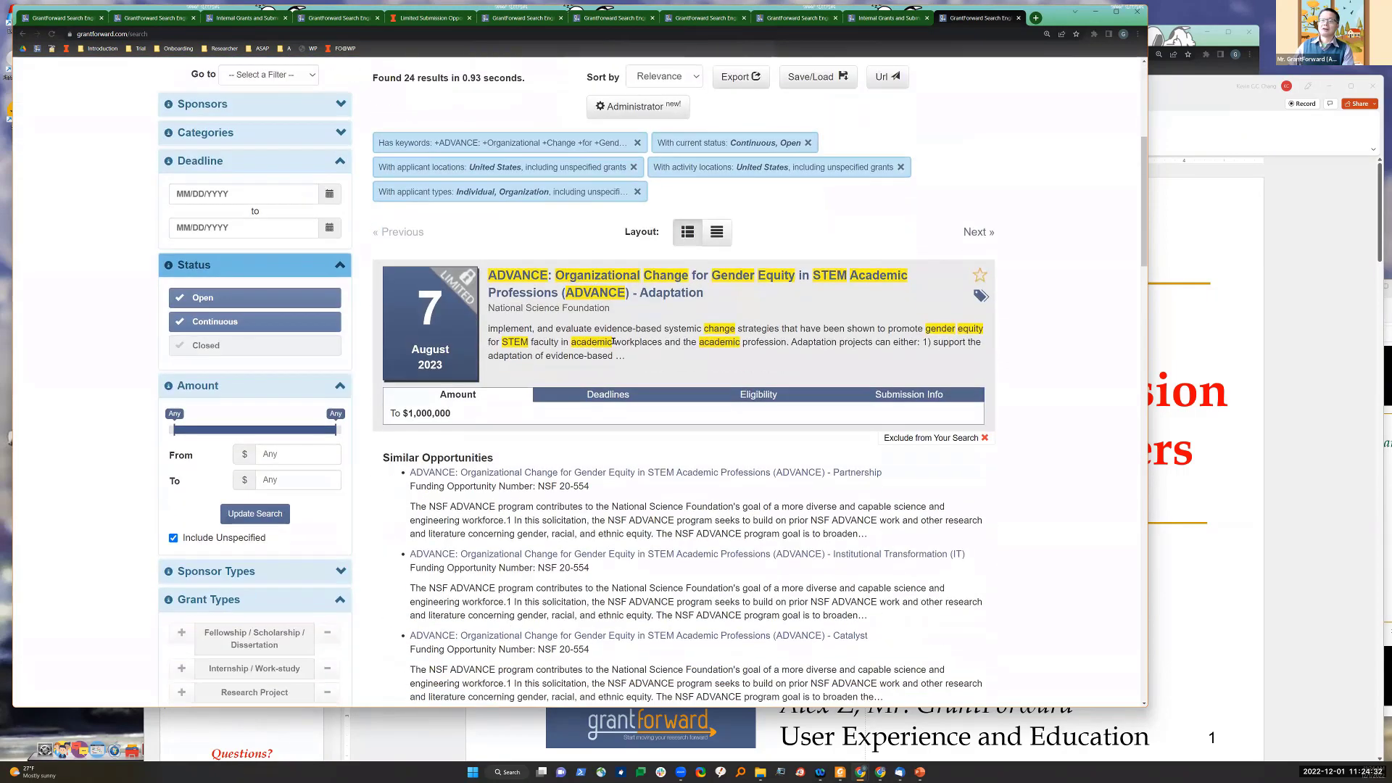
{"action": "left_click", "coordinate": [611, 292]}
{"action": "scroll", "coordinate": [534, 320], "scroll_direction": "down", "scroll_amount": 6}
{"action": "scroll", "coordinate": [512, 343], "scroll_direction": "down", "scroll_amount": 5}
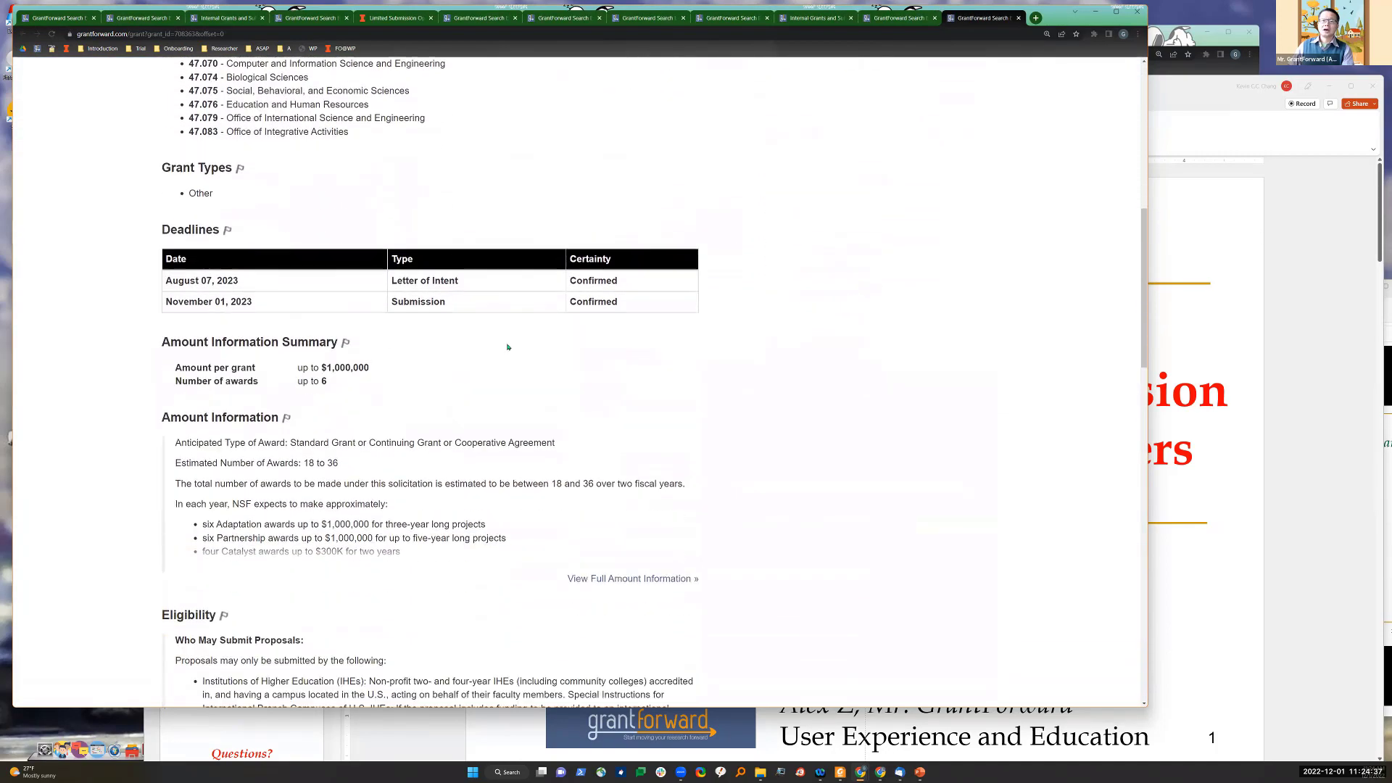
{"action": "scroll", "coordinate": [499, 356], "scroll_direction": "up", "scroll_amount": 7}
{"action": "scroll", "coordinate": [499, 356], "scroll_direction": "up", "scroll_amount": 5}
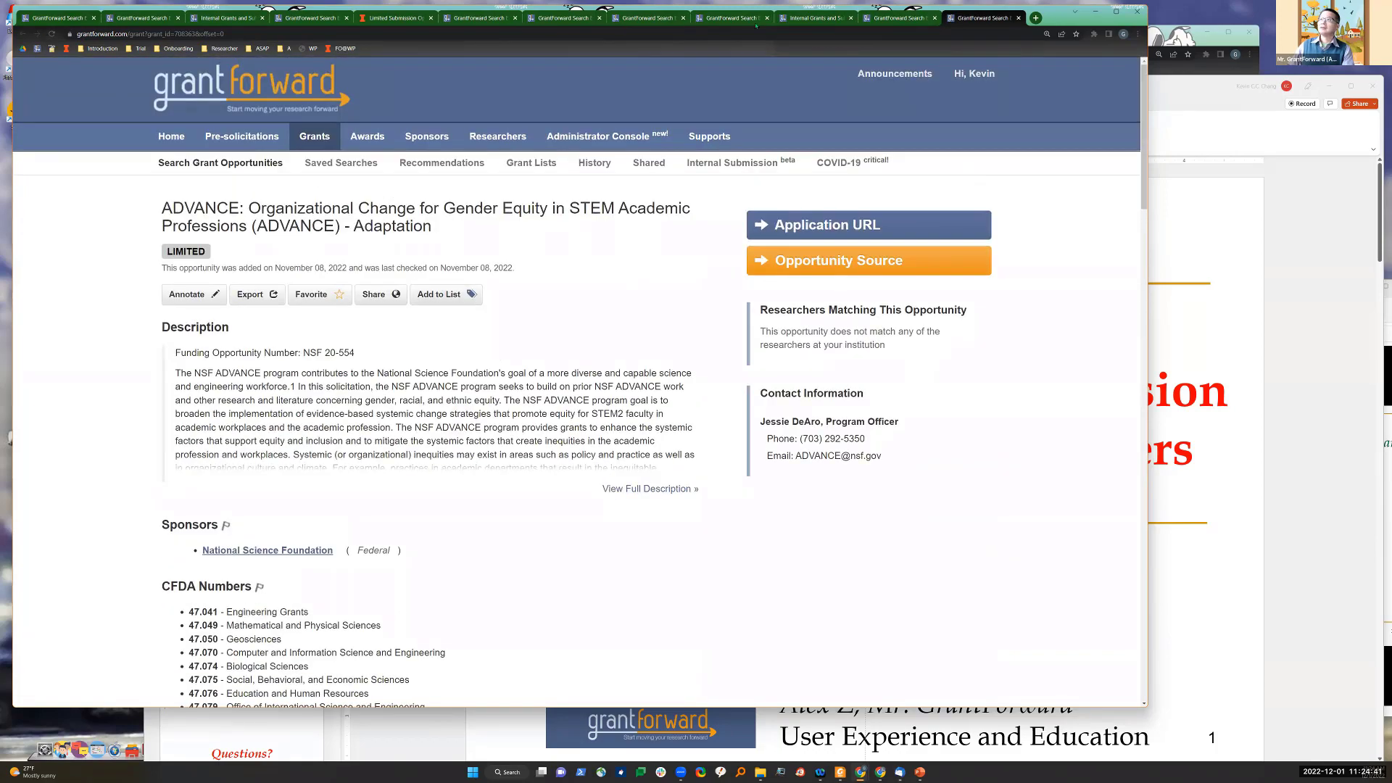
Step: Return to the search results and look through the similar ADVANCE opportunities and the other STEM grants
{"action": "key", "text": "ctrl+shift+Tab"}
{"action": "scroll", "coordinate": [710, 247], "scroll_direction": "down", "scroll_amount": 7}
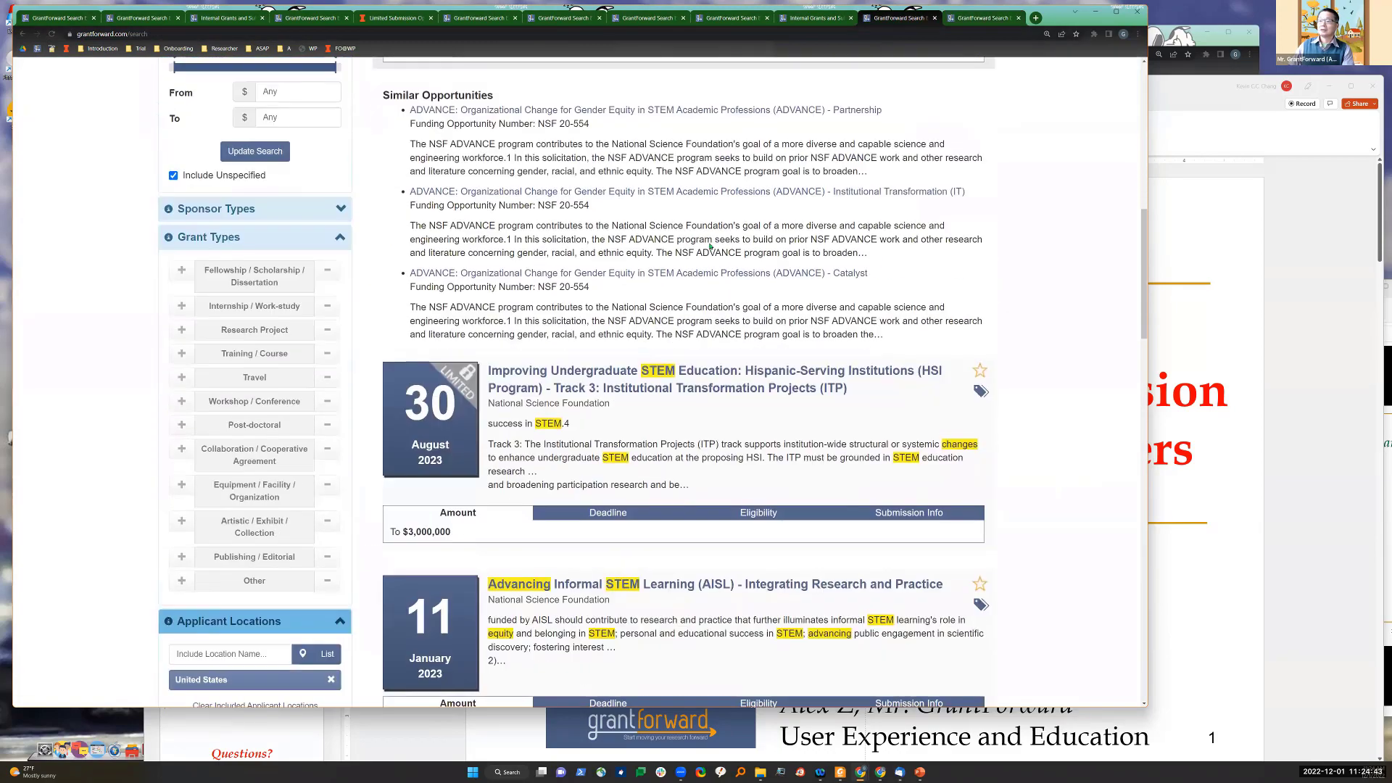
{"action": "scroll", "coordinate": [715, 250], "scroll_direction": "down", "scroll_amount": 3}
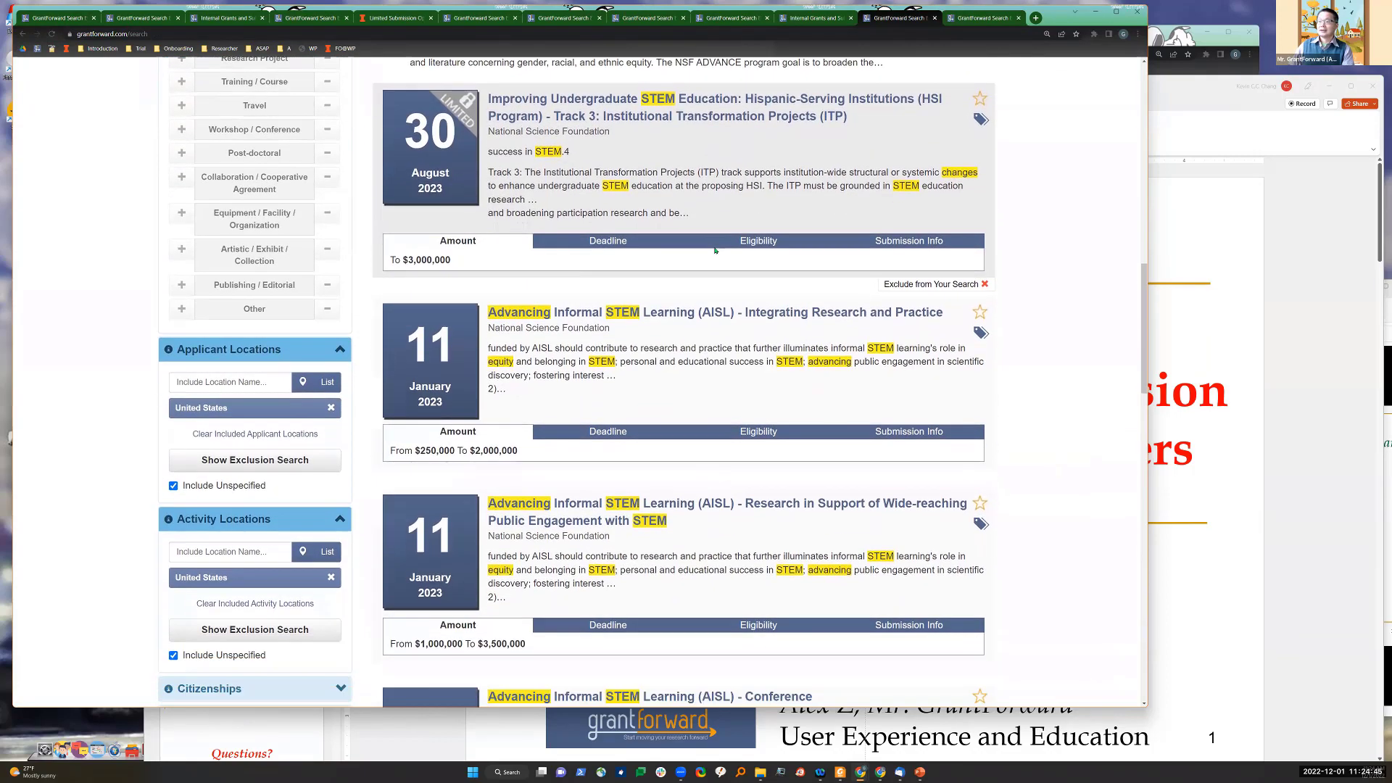
{"action": "scroll", "coordinate": [715, 250], "scroll_direction": "down", "scroll_amount": 1}
{"action": "scroll", "coordinate": [714, 250], "scroll_direction": "up", "scroll_amount": 8}
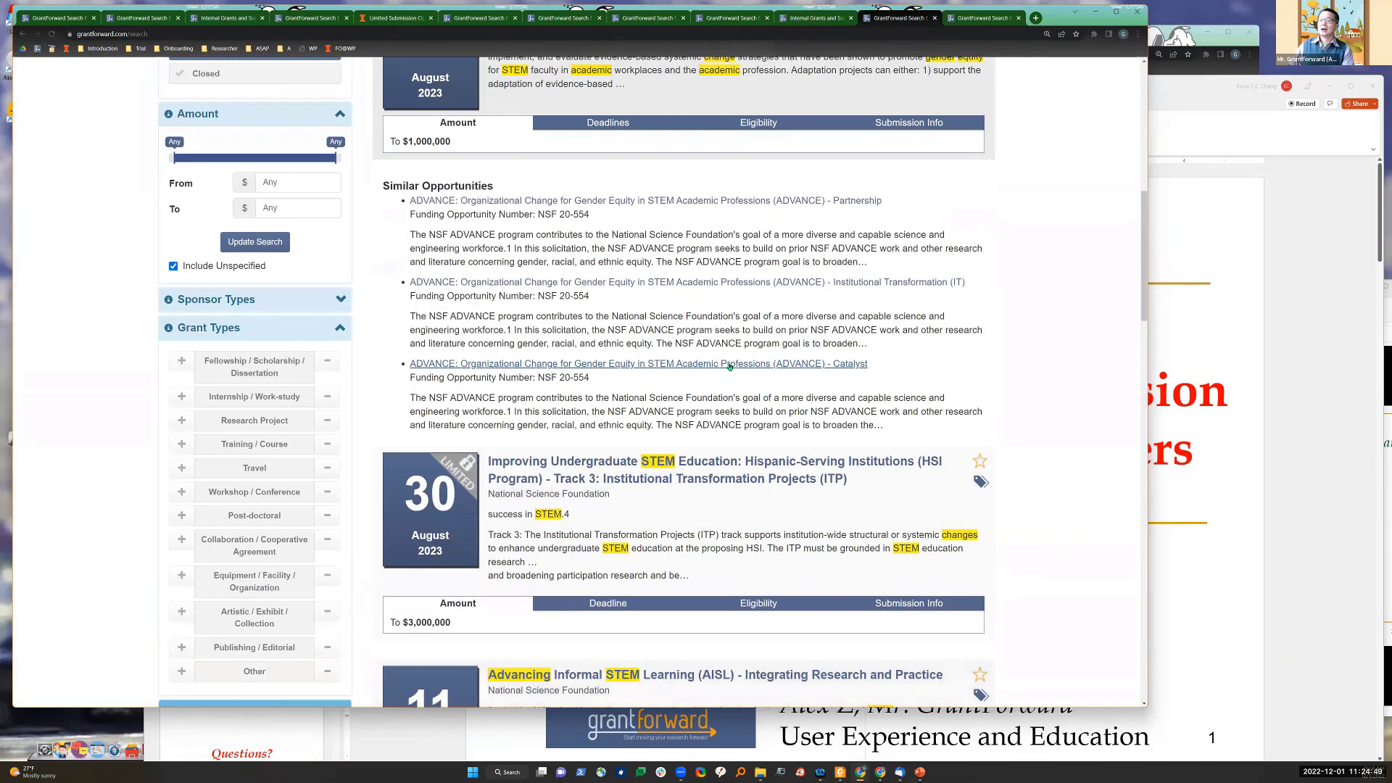
{"action": "scroll", "coordinate": [717, 250], "scroll_direction": "up", "scroll_amount": 4}
{"action": "scroll", "coordinate": [734, 391], "scroll_direction": "down", "scroll_amount": 4}
{"action": "scroll", "coordinate": [733, 391], "scroll_direction": "down", "scroll_amount": 1}
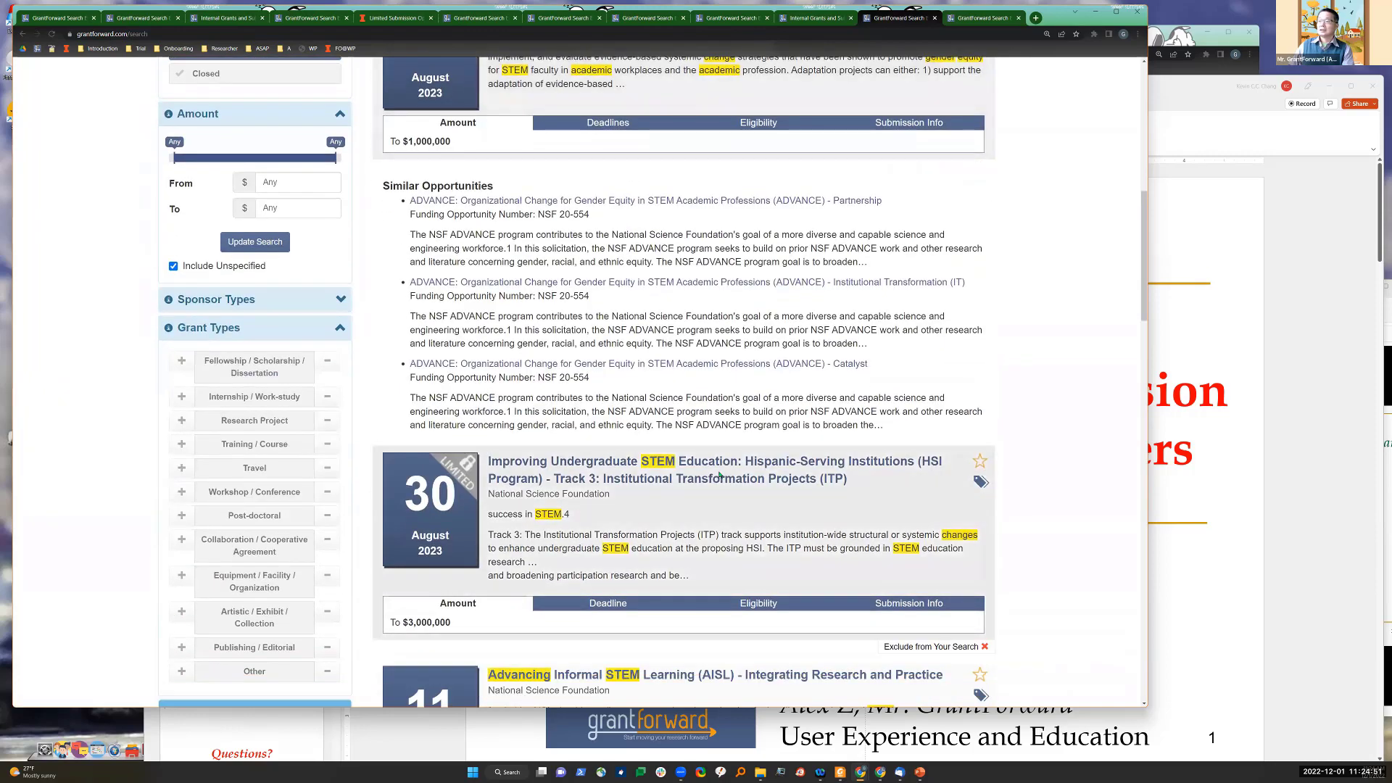
Step: Open the Hispanic-Serving Institutions Track 3 grant and examine its eligibility and Limited Submission Info sections
{"action": "left_click", "coordinate": [688, 471]}
{"action": "scroll", "coordinate": [687, 471], "scroll_direction": "down", "scroll_amount": 12}
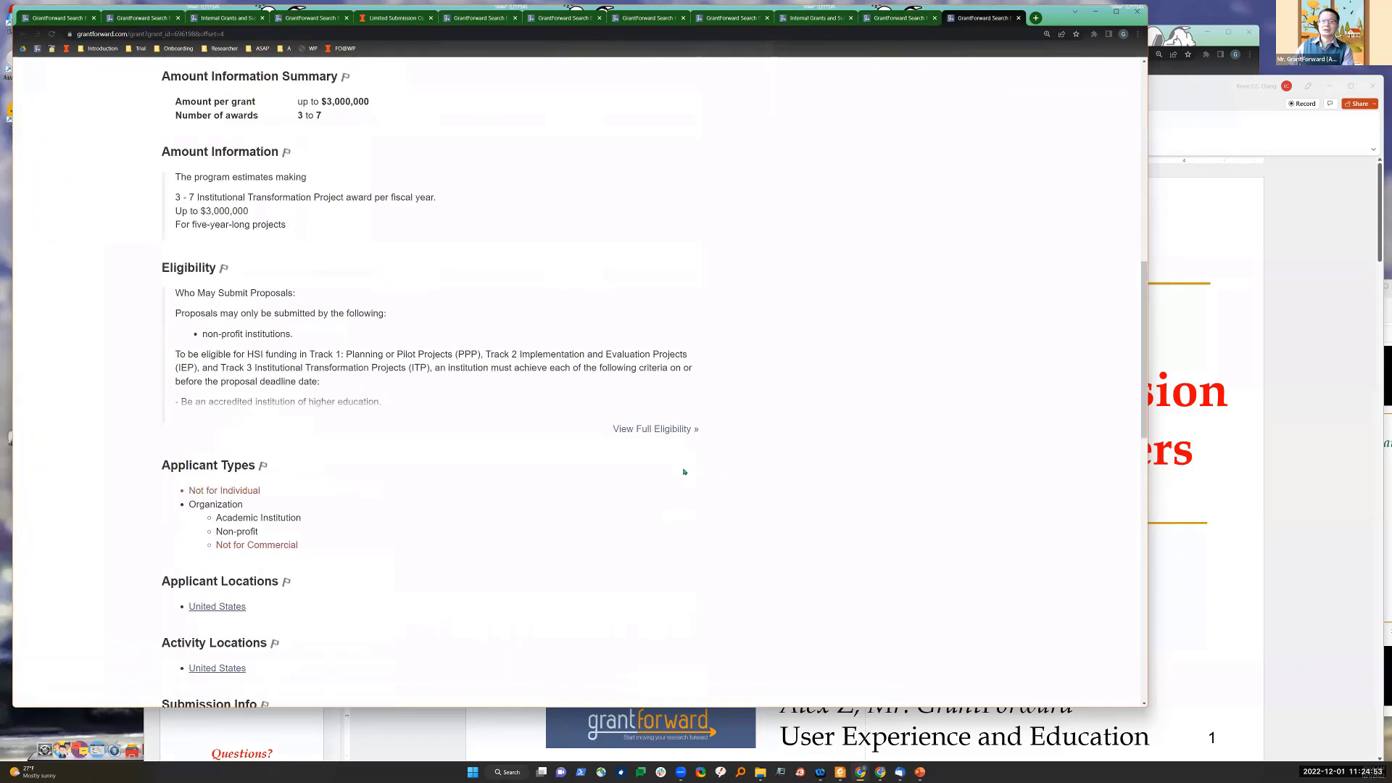
{"action": "scroll", "coordinate": [681, 468], "scroll_direction": "down", "scroll_amount": 8}
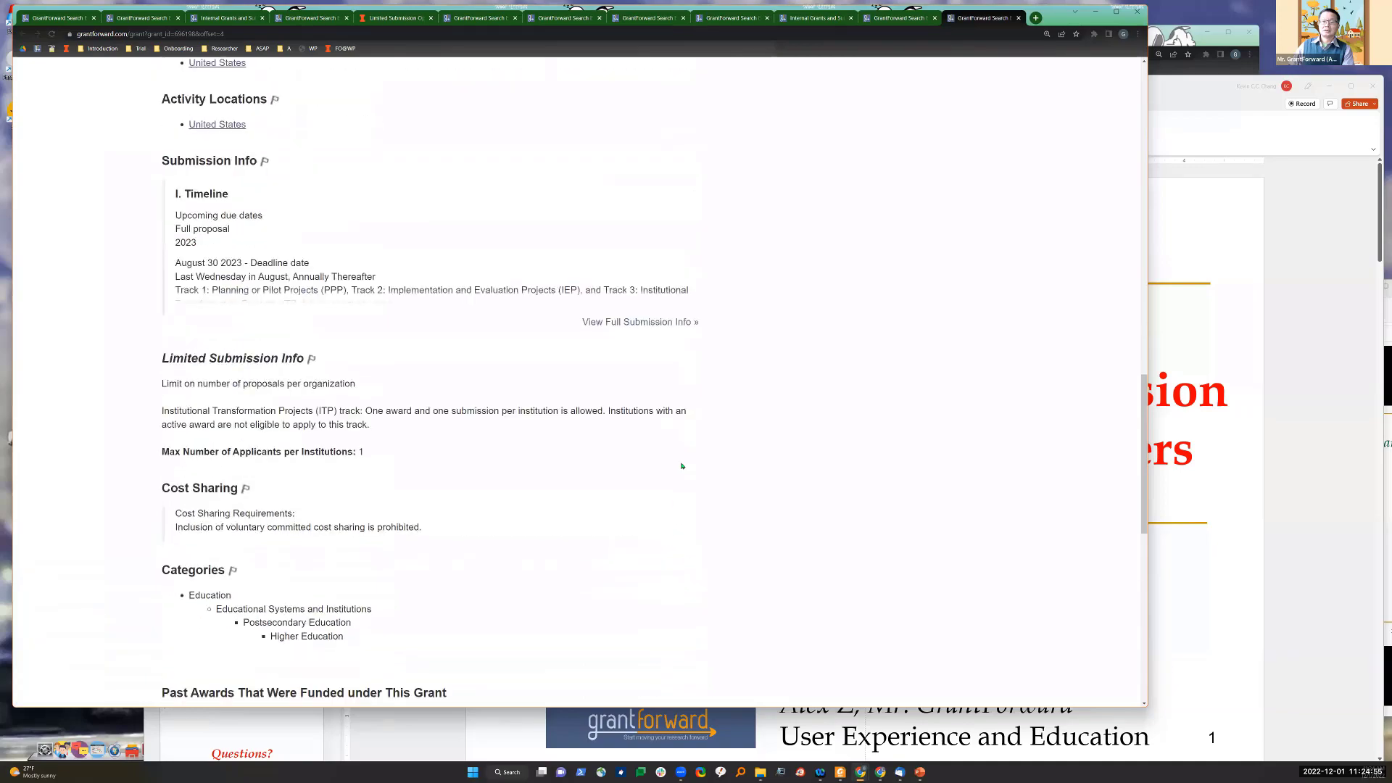
{"action": "scroll", "coordinate": [682, 463], "scroll_direction": "up", "scroll_amount": 20}
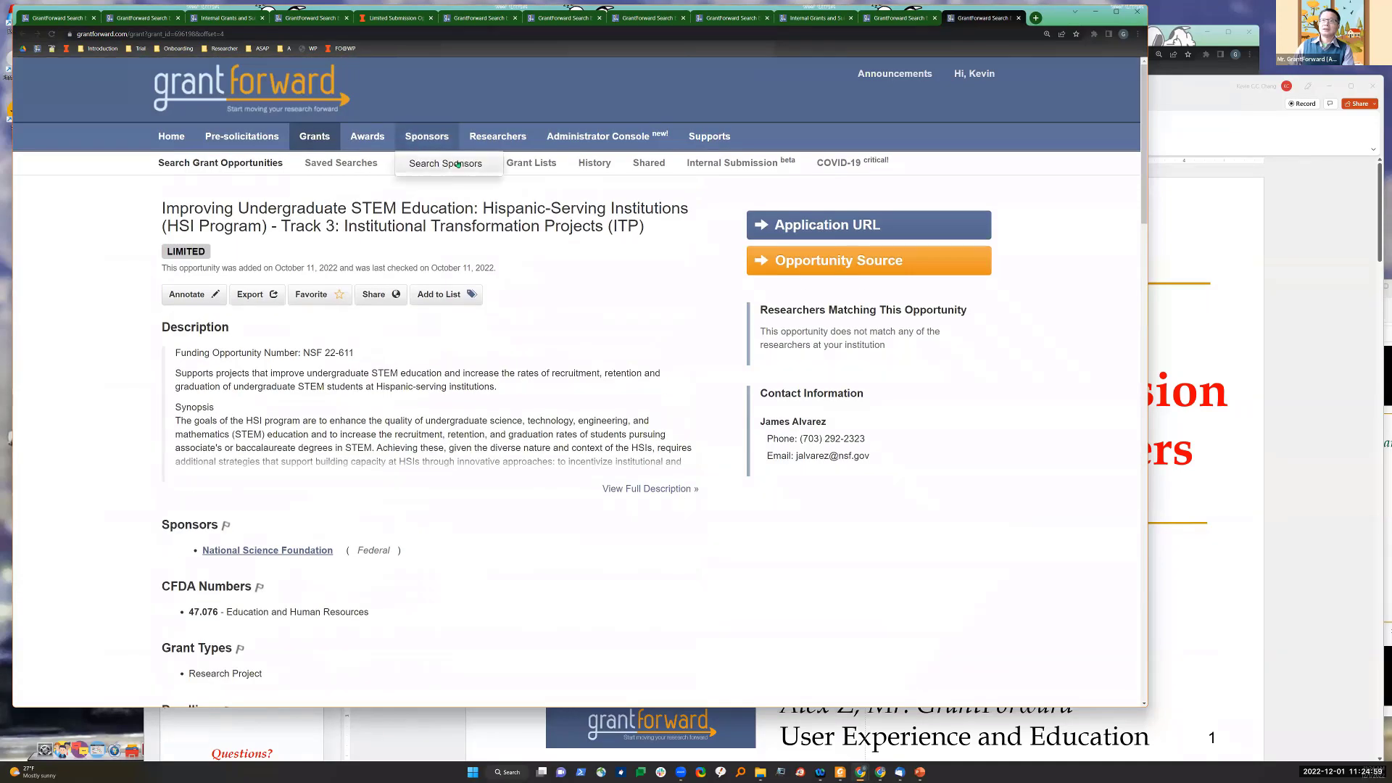
Step: Copy the full ADVANCE Catalyst title from the Internal Submission list and search the grant opportunities for it
{"action": "left_click", "coordinate": [688, 163]}
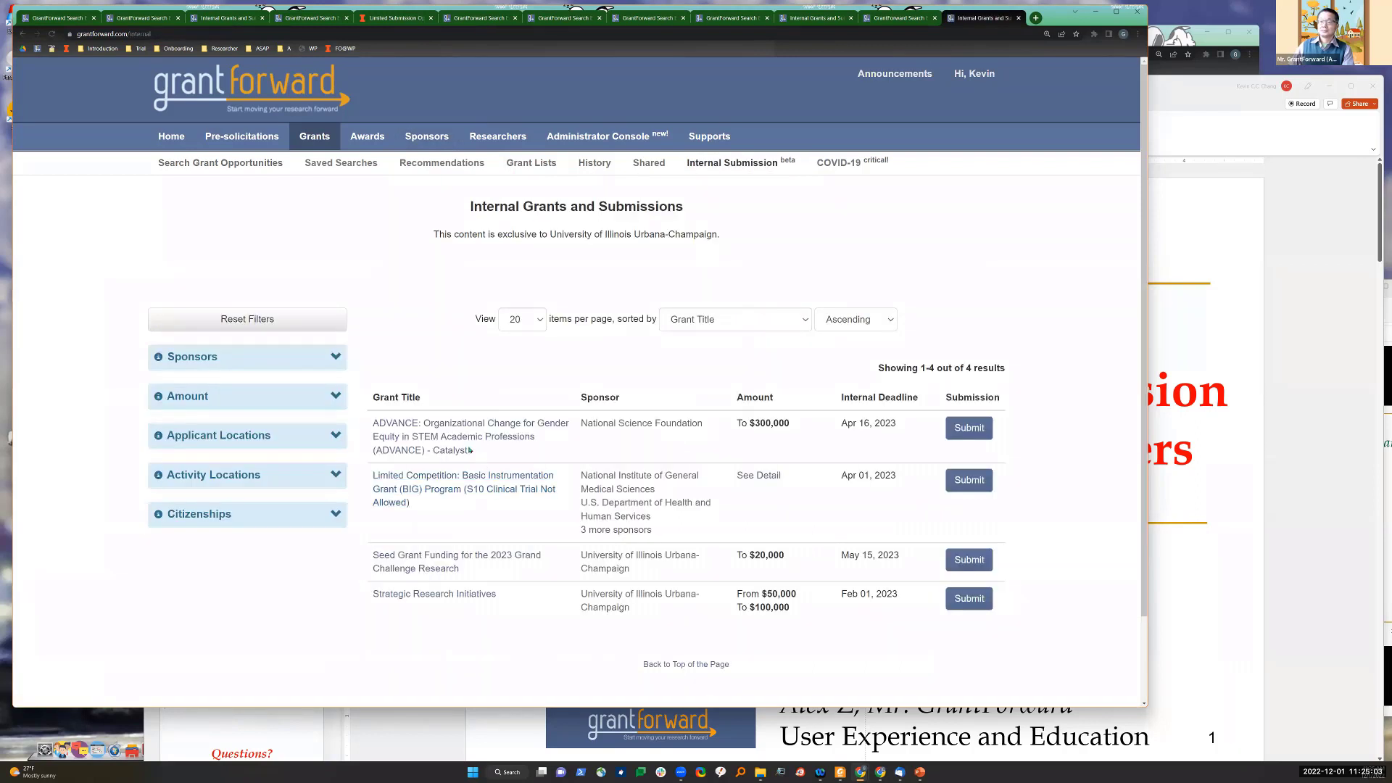
{"action": "left_click_drag", "start_coordinate": [487, 459], "coordinate": [374, 427]}
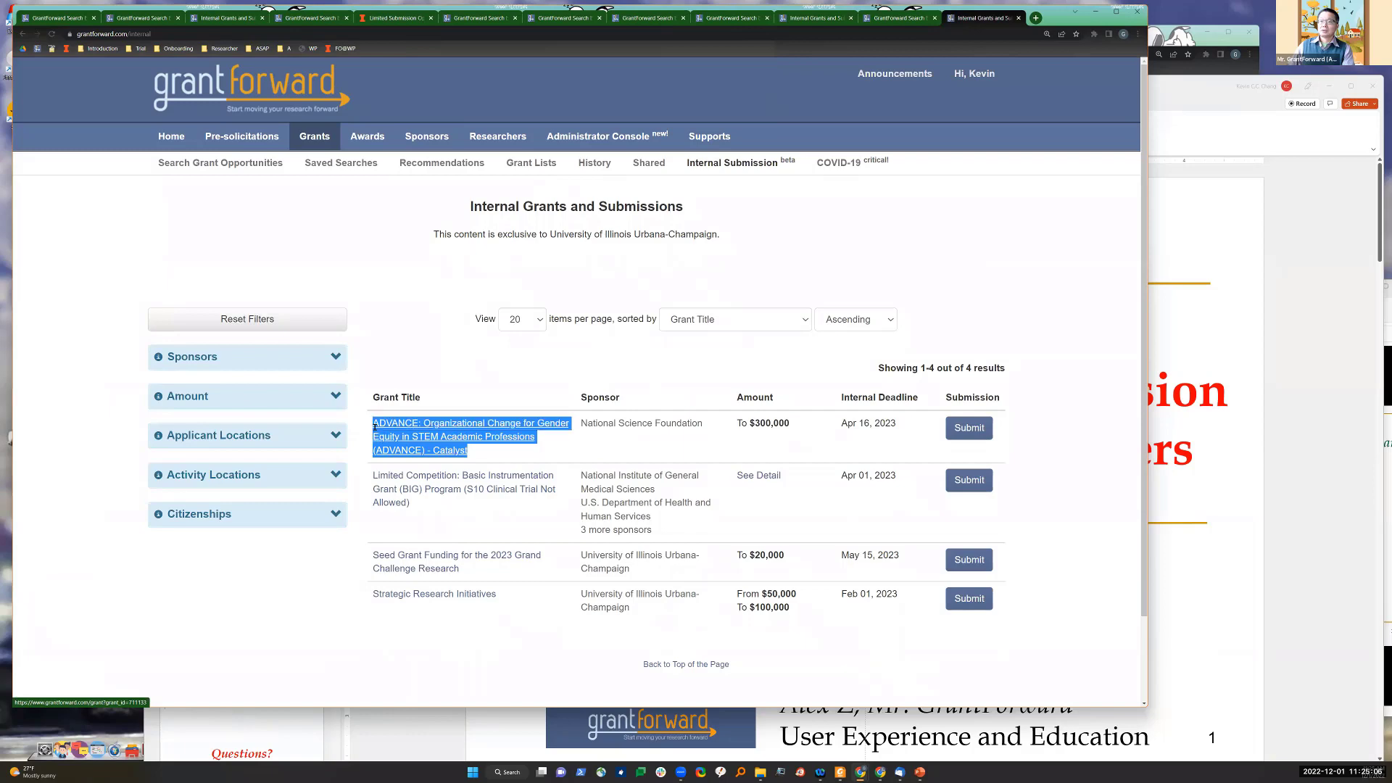
{"action": "left_click", "coordinate": [220, 163]}
{"action": "left_click", "coordinate": [464, 275]}
{"action": "triple_click", "coordinate": [464, 275]}
{"action": "key", "text": "End"}
{"action": "left_click", "coordinate": [495, 321]}
{"action": "scroll", "coordinate": [661, 378], "scroll_direction": "down", "scroll_amount": 3}
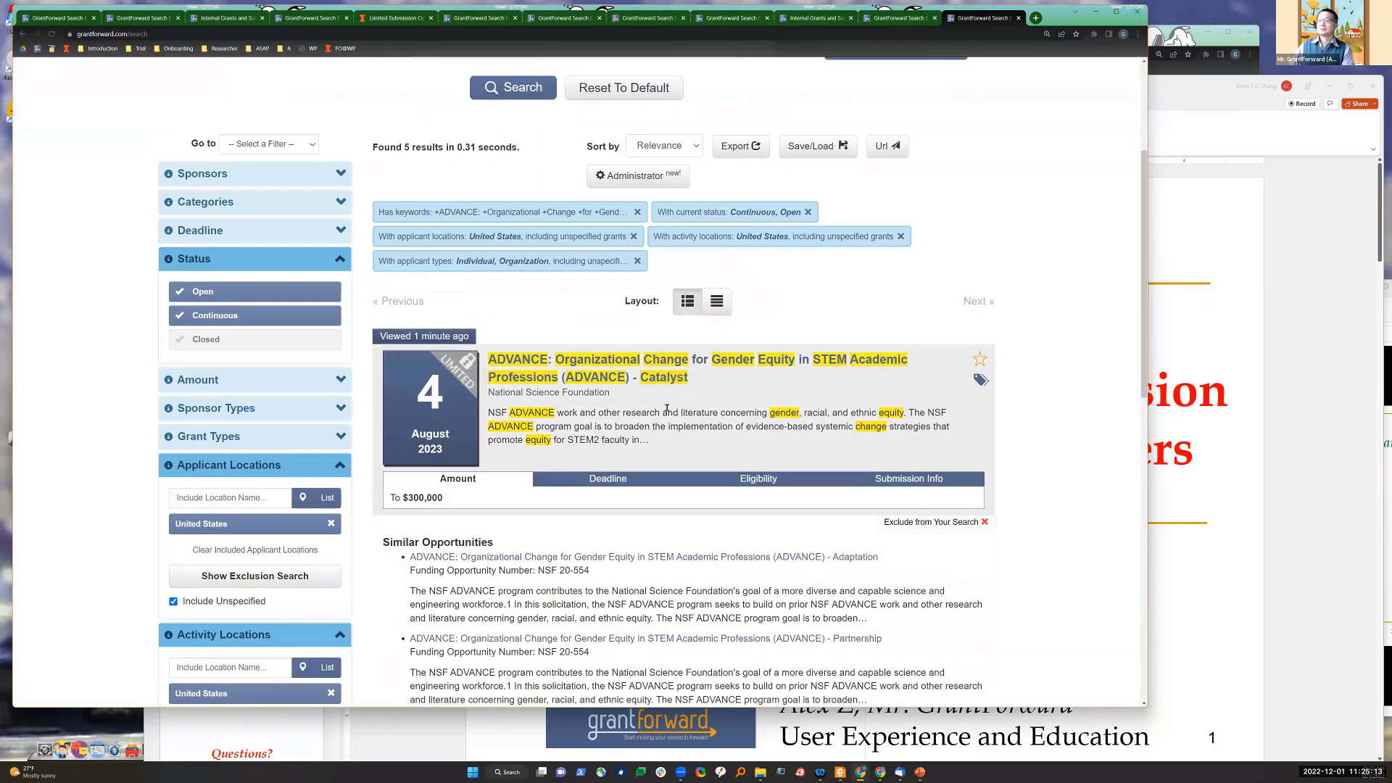
Step: Open the ADVANCE Catalyst search result and examine its University of Illinois Urbana-Champaign deadline and submission info annotations
{"action": "left_click", "coordinate": [661, 379]}
{"action": "scroll", "coordinate": [418, 524], "scroll_direction": "down", "scroll_amount": 10}
{"action": "scroll", "coordinate": [419, 523], "scroll_direction": "up", "scroll_amount": 10}
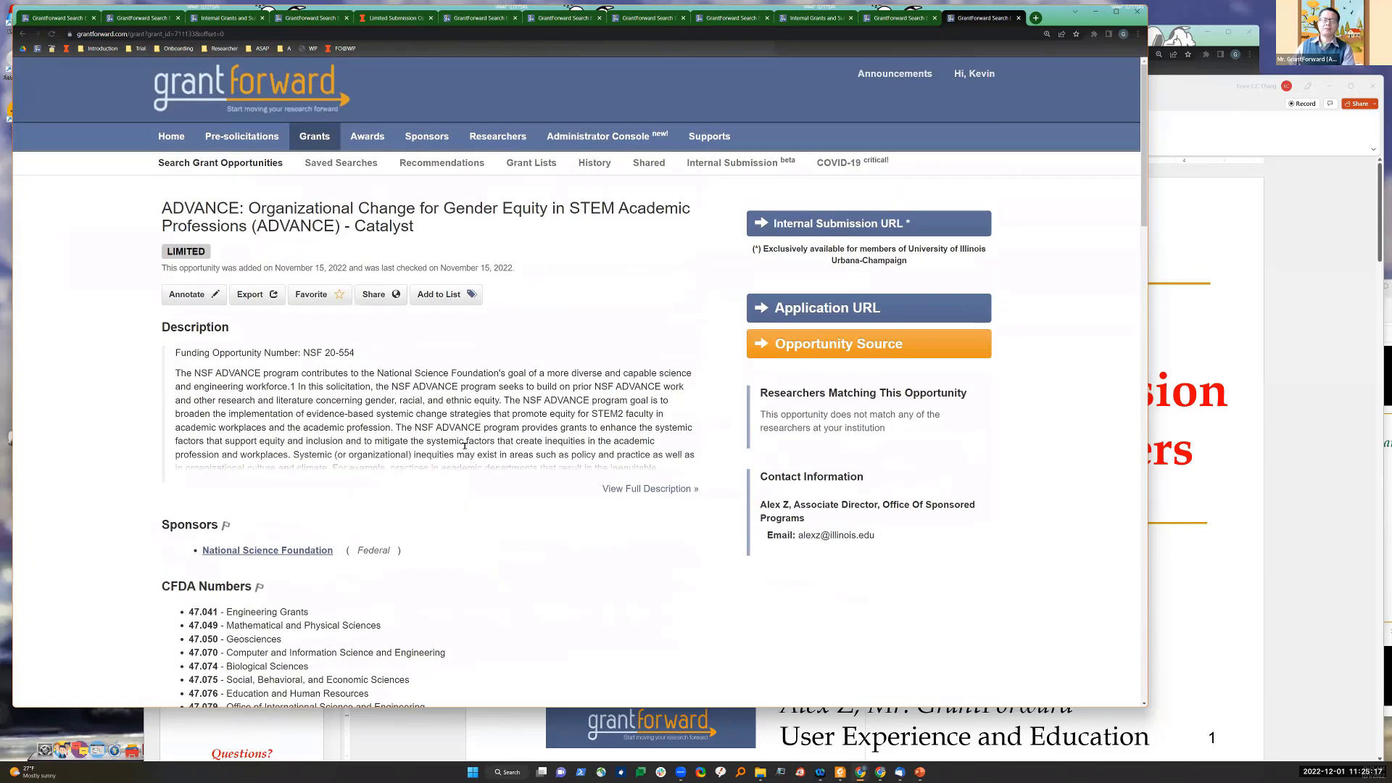
{"action": "scroll", "coordinate": [472, 451], "scroll_direction": "down", "scroll_amount": 3}
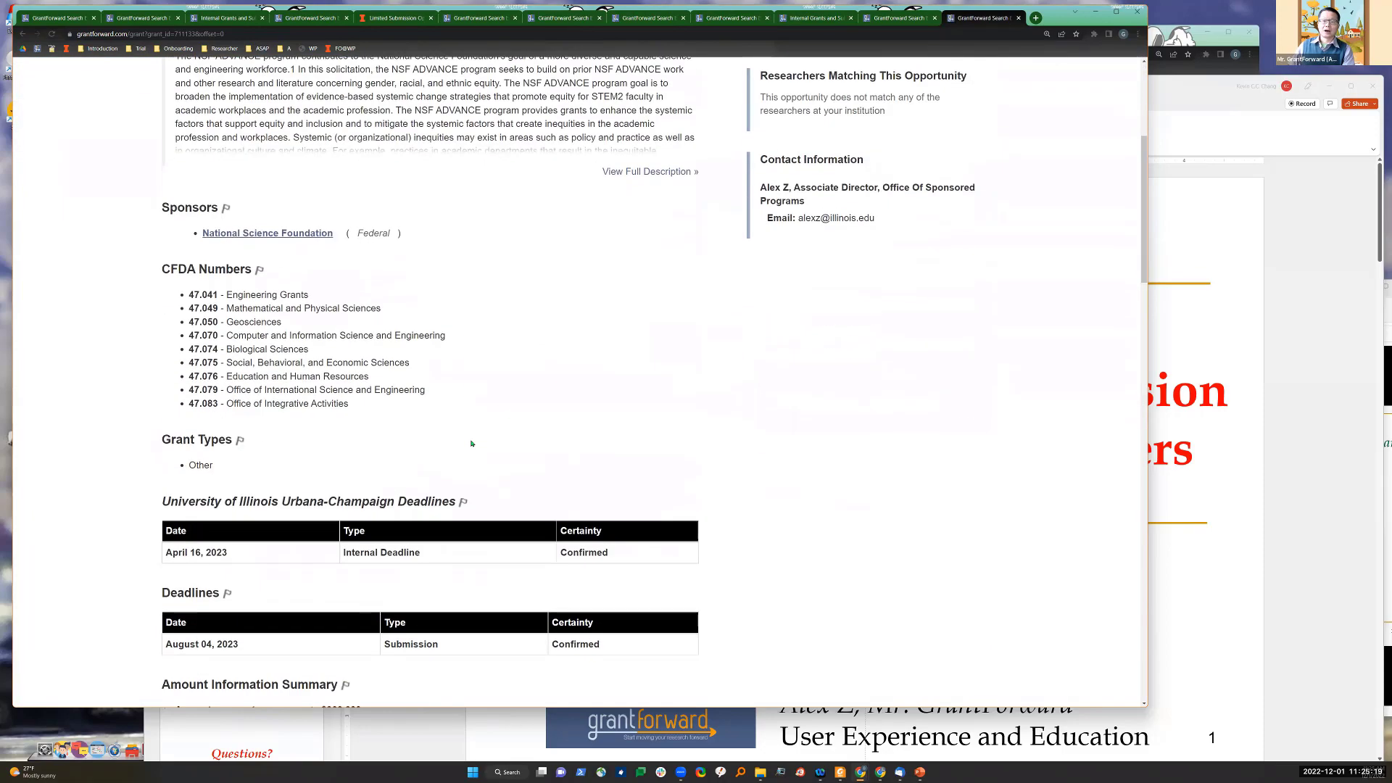
{"action": "scroll", "coordinate": [472, 444], "scroll_direction": "down", "scroll_amount": 2}
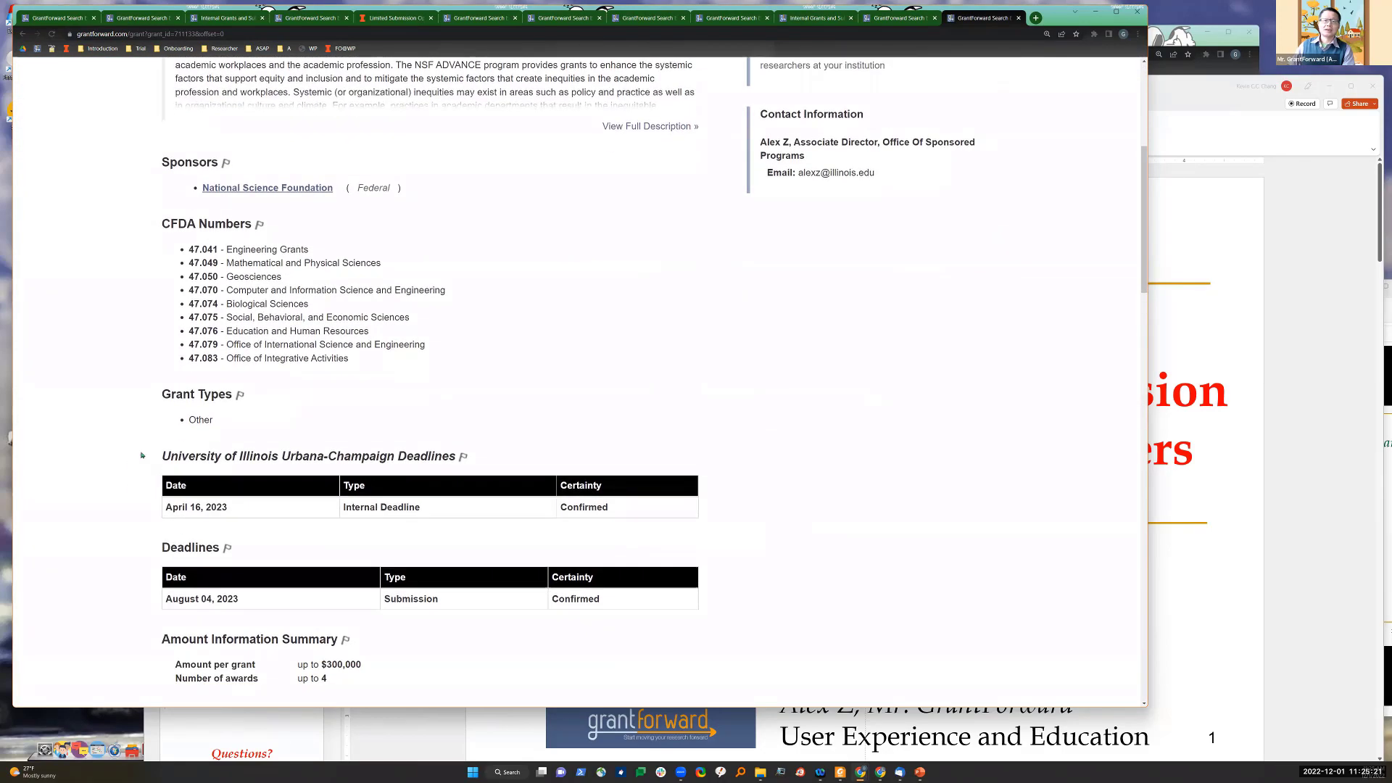
{"action": "scroll", "coordinate": [449, 472], "scroll_direction": "down", "scroll_amount": 9}
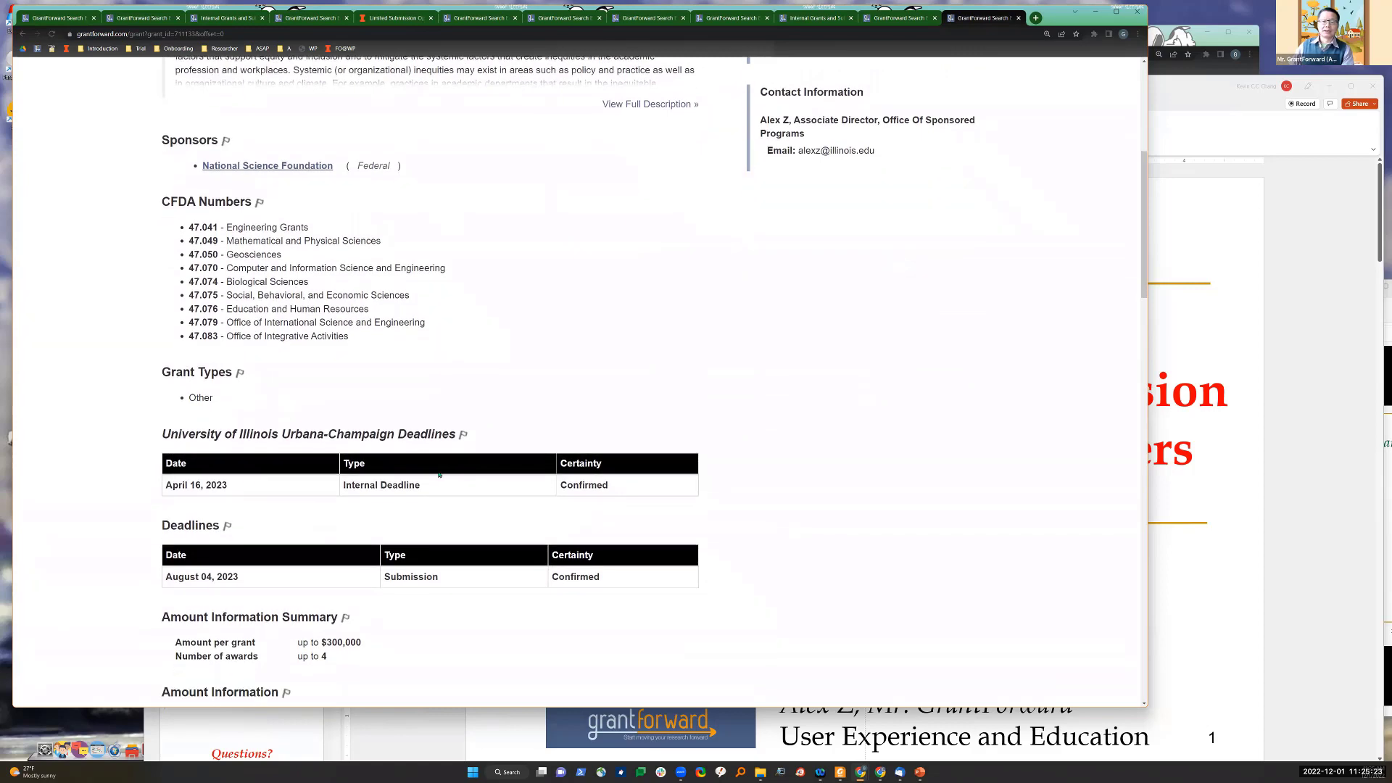
{"action": "scroll", "coordinate": [422, 479], "scroll_direction": "down", "scroll_amount": 2}
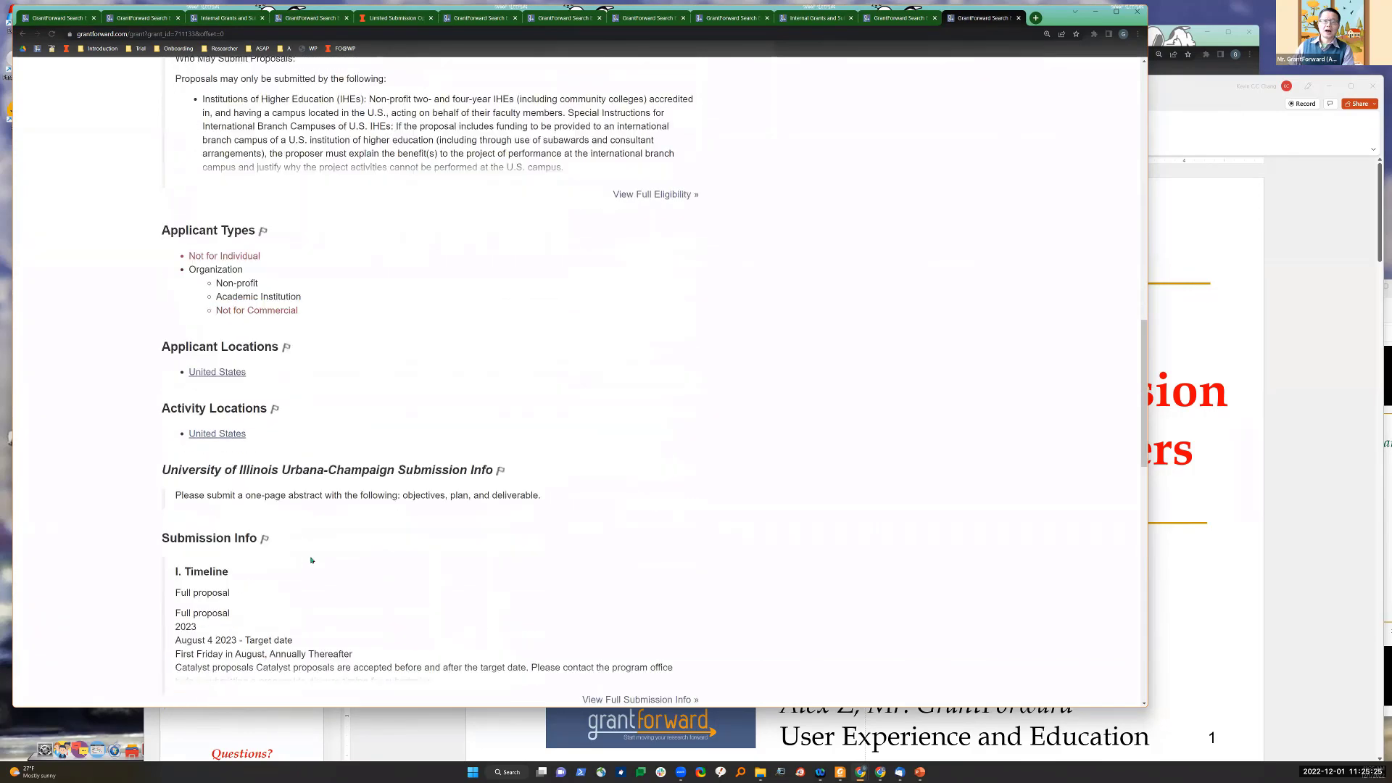
{"action": "scroll", "coordinate": [377, 511], "scroll_direction": "down", "scroll_amount": 1}
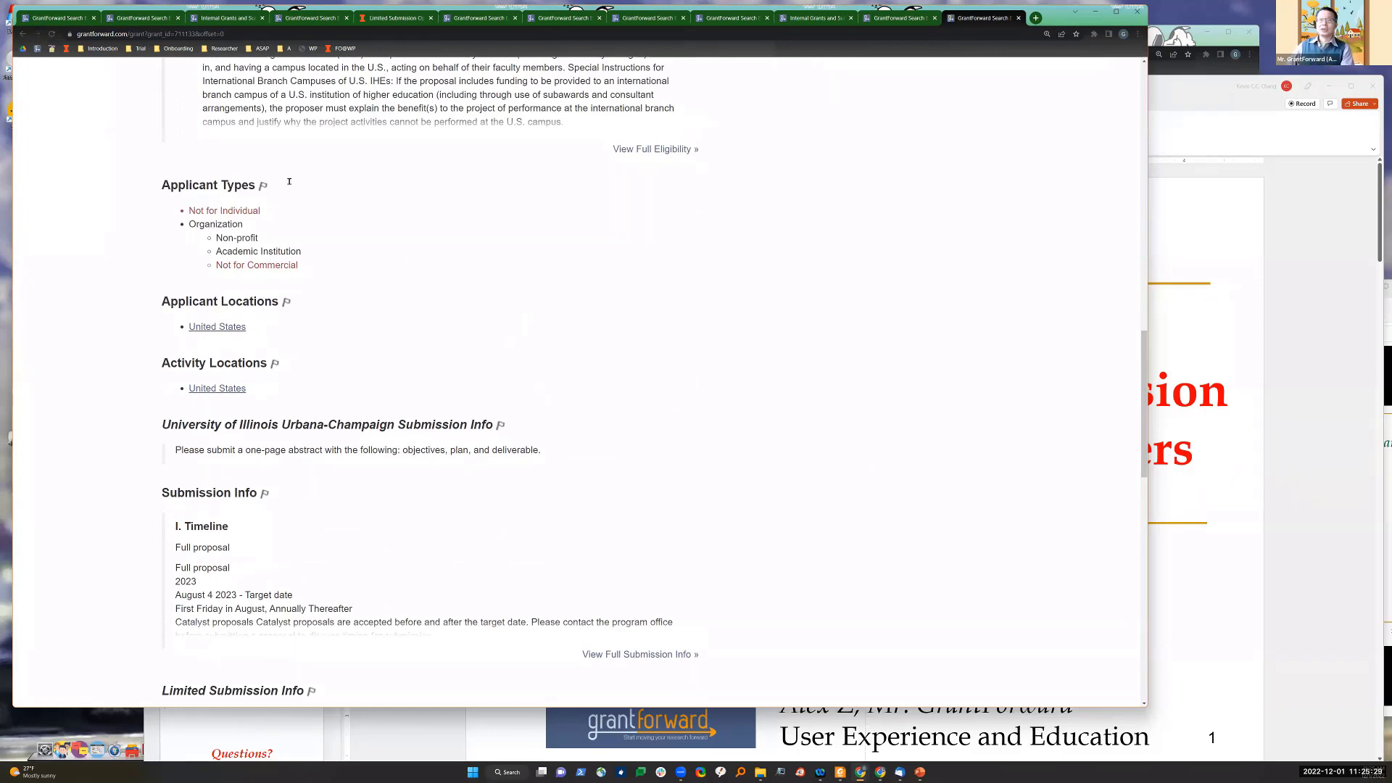
Step: Switch to the Grant Lists browser tab, open the grant search there and reset it to default
{"action": "key", "text": "alt+Left"}
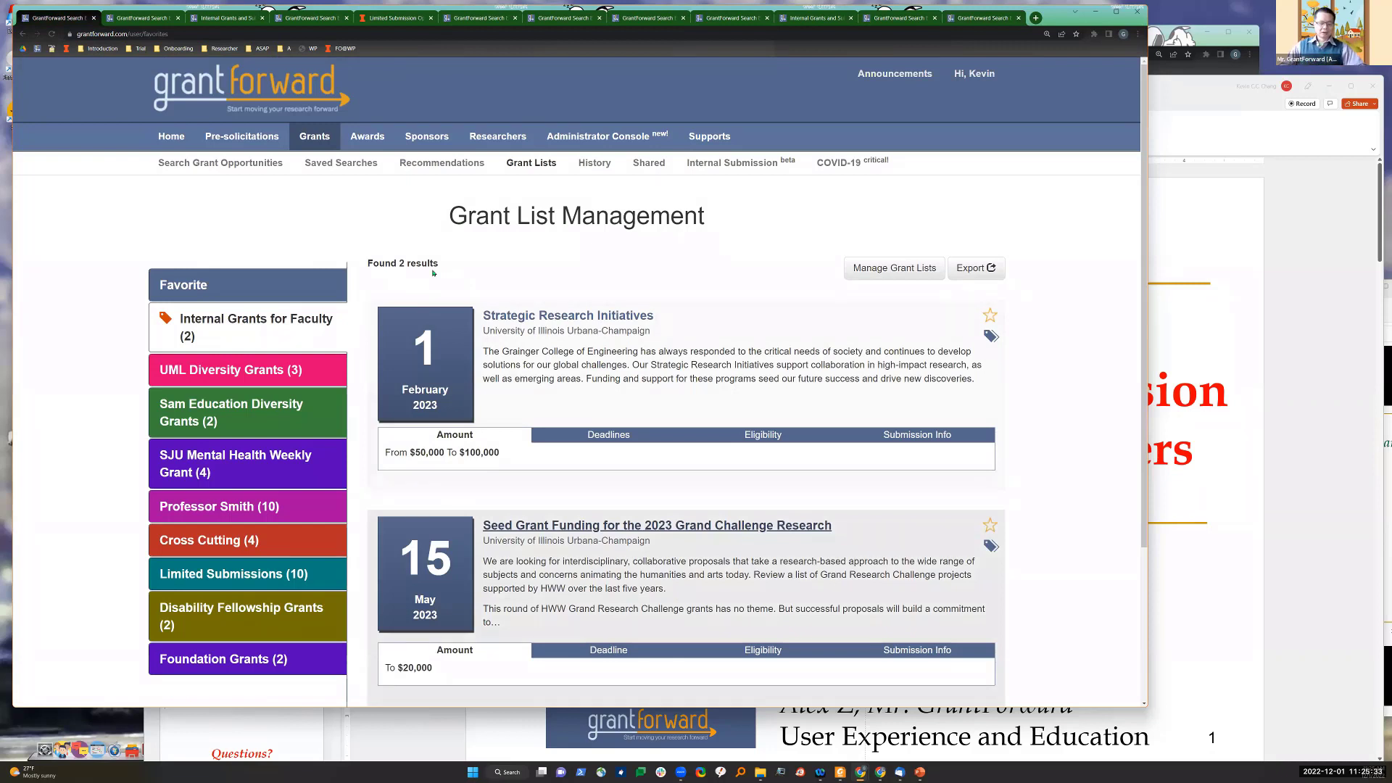
{"action": "left_click", "coordinate": [235, 164]}
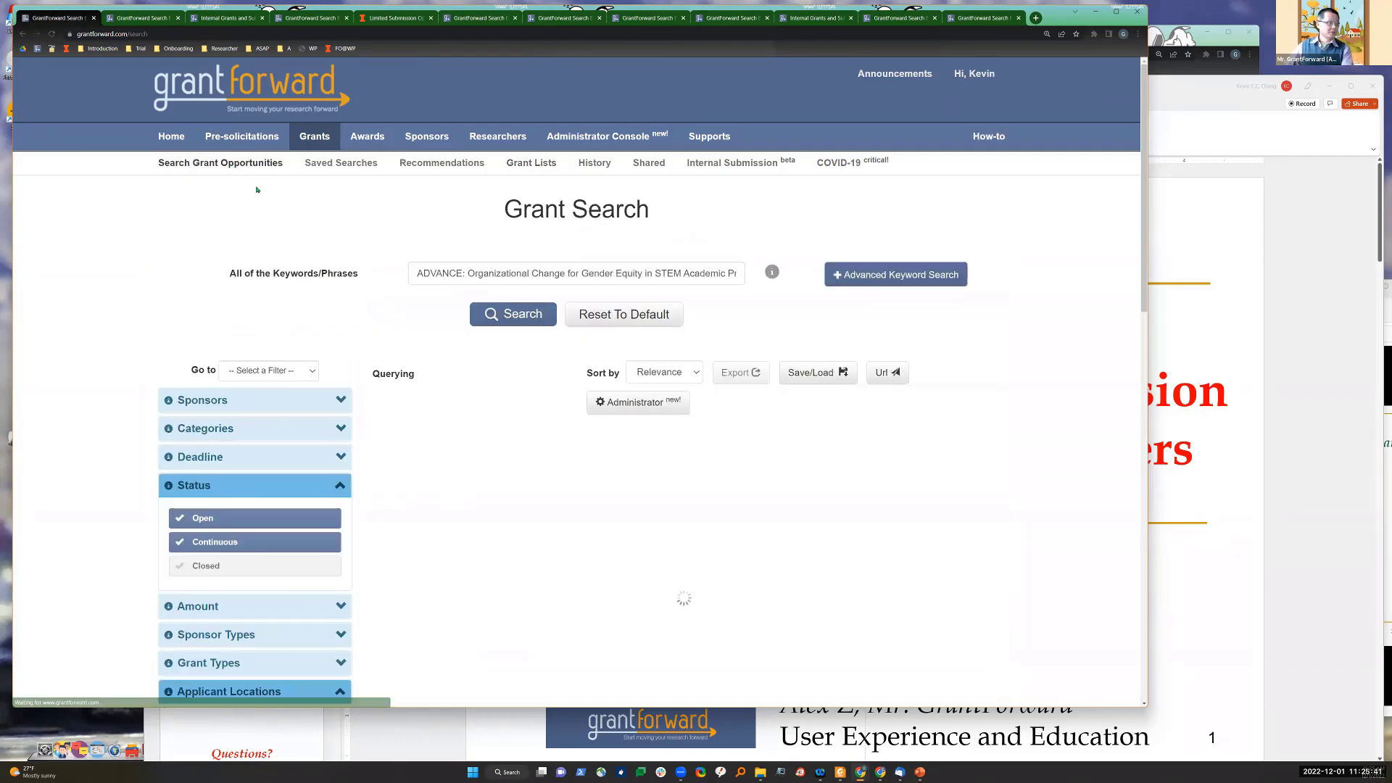
{"action": "left_click", "coordinate": [649, 317]}
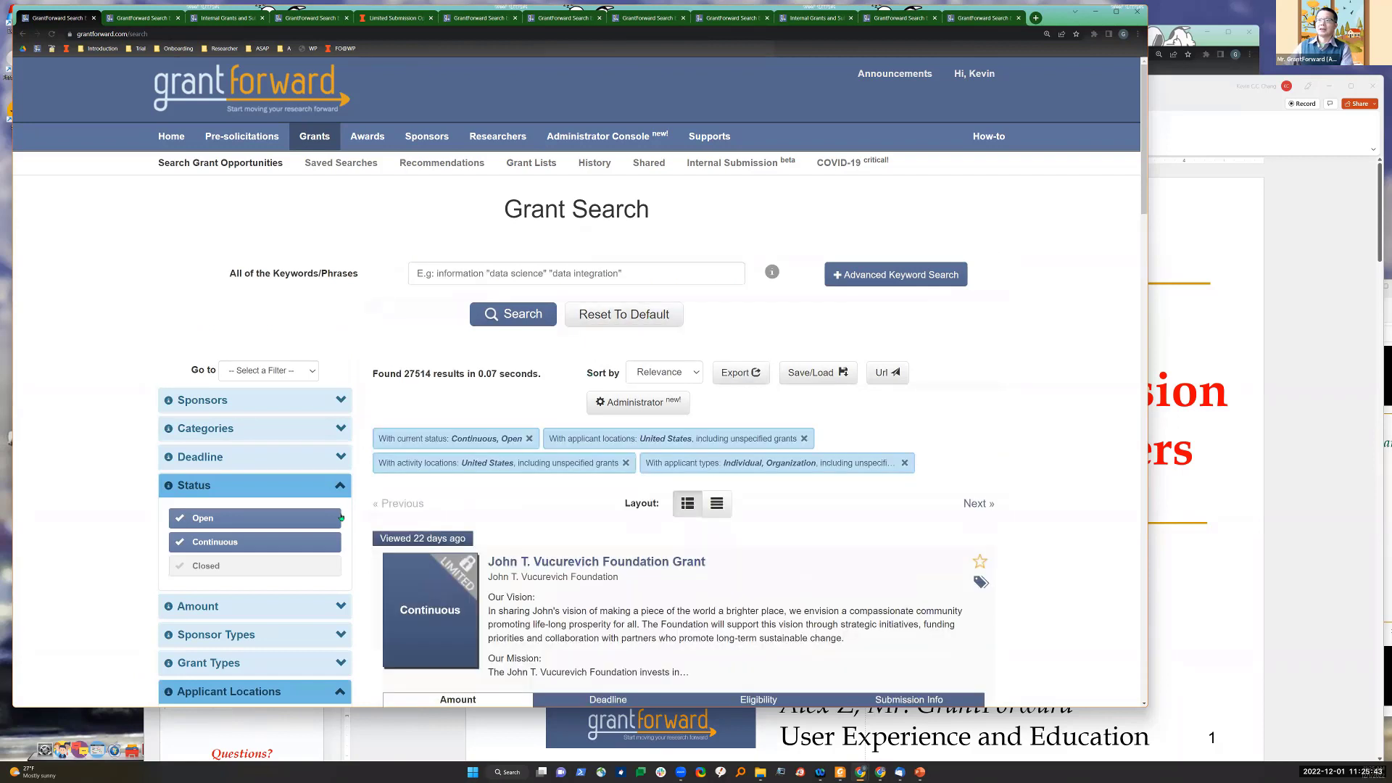
Step: Search the grant opportunities for all of the keywords "public health"
{"action": "left_click", "coordinate": [633, 267]}
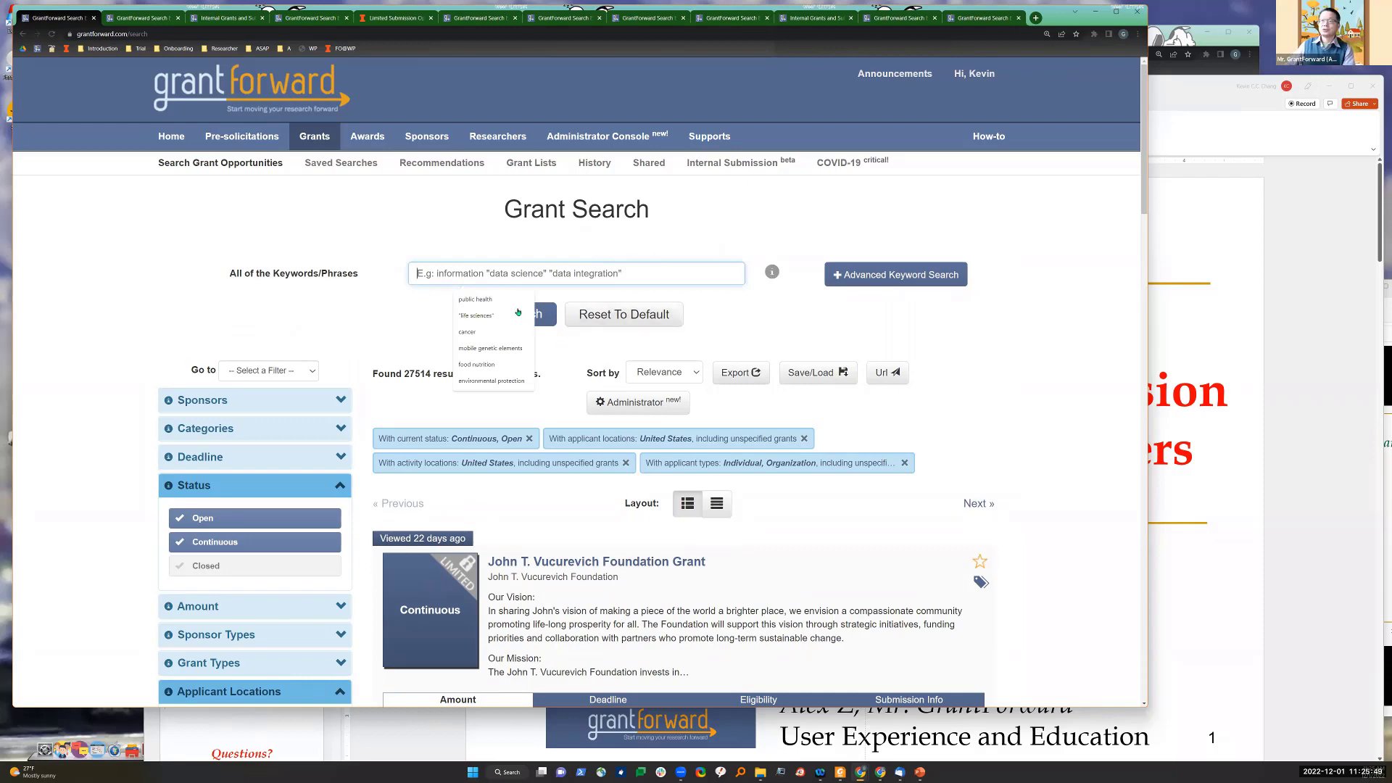
{"action": "key", "text": "Down"}
{"action": "key", "text": "Return"}
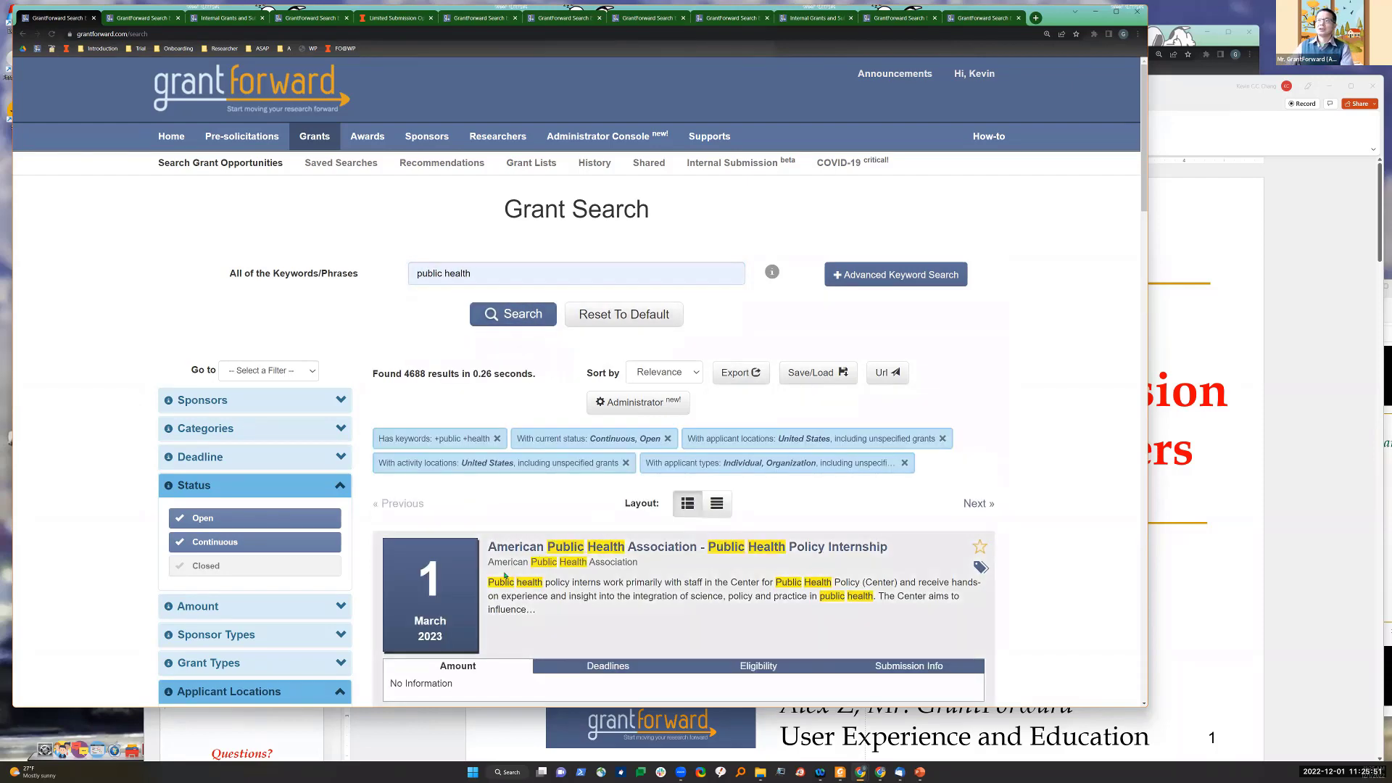
Step: Expand the advanced keyword search, add the saved "artificial intelligence" "neural network" entry as any-of keywords, and rerun the search
{"action": "left_click", "coordinate": [895, 274]}
{"action": "left_click", "coordinate": [482, 312]}
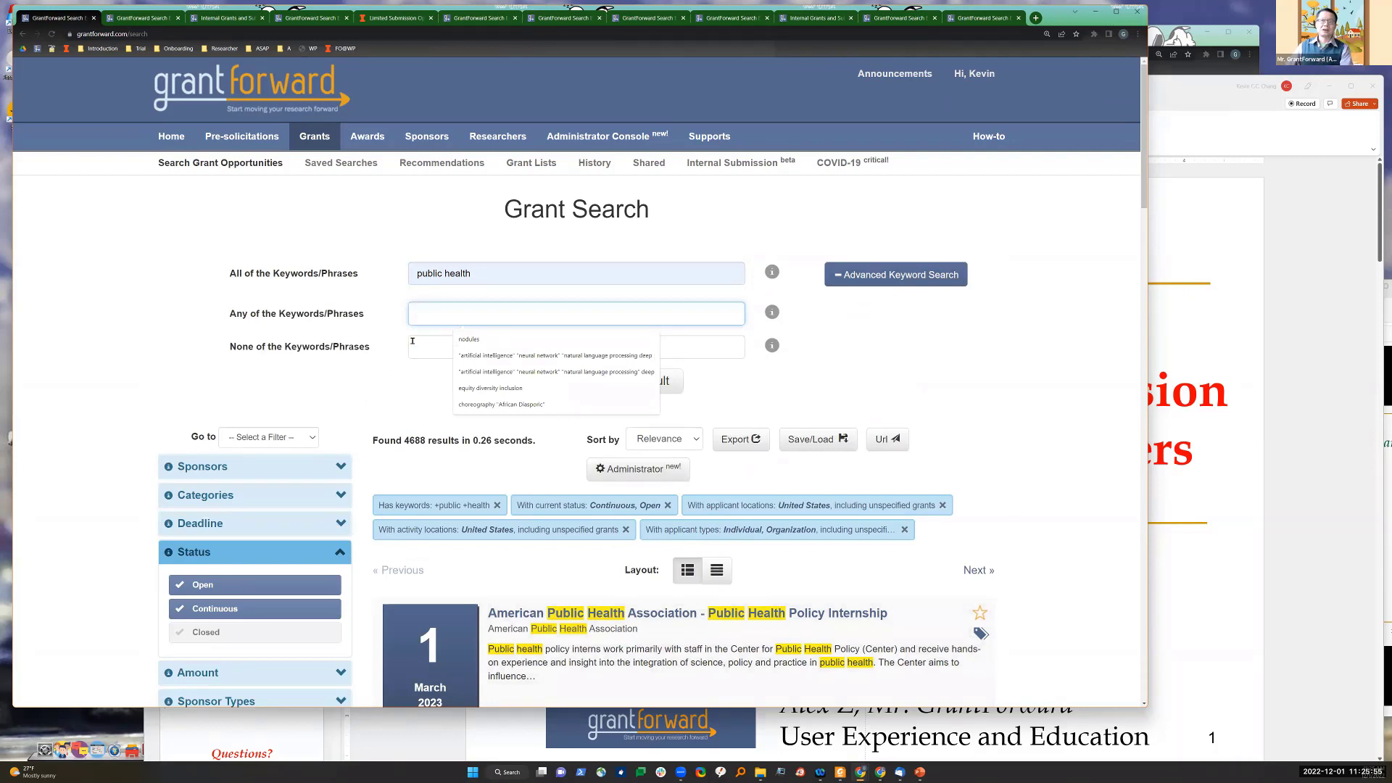
{"action": "left_click", "coordinate": [471, 358]}
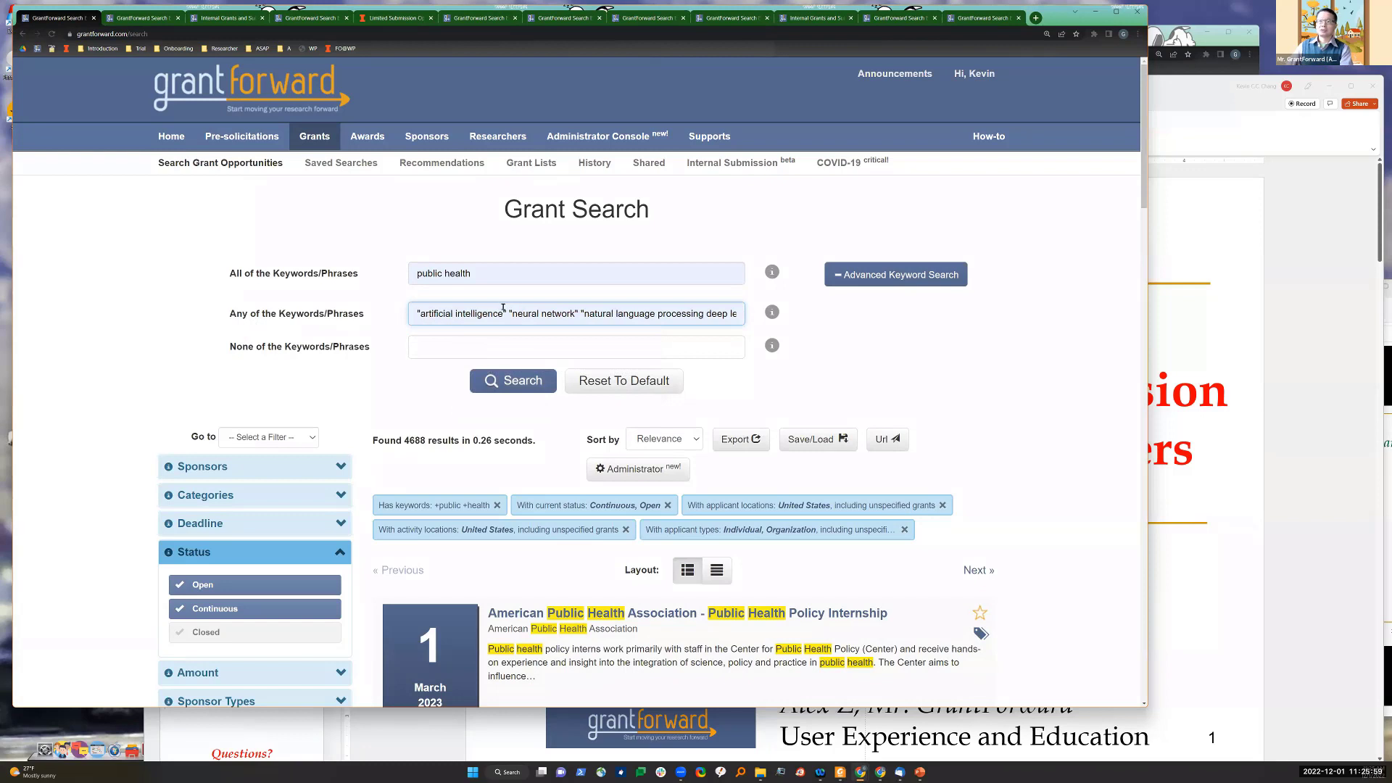
{"action": "left_click_drag", "start_coordinate": [694, 310], "coordinate": [772, 313]}
{"action": "left_click", "coordinate": [397, 377]}
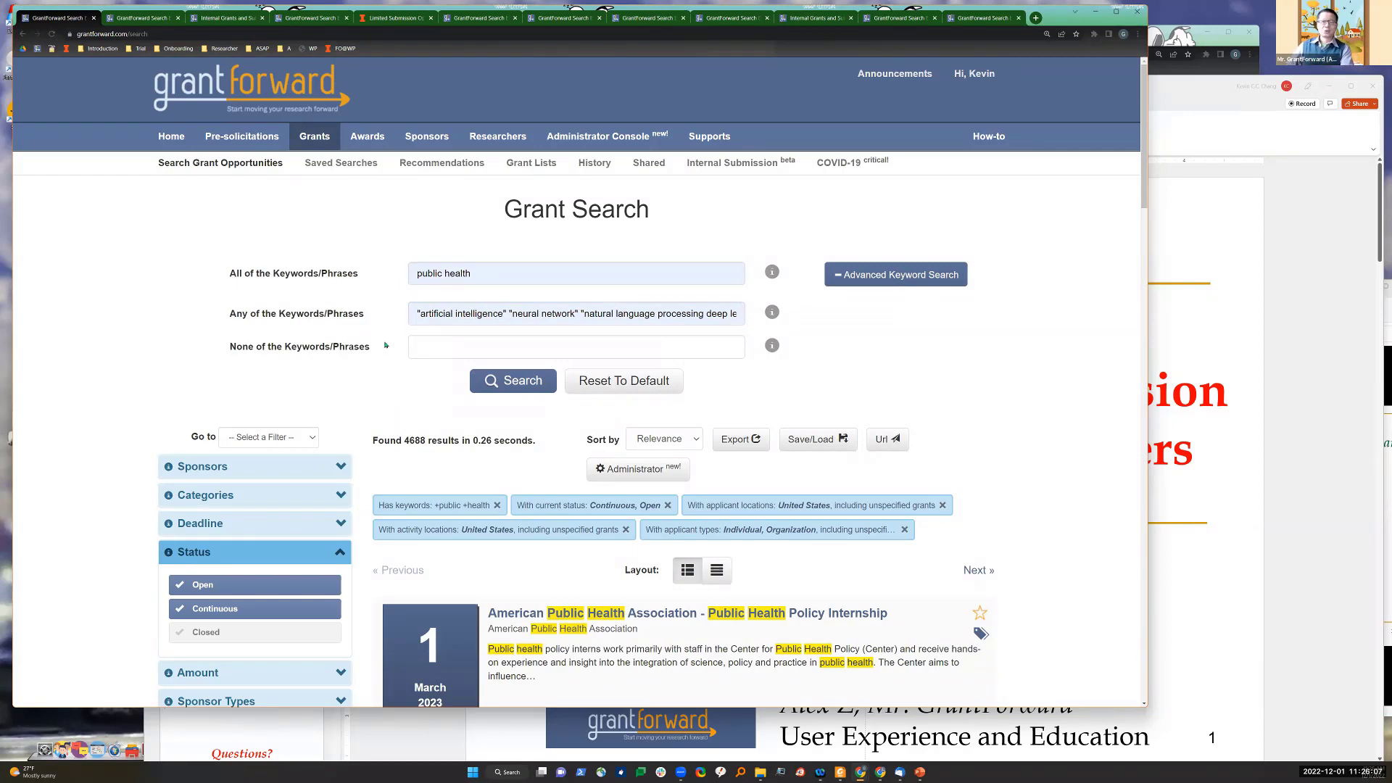
{"action": "left_click", "coordinate": [487, 386]}
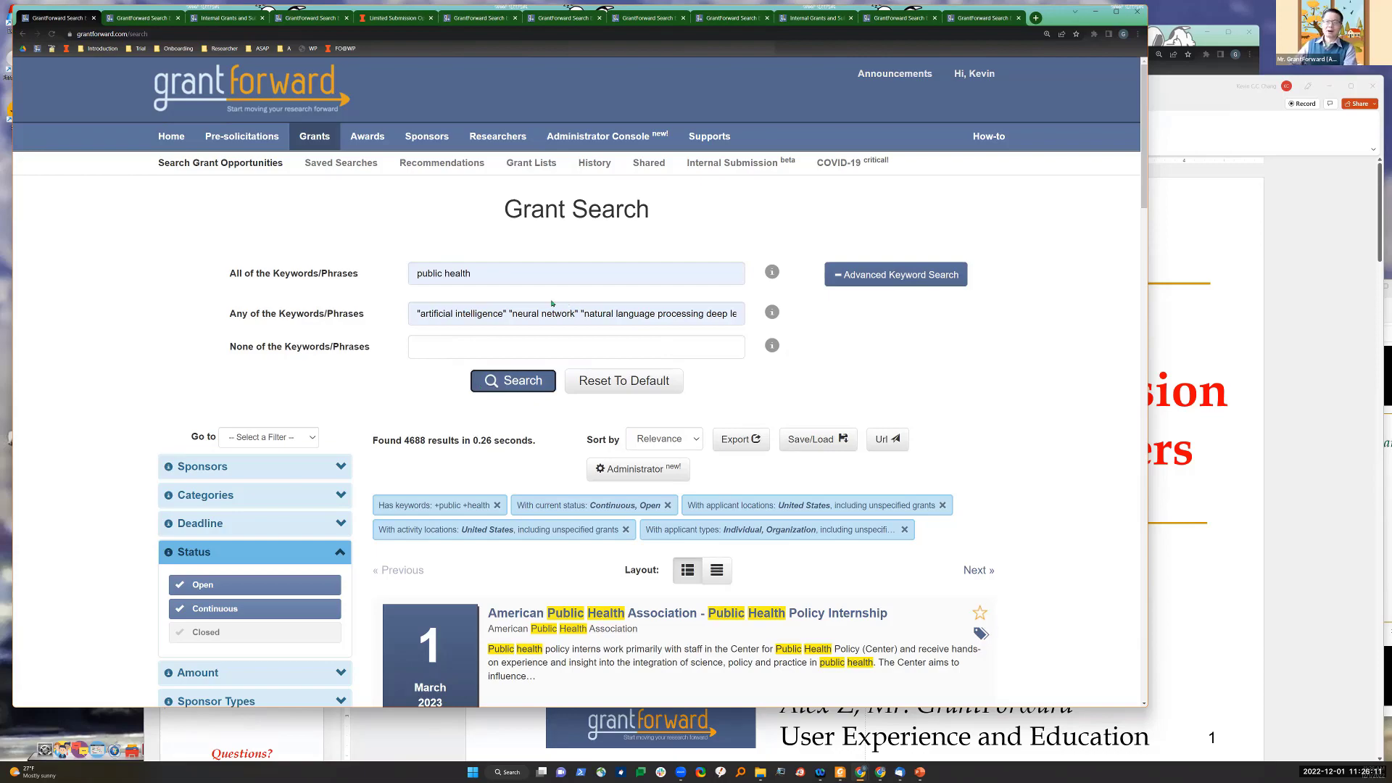
{"action": "left_click", "coordinate": [524, 382]}
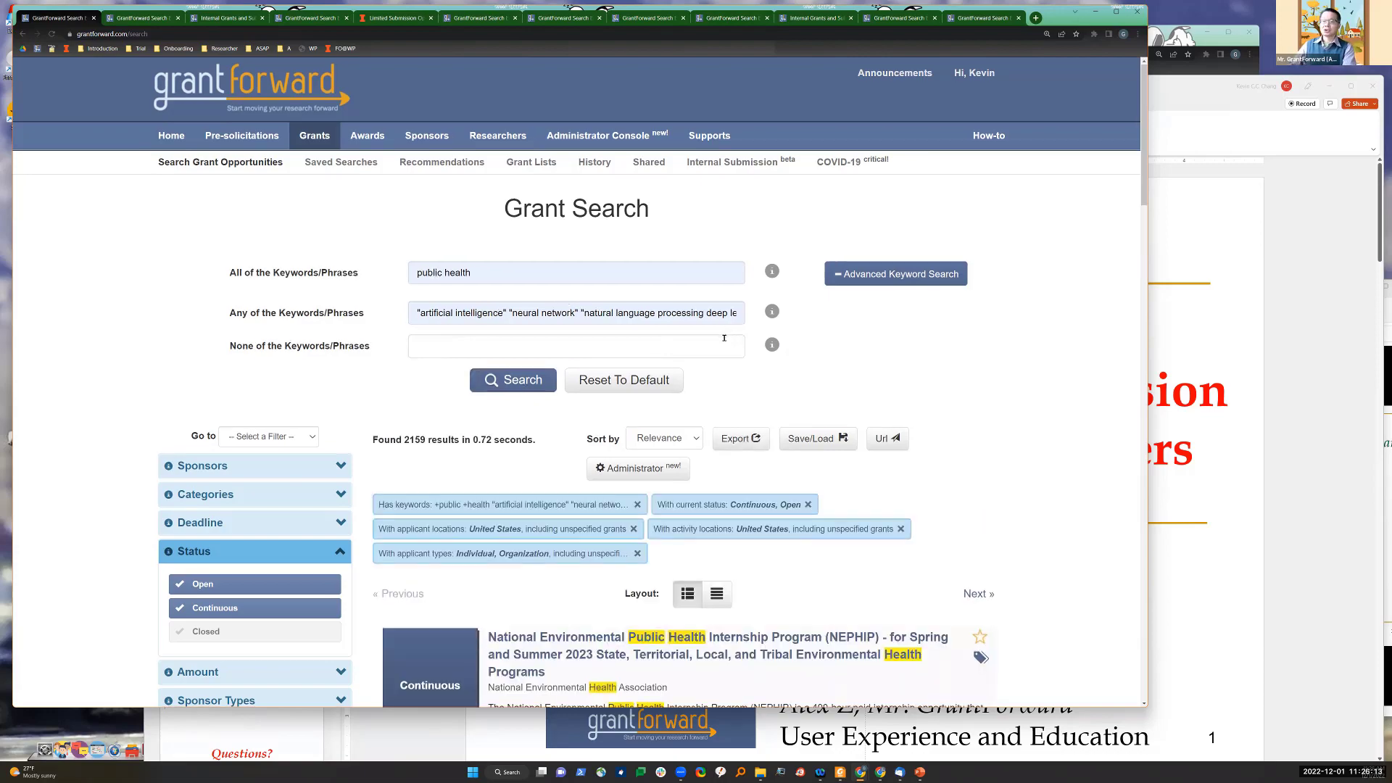
Step: Collapse the Applicant Types, Activity Locations, Applicant Locations and Status filter sections beside the search results
{"action": "scroll", "coordinate": [711, 347], "scroll_direction": "down", "scroll_amount": 3}
{"action": "scroll", "coordinate": [711, 347], "scroll_direction": "down", "scroll_amount": 5}
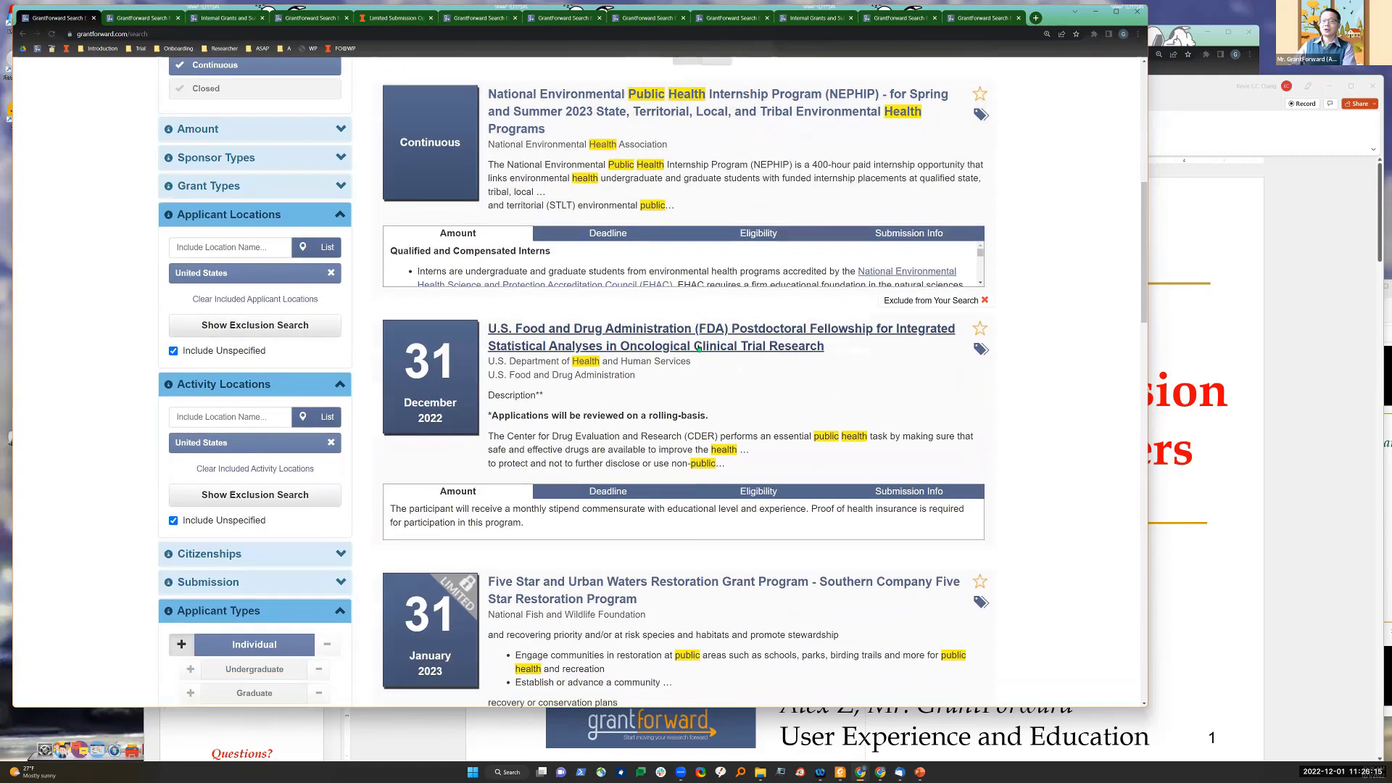
{"action": "scroll", "coordinate": [693, 348], "scroll_direction": "down", "scroll_amount": 6}
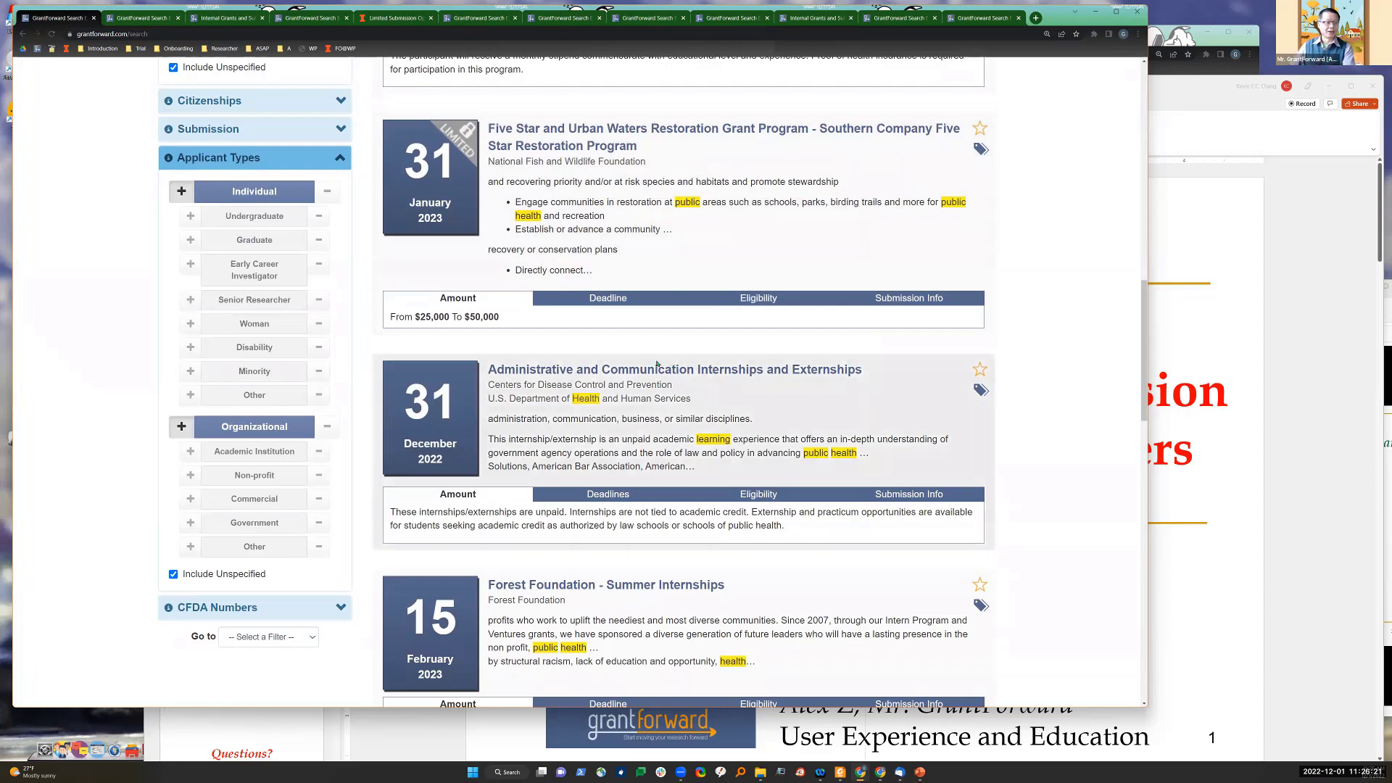
{"action": "scroll", "coordinate": [261, 377], "scroll_direction": "up", "scroll_amount": 3}
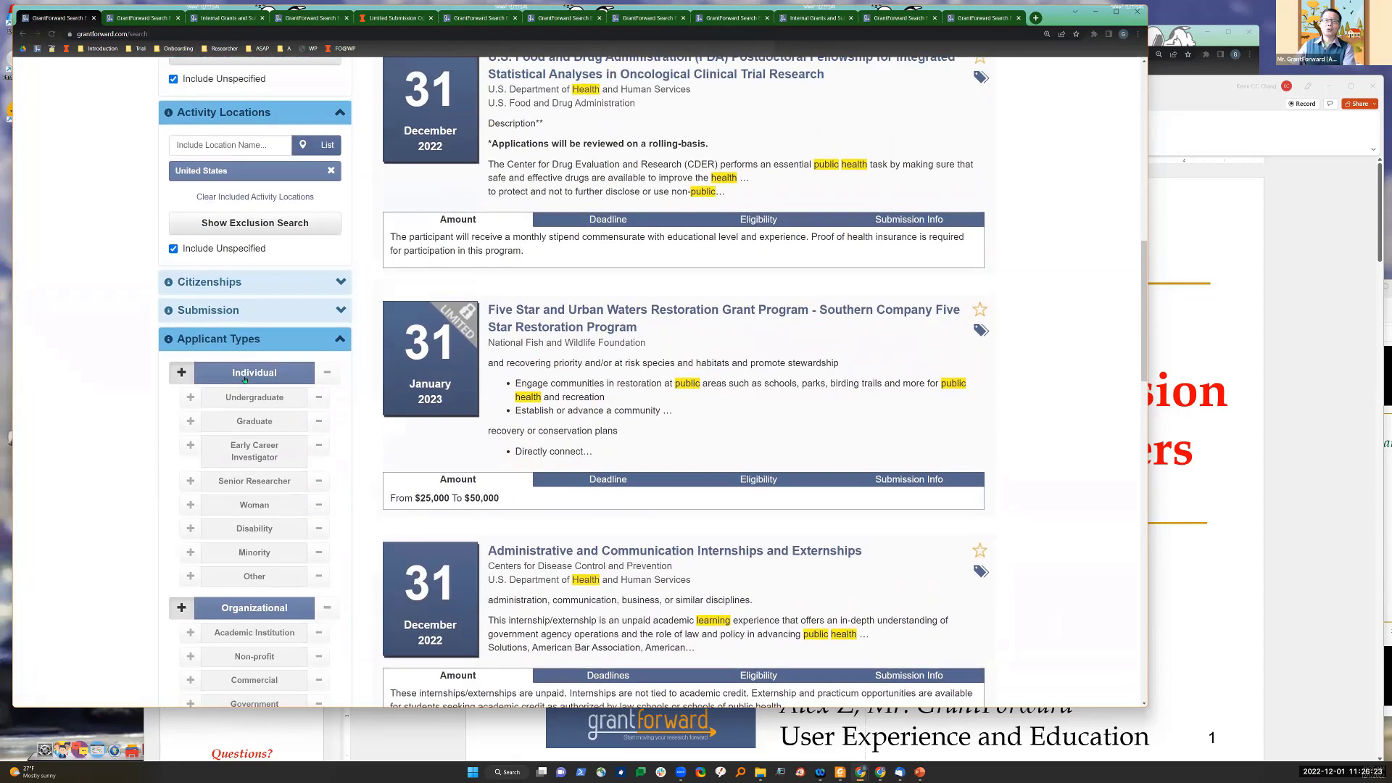
{"action": "left_click", "coordinate": [339, 343]}
{"action": "scroll", "coordinate": [323, 290], "scroll_direction": "up", "scroll_amount": 2}
{"action": "left_click", "coordinate": [340, 248]}
{"action": "scroll", "coordinate": [344, 445], "scroll_direction": "up", "scroll_amount": 6}
{"action": "left_click", "coordinate": [342, 443]}
{"action": "left_click", "coordinate": [339, 236]}
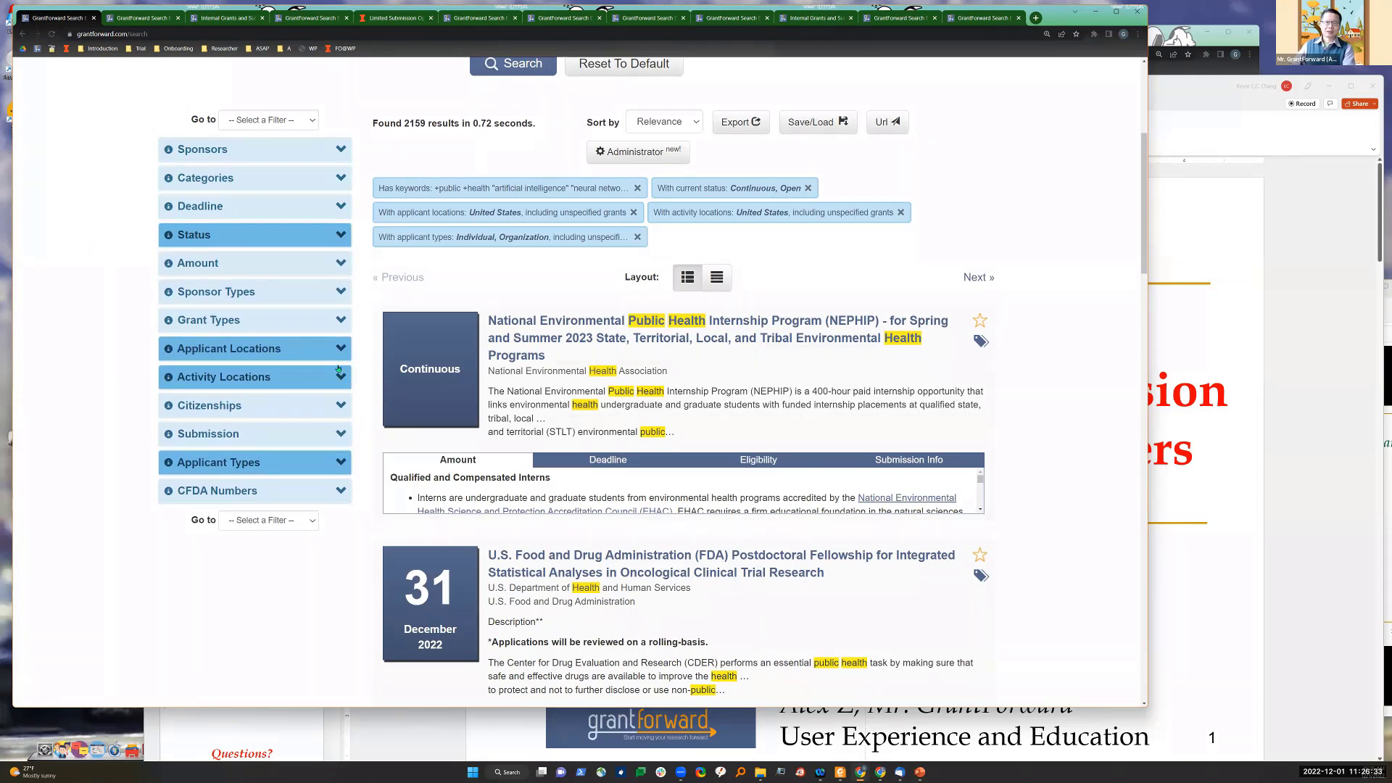
Step: Restrict the search results to limited-submission grants with the Is Limited submission filter
{"action": "scroll", "coordinate": [341, 366], "scroll_direction": "up", "scroll_amount": 3}
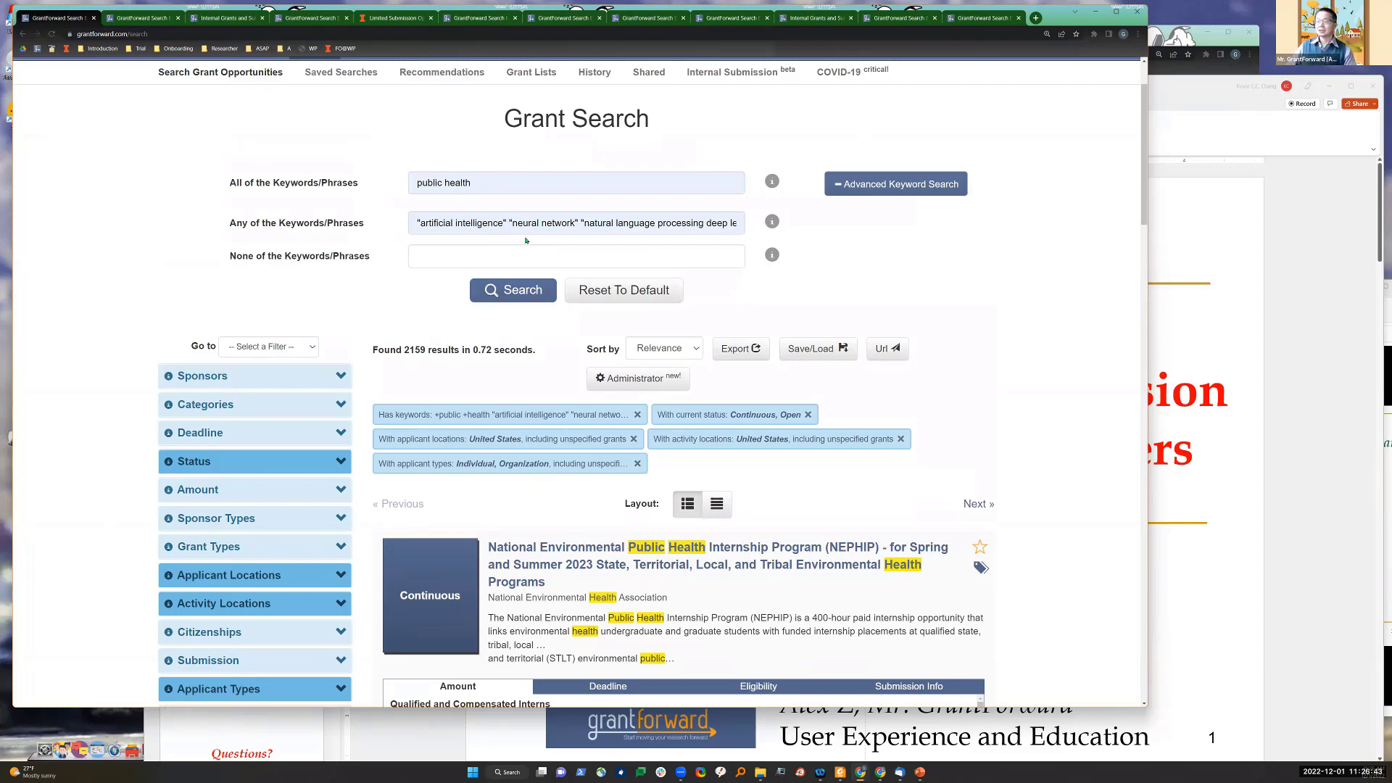
{"action": "scroll", "coordinate": [540, 244], "scroll_direction": "down", "scroll_amount": 5}
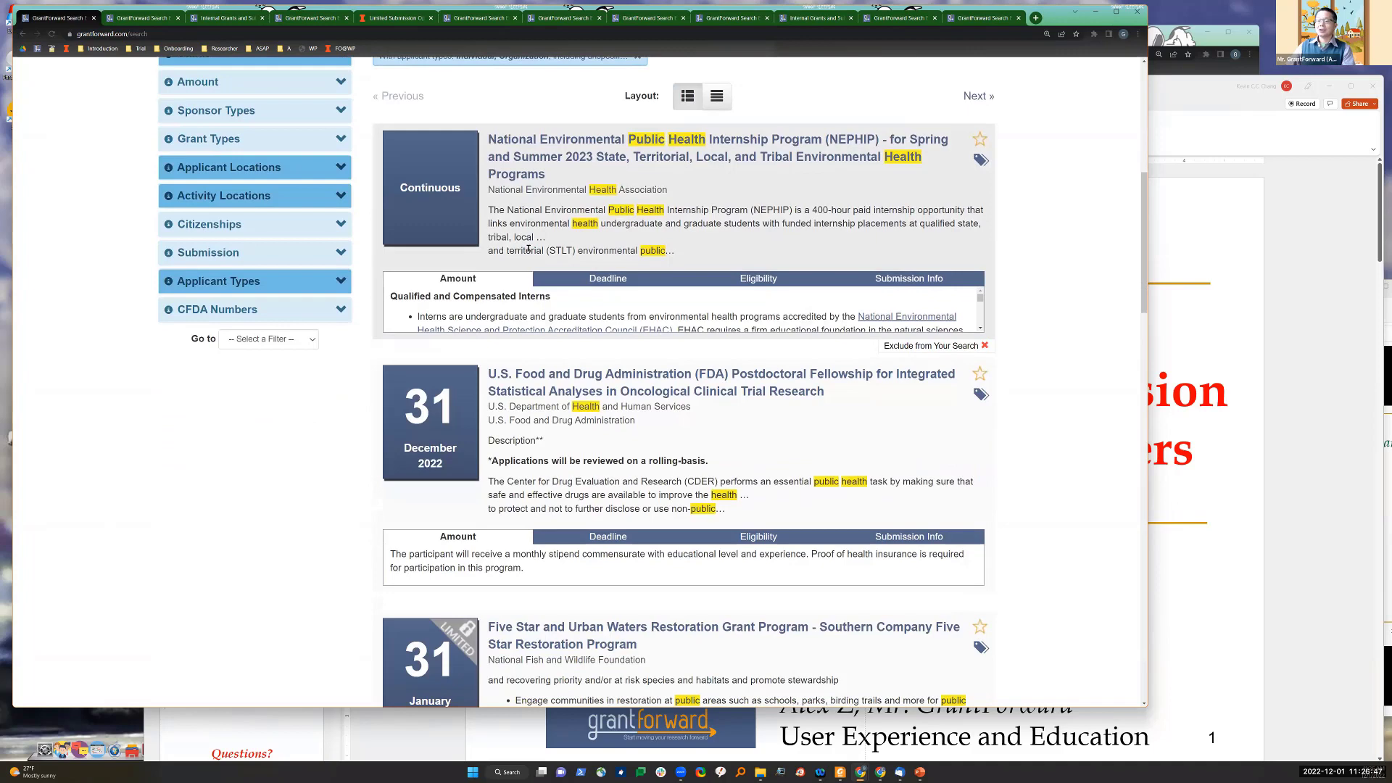
{"action": "scroll", "coordinate": [529, 249], "scroll_direction": "down", "scroll_amount": 1}
{"action": "scroll", "coordinate": [518, 252], "scroll_direction": "up", "scroll_amount": 1}
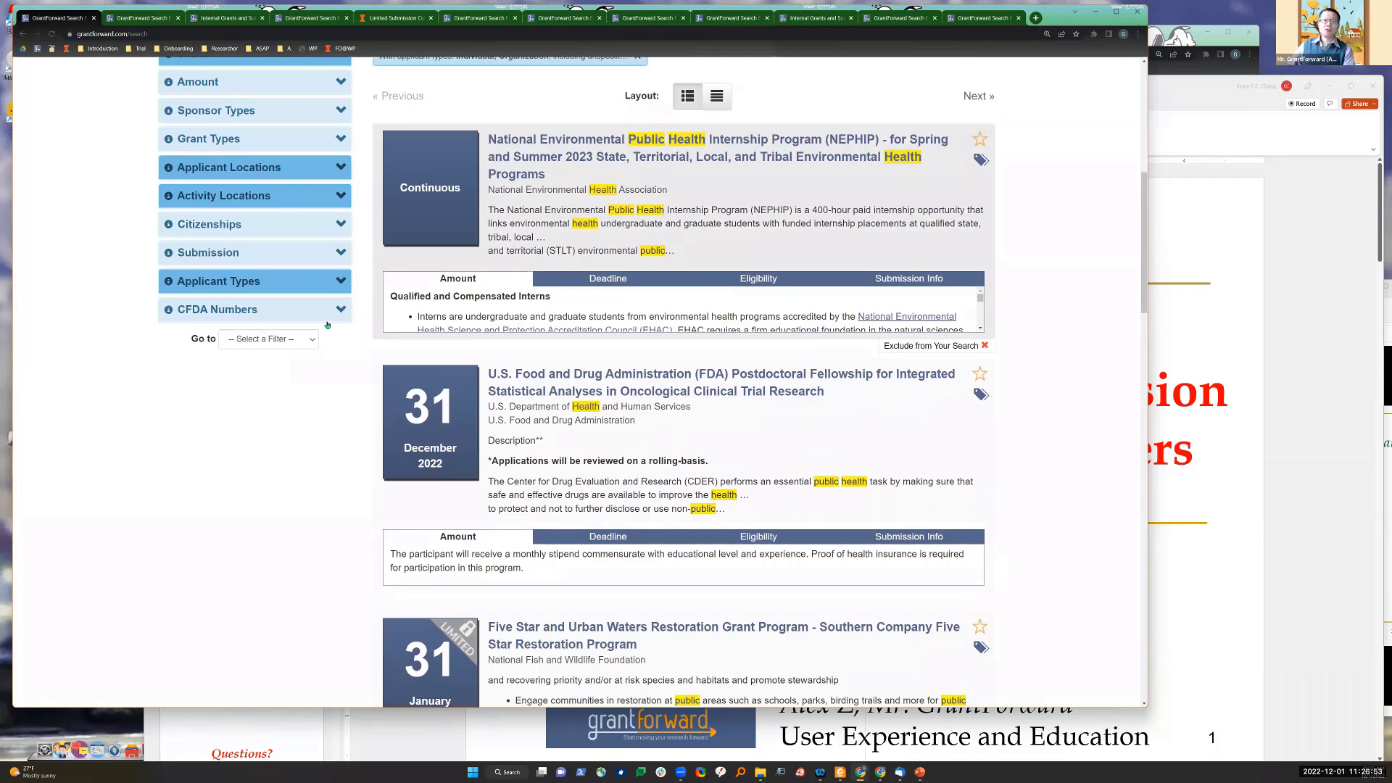
{"action": "scroll", "coordinate": [391, 301], "scroll_direction": "up", "scroll_amount": 4}
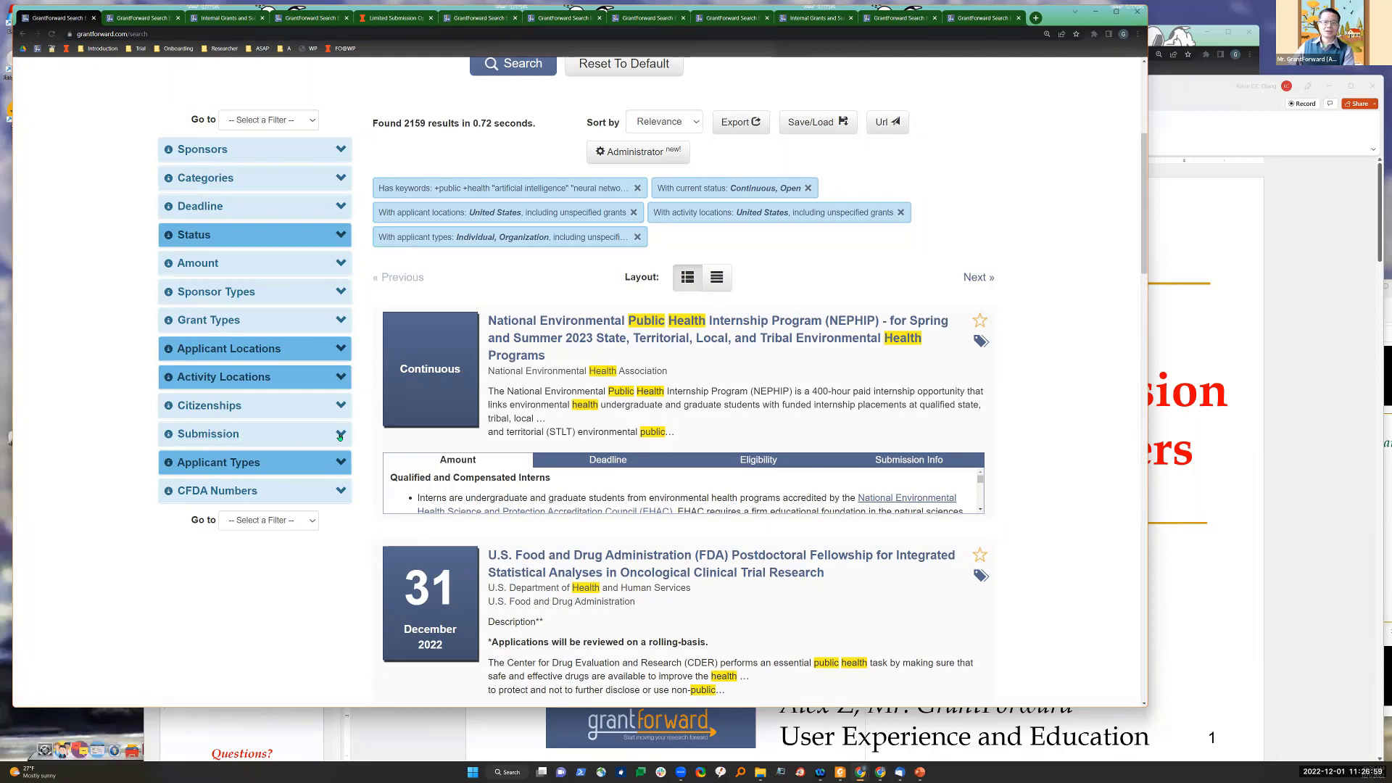
{"action": "left_click", "coordinate": [337, 435]}
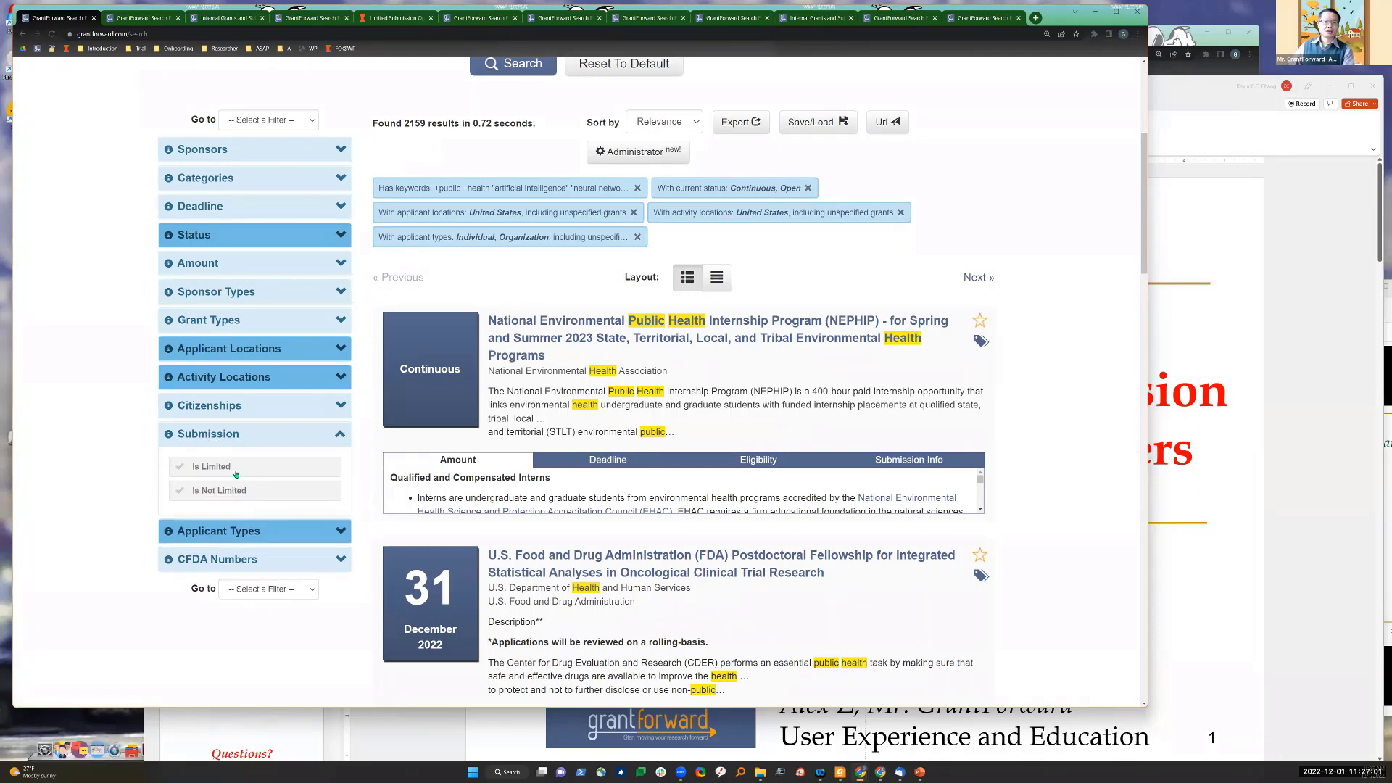
{"action": "left_click", "coordinate": [236, 471]}
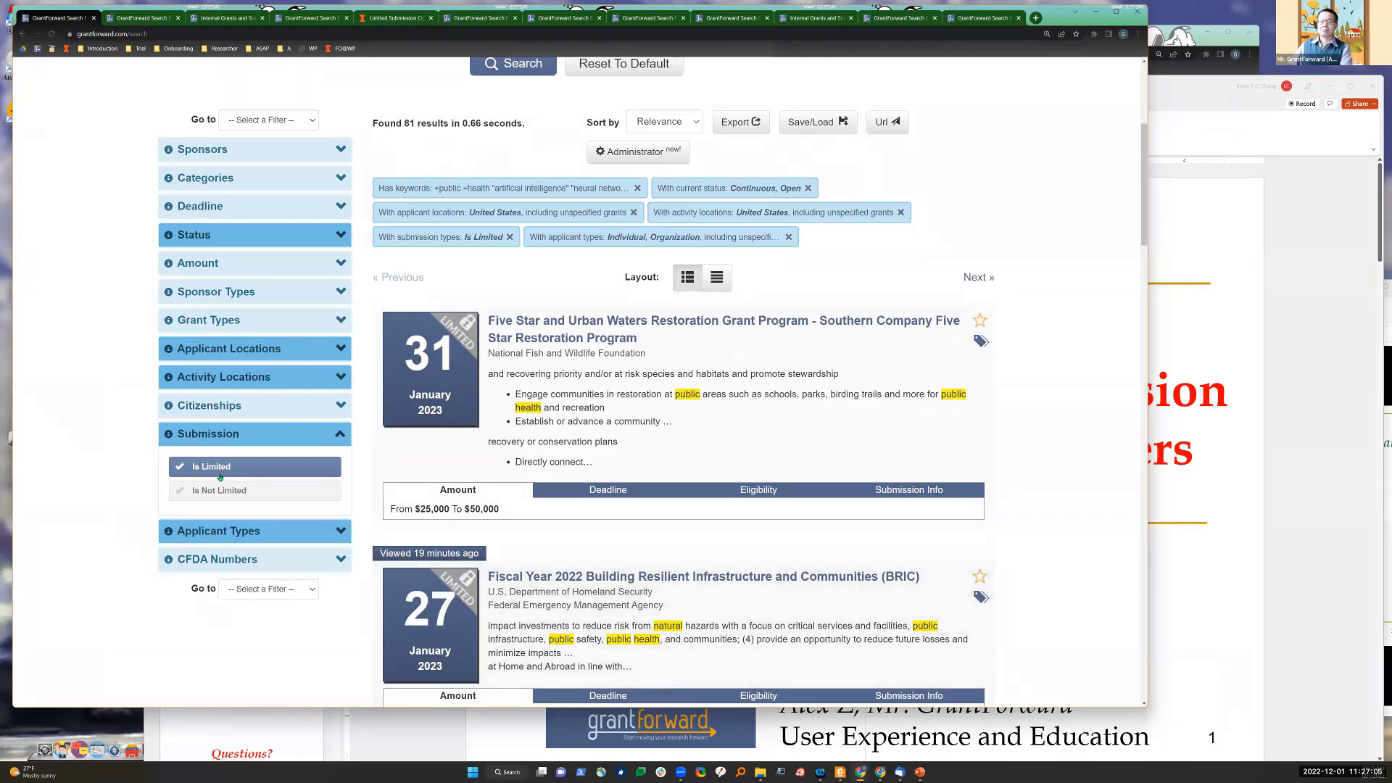
Step: Open the Fiscal Year 2022 Building Resilient Infrastructure and Communities (BRIC) grant from the results and look over its deadlines and details
{"action": "scroll", "coordinate": [220, 476], "scroll_direction": "down", "scroll_amount": 2}
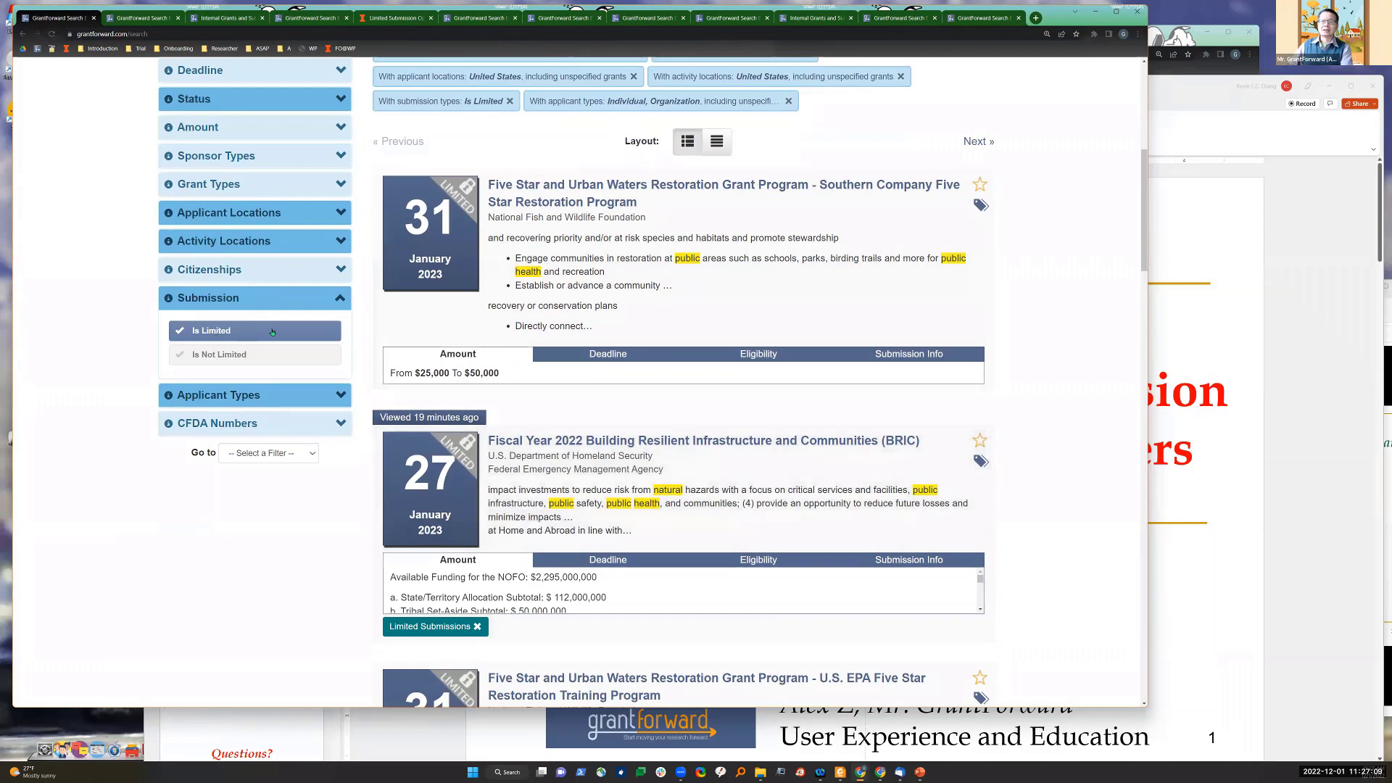
{"action": "scroll", "coordinate": [619, 499], "scroll_direction": "up", "scroll_amount": 3}
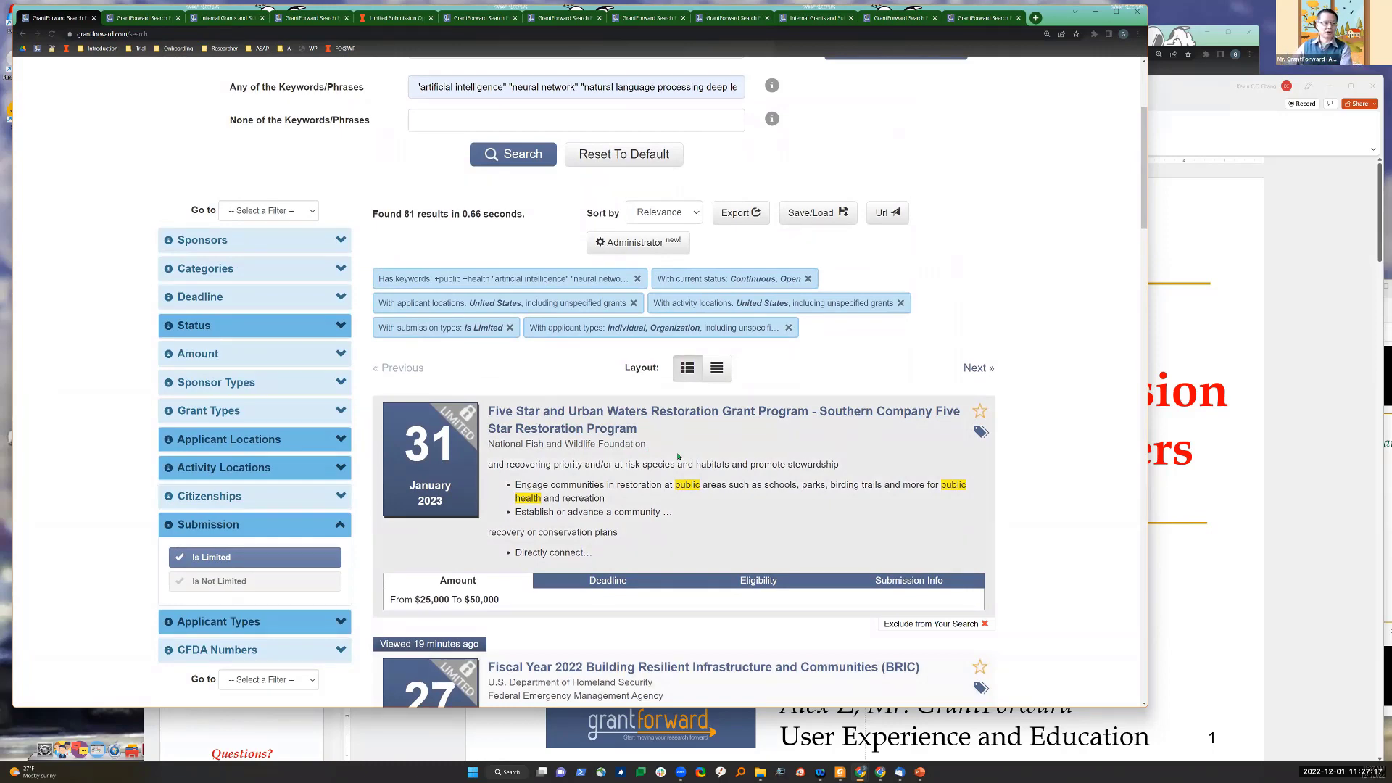
{"action": "scroll", "coordinate": [730, 467], "scroll_direction": "down", "scroll_amount": 2}
{"action": "scroll", "coordinate": [729, 468], "scroll_direction": "down", "scroll_amount": 5}
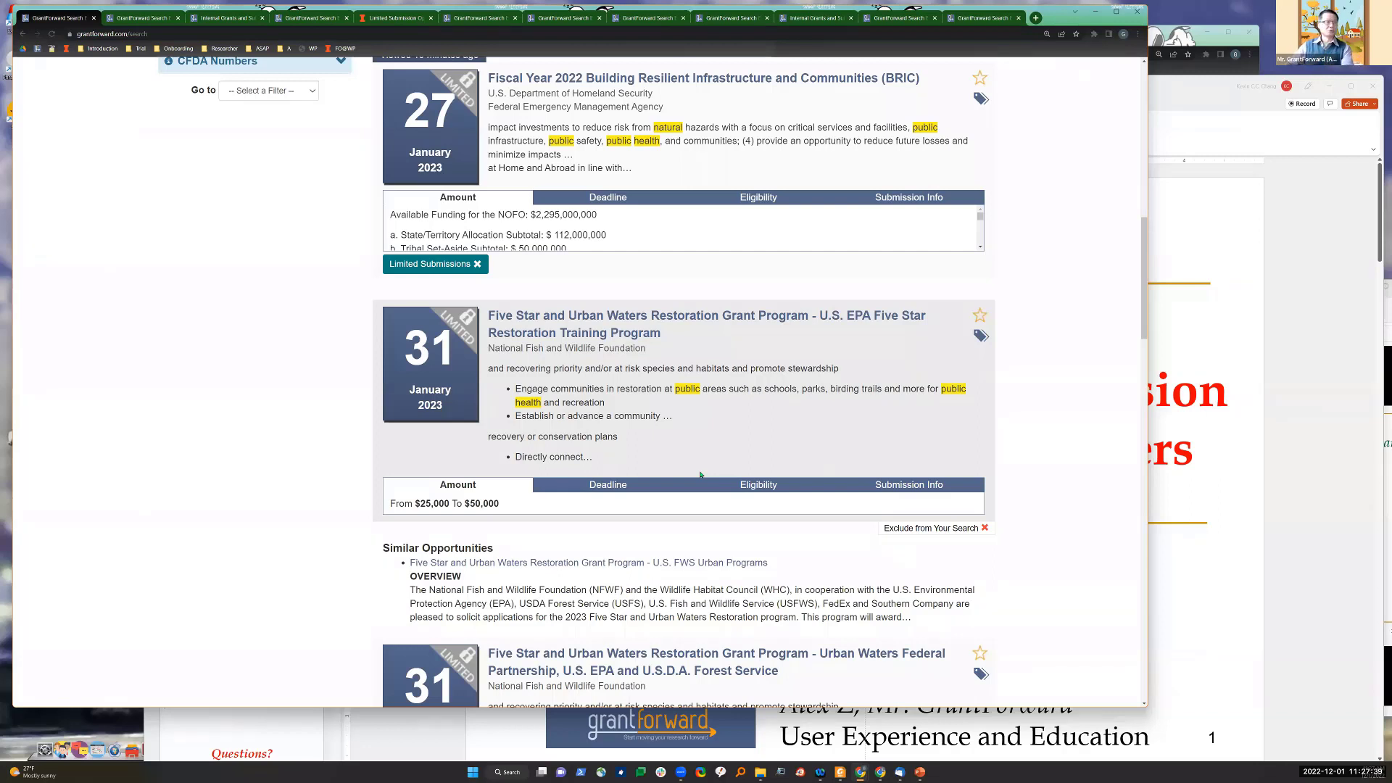
{"action": "scroll", "coordinate": [725, 383], "scroll_direction": "up", "scroll_amount": 2}
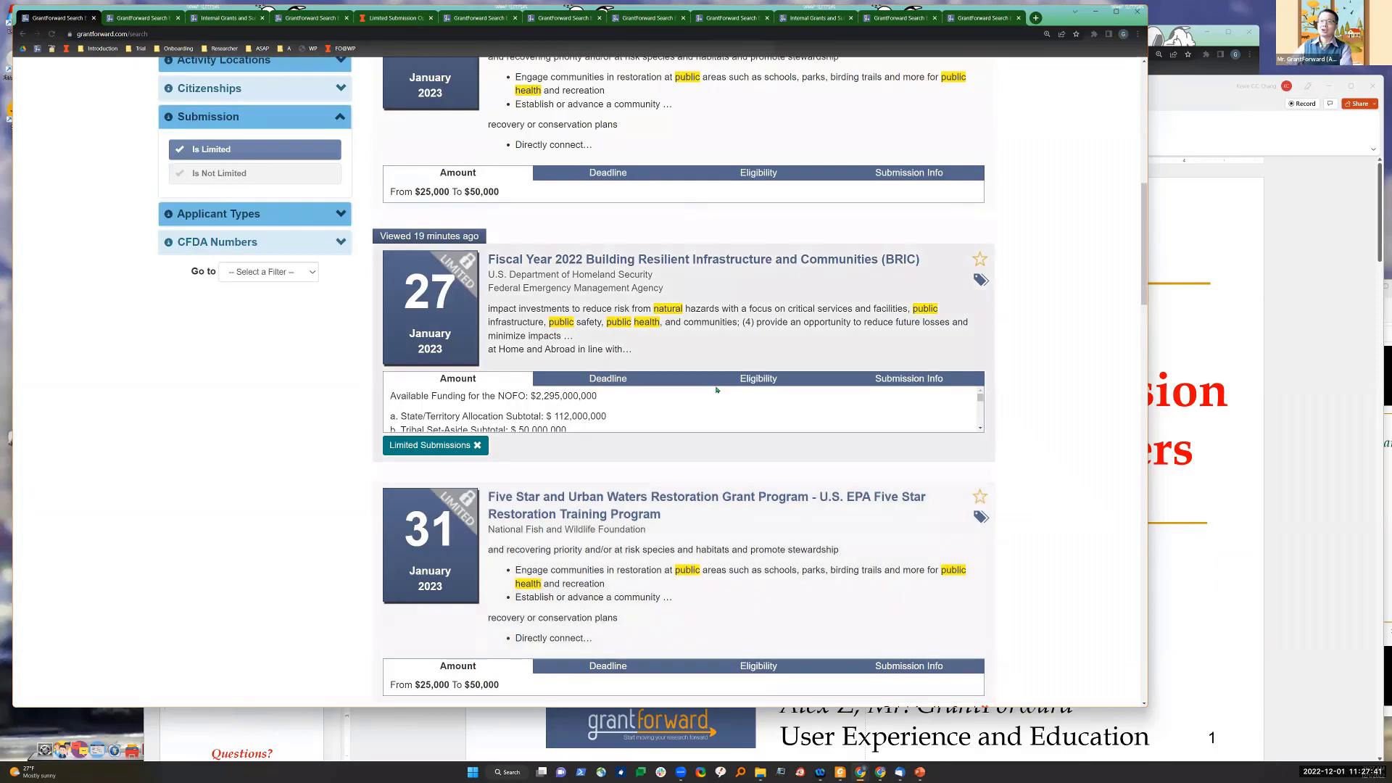
{"action": "left_click", "coordinate": [706, 259]}
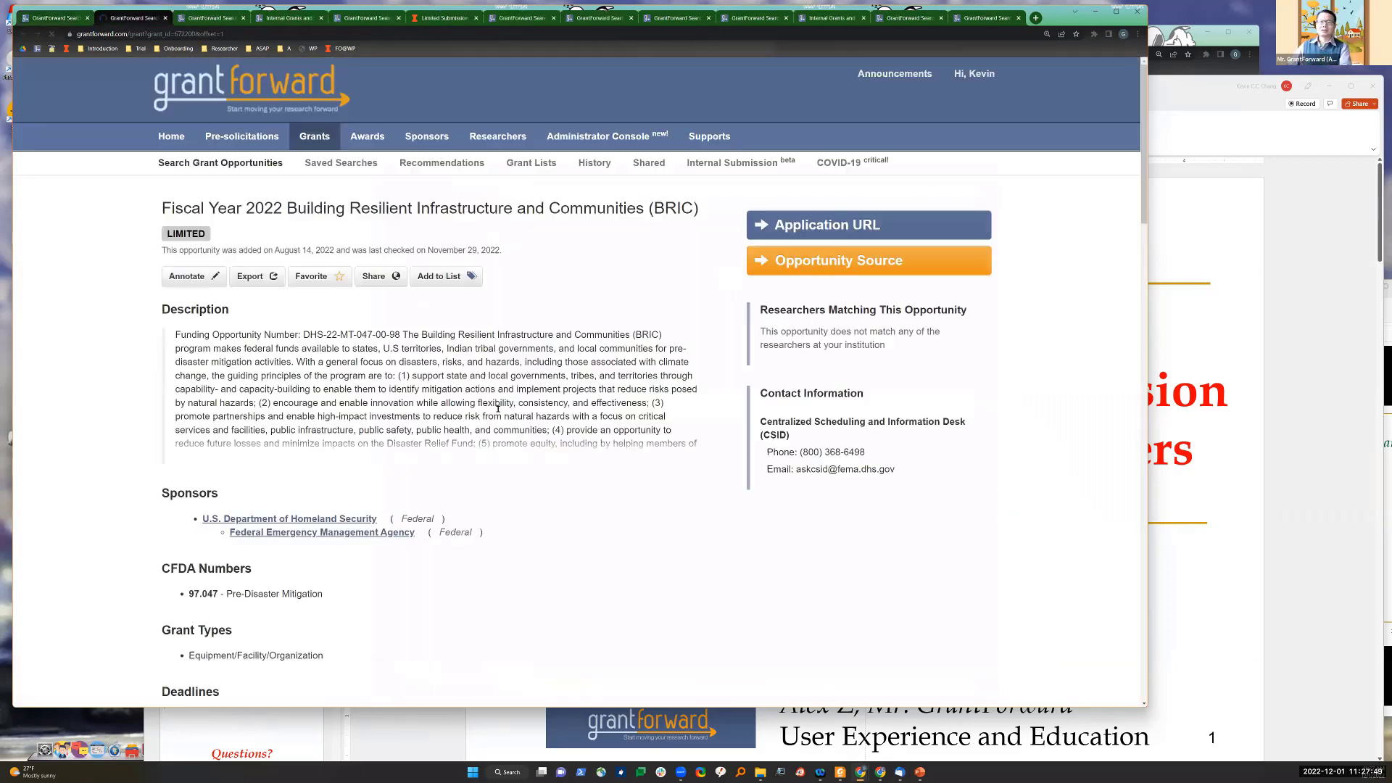
{"action": "scroll", "coordinate": [479, 423], "scroll_direction": "down", "scroll_amount": 5}
{"action": "scroll", "coordinate": [480, 422], "scroll_direction": "down", "scroll_amount": 4}
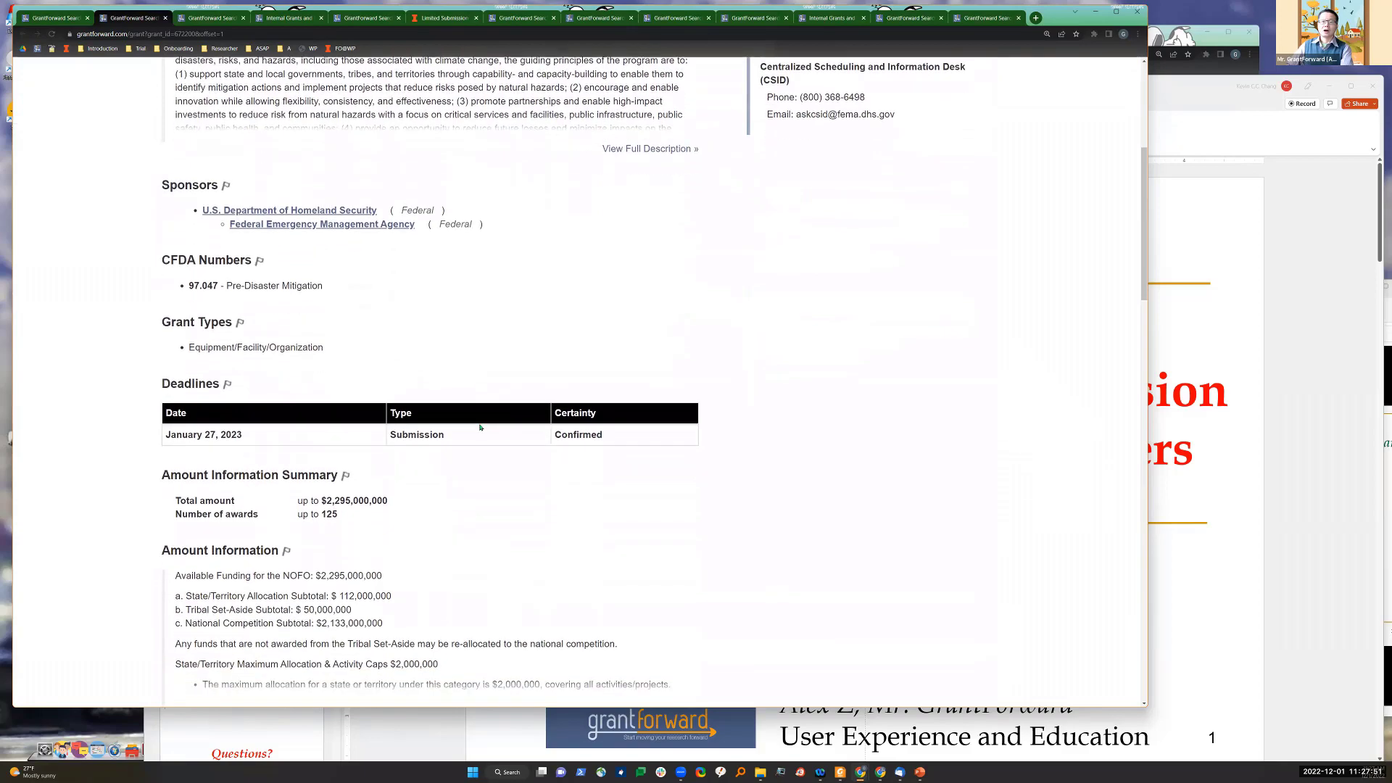
{"action": "scroll", "coordinate": [476, 432], "scroll_direction": "up", "scroll_amount": 10}
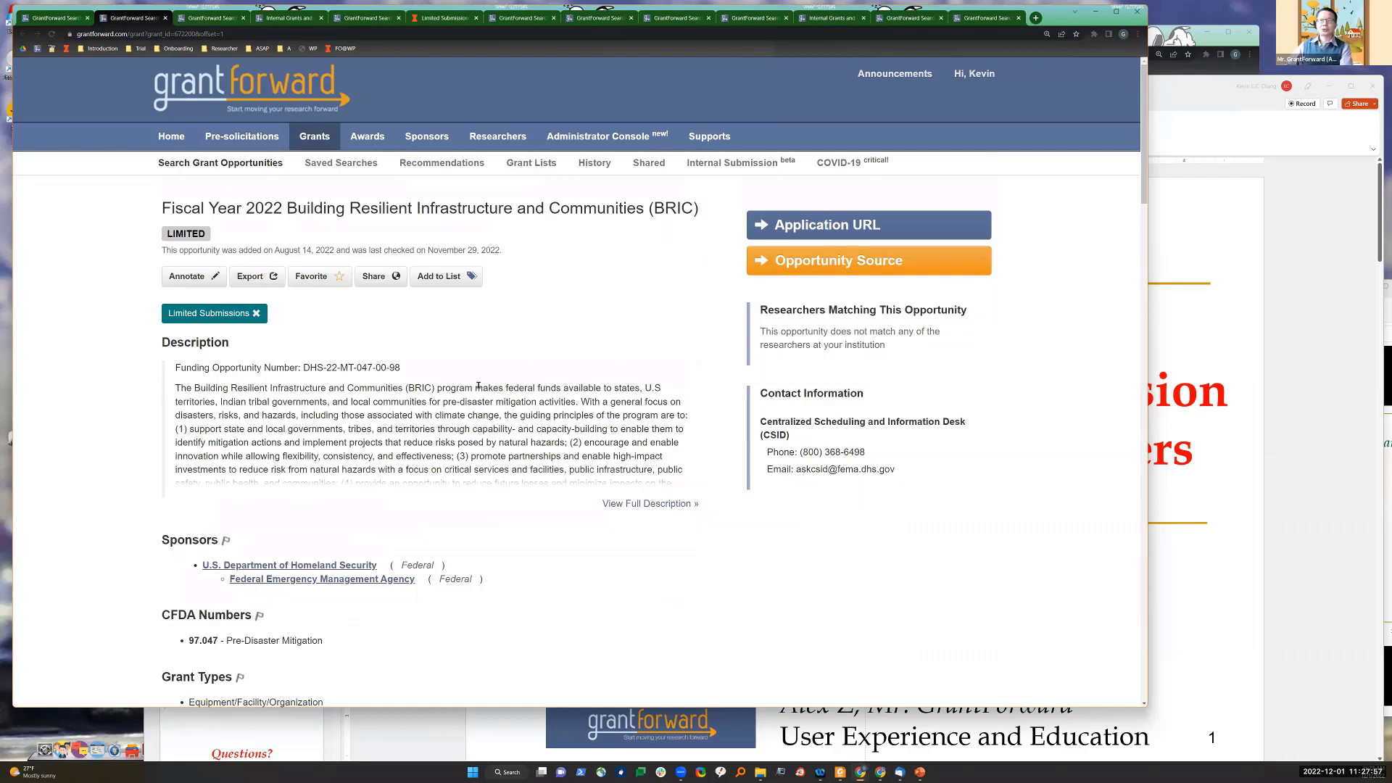
{"action": "scroll", "coordinate": [316, 442], "scroll_direction": "down", "scroll_amount": 1}
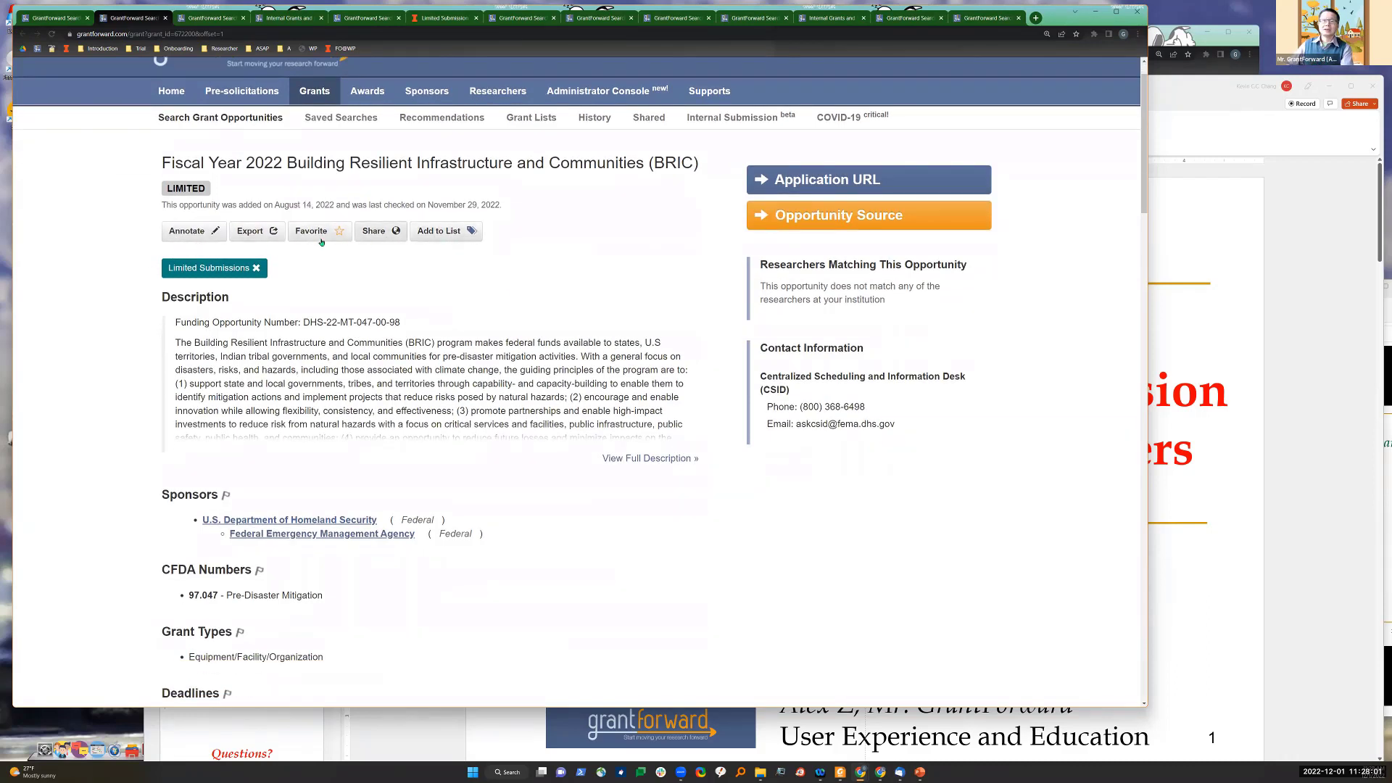
Step: Examine the fields of the BRIC grant's Annotate Opportunity form and close it without saving
{"action": "left_click", "coordinate": [186, 234]}
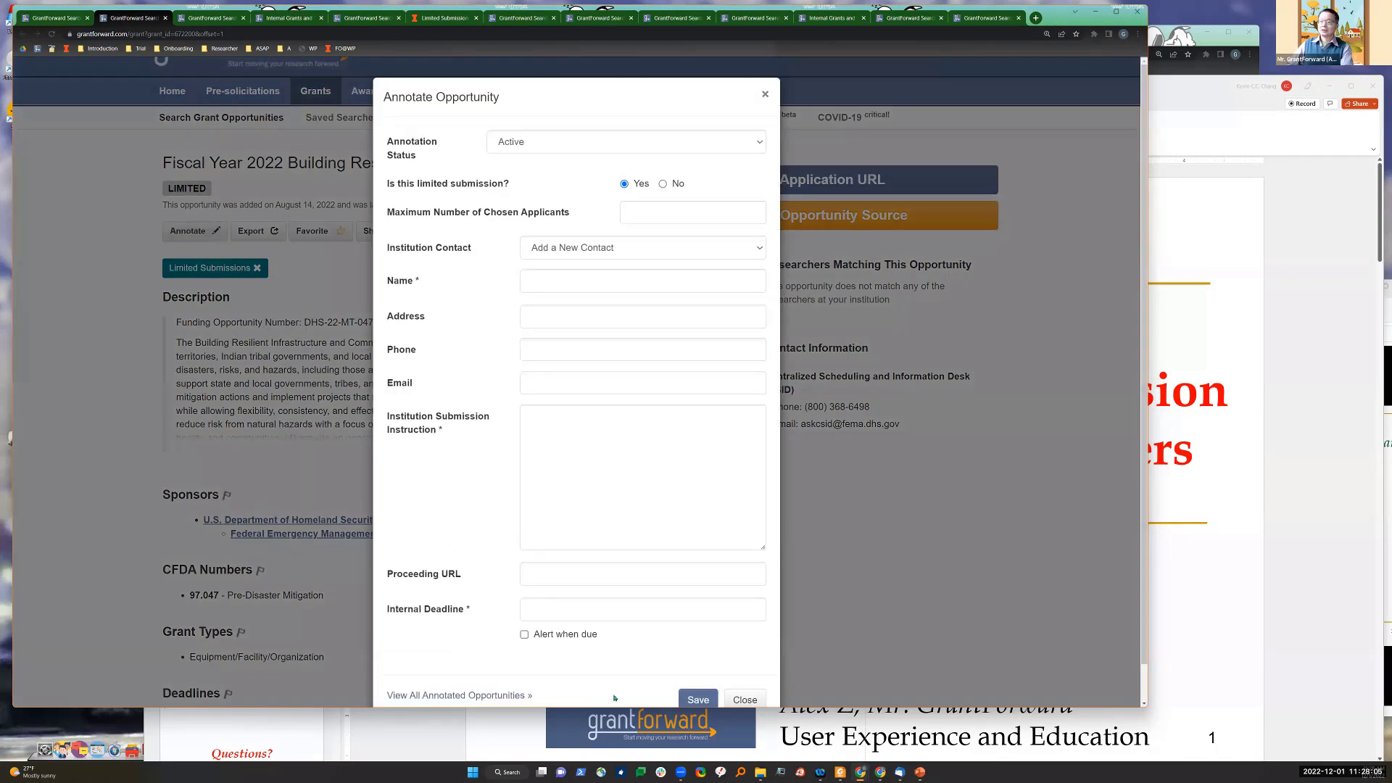
{"action": "left_click", "coordinate": [745, 662]}
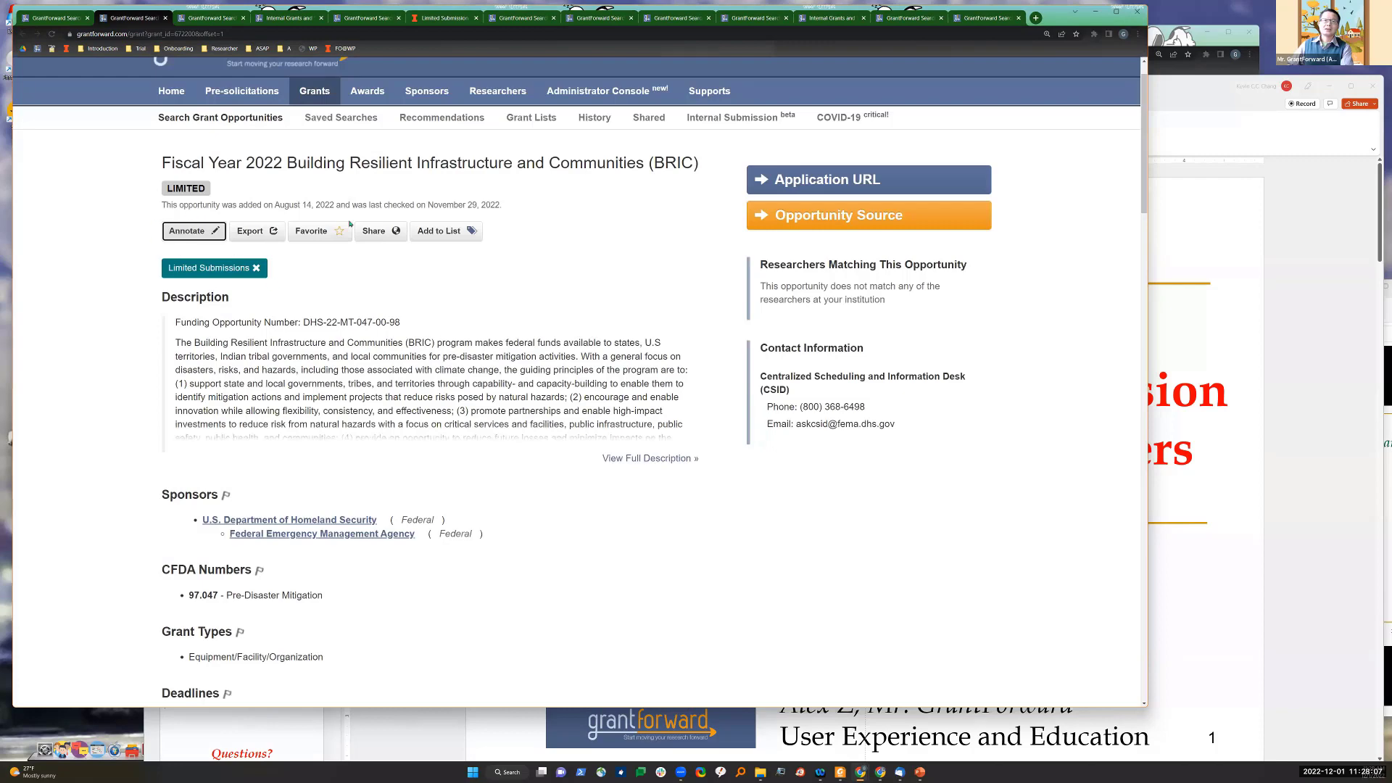
{"action": "scroll", "coordinate": [279, 219], "scroll_direction": "down", "scroll_amount": 1}
{"action": "scroll", "coordinate": [395, 272], "scroll_direction": "up", "scroll_amount": 2}
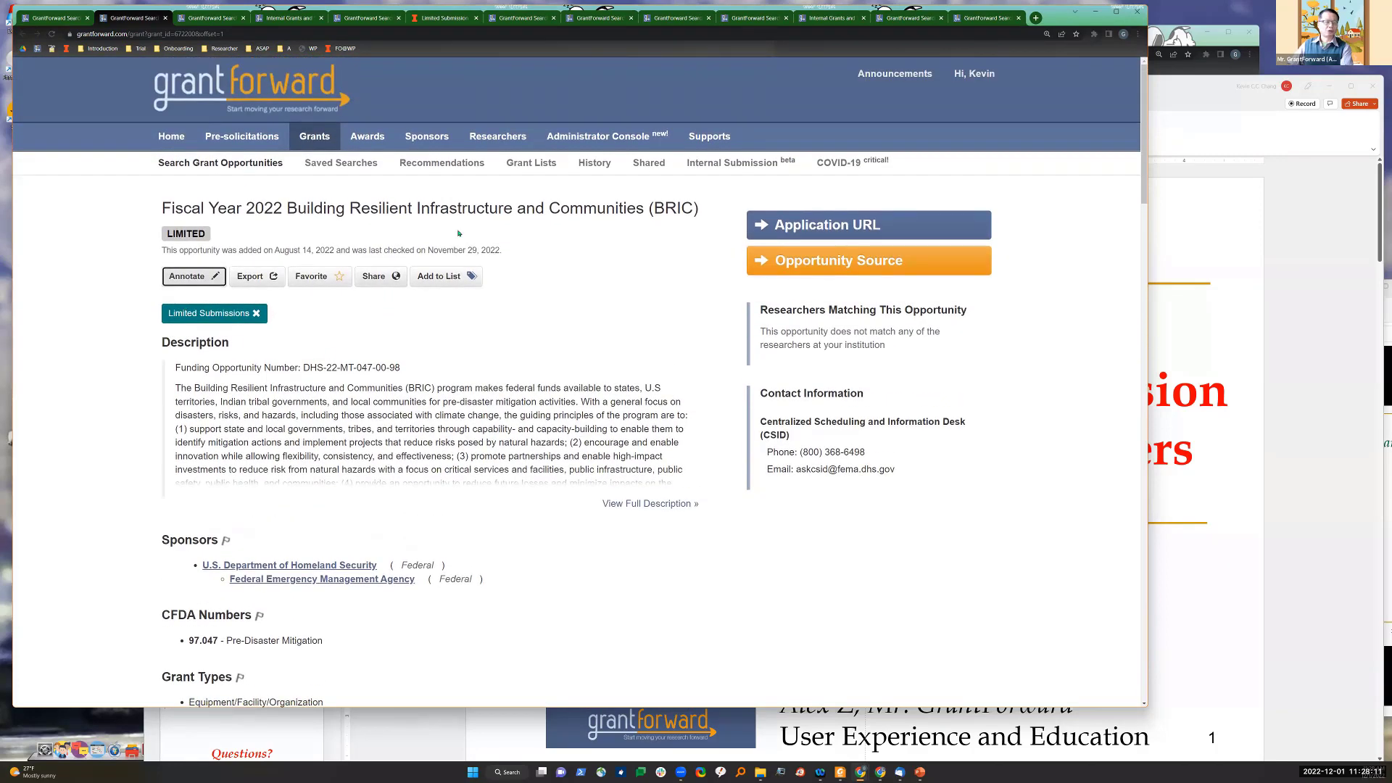
{"action": "scroll", "coordinate": [326, 246], "scroll_direction": "down", "scroll_amount": 1}
{"action": "scroll", "coordinate": [217, 315], "scroll_direction": "up", "scroll_amount": 1}
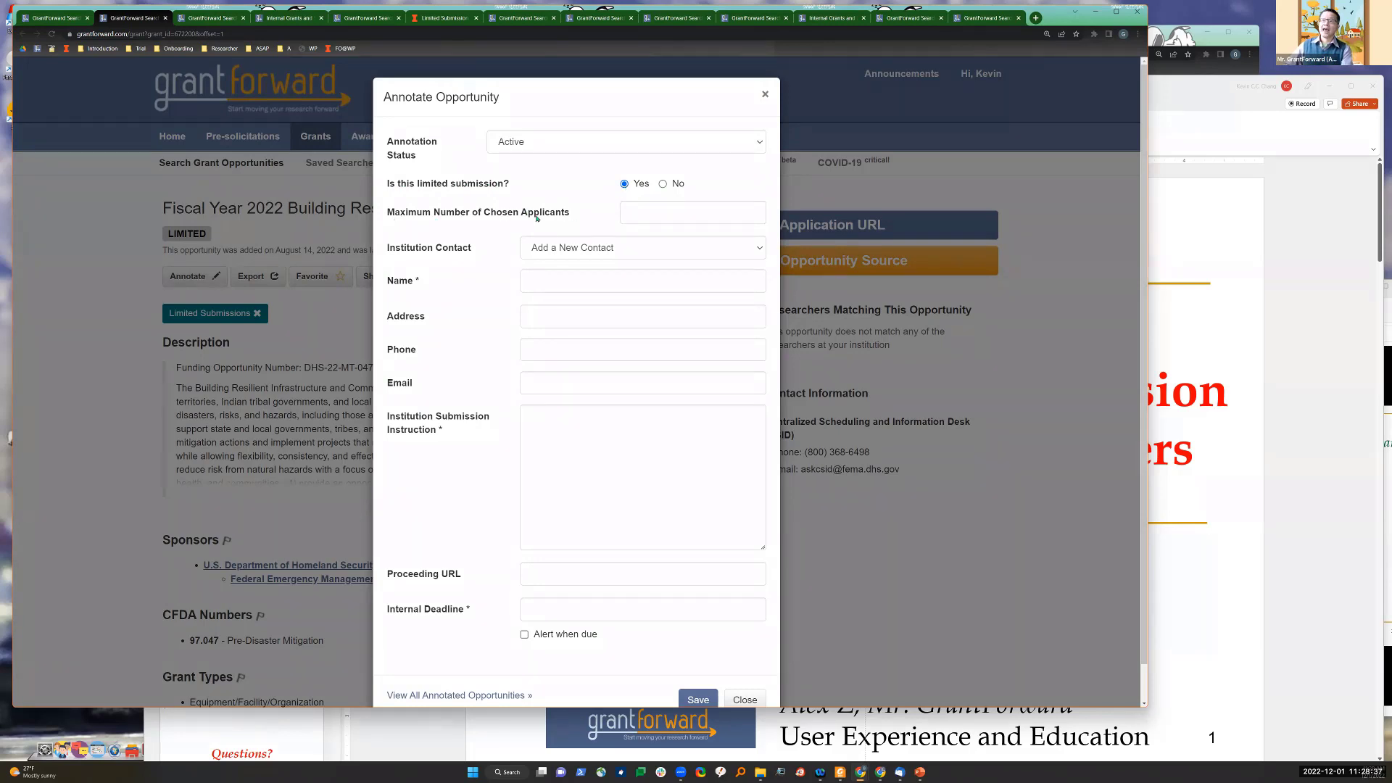
{"action": "scroll", "coordinate": [725, 616], "scroll_direction": "down", "scroll_amount": 1}
{"action": "left_click", "coordinate": [744, 659]}
Step: Read the BRIC grant's Limited Submission Info section, including the maximum number of applicants per institution
{"action": "scroll", "coordinate": [426, 544], "scroll_direction": "down", "scroll_amount": 10}
{"action": "scroll", "coordinate": [417, 544], "scroll_direction": "down", "scroll_amount": 7}
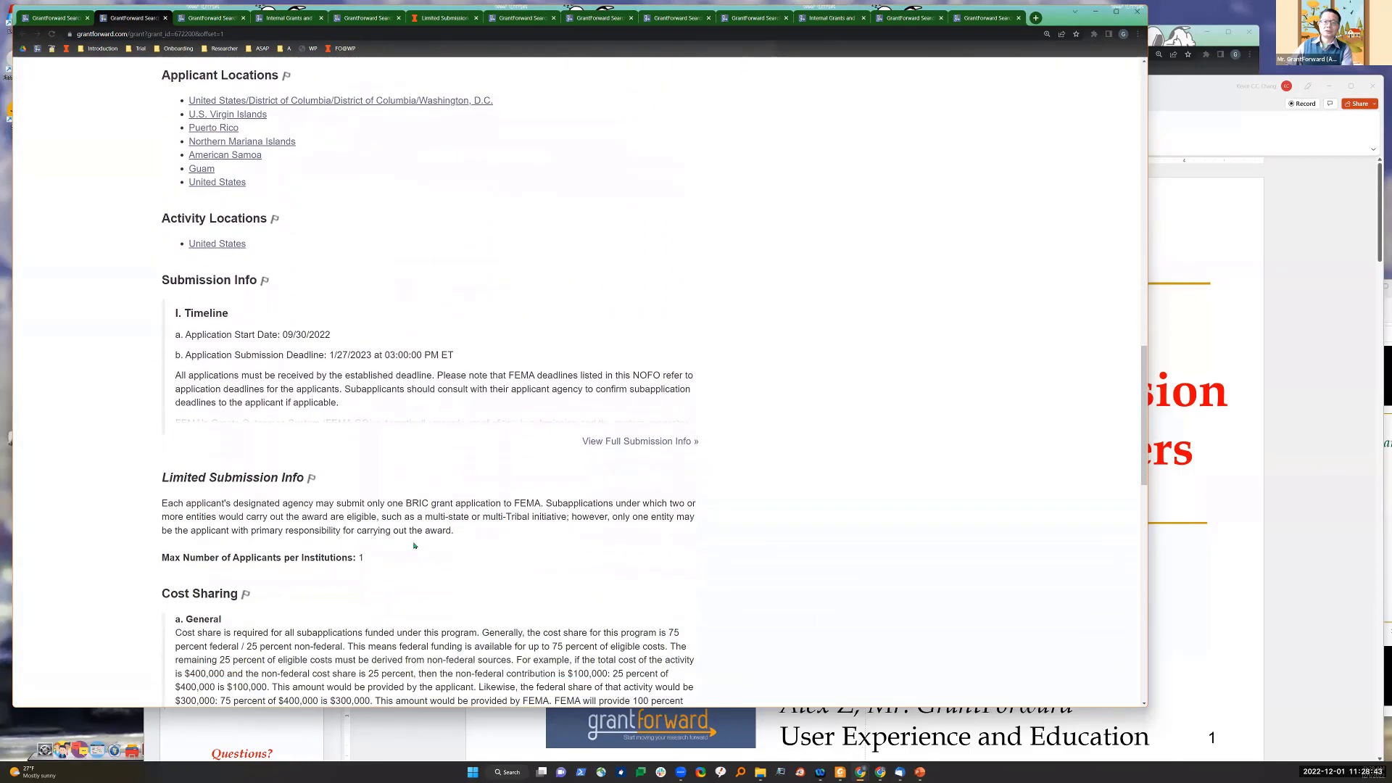
{"action": "left_click_drag", "start_coordinate": [170, 515], "coordinate": [353, 515]}
{"action": "left_click", "coordinate": [440, 529]}
{"action": "left_click_drag", "start_coordinate": [378, 503], "coordinate": [446, 503]}
{"action": "left_click", "coordinate": [402, 510]}
{"action": "scroll", "coordinate": [410, 493], "scroll_direction": "up", "scroll_amount": 8}
{"action": "scroll", "coordinate": [413, 481], "scroll_direction": "up", "scroll_amount": 9}
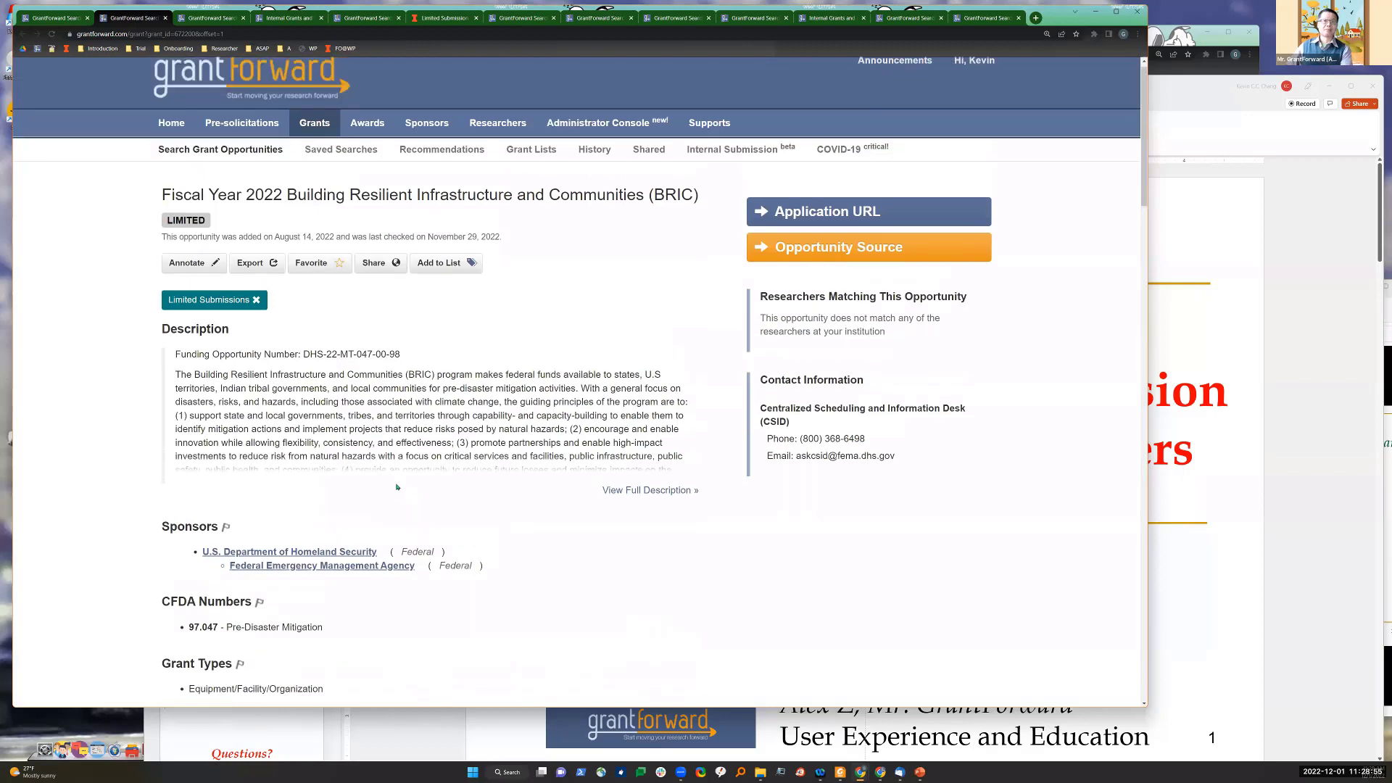
Step: Begin annotating the BRIC grant with a maximum of 1 chosen applicant and the Office Of Sponsored Programs associate director as institution contact
{"action": "scroll", "coordinate": [396, 485], "scroll_direction": "down", "scroll_amount": 1}
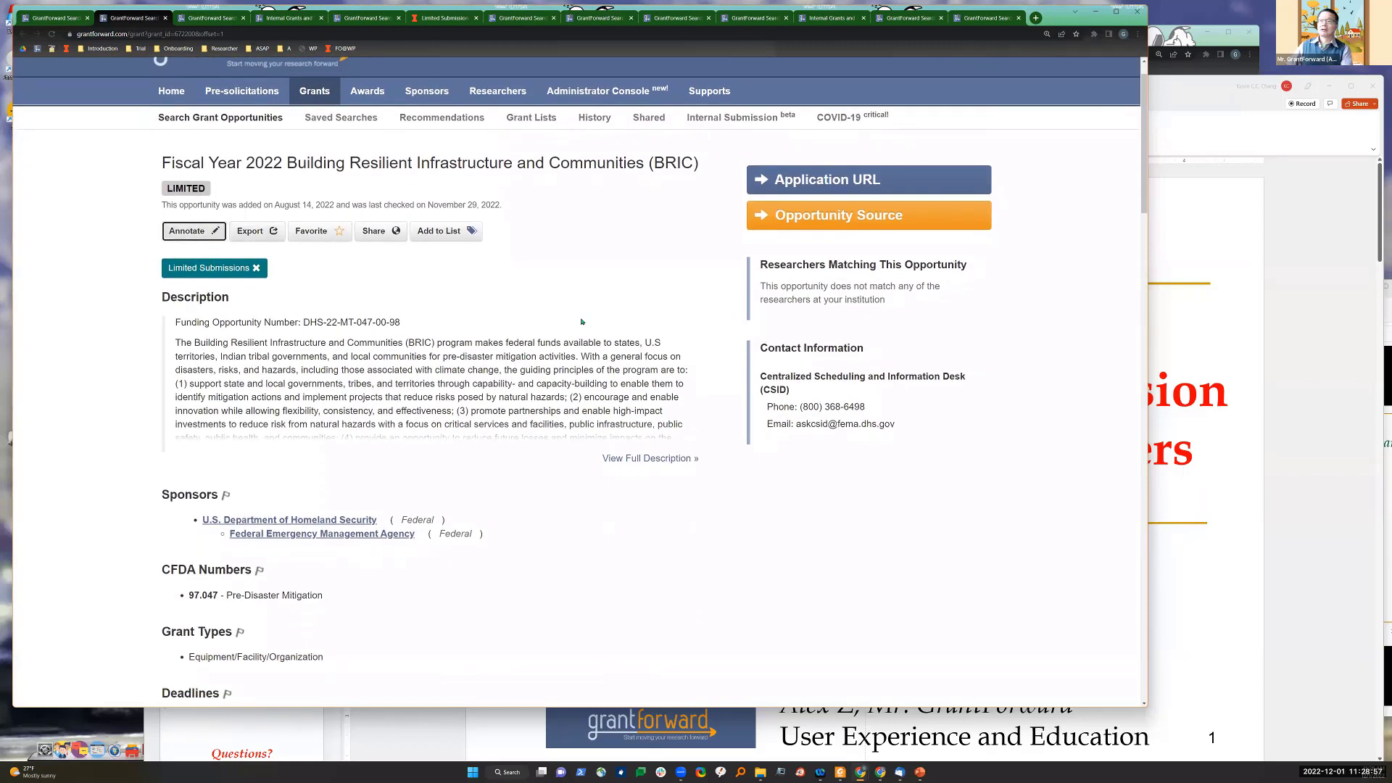
{"action": "key", "text": "Return"}
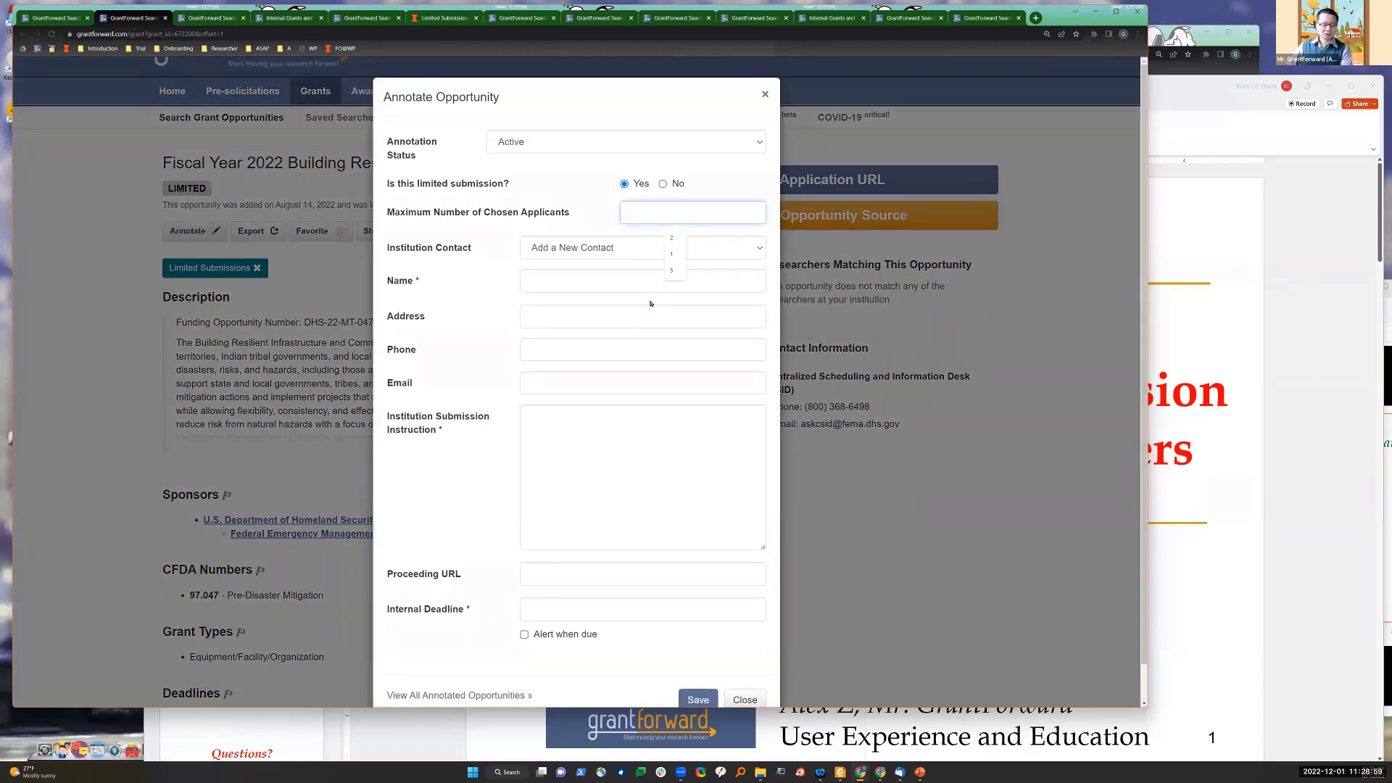
{"action": "type", "text": "1"}
{"action": "left_click", "coordinate": [591, 248]}
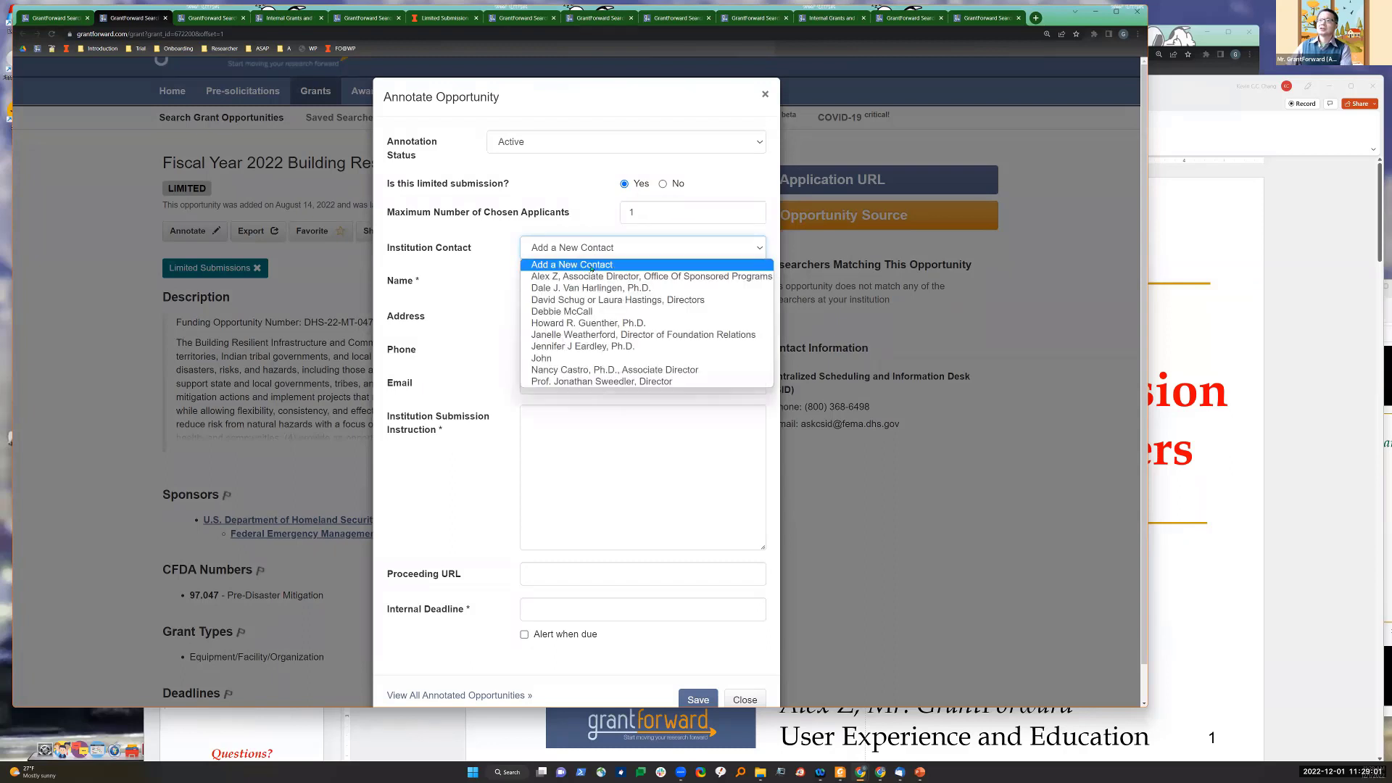
{"action": "left_click", "coordinate": [569, 277]}
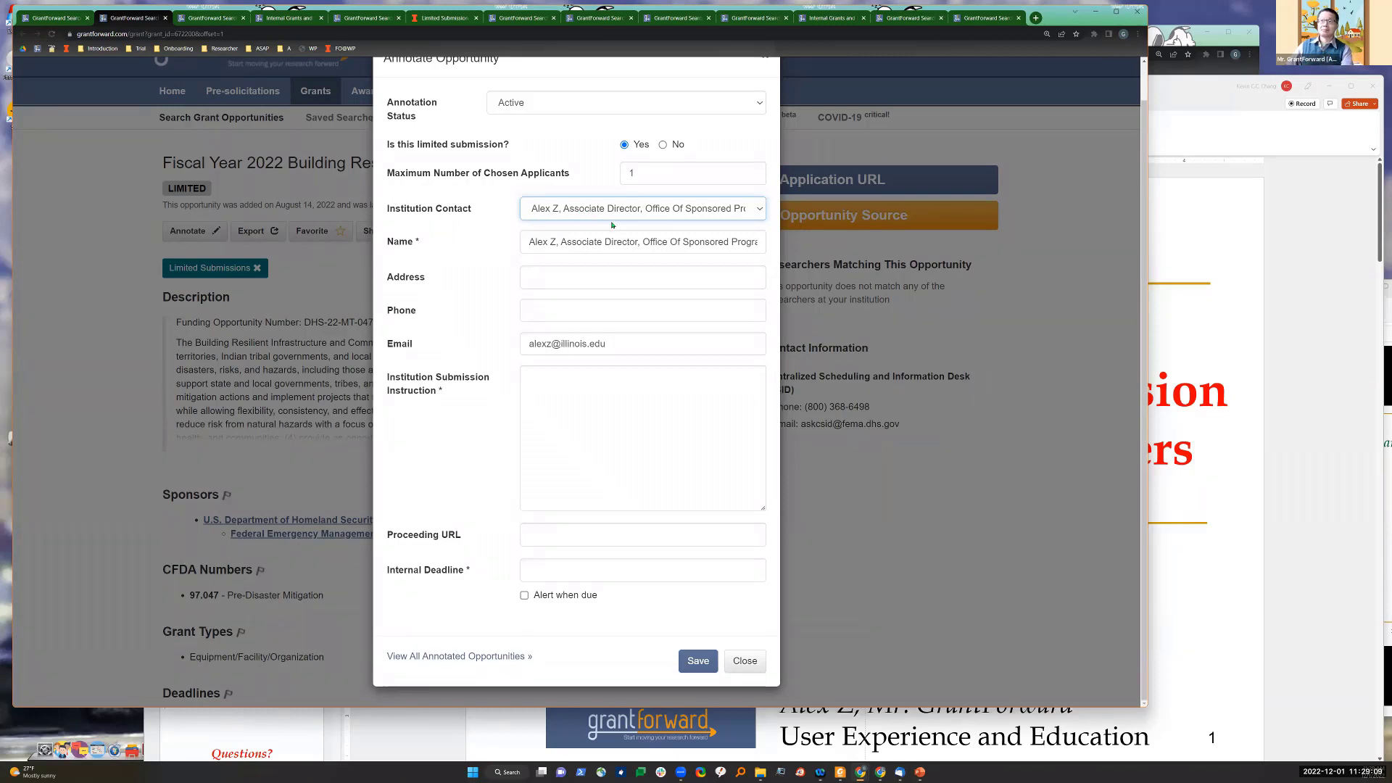
Step: Look over the blank fields for adding a new institution contact, and reselect the Office Of Sponsored Programs associate director
{"action": "left_click", "coordinate": [640, 209]}
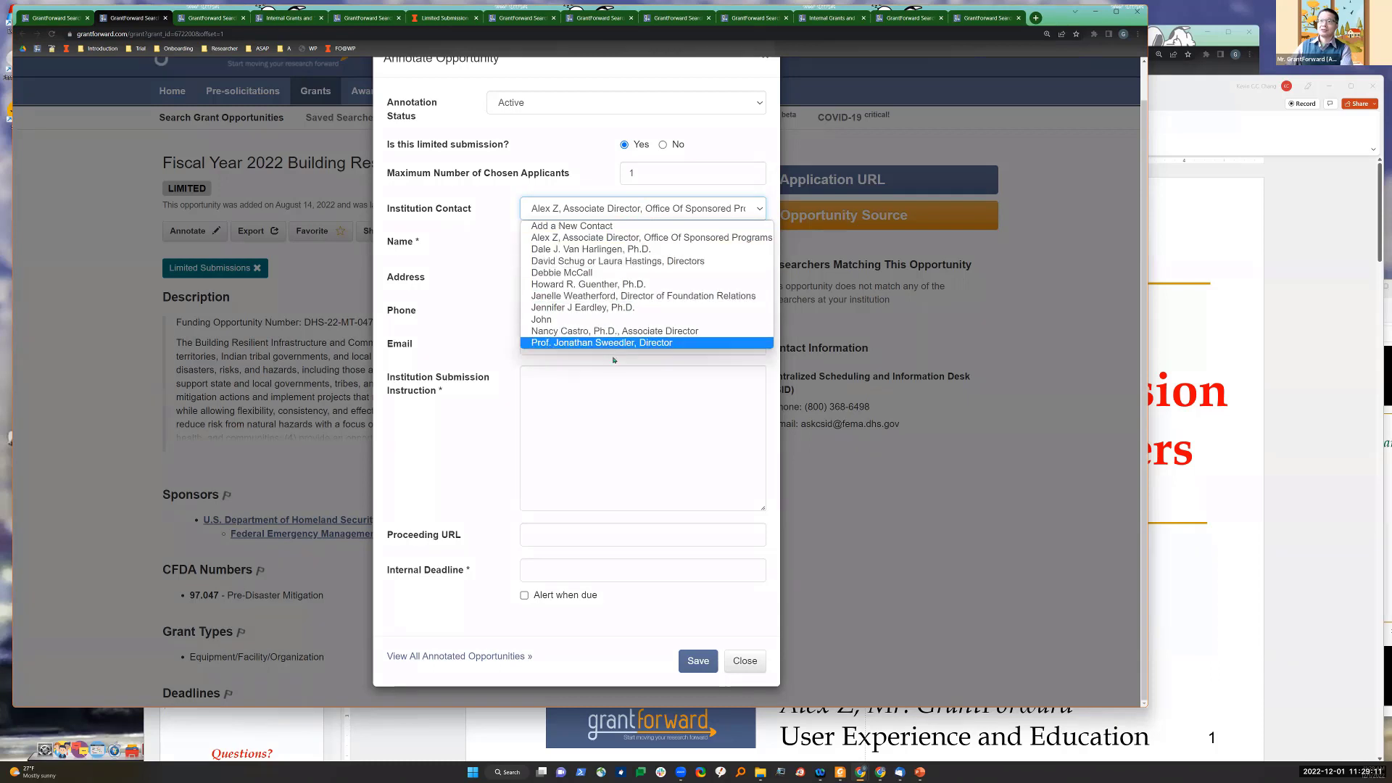
{"action": "left_click", "coordinate": [609, 226]}
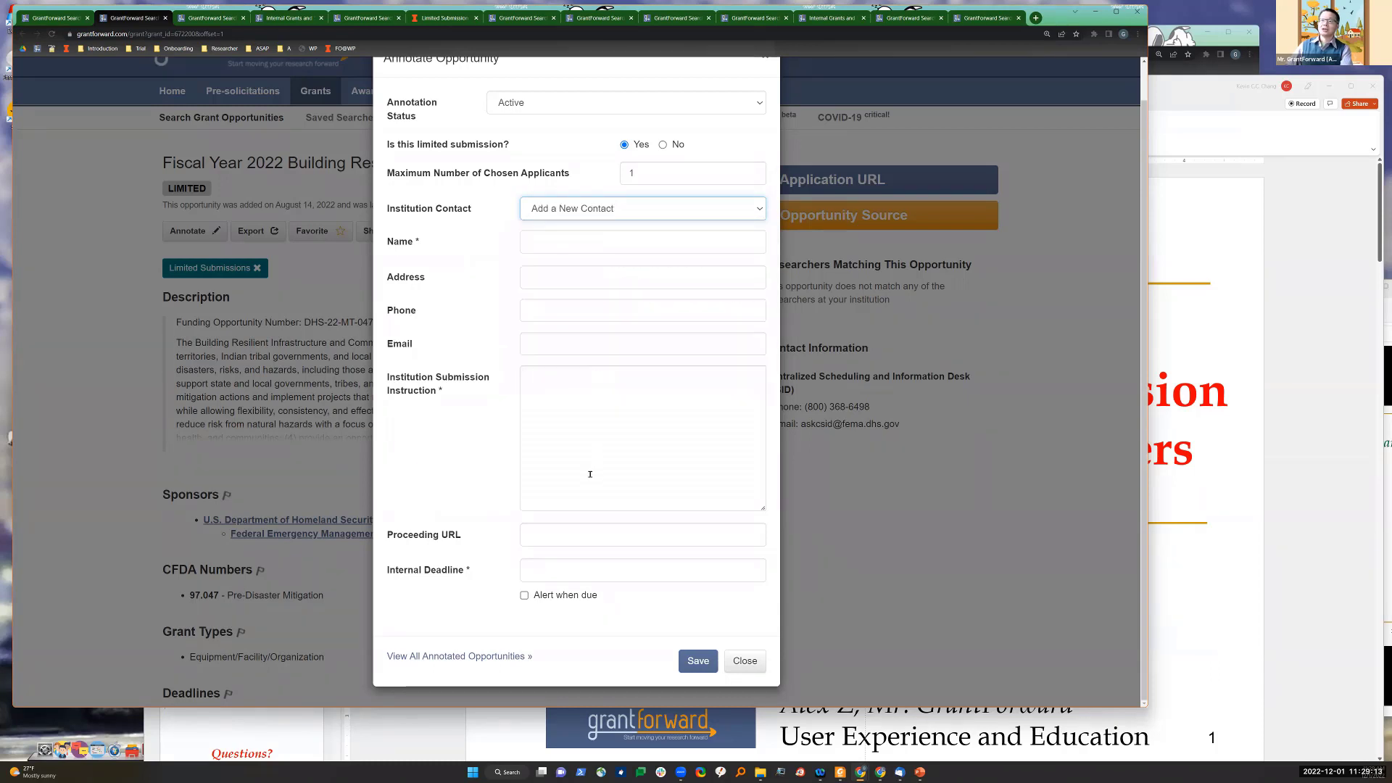
{"action": "left_click", "coordinate": [585, 237]}
{"action": "left_click", "coordinate": [545, 280]}
{"action": "left_click", "coordinate": [545, 246]}
{"action": "key", "text": "Tab"}
{"action": "key", "text": "Tab"}
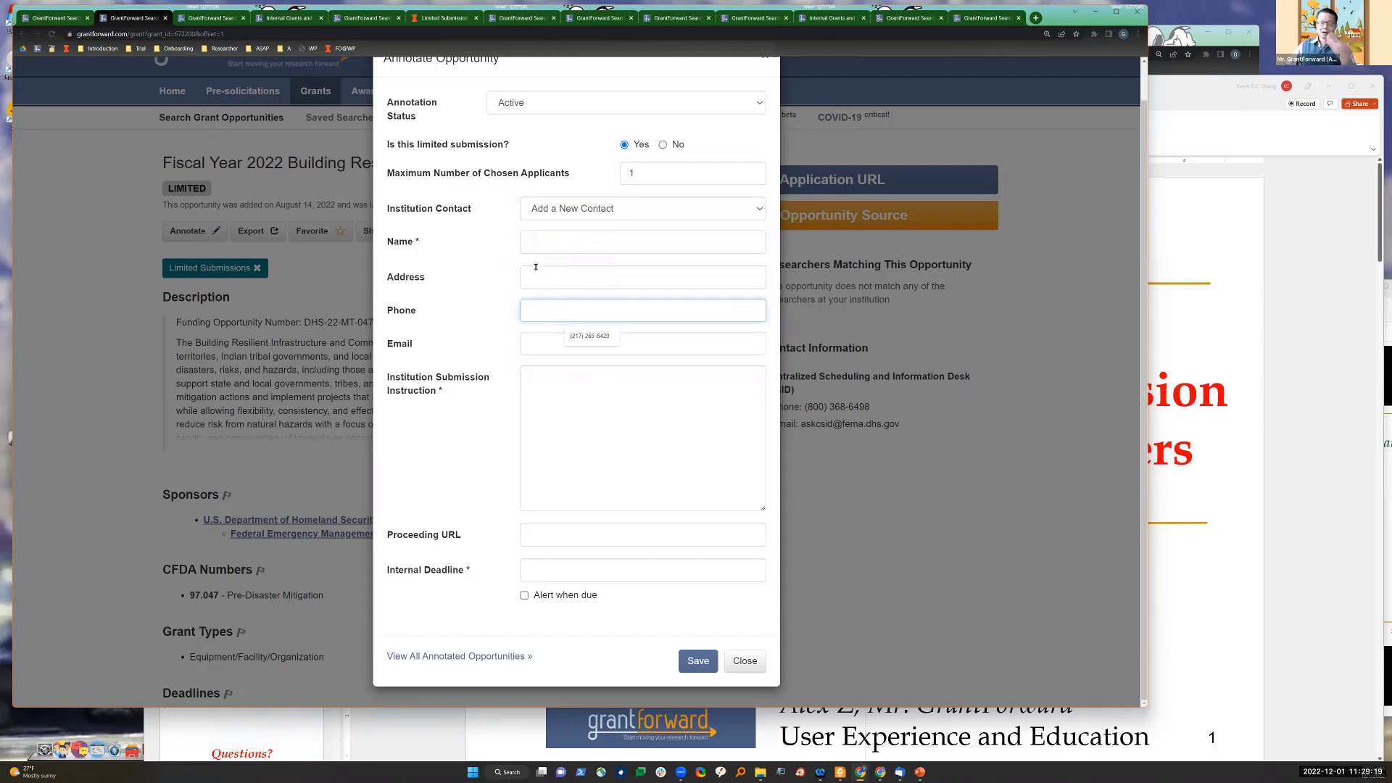
{"action": "left_click", "coordinate": [566, 208]}
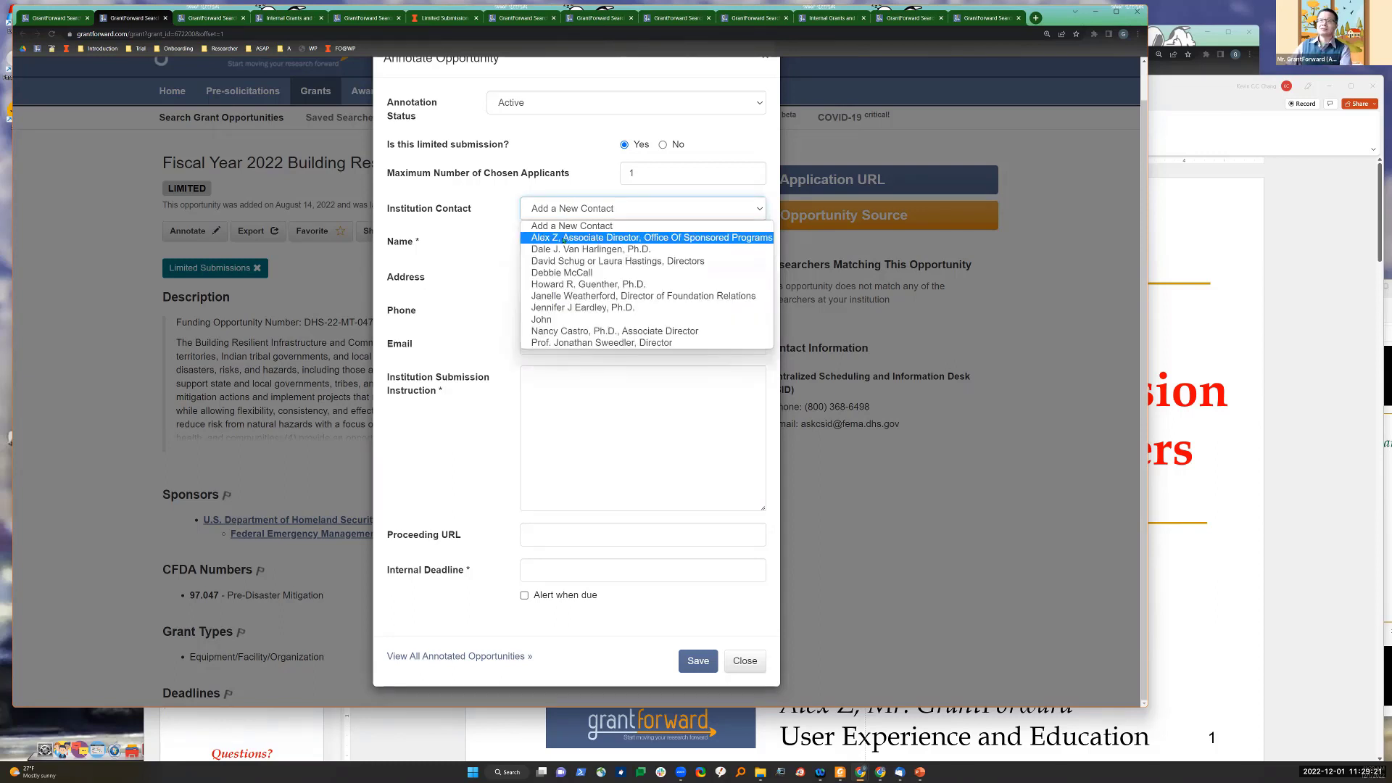
{"action": "left_click", "coordinate": [564, 237]}
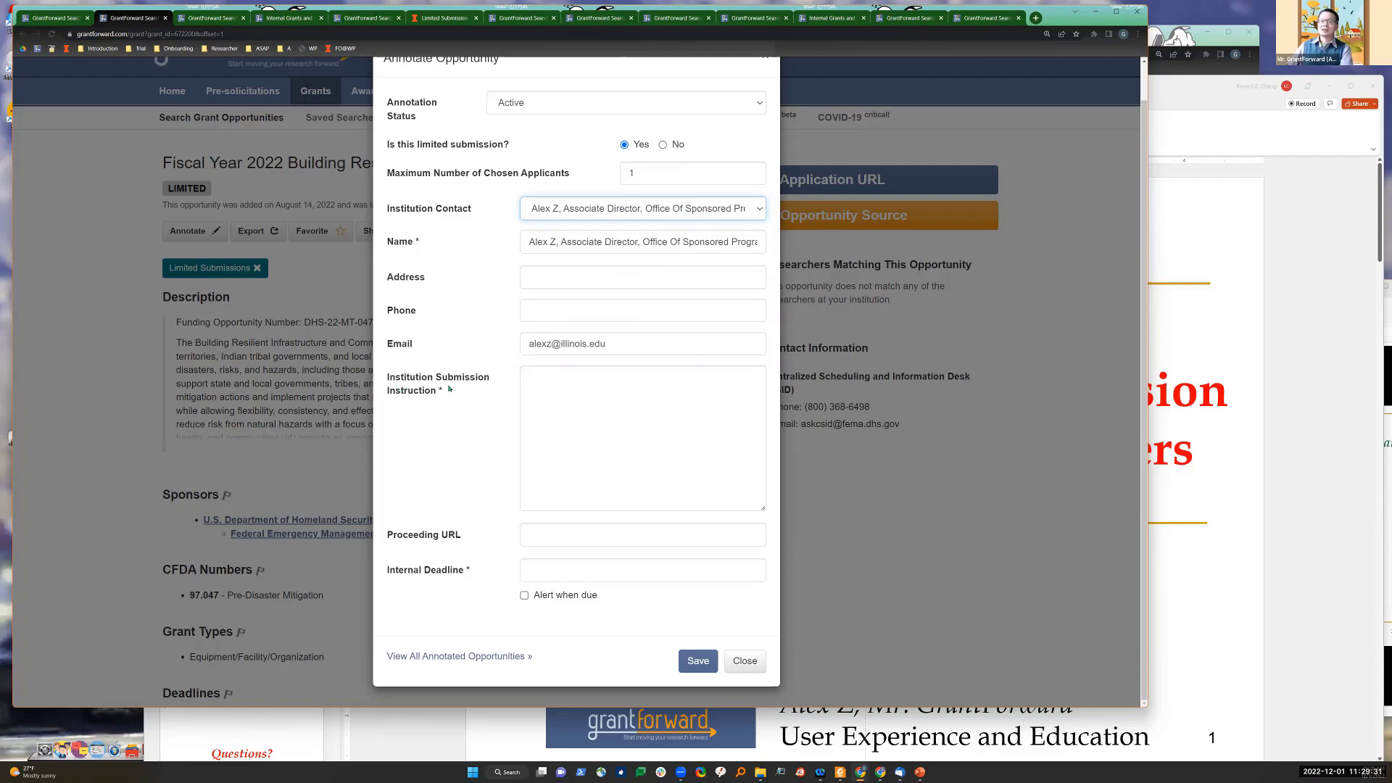
Step: Start the institution submission instruction with the line "Must submit a proposal in English."
{"action": "left_click", "coordinate": [566, 394]}
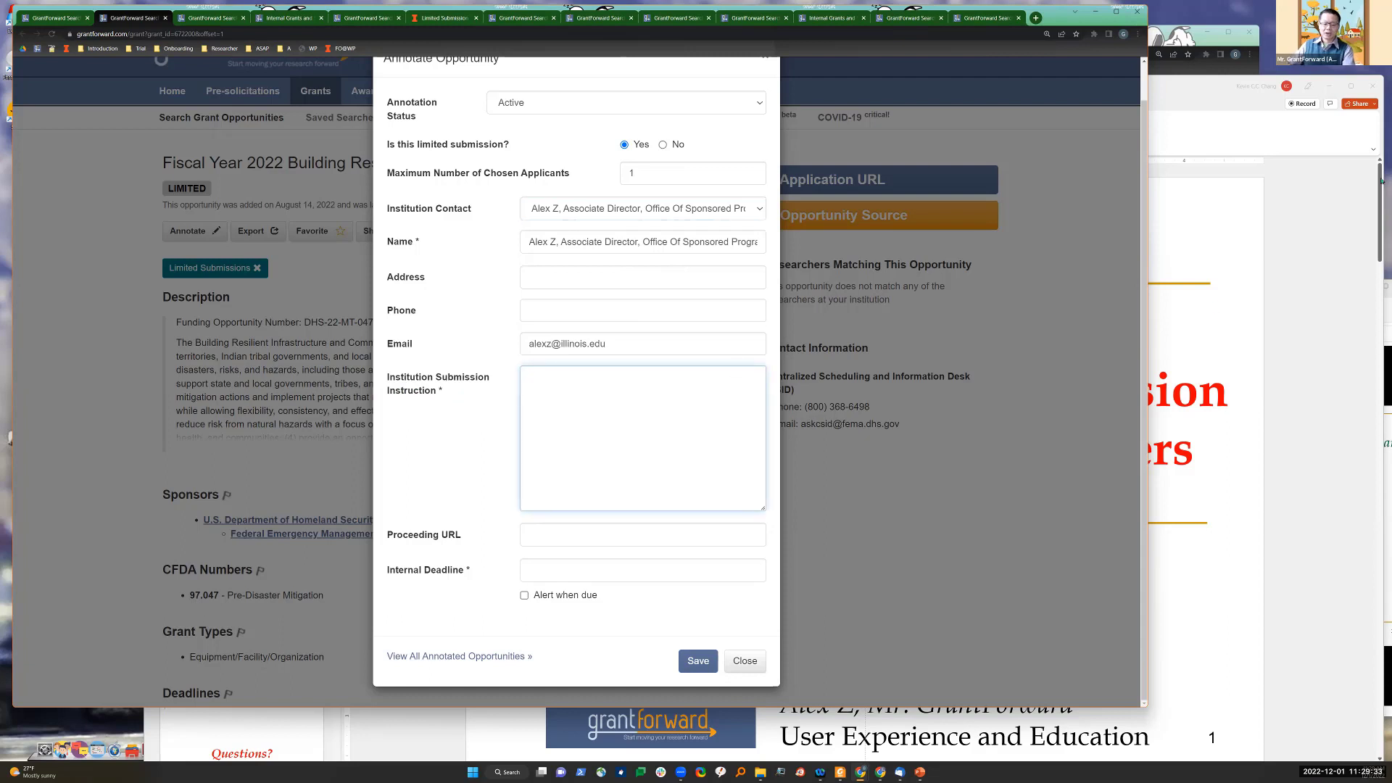
{"action": "type", "text": "Must "}
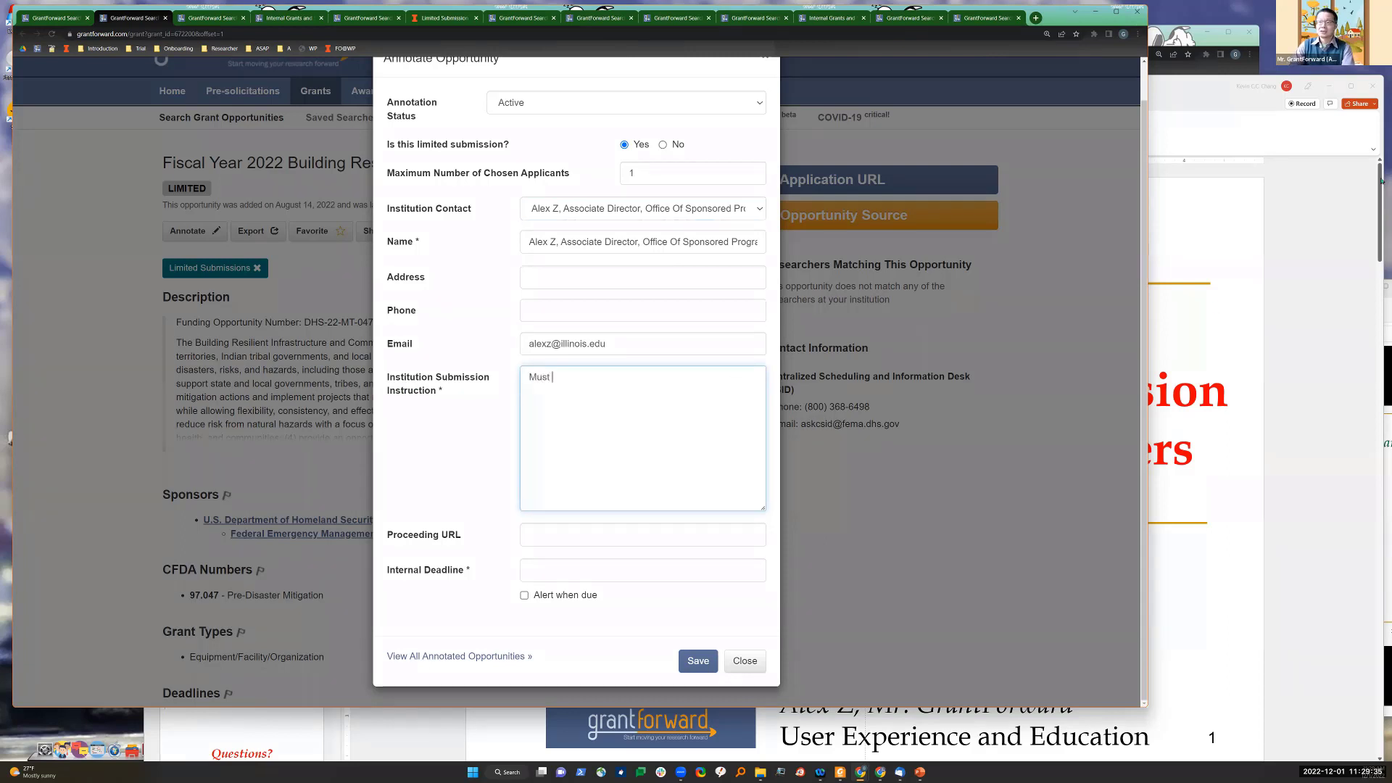
{"action": "type", "text": "submit a pro"}
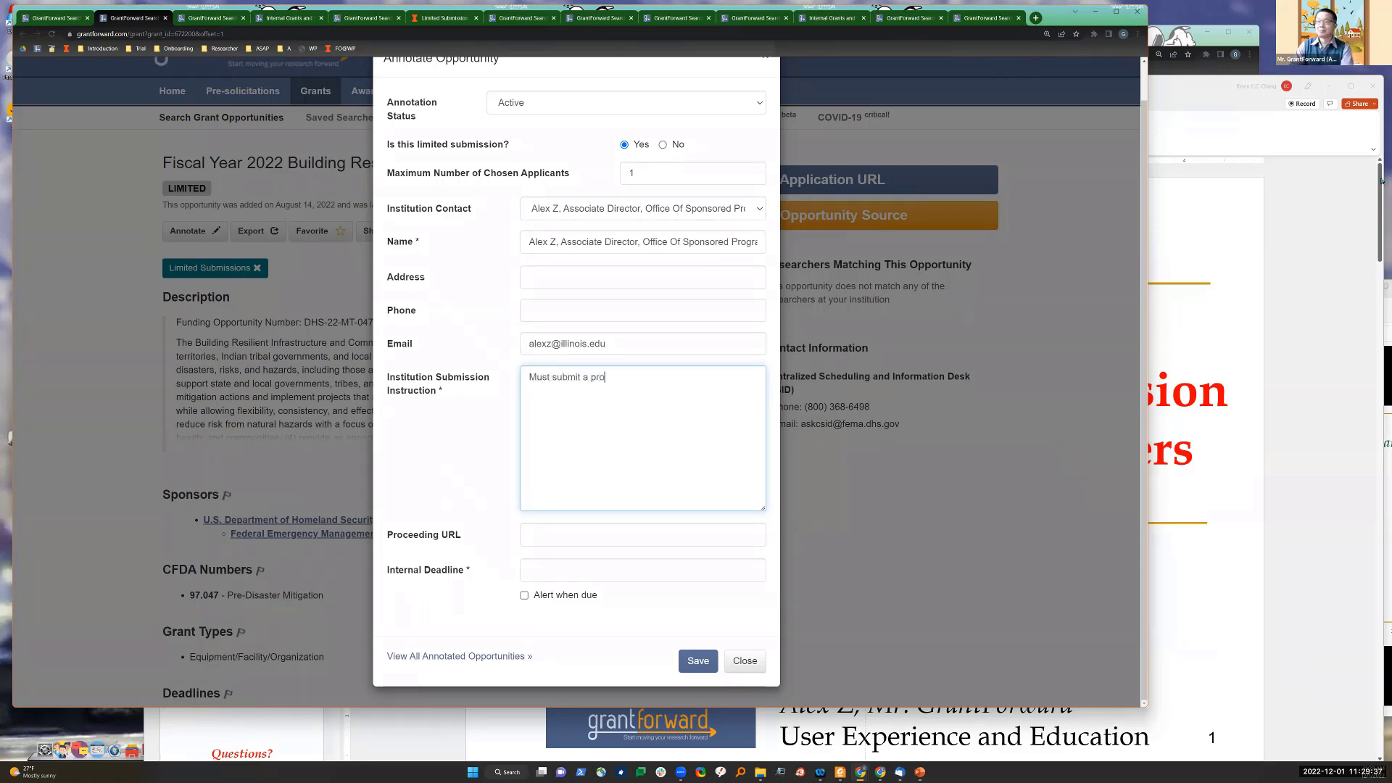
{"action": "type", "text": "posal in English."}
{"action": "key", "text": "Return"}
Step: Add a second line to the institution submission instruction: "3-page PDF describing objectives and team and plan."
{"action": "type", "text": "3-page"}
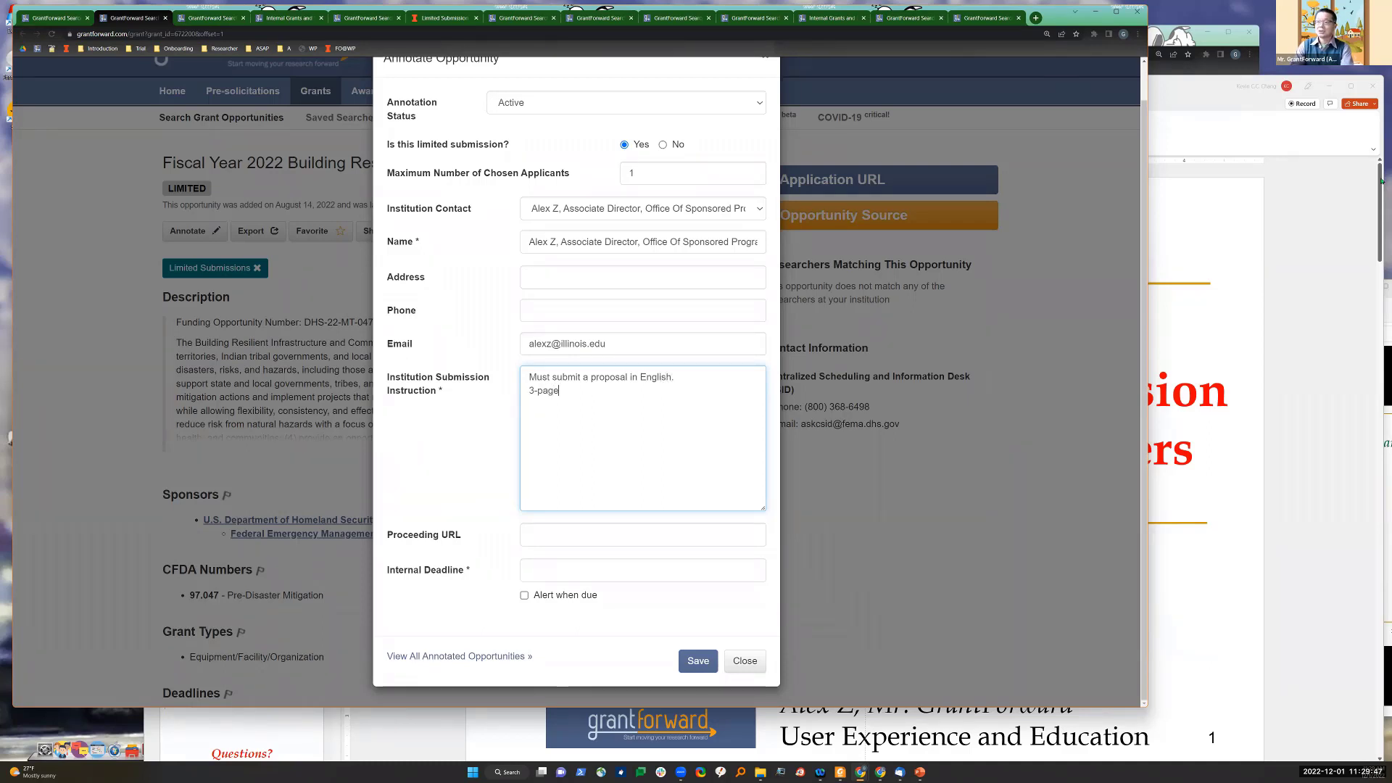
{"action": "type", "text": " PDF "}
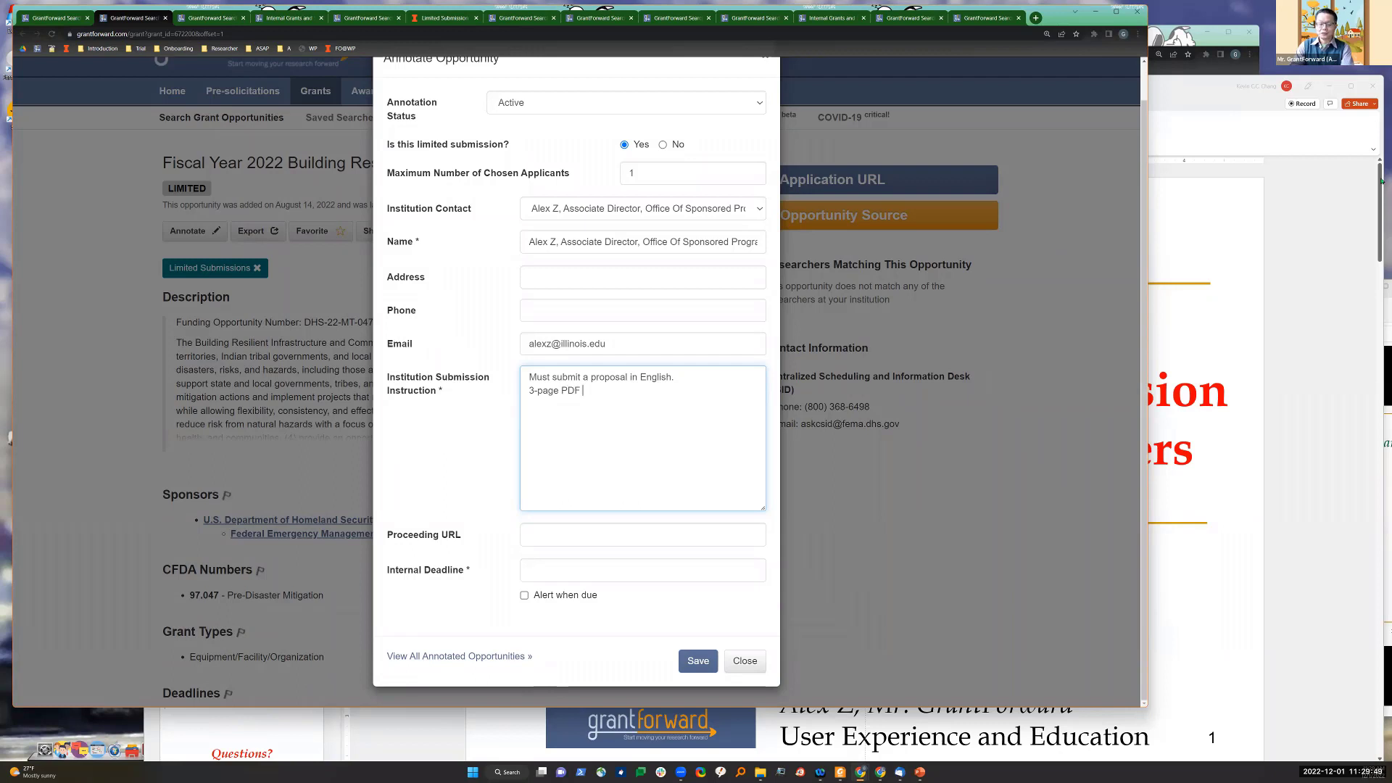
{"action": "type", "text": "descirivin"}
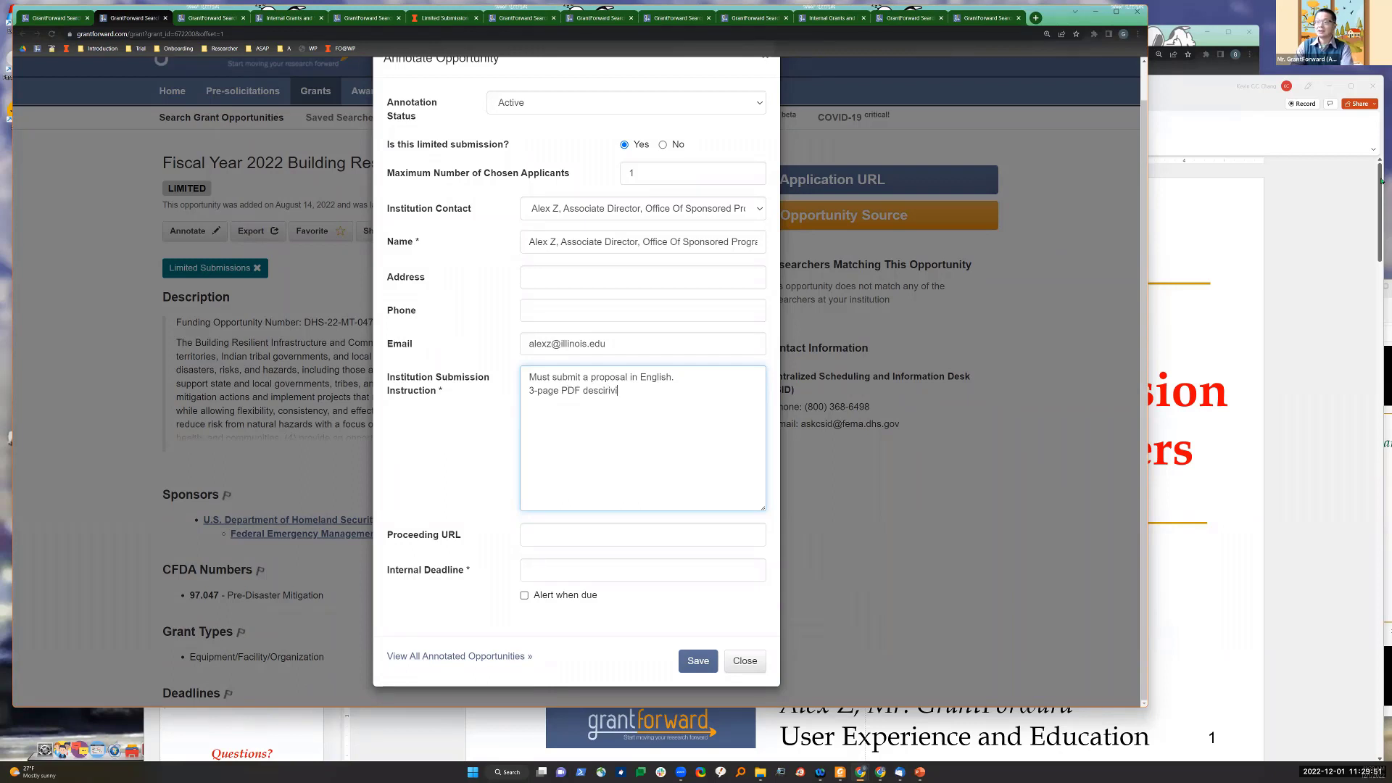
{"action": "key", "text": "BackSpace"}
{"action": "key", "text": "BackSpace"}
{"action": "key", "text": "BackSpace"}
{"action": "type", "text": "bing"}
{"action": "key", "text": "BackSpace"}
{"action": "key", "text": "BackSpace"}
{"action": "key", "text": "BackSpace"}
{"action": "type", "text": "ing"}
{"action": "key", "text": "BackSpace"}
{"action": "key", "text": "BackSpace"}
{"action": "key", "text": "BackSpace"}
{"action": "key", "text": "BackSpace"}
{"action": "key", "text": "BackSpace"}
{"action": "key", "text": "BackSpace"}
{"action": "key", "text": "BackSpace"}
{"action": "type", "text": "bing o"}
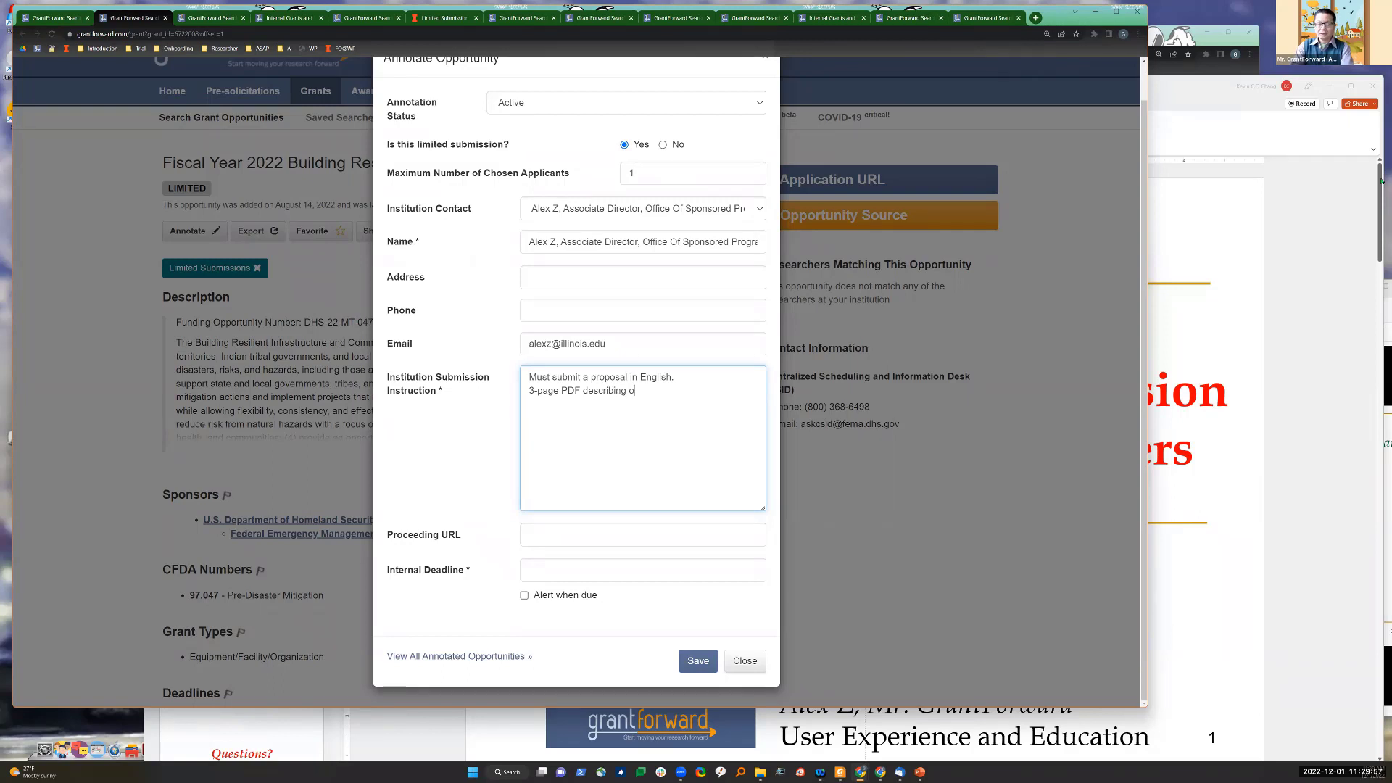
{"action": "type", "text": "bjectives an d"}
{"action": "key", "text": "BackSpace"}
{"action": "key", "text": "BackSpace"}
{"action": "type", "text": "d team"}
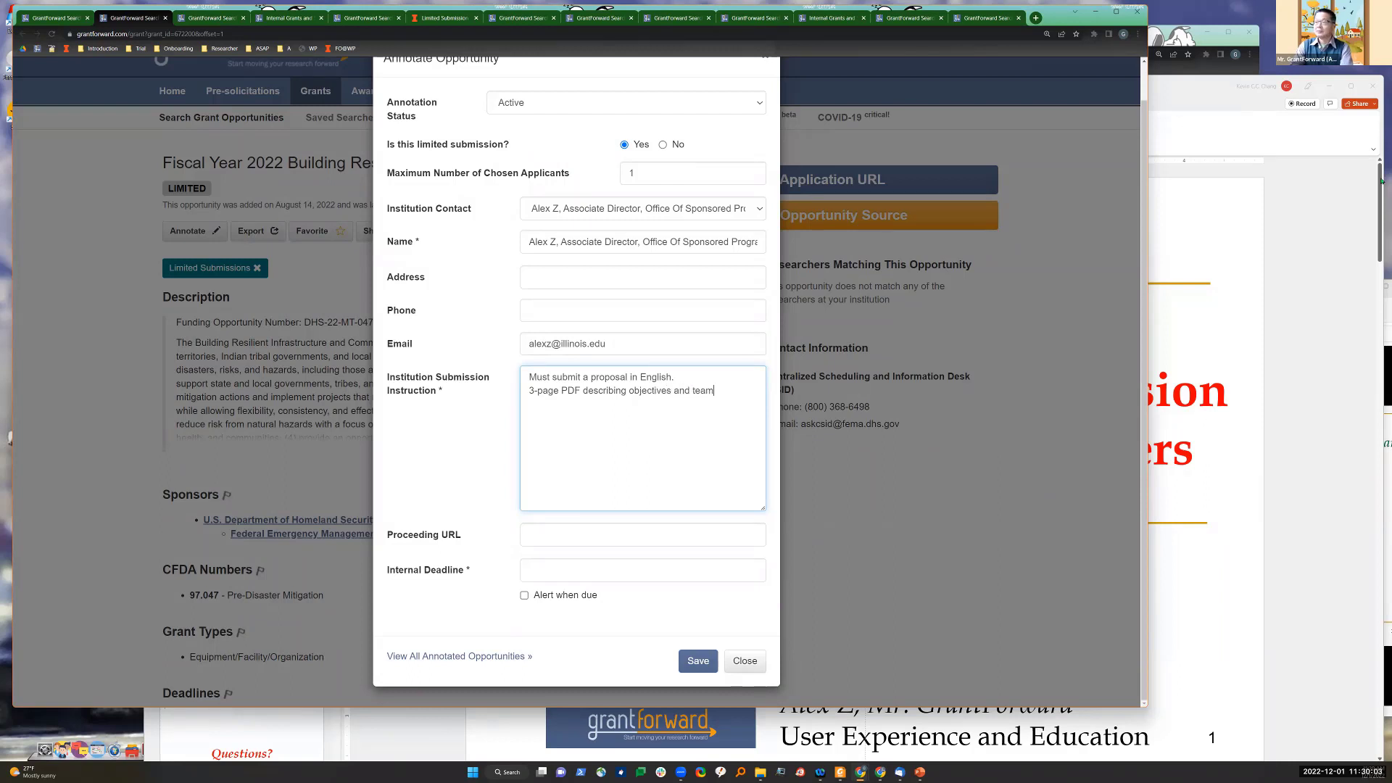
{"action": "type", "text": " and plan."}
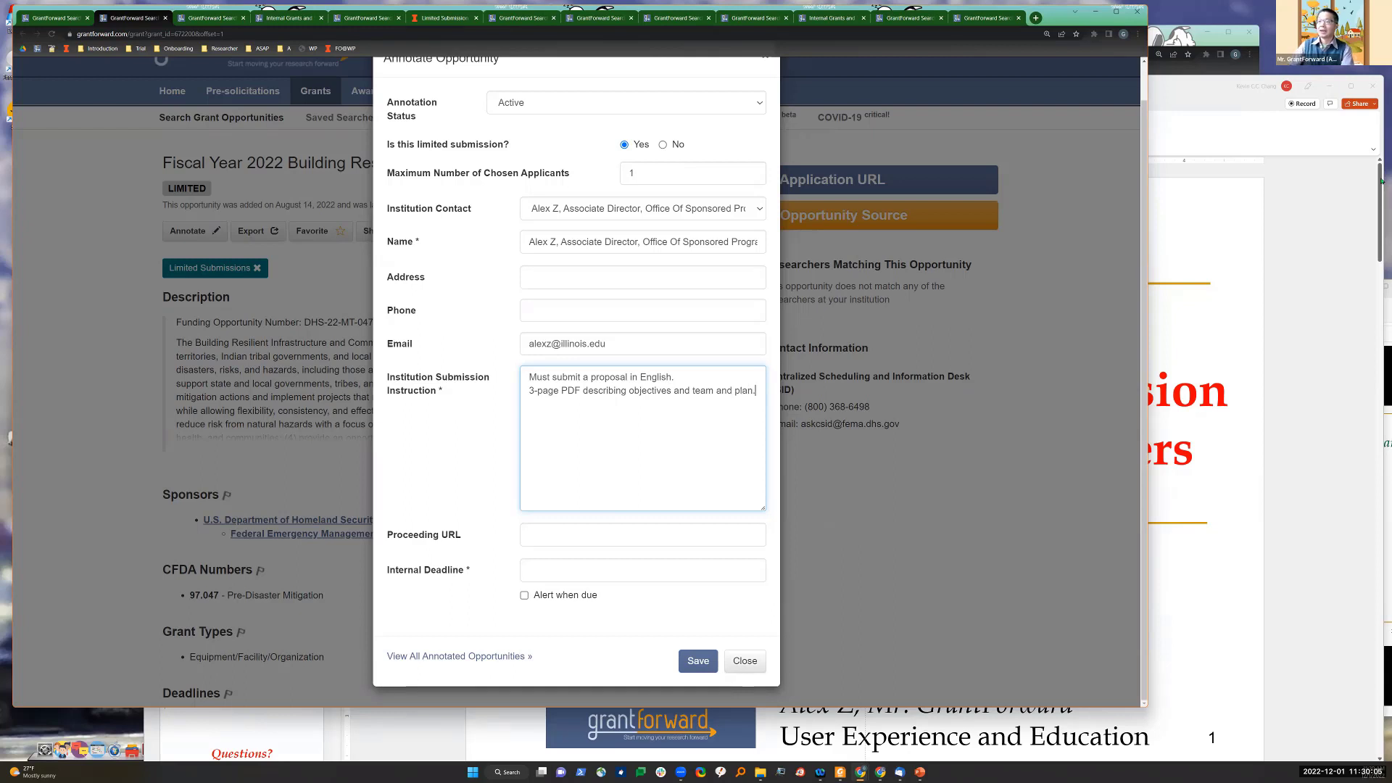
{"action": "left_click_drag", "start_coordinate": [761, 390], "coordinate": [516, 372]}
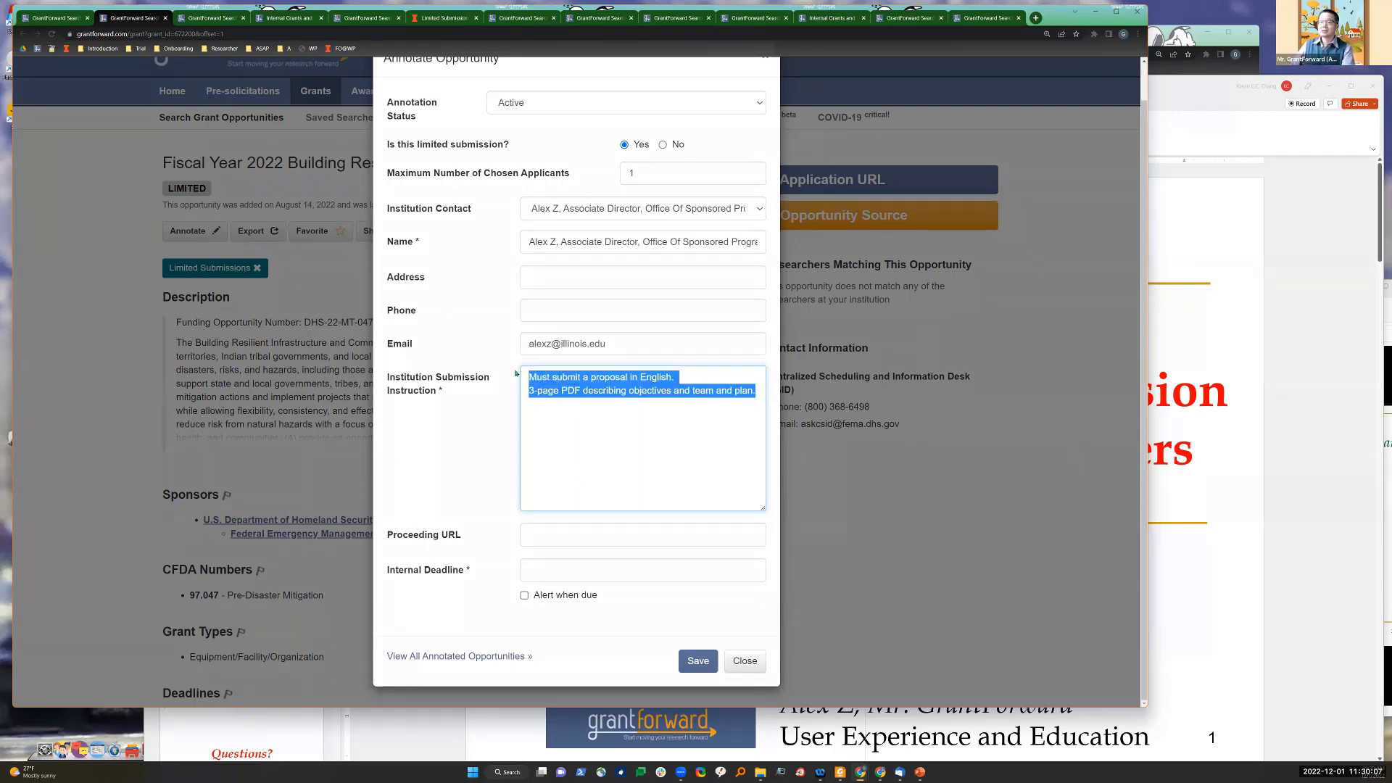
{"action": "left_click", "coordinate": [444, 456]}
{"action": "left_click", "coordinate": [542, 530]}
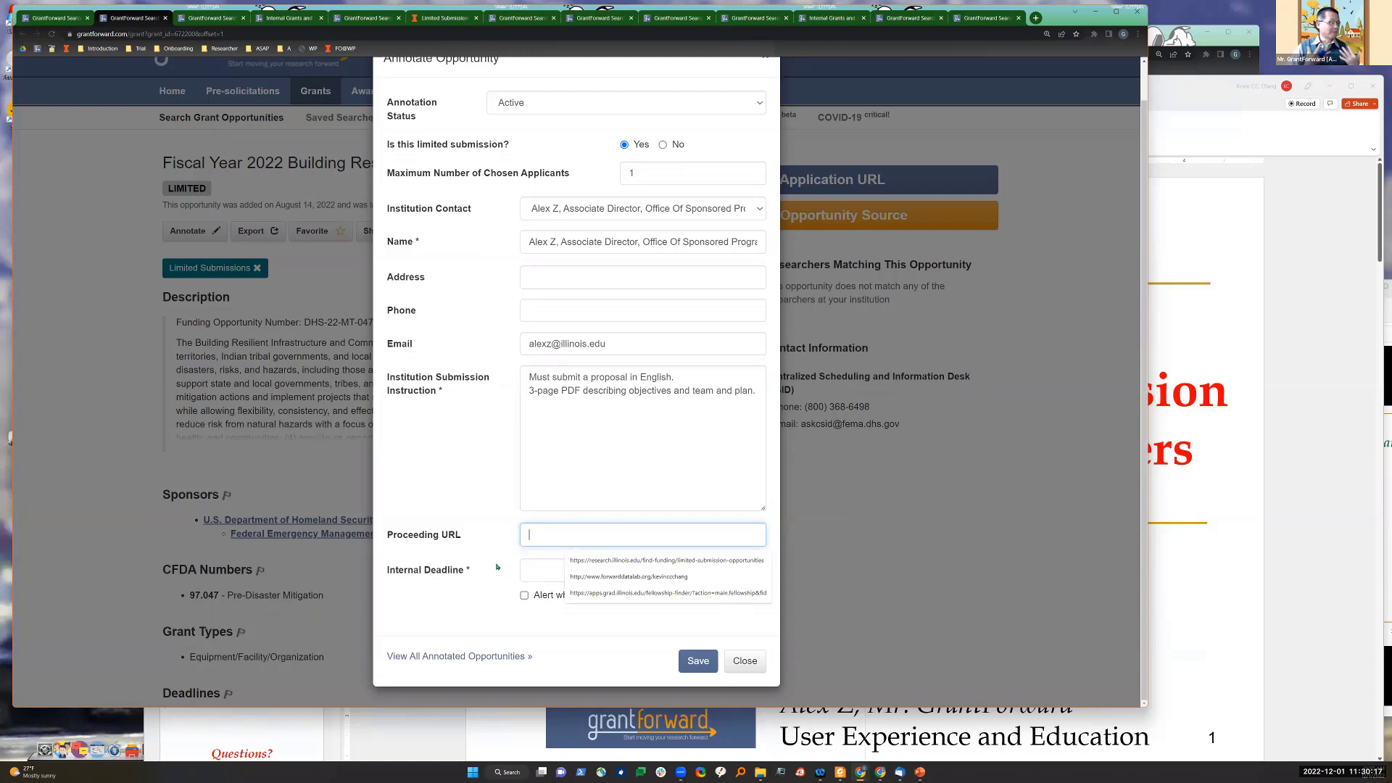
{"action": "left_click", "coordinate": [580, 561]}
{"action": "double_click", "coordinate": [554, 536]}
{"action": "triple_click", "coordinate": [525, 536]}
{"action": "left_click", "coordinate": [781, 531]}
Step: Copy the proceeding URL from the form and open it in a new tab of the other browser window to view its page
{"action": "left_click_drag", "start_coordinate": [1167, 39], "coordinate": [1182, 46]}
{"action": "key", "text": "ctrl+t"}
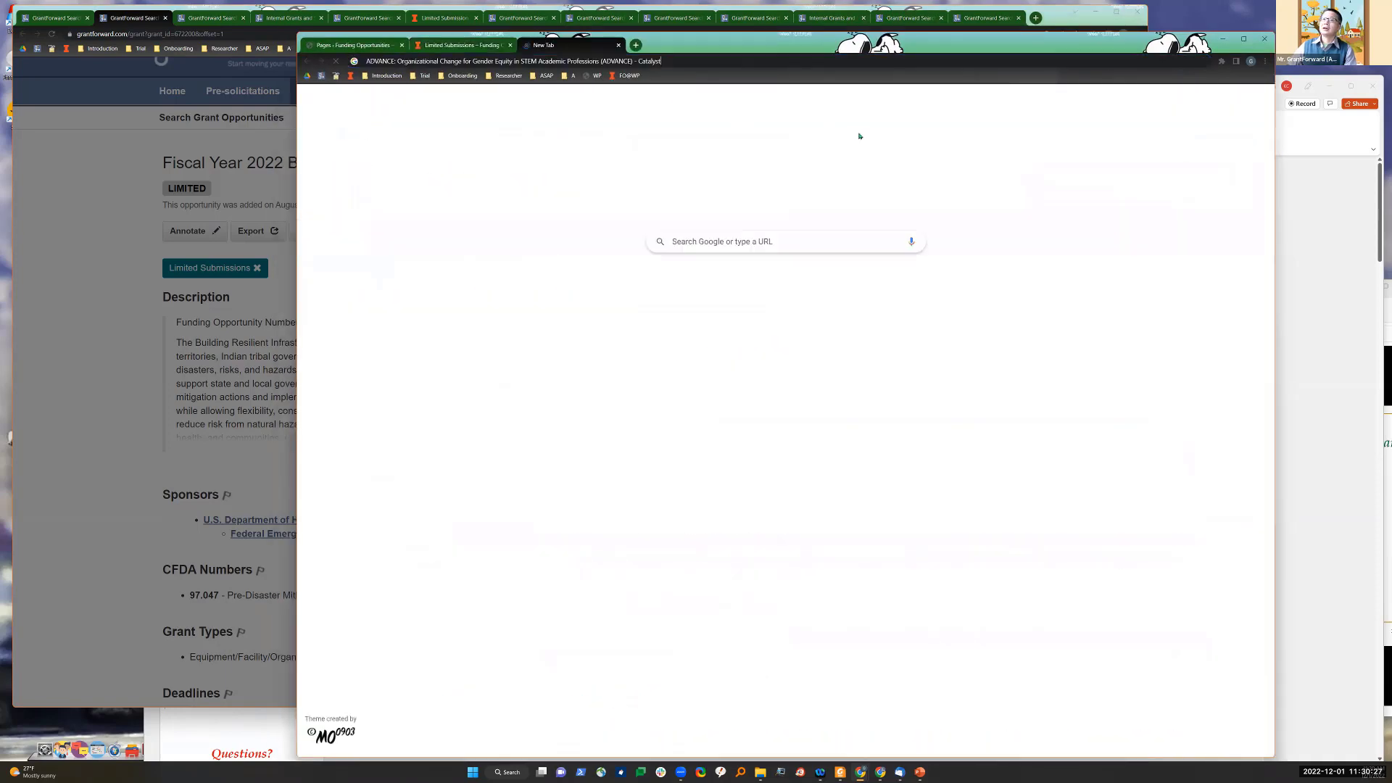
{"action": "left_click", "coordinate": [245, 561]}
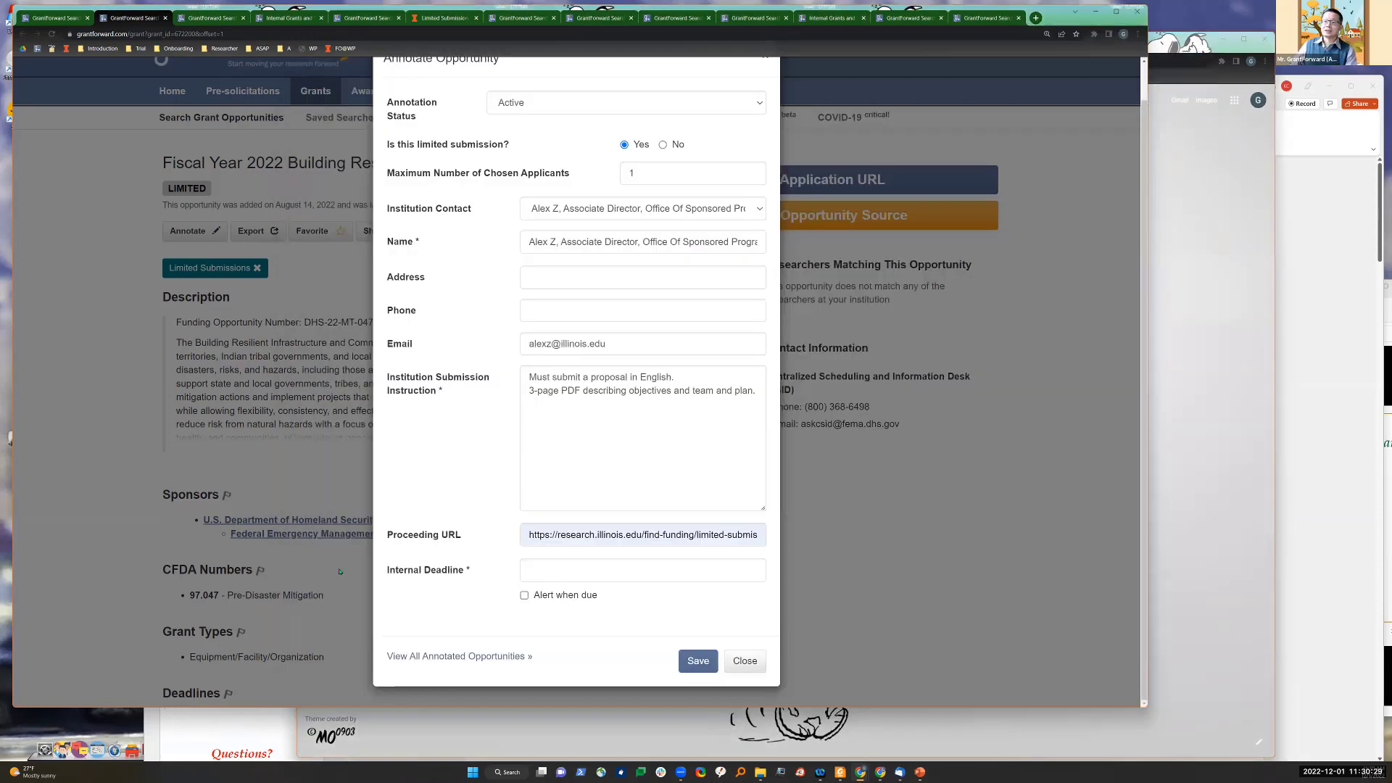
{"action": "double_click", "coordinate": [573, 532]}
{"action": "triple_click", "coordinate": [572, 533]}
{"action": "right_click", "coordinate": [572, 532]}
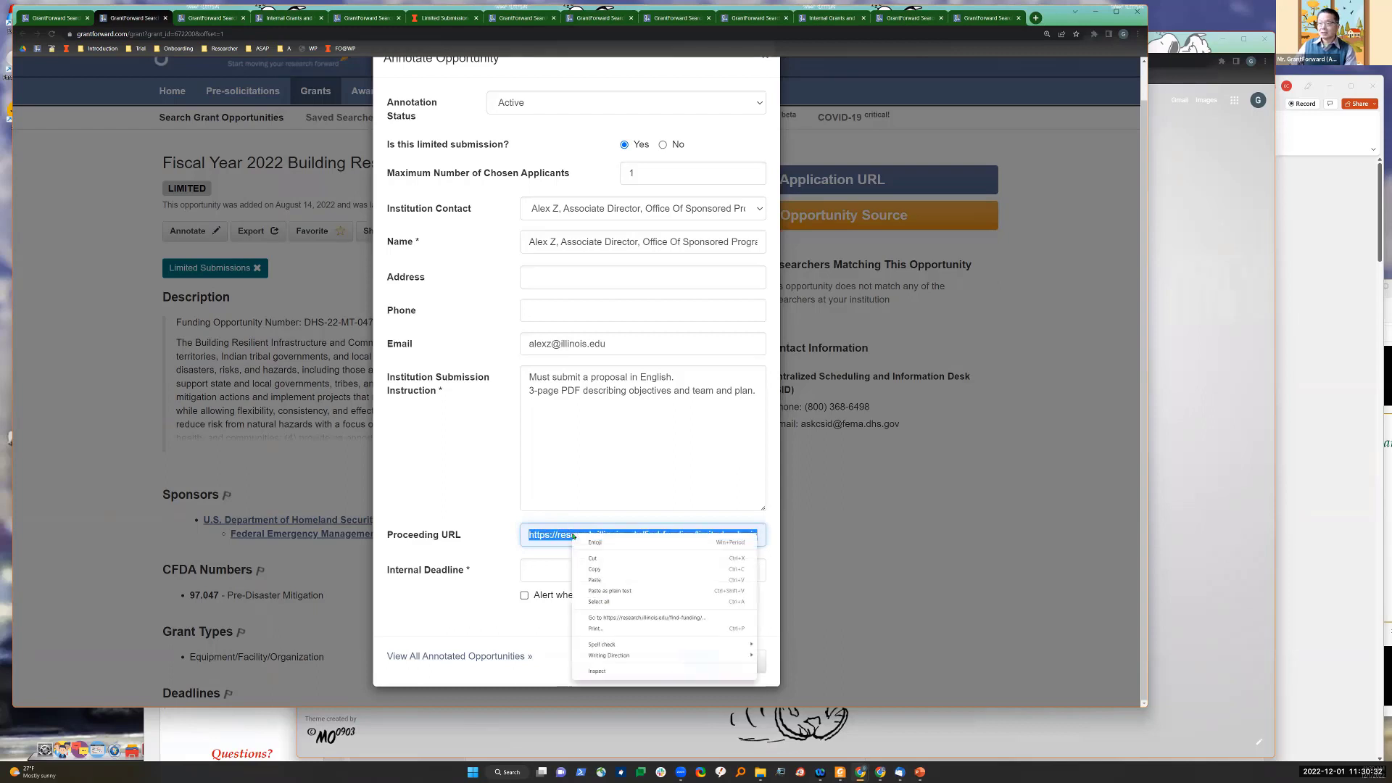
{"action": "left_click", "coordinate": [602, 577]}
{"action": "left_click", "coordinate": [1215, 415]}
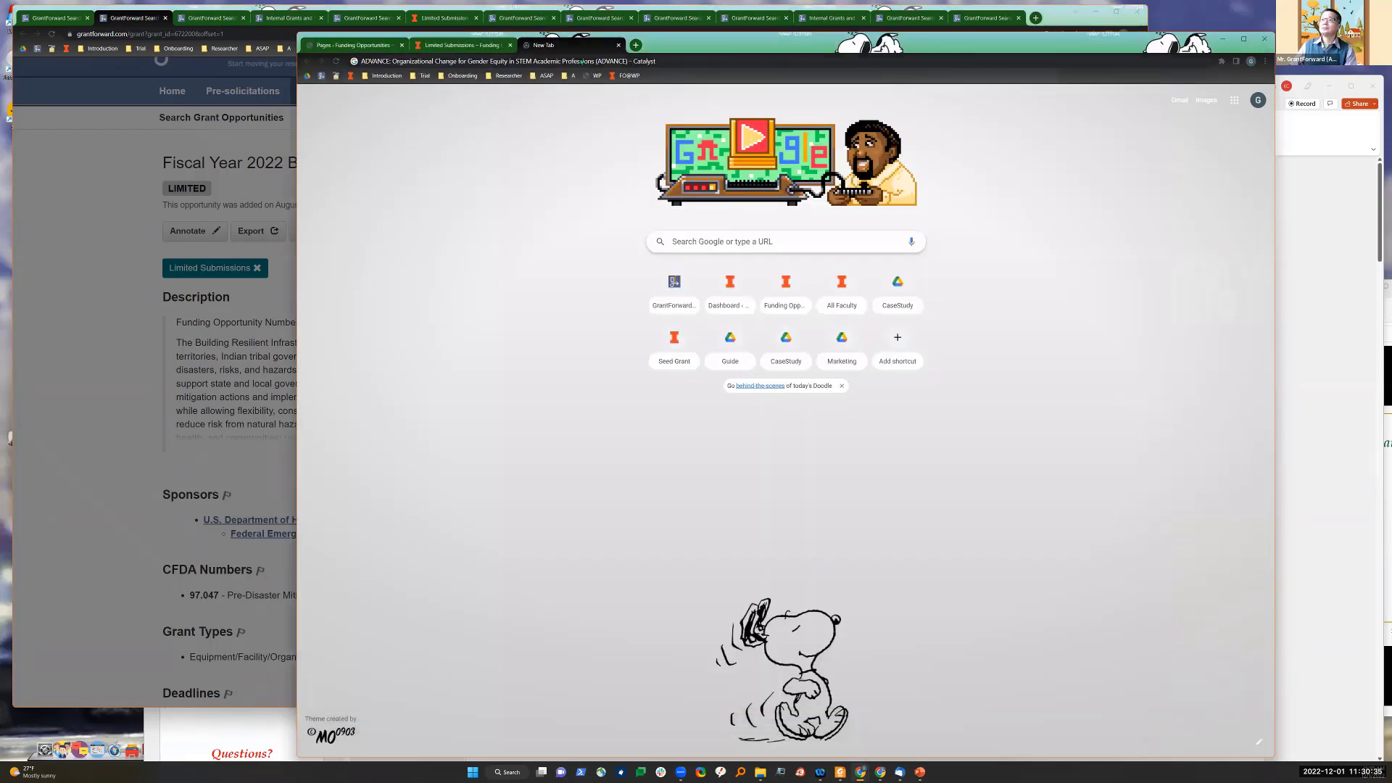
{"action": "left_click", "coordinate": [576, 61]}
{"action": "key", "text": "ctrl+v"}
{"action": "key", "text": "Return"}
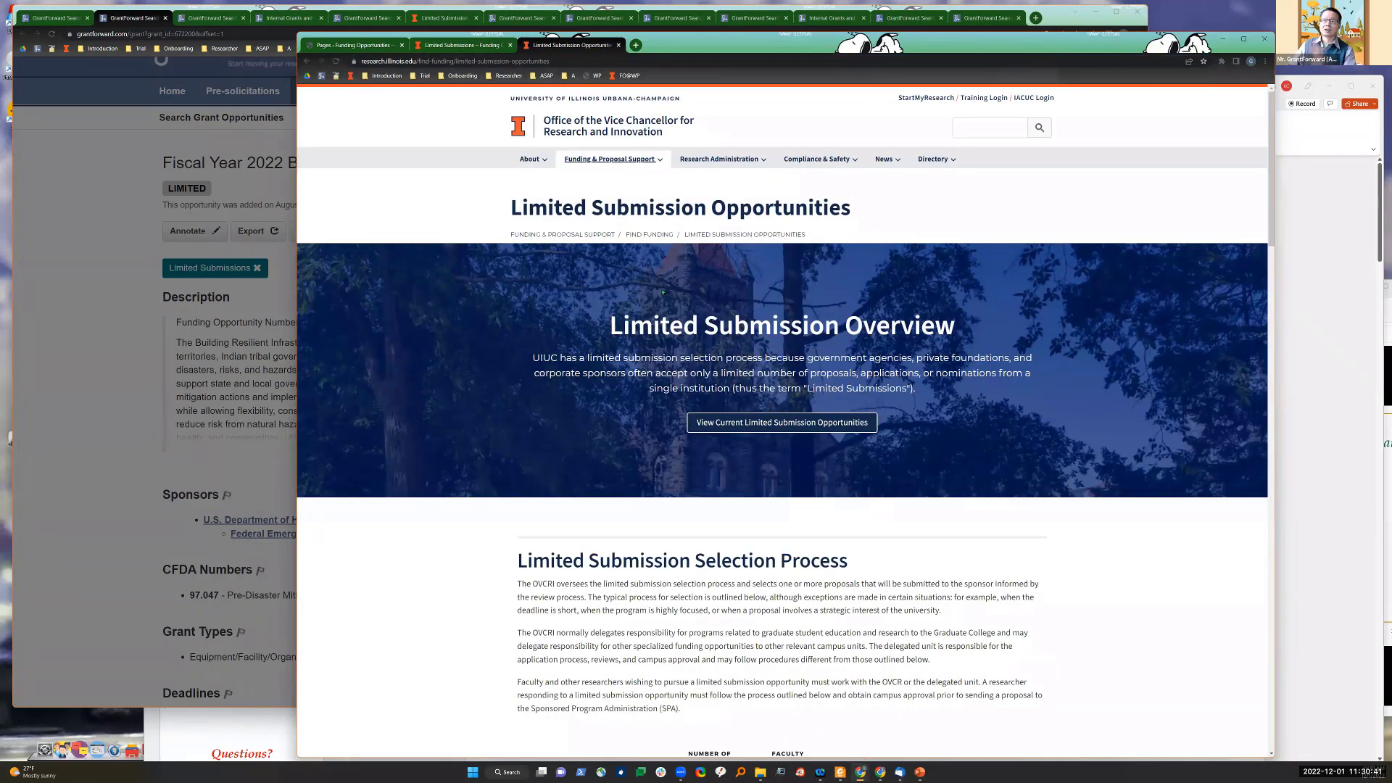
{"action": "left_click", "coordinate": [137, 480]}
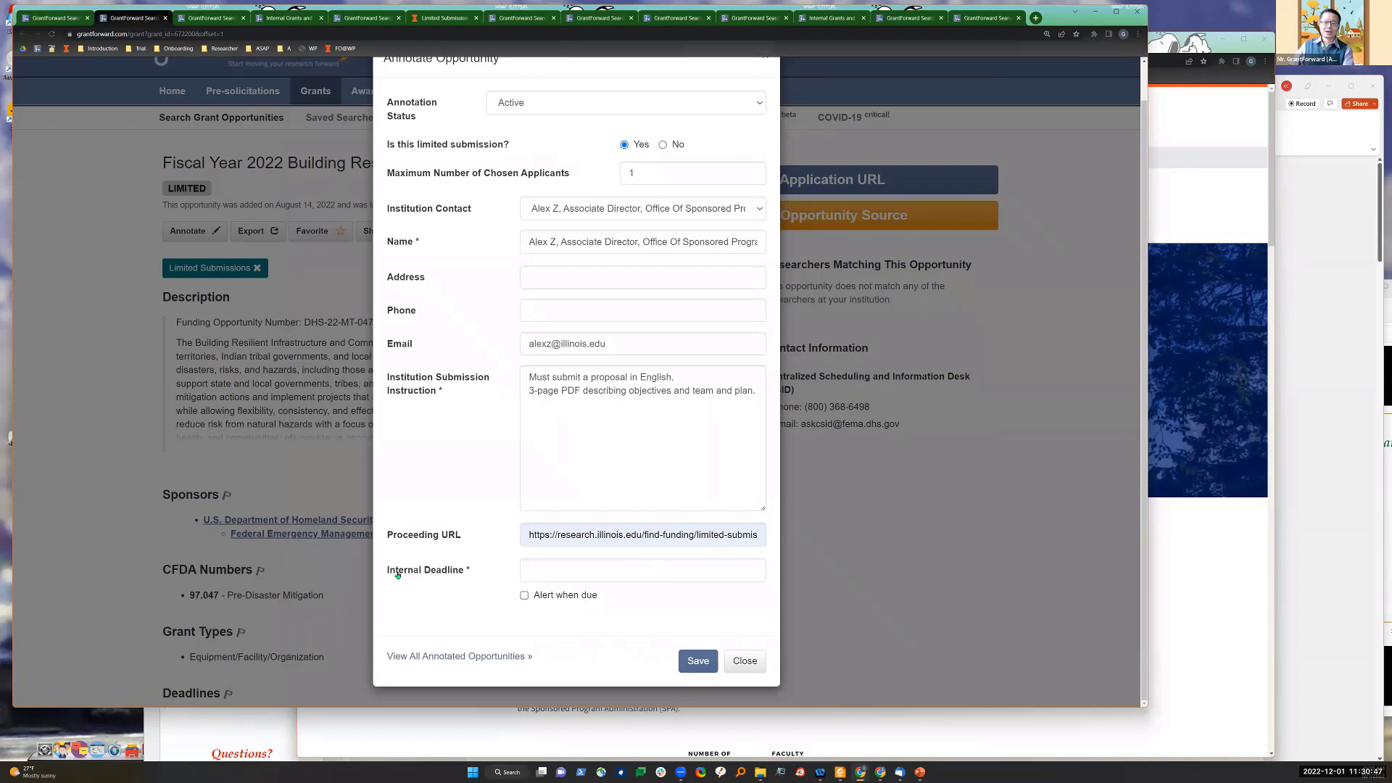
{"action": "left_click", "coordinate": [539, 578]}
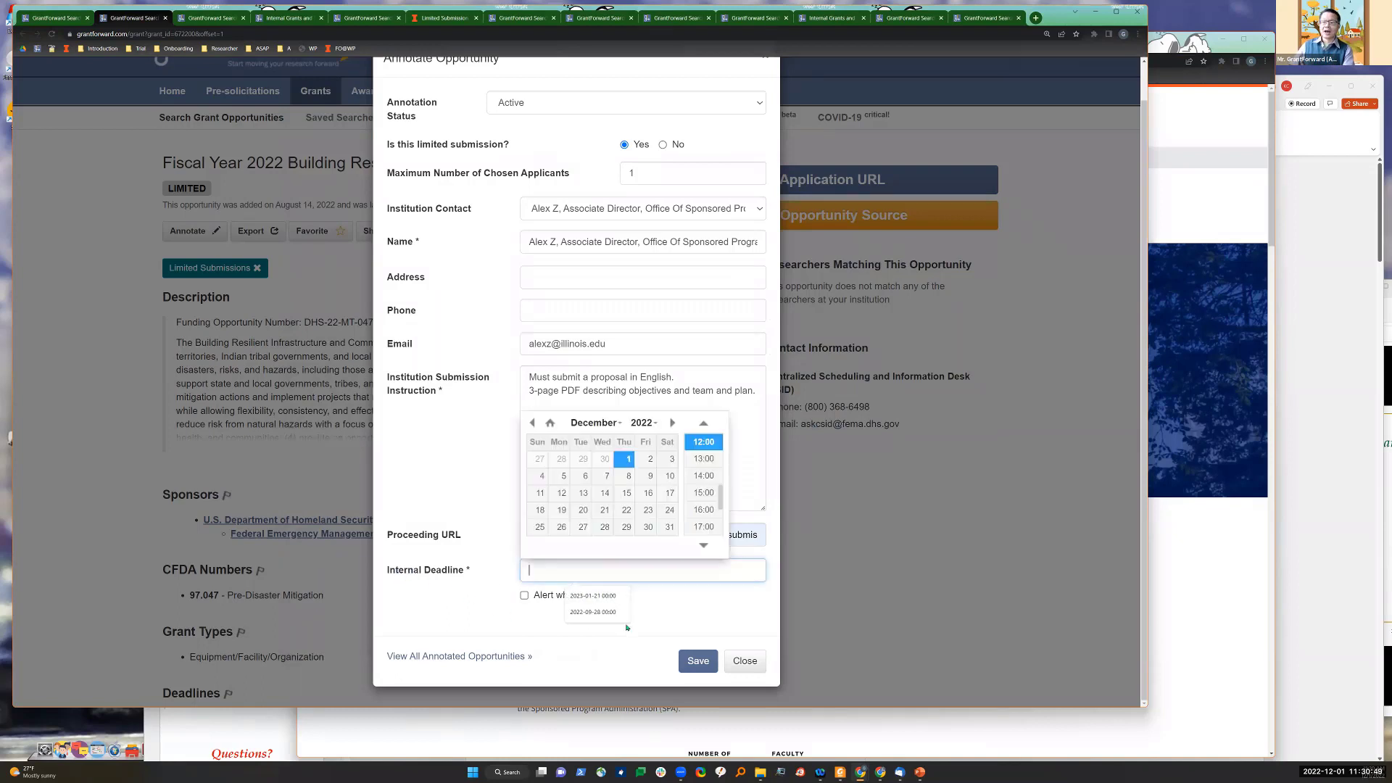
{"action": "left_click", "coordinate": [672, 424]}
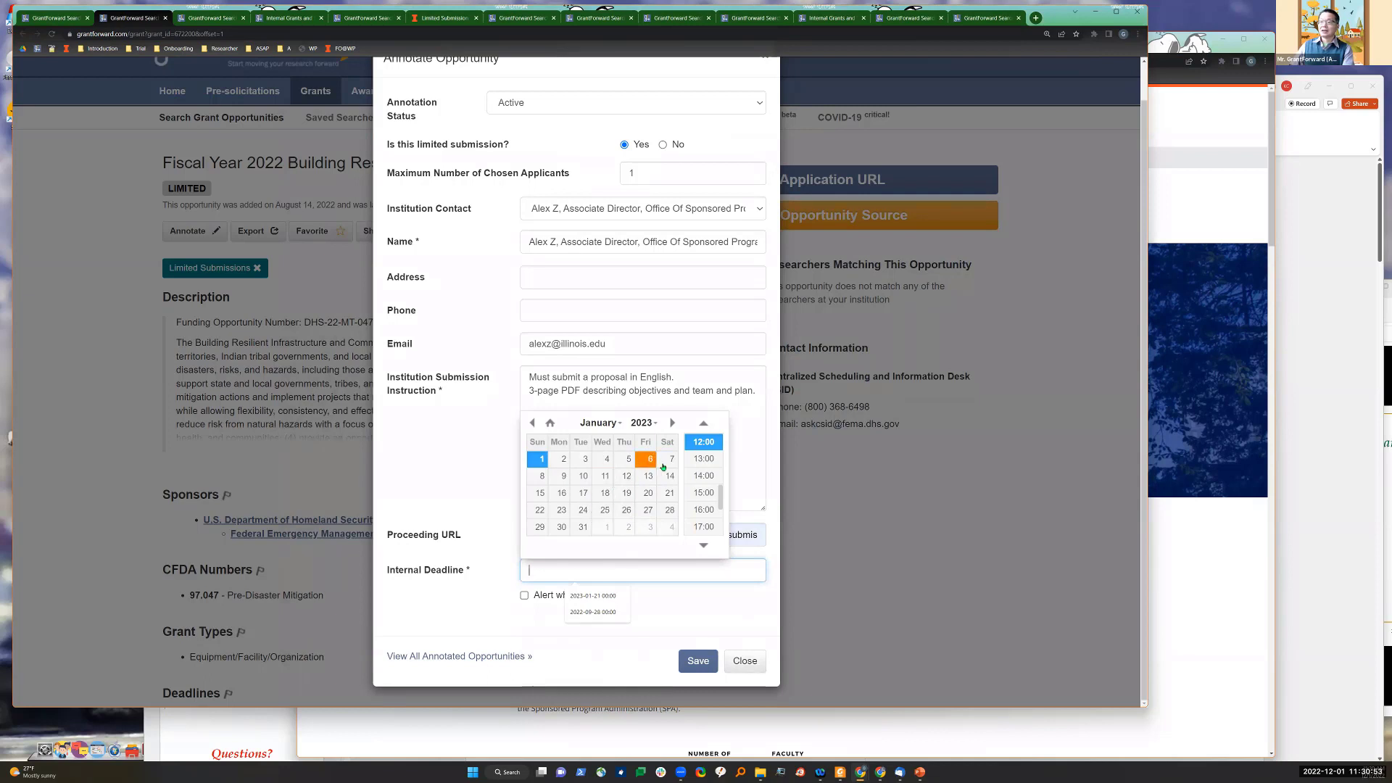
{"action": "left_click", "coordinate": [583, 527]}
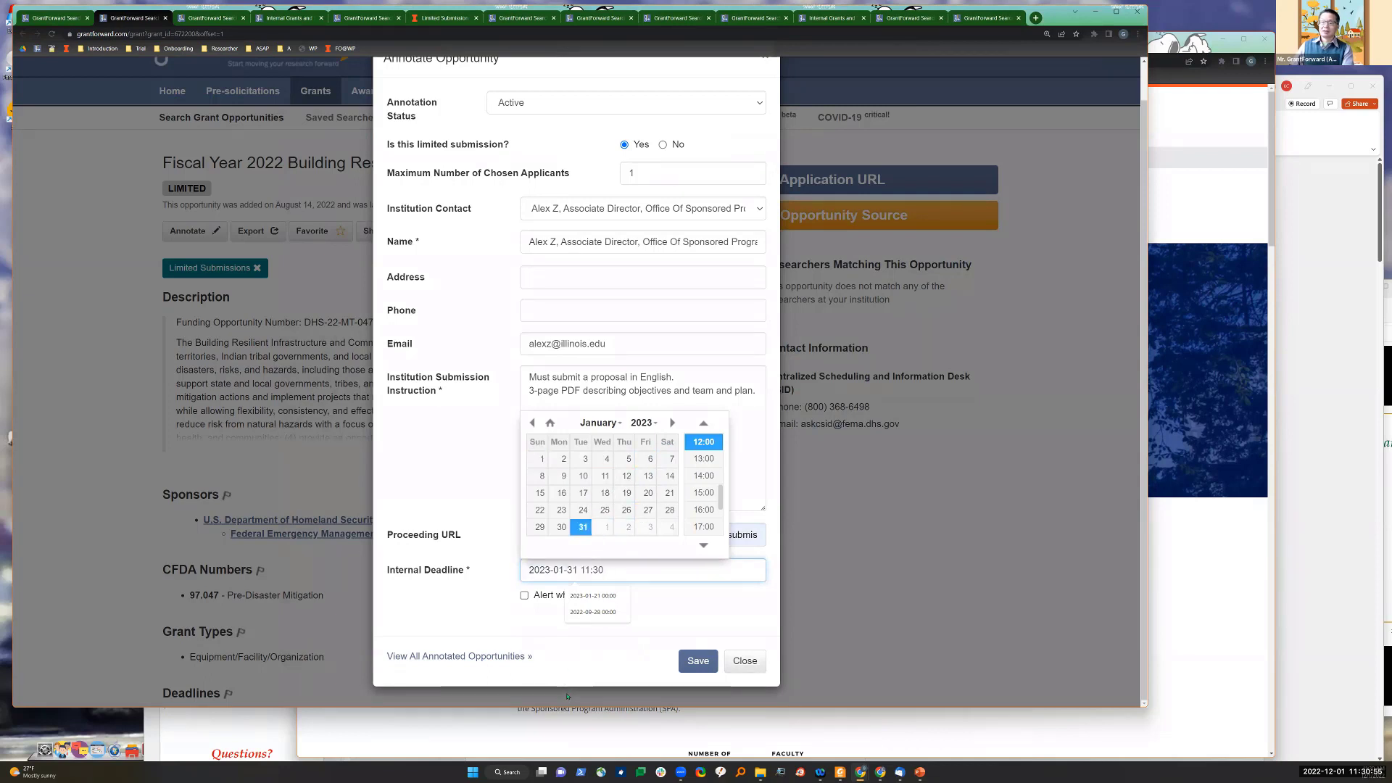
{"action": "left_click", "coordinate": [697, 661]}
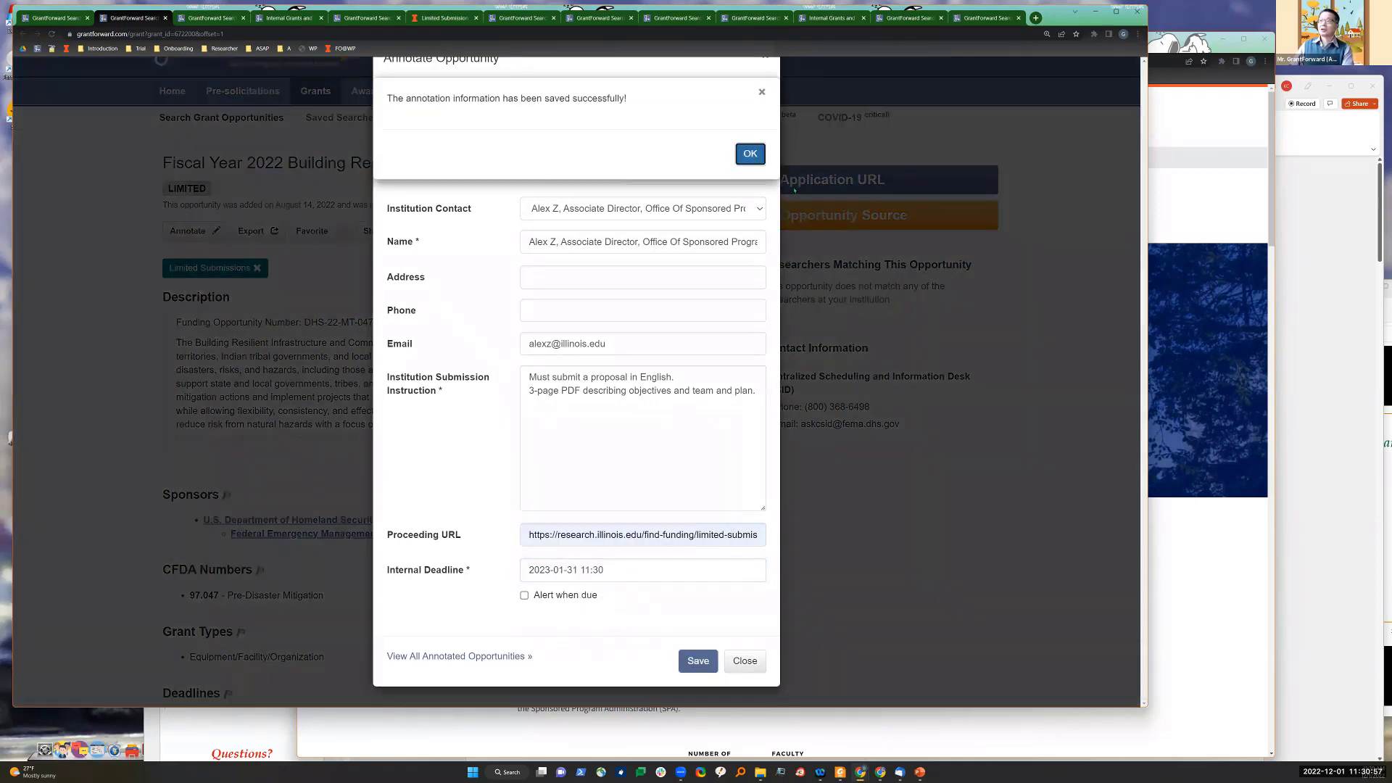
{"action": "left_click", "coordinate": [750, 153]}
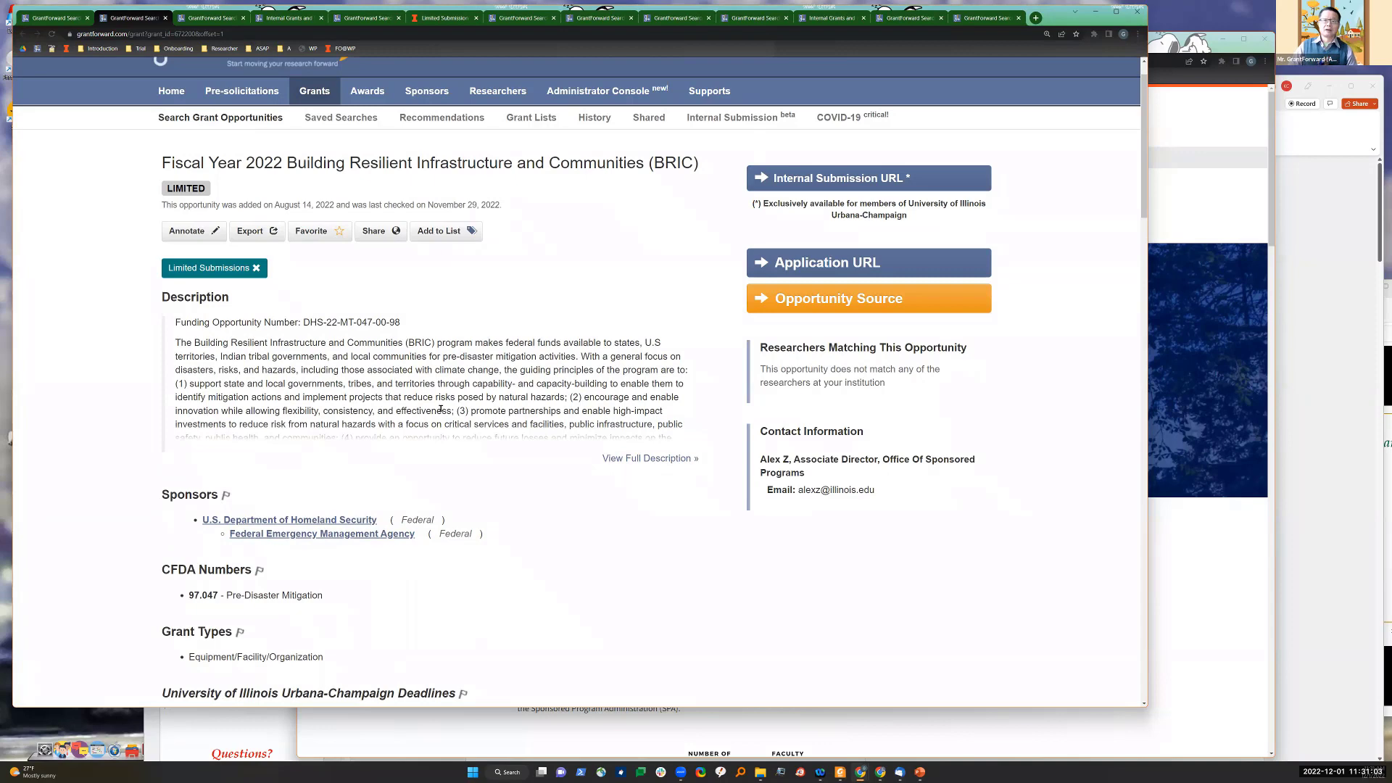
Step: Examine the University of Illinois Urbana-Champaign Deadlines section on the annotated BRIC grant page
{"action": "scroll", "coordinate": [442, 406], "scroll_direction": "down", "scroll_amount": 2}
{"action": "scroll", "coordinate": [467, 389], "scroll_direction": "down", "scroll_amount": 2}
{"action": "left_click_drag", "start_coordinate": [156, 428], "coordinate": [454, 424]}
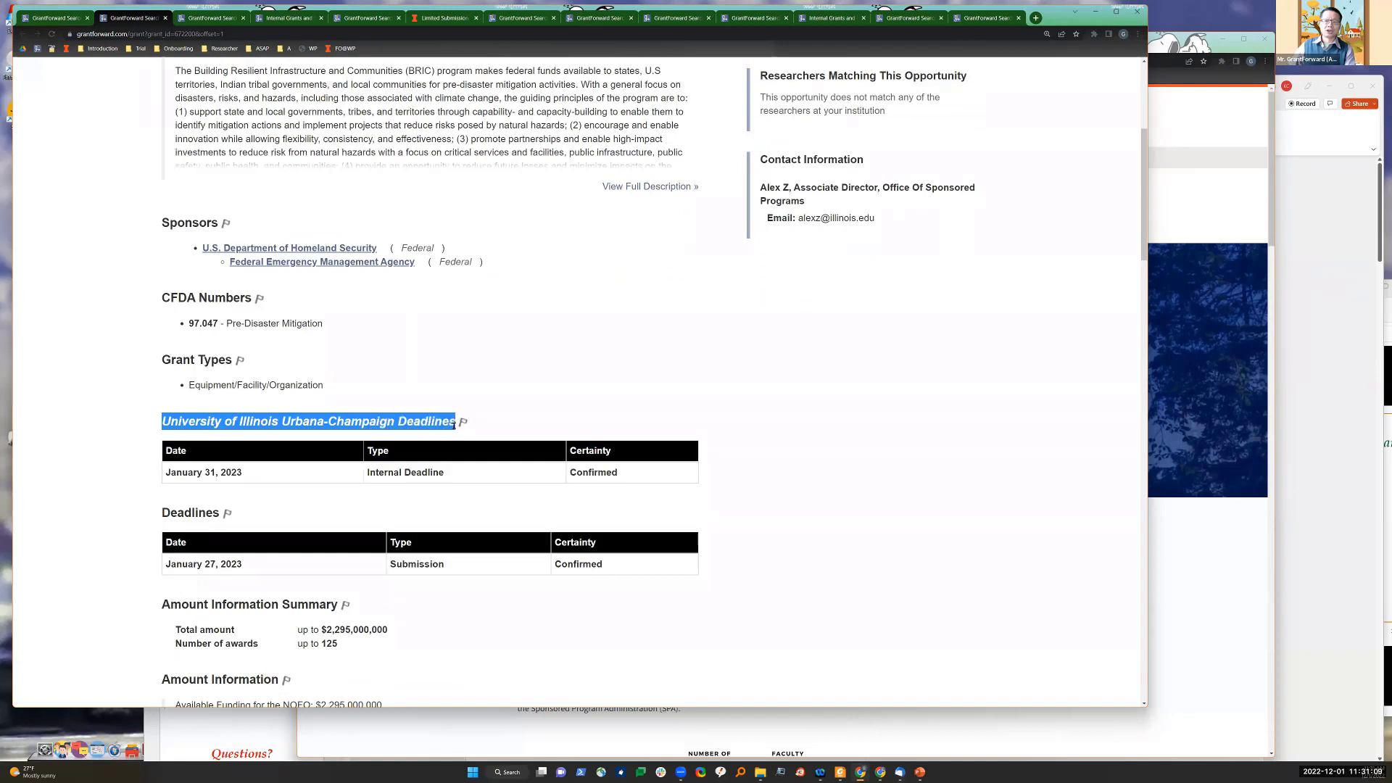
{"action": "left_click", "coordinate": [532, 379]}
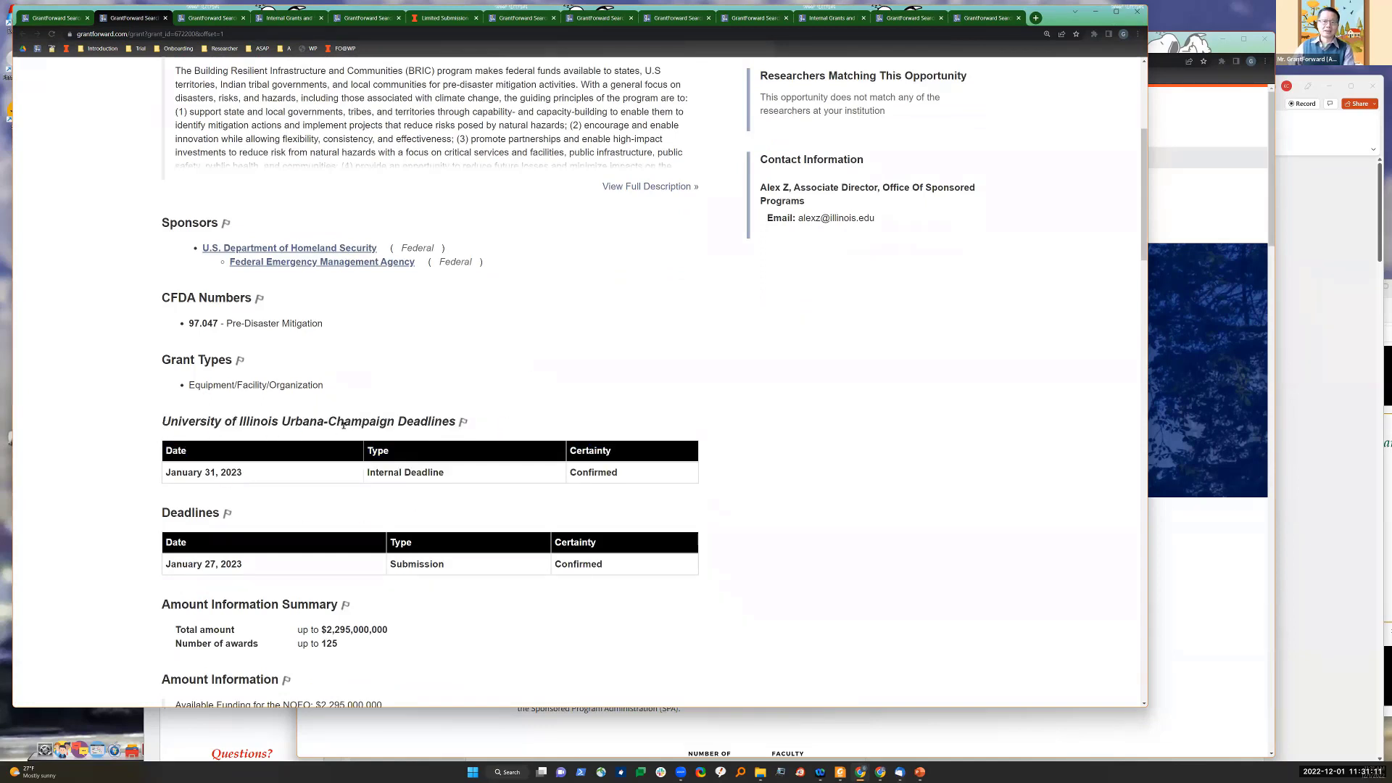
{"action": "left_click_drag", "start_coordinate": [260, 475], "coordinate": [164, 450]}
{"action": "left_click", "coordinate": [557, 554]}
Step: Review the BRIC grant's University of Illinois Urbana-Champaign Submission Info and its Contact Information
{"action": "scroll", "coordinate": [557, 554], "scroll_direction": "down", "scroll_amount": 1}
{"action": "scroll", "coordinate": [556, 554], "scroll_direction": "down", "scroll_amount": 8}
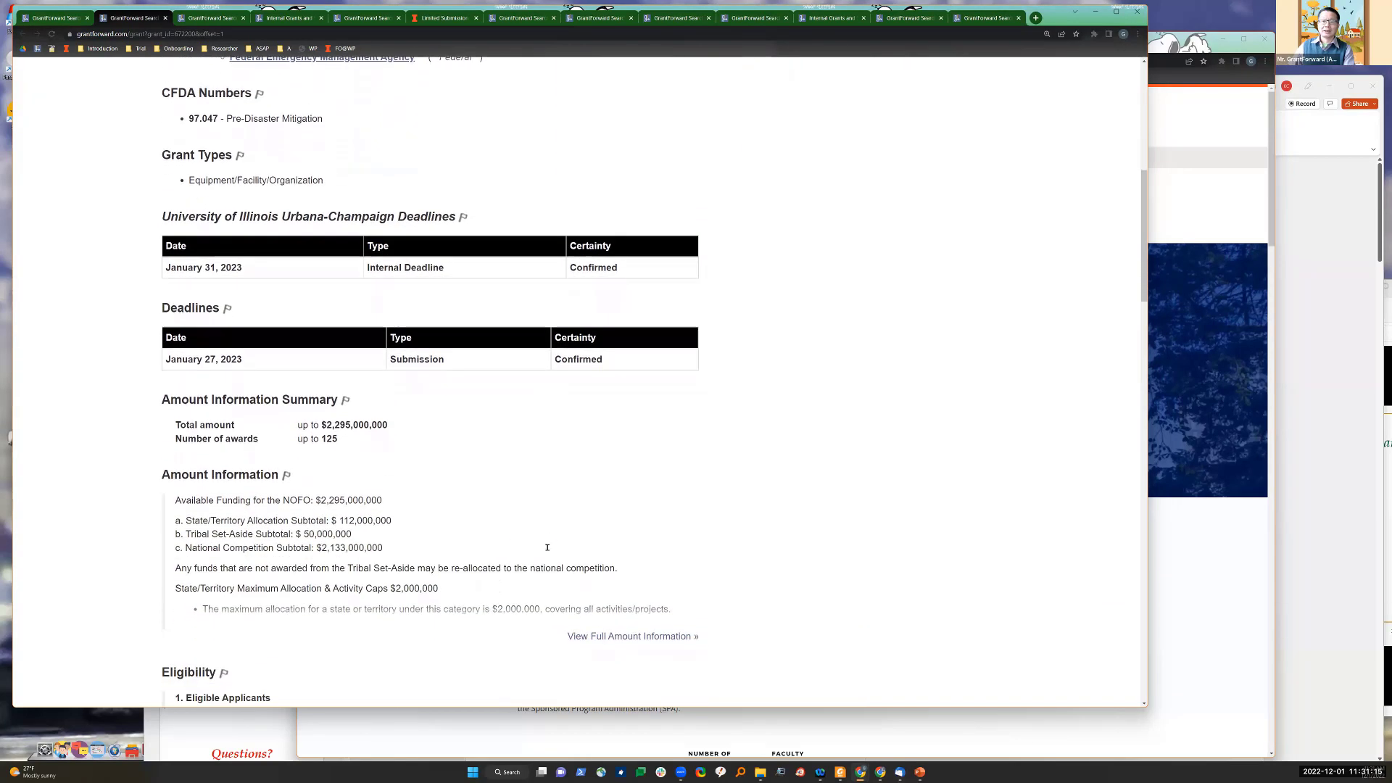
{"action": "scroll", "coordinate": [539, 549], "scroll_direction": "down", "scroll_amount": 3}
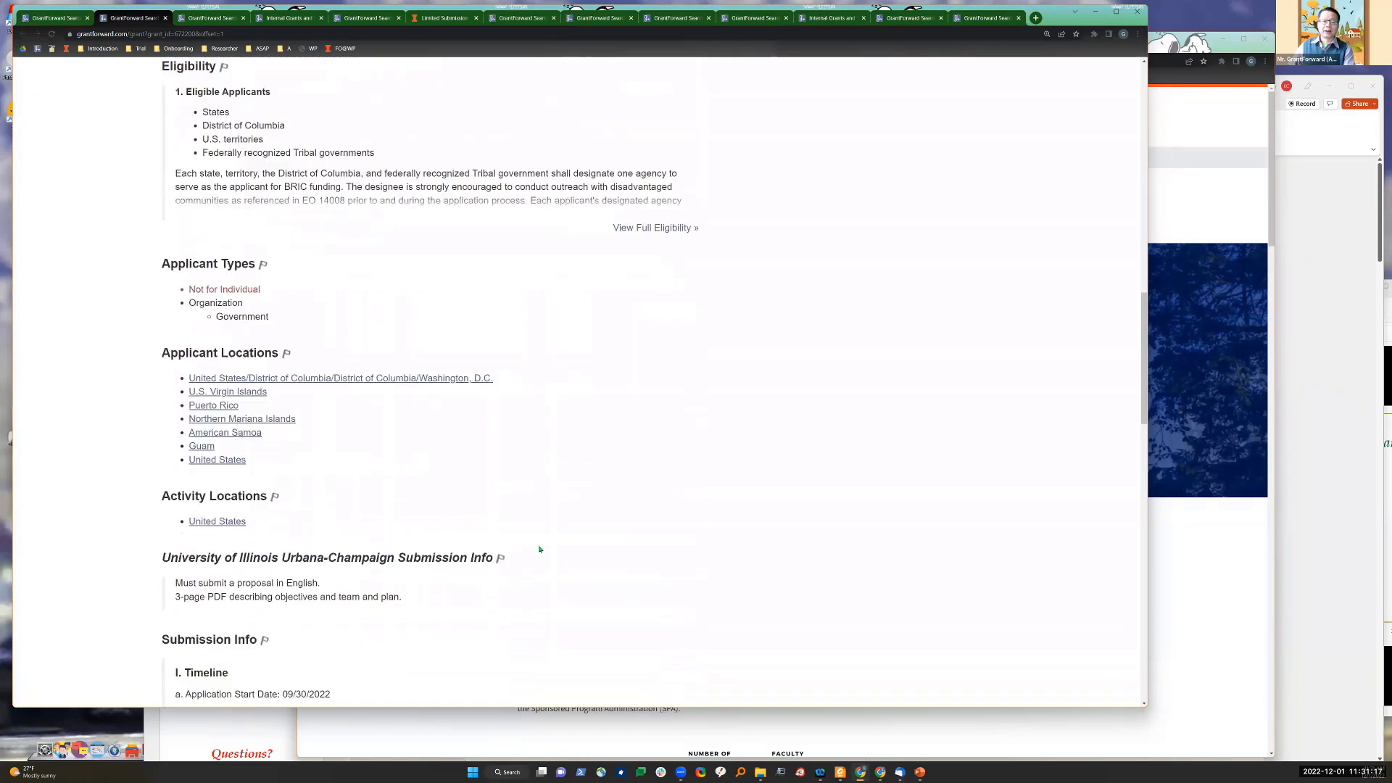
{"action": "left_click_drag", "start_coordinate": [158, 520], "coordinate": [482, 513]}
{"action": "left_click", "coordinate": [467, 591]}
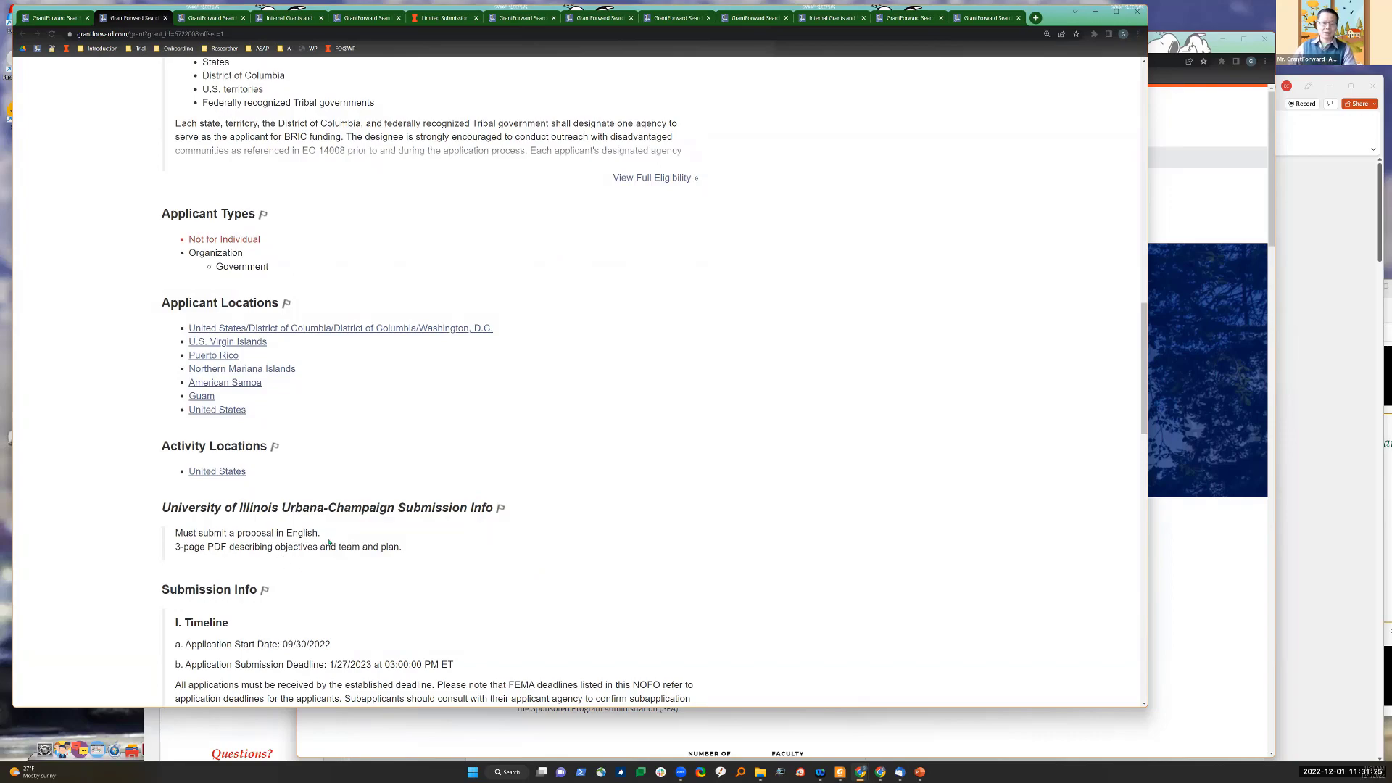
{"action": "scroll", "coordinate": [459, 553], "scroll_direction": "up", "scroll_amount": 15}
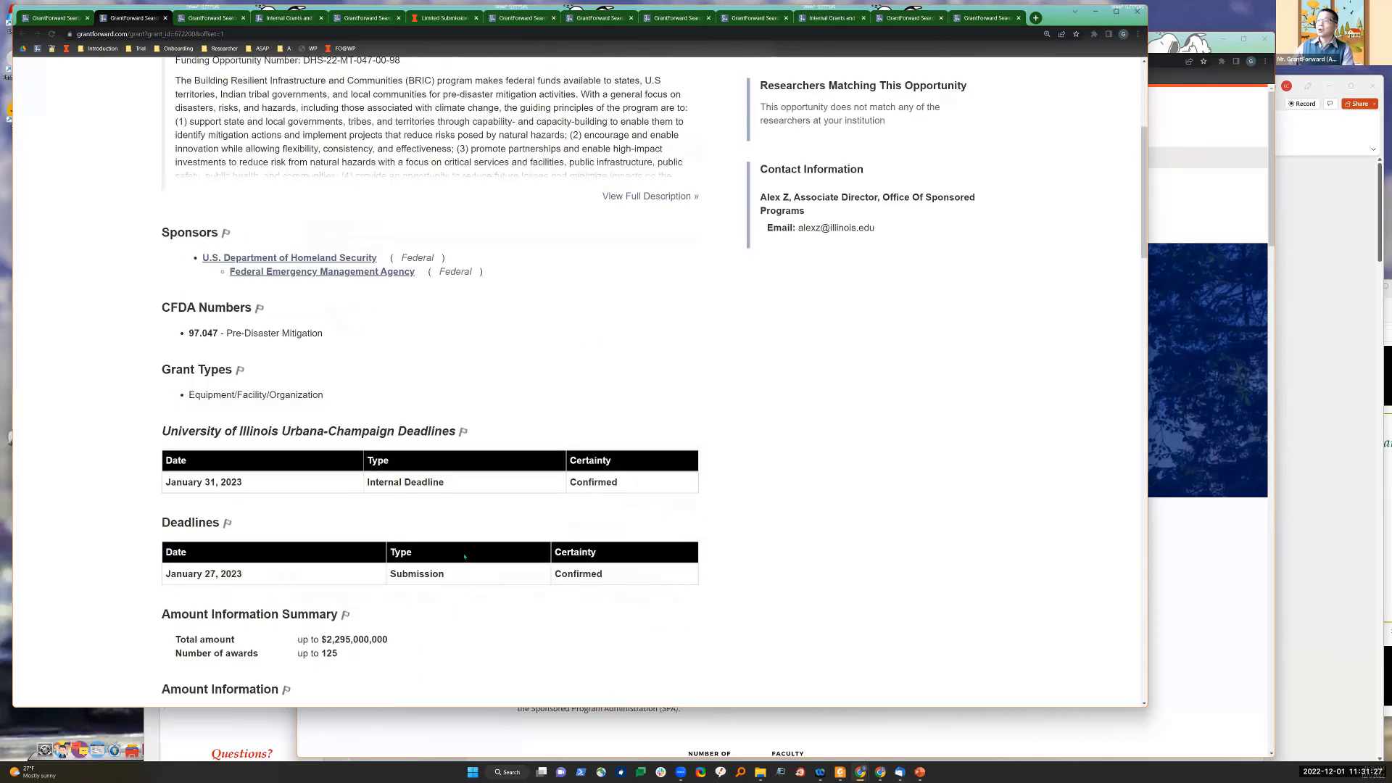
{"action": "left_click_drag", "start_coordinate": [754, 346], "coordinate": [883, 338]}
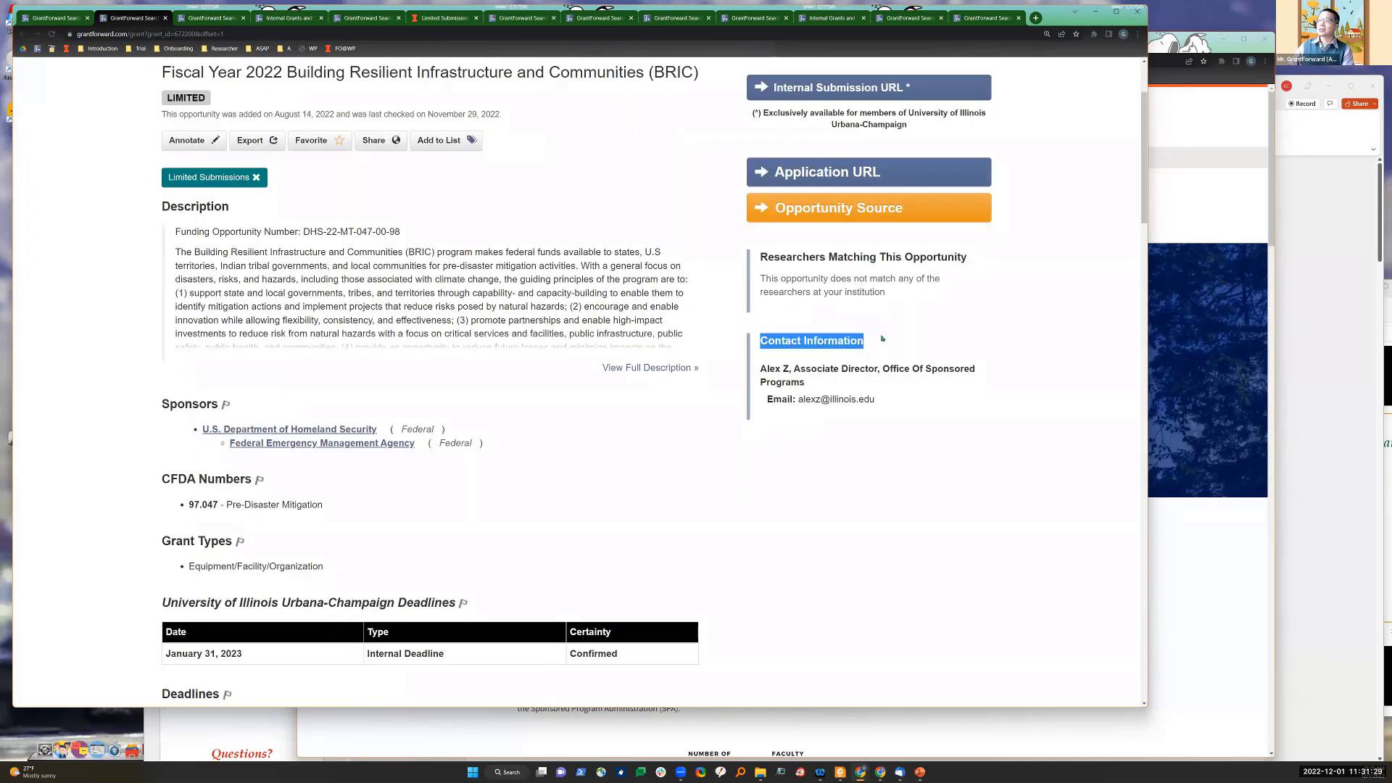
{"action": "left_click", "coordinate": [827, 342]}
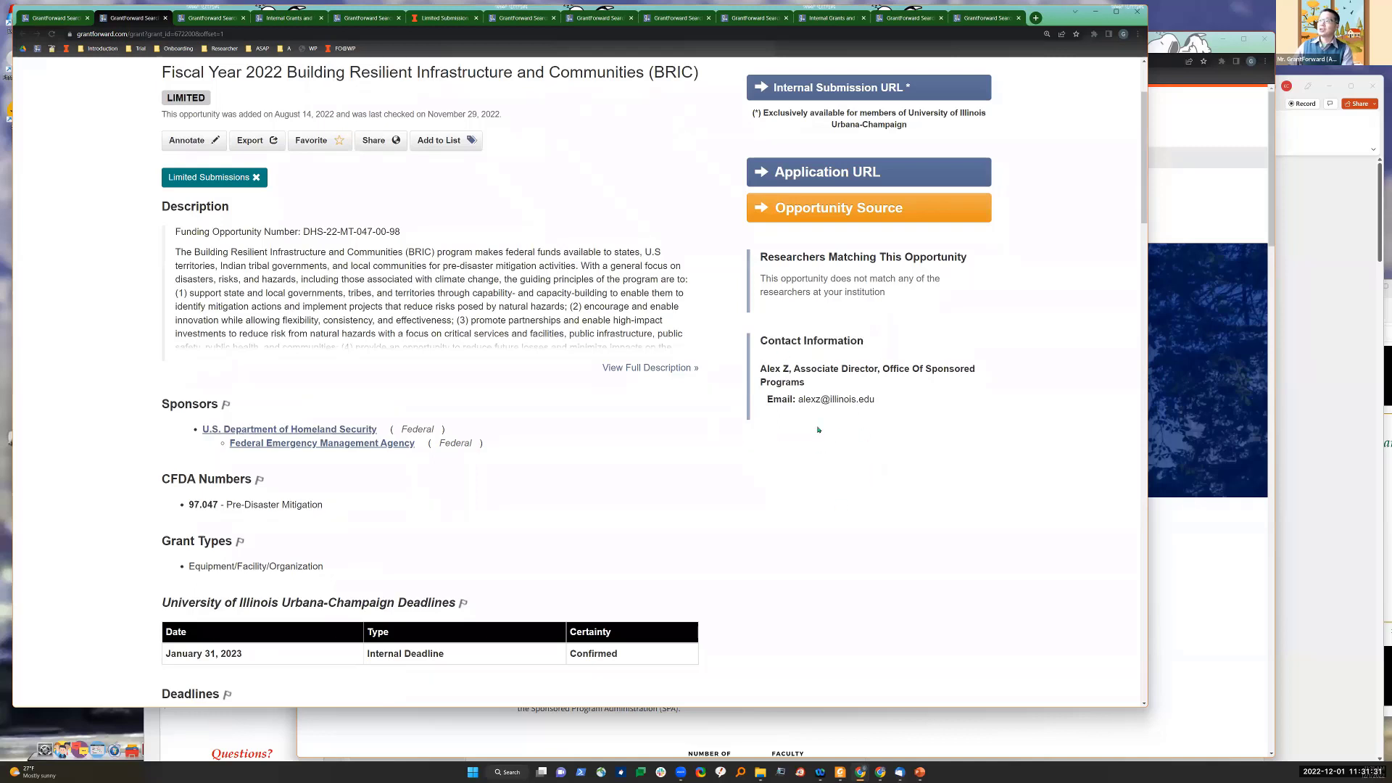
Step: Highlight the contact's title, office and e-mail in the BRIC grant's Contact Information section
{"action": "left_click_drag", "start_coordinate": [763, 371], "coordinate": [875, 400]}
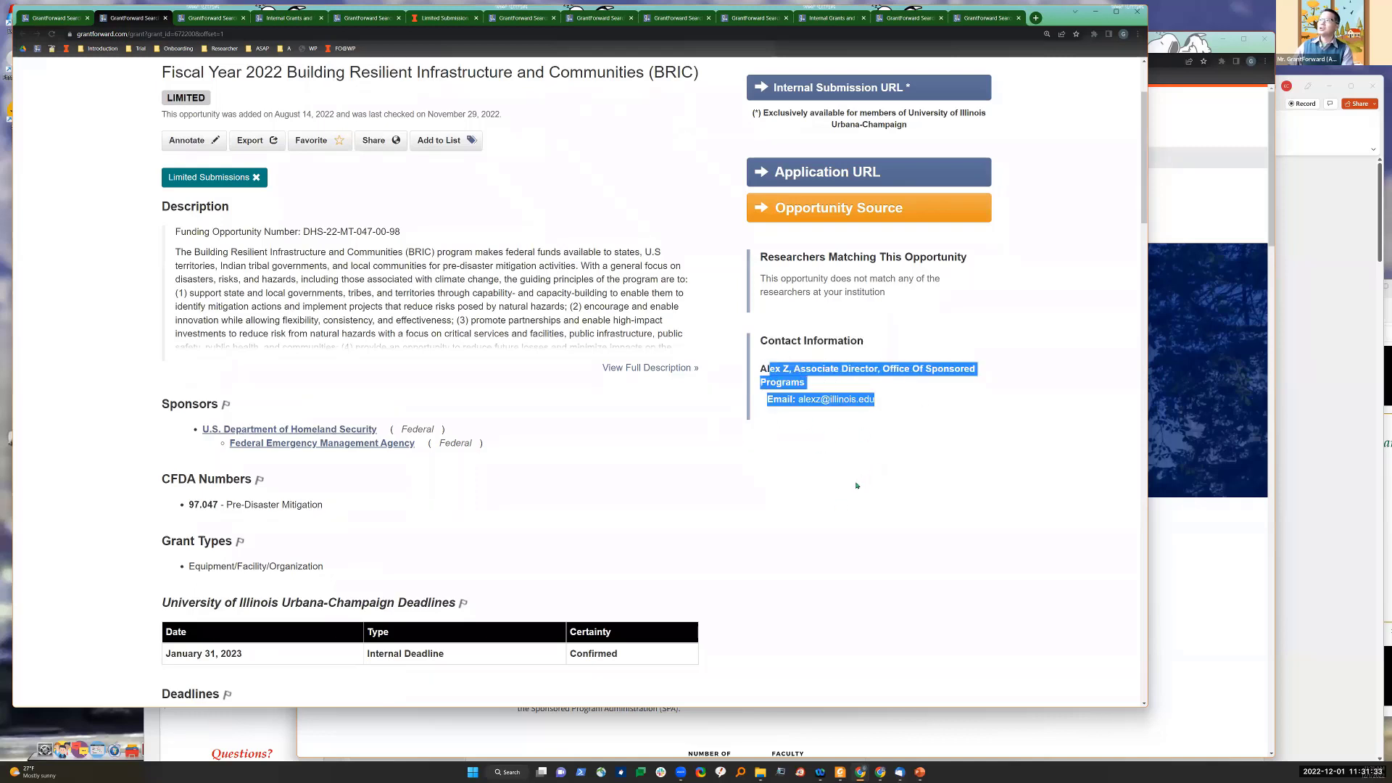
{"action": "left_click", "coordinate": [787, 347]}
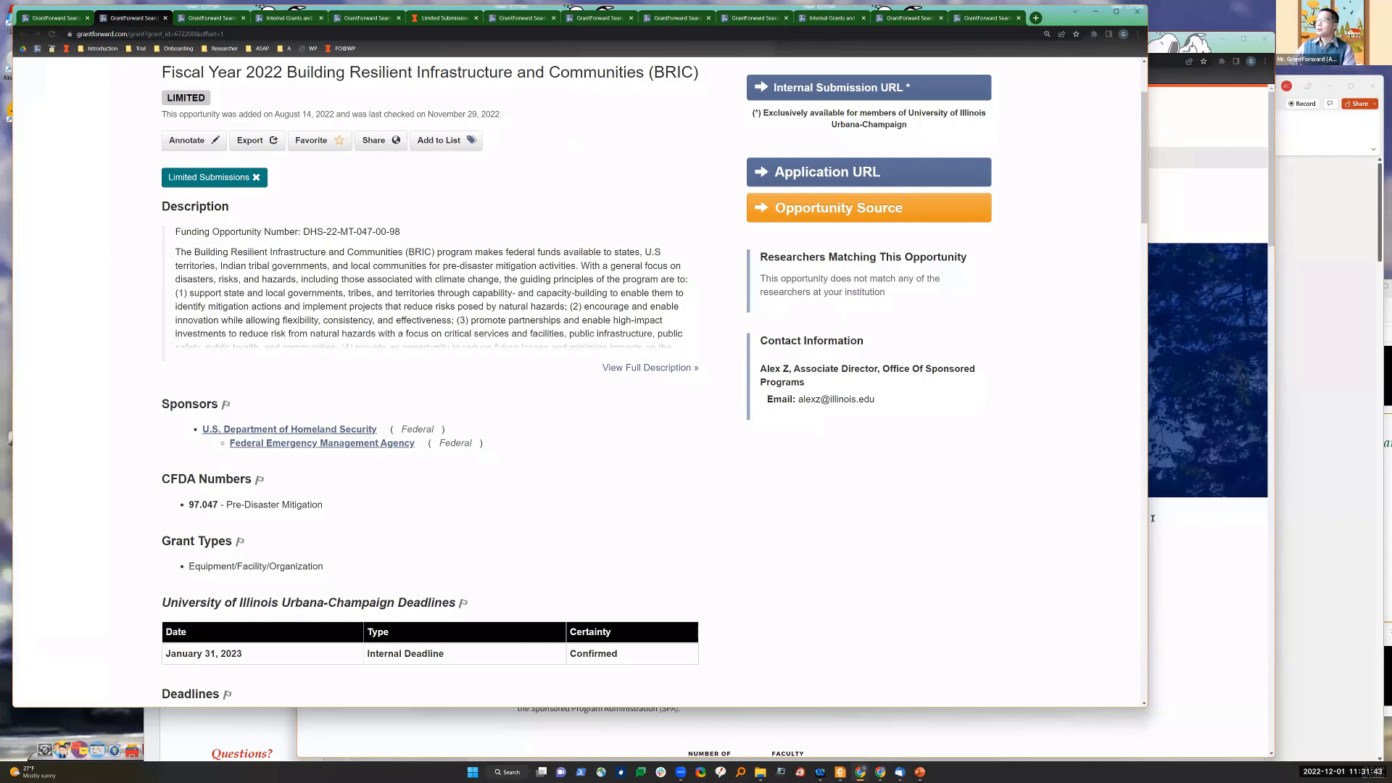
Step: Switch to the PowerPoint presentation, go to the Objectives slide, and highlight Use Case 1a's "Limited Submission to Announce"
{"action": "left_click", "coordinate": [1181, 532]}
{"action": "key", "text": "alt+Tab"}
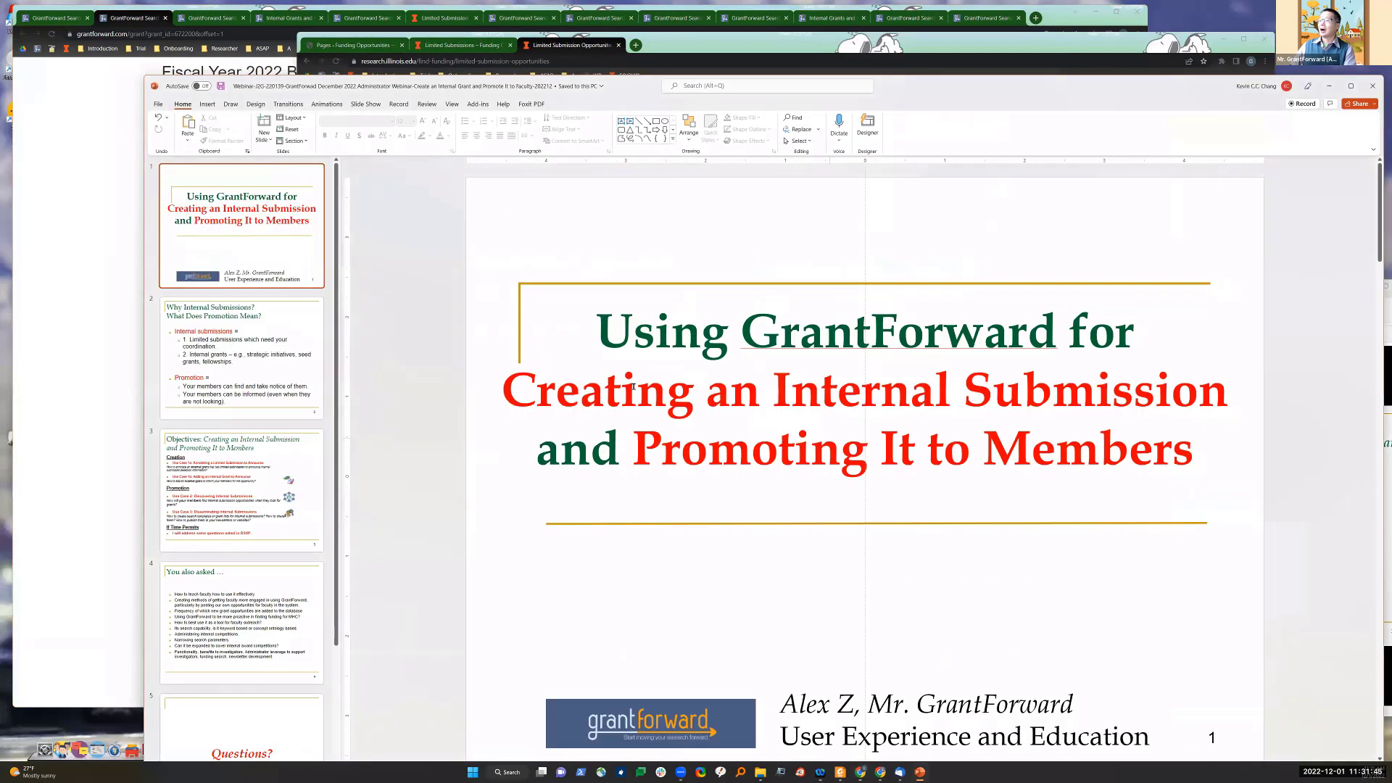
{"action": "key", "text": "Down"}
{"action": "key", "text": "Down"}
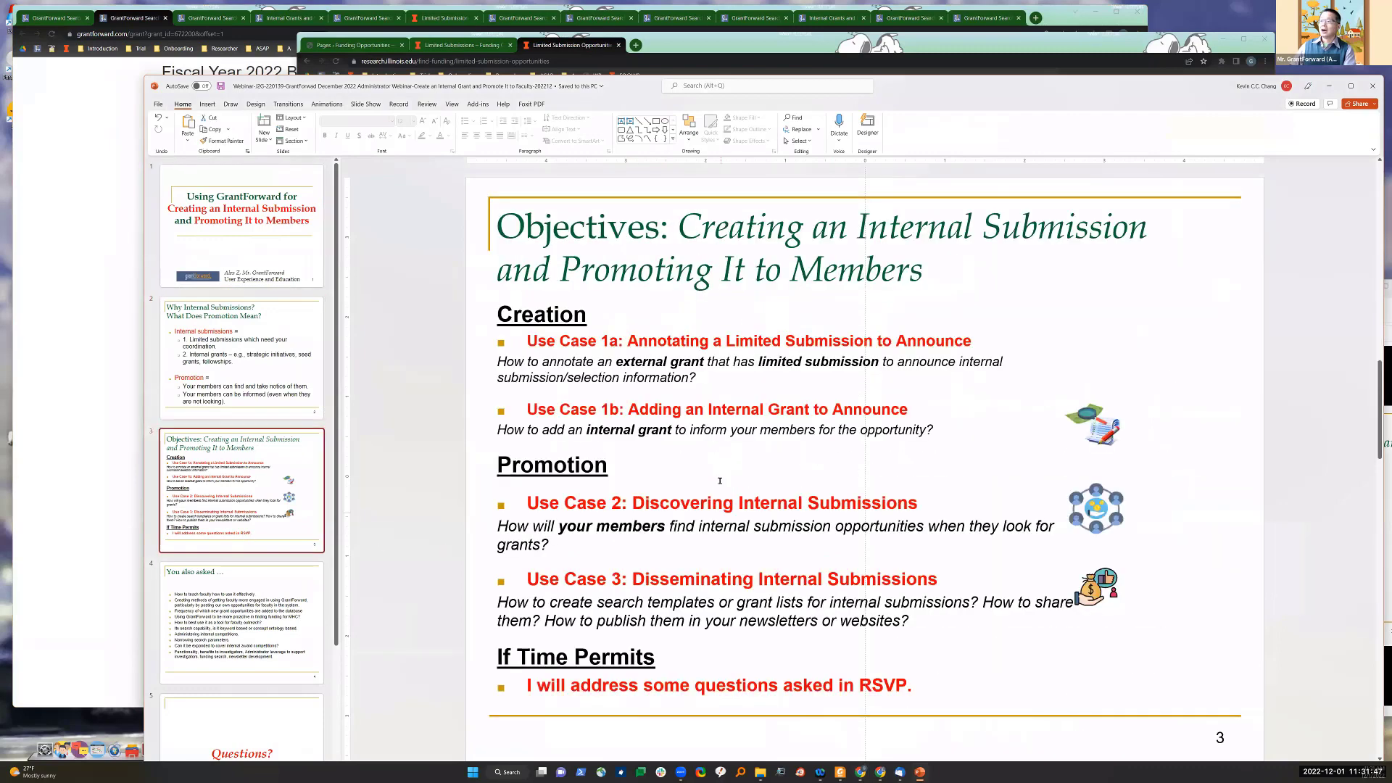
{"action": "left_click_drag", "start_coordinate": [727, 341], "coordinate": [971, 340]}
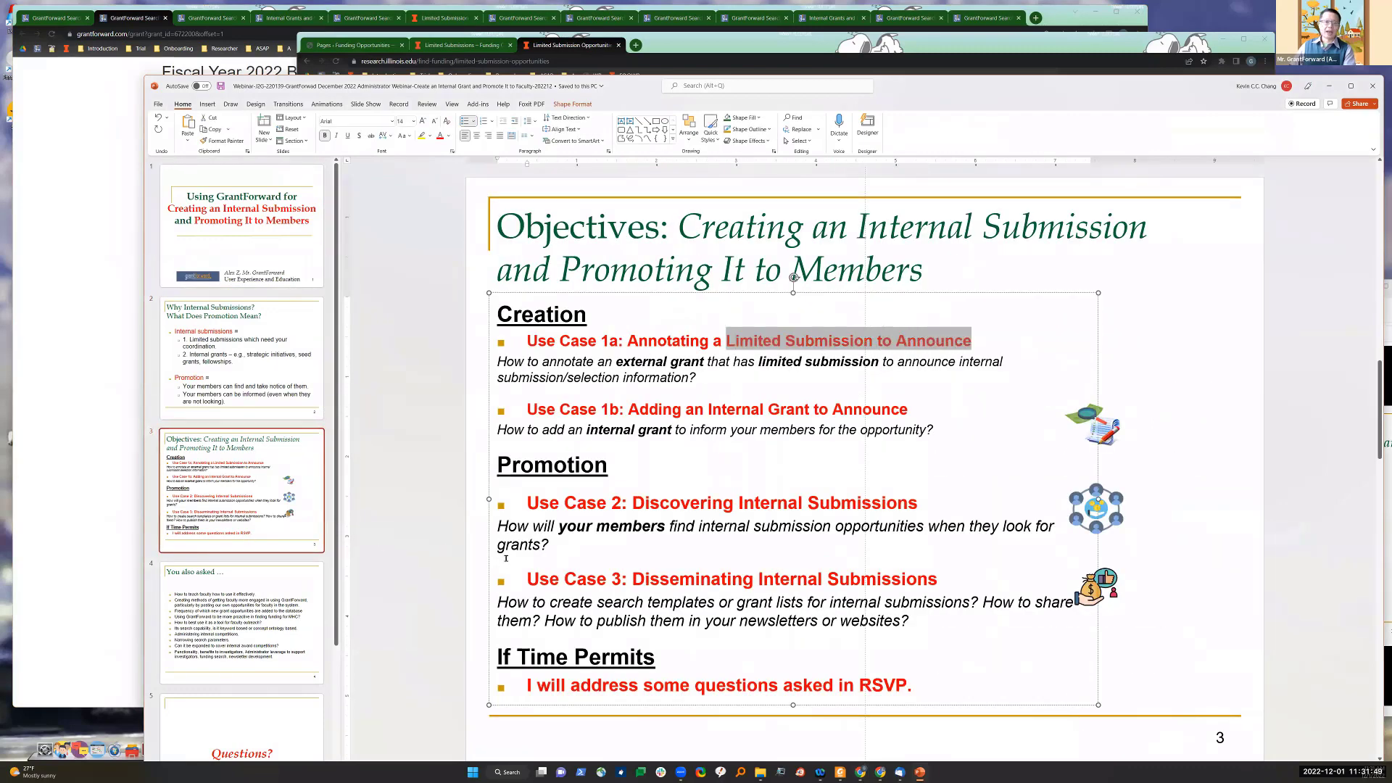
Step: Return to the BRIC grant page in the browser and review its title, internal deadline, and submission deadline
{"action": "left_click", "coordinate": [118, 571]}
{"action": "scroll", "coordinate": [253, 434], "scroll_direction": "down", "scroll_amount": 4}
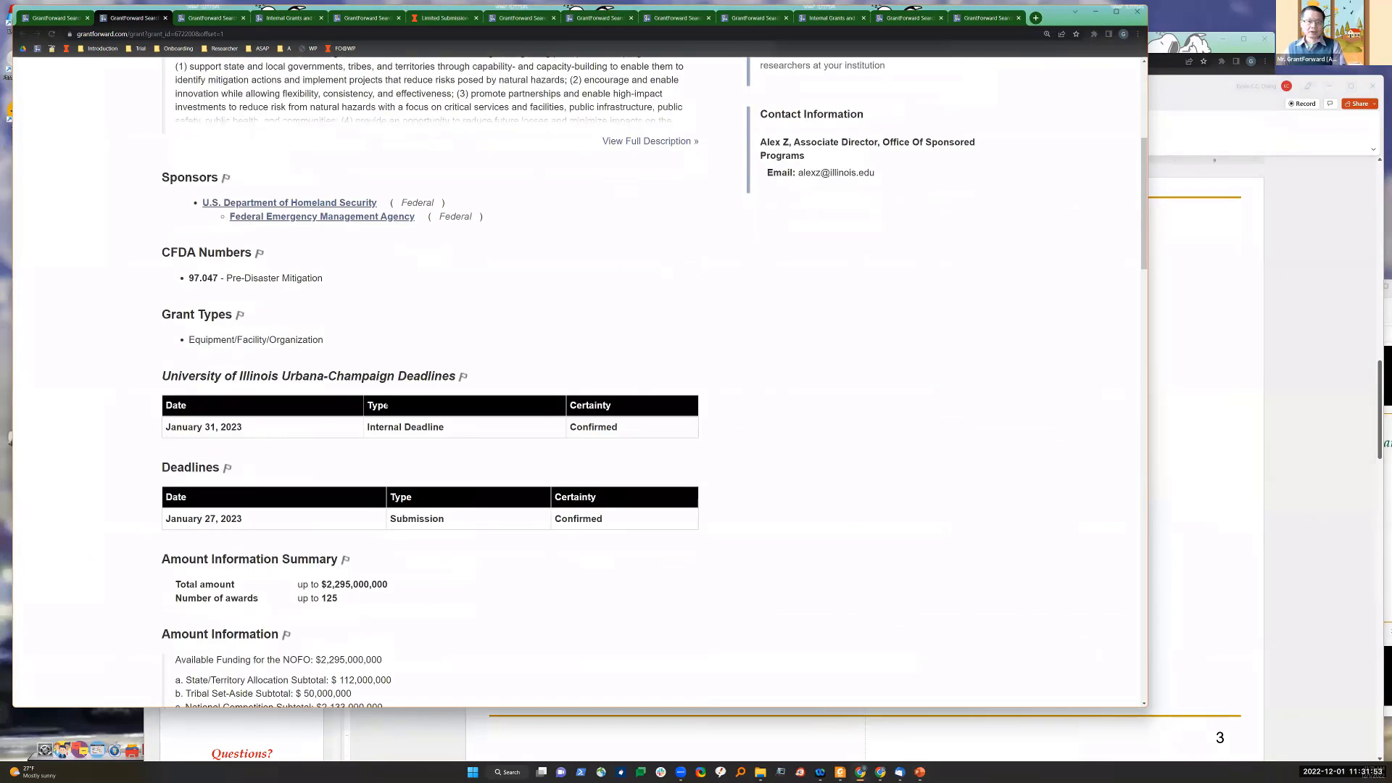
{"action": "scroll", "coordinate": [405, 367], "scroll_direction": "down", "scroll_amount": 3}
{"action": "scroll", "coordinate": [378, 379], "scroll_direction": "up", "scroll_amount": 3}
{"action": "scroll", "coordinate": [378, 379], "scroll_direction": "up", "scroll_amount": 5}
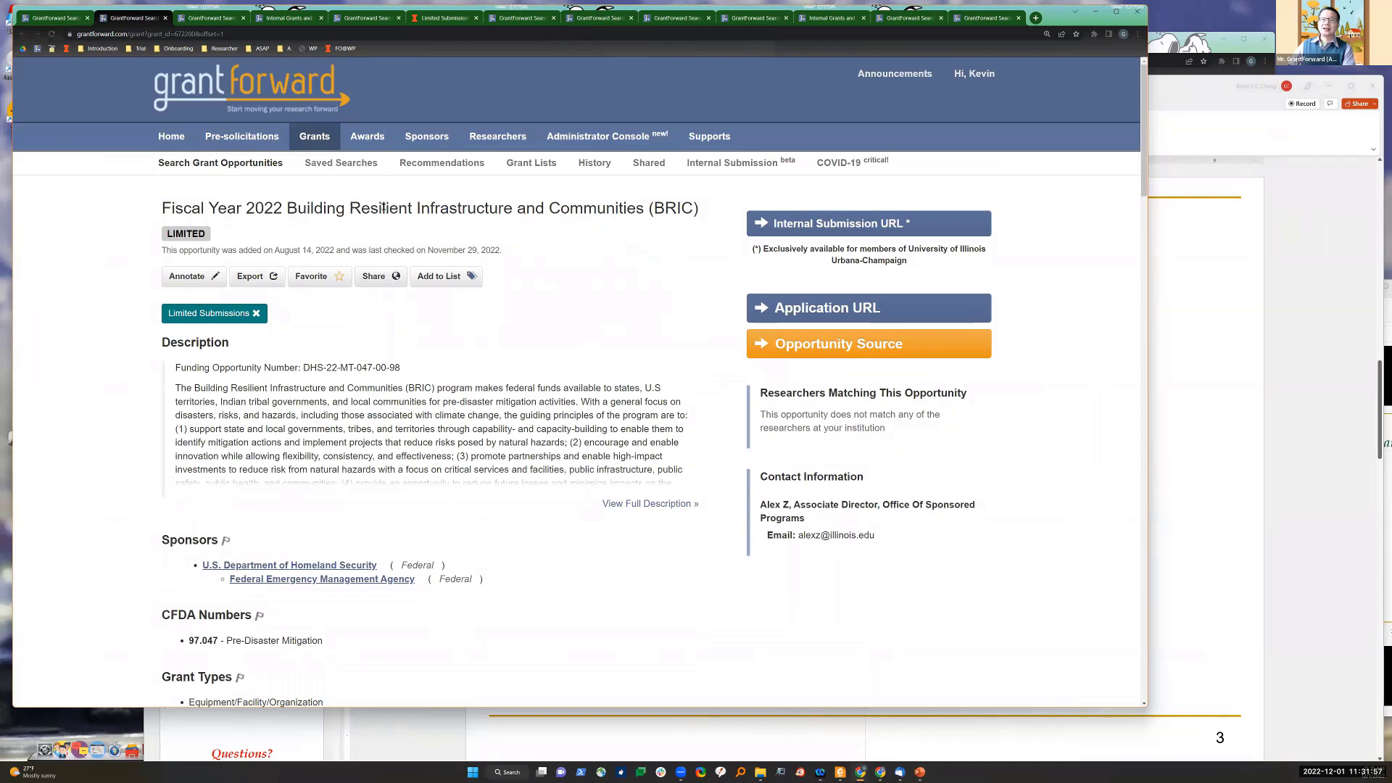
{"action": "left_click_drag", "start_coordinate": [350, 208], "coordinate": [505, 209]}
{"action": "left_click", "coordinate": [562, 352]}
{"action": "scroll", "coordinate": [411, 400], "scroll_direction": "down", "scroll_amount": 7}
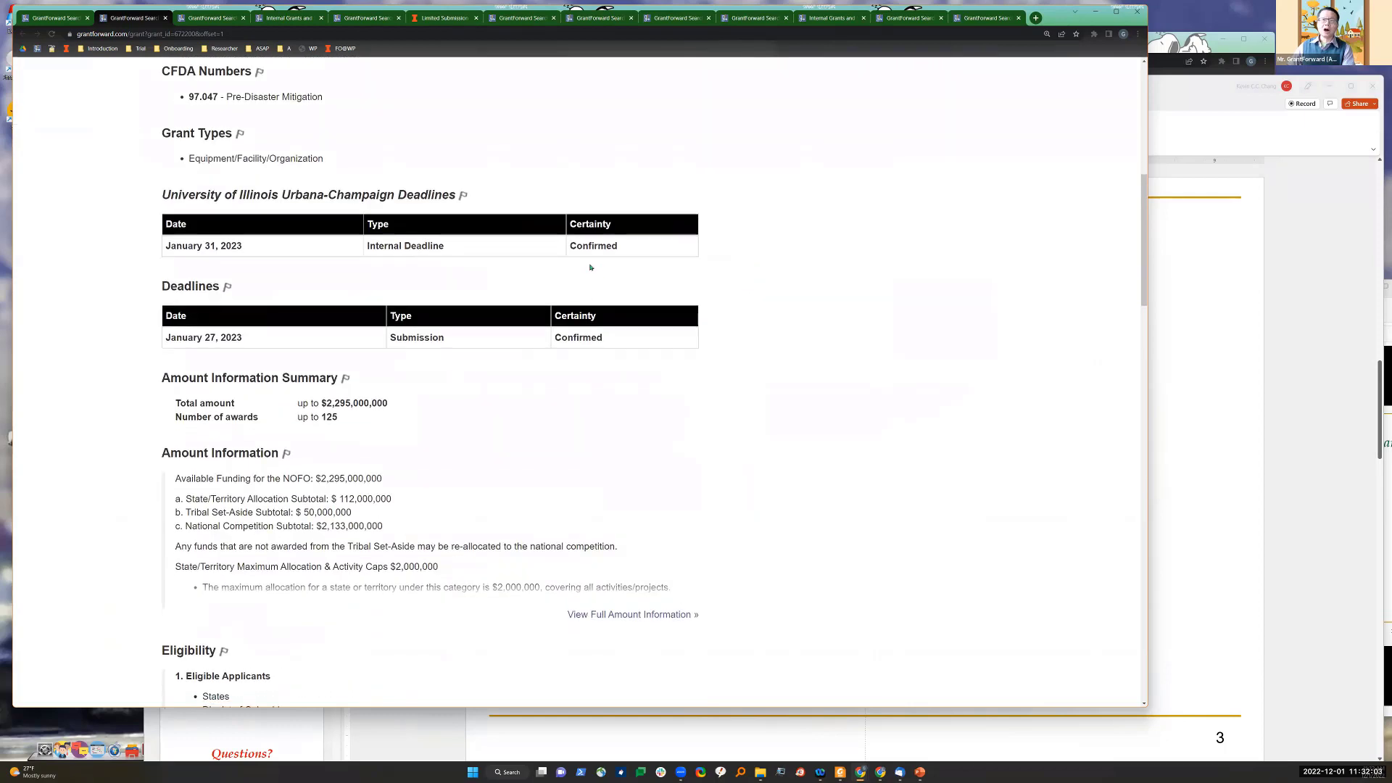
{"action": "scroll", "coordinate": [375, 601], "scroll_direction": "up", "scroll_amount": 7}
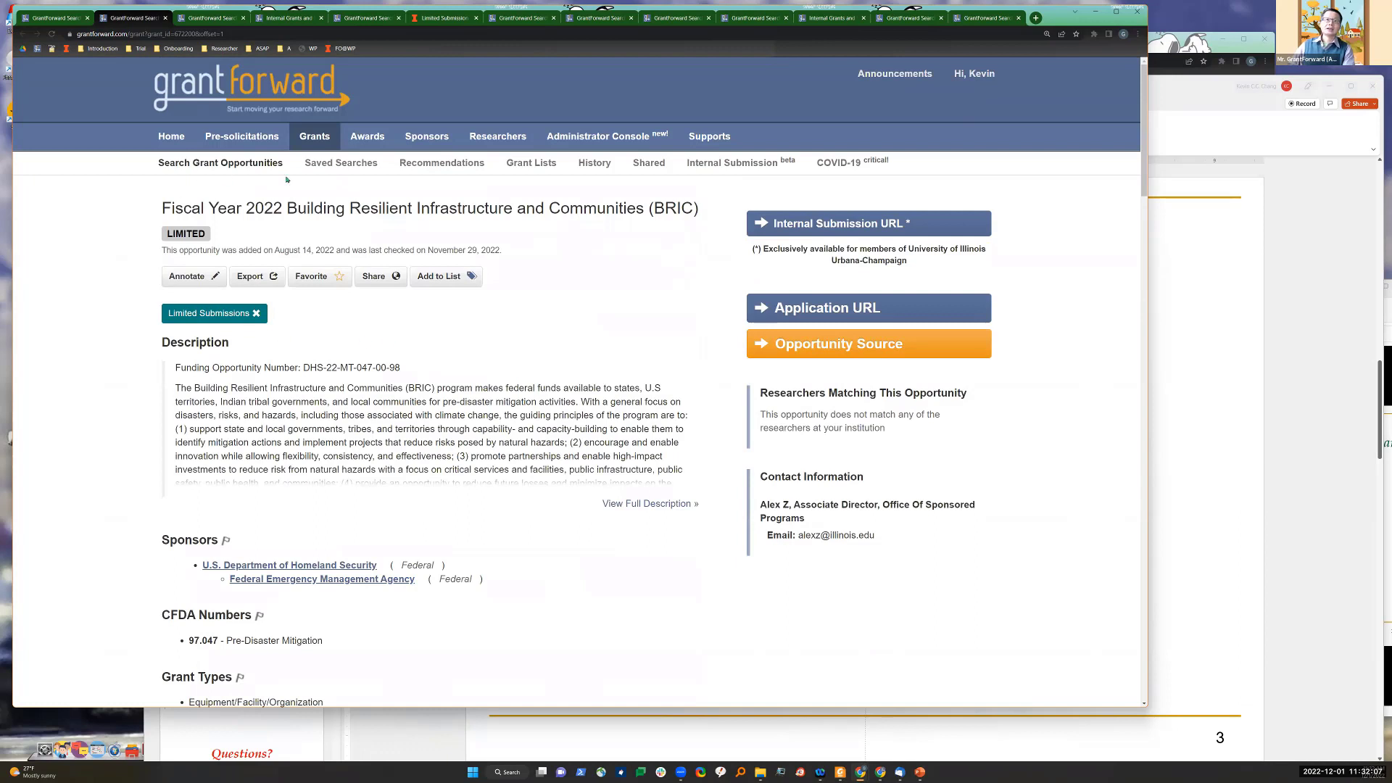
Step: Open GrantForward's Internal Submission list and highlight the BRIC grant's title and internal deadline
{"action": "left_click", "coordinate": [719, 164]}
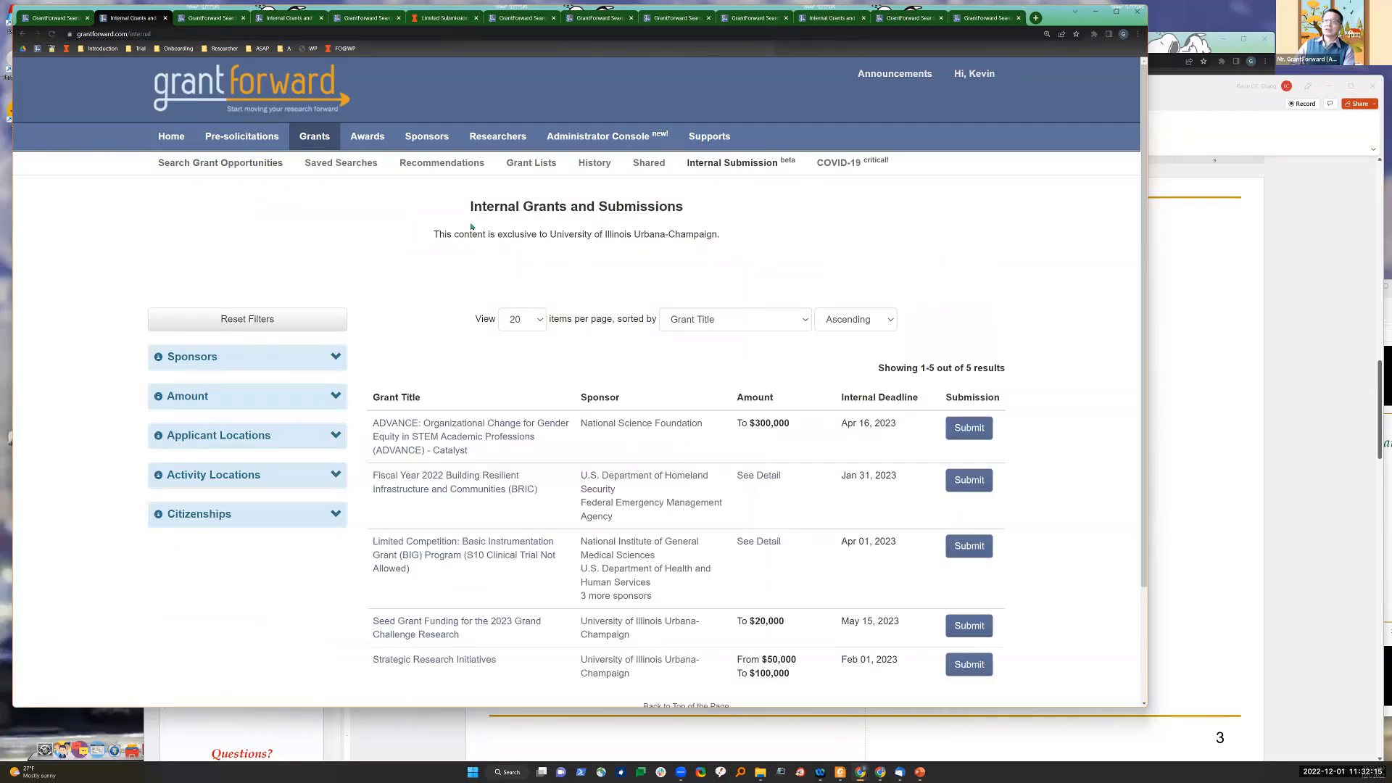
{"action": "left_click_drag", "start_coordinate": [519, 207], "coordinate": [701, 212]}
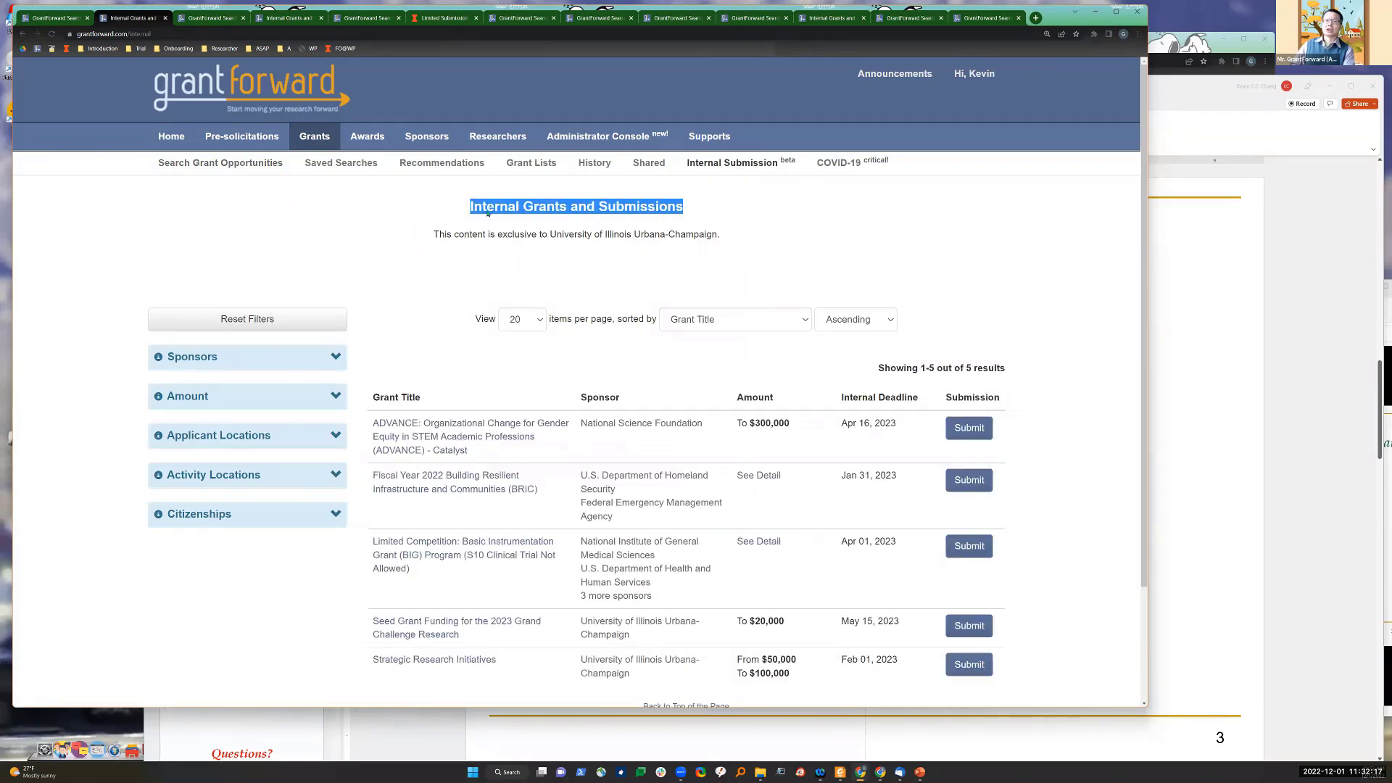
{"action": "scroll", "coordinate": [505, 249], "scroll_direction": "down", "scroll_amount": 2}
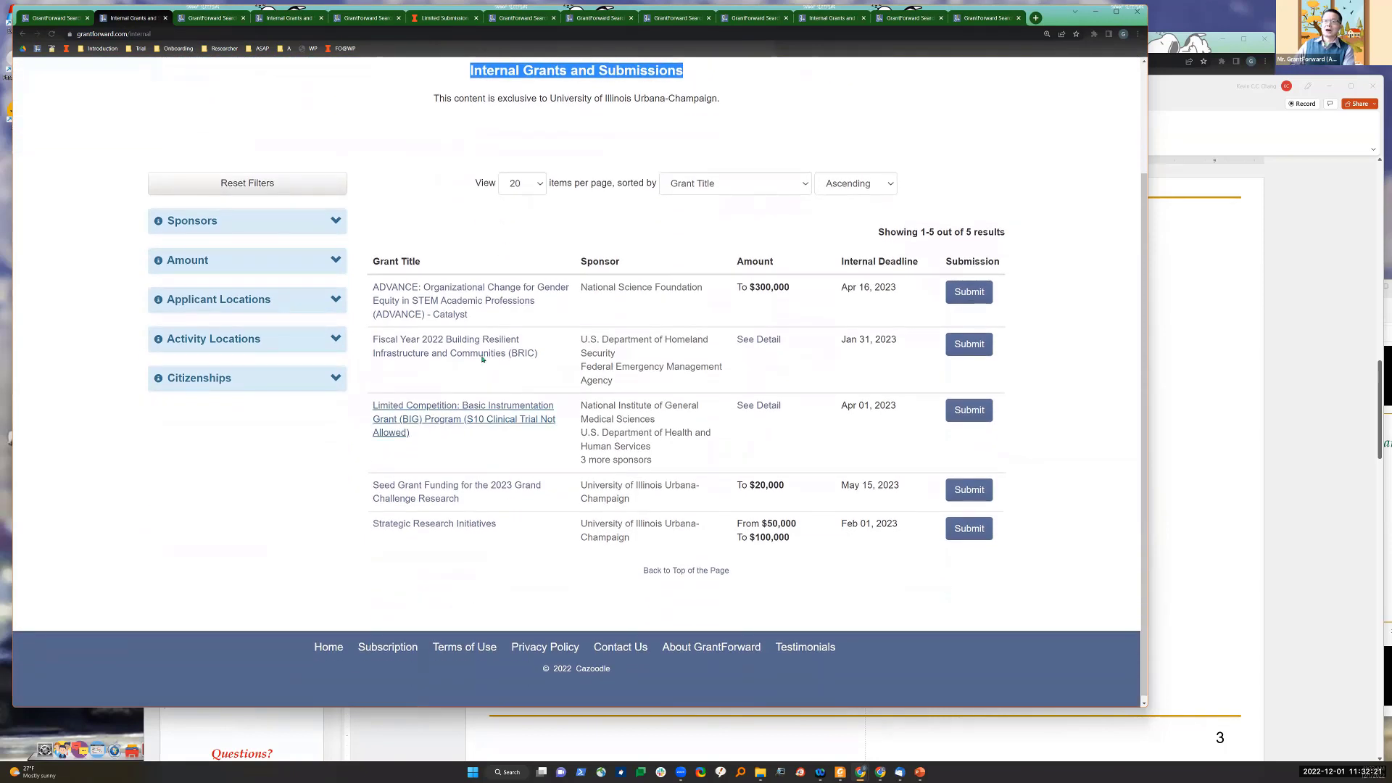
{"action": "left_click_drag", "start_coordinate": [549, 352], "coordinate": [379, 333]}
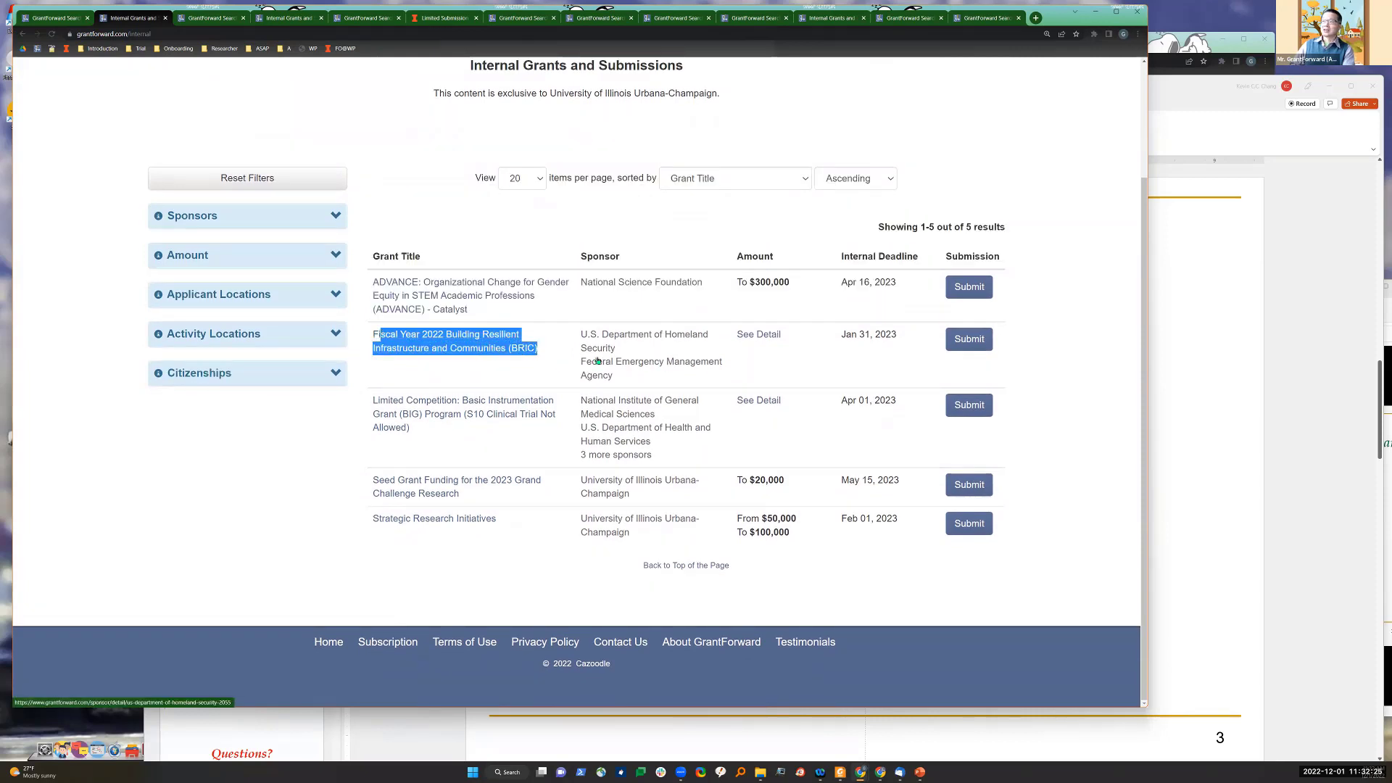
{"action": "left_click_drag", "start_coordinate": [897, 334], "coordinate": [839, 335]}
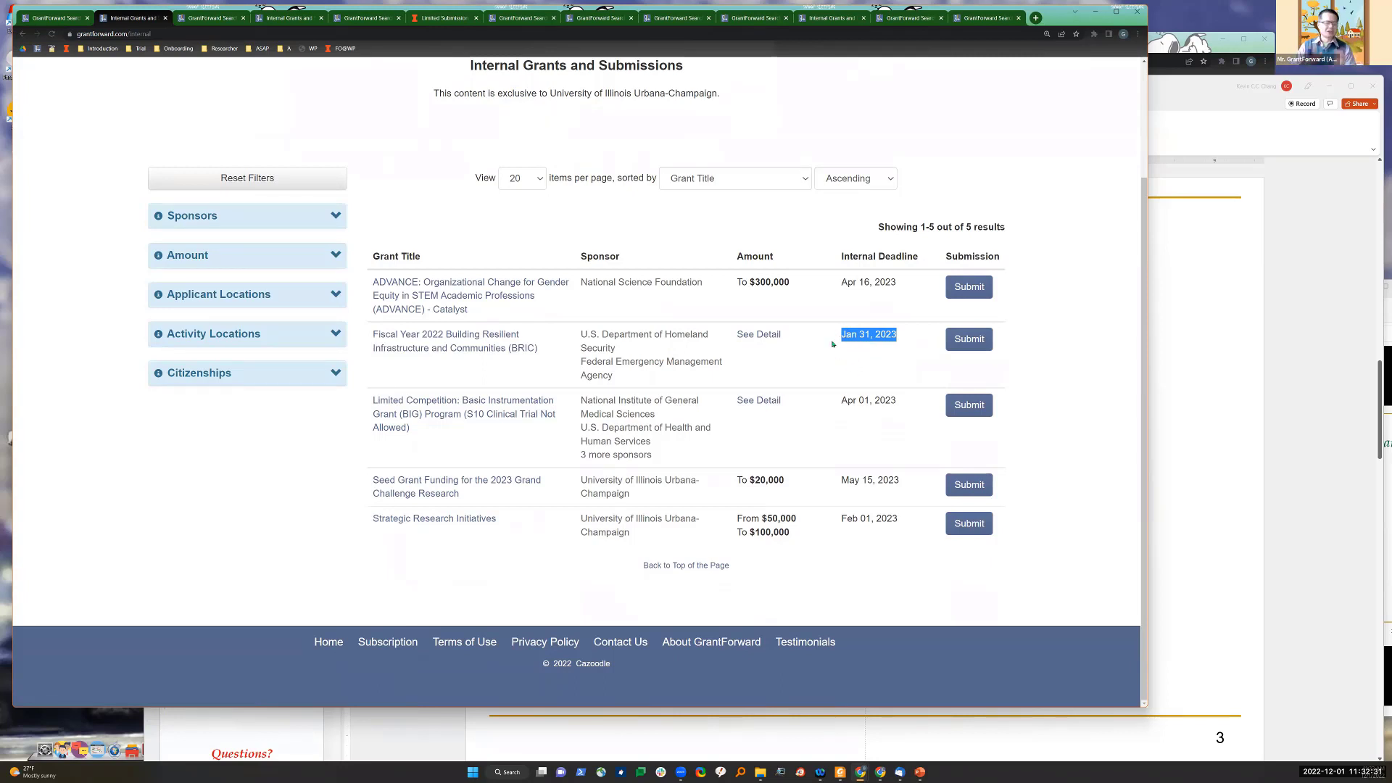
Step: Return to the PowerPoint Objectives slide and highlight Use Case 1b, "Adding an Internal Grant to Announce", and its internal grant description
{"action": "left_click", "coordinate": [1167, 335]}
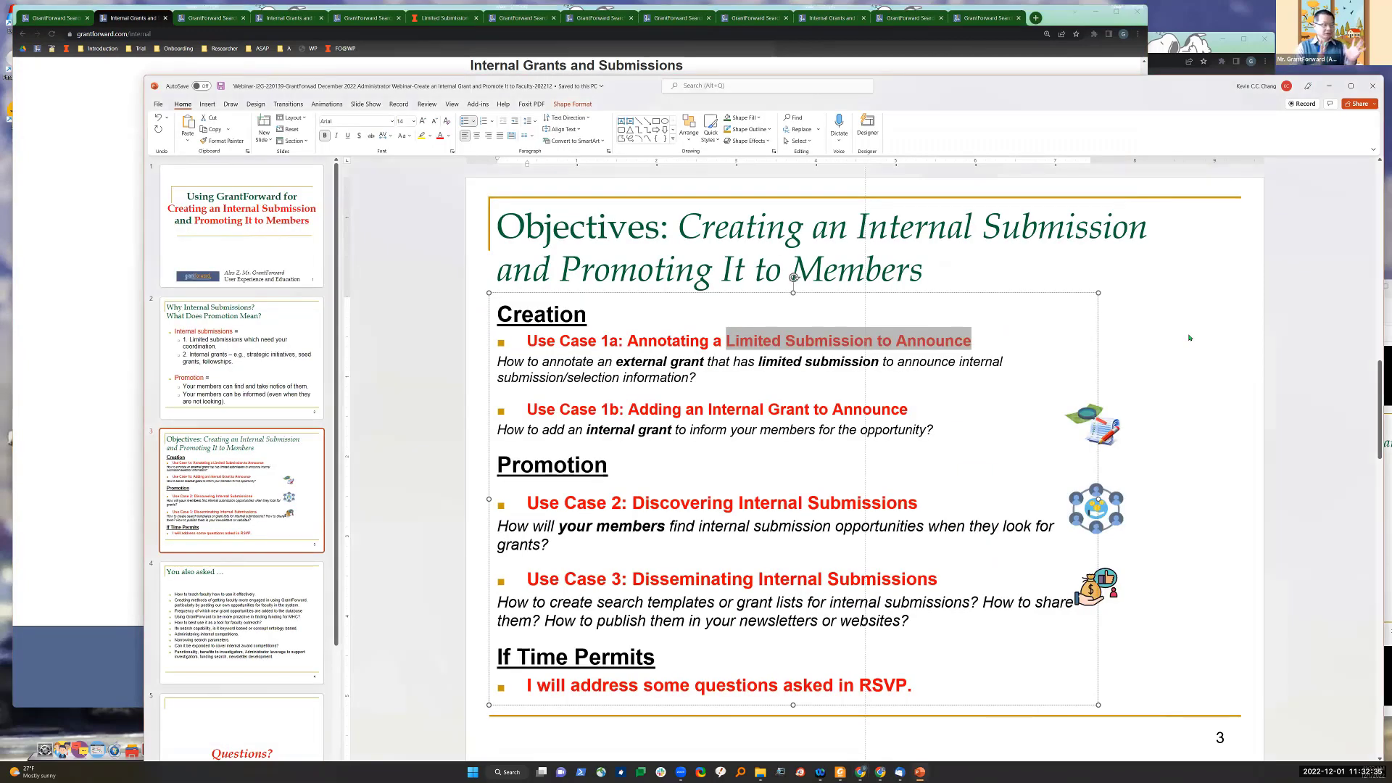
{"action": "left_click", "coordinate": [762, 373]}
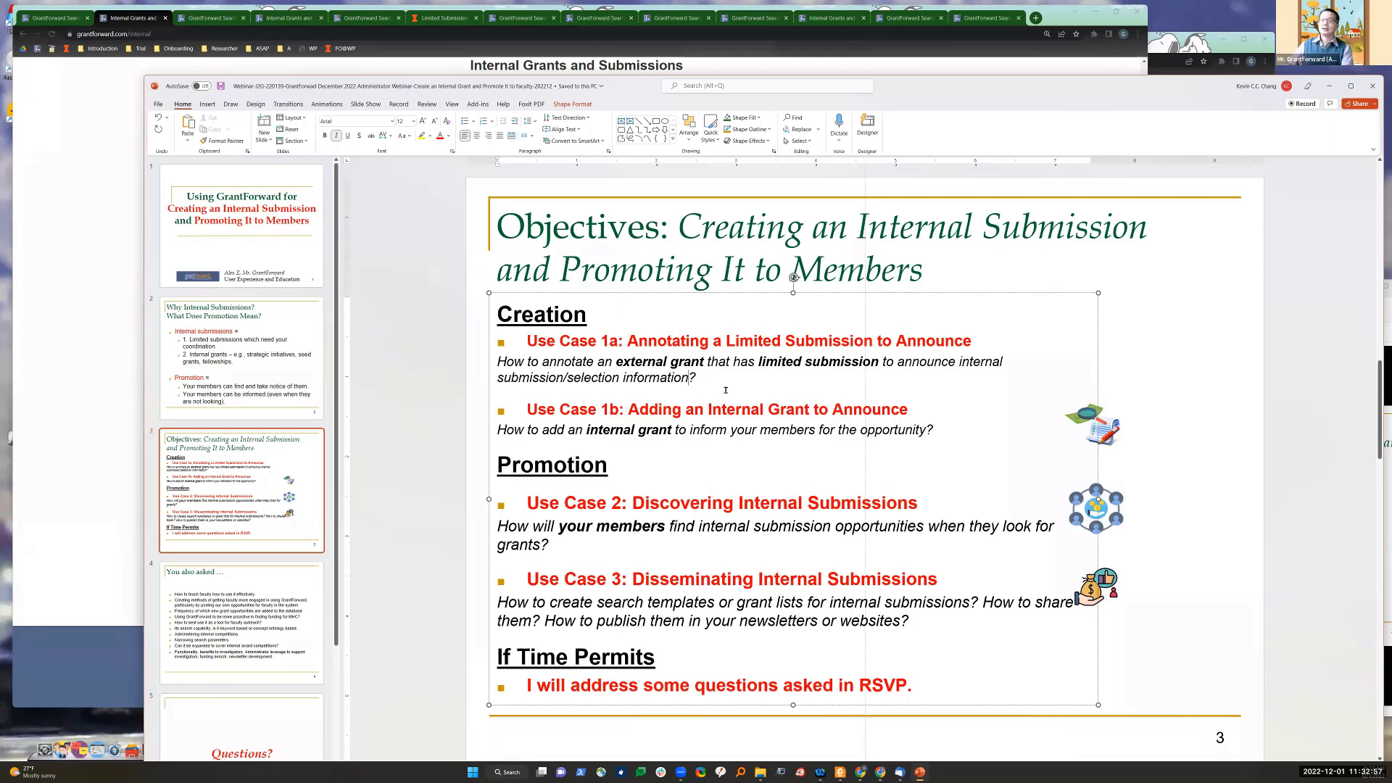
{"action": "left_click_drag", "start_coordinate": [628, 410], "coordinate": [913, 412]}
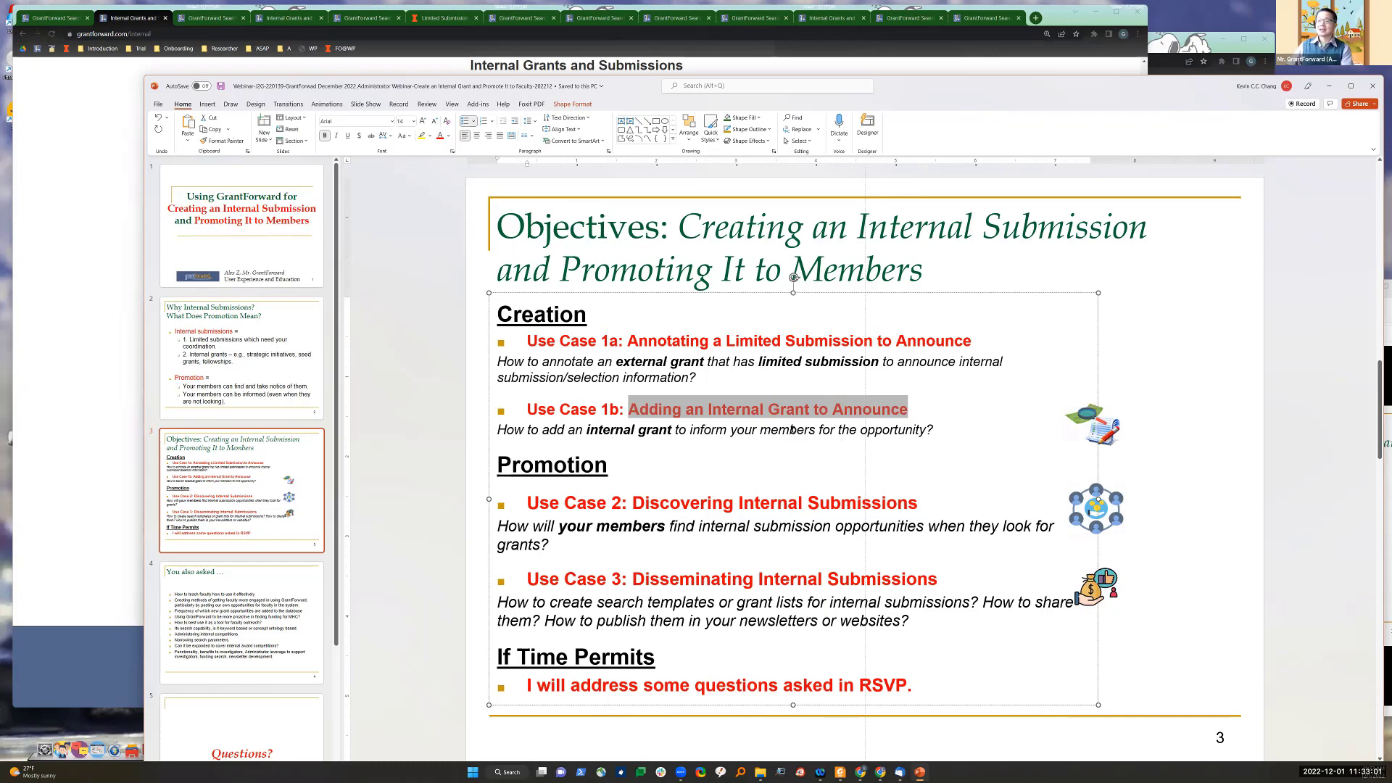
{"action": "left_click_drag", "start_coordinate": [568, 430], "coordinate": [684, 433]}
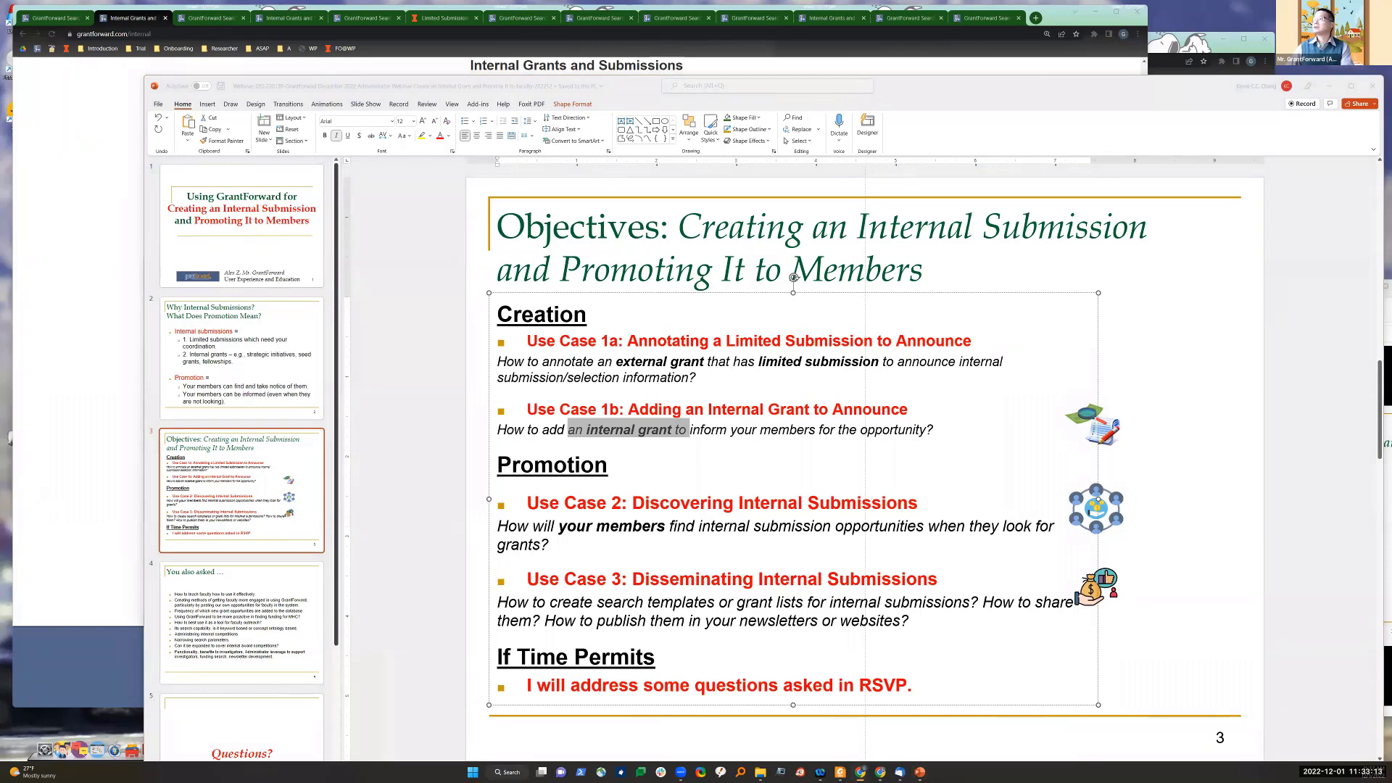
Step: Switch to the University of Illinois browser window and look over the Call to Action to Address Racism & Social Injustice Research Program page
{"action": "key", "text": "alt+Tab"}
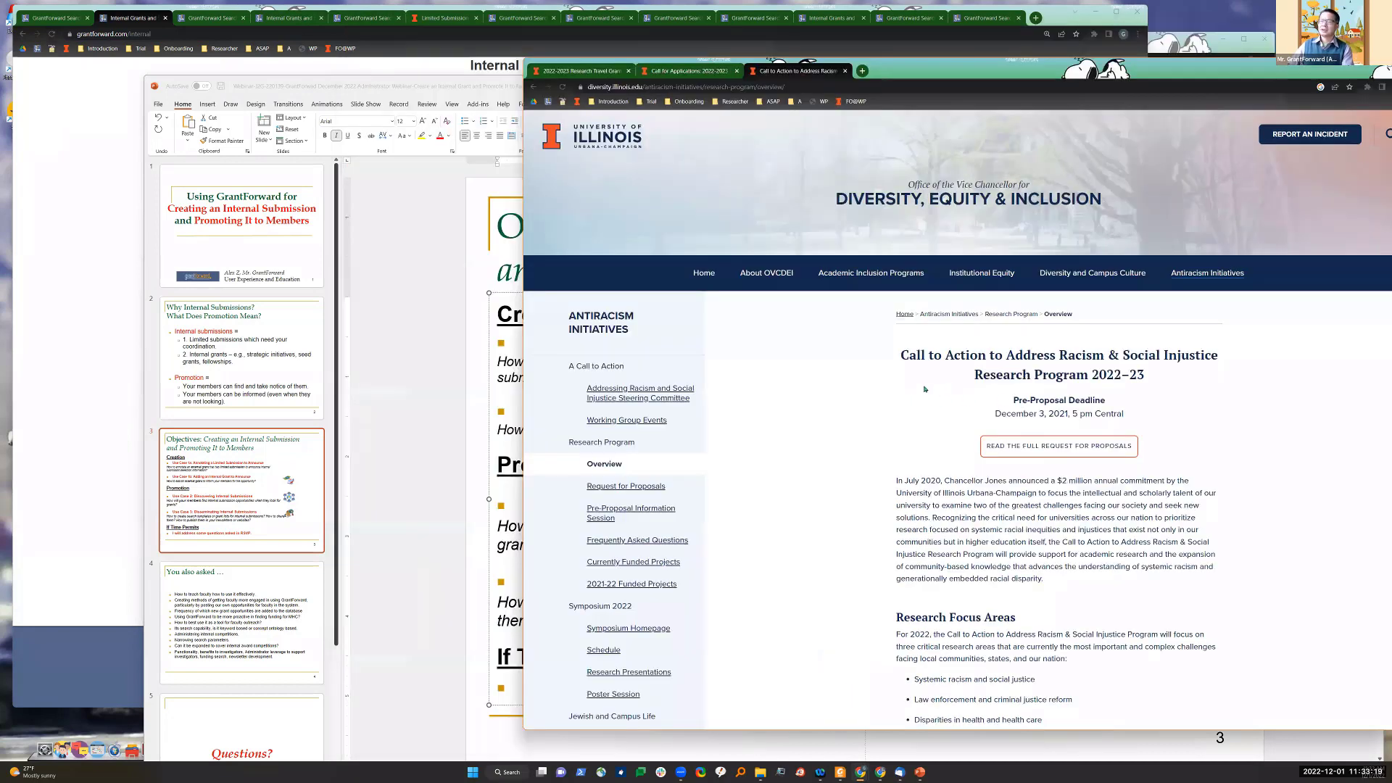
{"action": "left_click_drag", "start_coordinate": [901, 355], "coordinate": [1129, 355]}
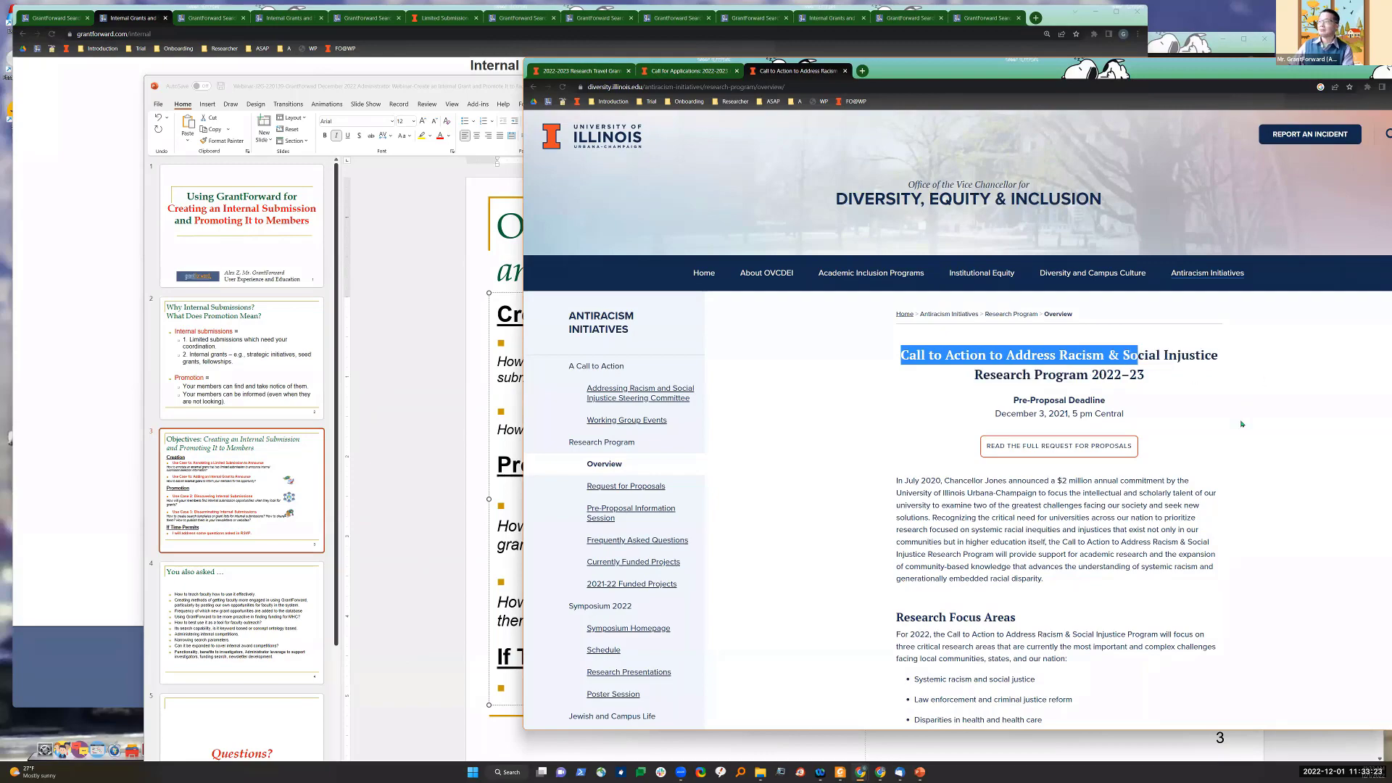
{"action": "left_click", "coordinate": [1242, 420]}
{"action": "scroll", "coordinate": [1242, 420], "scroll_direction": "down", "scroll_amount": 4}
{"action": "scroll", "coordinate": [1049, 541], "scroll_direction": "up", "scroll_amount": 4}
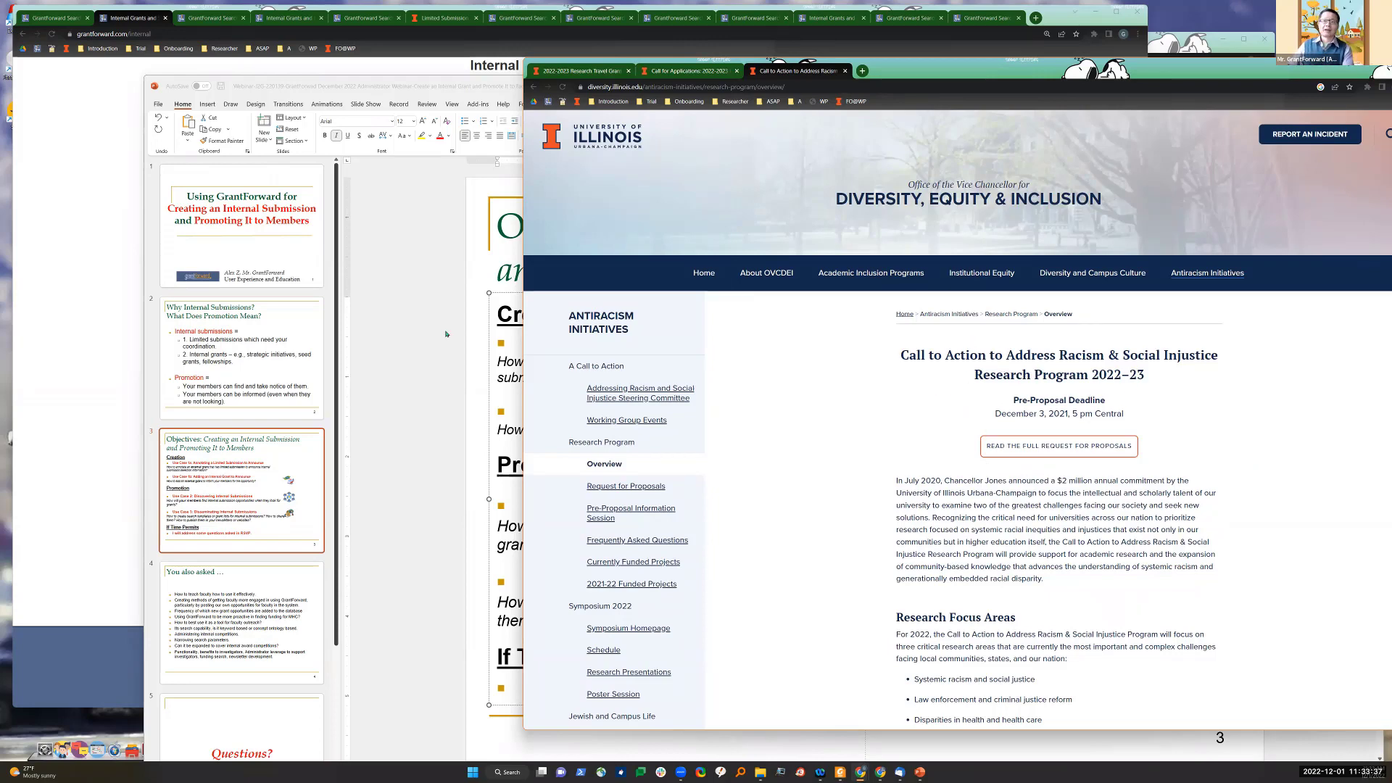
Step: Return to GrantForward, open the administrator's Internal Grant management page, and review the list of submitted internal grants
{"action": "key", "text": "alt+Tab"}
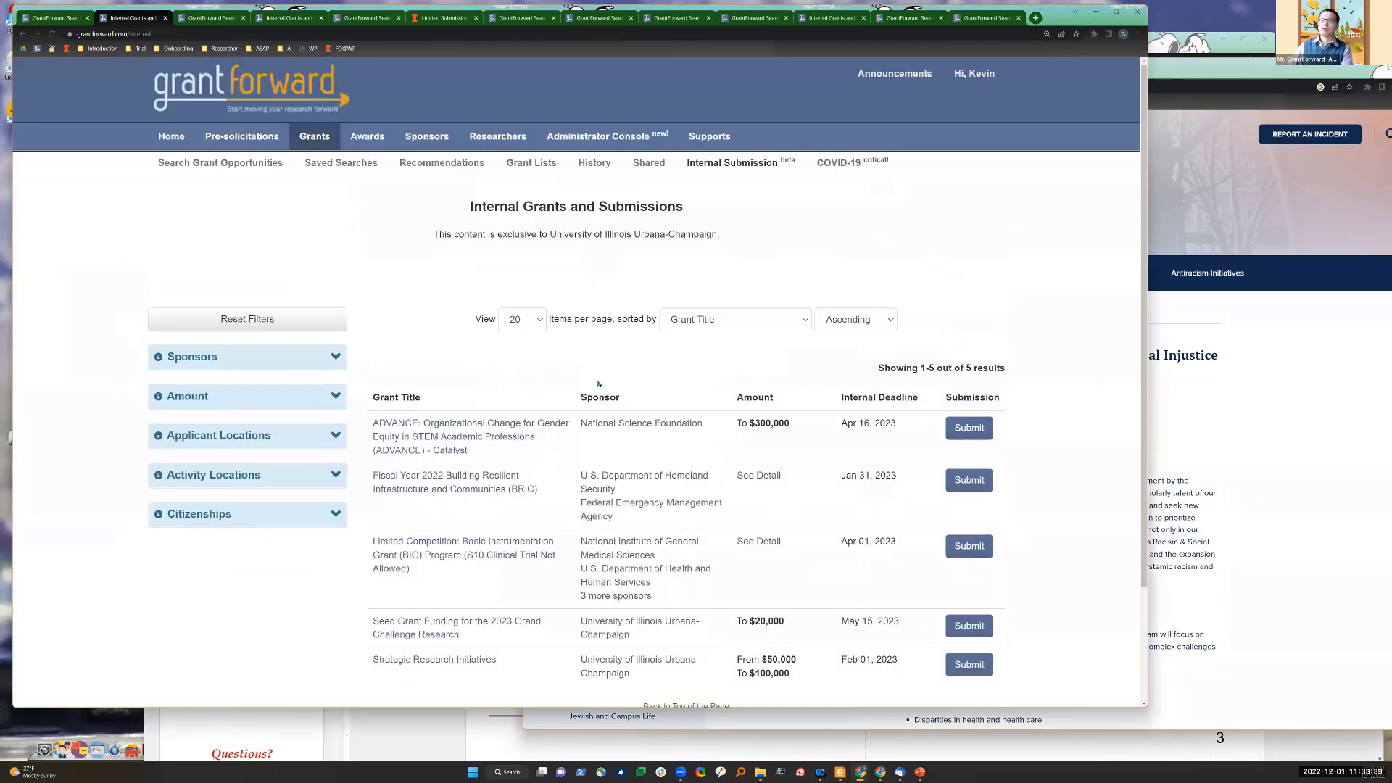
{"action": "mouse_move", "coordinate": [607, 142]}
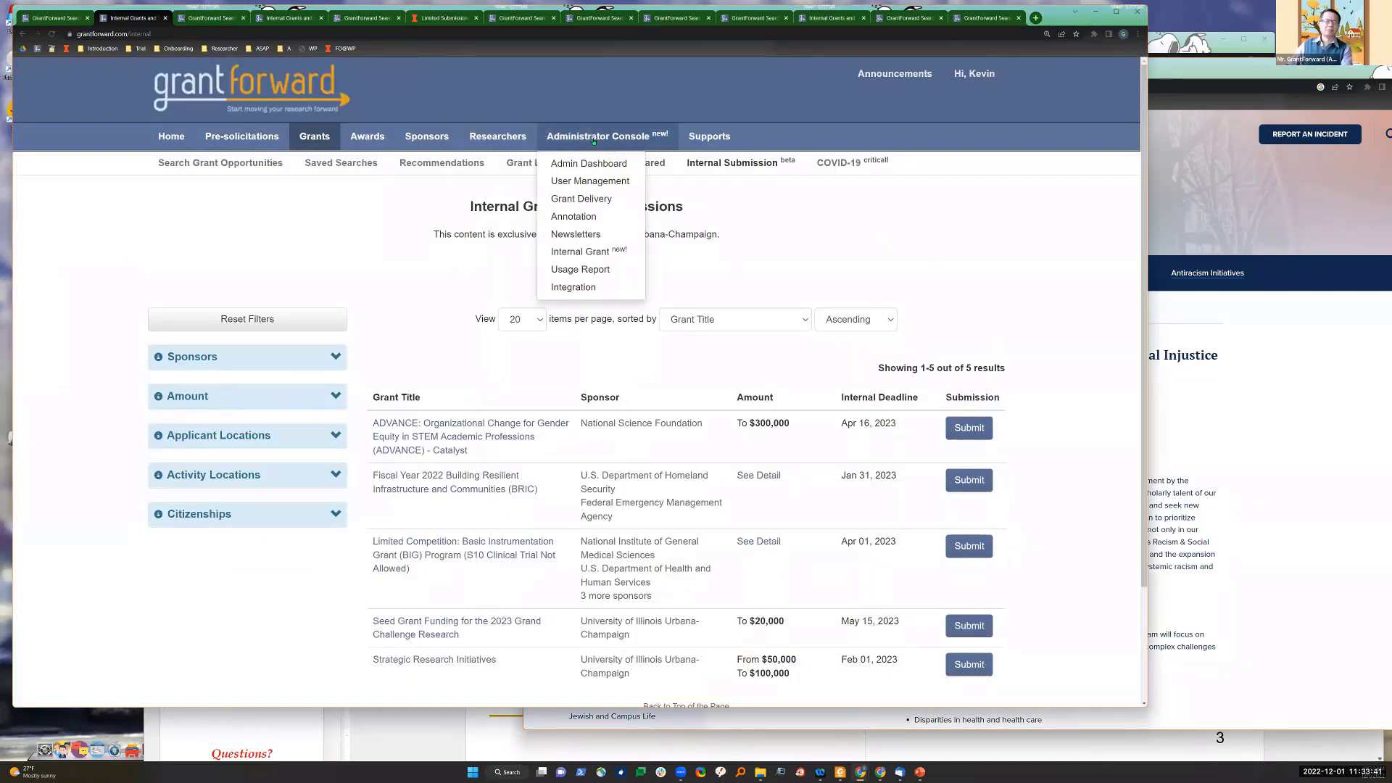
{"action": "left_click", "coordinate": [588, 253]}
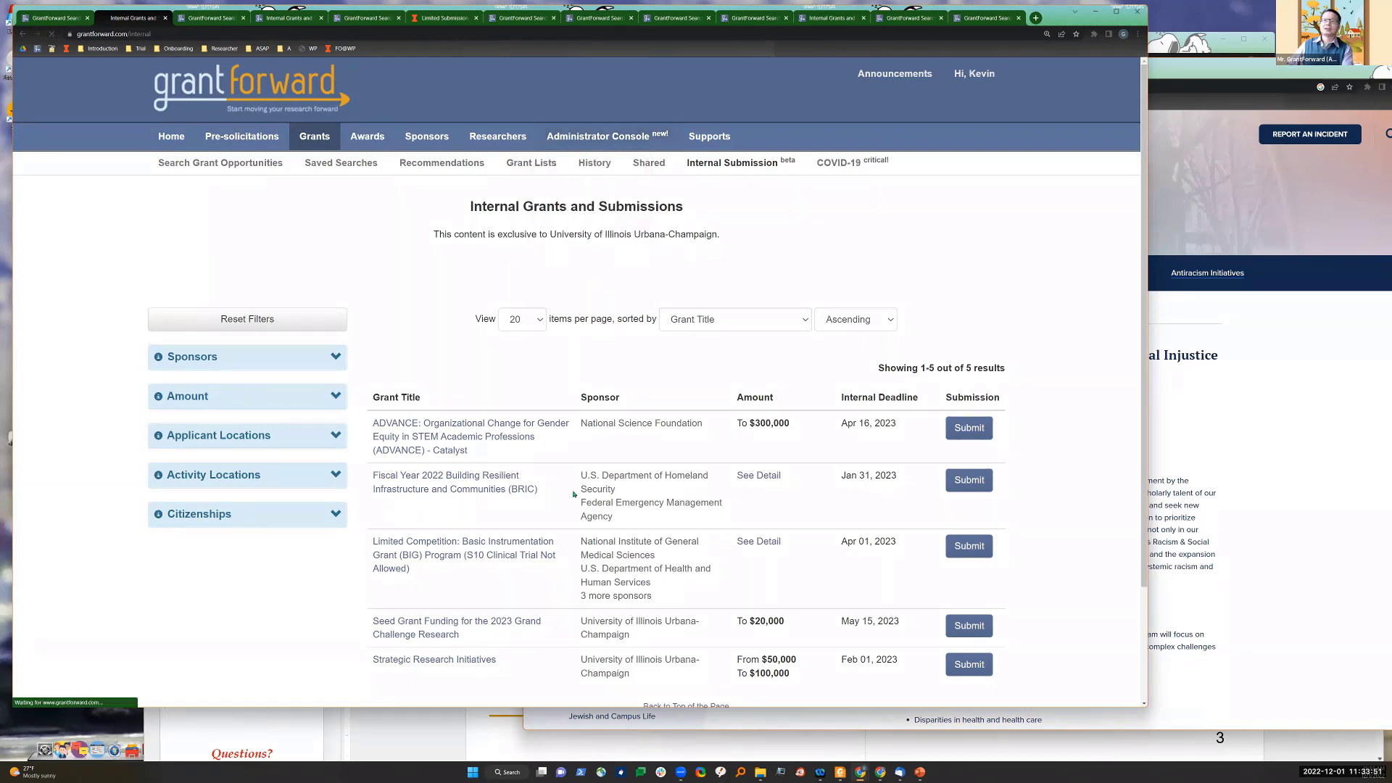
{"action": "scroll", "coordinate": [561, 483], "scroll_direction": "down", "scroll_amount": 2}
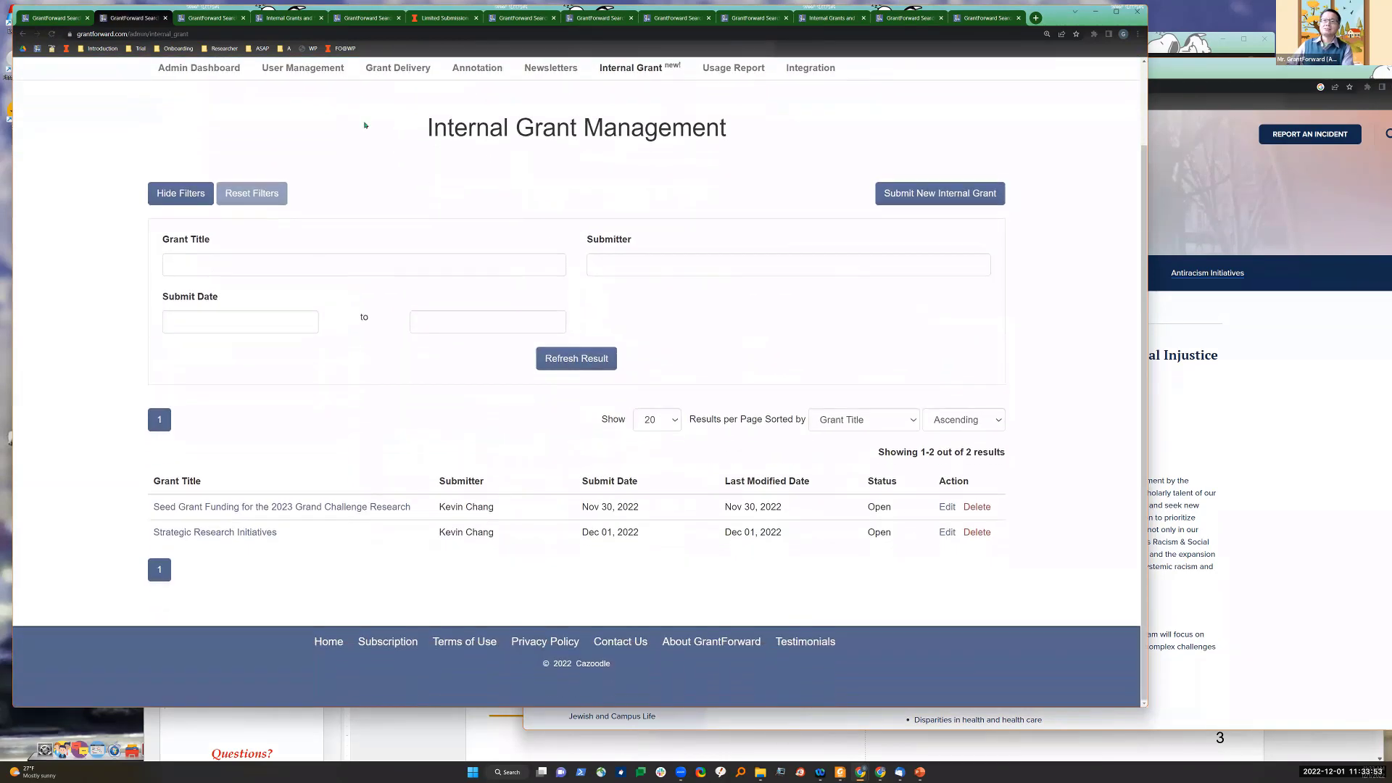
{"action": "left_click_drag", "start_coordinate": [423, 146], "coordinate": [564, 138]}
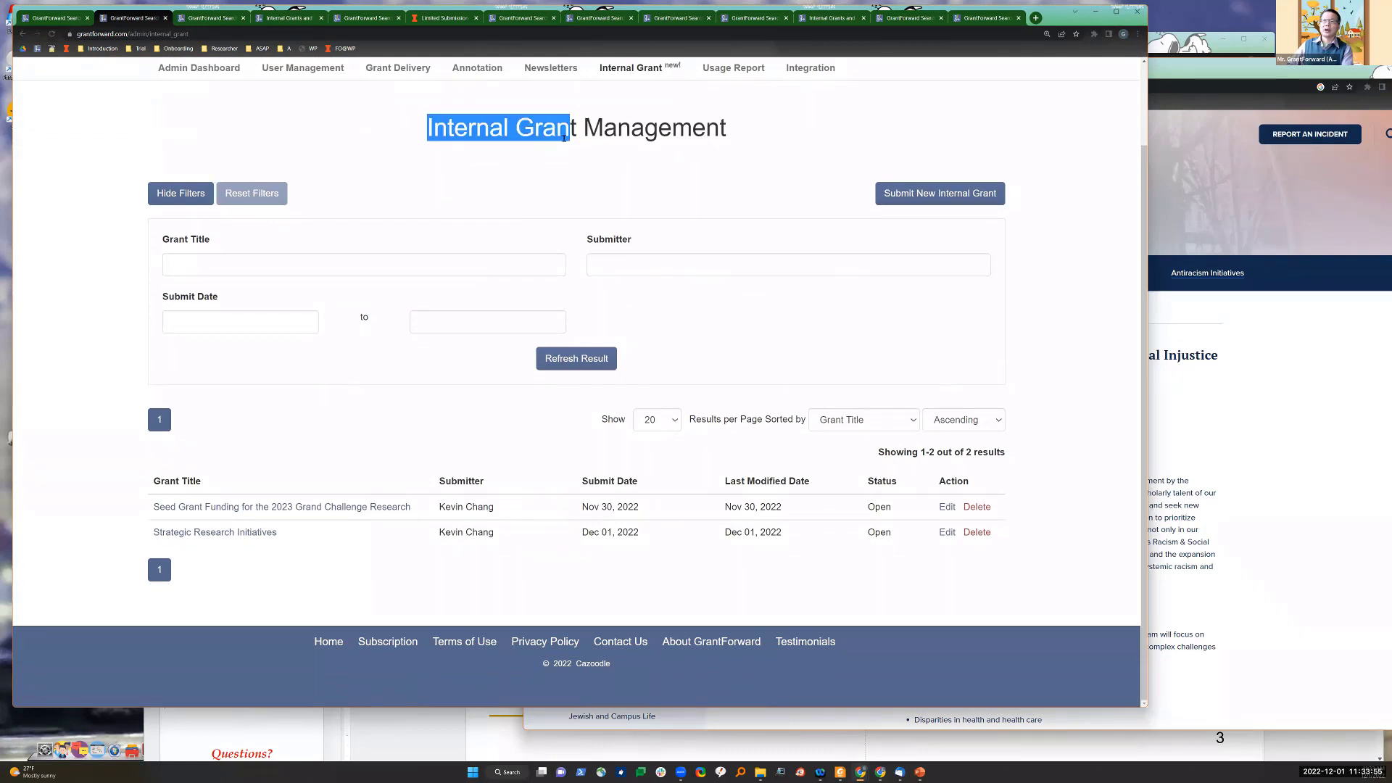
{"action": "left_click_drag", "start_coordinate": [312, 536], "coordinate": [266, 603]}
{"action": "left_click", "coordinate": [286, 537]}
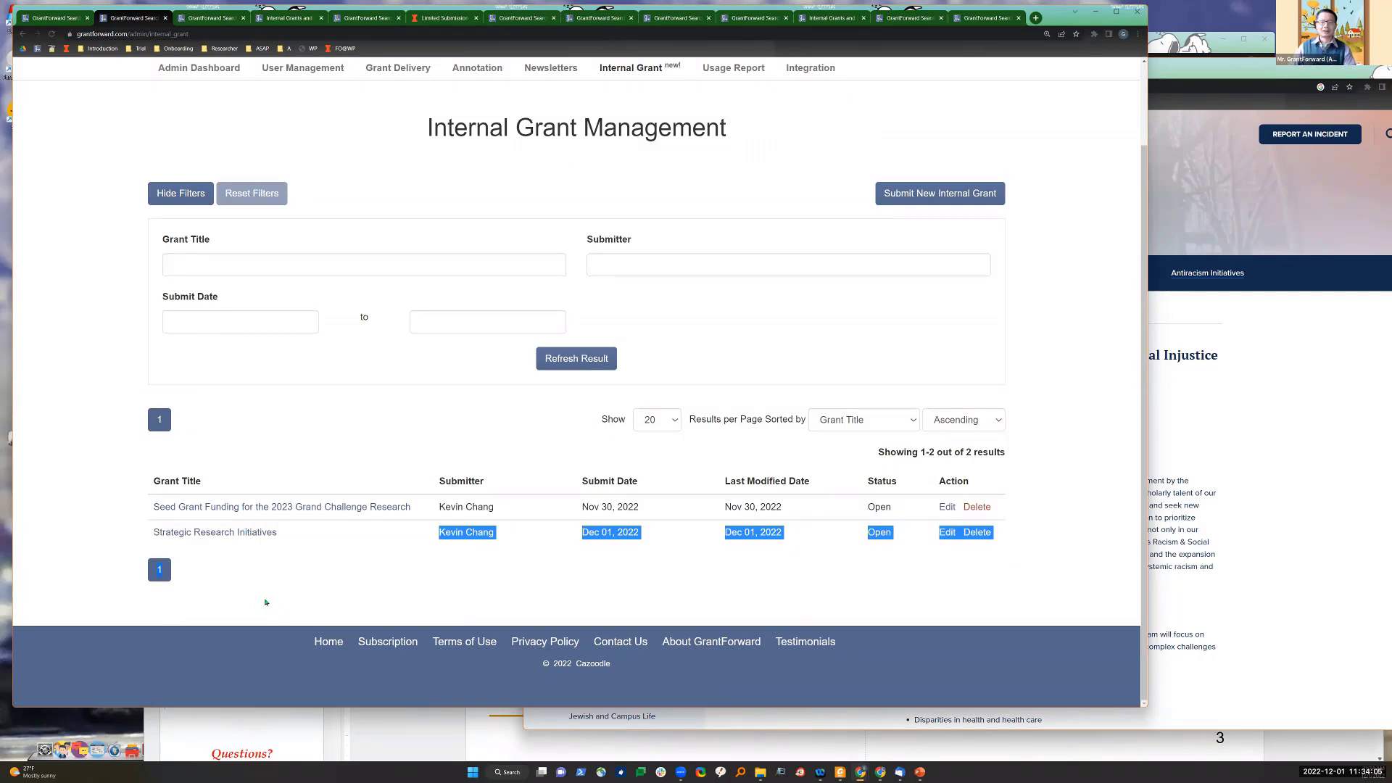
{"action": "left_click", "coordinate": [762, 285]}
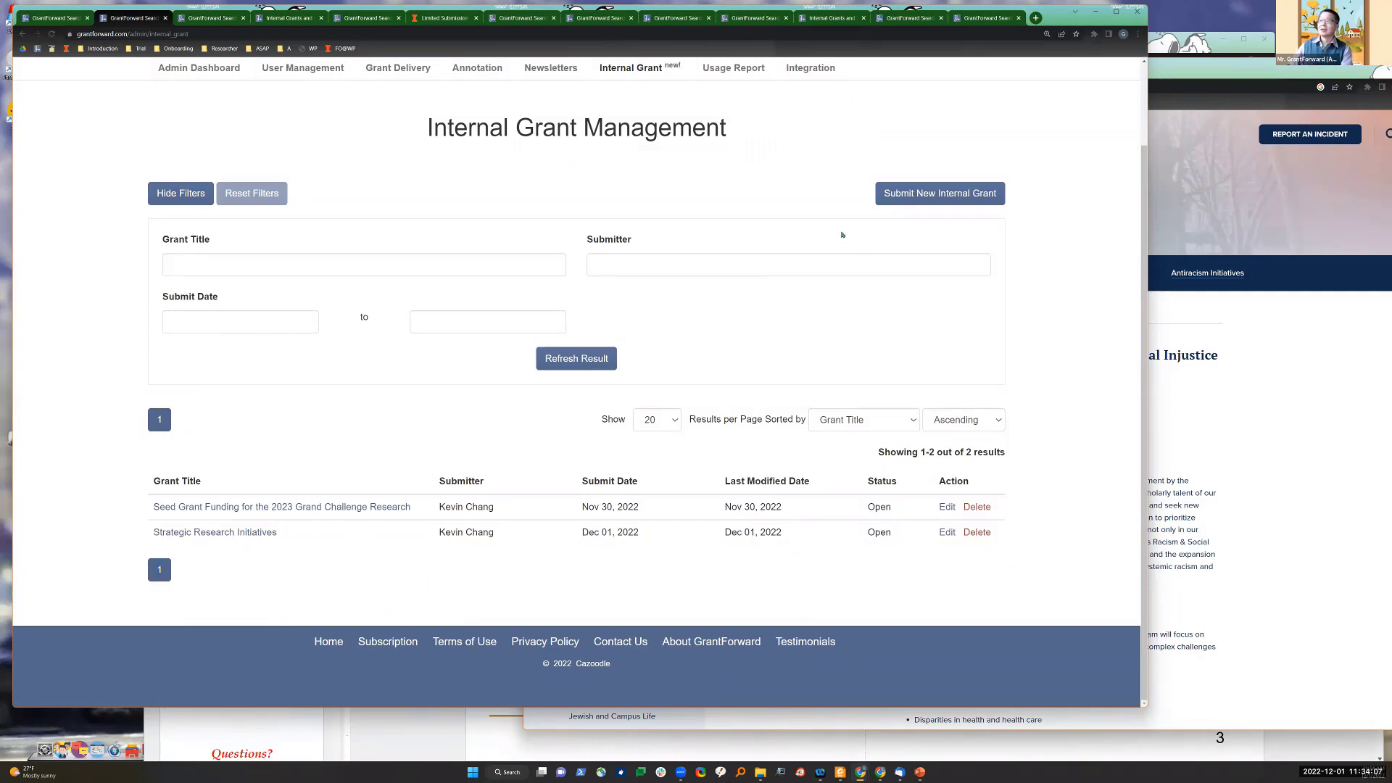
{"action": "scroll", "coordinate": [944, 335], "scroll_direction": "up", "scroll_amount": 2}
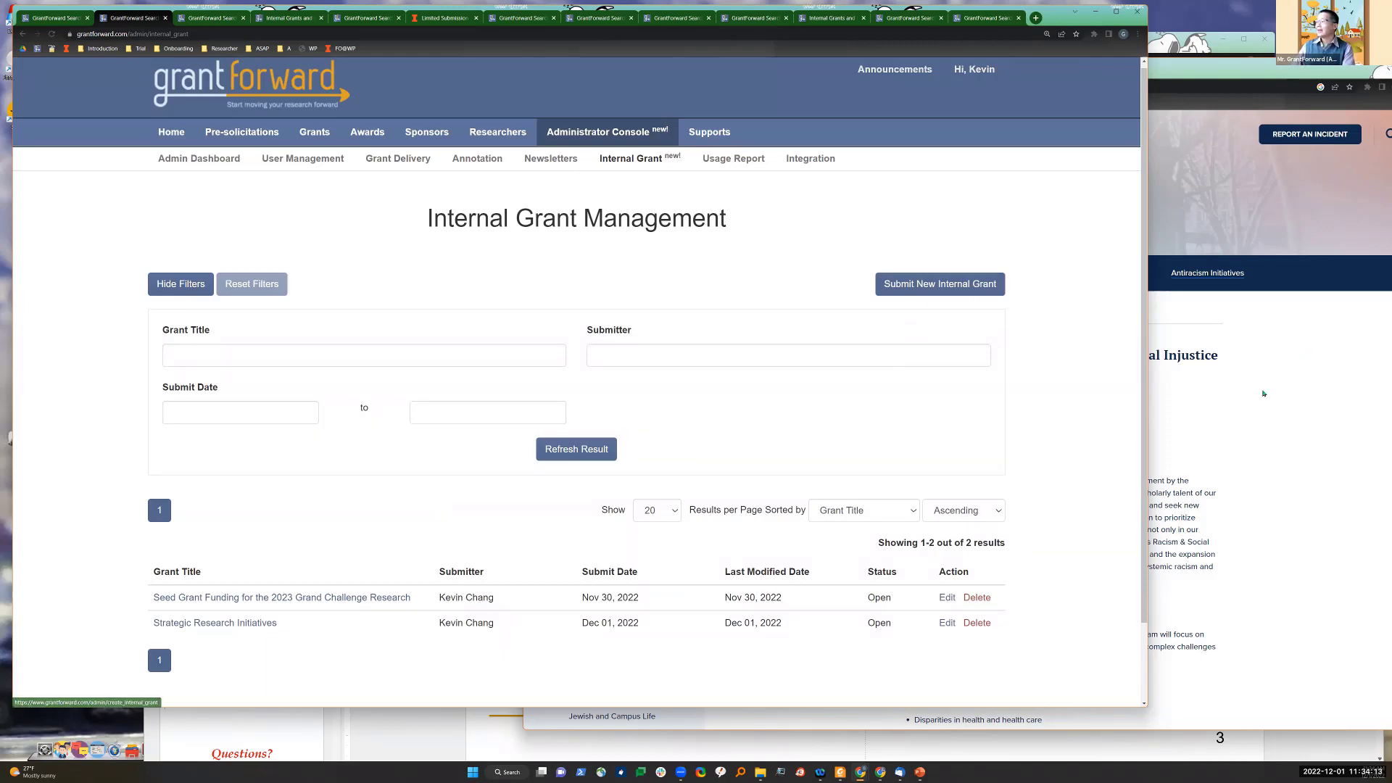
Step: Glance at the Call to Action program page, start a new internal grant submission in GrantForward, and look over its Basic Info form
{"action": "key", "text": "alt+Tab"}
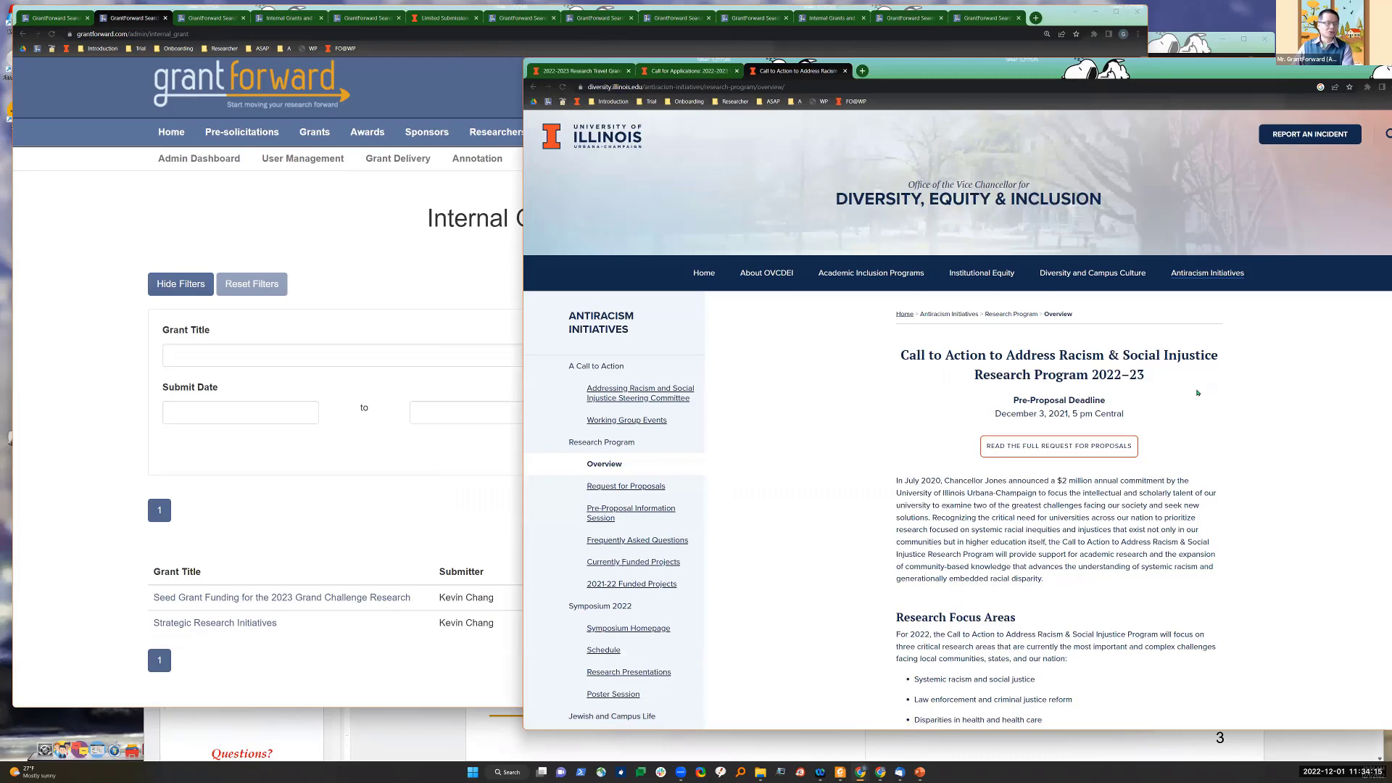
{"action": "left_click", "coordinate": [457, 467]}
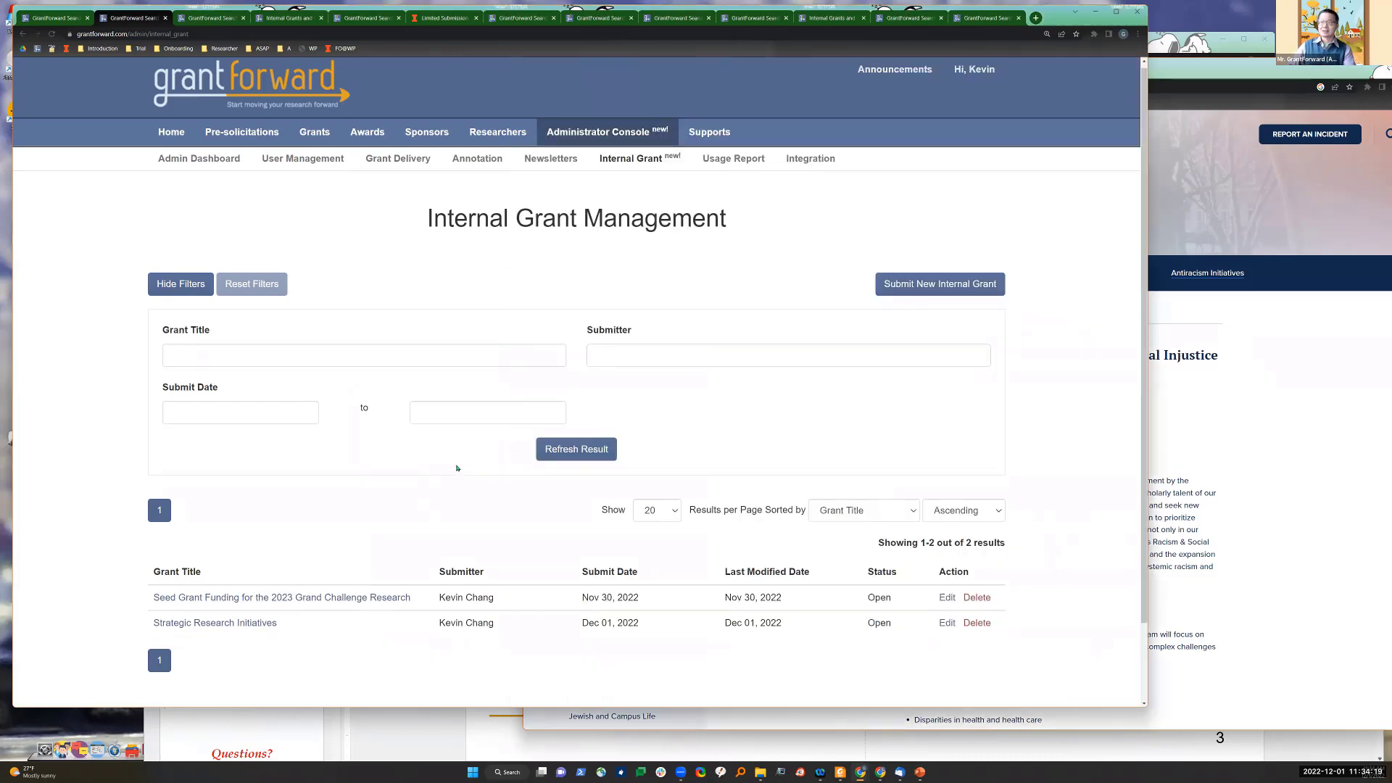
{"action": "left_click", "coordinate": [963, 294]}
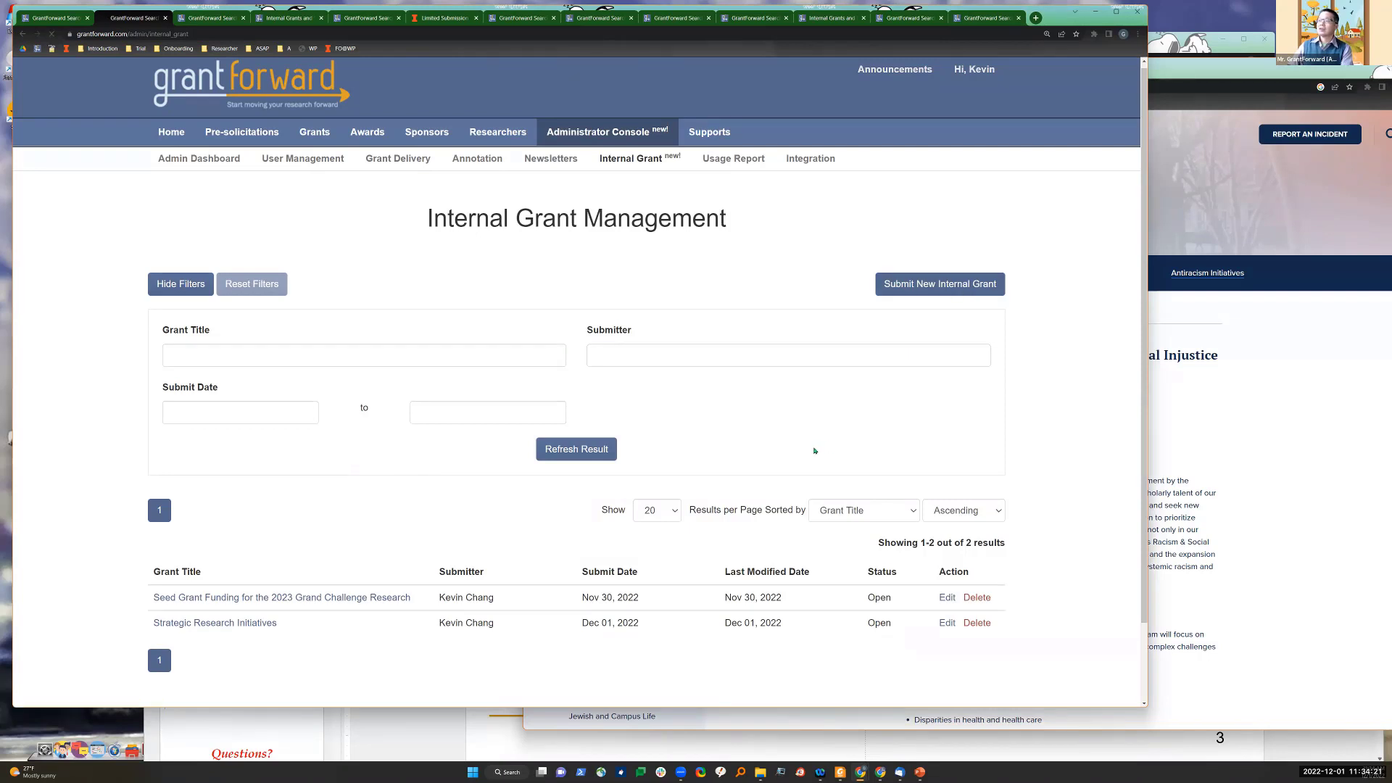
{"action": "scroll", "coordinate": [696, 454], "scroll_direction": "down", "scroll_amount": 3}
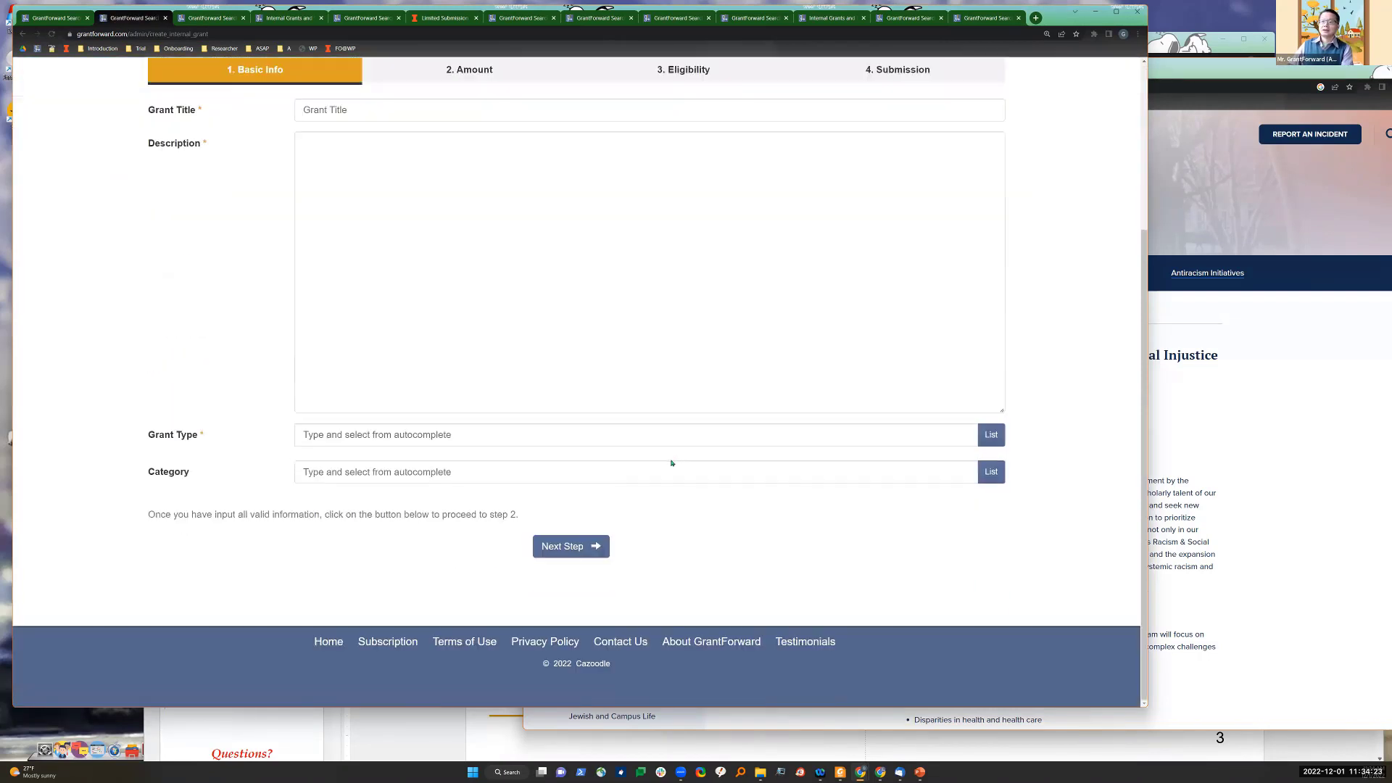
{"action": "scroll", "coordinate": [671, 461], "scroll_direction": "up", "scroll_amount": 3}
{"action": "scroll", "coordinate": [670, 459], "scroll_direction": "down", "scroll_amount": 2}
{"action": "scroll", "coordinate": [472, 348], "scroll_direction": "up", "scroll_amount": 2}
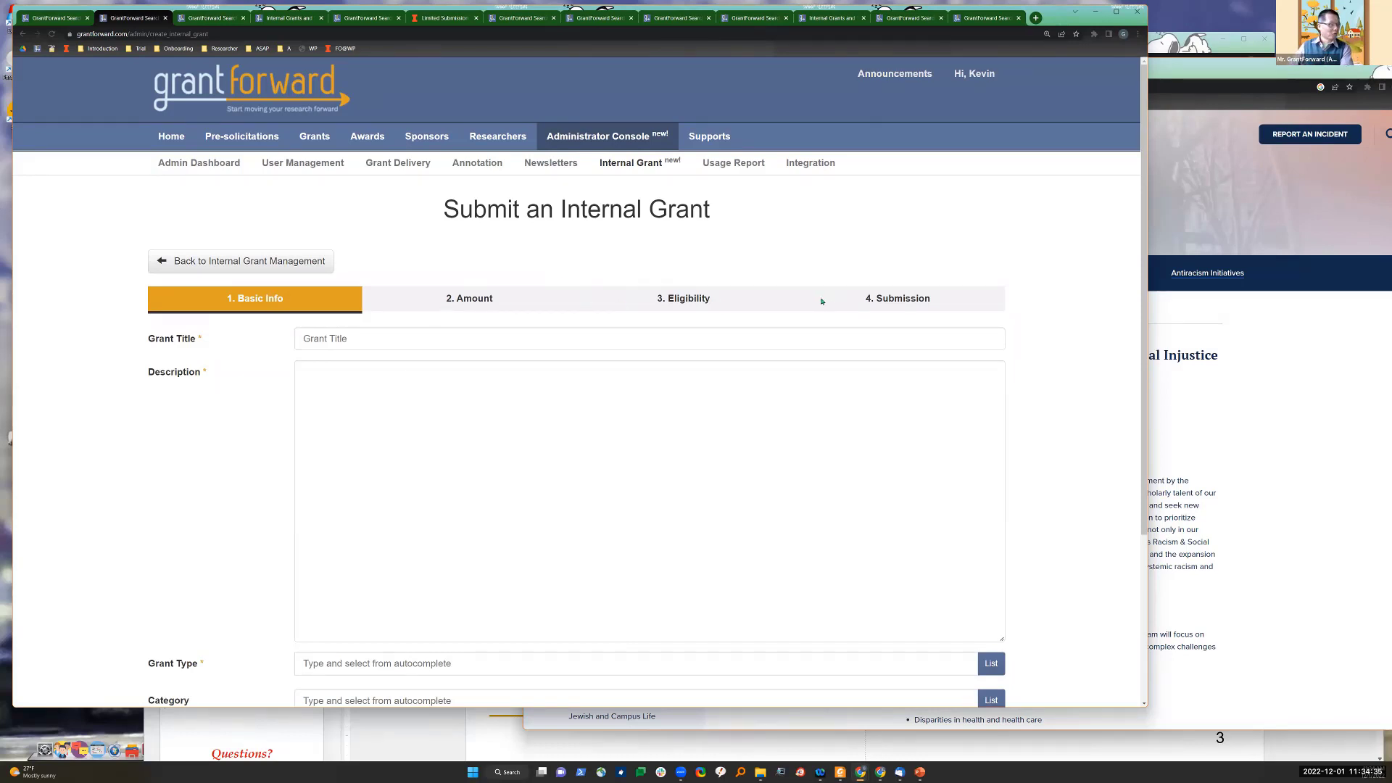
{"action": "scroll", "coordinate": [783, 306], "scroll_direction": "down", "scroll_amount": 1}
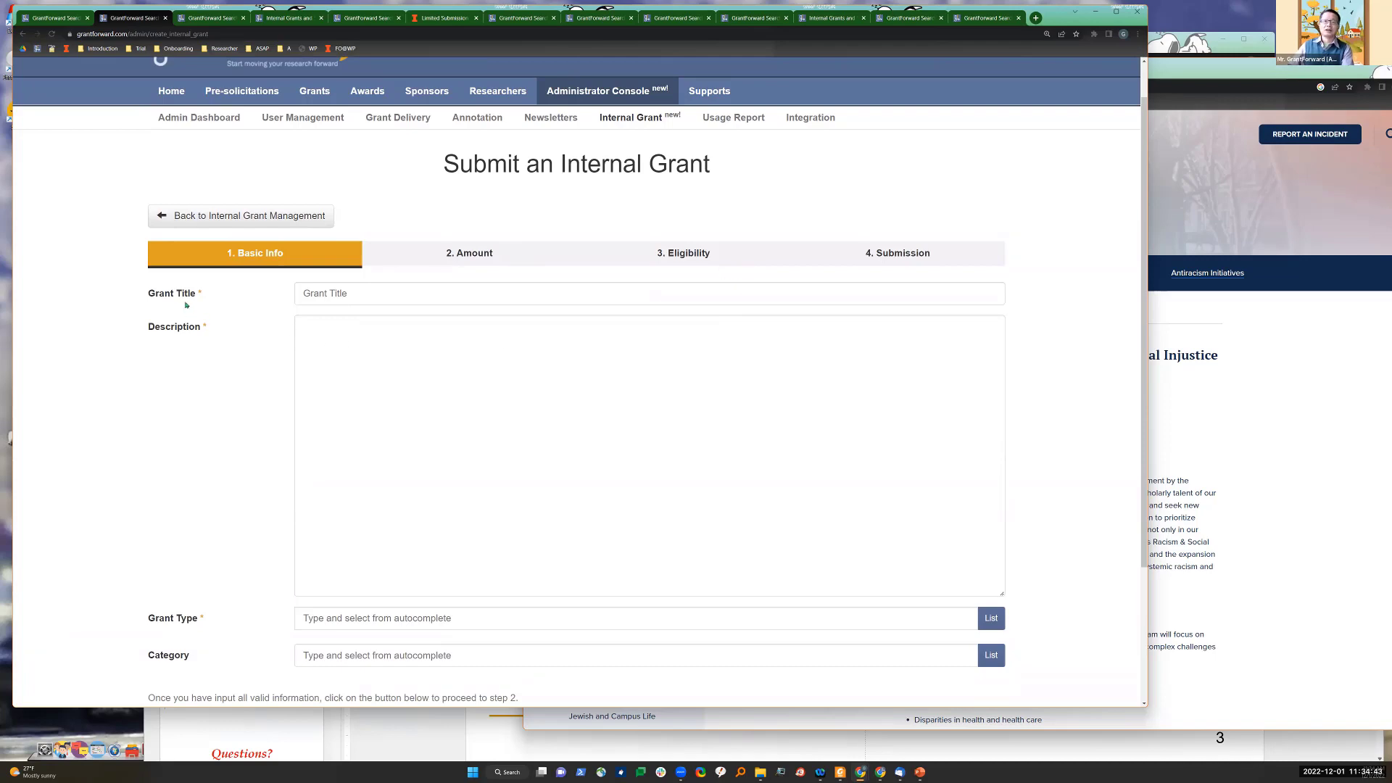
Step: Copy the title "Call to Action to Address Racism & Social Injustice Research Program 2022–23" from the Illinois program page into GrantForward's Grant Title
{"action": "key", "text": "alt+Tab"}
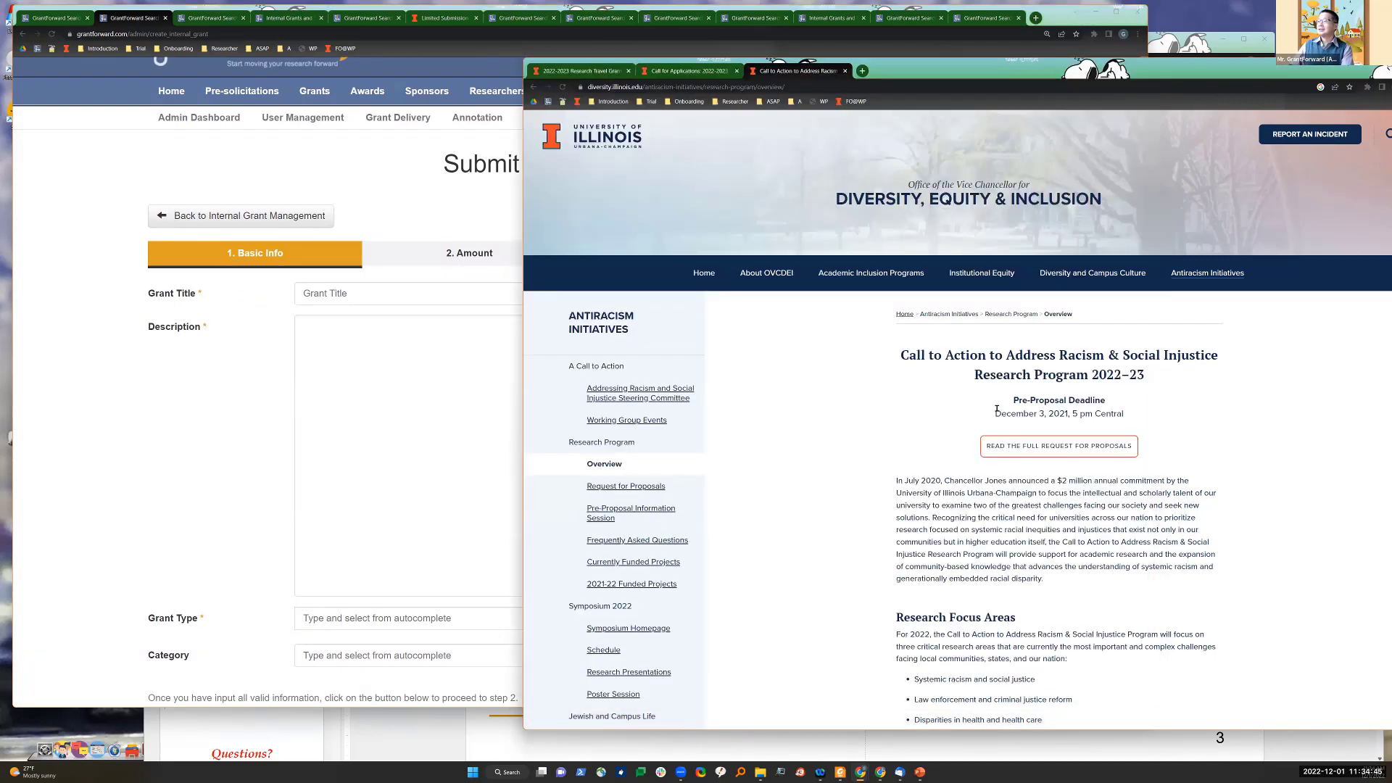
{"action": "left_click_drag", "start_coordinate": [902, 354], "coordinate": [1154, 378]}
{"action": "key", "text": "ctrl+c"}
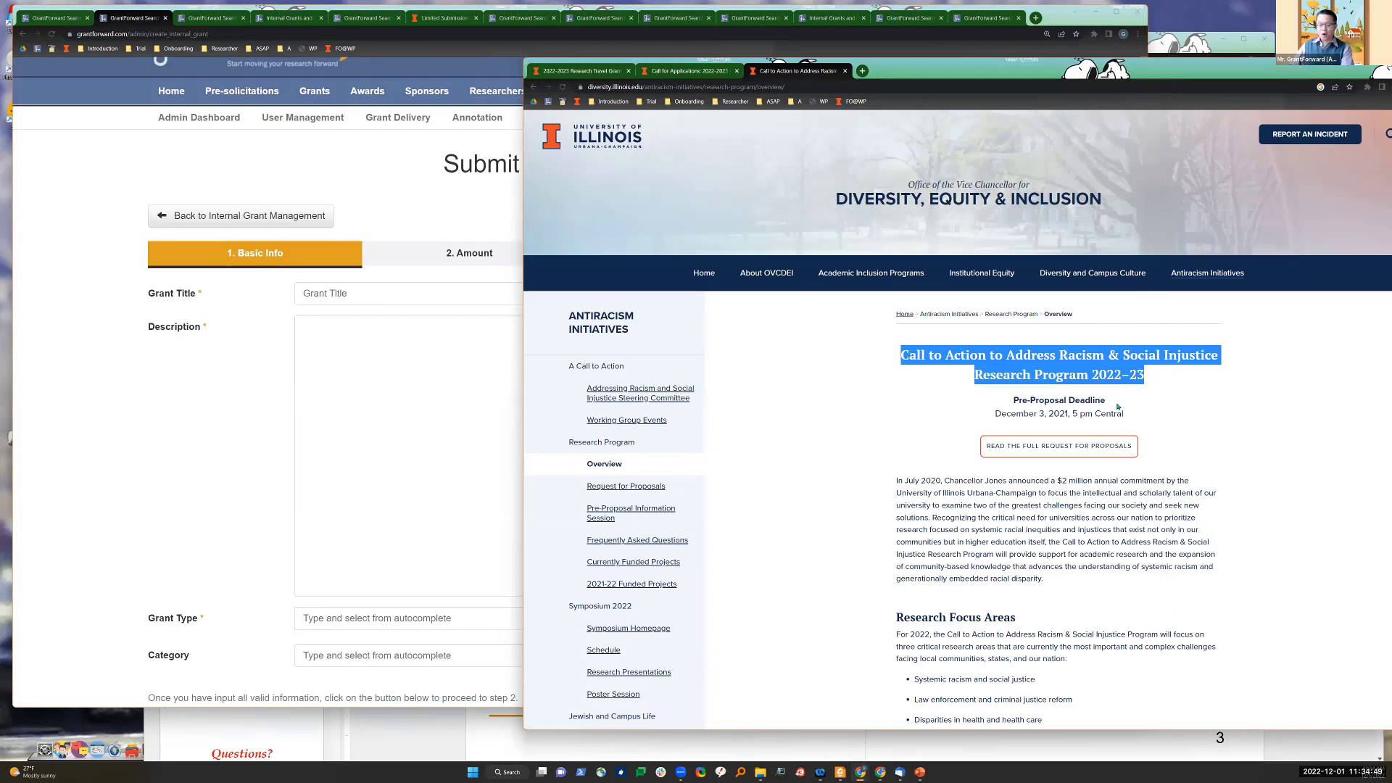
{"action": "left_click", "coordinate": [422, 288]}
{"action": "key", "text": "ctrl+v"}
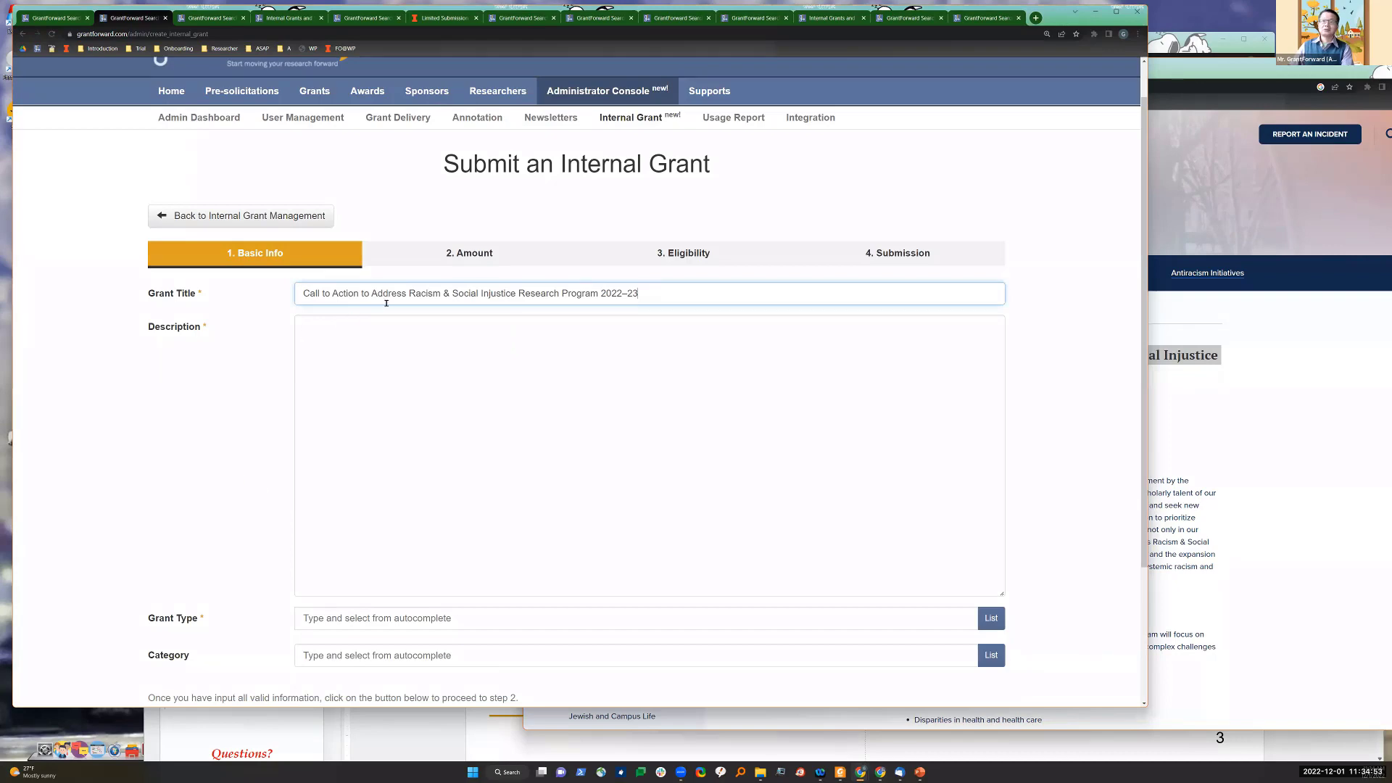
Step: Copy the program overview text, from the opening paragraph through the research focus areas and funding tracks, into the internal grant's Description
{"action": "left_click", "coordinate": [516, 391]}
{"action": "left_click_drag", "start_coordinate": [150, 338], "coordinate": [213, 325]}
{"action": "left_click", "coordinate": [1263, 574]}
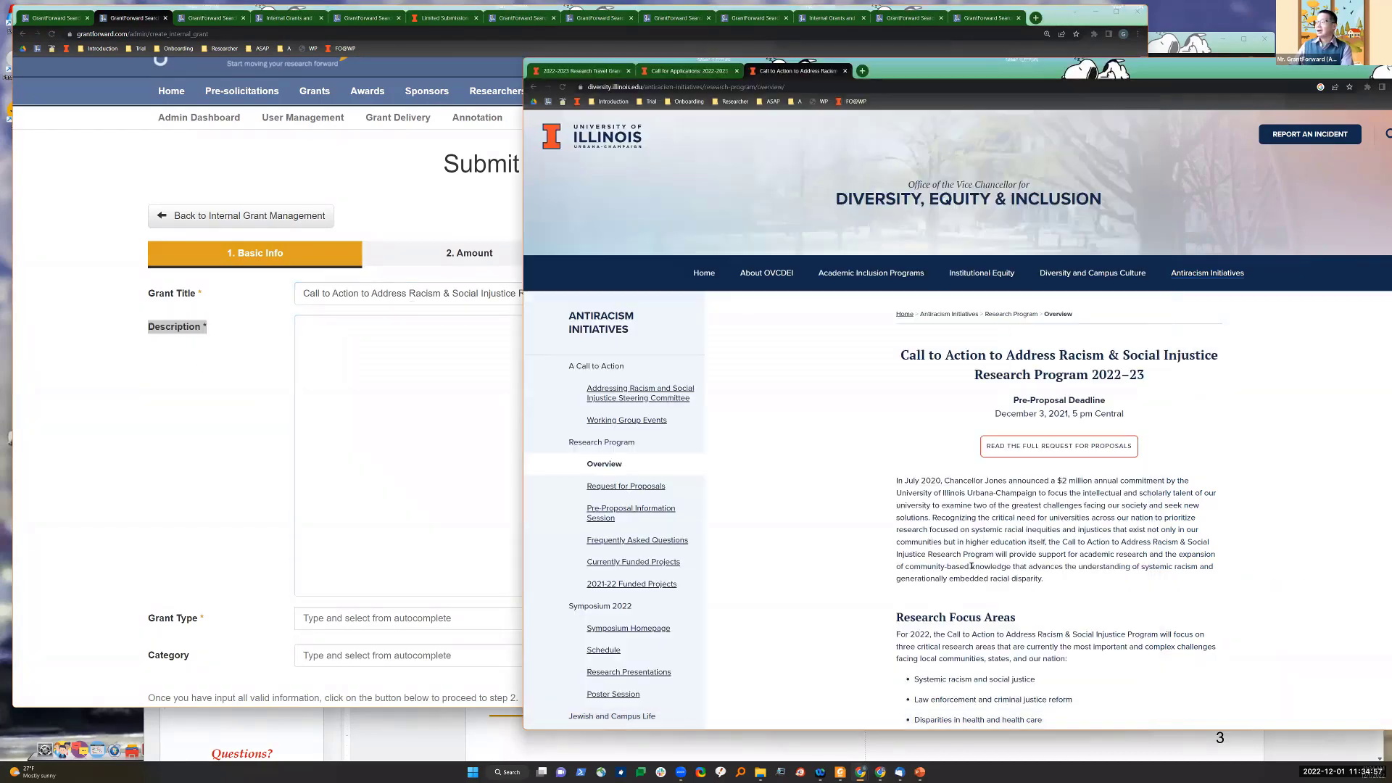
{"action": "left_click_drag", "start_coordinate": [892, 480], "coordinate": [1120, 590]}
{"action": "key", "text": "ctrl+c"}
{"action": "scroll", "coordinate": [1082, 611], "scroll_direction": "down", "scroll_amount": 3}
{"action": "scroll", "coordinate": [1076, 584], "scroll_direction": "down", "scroll_amount": 2}
{"action": "scroll", "coordinate": [940, 591], "scroll_direction": "up", "scroll_amount": 4}
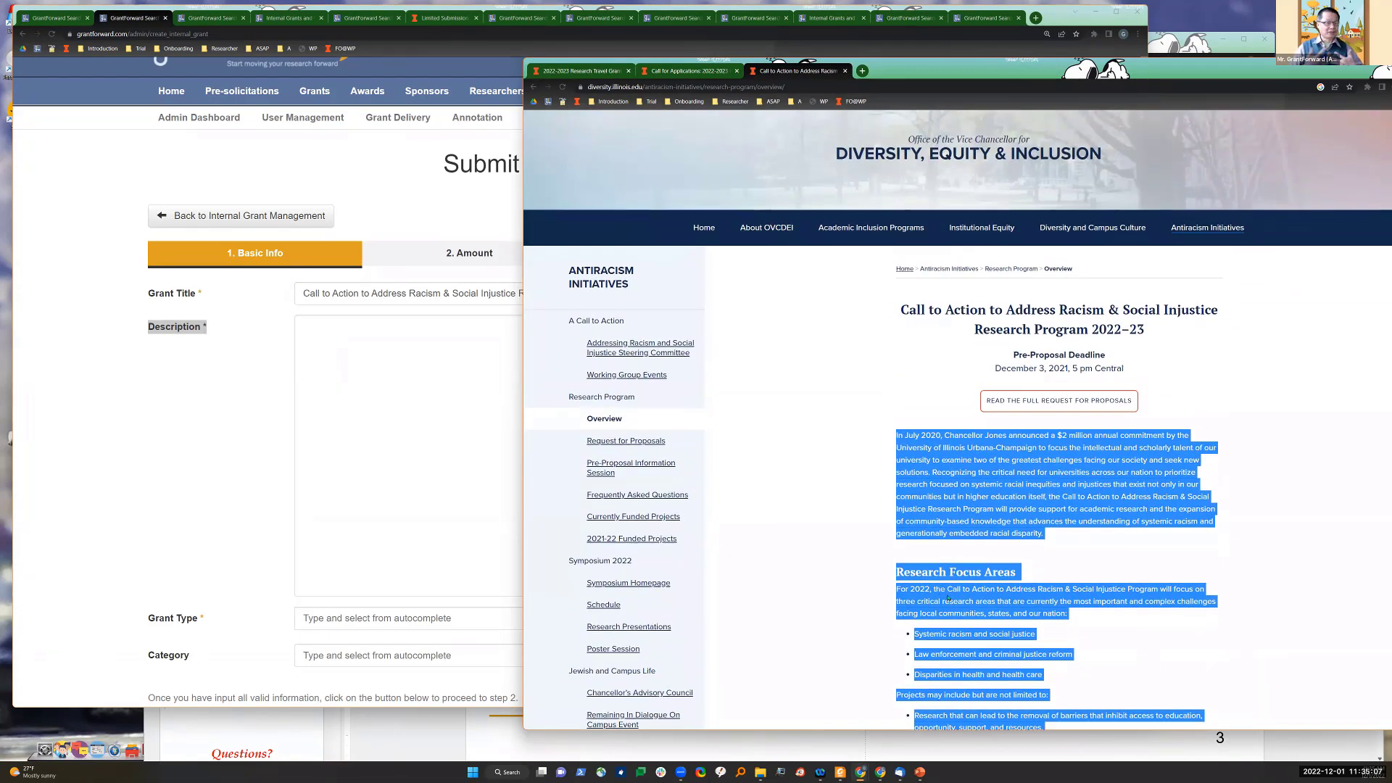
{"action": "left_click", "coordinate": [411, 425]}
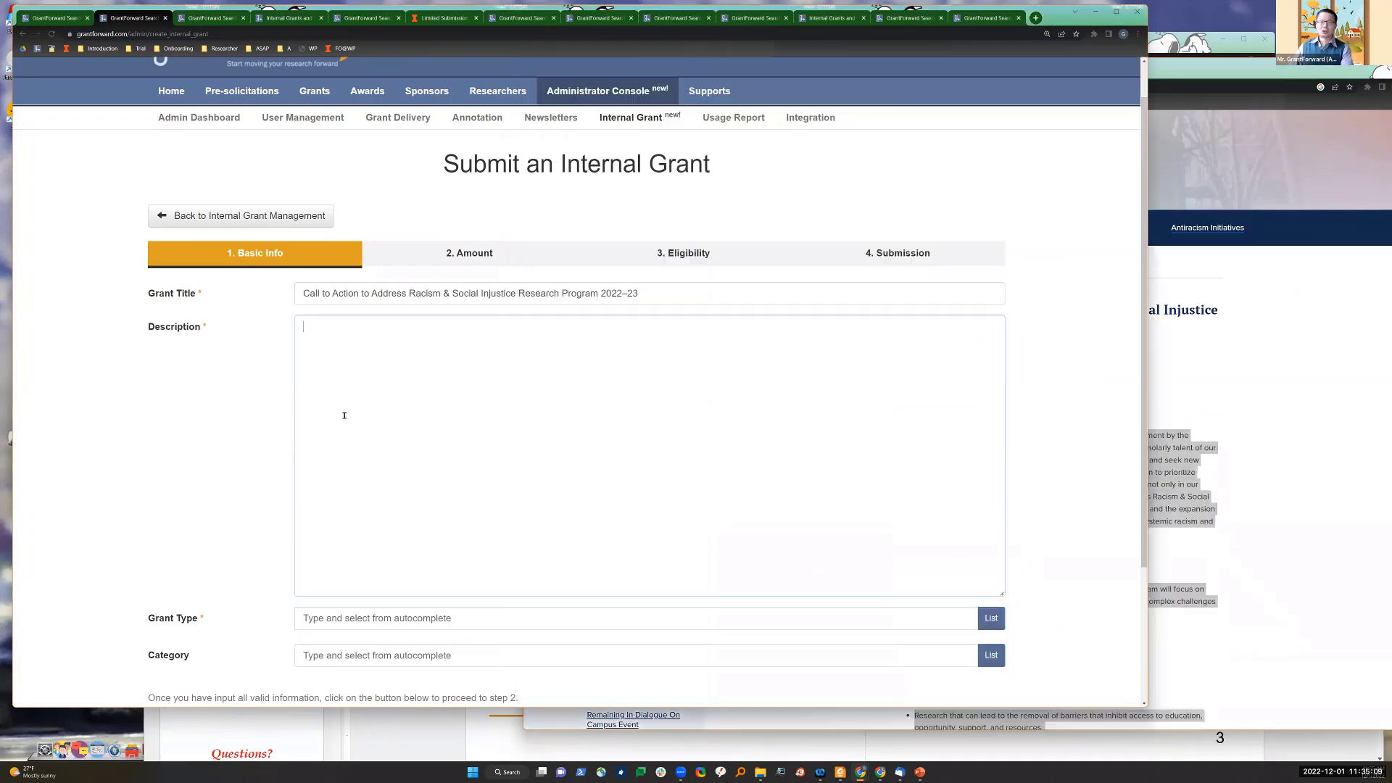
{"action": "key", "text": "ctrl+v"}
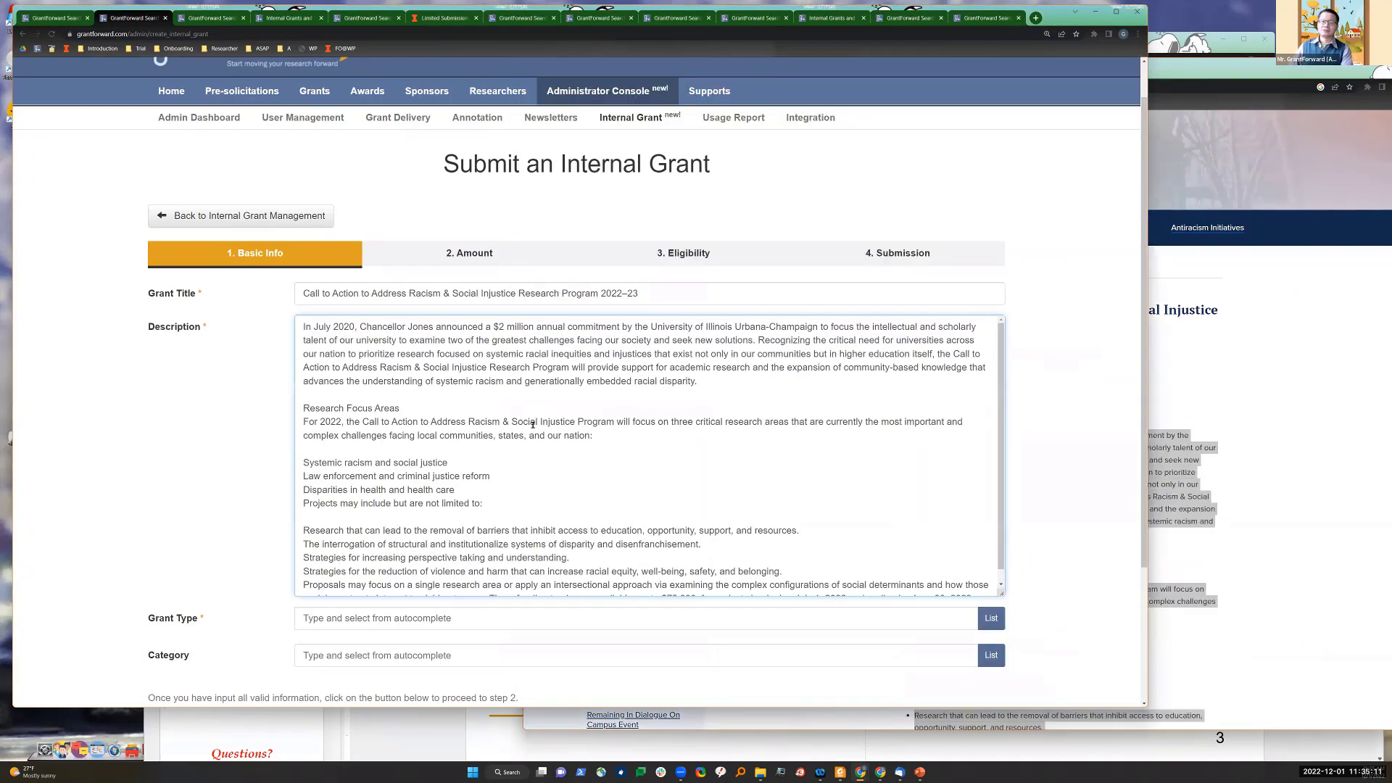
Step: Set the internal grant's Grant Type to Research Project and look over the end of the pasted description
{"action": "scroll", "coordinate": [492, 427], "scroll_direction": "up", "scroll_amount": 1}
{"action": "scroll", "coordinate": [524, 432], "scroll_direction": "down", "scroll_amount": 3}
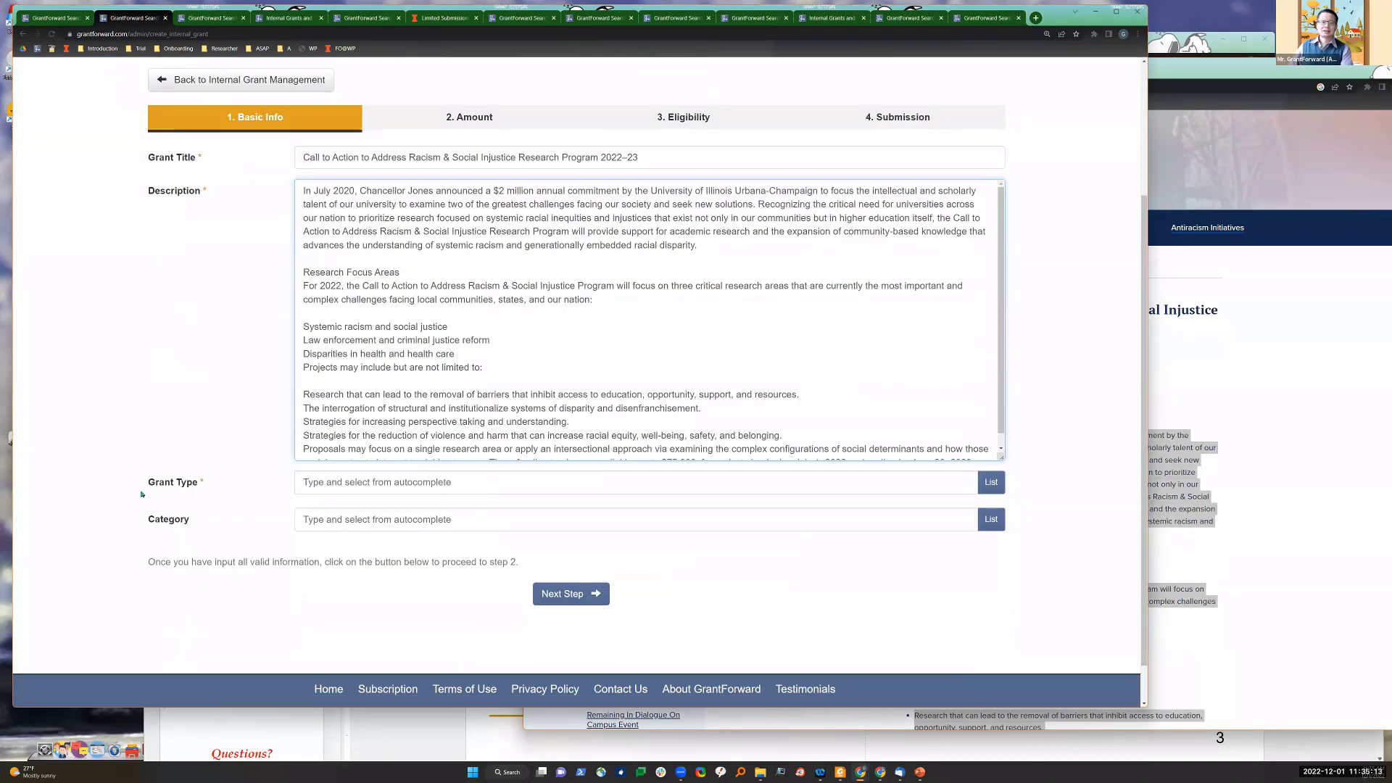
{"action": "left_click", "coordinate": [349, 486]}
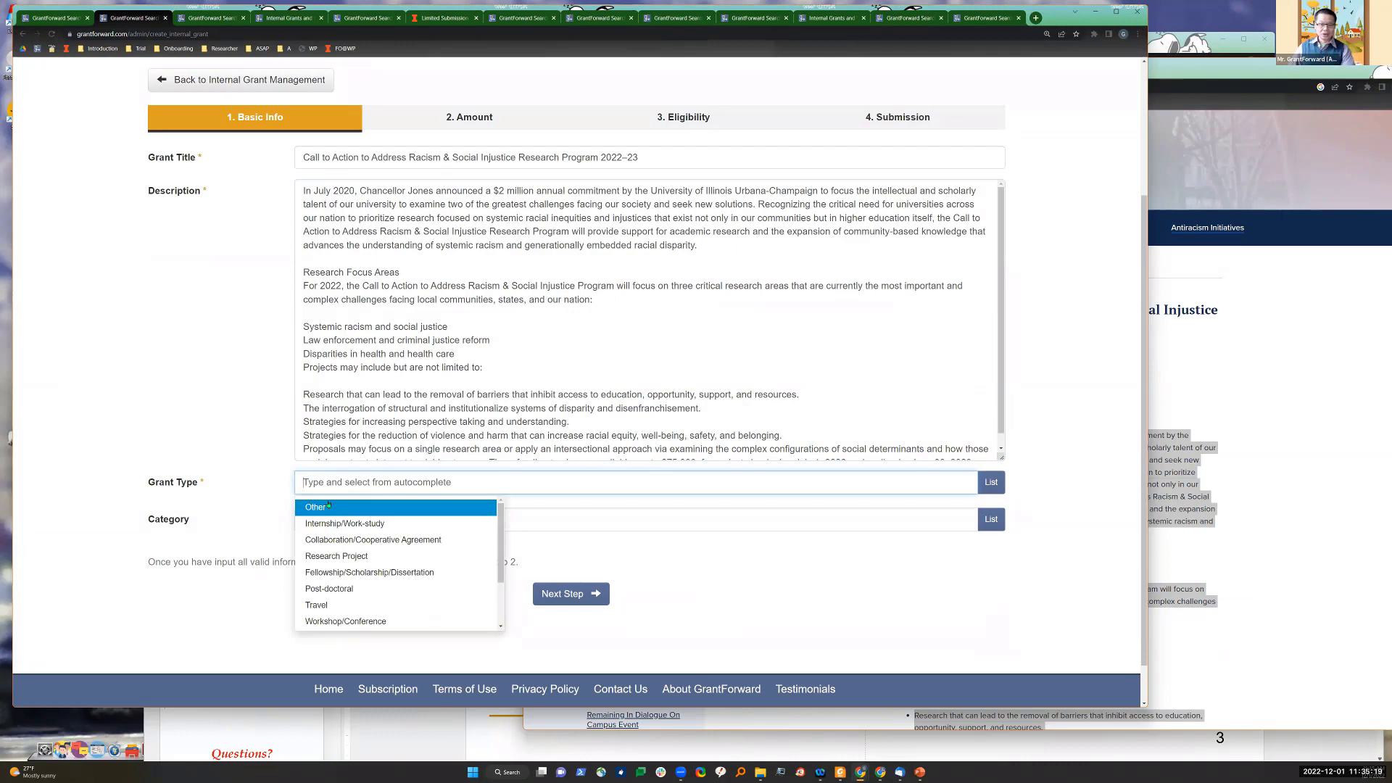
{"action": "left_click", "coordinate": [339, 558]}
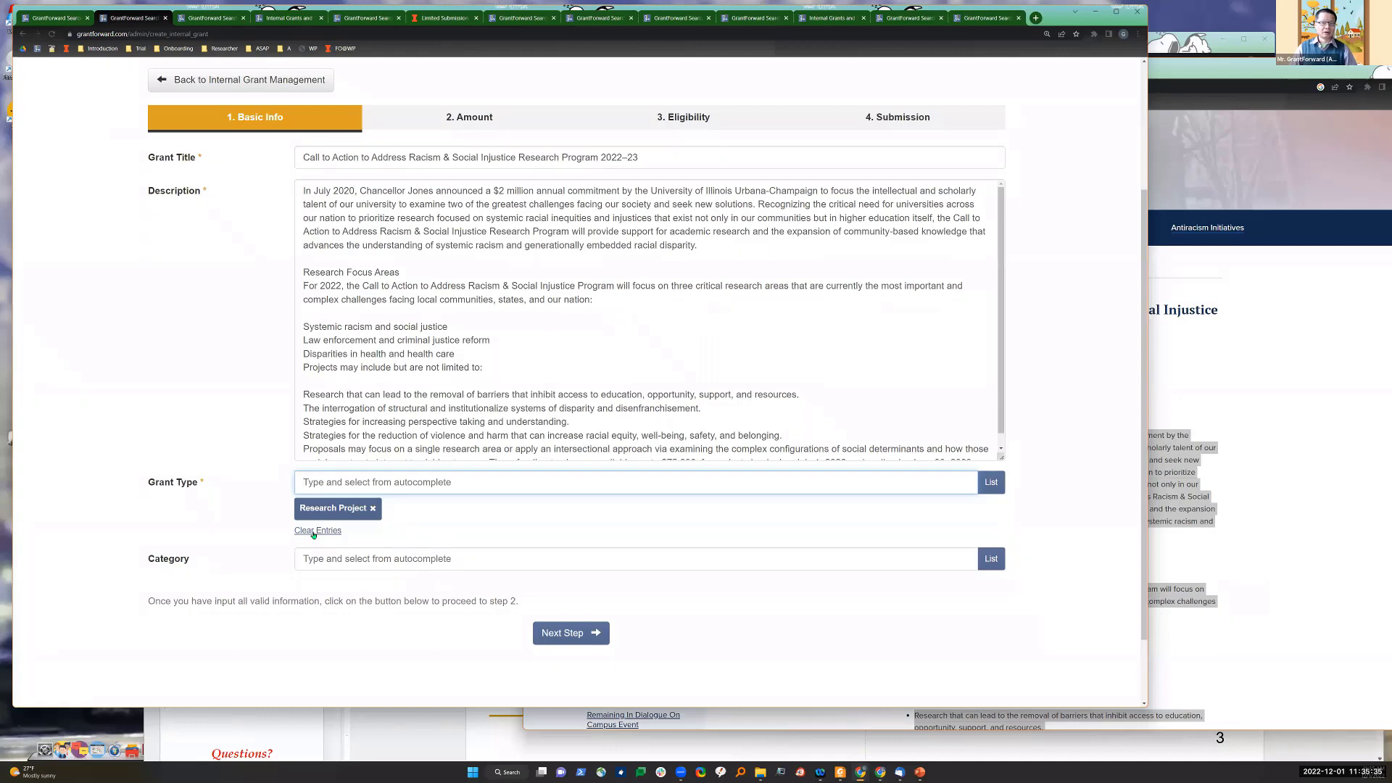
{"action": "scroll", "coordinate": [508, 408], "scroll_direction": "down", "scroll_amount": 1}
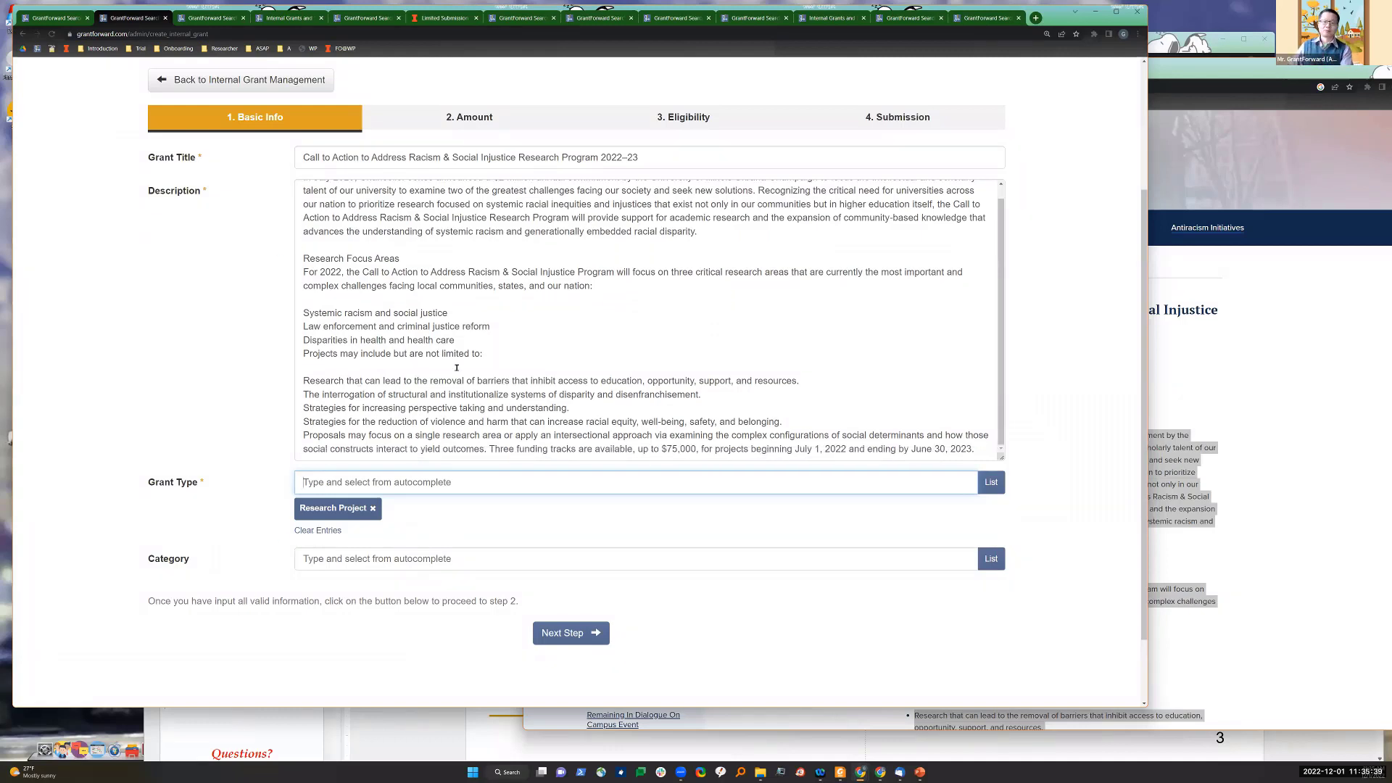
Step: Open the full category list for the grant's Category and select the top-level category Social Sciences
{"action": "left_click_drag", "start_coordinate": [148, 563], "coordinate": [193, 563]}
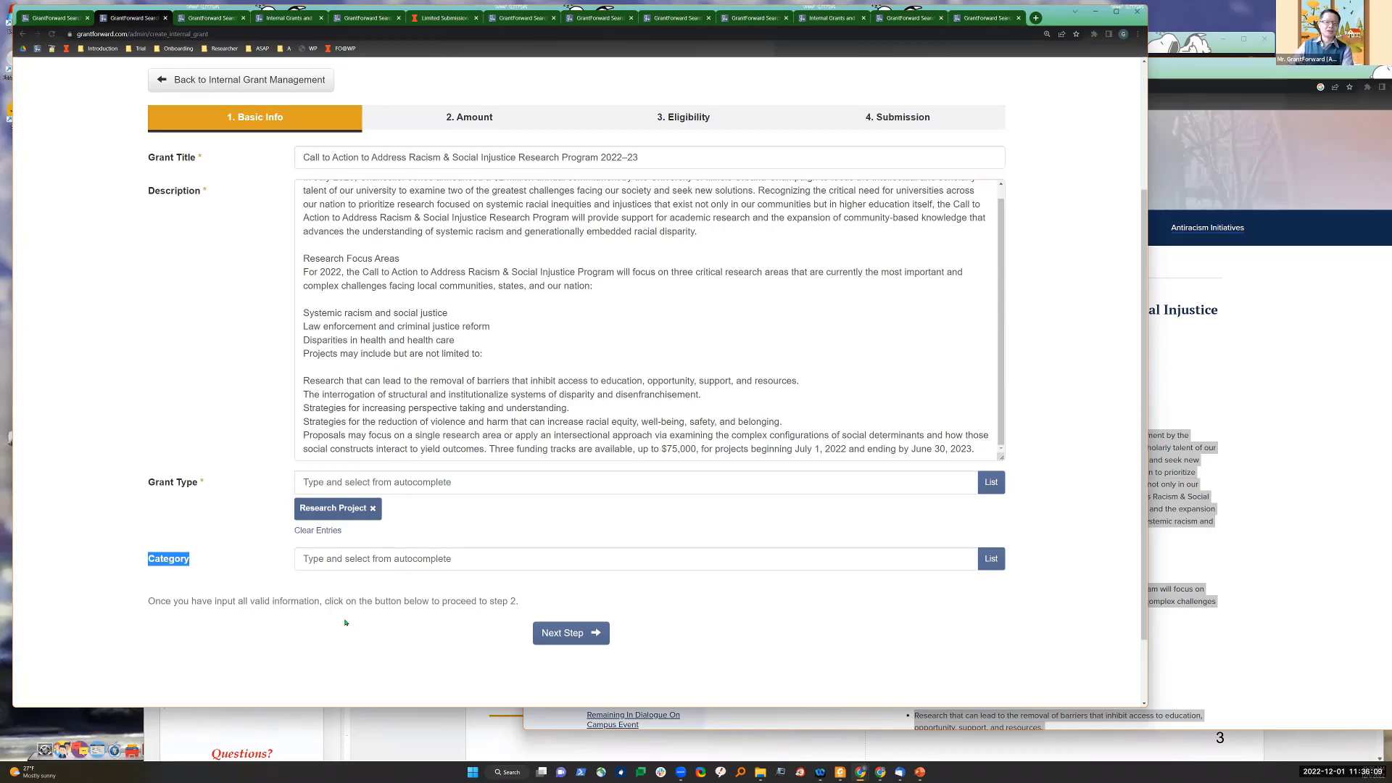
{"action": "left_click", "coordinate": [407, 560]}
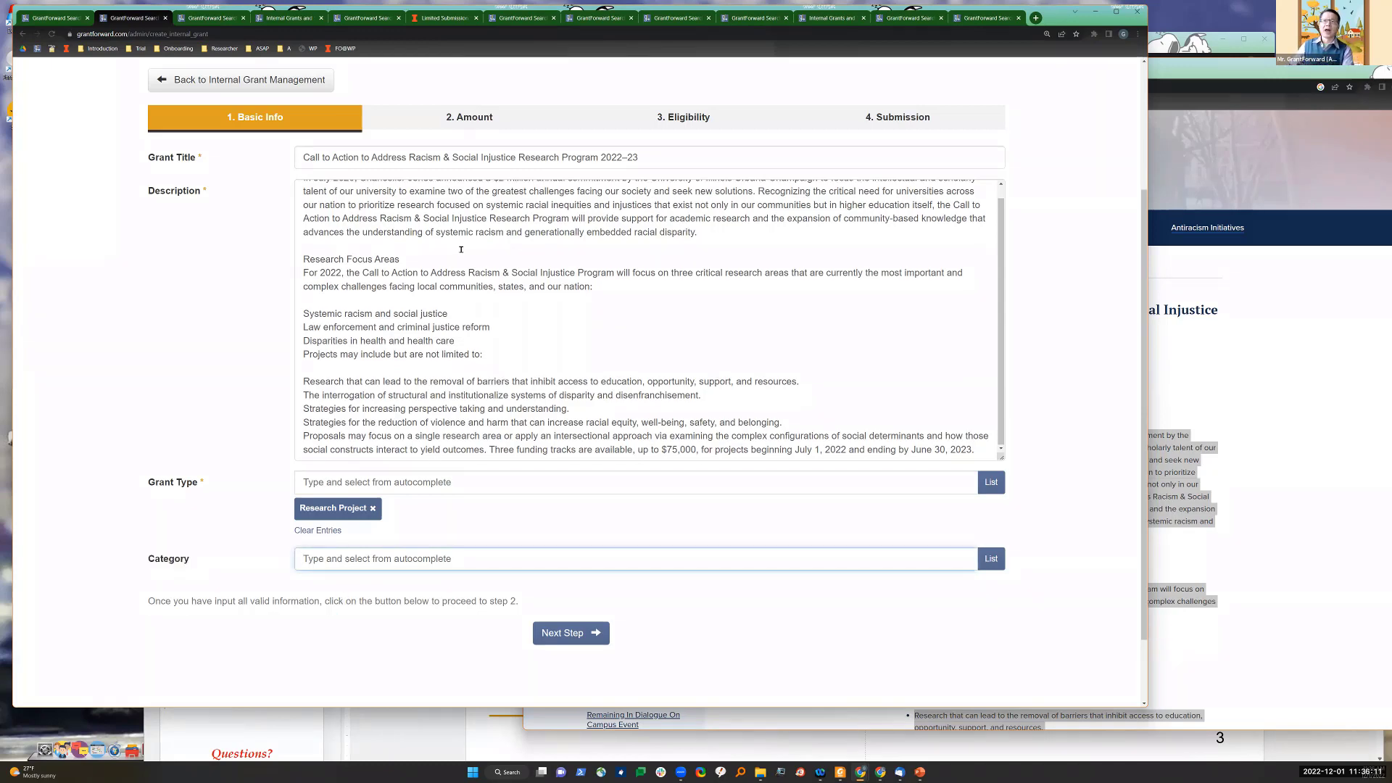
{"action": "scroll", "coordinate": [460, 249], "scroll_direction": "up", "scroll_amount": 1}
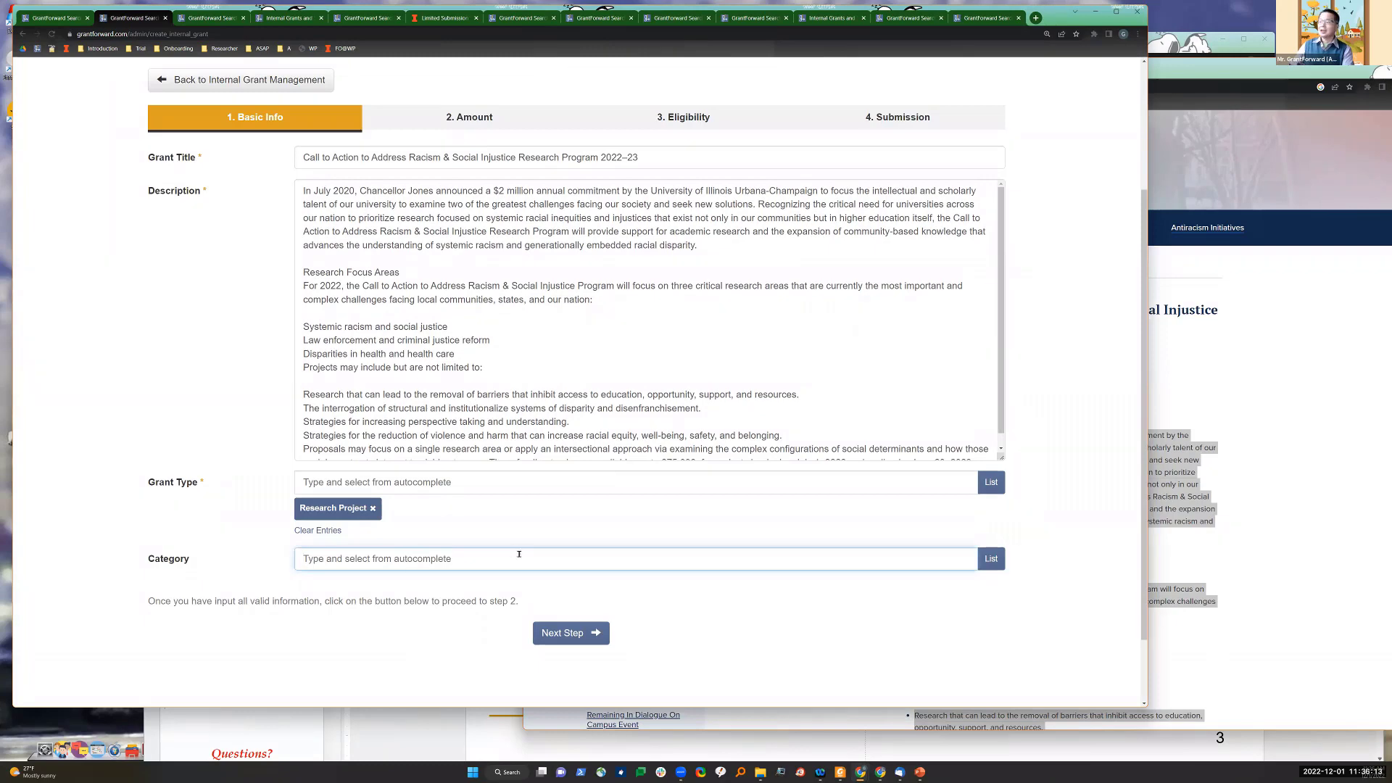
{"action": "left_click", "coordinate": [990, 561]}
{"action": "scroll", "coordinate": [495, 324], "scroll_direction": "down", "scroll_amount": 3}
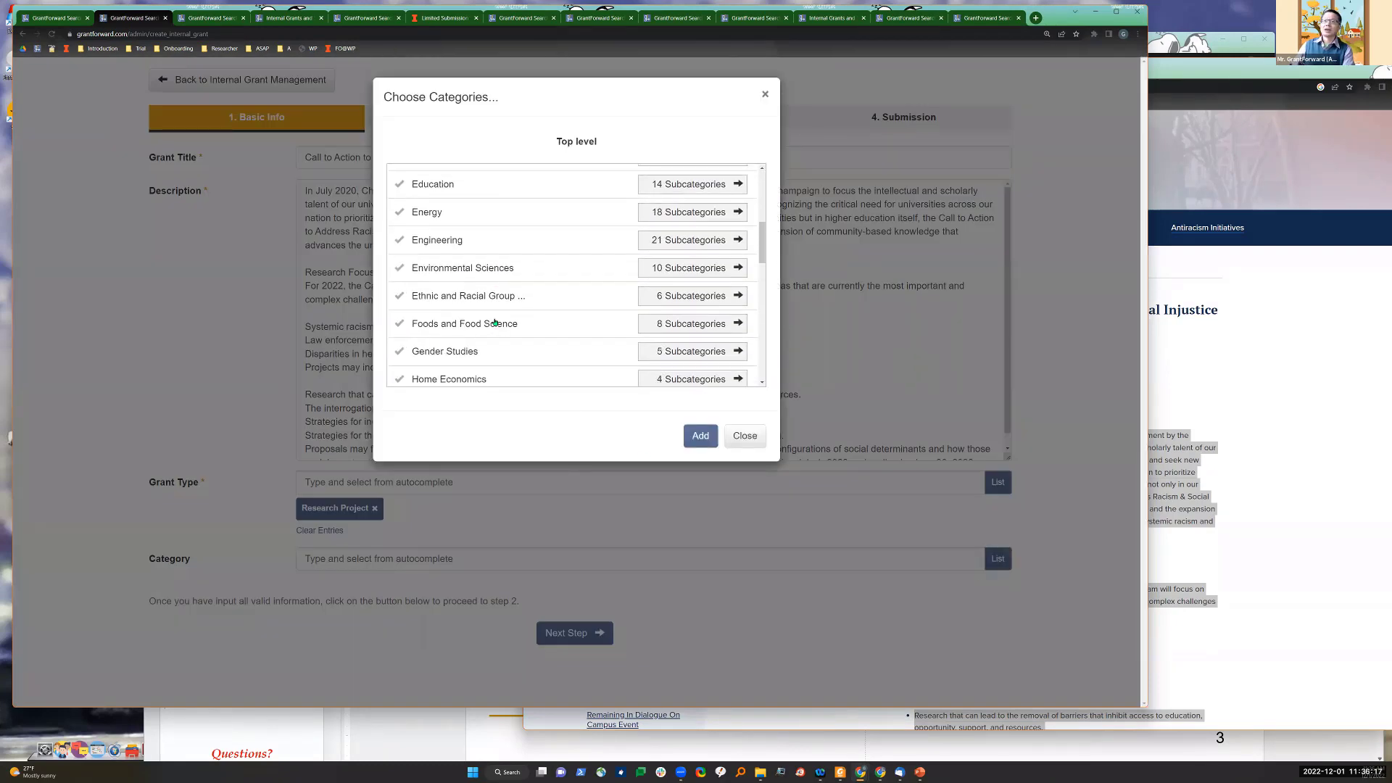
{"action": "scroll", "coordinate": [490, 330], "scroll_direction": "down", "scroll_amount": 2}
{"action": "scroll", "coordinate": [485, 338], "scroll_direction": "down", "scroll_amount": 3}
{"action": "scroll", "coordinate": [484, 338], "scroll_direction": "down", "scroll_amount": 3}
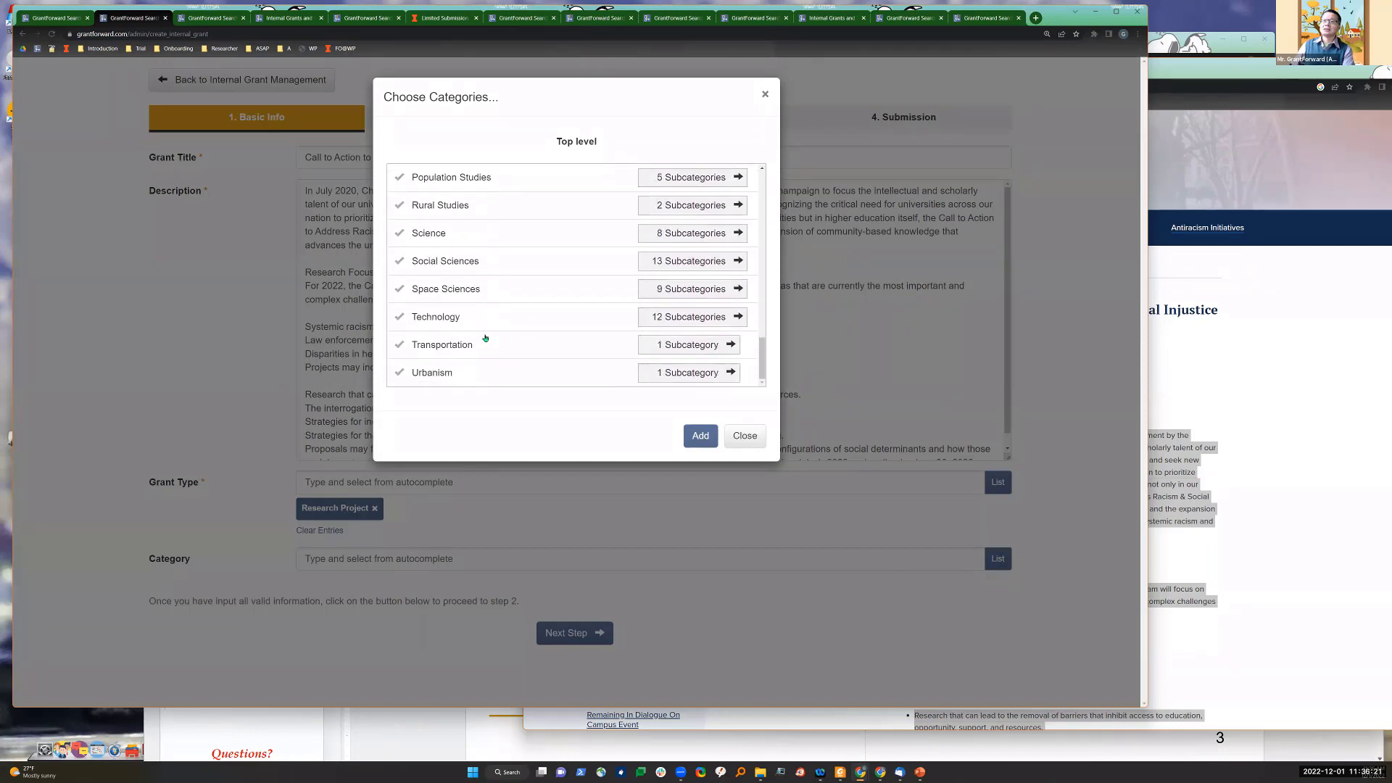
{"action": "left_click", "coordinate": [490, 261]}
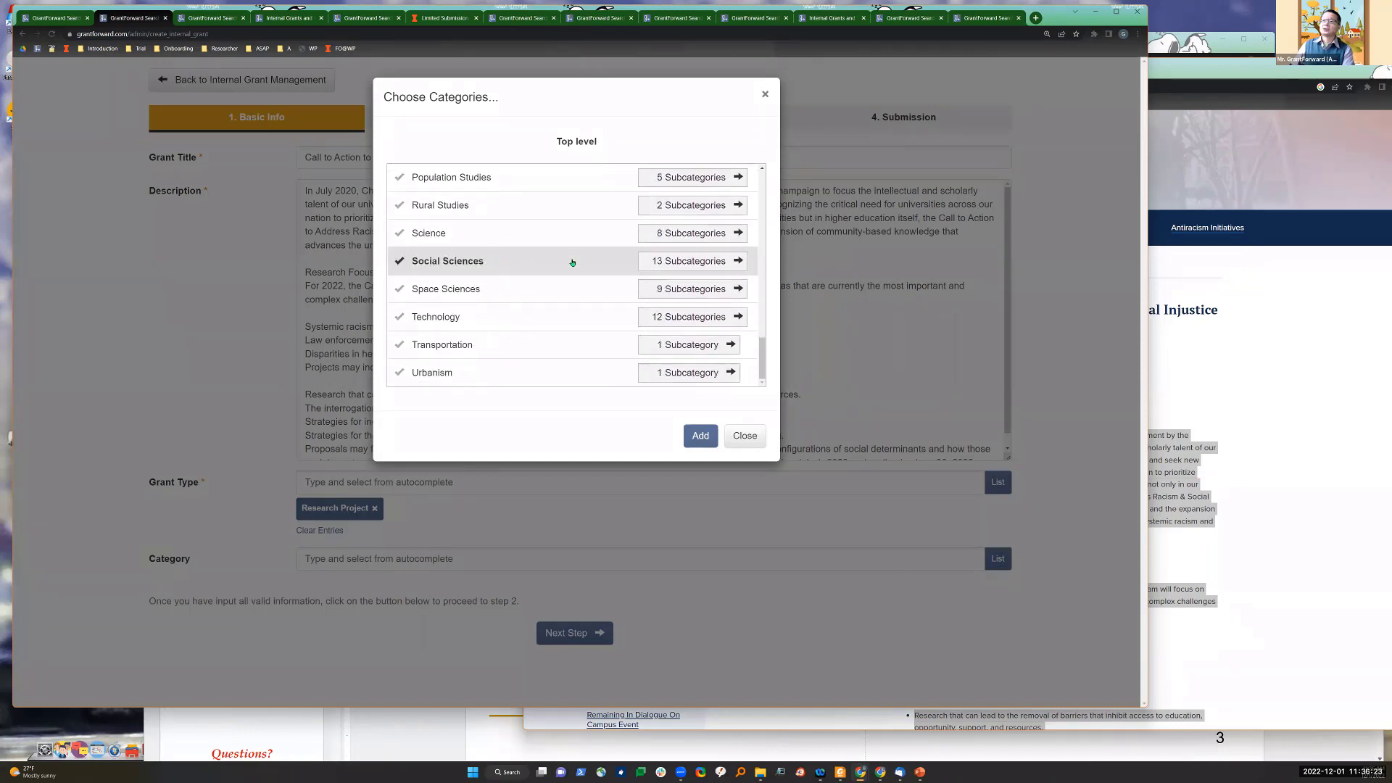
Step: Deselect Philanthropy, Social Justice, Social Services, Social Work, Voluntarism and Welfare under Social Welfare, and add the remaining Social Sciences subcategories to the grant
{"action": "left_click", "coordinate": [669, 266]}
{"action": "scroll", "coordinate": [529, 329], "scroll_direction": "down", "scroll_amount": 1}
{"action": "scroll", "coordinate": [530, 330], "scroll_direction": "down", "scroll_amount": 1}
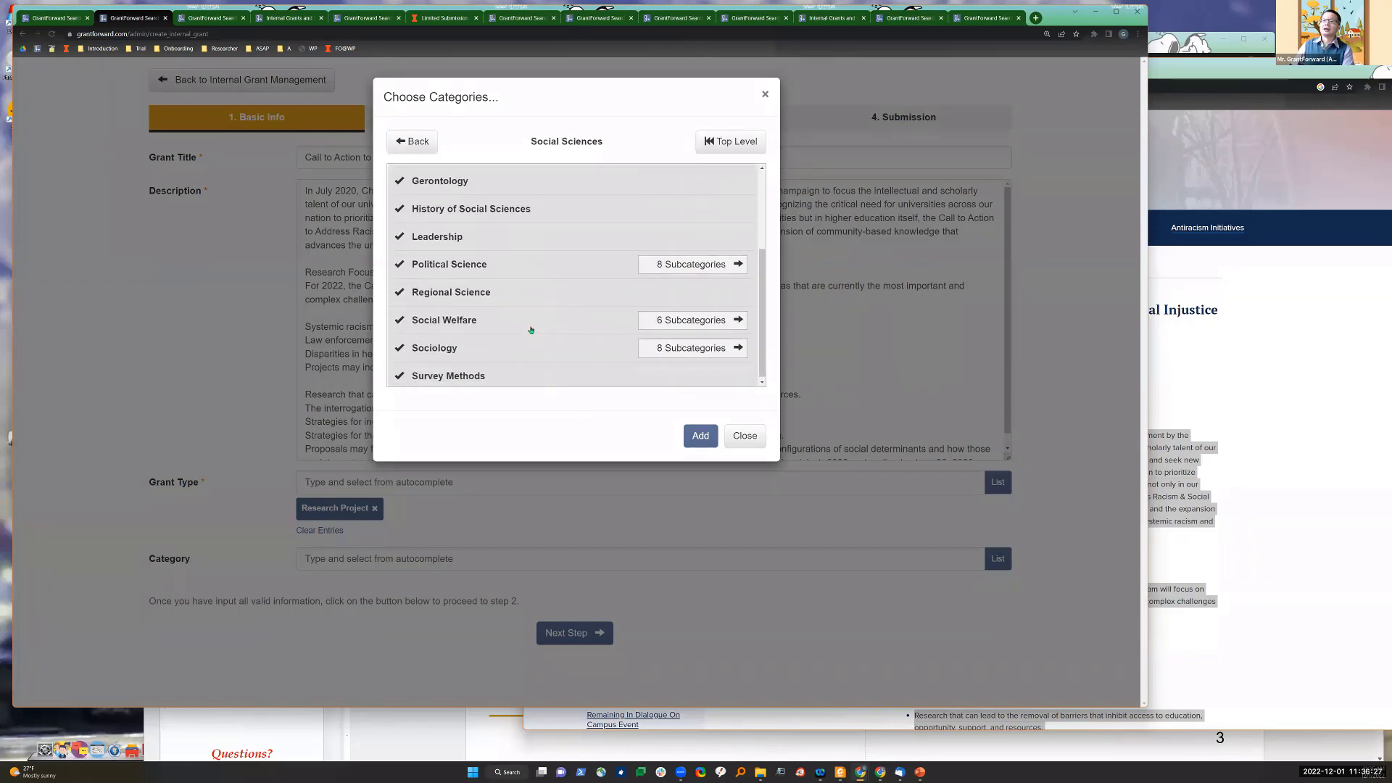
{"action": "left_click", "coordinate": [664, 321]}
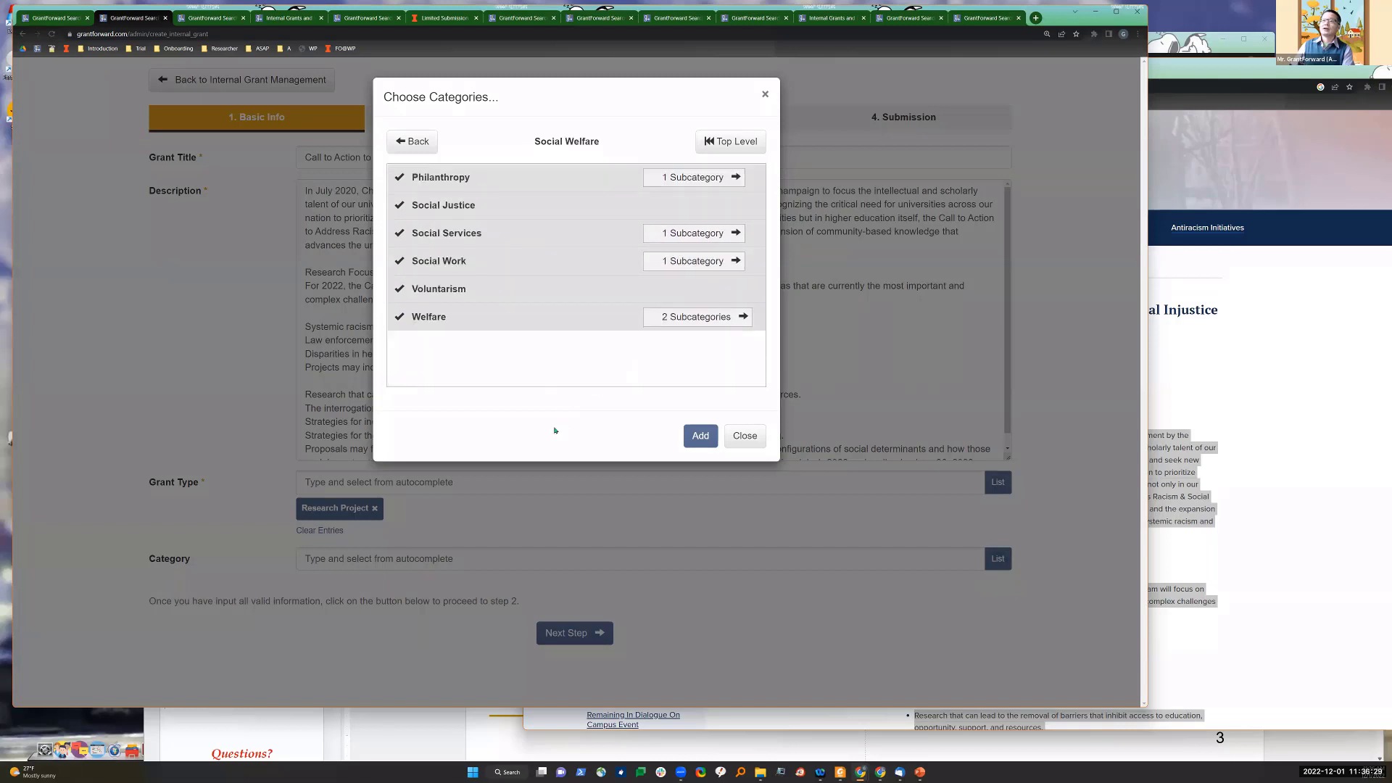
{"action": "left_click", "coordinate": [437, 181]}
{"action": "left_click", "coordinate": [441, 209]}
{"action": "left_click", "coordinate": [455, 241]}
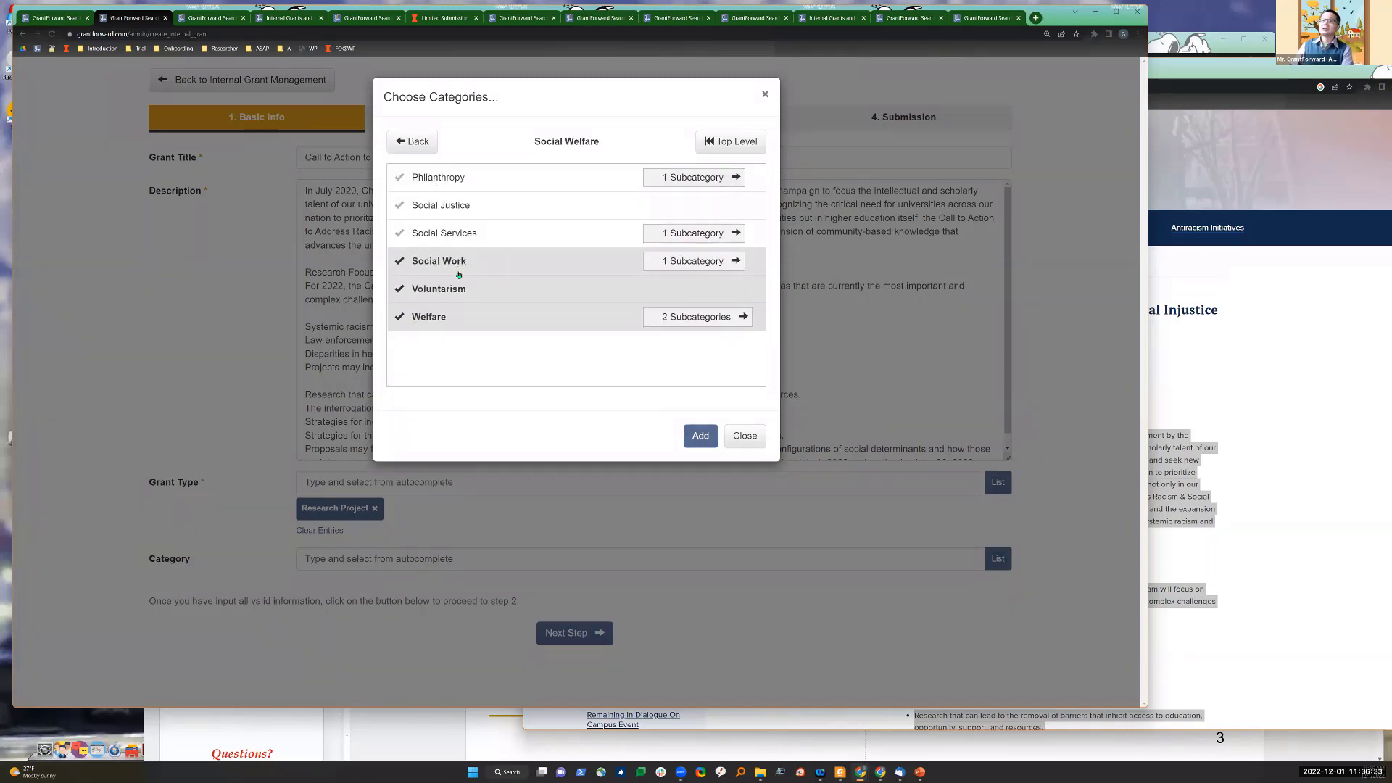
{"action": "left_click", "coordinate": [460, 264]}
{"action": "left_click", "coordinate": [461, 292]}
{"action": "left_click", "coordinate": [460, 319]}
{"action": "left_click", "coordinate": [700, 436]}
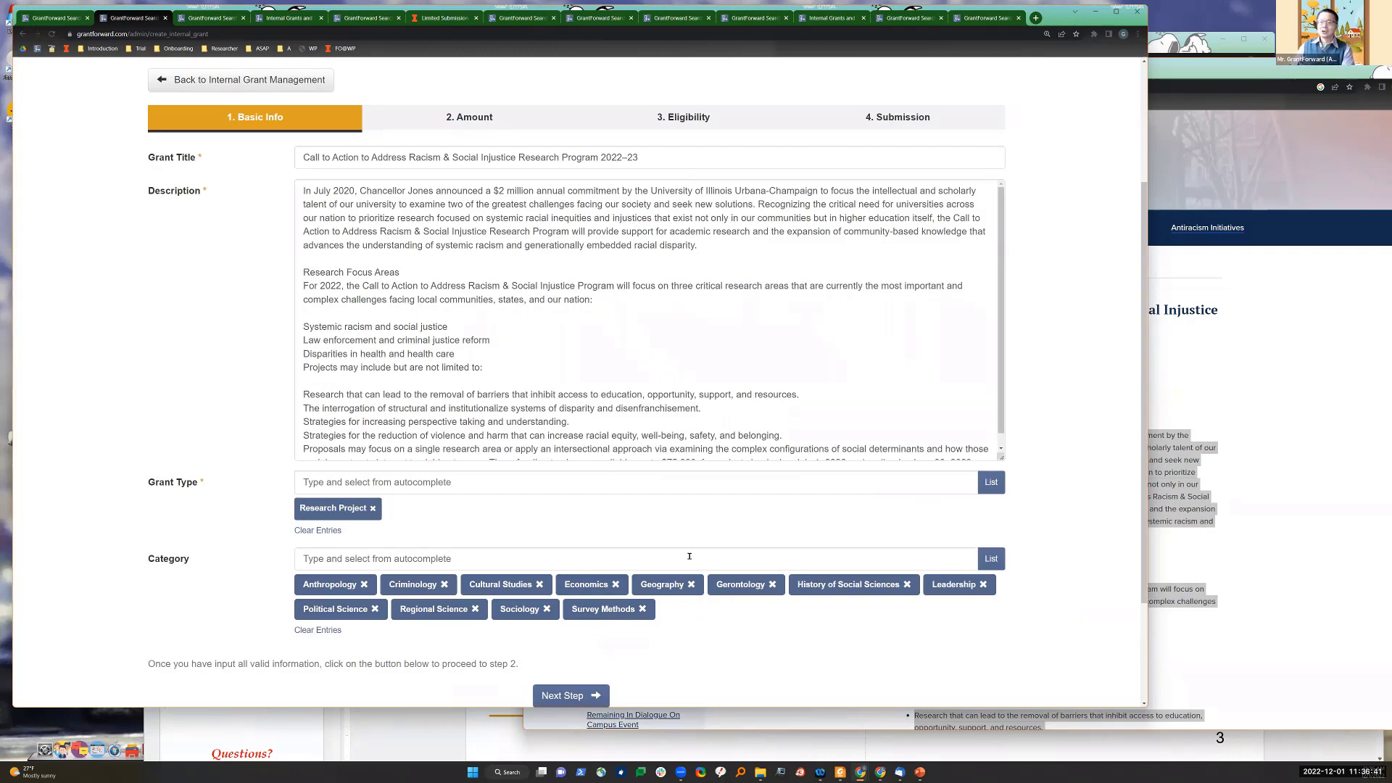
Step: Review the completed Basic Info entries and proceed to the Amount step of the submission
{"action": "scroll", "coordinate": [689, 558], "scroll_direction": "down", "scroll_amount": 2}
{"action": "scroll", "coordinate": [294, 149], "scroll_direction": "up", "scroll_amount": 3}
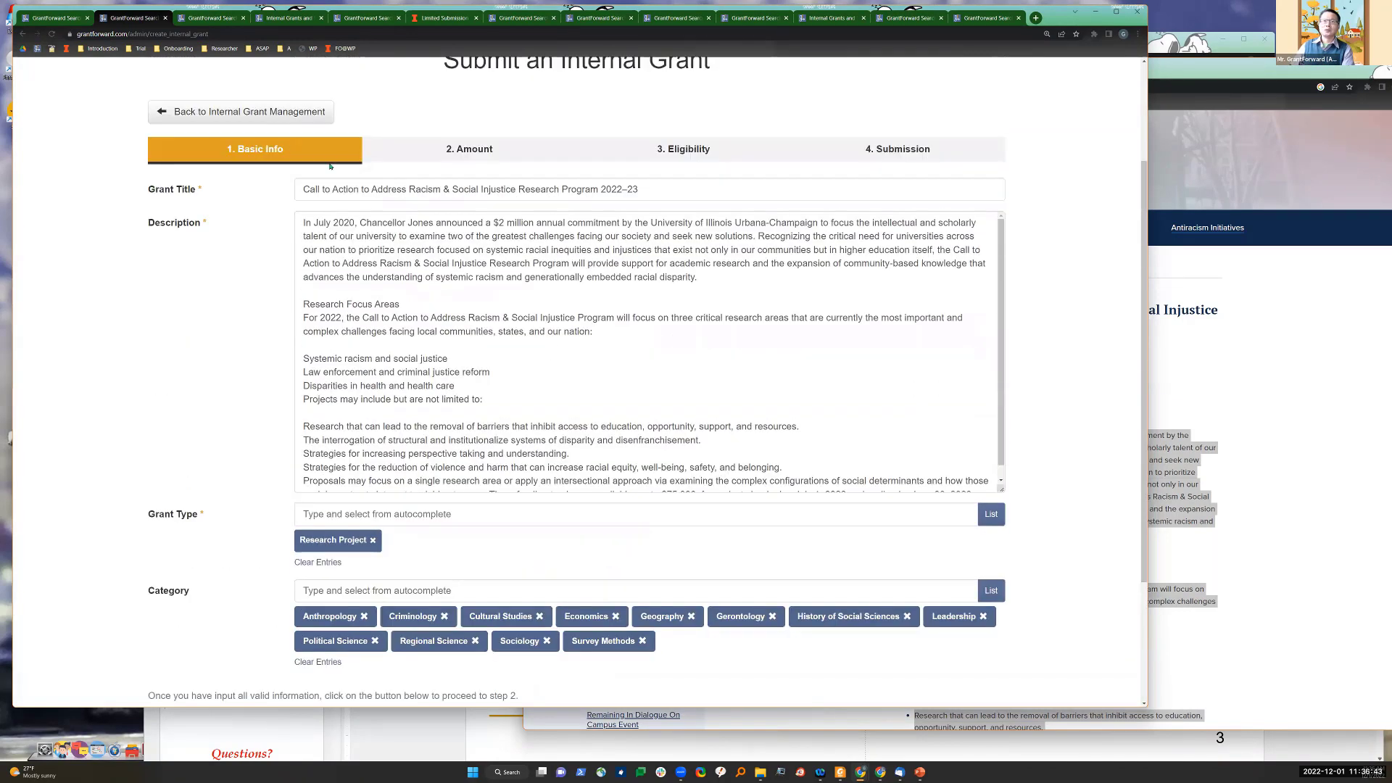
{"action": "scroll", "coordinate": [622, 496], "scroll_direction": "down", "scroll_amount": 3}
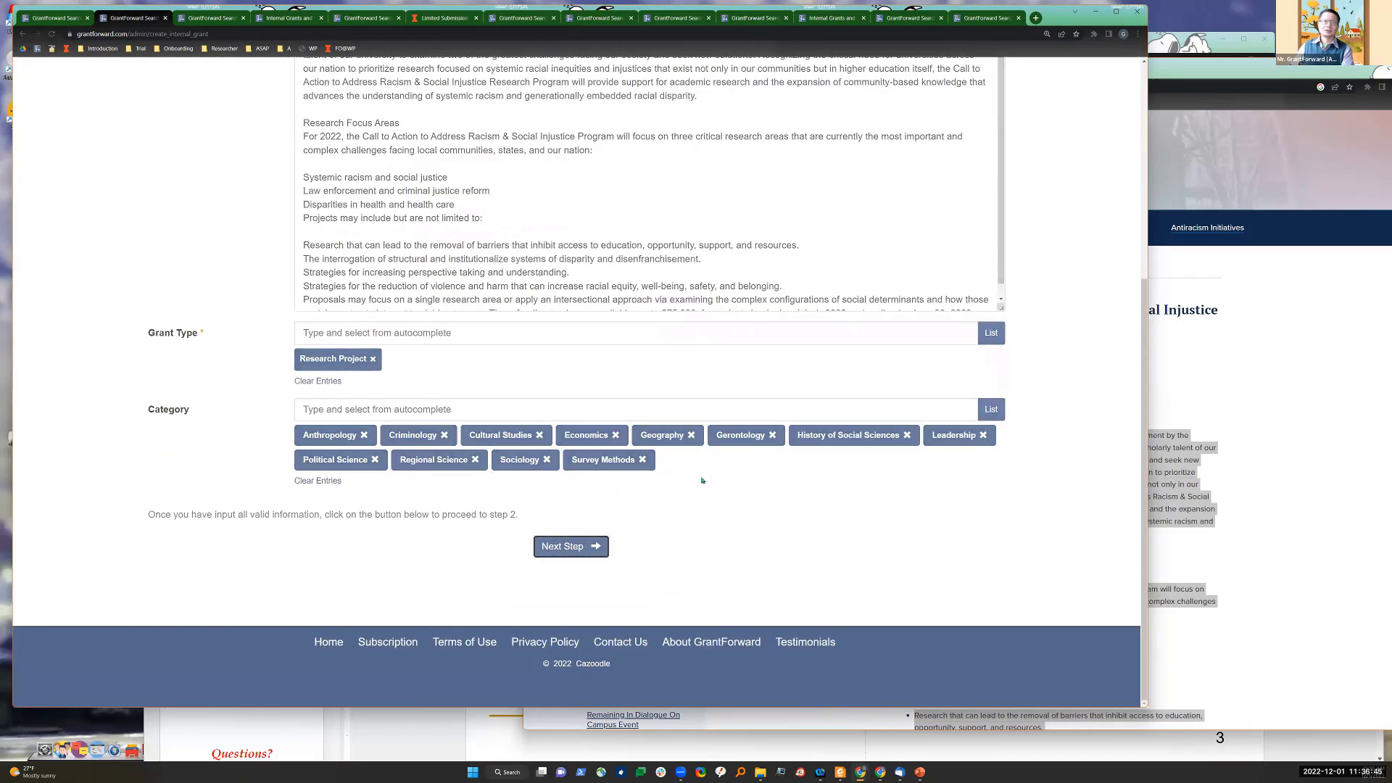
{"action": "left_click", "coordinate": [588, 551]}
{"action": "scroll", "coordinate": [326, 296], "scroll_direction": "up", "scroll_amount": 1}
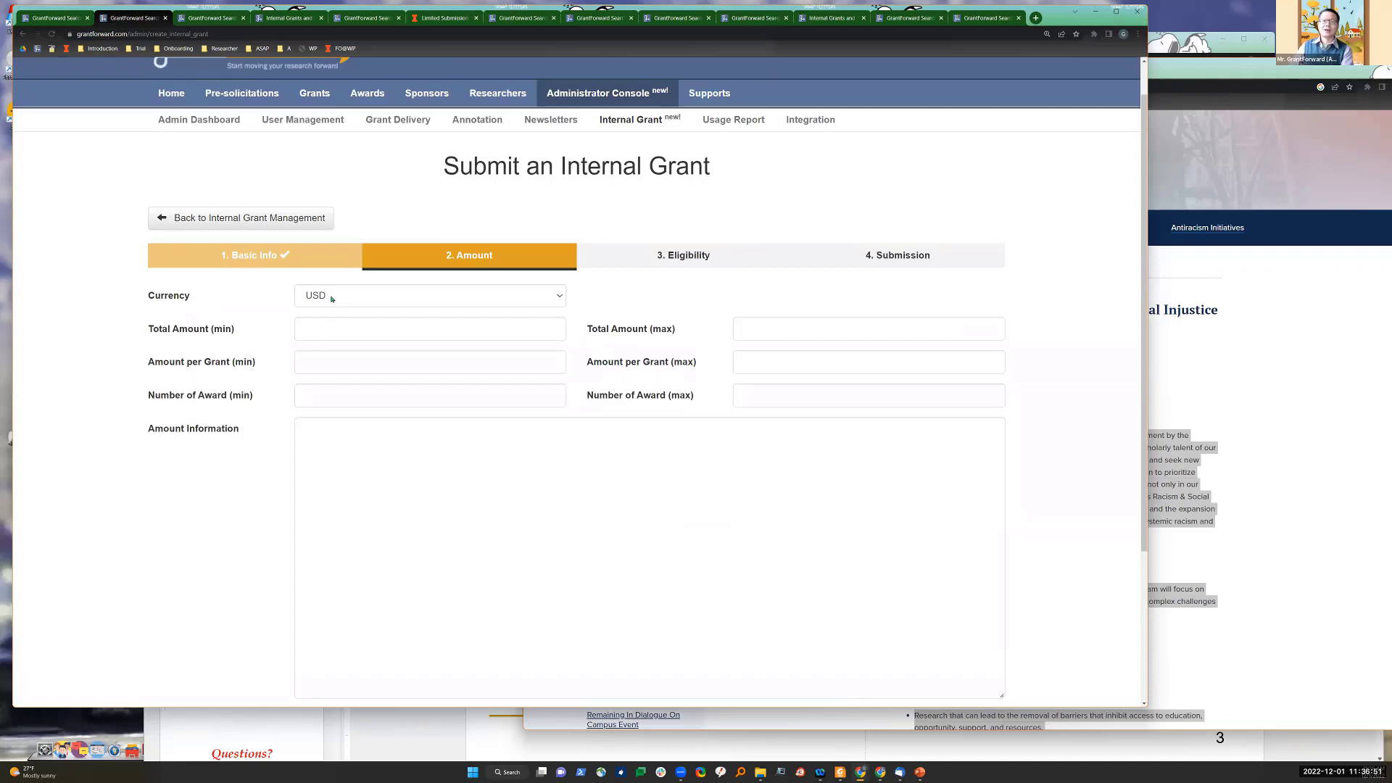
Step: Look up the funding limit on the Call to Action program page and enter 75000 as the Total Amount (max) in GrantForward
{"action": "left_click", "coordinate": [369, 334]}
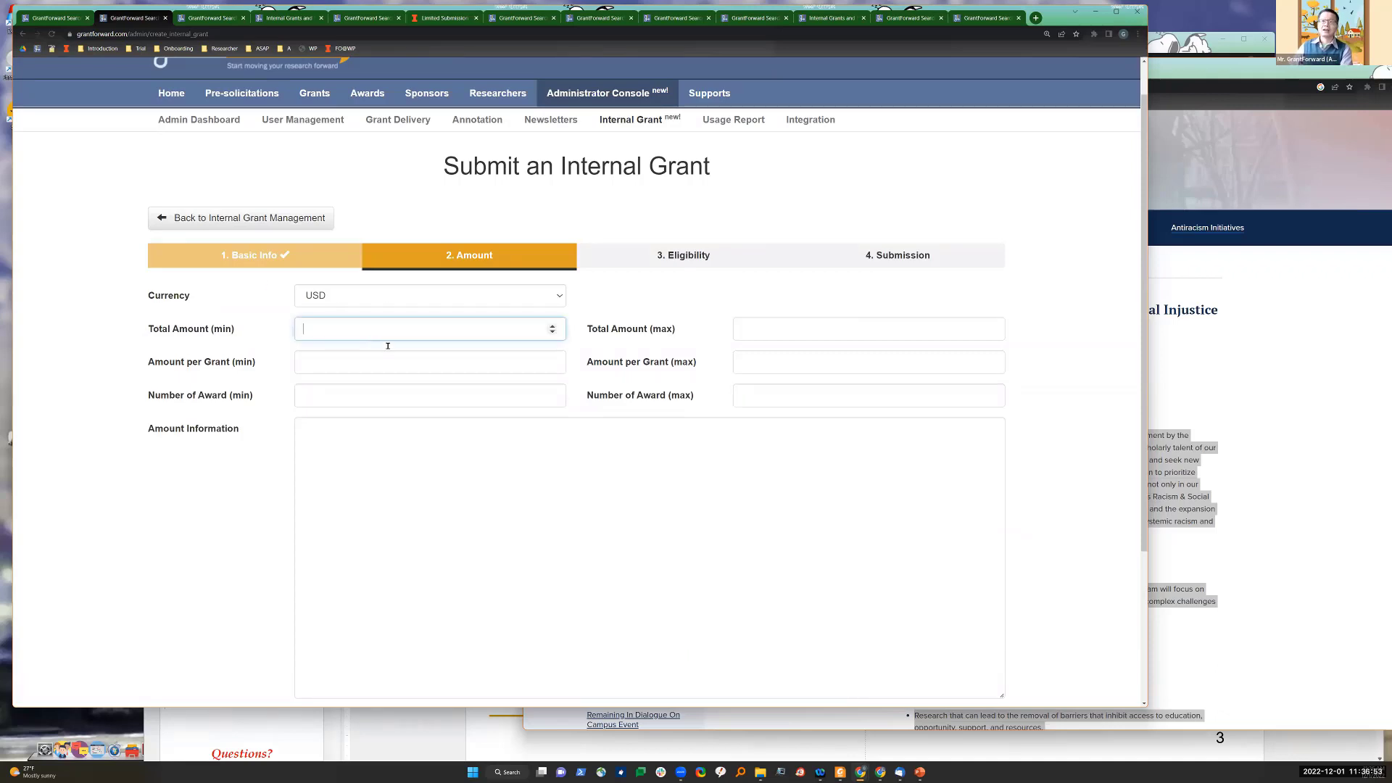
{"action": "scroll", "coordinate": [492, 417], "scroll_direction": "down", "scroll_amount": 1}
{"action": "left_click", "coordinate": [1185, 456]}
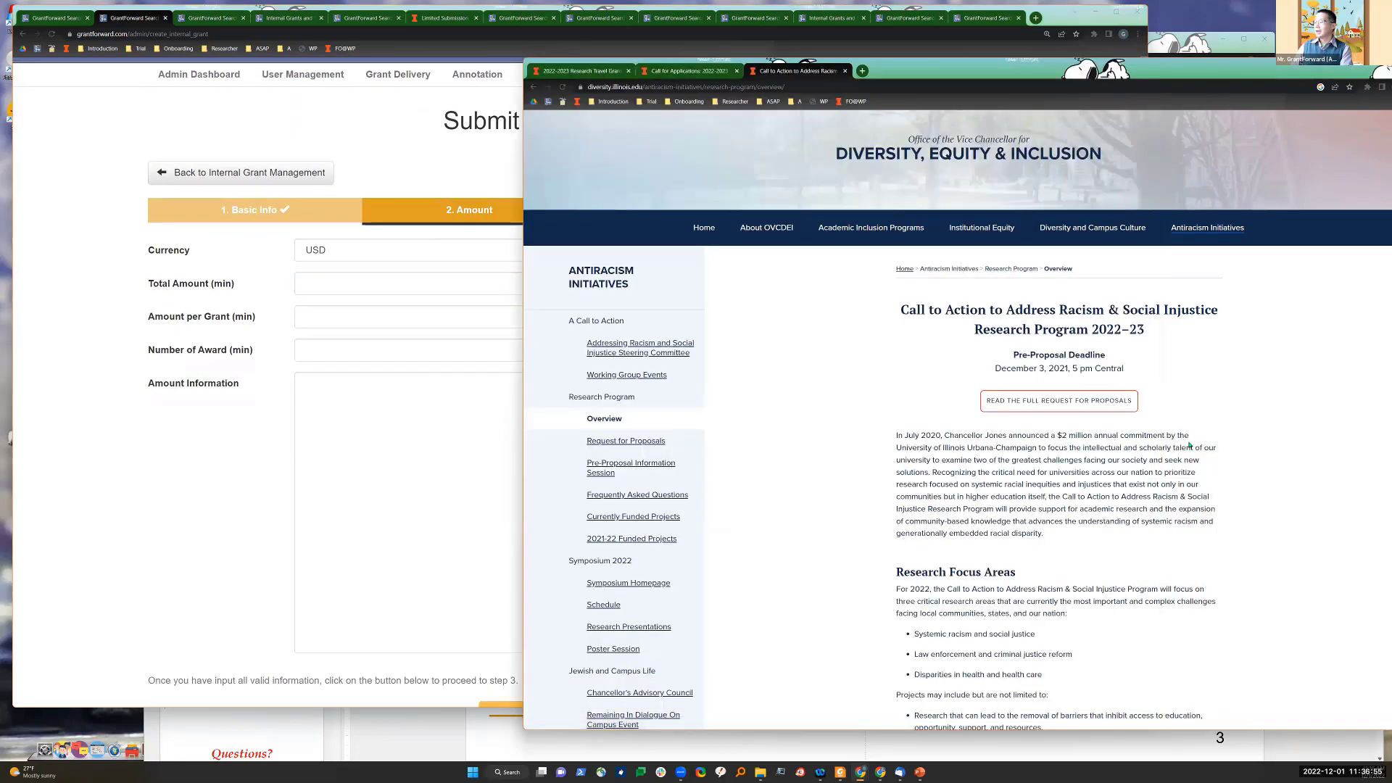
{"action": "scroll", "coordinate": [1185, 455], "scroll_direction": "down", "scroll_amount": 4}
{"action": "scroll", "coordinate": [1184, 455], "scroll_direction": "down", "scroll_amount": 8}
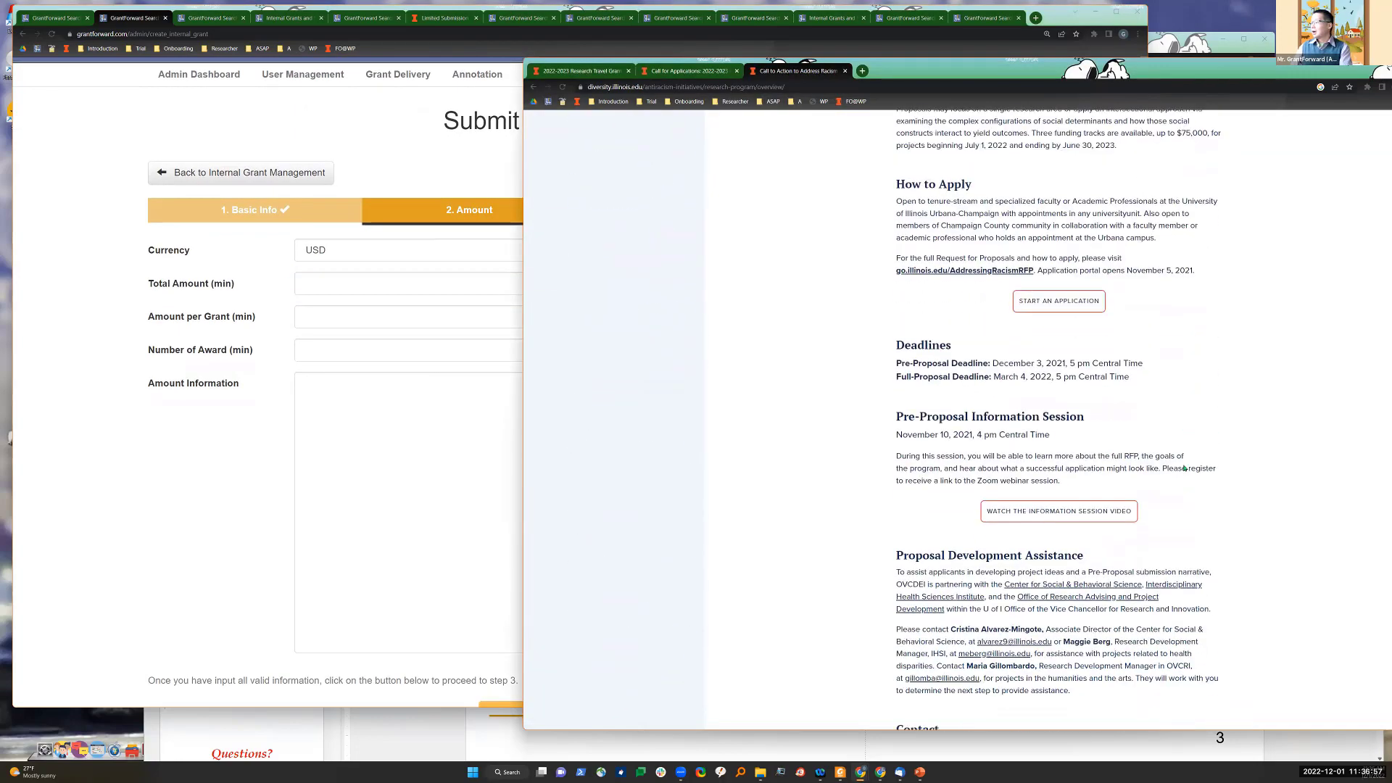
{"action": "scroll", "coordinate": [1185, 473], "scroll_direction": "down", "scroll_amount": 1}
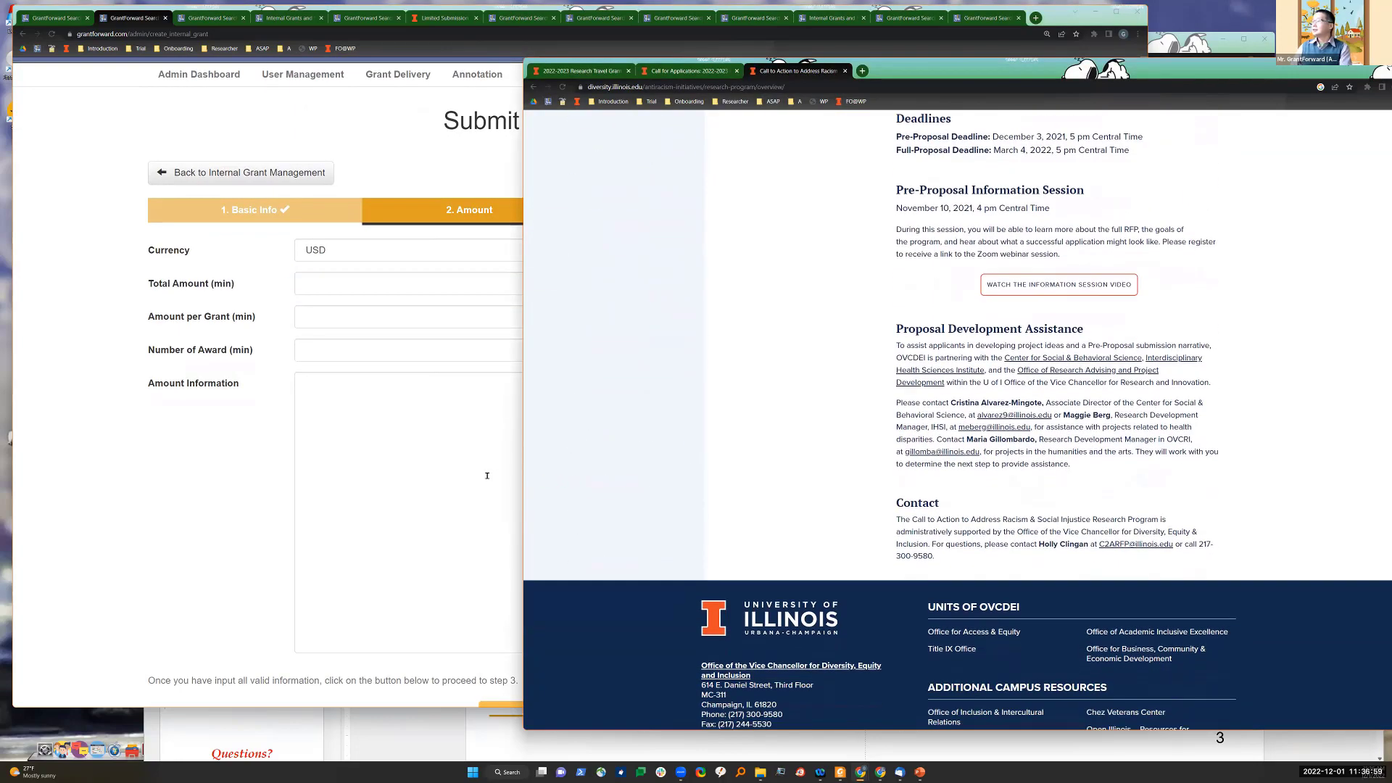
{"action": "scroll", "coordinate": [922, 462], "scroll_direction": "up", "scroll_amount": 5}
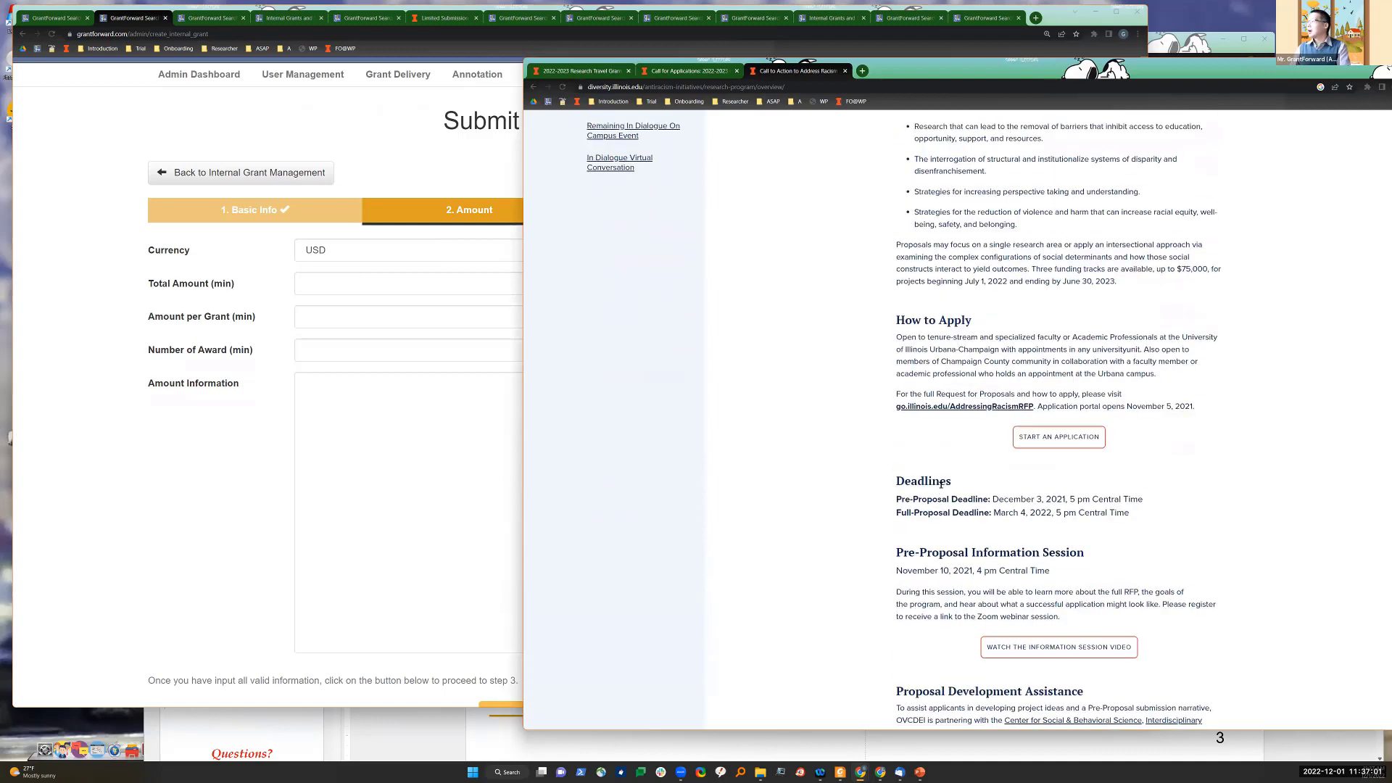
{"action": "scroll", "coordinate": [946, 492], "scroll_direction": "up", "scroll_amount": 3}
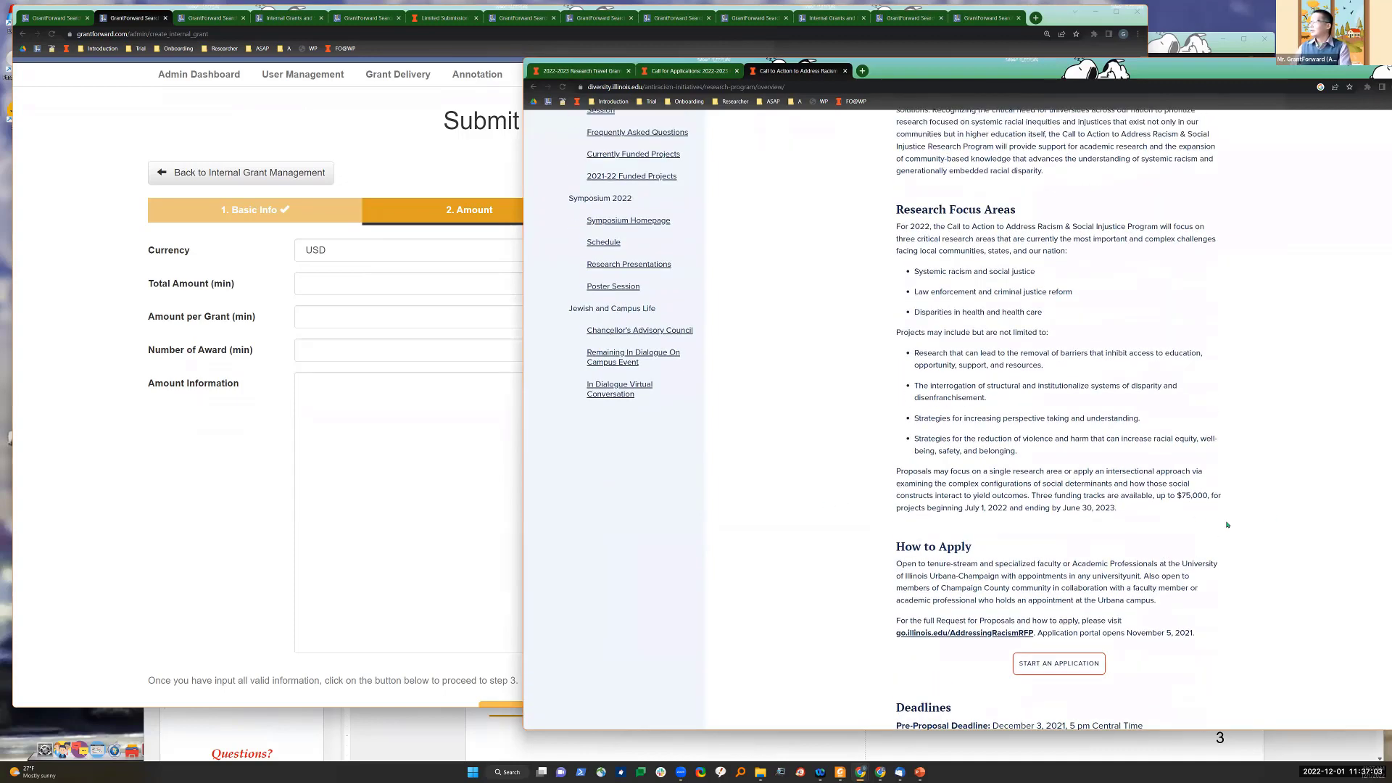
{"action": "left_click_drag", "start_coordinate": [1176, 496], "coordinate": [1209, 496]}
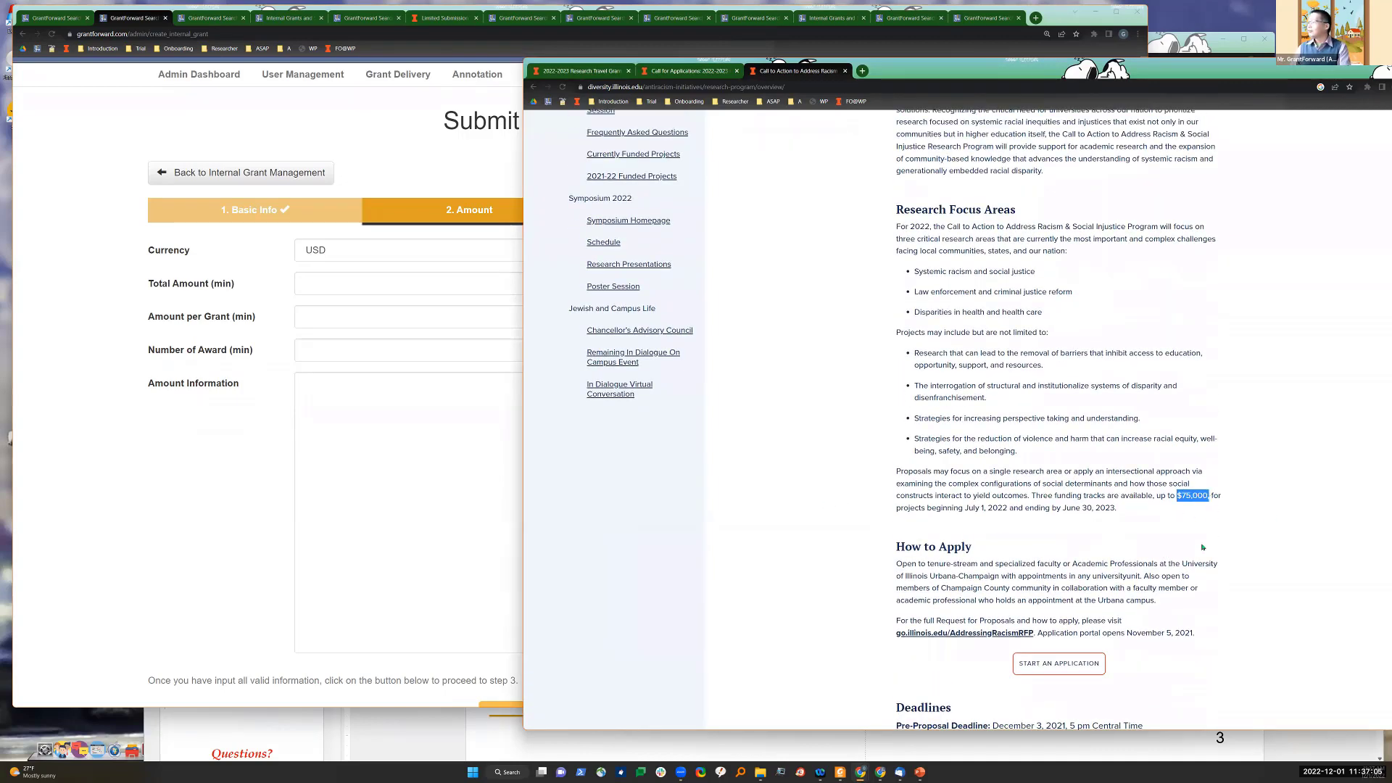
{"action": "left_click", "coordinate": [322, 370]}
{"action": "left_click", "coordinate": [777, 284]}
{"action": "type", "text": "75000"}
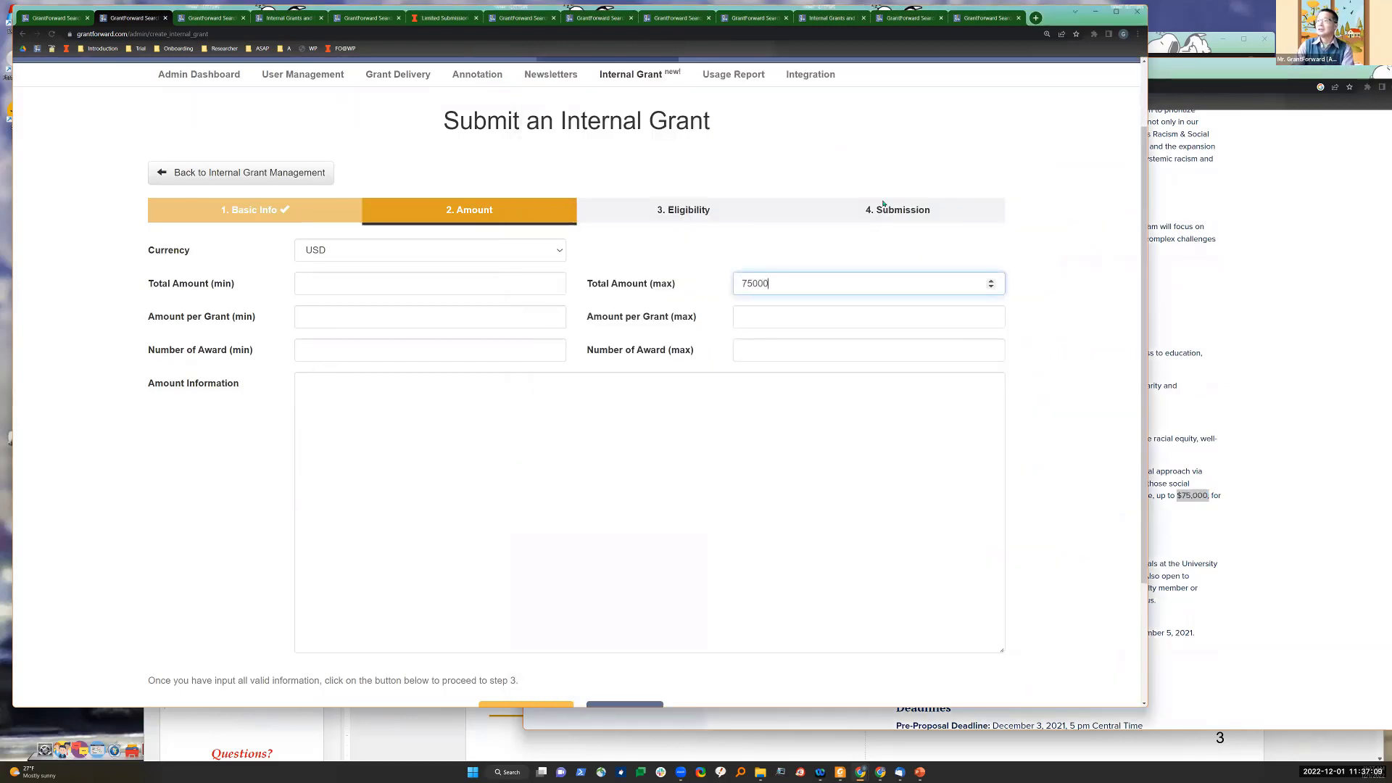
Step: Move the value 75000 from Total Amount (max) to Amount per Grant (max), leaving the total maximum empty
{"action": "left_click_drag", "start_coordinate": [789, 281], "coordinate": [698, 279]}
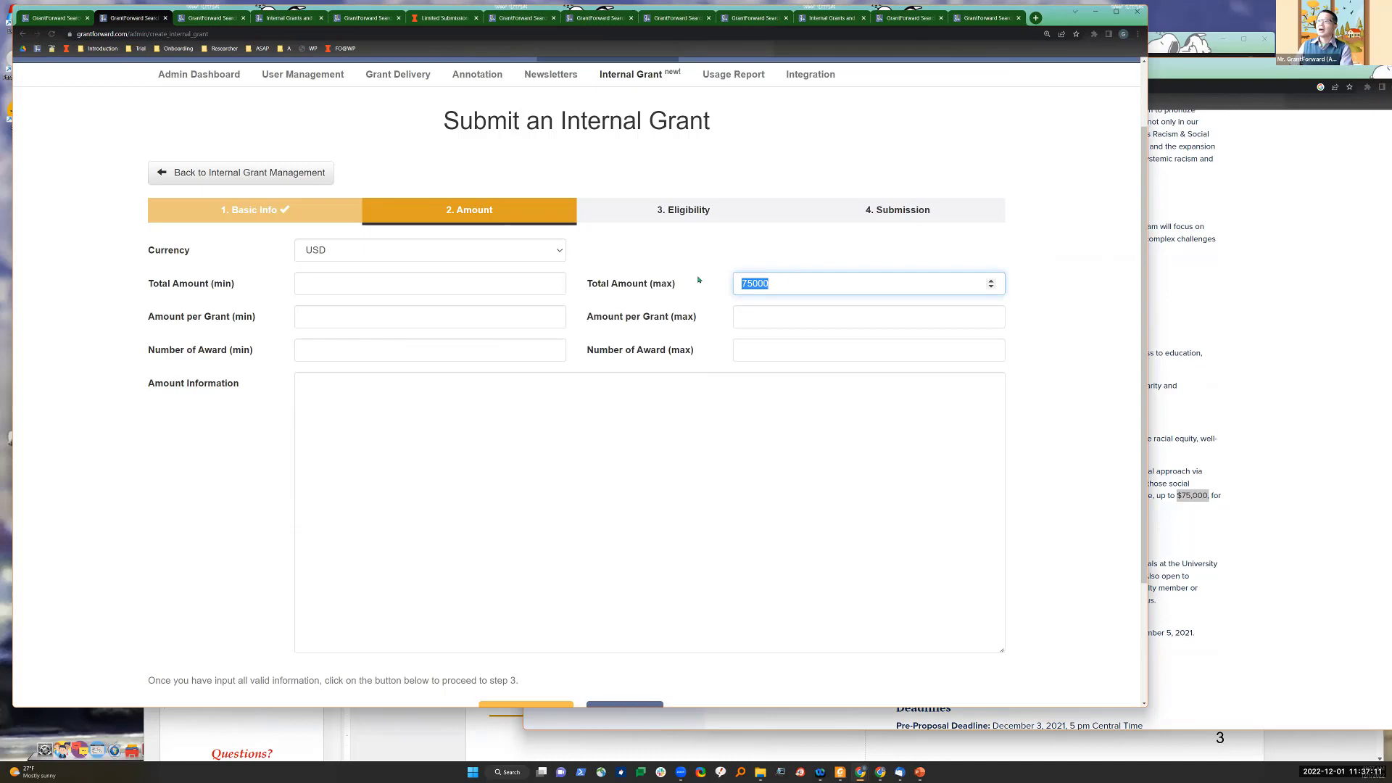
{"action": "key", "text": "ctrl+x"}
{"action": "left_click", "coordinate": [769, 317]}
{"action": "key", "text": "ctrl+v"}
{"action": "left_click", "coordinate": [792, 284]}
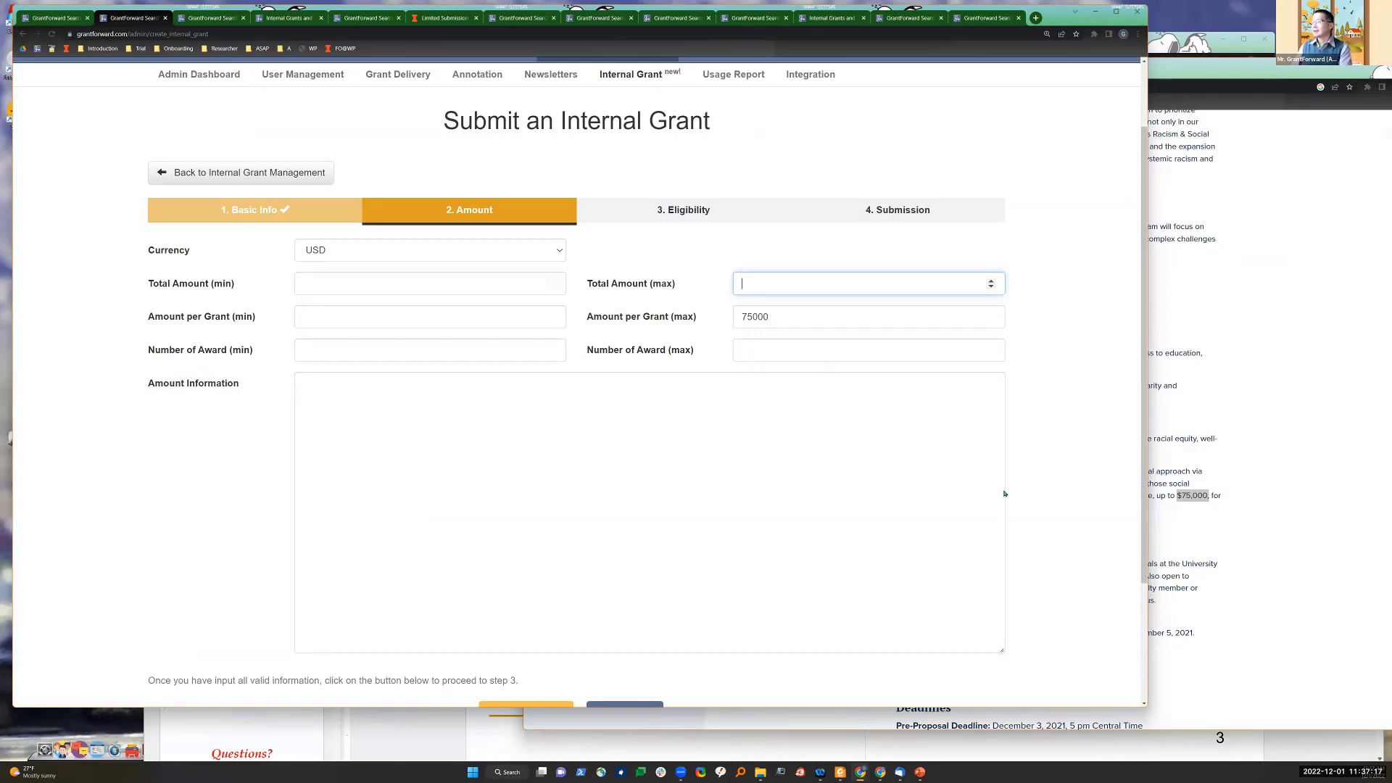
{"action": "double_click", "coordinate": [754, 317]}
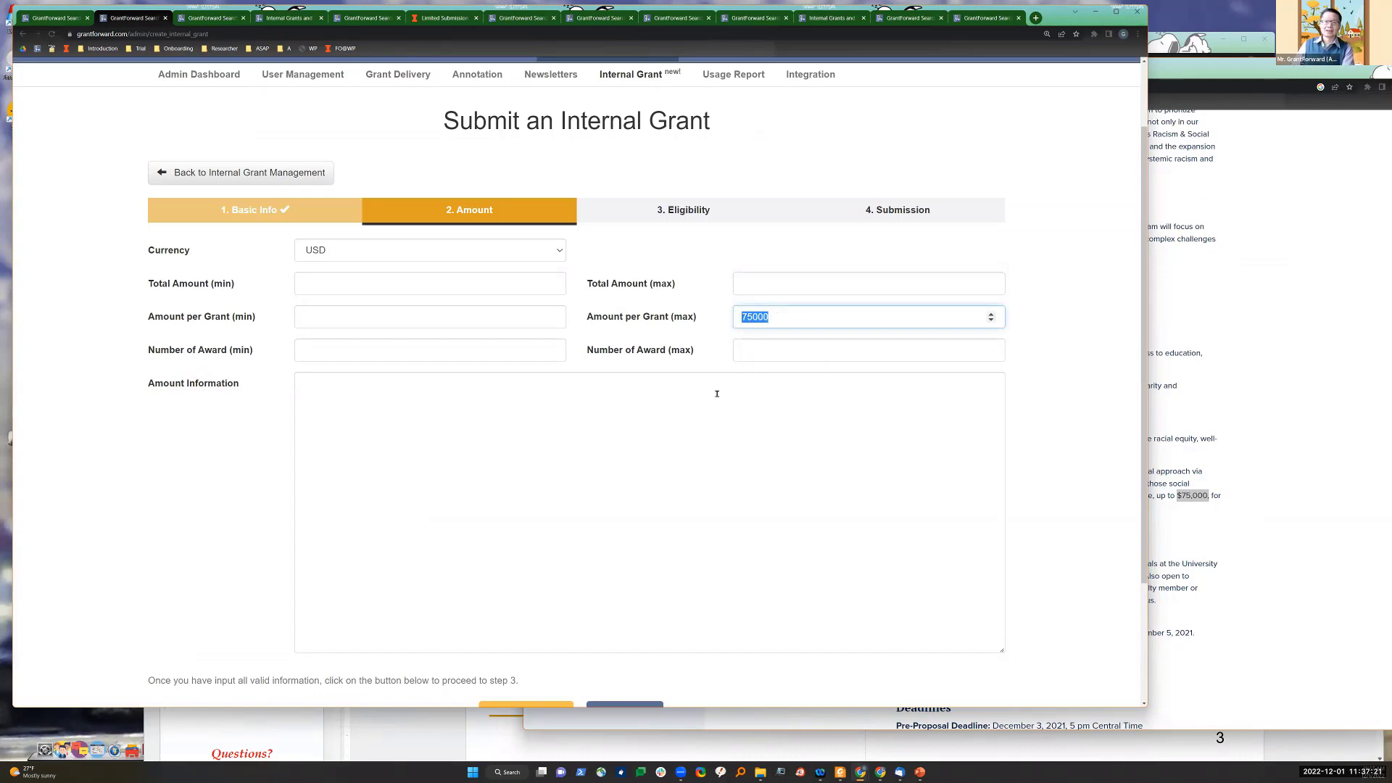
Step: Copy the sentence about three funding tracks up to $75,000 from the Call to Action program page into Amount Information
{"action": "left_click", "coordinate": [1310, 427]}
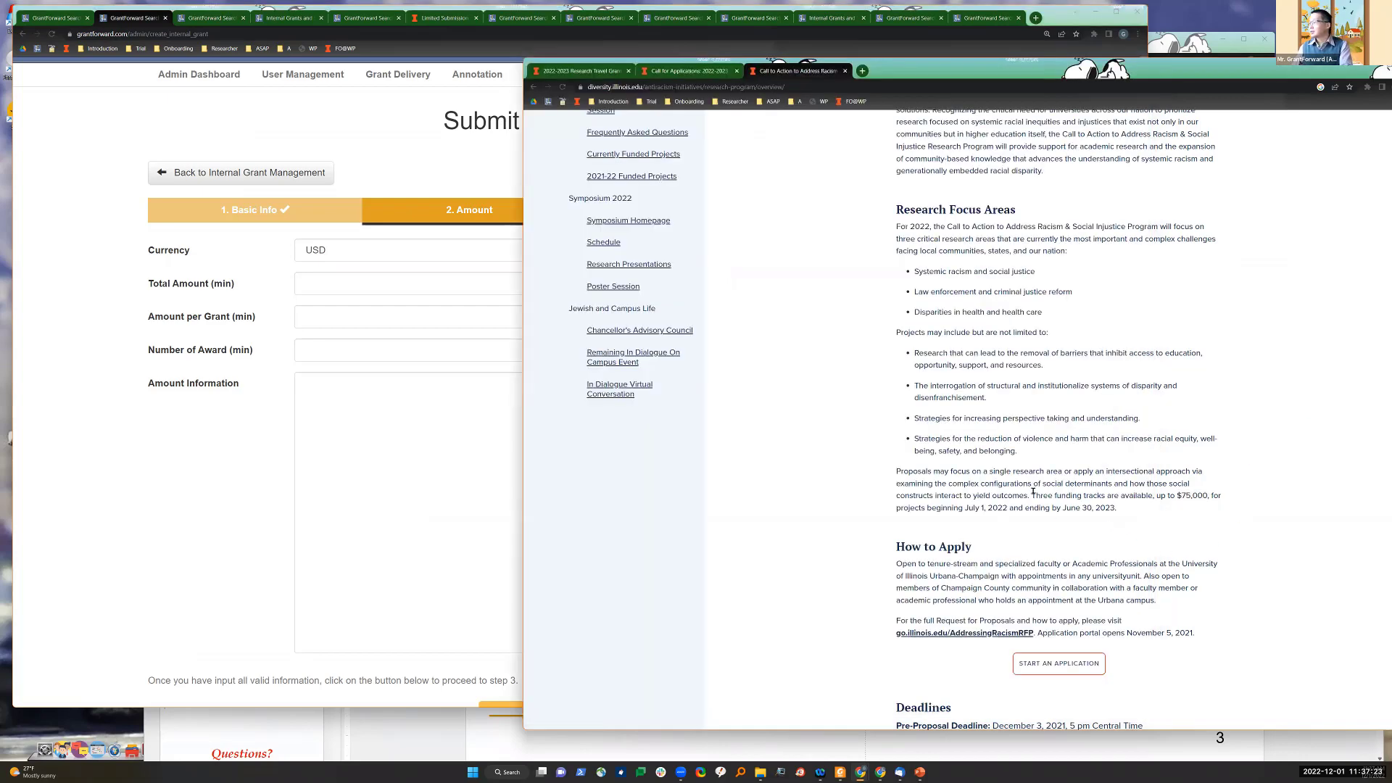
{"action": "left_click", "coordinate": [357, 469]}
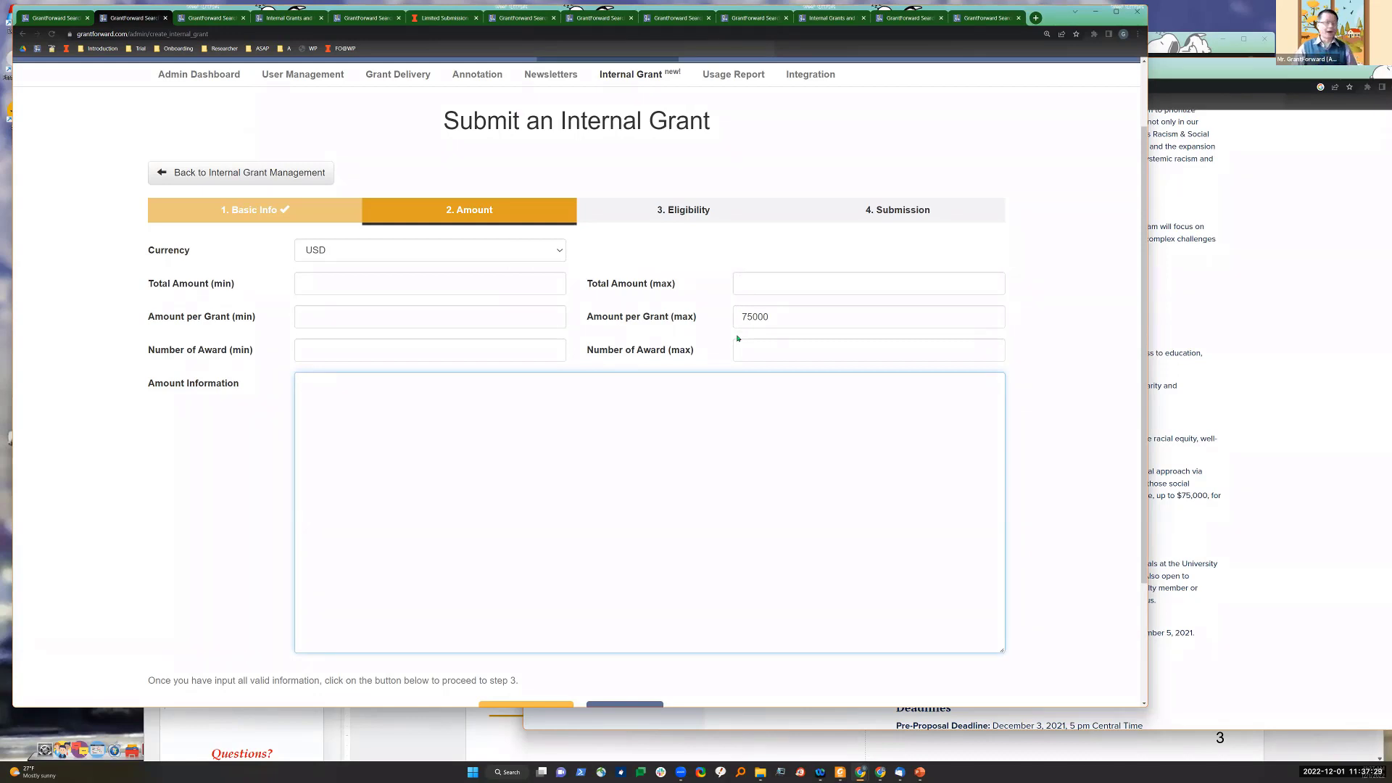
{"action": "scroll", "coordinate": [698, 372], "scroll_direction": "down", "scroll_amount": 2}
{"action": "scroll", "coordinate": [905, 448], "scroll_direction": "up", "scroll_amount": 2}
{"action": "left_click", "coordinate": [1270, 461]}
{"action": "left_click_drag", "start_coordinate": [1118, 507], "coordinate": [896, 471]}
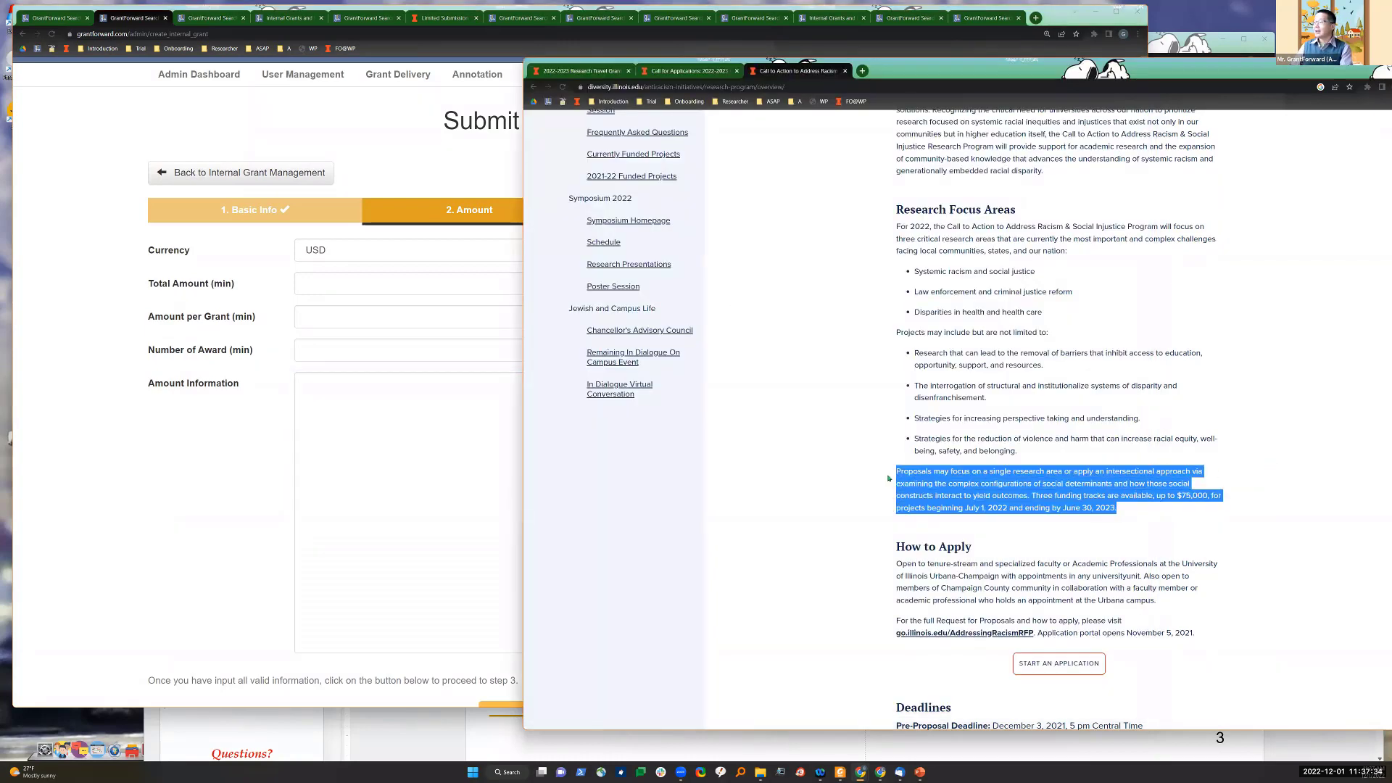
{"action": "left_click", "coordinate": [1041, 496]}
{"action": "left_click_drag", "start_coordinate": [1033, 496], "coordinate": [1120, 516]}
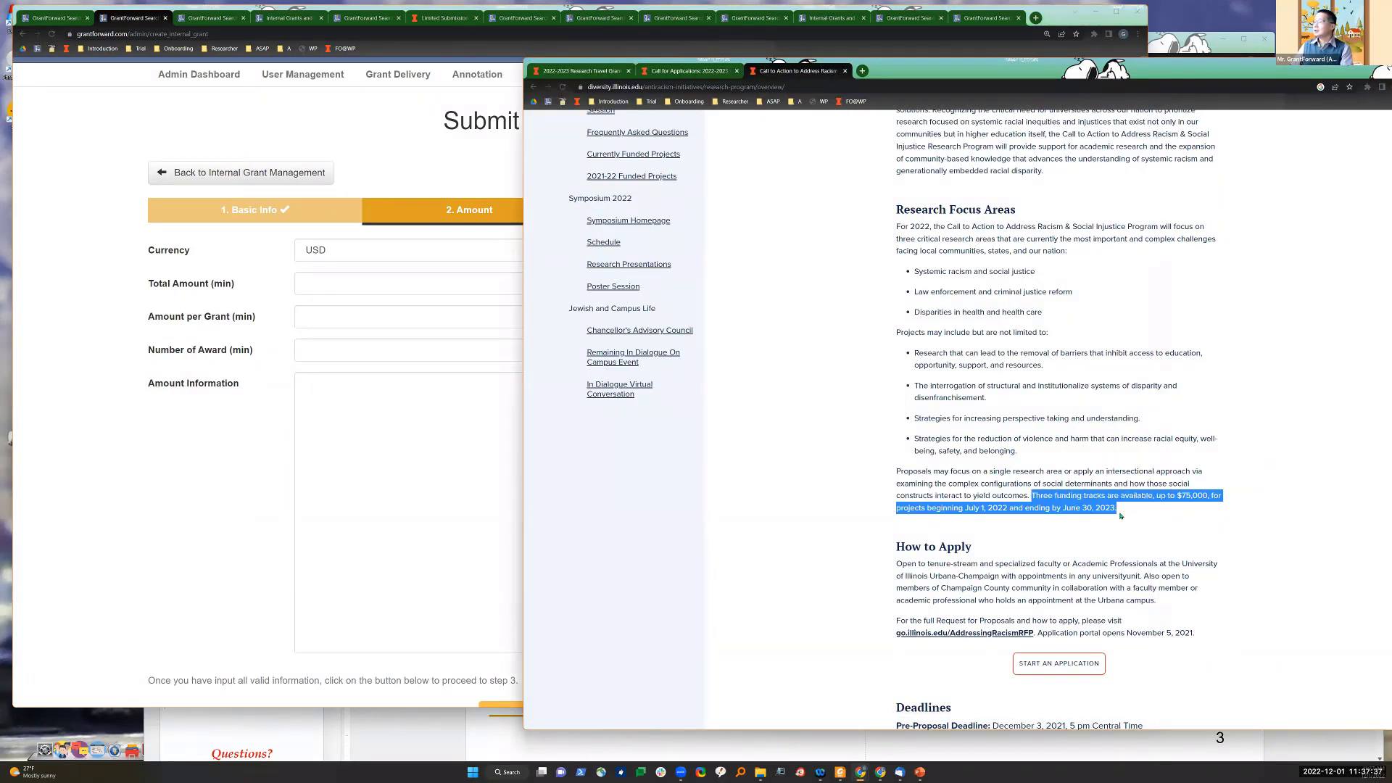
{"action": "left_click", "coordinate": [448, 453]}
{"action": "key", "text": "ctrl+v"}
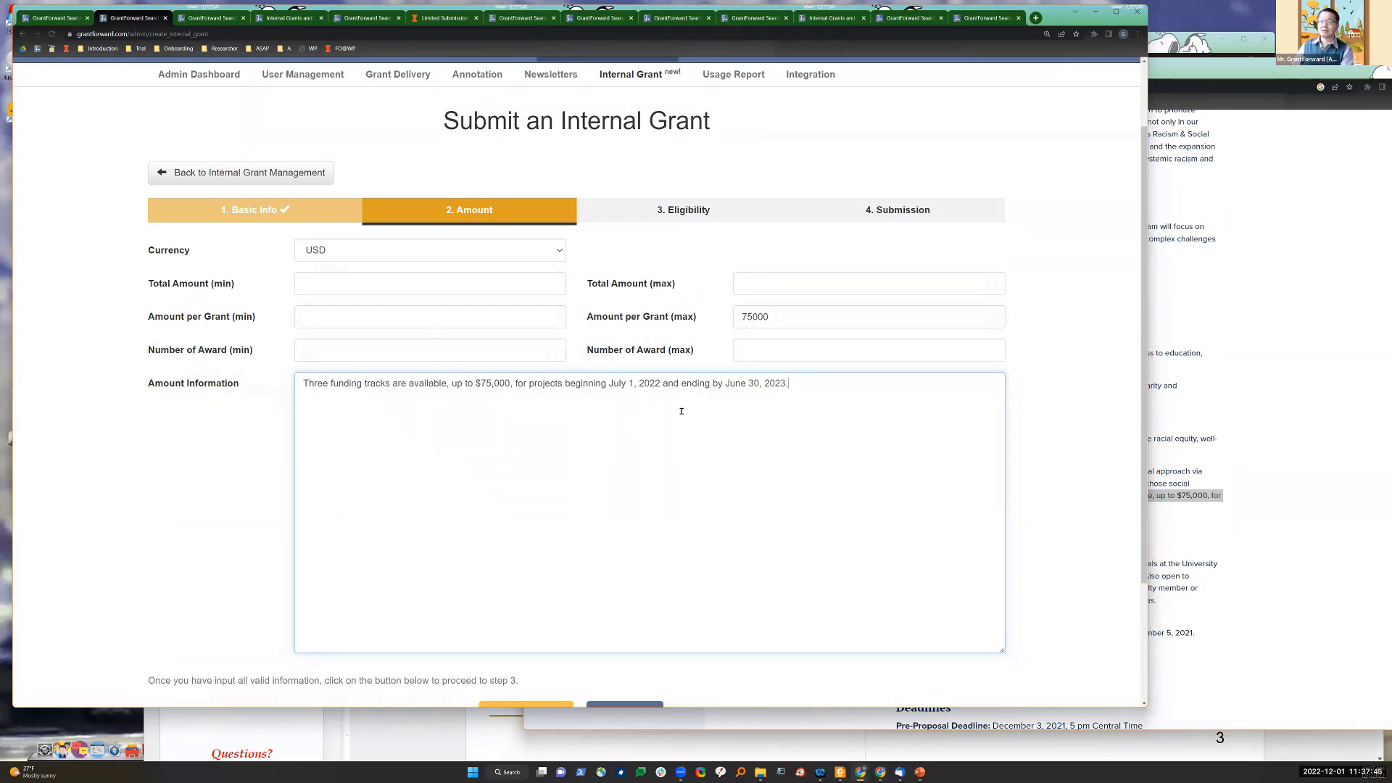
Step: Set Number of Award (max) to 3, matching the three funding tracks in the amount information
{"action": "left_click_drag", "start_coordinate": [835, 399], "coordinate": [302, 383]}
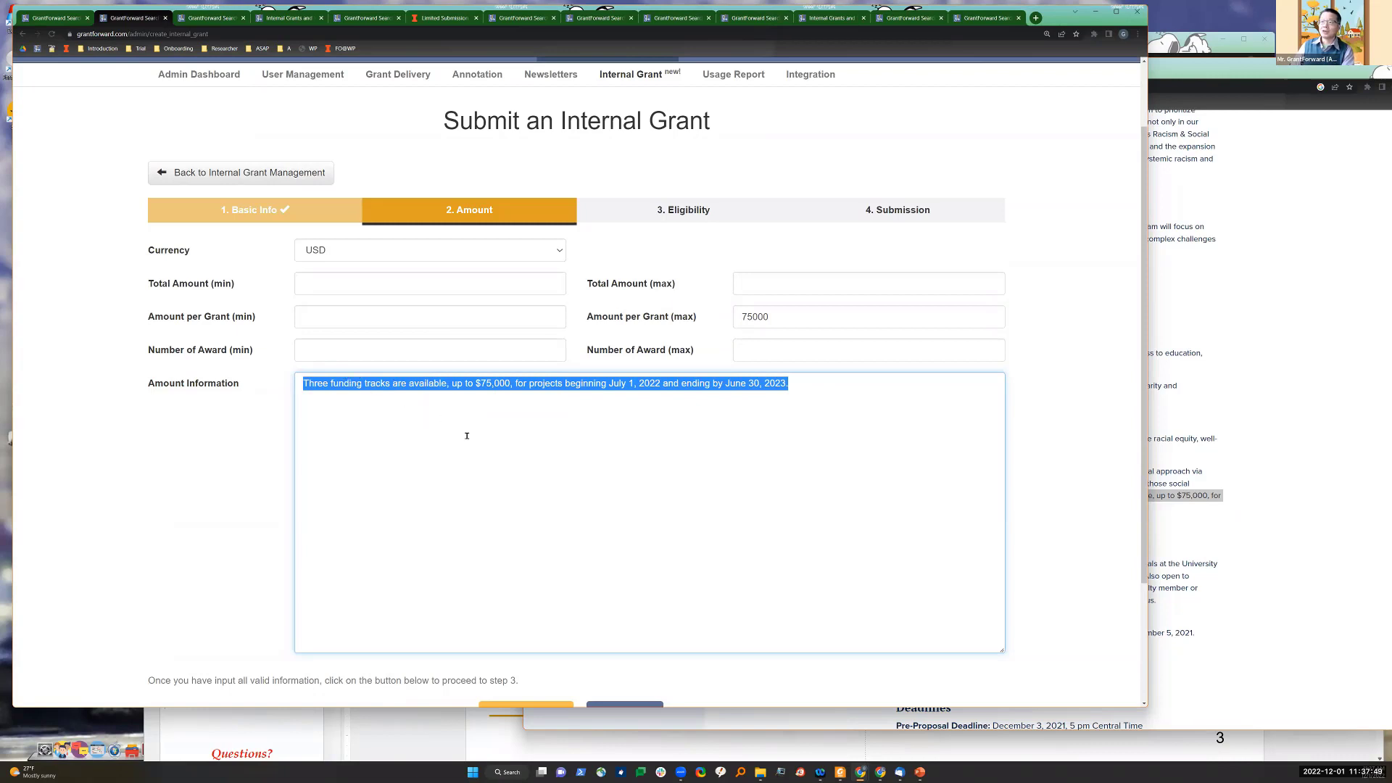
{"action": "left_click", "coordinate": [488, 440]}
{"action": "double_click", "coordinate": [315, 383]}
{"action": "left_click", "coordinate": [834, 350]}
{"action": "type", "text": "3"}
{"action": "left_click", "coordinate": [785, 494]}
Step: Review the completed Amount entries and proceed to the Eligibility step of the submission
{"action": "scroll", "coordinate": [789, 474], "scroll_direction": "down", "scroll_amount": 2}
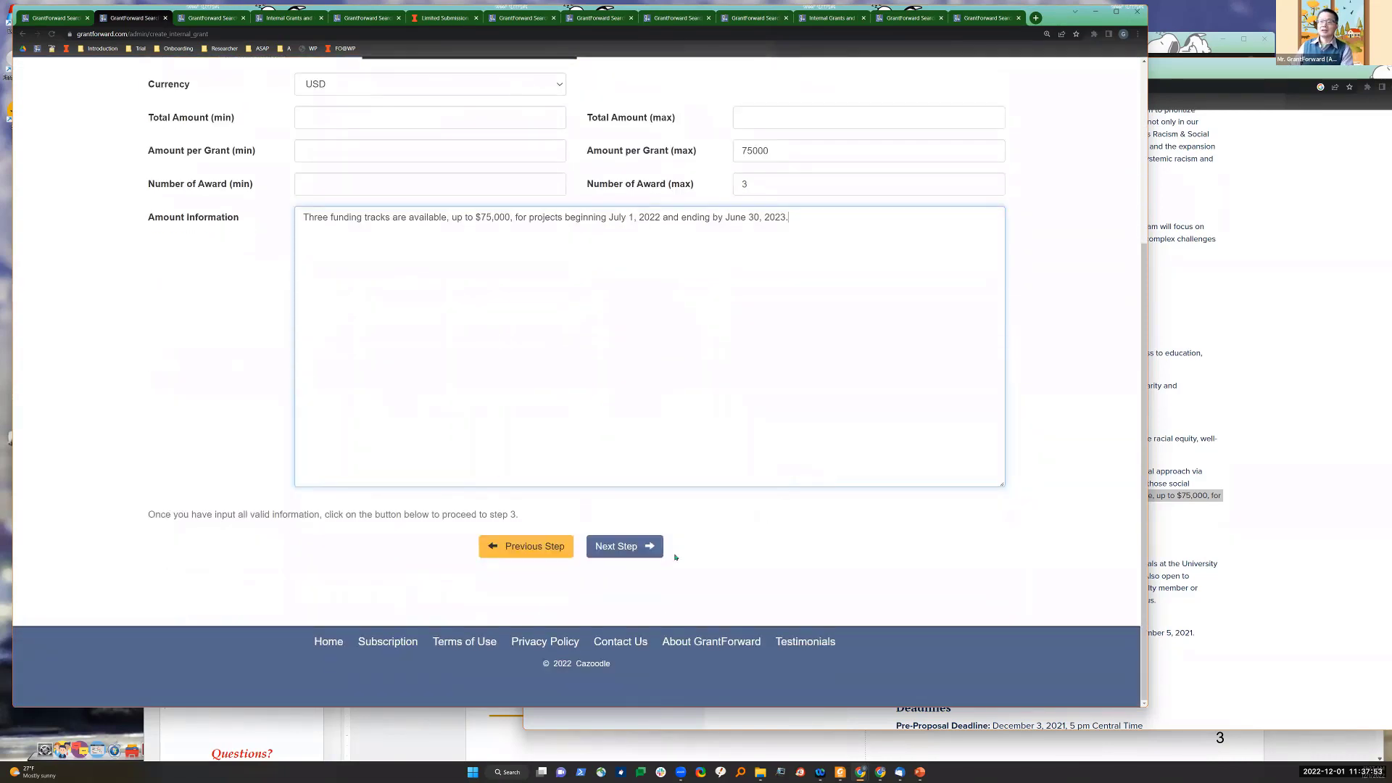
{"action": "scroll", "coordinate": [539, 303], "scroll_direction": "up", "scroll_amount": 3}
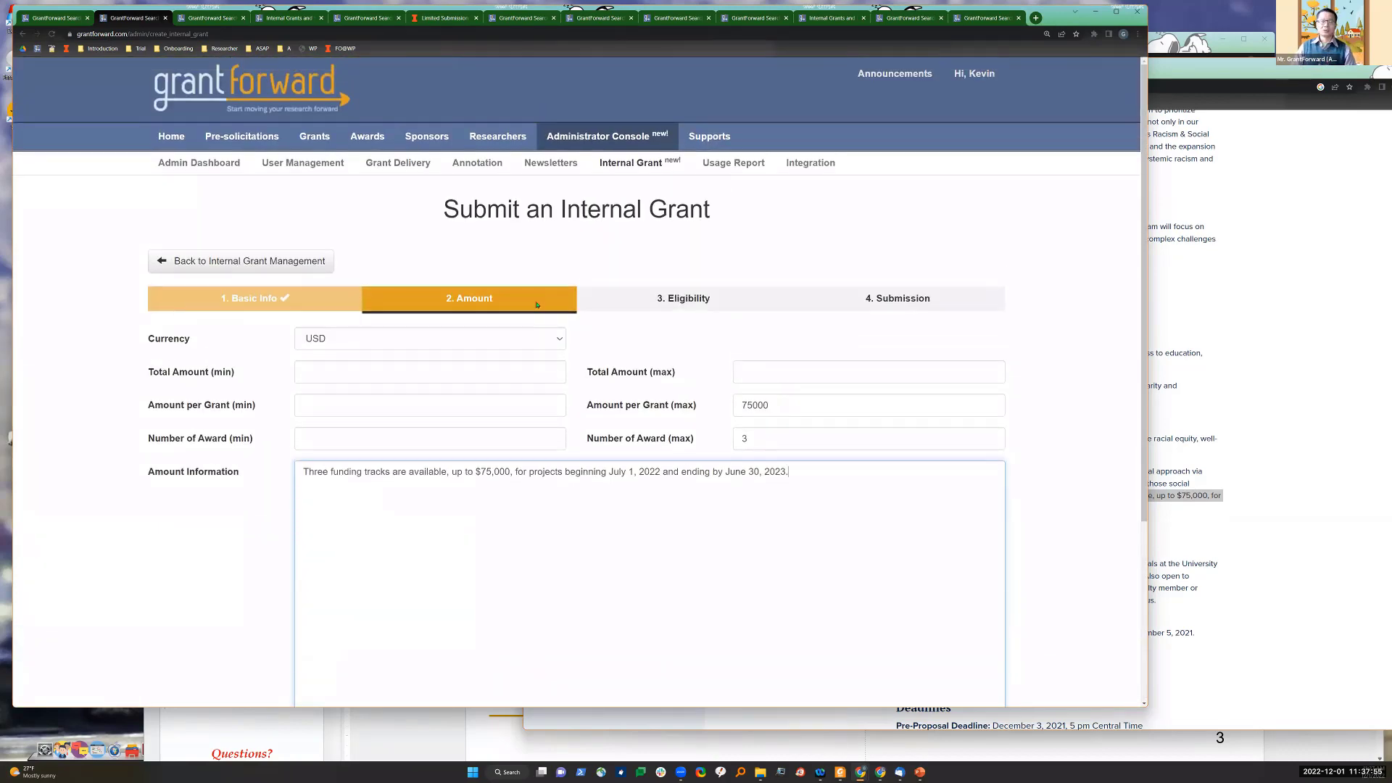
{"action": "scroll", "coordinate": [537, 305], "scroll_direction": "down", "scroll_amount": 1}
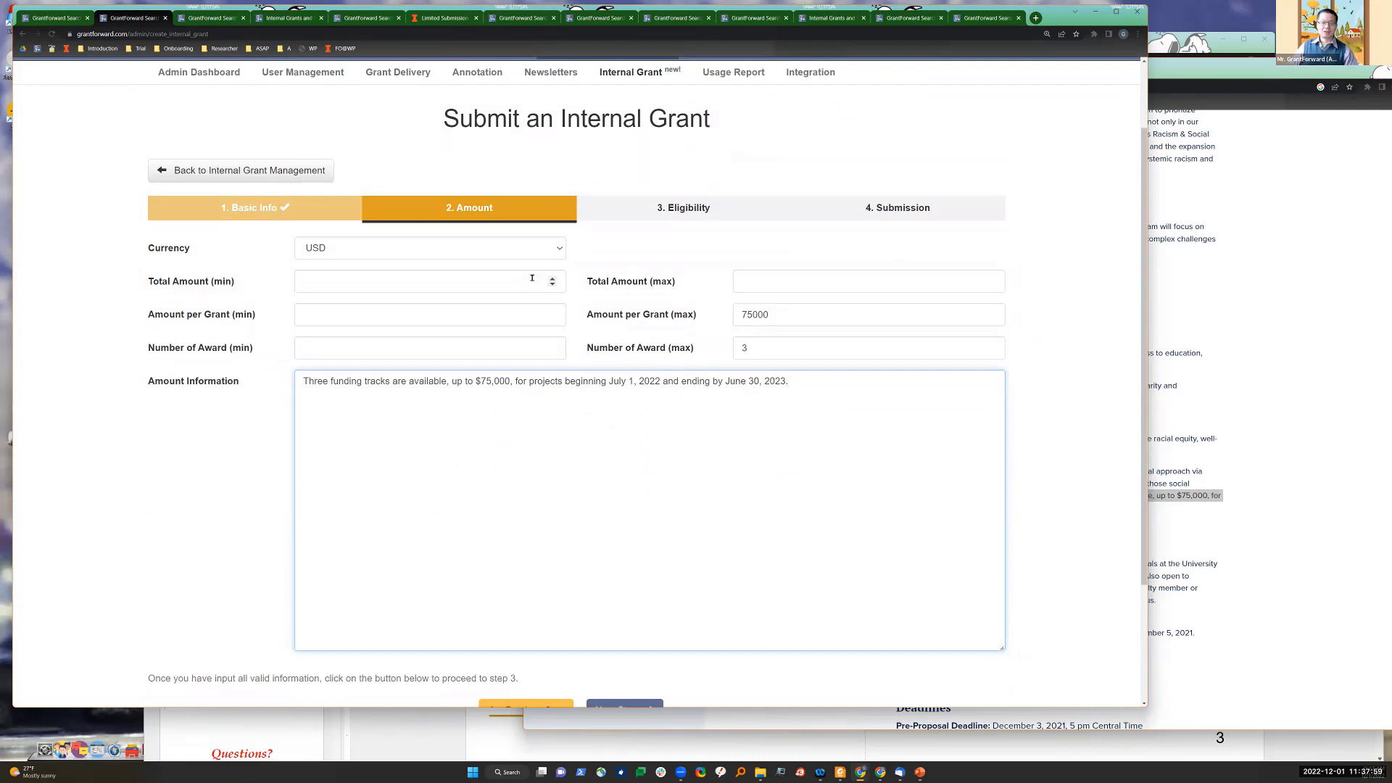
{"action": "scroll", "coordinate": [530, 276], "scroll_direction": "down", "scroll_amount": 2}
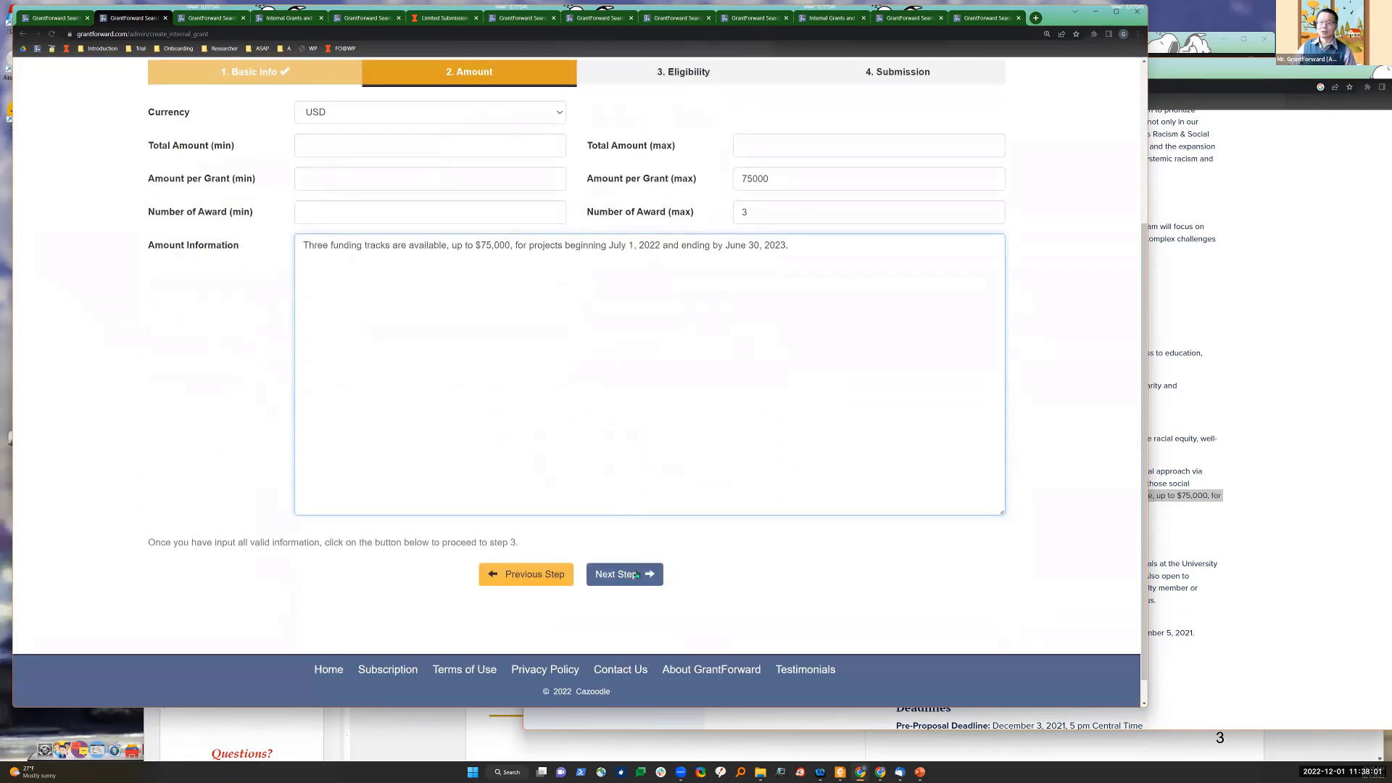
{"action": "left_click", "coordinate": [637, 574]}
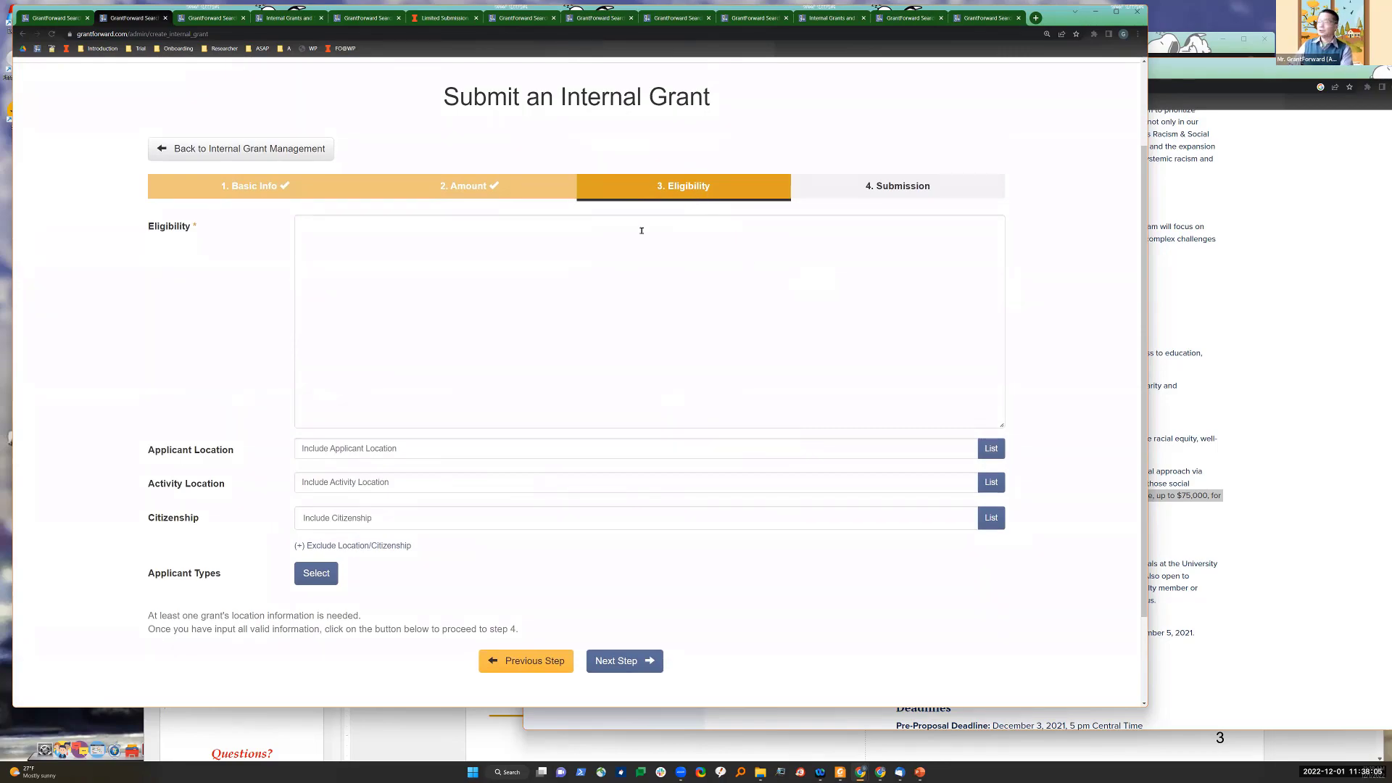
Step: Examine the Call to Action program page for who is eligible to apply
{"action": "left_click", "coordinate": [1286, 426]}
{"action": "scroll", "coordinate": [1209, 417], "scroll_direction": "down", "scroll_amount": 5}
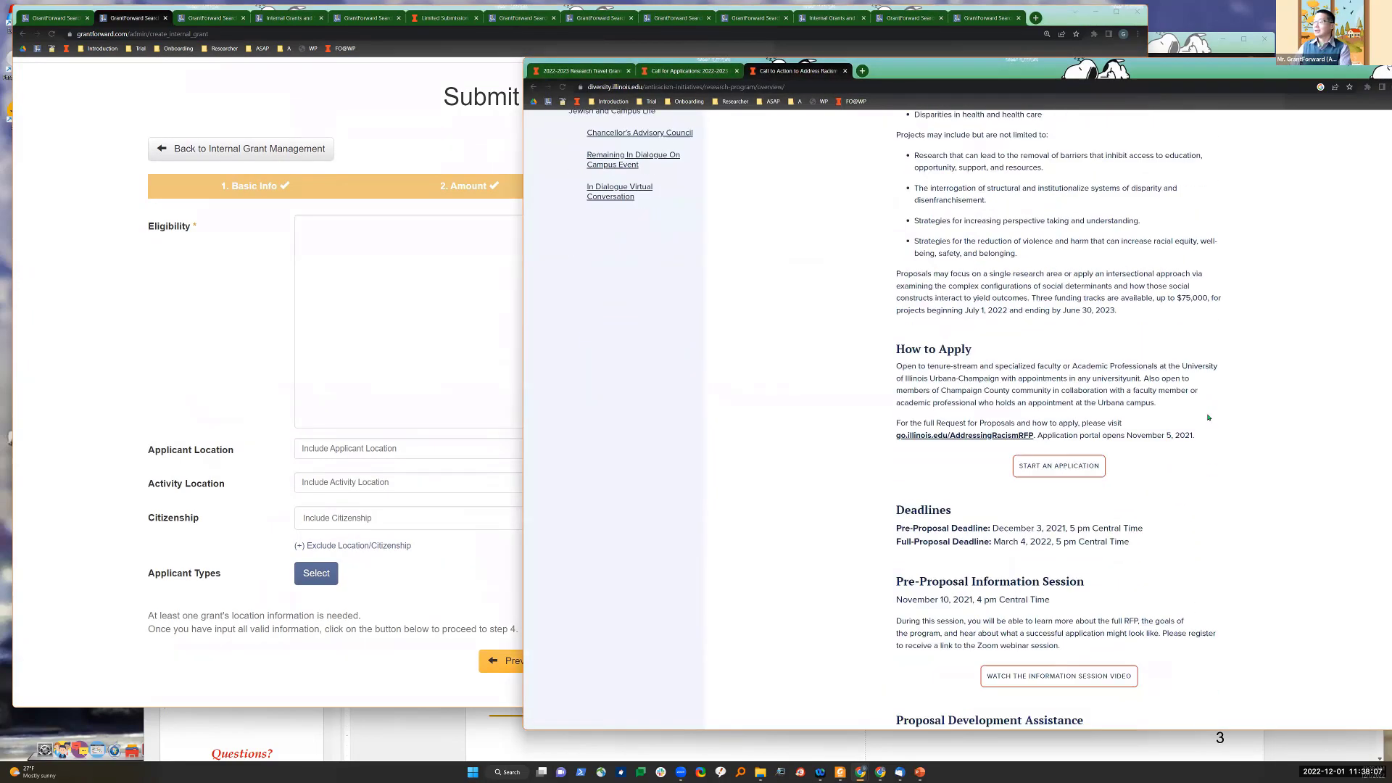
{"action": "scroll", "coordinate": [1208, 417], "scroll_direction": "down", "scroll_amount": 4}
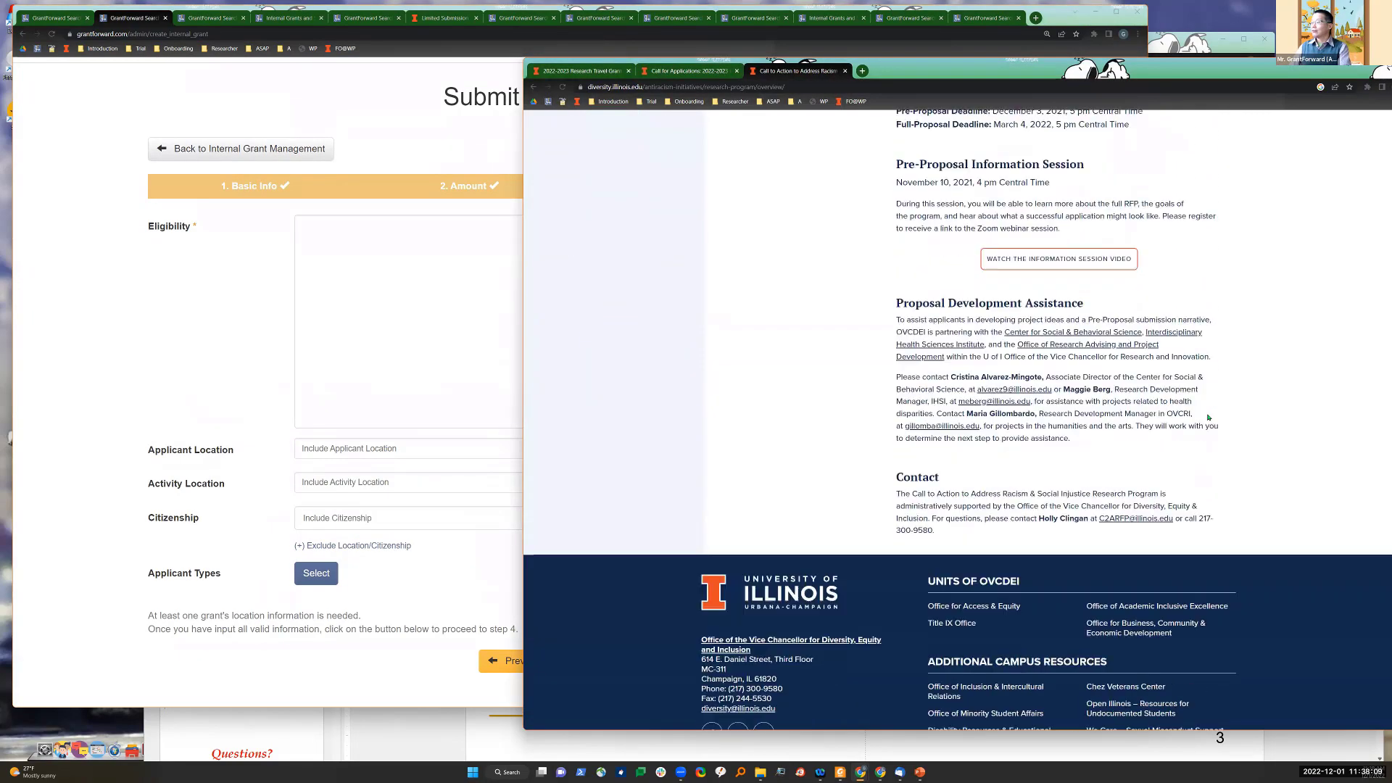
{"action": "scroll", "coordinate": [1209, 417], "scroll_direction": "up", "scroll_amount": 6}
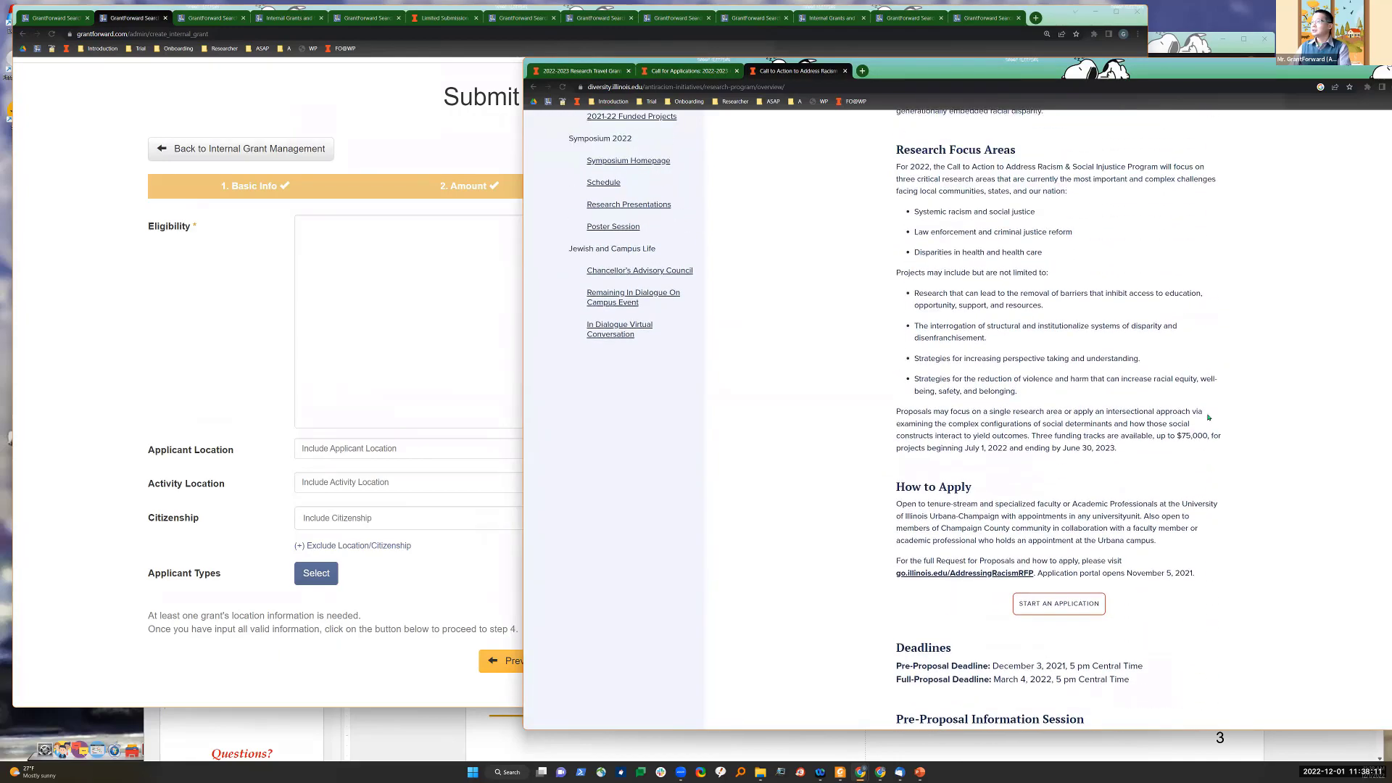
{"action": "scroll", "coordinate": [1209, 418], "scroll_direction": "up", "scroll_amount": 5}
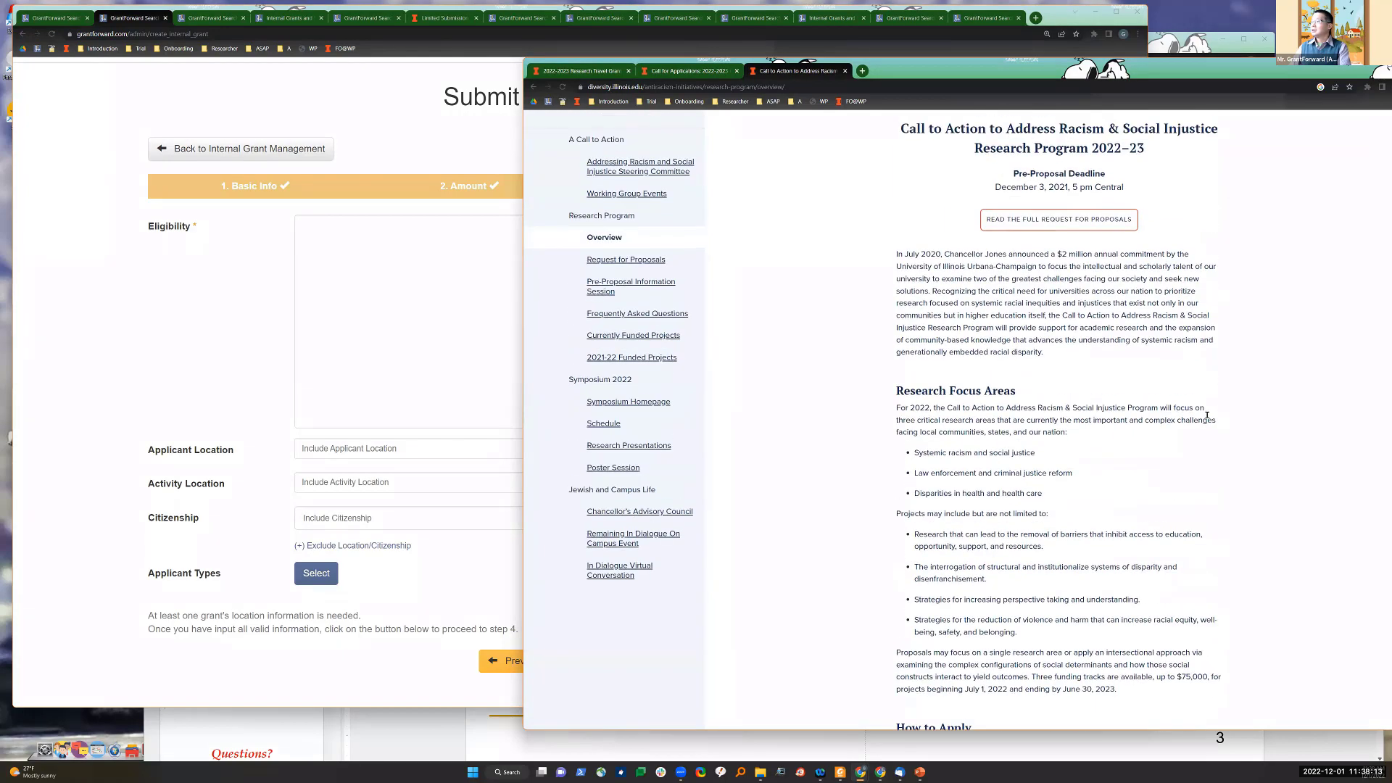
{"action": "scroll", "coordinate": [1209, 418], "scroll_direction": "up", "scroll_amount": 2}
{"action": "scroll", "coordinate": [1211, 419], "scroll_direction": "down", "scroll_amount": 4}
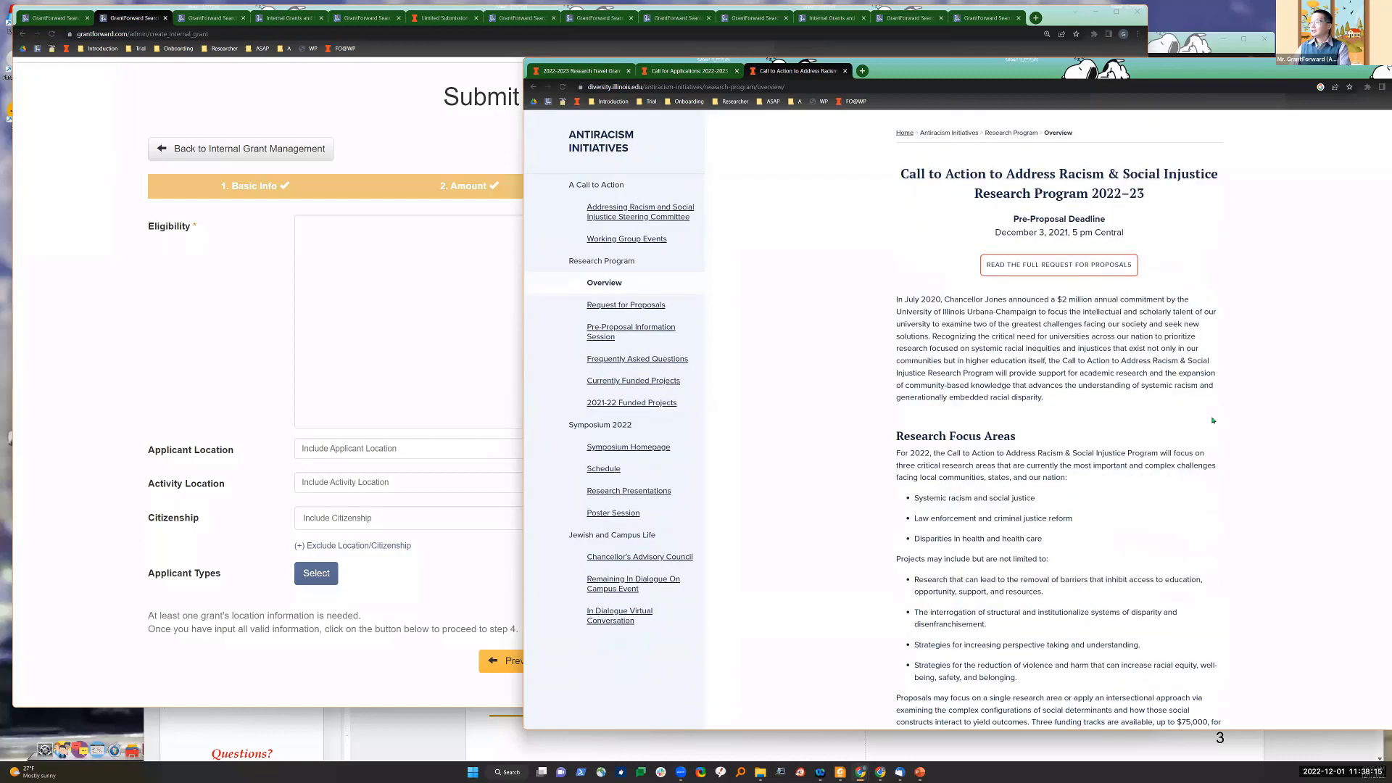
{"action": "scroll", "coordinate": [1212, 419], "scroll_direction": "down", "scroll_amount": 2}
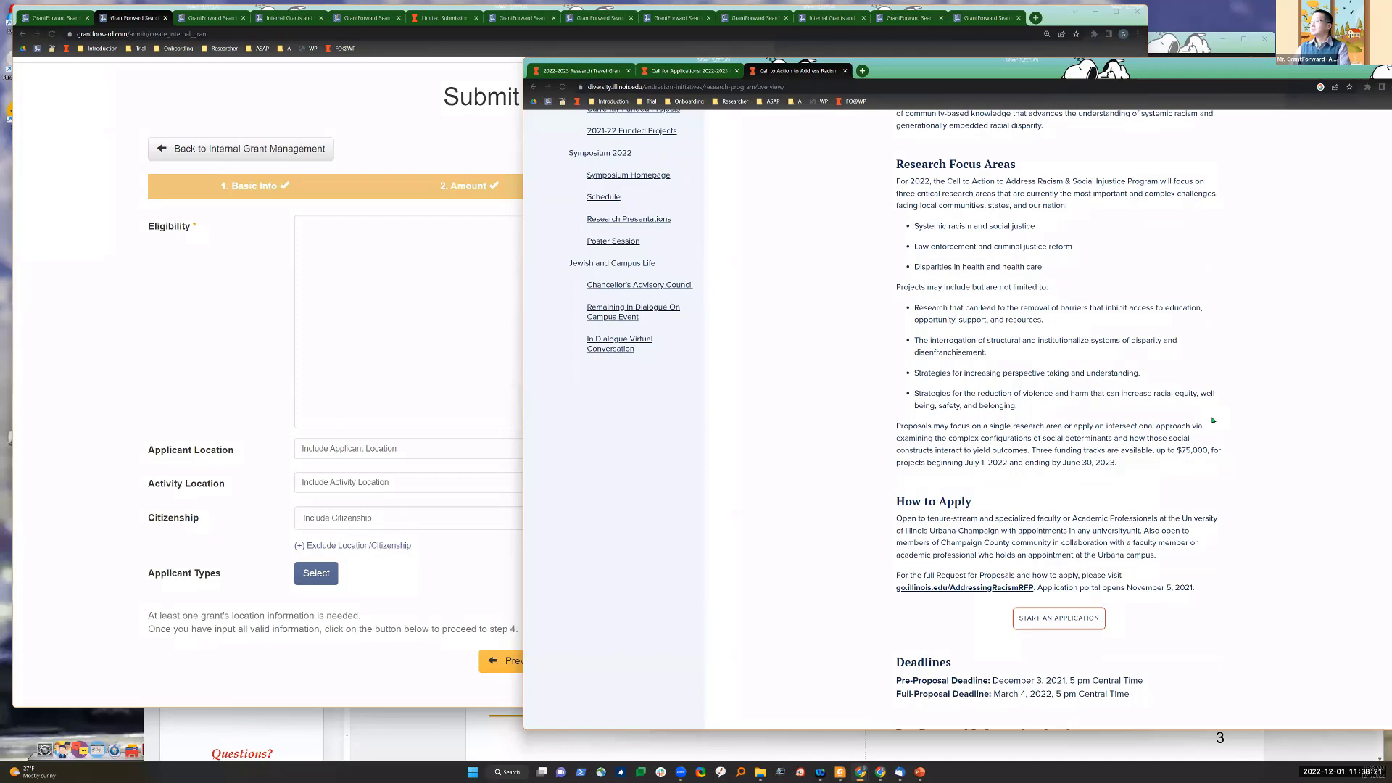
{"action": "scroll", "coordinate": [1212, 420], "scroll_direction": "down", "scroll_amount": 1}
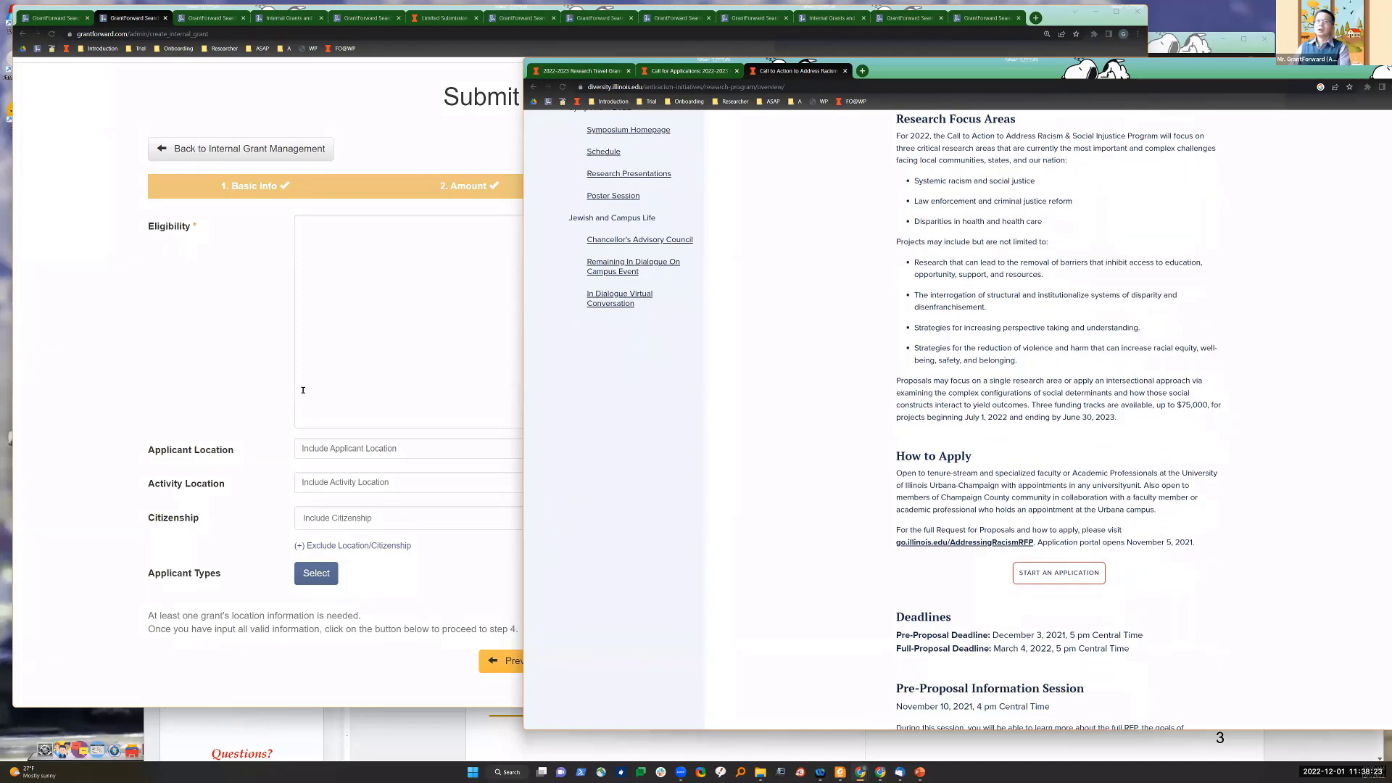
Step: Return to the GrantForward form and enter "Every faculty member at UIUC can apply." as the Eligibility text
{"action": "key", "text": "alt+Tab"}
{"action": "type", "text": "Ever"}
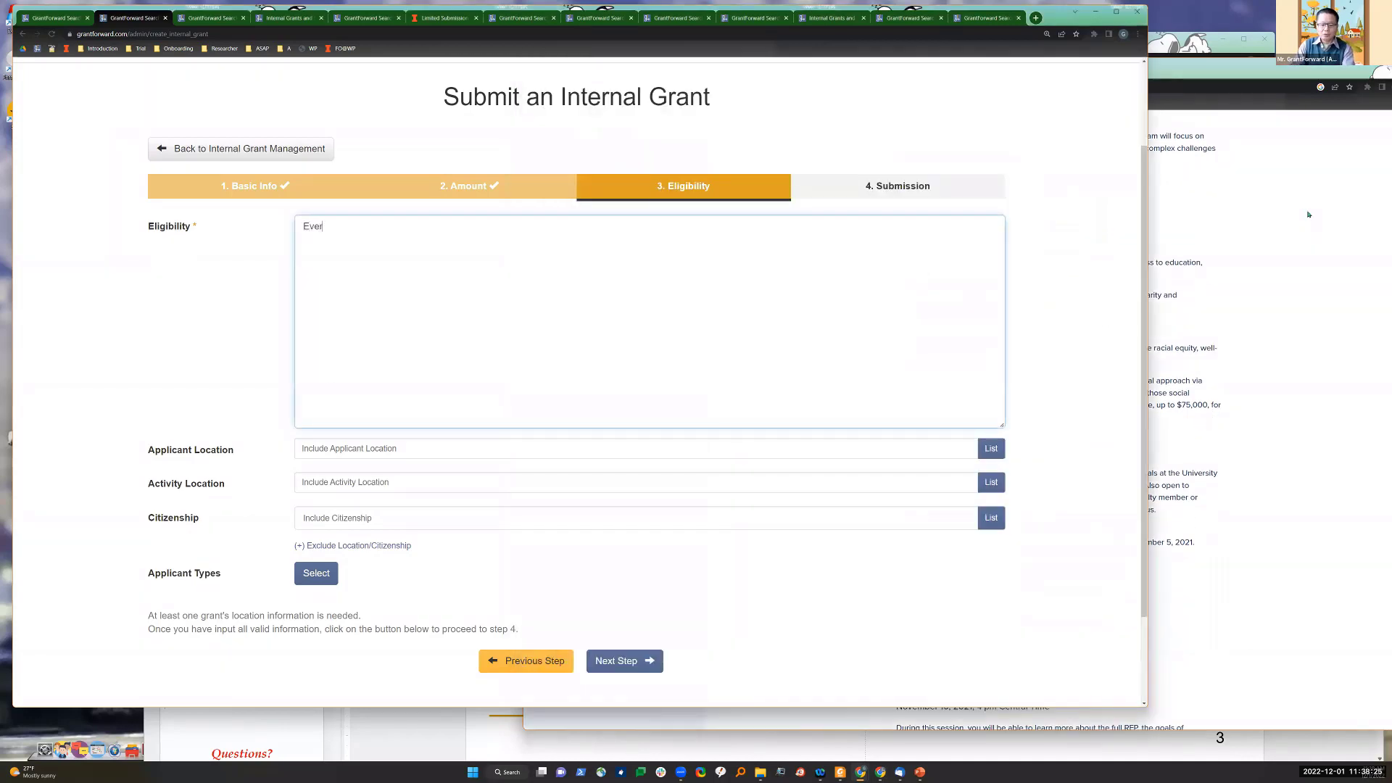
{"action": "type", "text": "y faculty member at UIU"}
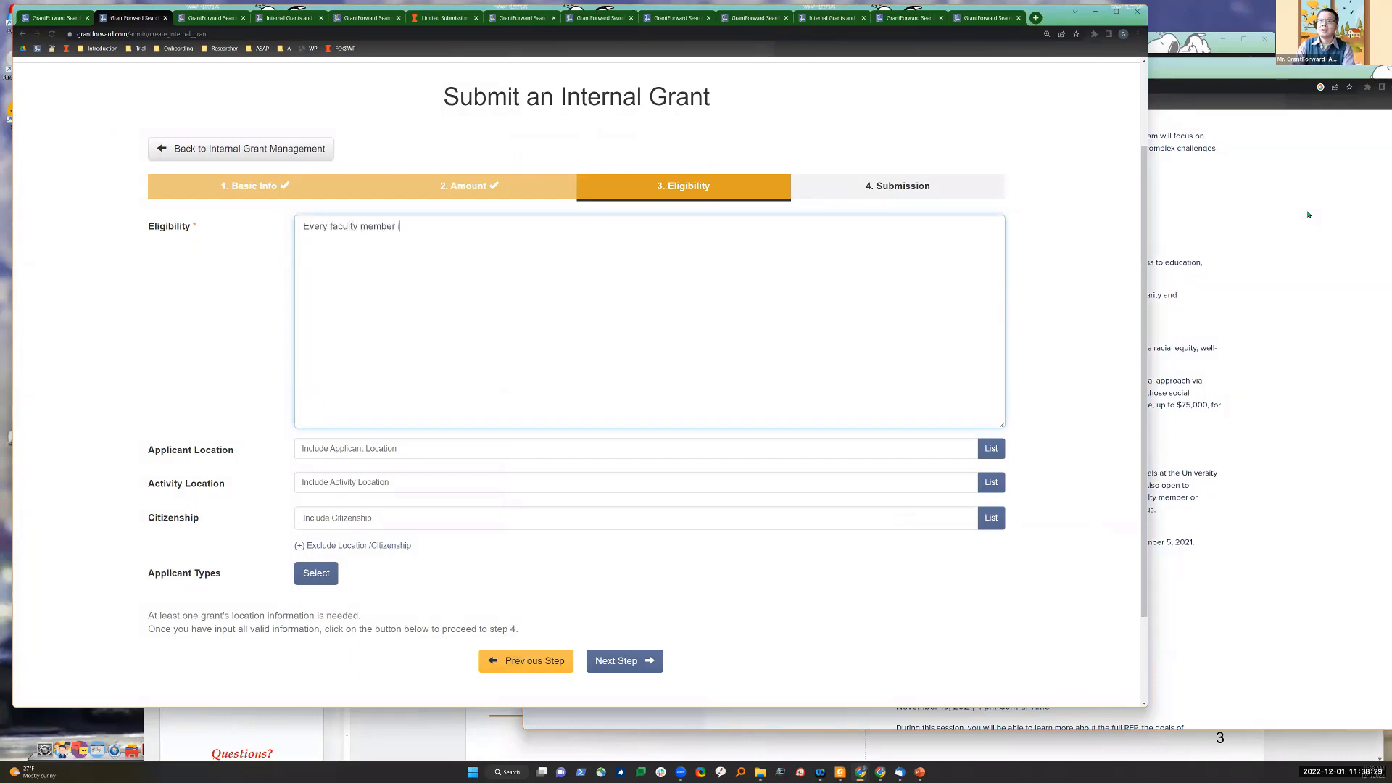
{"action": "type", "text": "C can apply."}
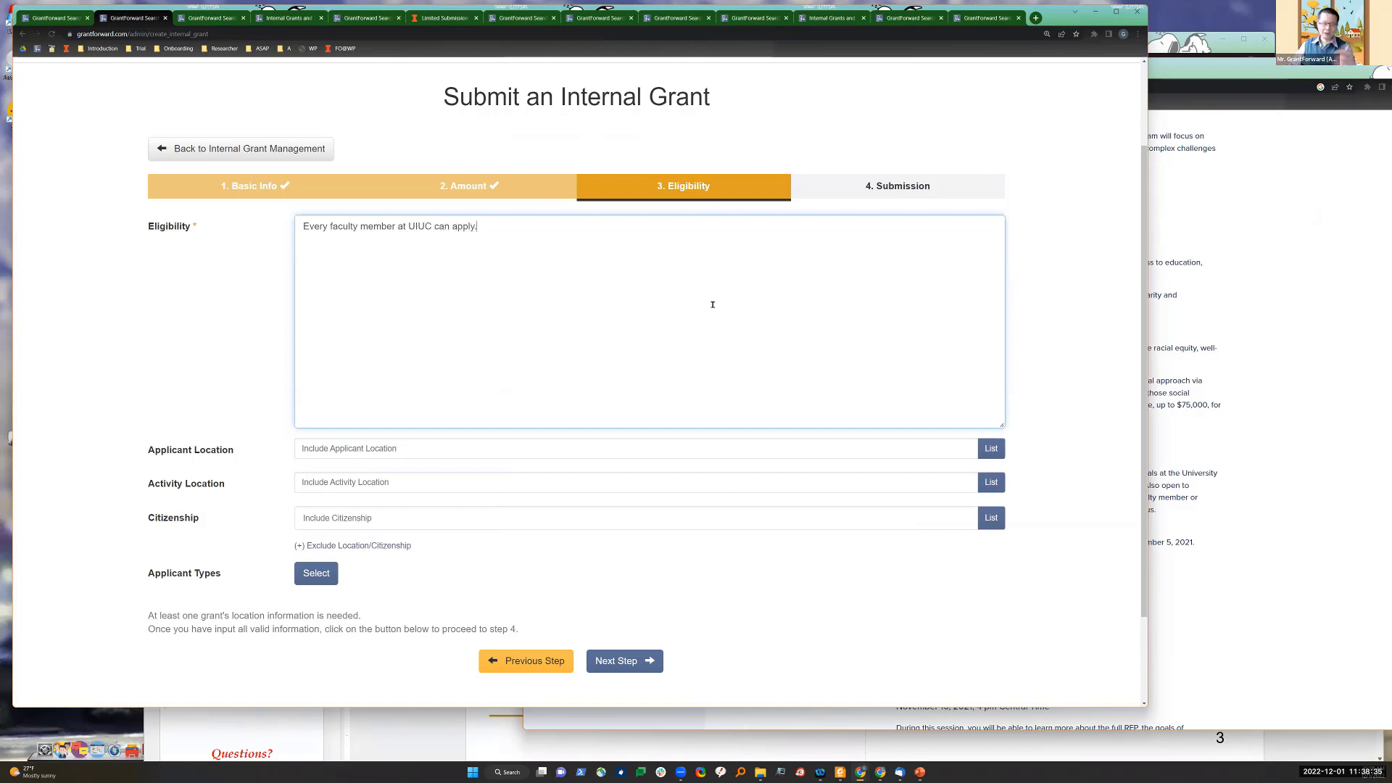
Step: Look up "urbana" and include Urbana, IL, USA as the Applicant Location
{"action": "scroll", "coordinate": [553, 281], "scroll_direction": "down", "scroll_amount": 2}
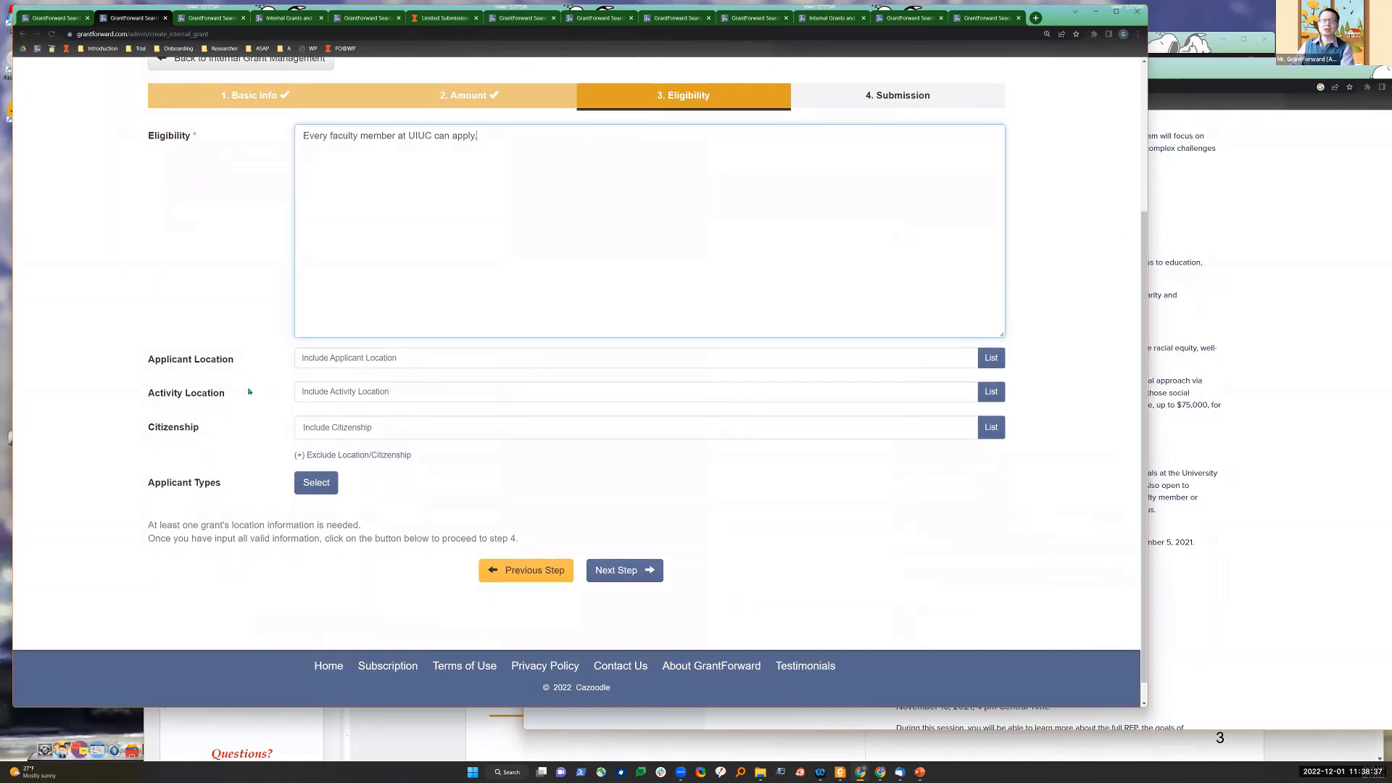
{"action": "left_click_drag", "start_coordinate": [148, 361], "coordinate": [242, 368]}
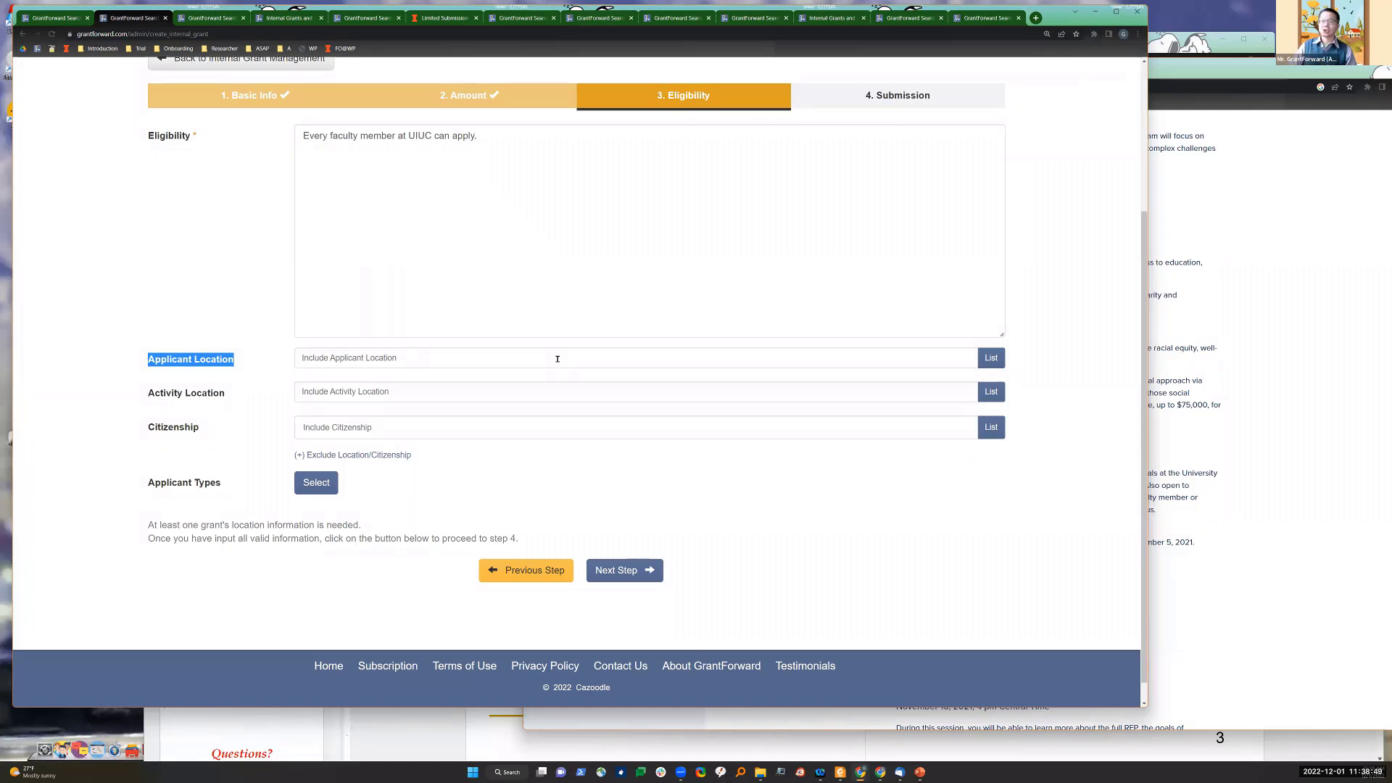
{"action": "left_click", "coordinate": [605, 355]}
{"action": "type", "text": "urbana"}
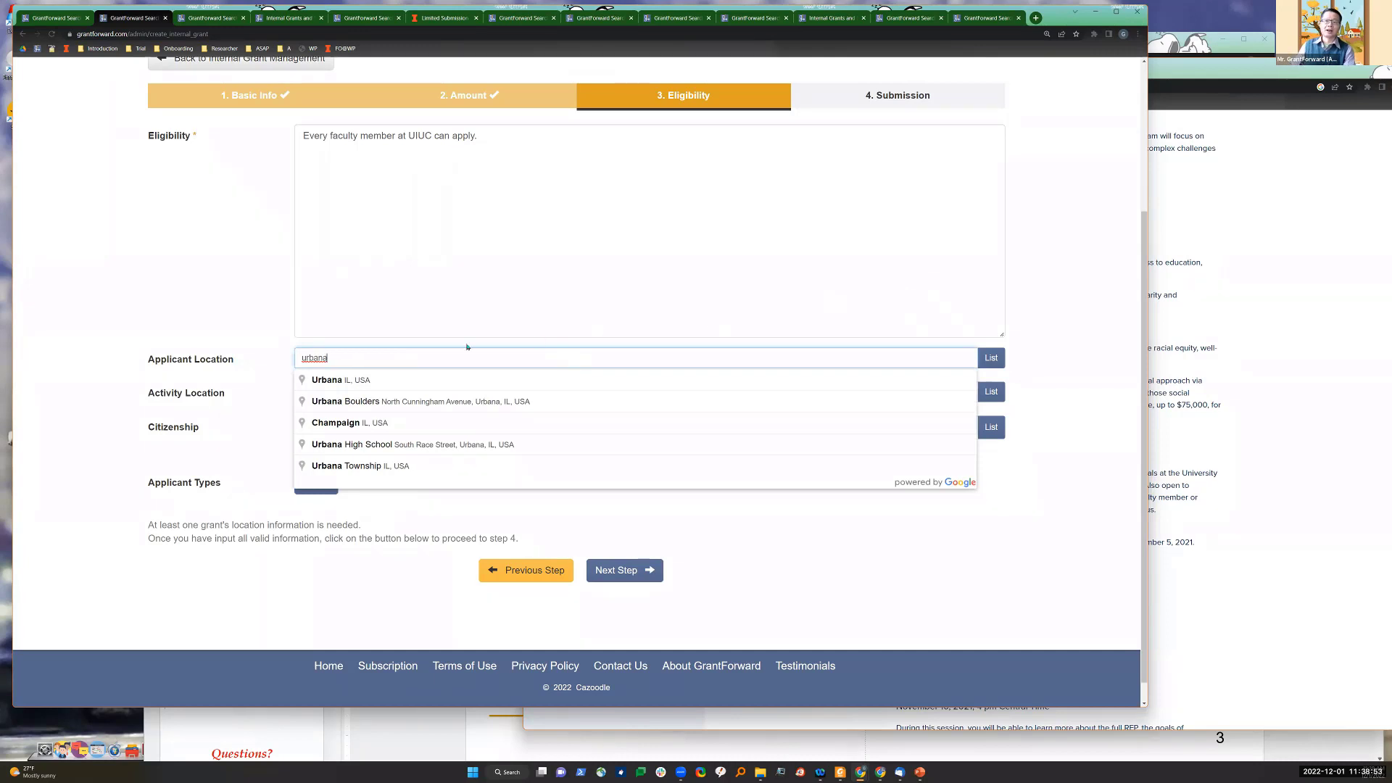
{"action": "left_click_drag", "start_coordinate": [366, 352], "coordinate": [292, 357]}
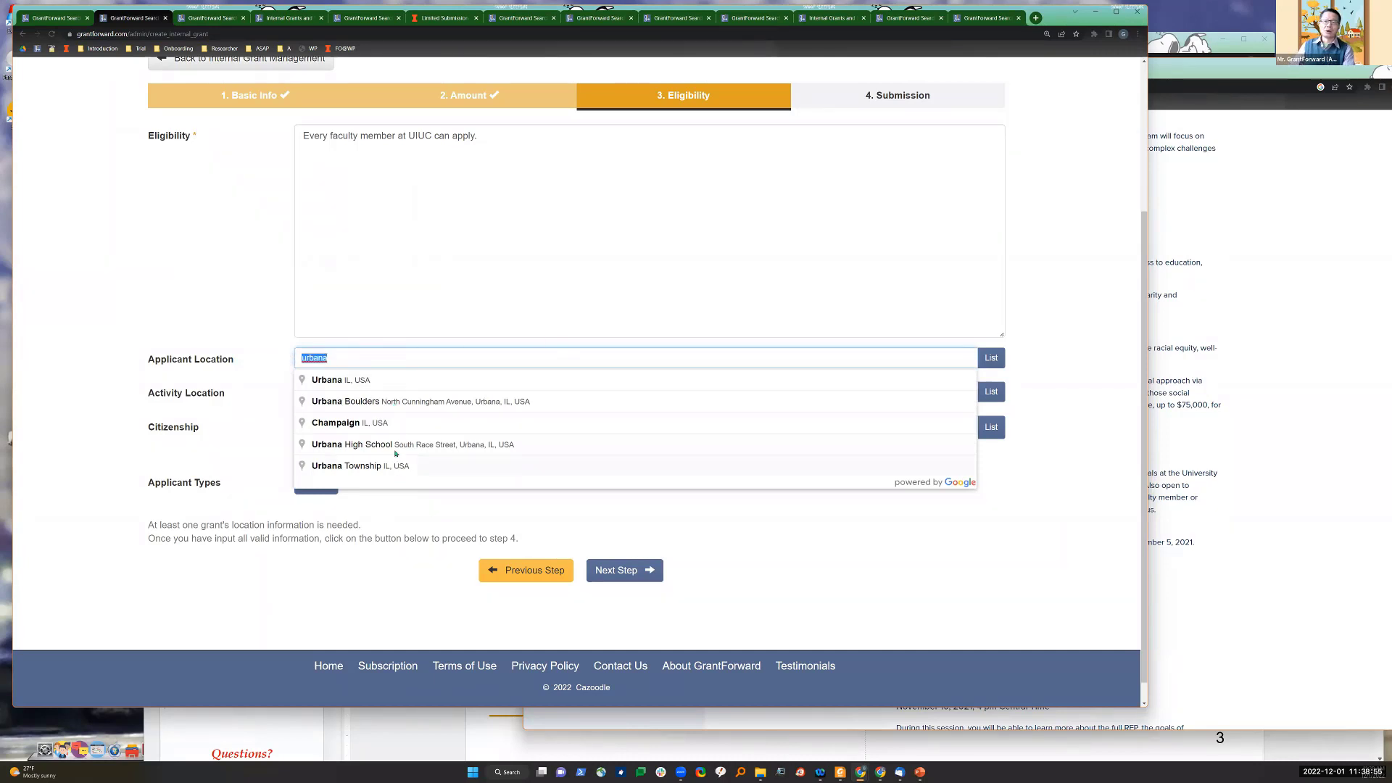
{"action": "left_click", "coordinate": [350, 382]}
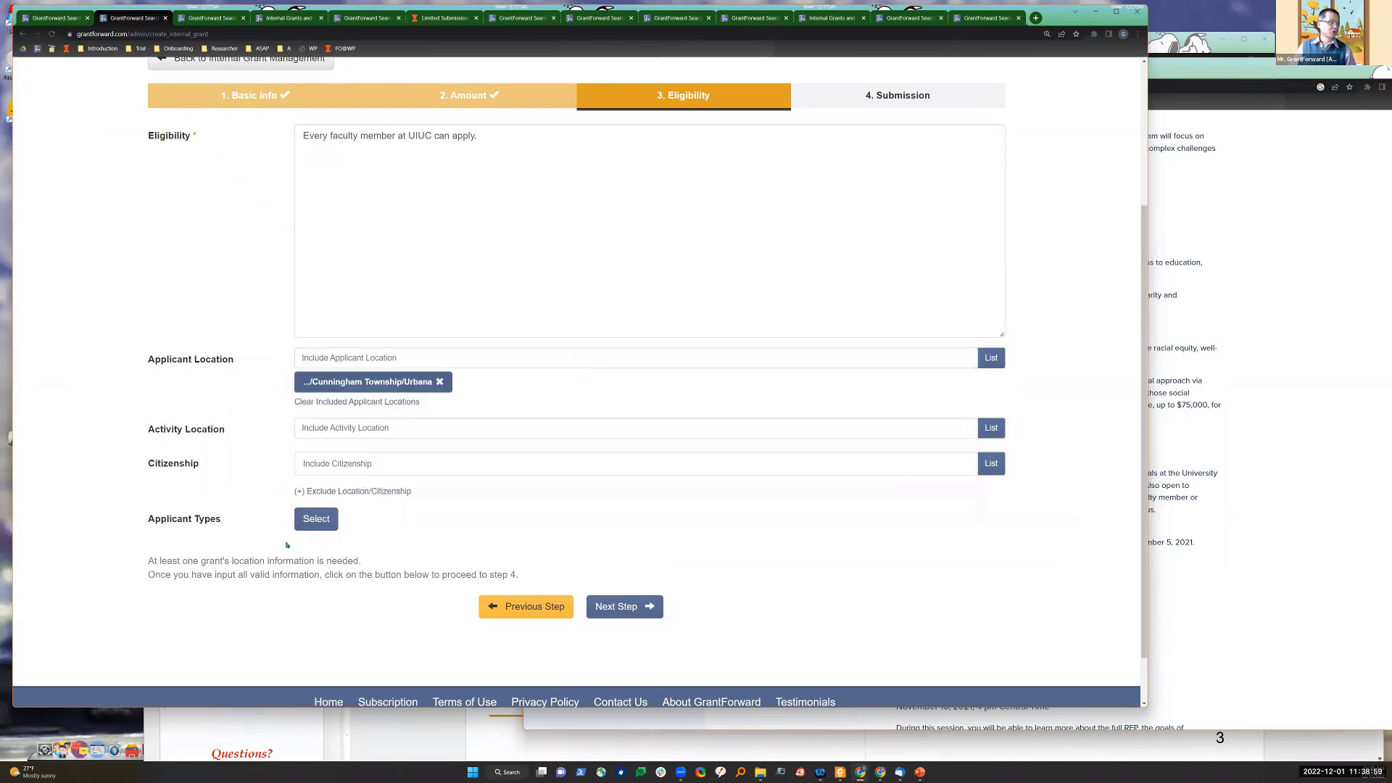
Step: Look up "urbana" and include Urbana, IL, USA as the Activity Location
{"action": "left_click_drag", "start_coordinate": [147, 429], "coordinate": [226, 435]}
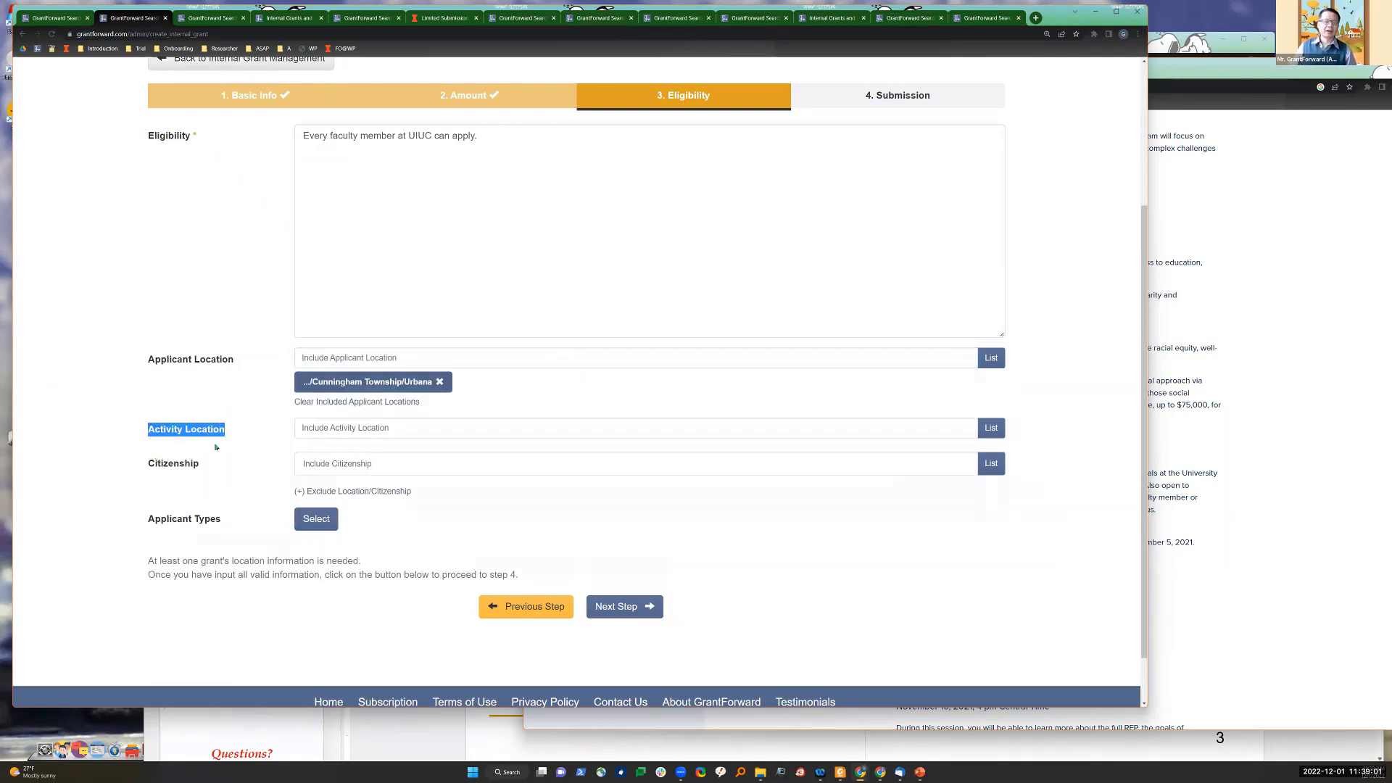
{"action": "left_click", "coordinate": [371, 429]}
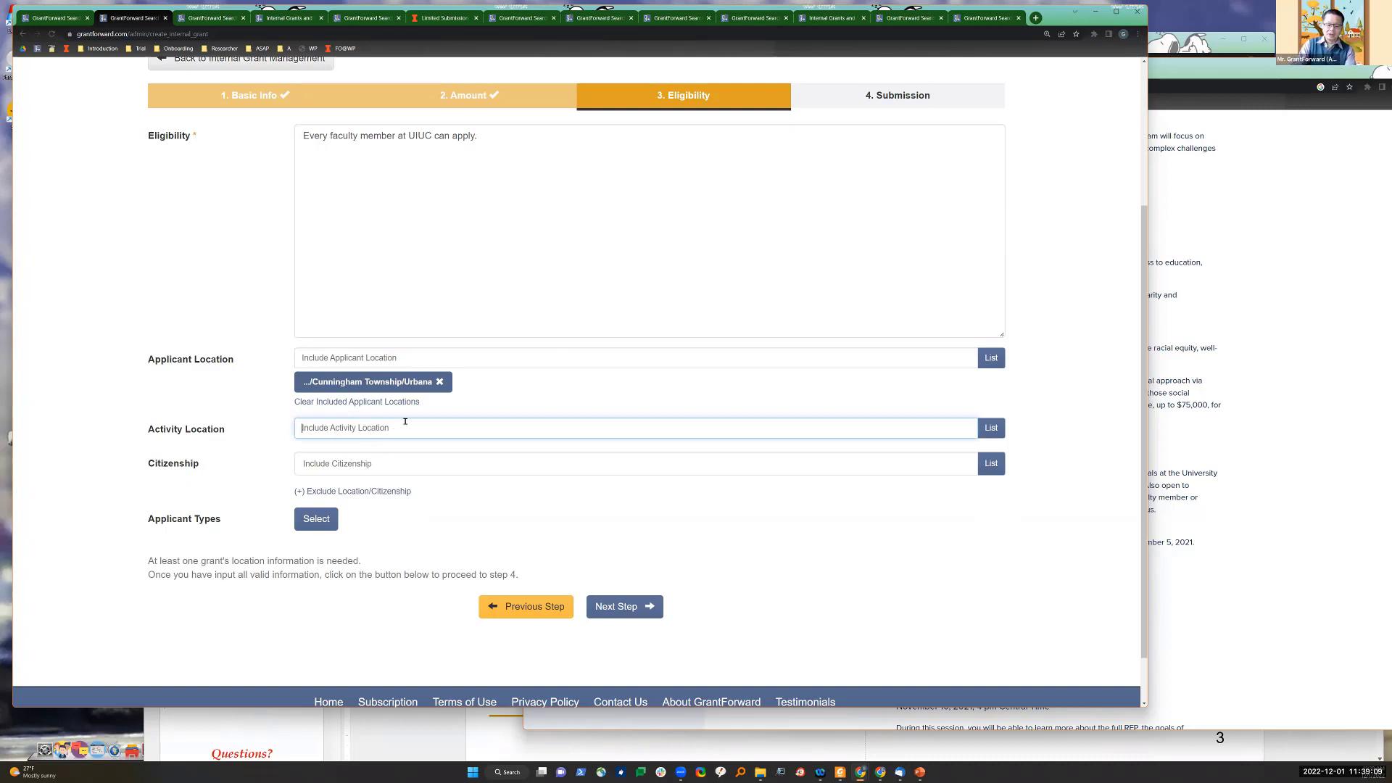
{"action": "type", "text": "urbana"}
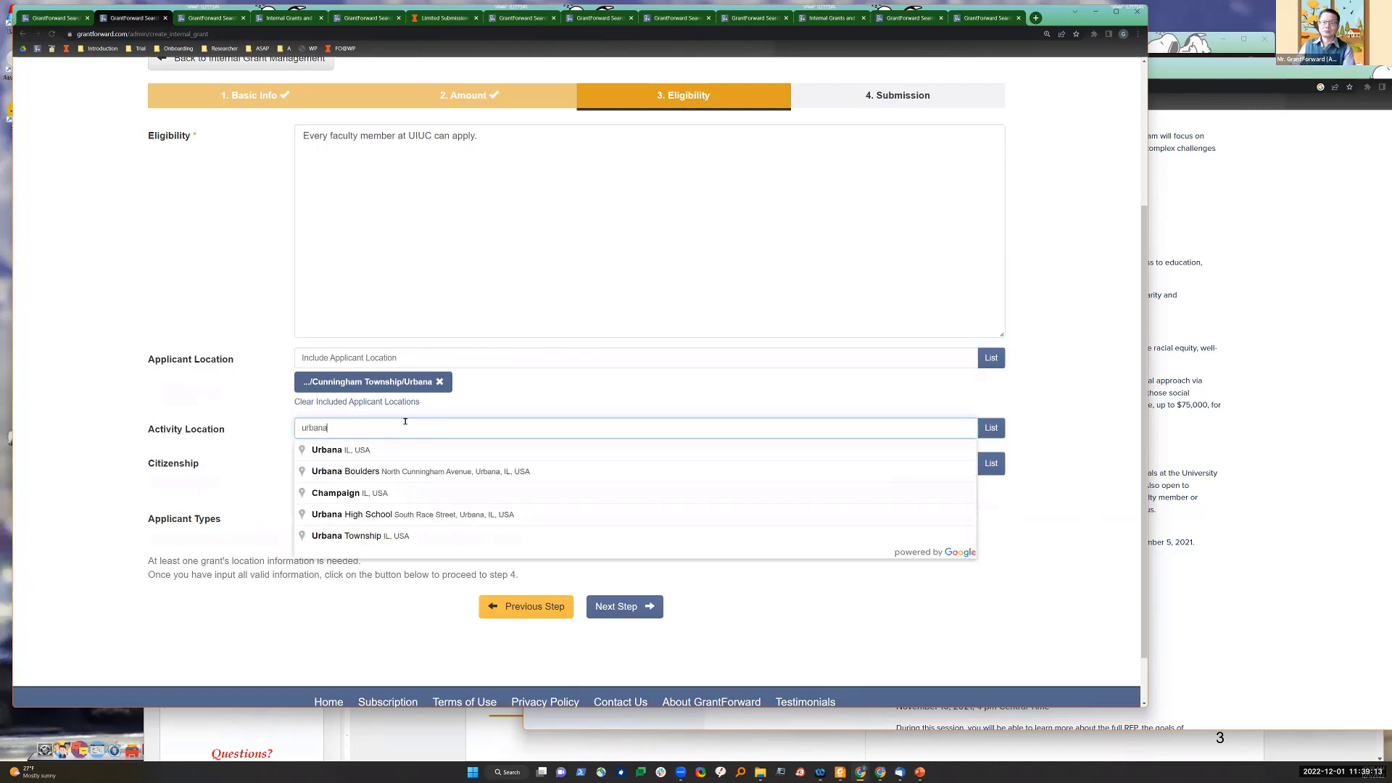
{"action": "left_click", "coordinate": [375, 451]}
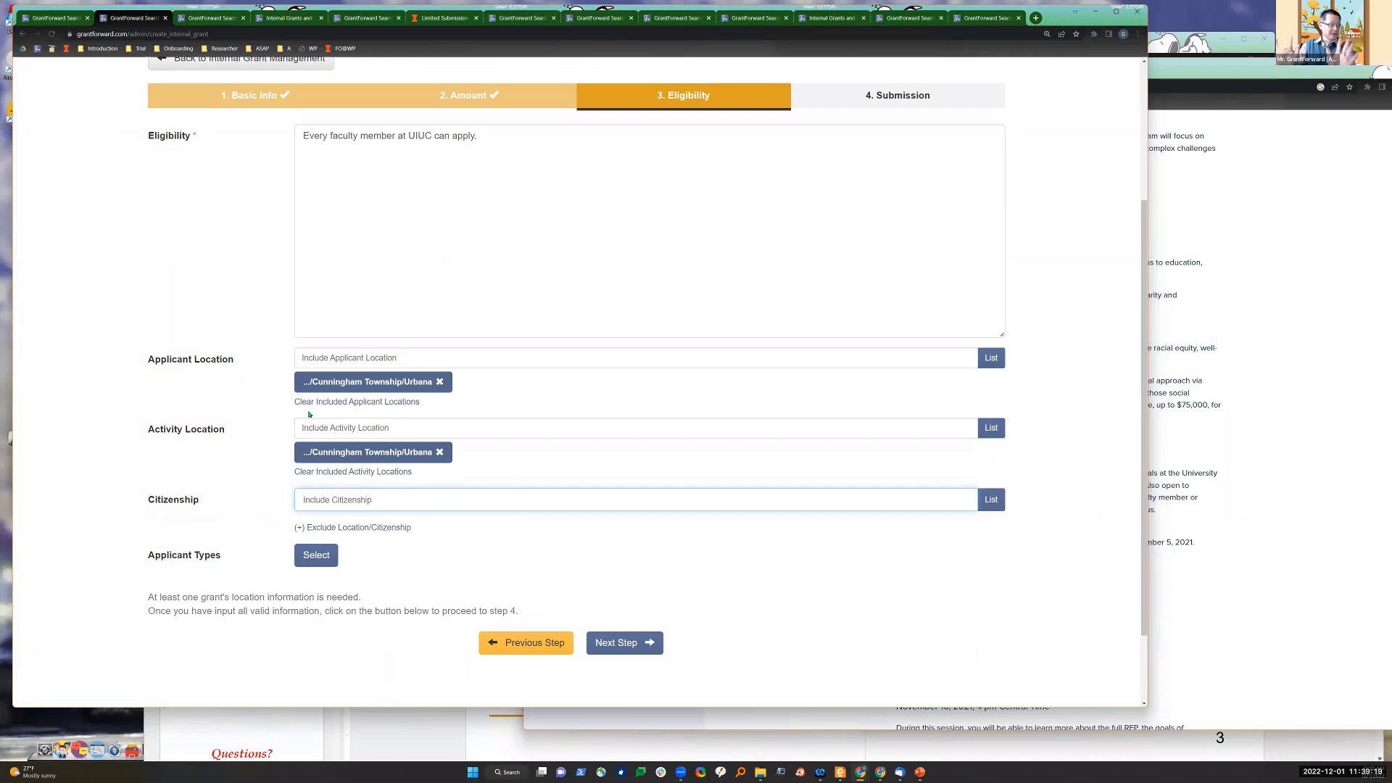
Step: Review the list of available citizenship options and close it without including any
{"action": "scroll", "coordinate": [531, 334], "scroll_direction": "up", "scroll_amount": 1}
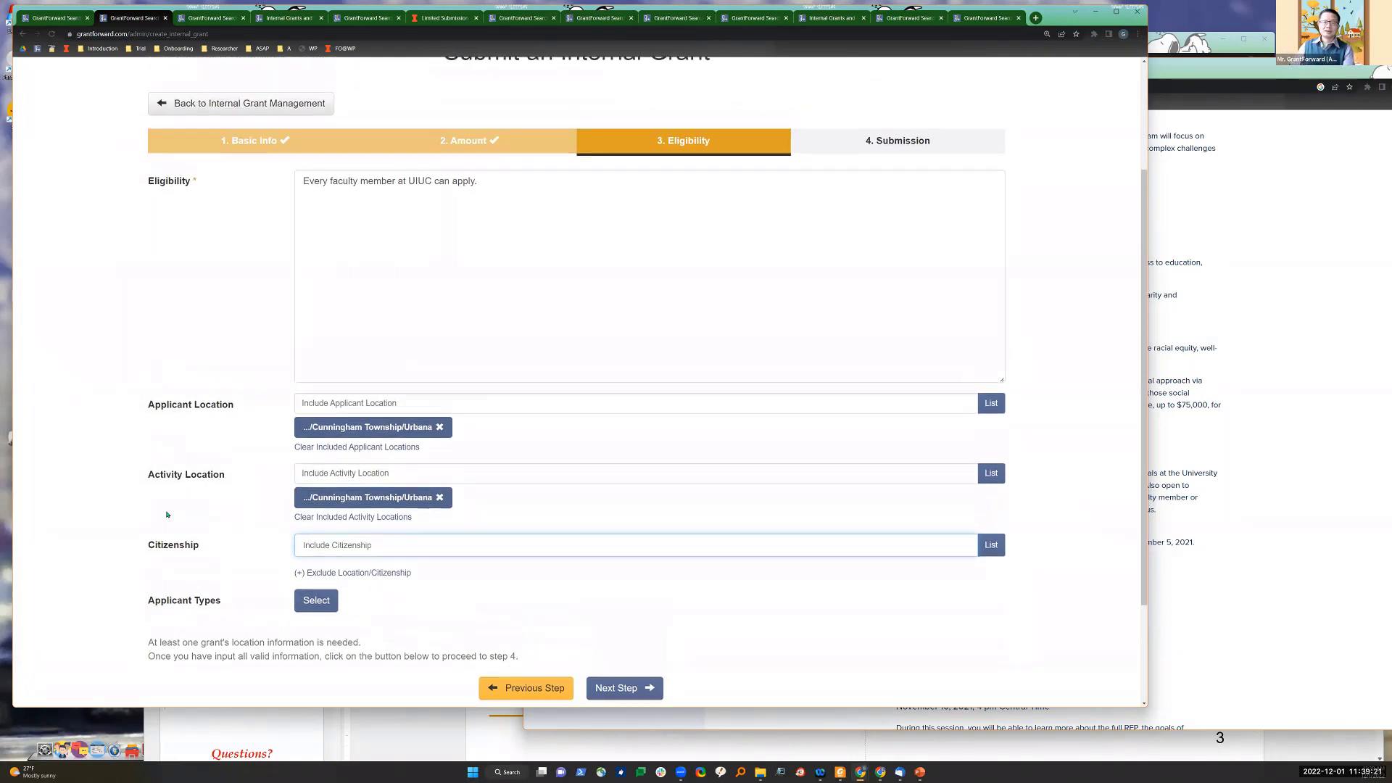
{"action": "scroll", "coordinate": [990, 412], "scroll_direction": "down", "scroll_amount": 3}
{"action": "scroll", "coordinate": [990, 412], "scroll_direction": "up", "scroll_amount": 2}
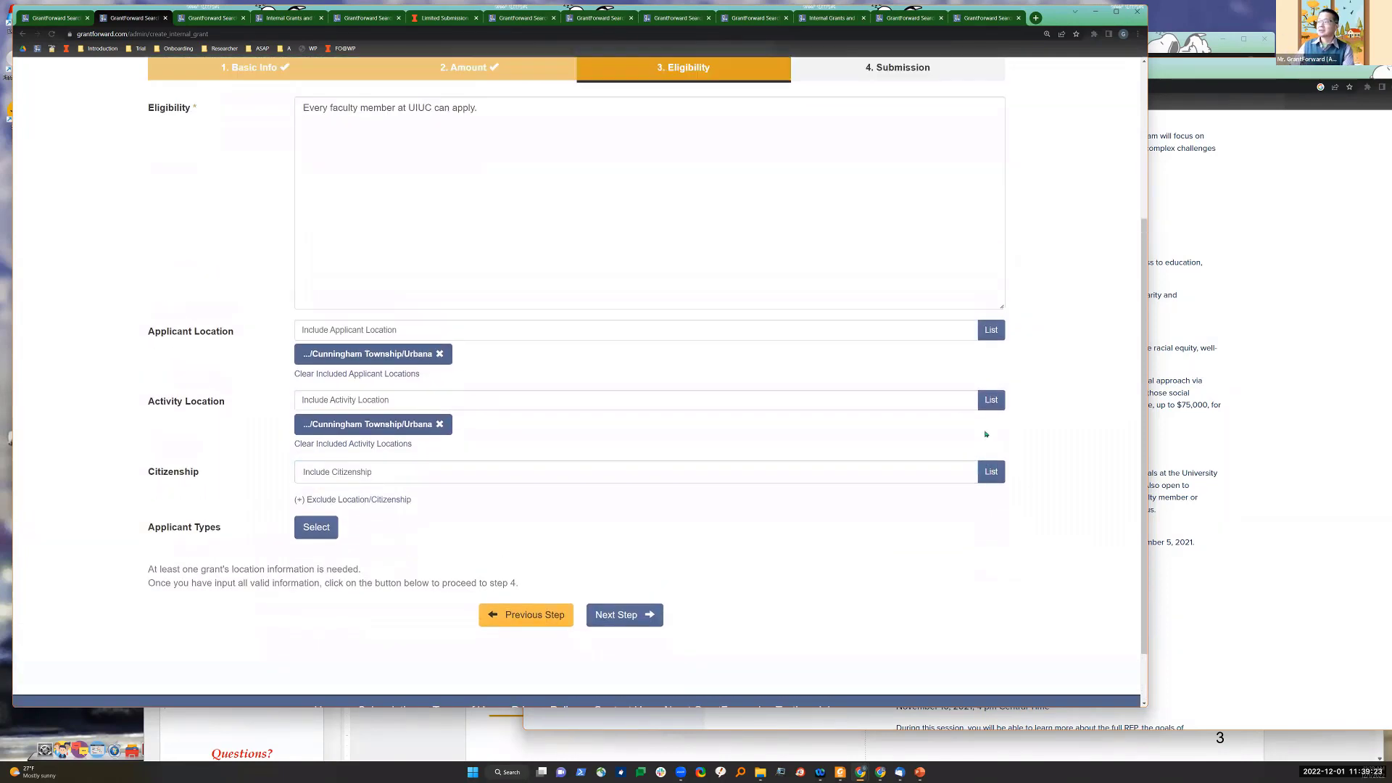
{"action": "left_click", "coordinate": [995, 494]}
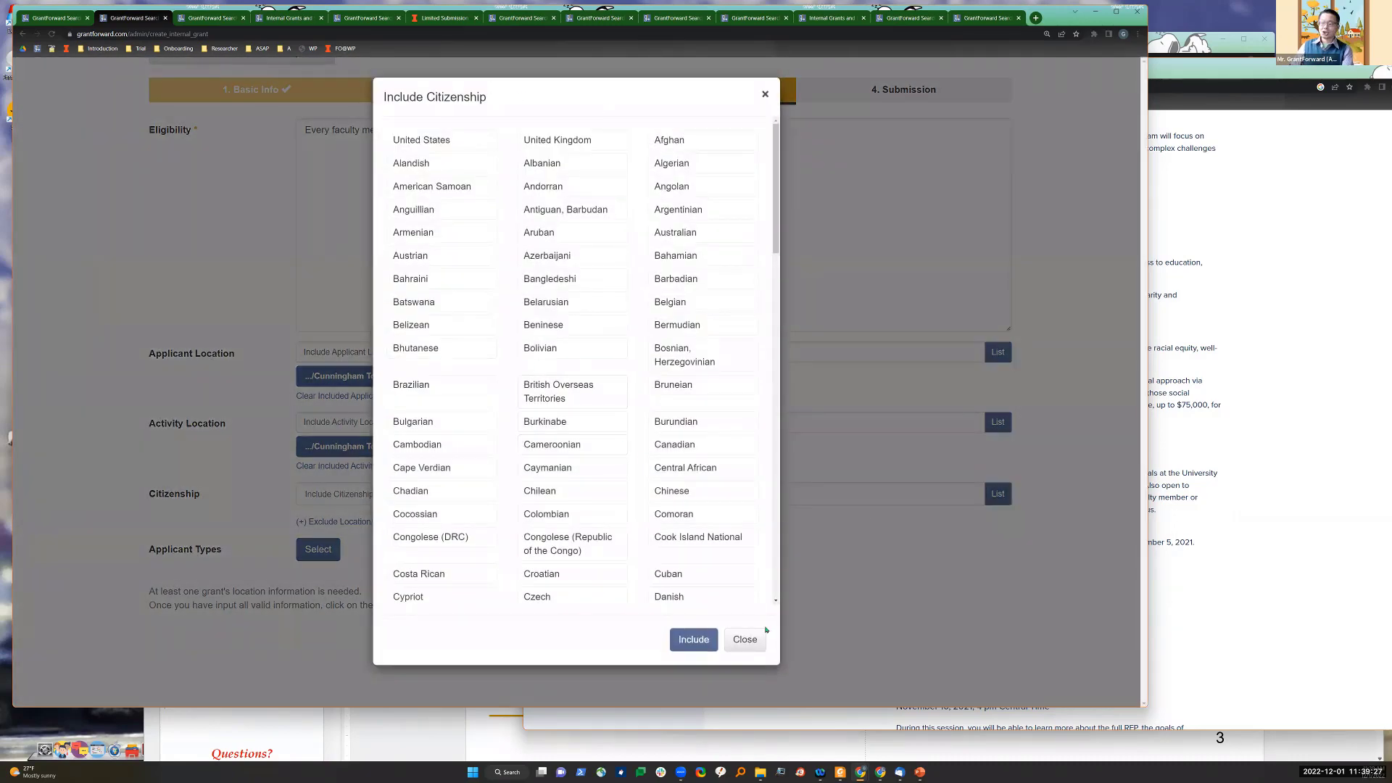
{"action": "left_click", "coordinate": [745, 639]}
{"action": "scroll", "coordinate": [612, 406], "scroll_direction": "down", "scroll_amount": 2}
{"action": "scroll", "coordinate": [193, 498], "scroll_direction": "up", "scroll_amount": 2}
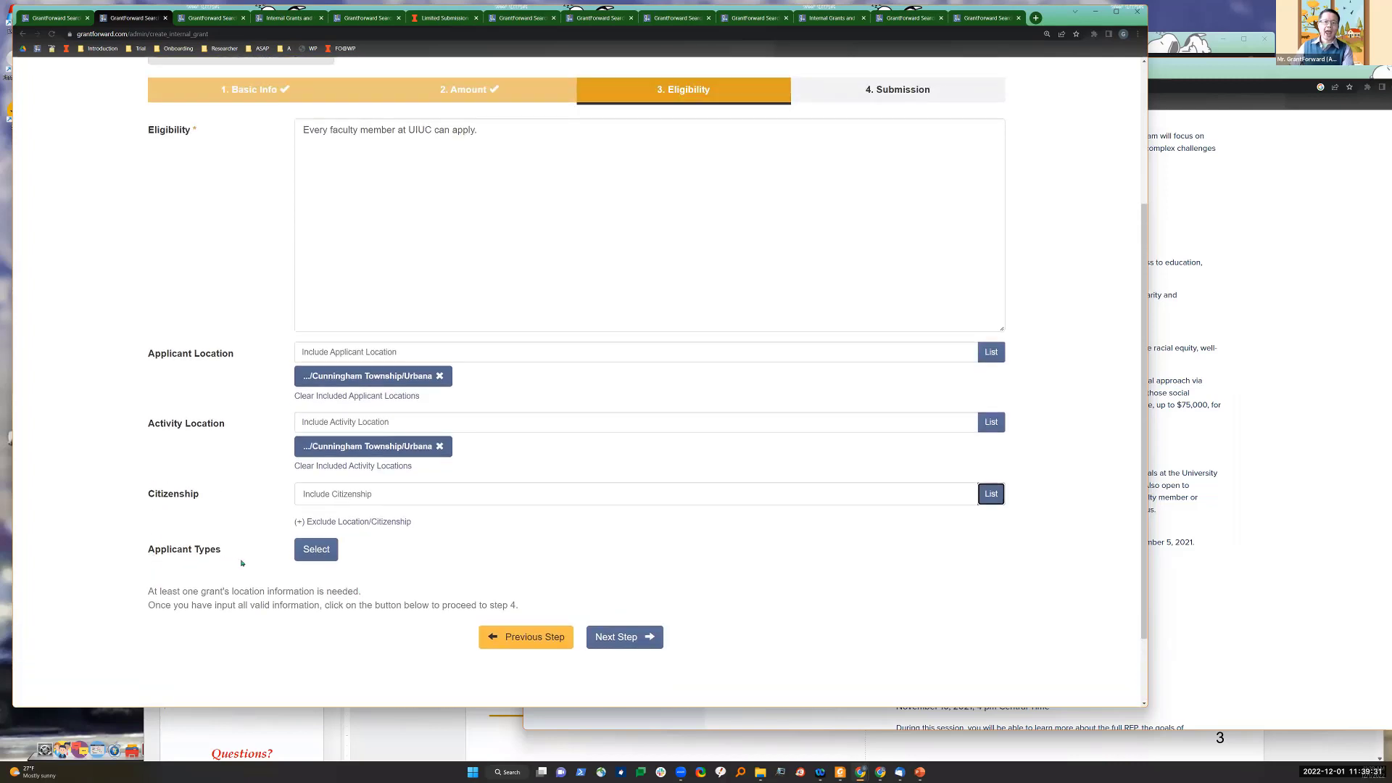
Step: Set the Applicant Types to No for Undergraduate and Graduate and add both exclusions to the grant
{"action": "left_click", "coordinate": [316, 549]}
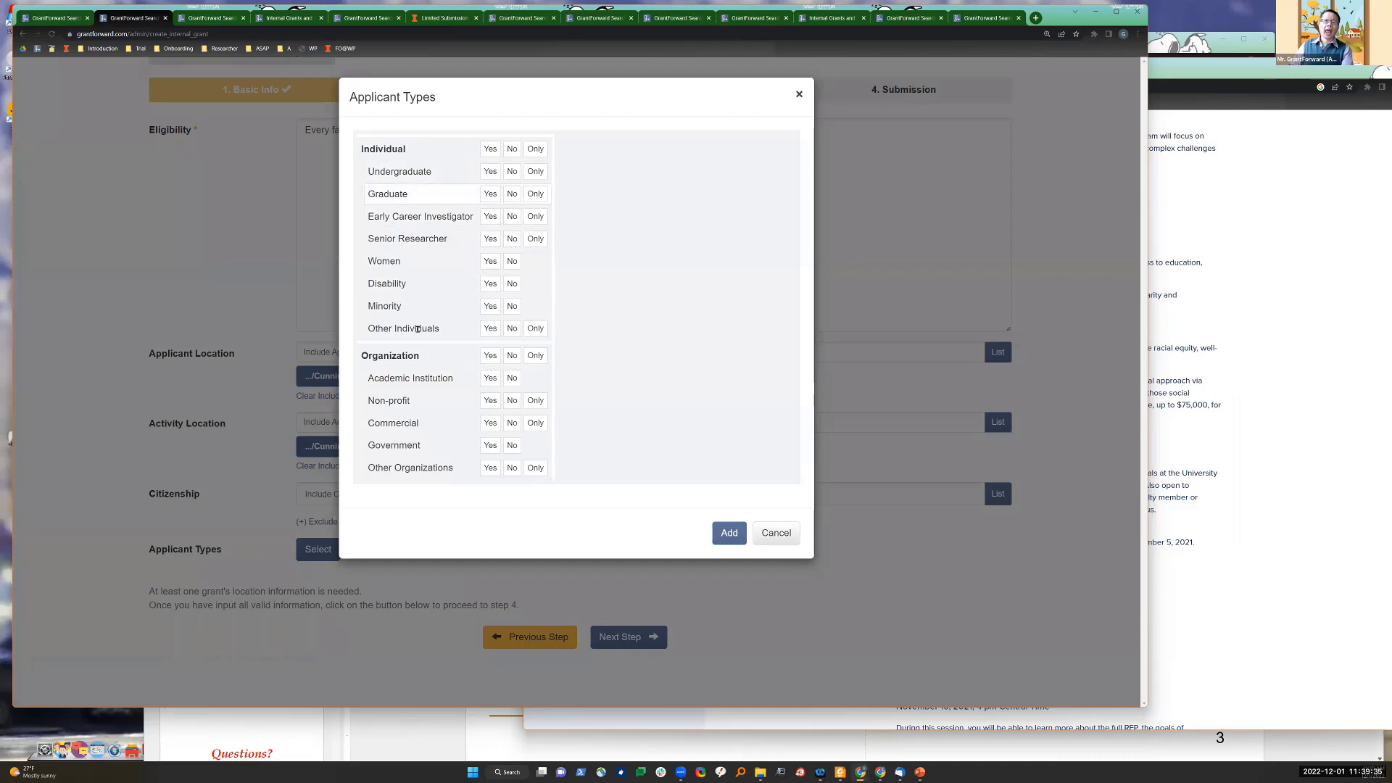
{"action": "left_click", "coordinate": [511, 173]}
{"action": "left_click", "coordinate": [512, 195]}
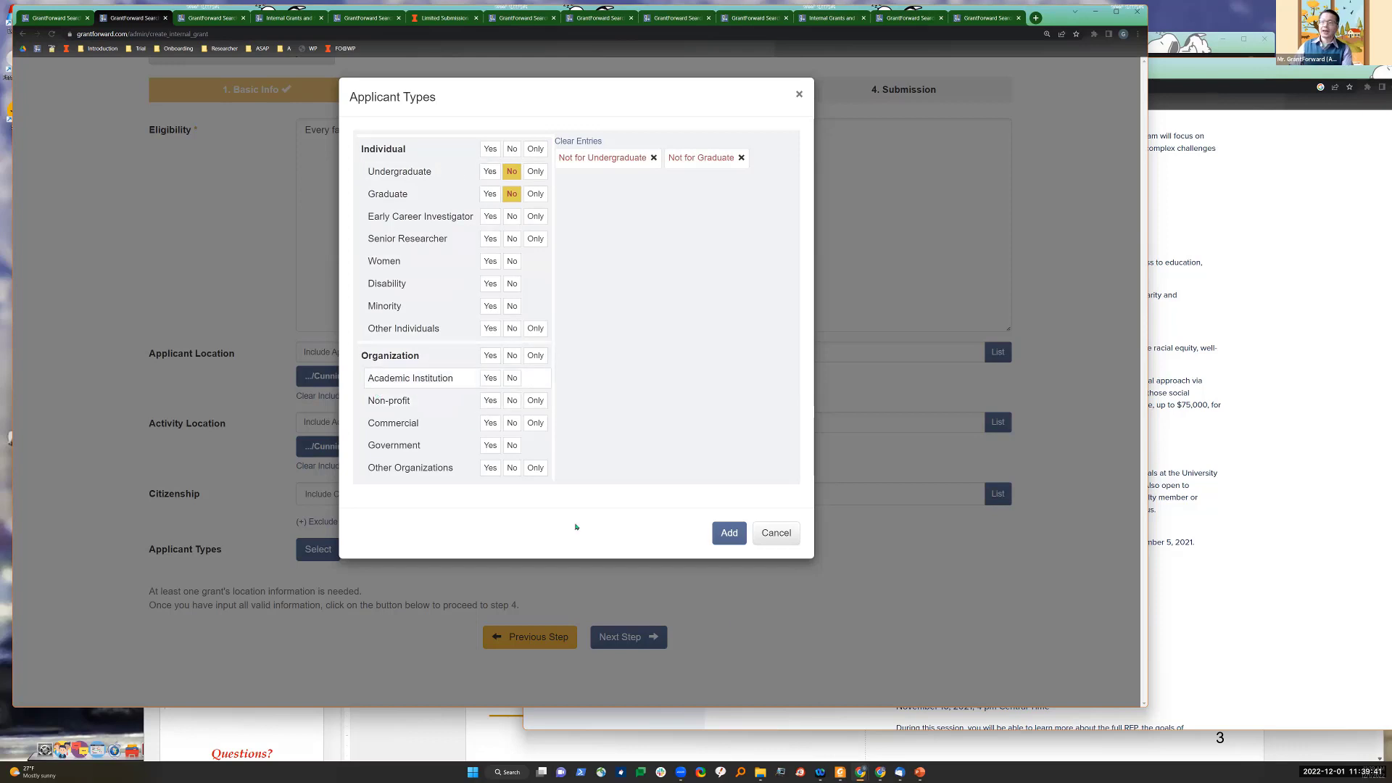
{"action": "left_click", "coordinate": [728, 533]}
{"action": "scroll", "coordinate": [579, 551], "scroll_direction": "down", "scroll_amount": 1}
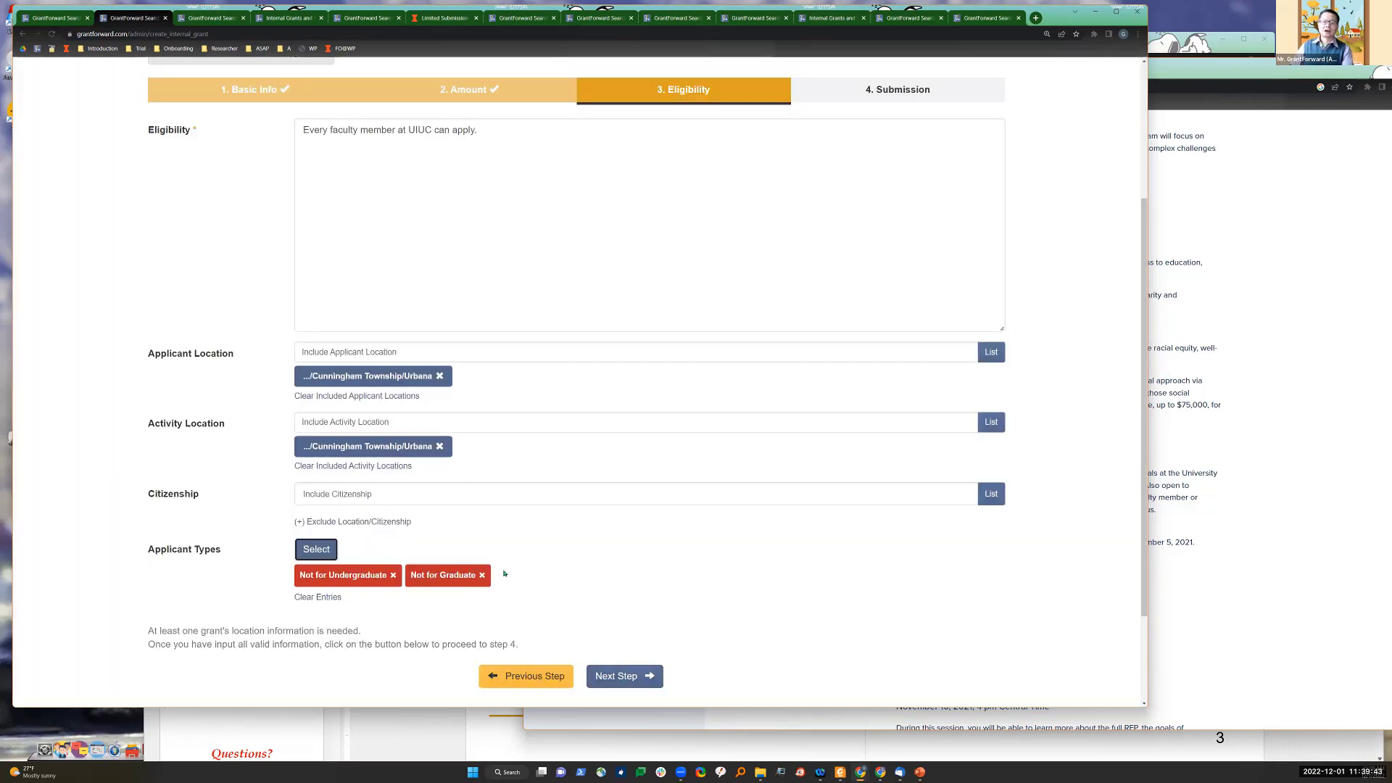
Step: Look over the completed Eligibility details and proceed to the Submission stage of the internal grant form
{"action": "scroll", "coordinate": [493, 413], "scroll_direction": "up", "scroll_amount": 2}
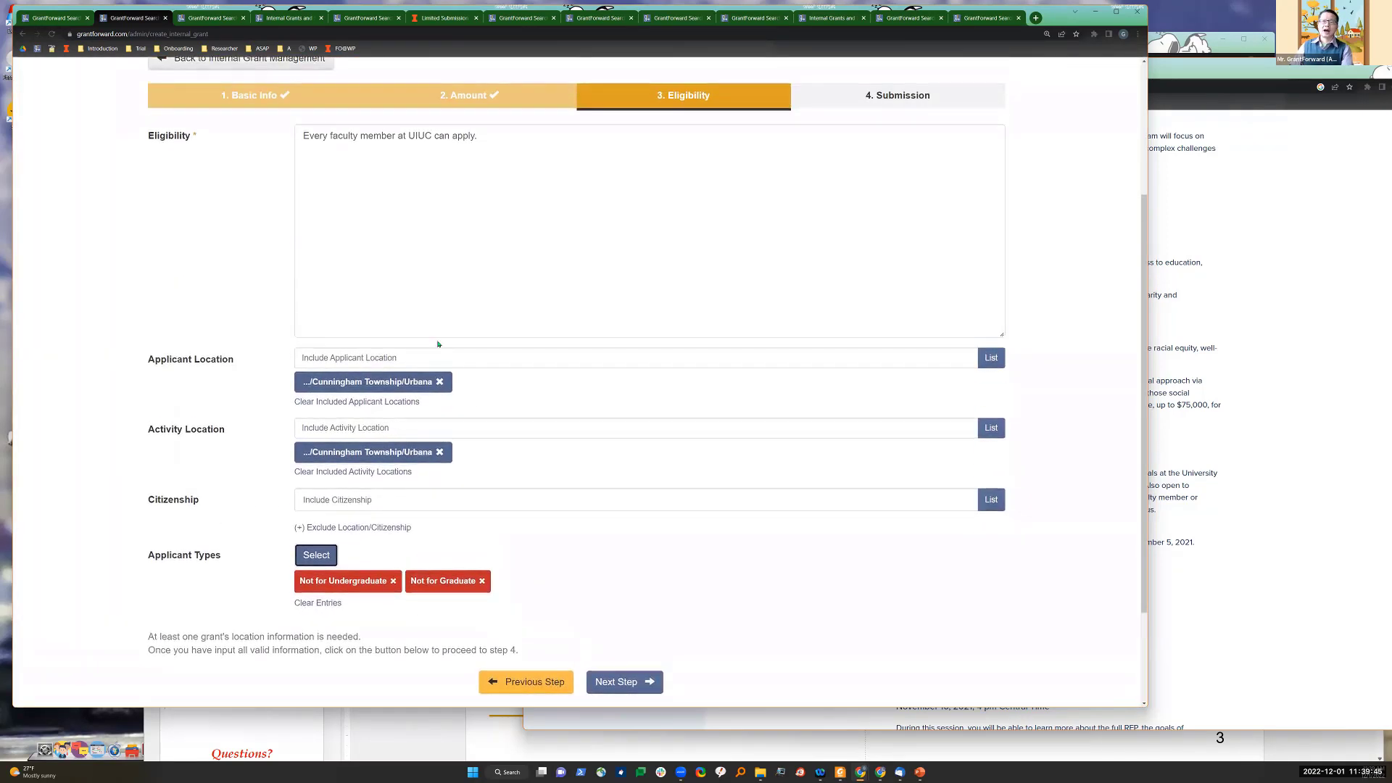
{"action": "scroll", "coordinate": [438, 344], "scroll_direction": "up", "scroll_amount": 1}
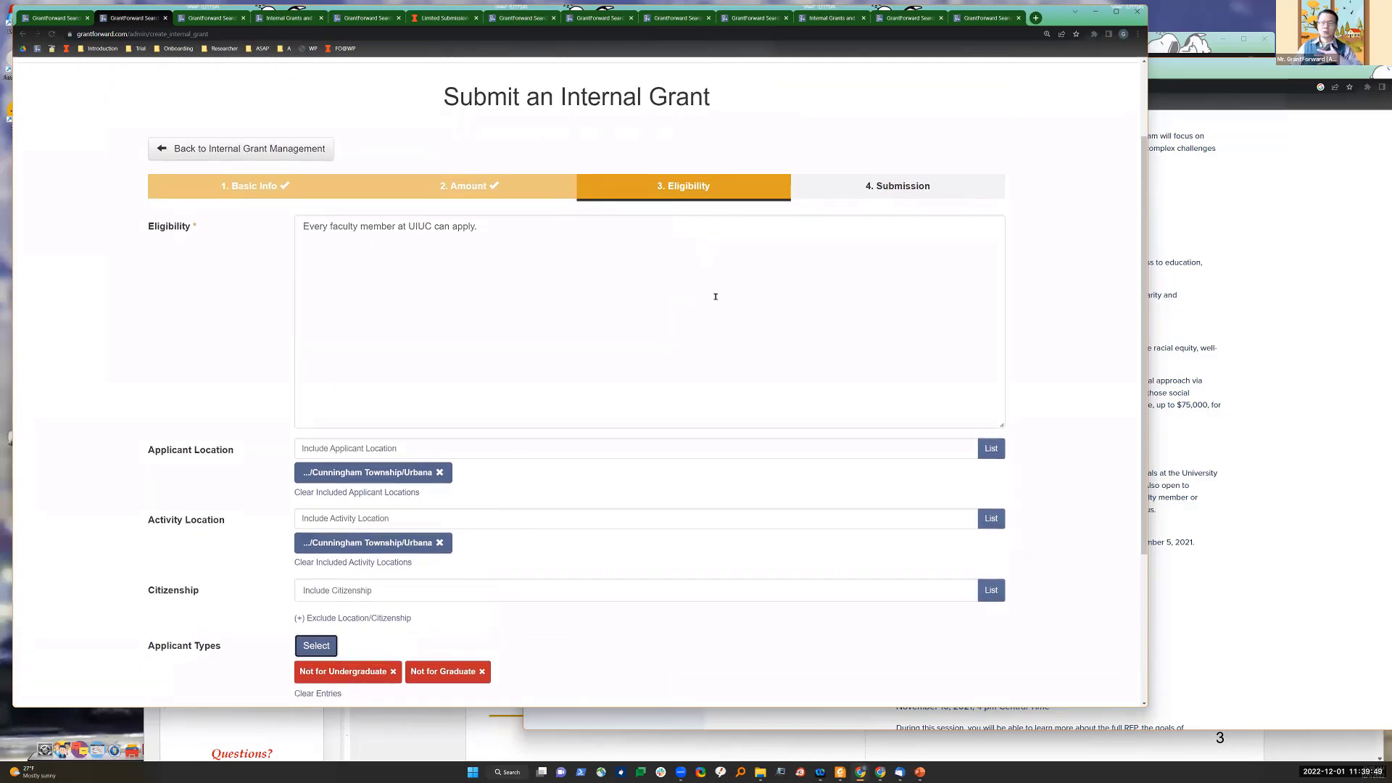
{"action": "scroll", "coordinate": [706, 297], "scroll_direction": "down", "scroll_amount": 3}
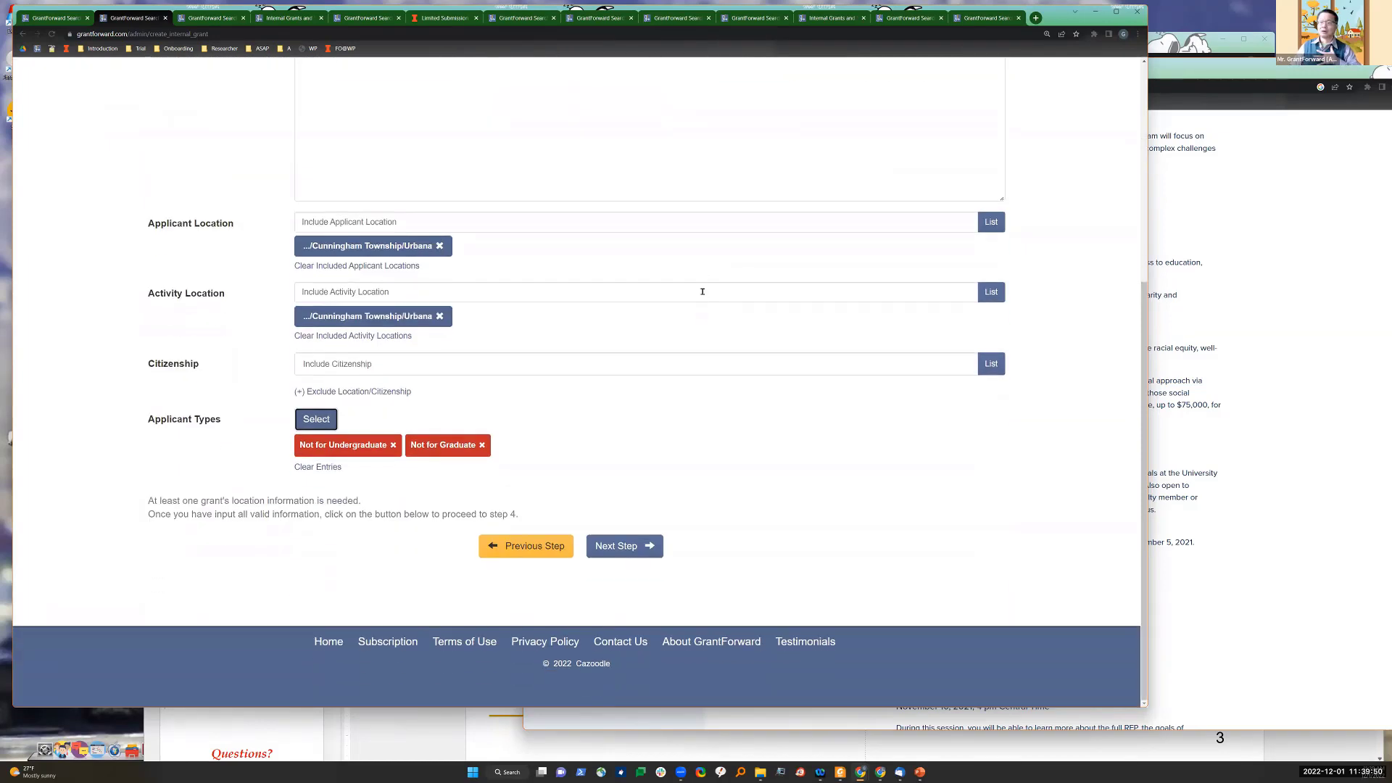
{"action": "left_click", "coordinate": [633, 551]}
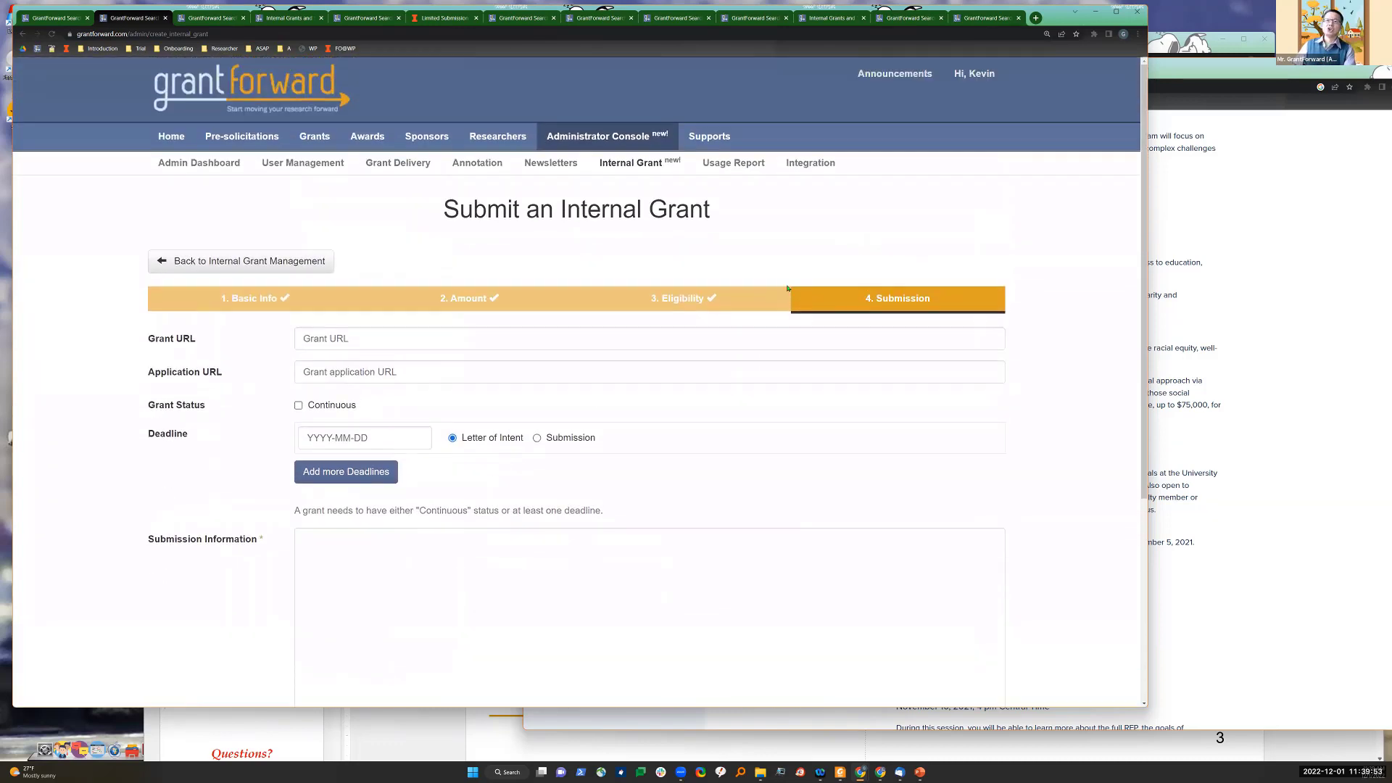
Step: Switch to the University of Illinois Call to Action research program page and copy its web address for the Grant URL
{"action": "left_click", "coordinate": [473, 345]}
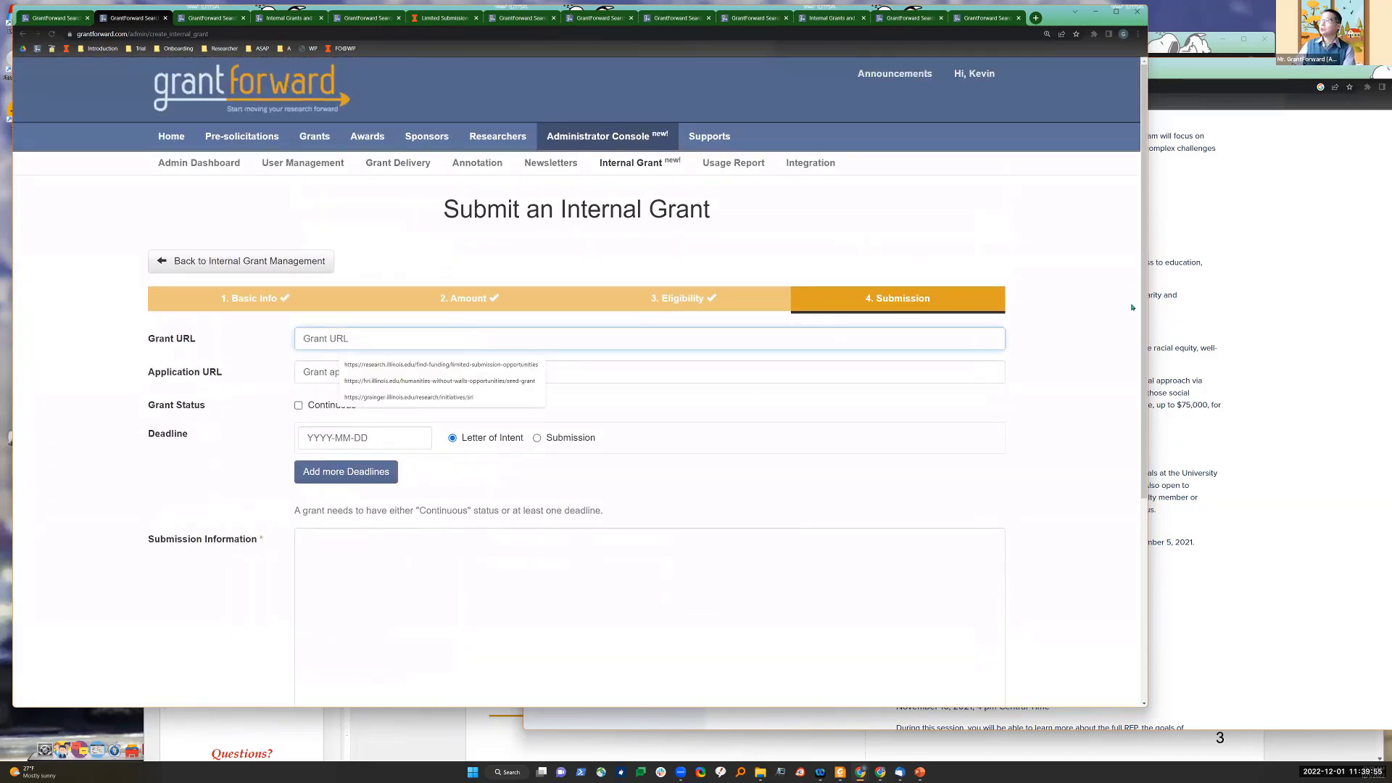
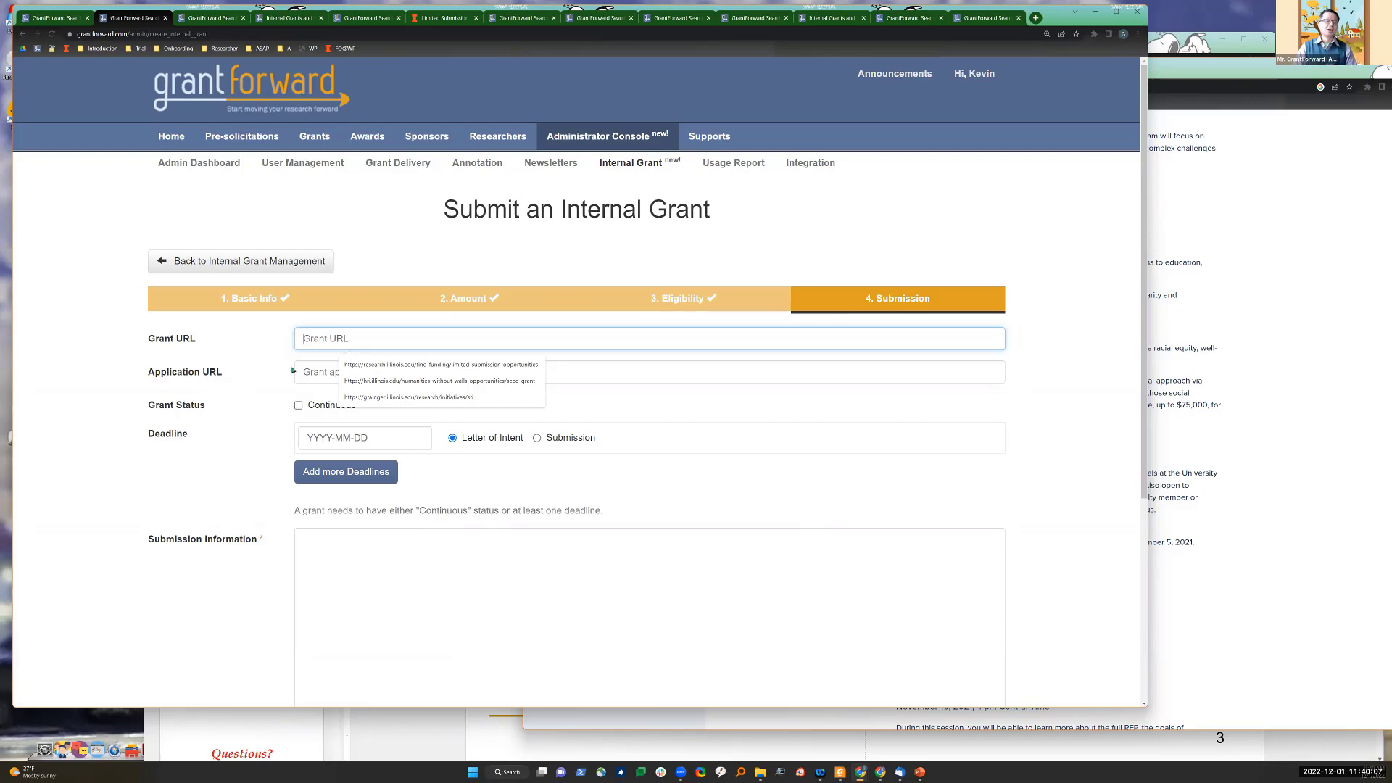
{"action": "left_click", "coordinate": [1222, 316]}
{"action": "scroll", "coordinate": [1222, 316], "scroll_direction": "up", "scroll_amount": 10}
{"action": "left_click", "coordinate": [681, 86]}
{"action": "key", "text": "ctrl+c"}
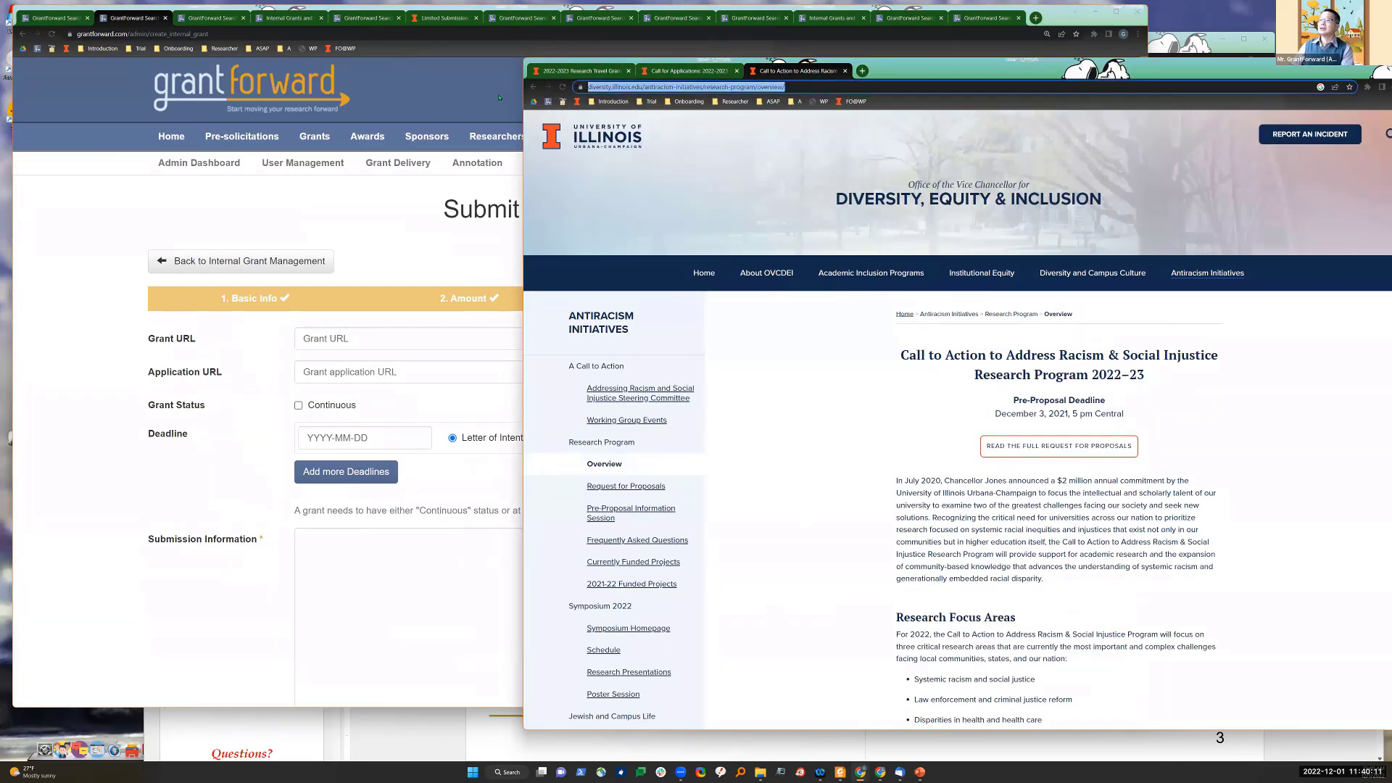
{"action": "scroll", "coordinate": [497, 124], "scroll_direction": "up", "scroll_amount": 2}
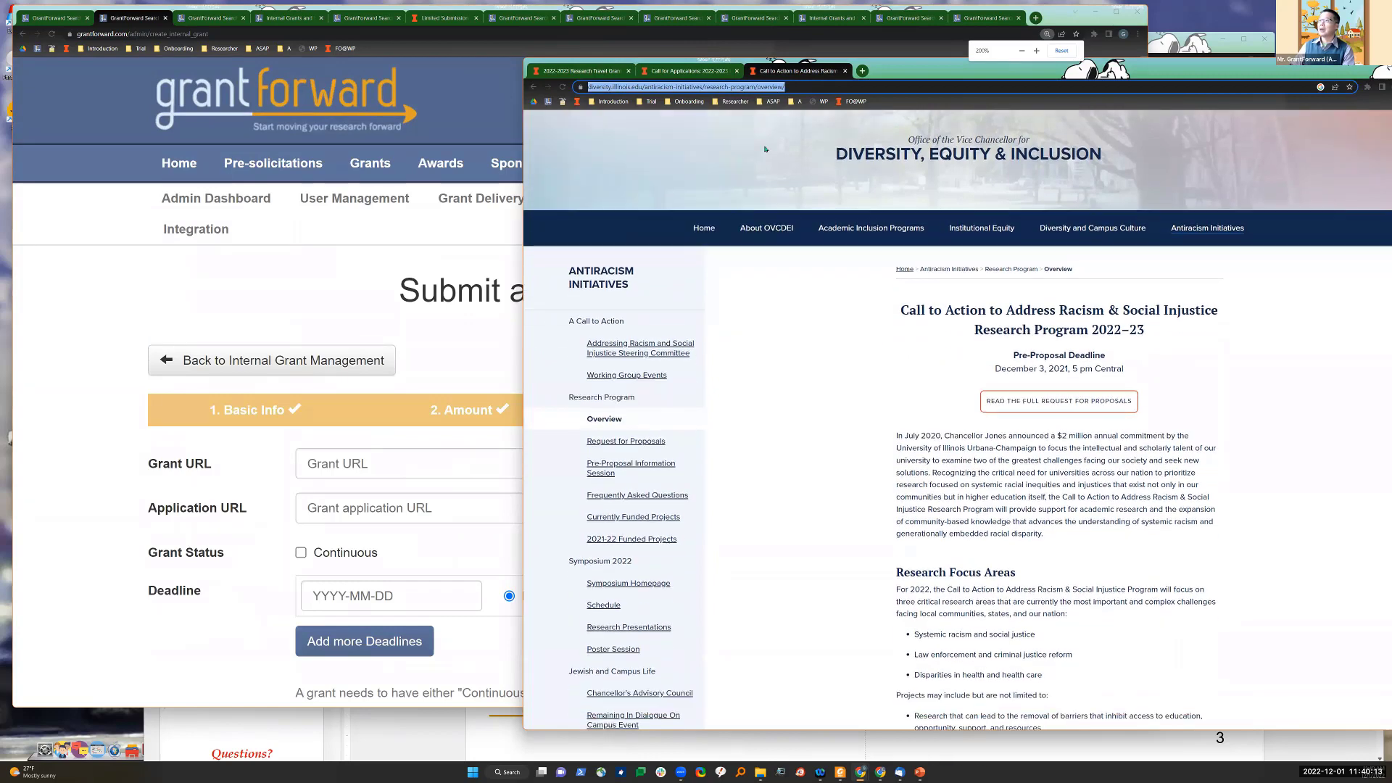
{"action": "left_click", "coordinate": [414, 387]}
{"action": "left_click", "coordinate": [394, 424]}
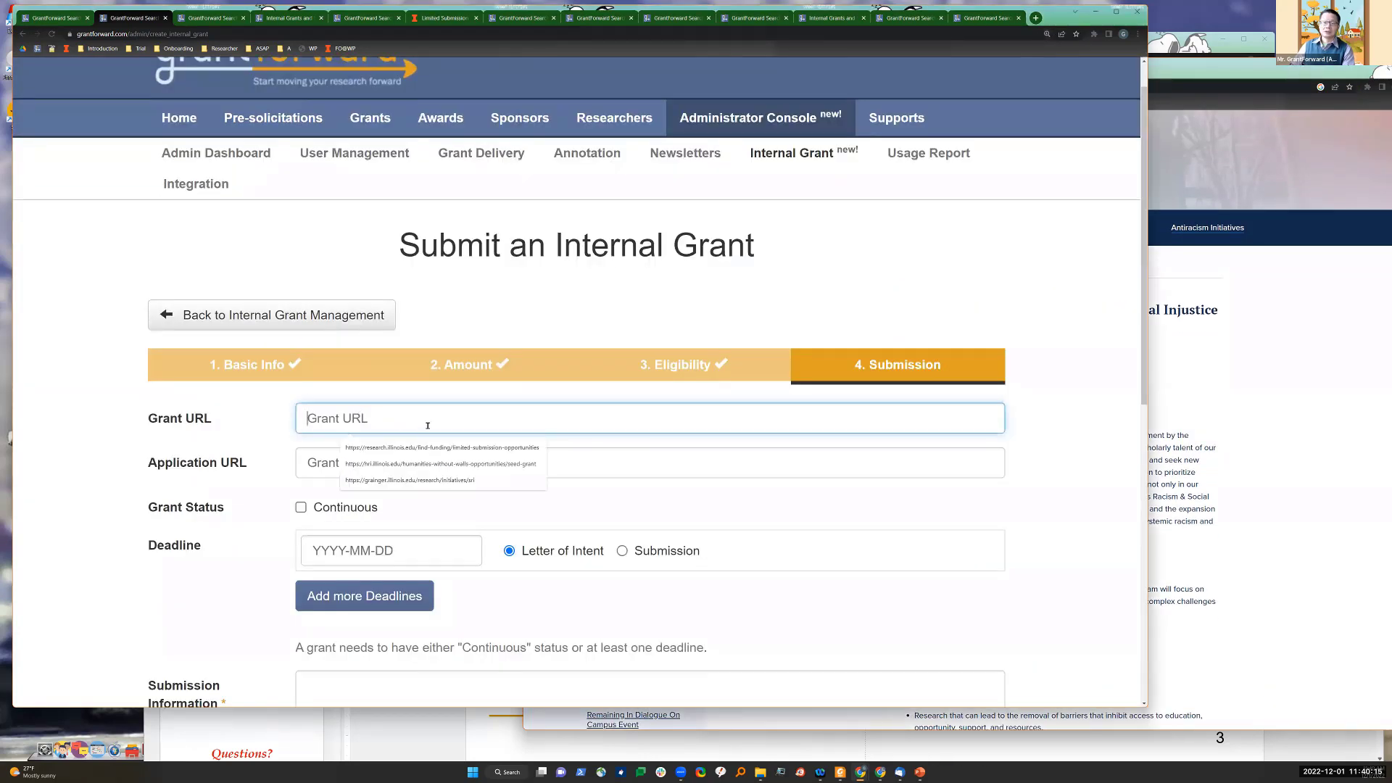
{"action": "key", "text": "ctrl+v"}
{"action": "left_click", "coordinate": [421, 464]}
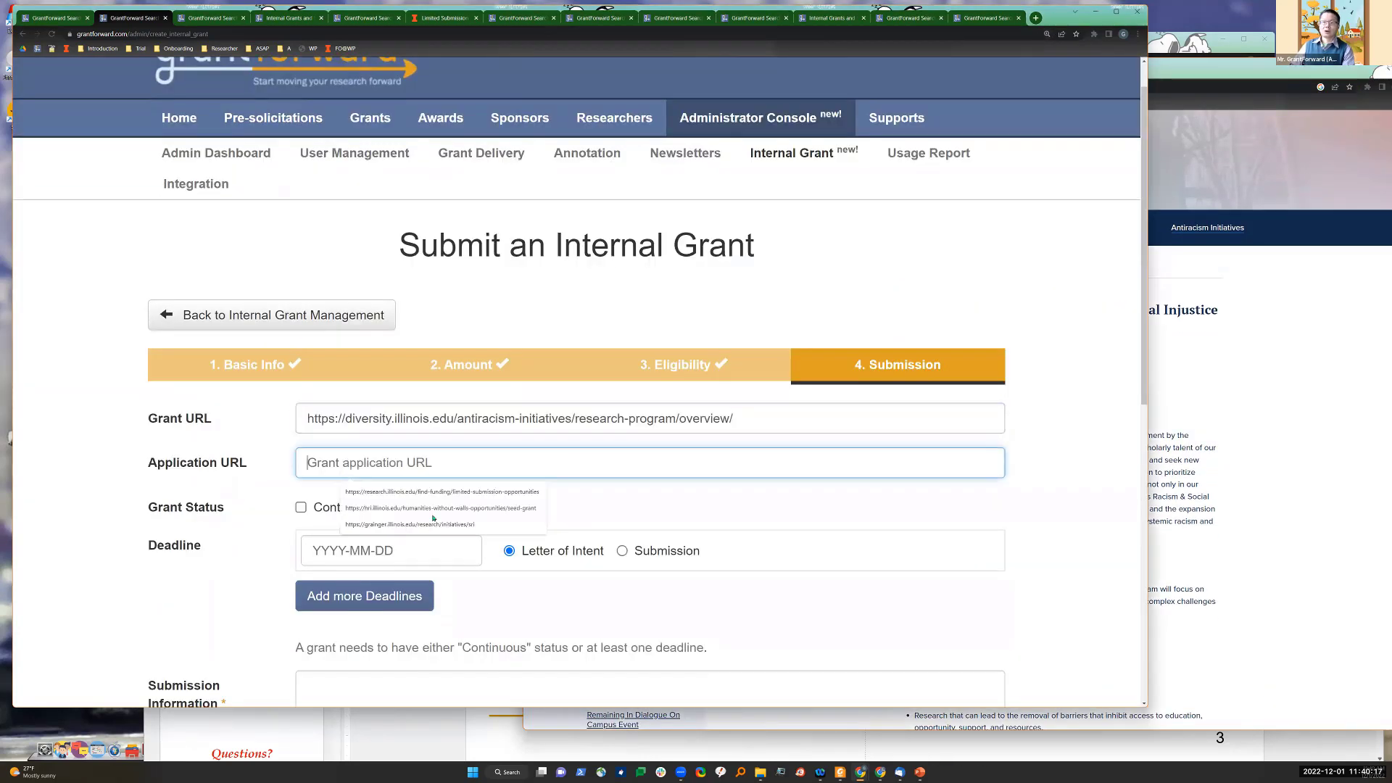
{"action": "key", "text": "ctrl+v"}
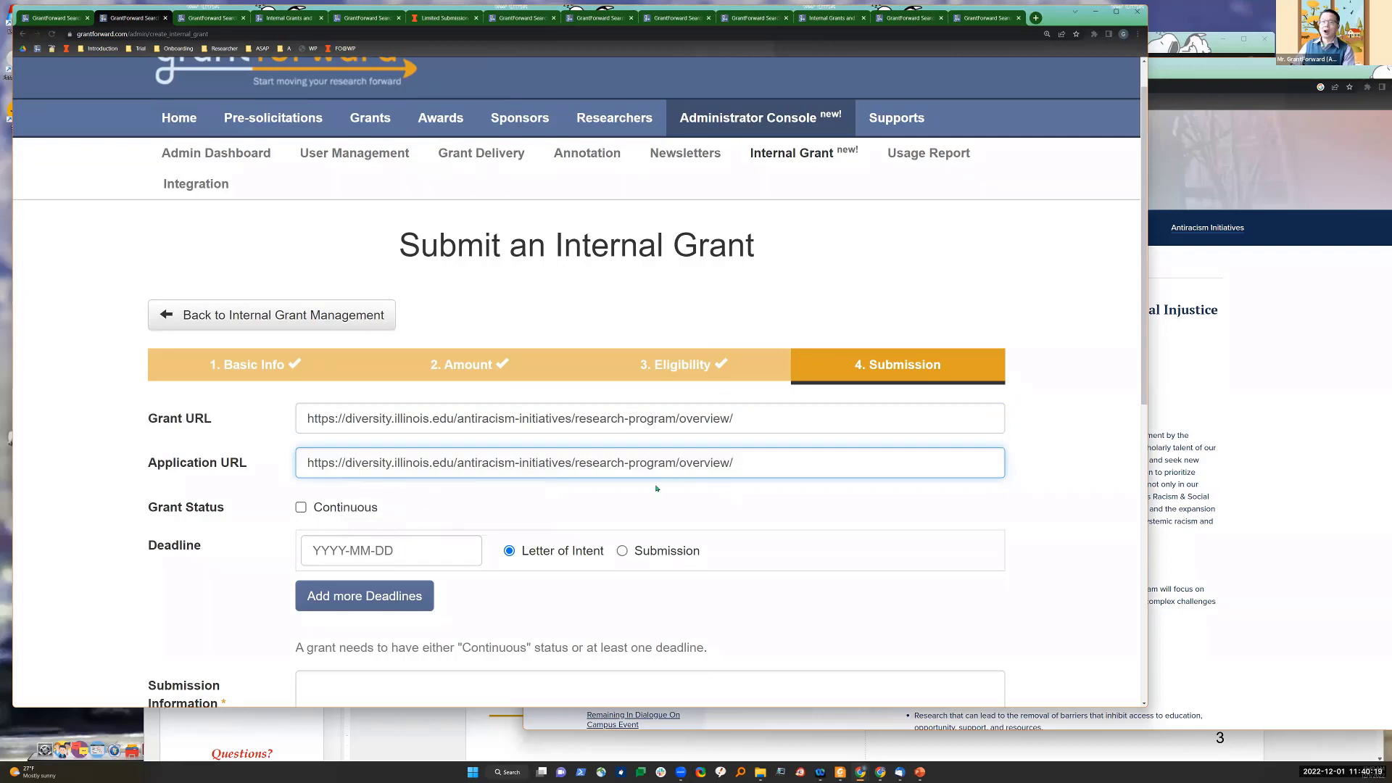
{"action": "scroll", "coordinate": [254, 482], "scroll_direction": "down", "scroll_amount": 3}
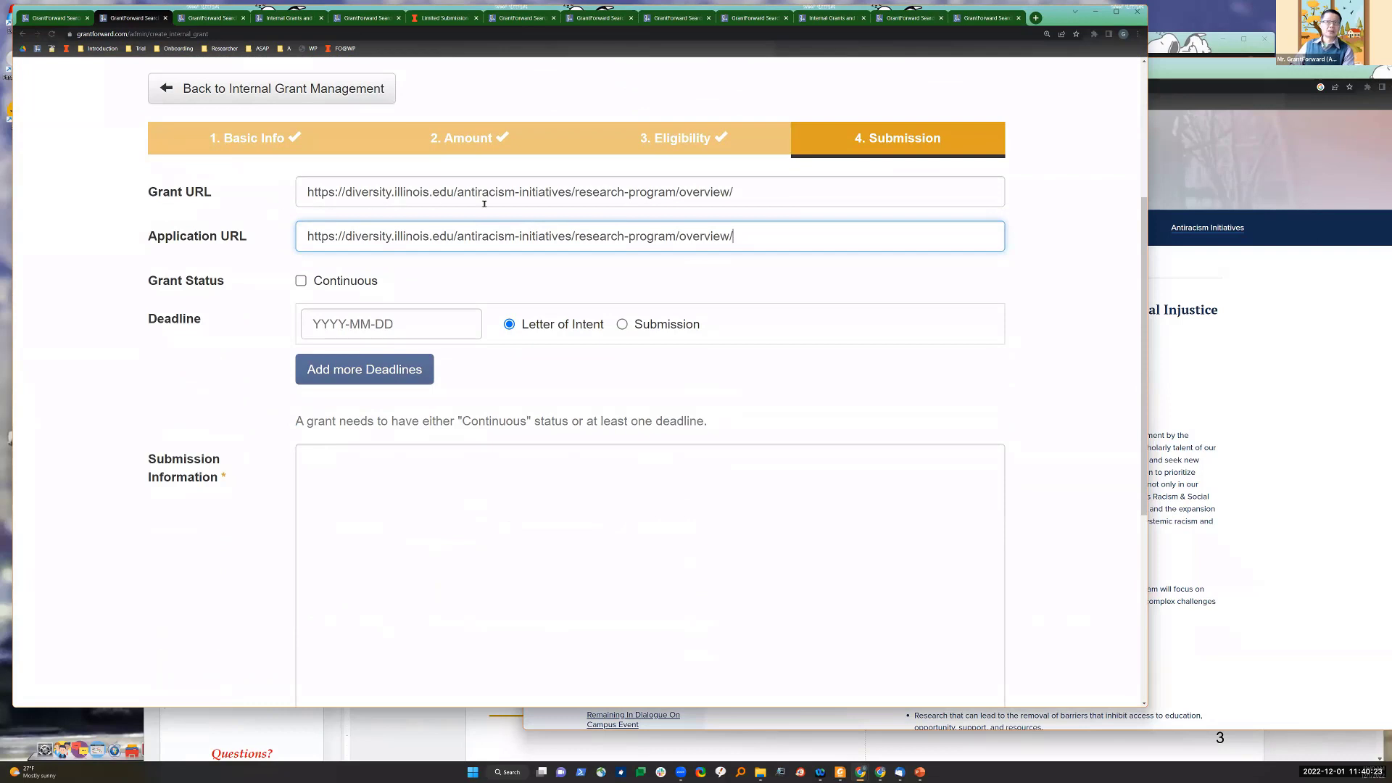
{"action": "left_click_drag", "start_coordinate": [736, 191], "coordinate": [199, 247]}
{"action": "left_click", "coordinate": [200, 236]}
{"action": "left_click_drag", "start_coordinate": [734, 235], "coordinate": [294, 226]}
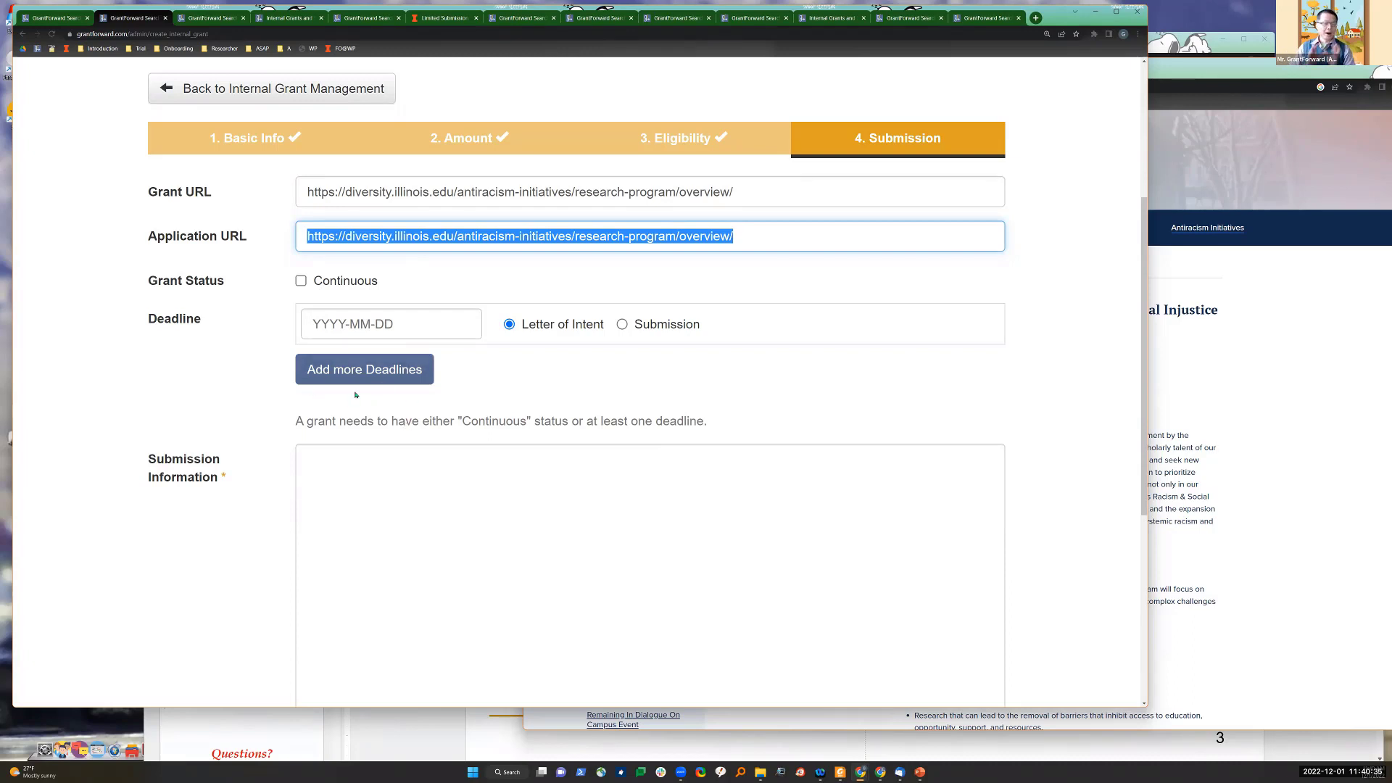
Step: Mark the first deadline as Submission and set its date to 2023-03-31
{"action": "left_click", "coordinate": [622, 325]}
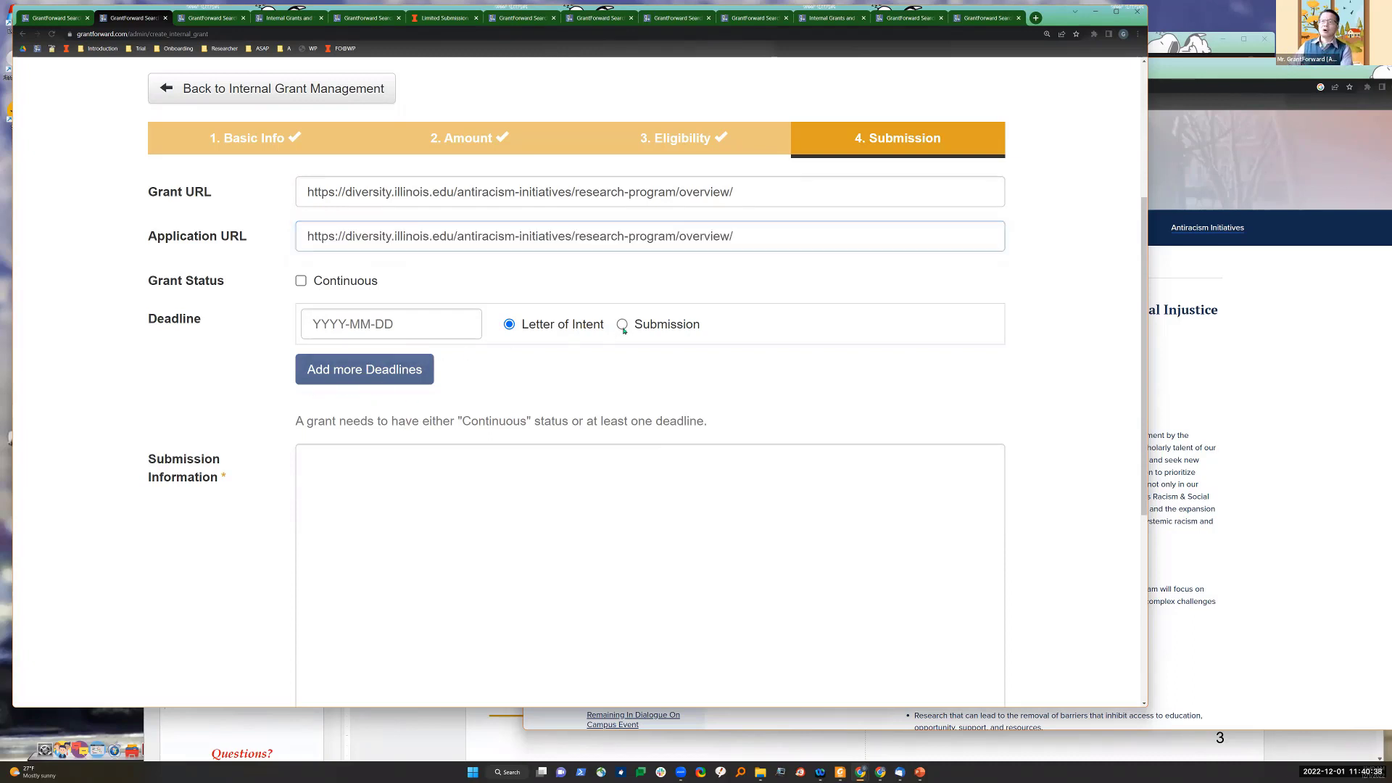
{"action": "left_click", "coordinate": [382, 326]}
{"action": "left_click", "coordinate": [503, 355]}
{"action": "left_click", "coordinate": [503, 354]}
{"action": "left_click", "coordinate": [503, 354]}
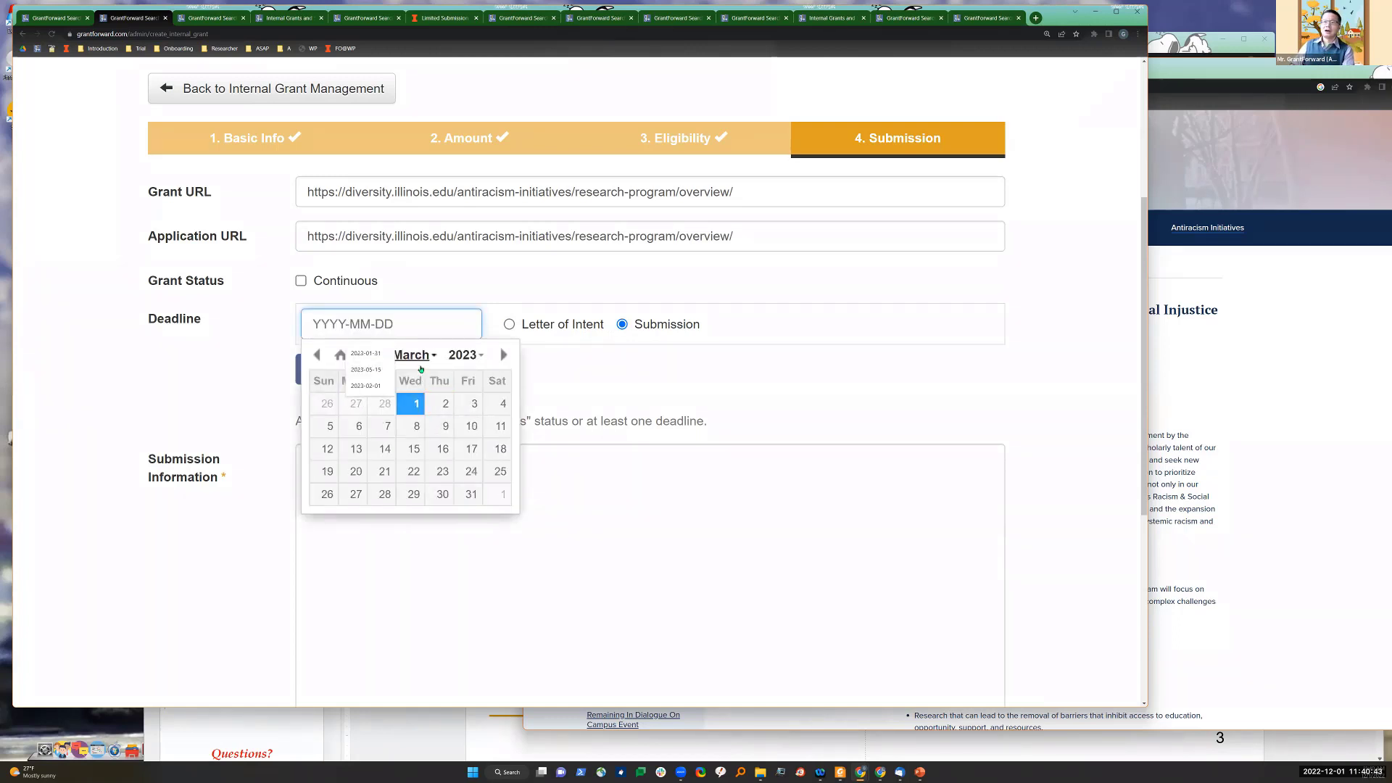
{"action": "left_click", "coordinate": [471, 499]}
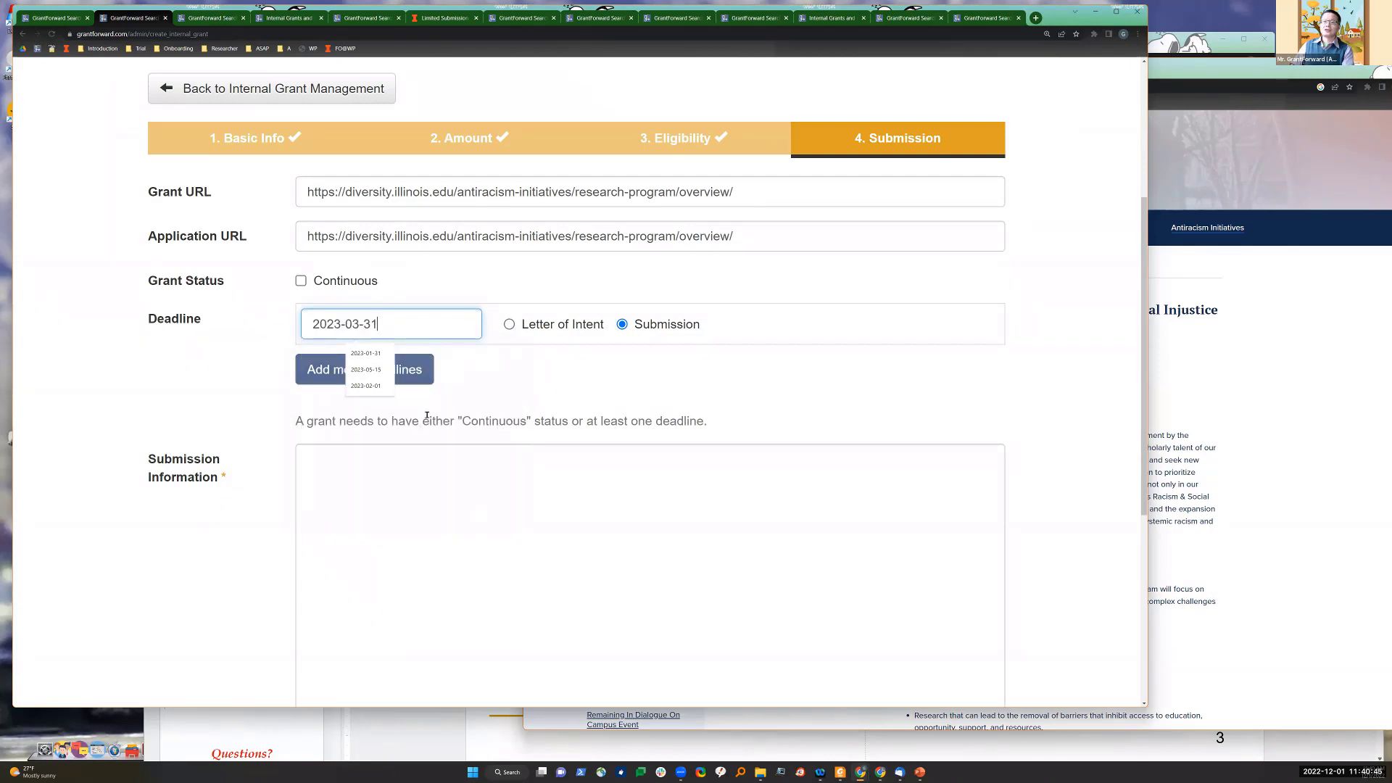
Step: Add a second deadline of the Letter of Intent type dated 2023-02-28
{"action": "left_click", "coordinate": [326, 373]}
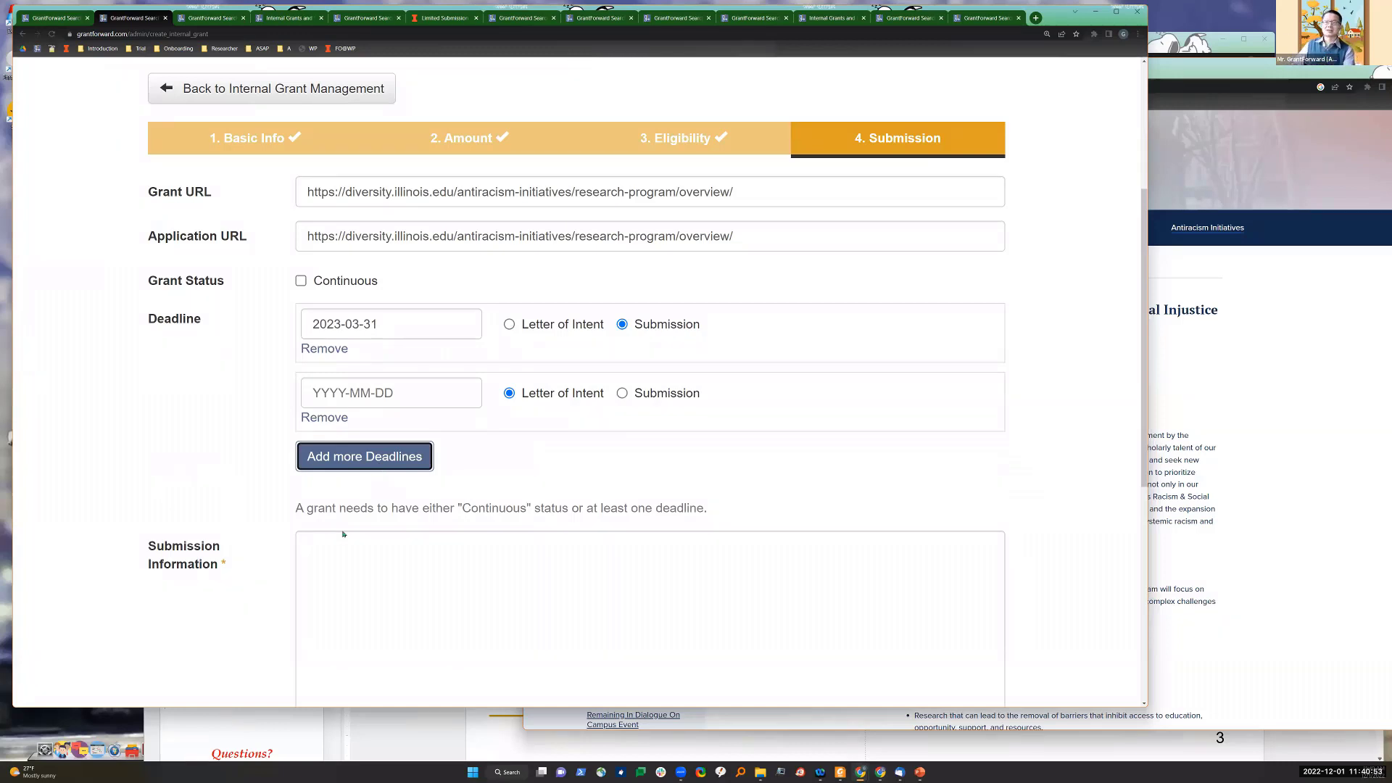
{"action": "left_click", "coordinate": [468, 398]}
{"action": "left_click", "coordinate": [503, 424]}
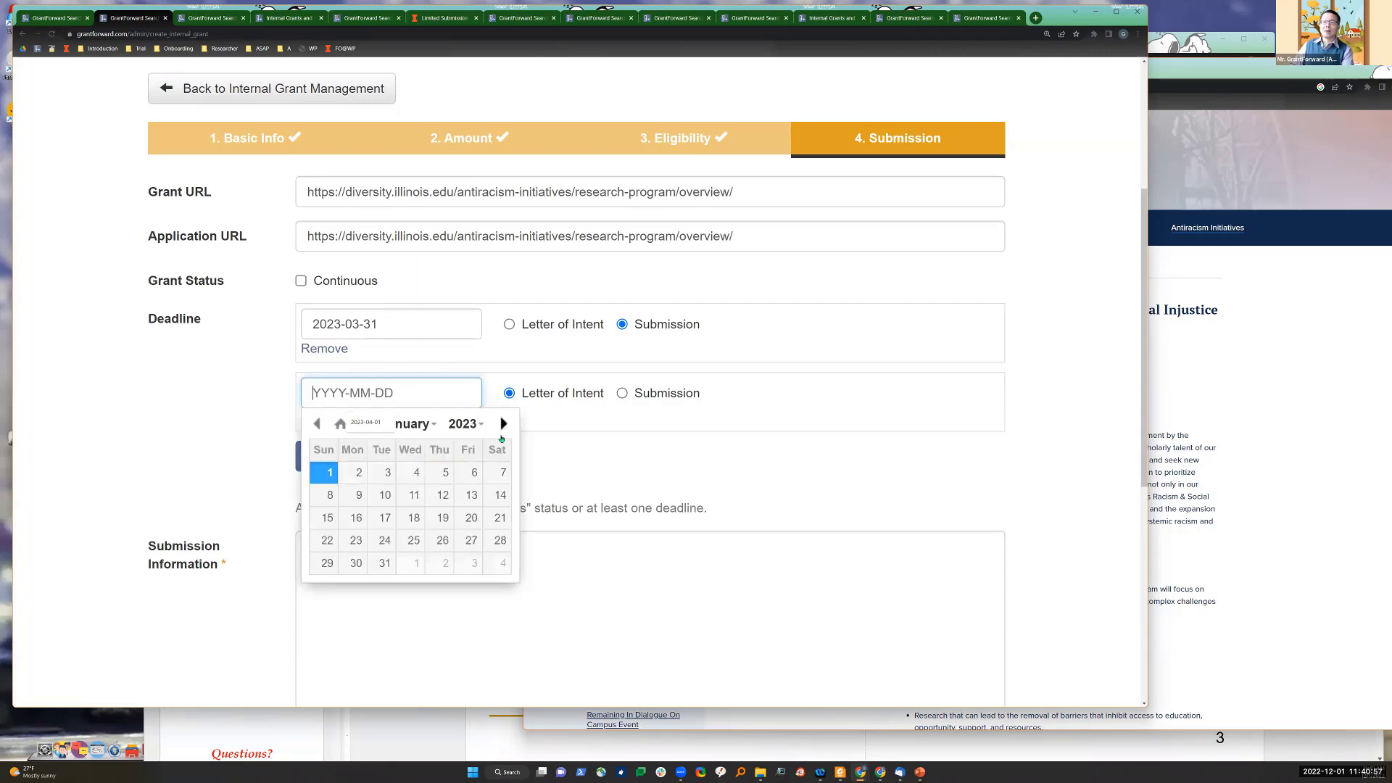
{"action": "left_click", "coordinate": [318, 424]}
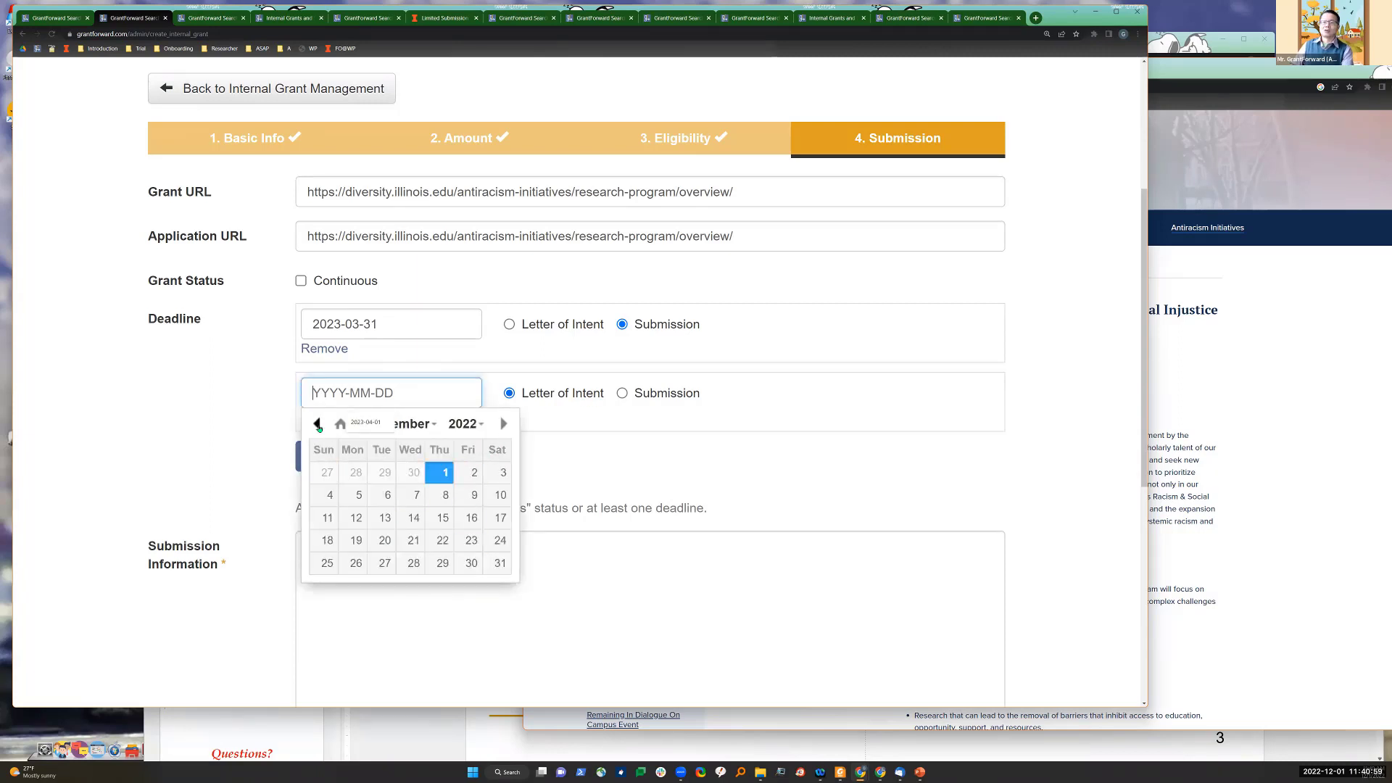
{"action": "left_click", "coordinate": [318, 424]}
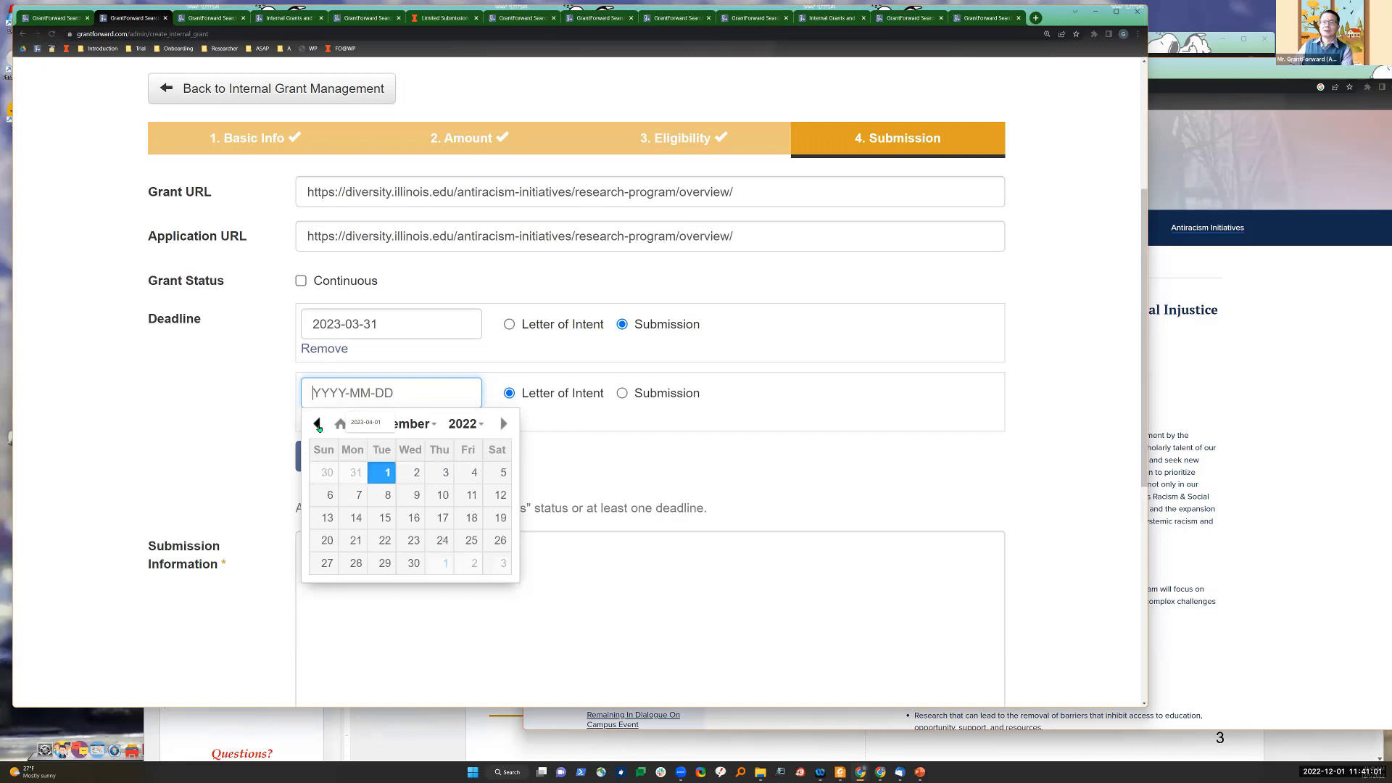
{"action": "left_click", "coordinate": [318, 424]}
{"action": "left_click", "coordinate": [318, 424]}
{"action": "left_click", "coordinate": [503, 424]}
{"action": "left_click", "coordinate": [503, 424]}
{"action": "left_click", "coordinate": [503, 424]}
{"action": "left_click", "coordinate": [503, 424]}
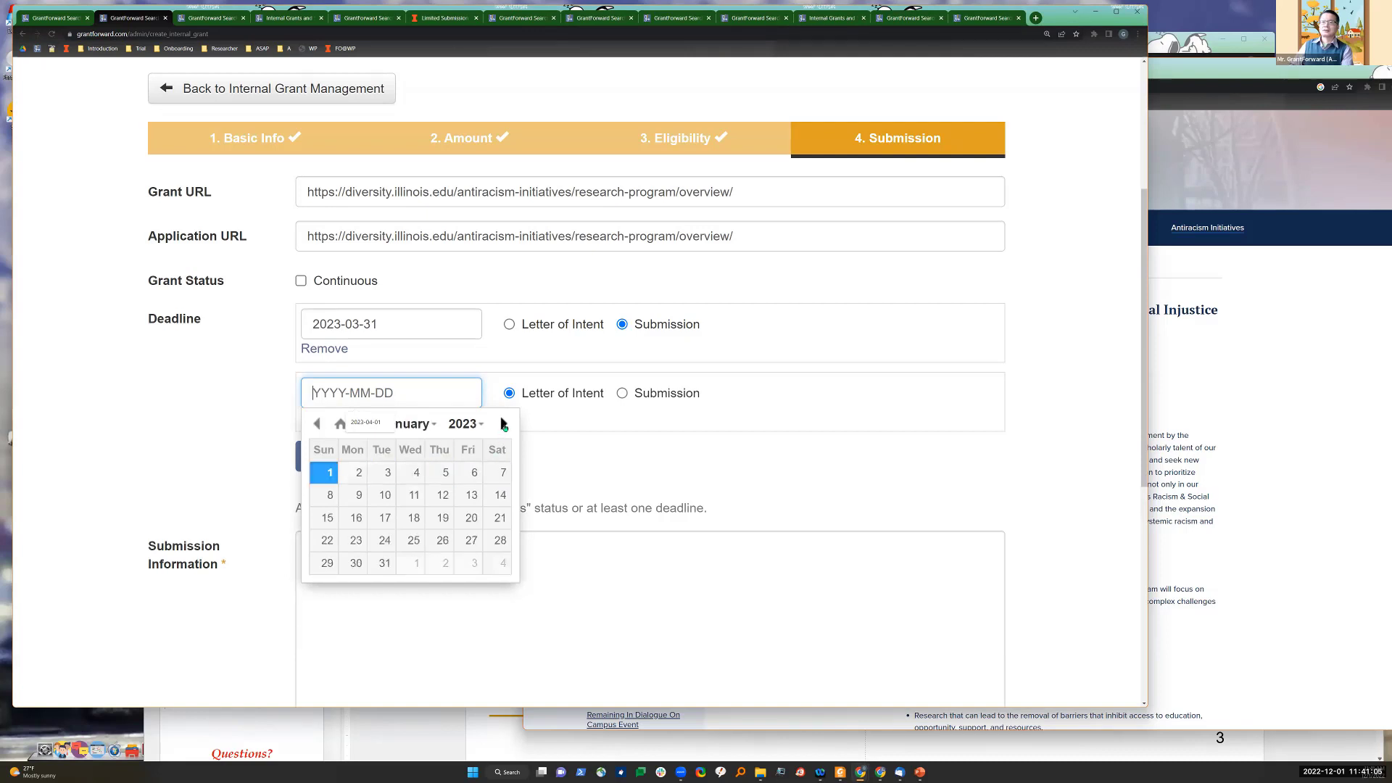
{"action": "left_click", "coordinate": [503, 424]}
{"action": "left_click", "coordinate": [386, 564]}
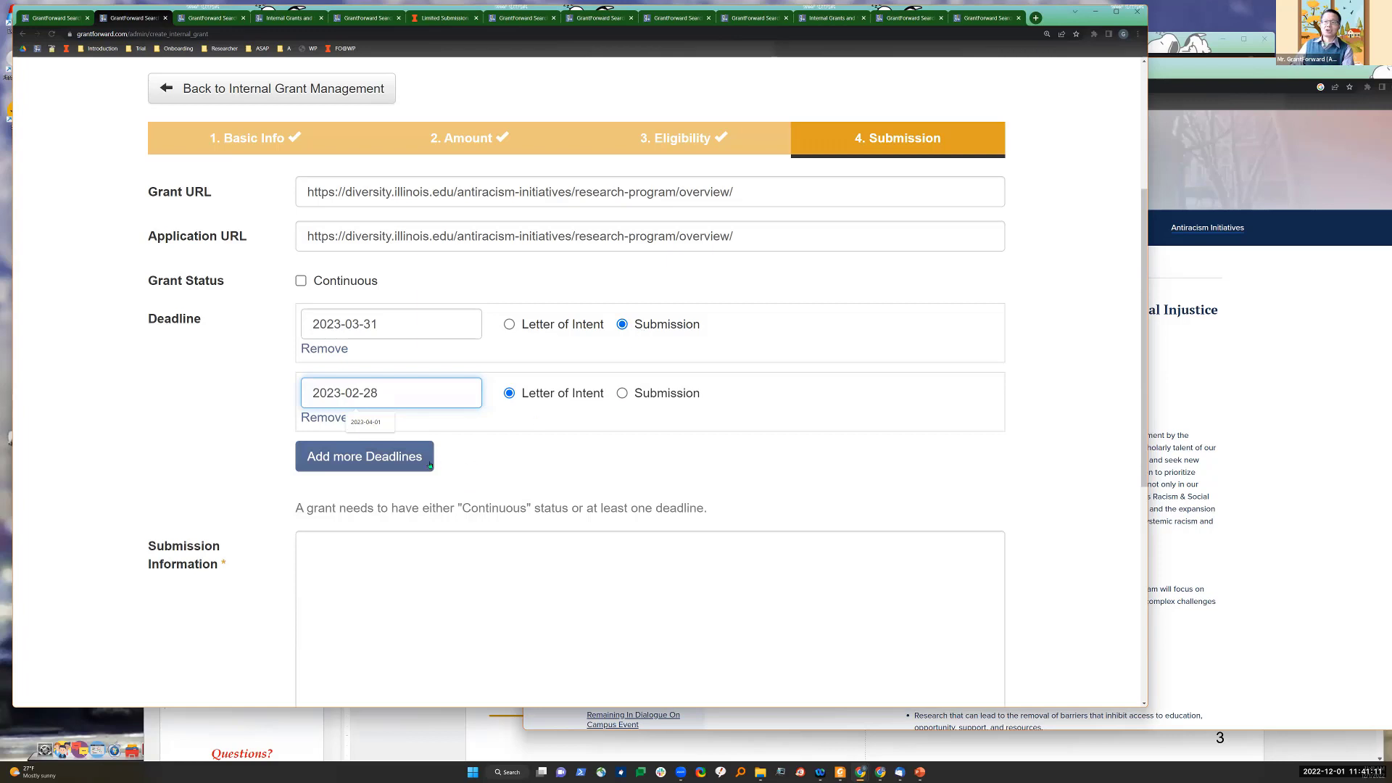
{"action": "left_click", "coordinate": [407, 476]}
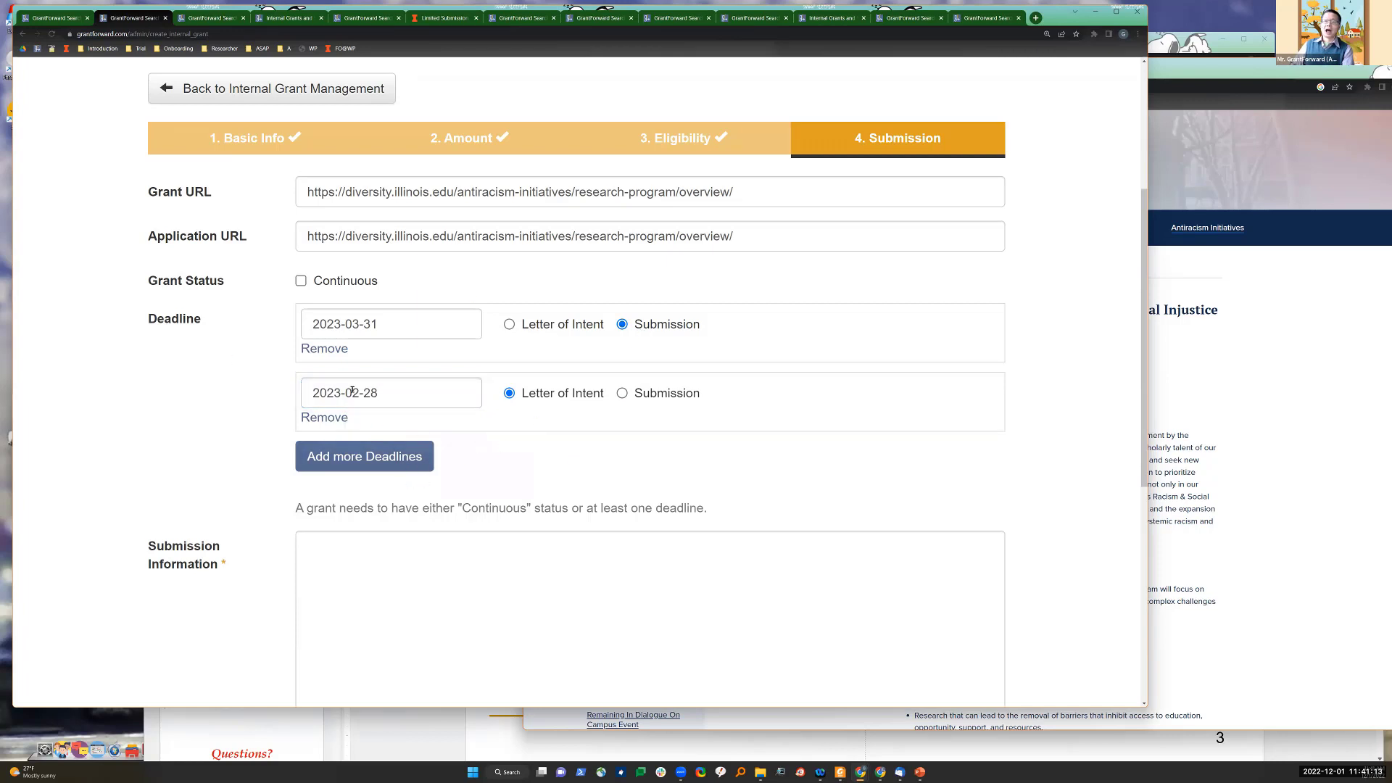
Step: Copy the How to Apply paragraphs from the Illinois program page and paste them into the form's Submission Information
{"action": "scroll", "coordinate": [573, 436], "scroll_direction": "down", "scroll_amount": 4}
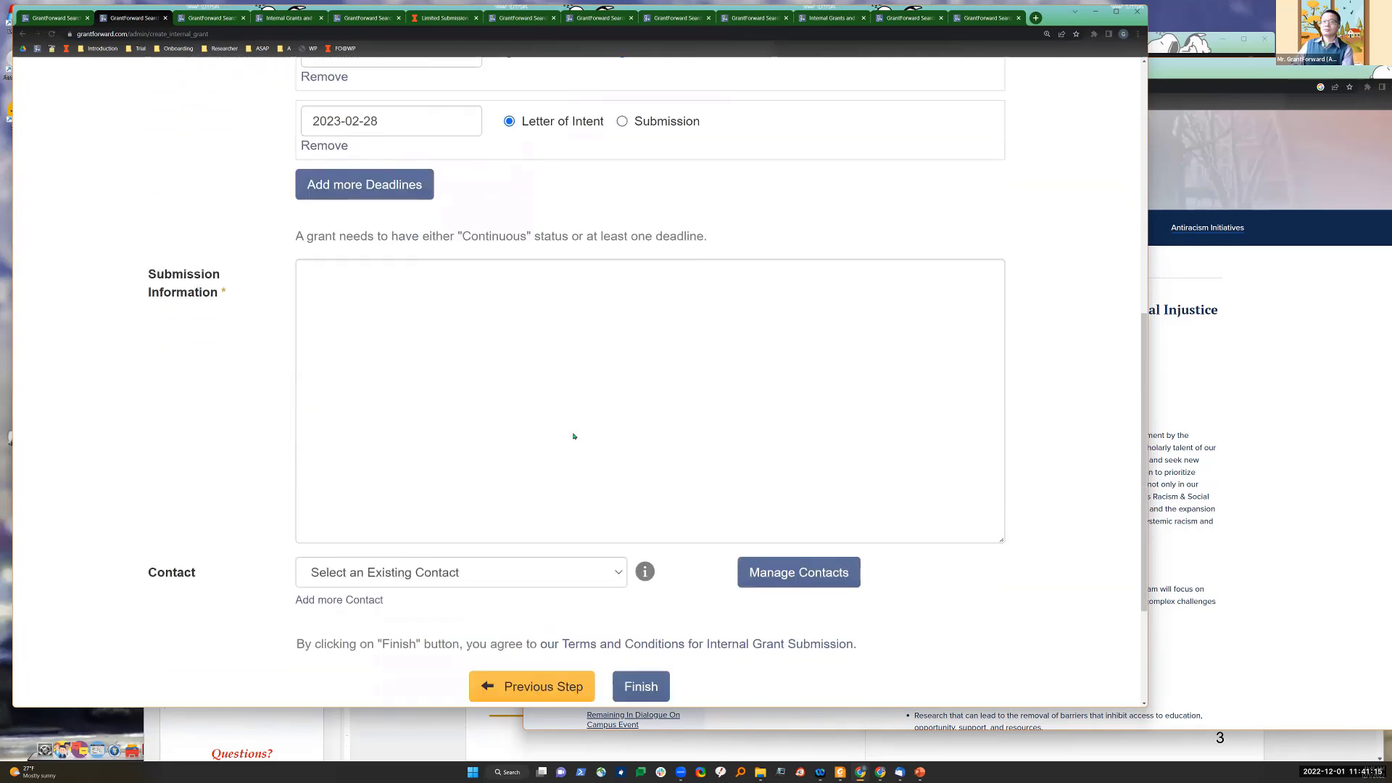
{"action": "scroll", "coordinate": [176, 303], "scroll_direction": "up", "scroll_amount": 1}
{"action": "scroll", "coordinate": [1196, 435], "scroll_direction": "down", "scroll_amount": 3}
{"action": "left_click", "coordinate": [1160, 449]}
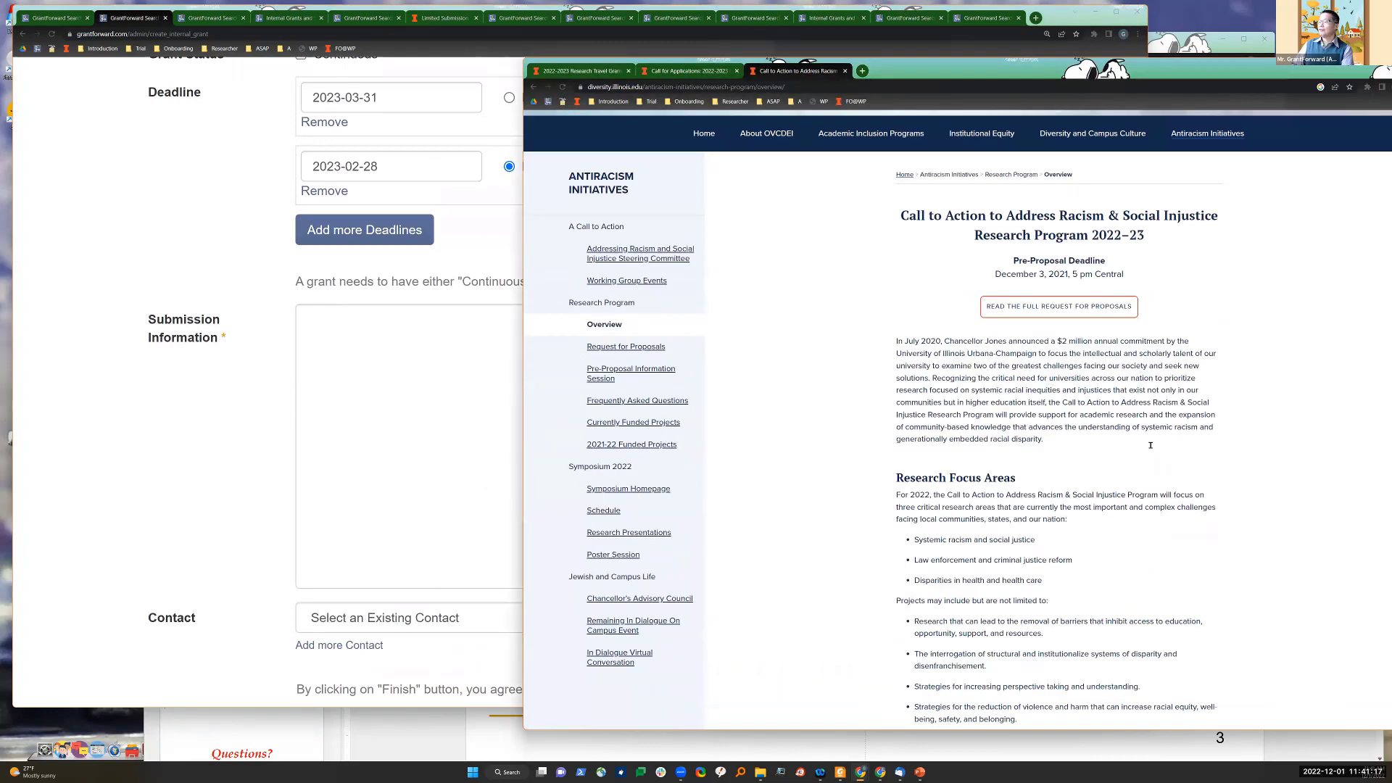
{"action": "scroll", "coordinate": [1146, 449], "scroll_direction": "down", "scroll_amount": 4}
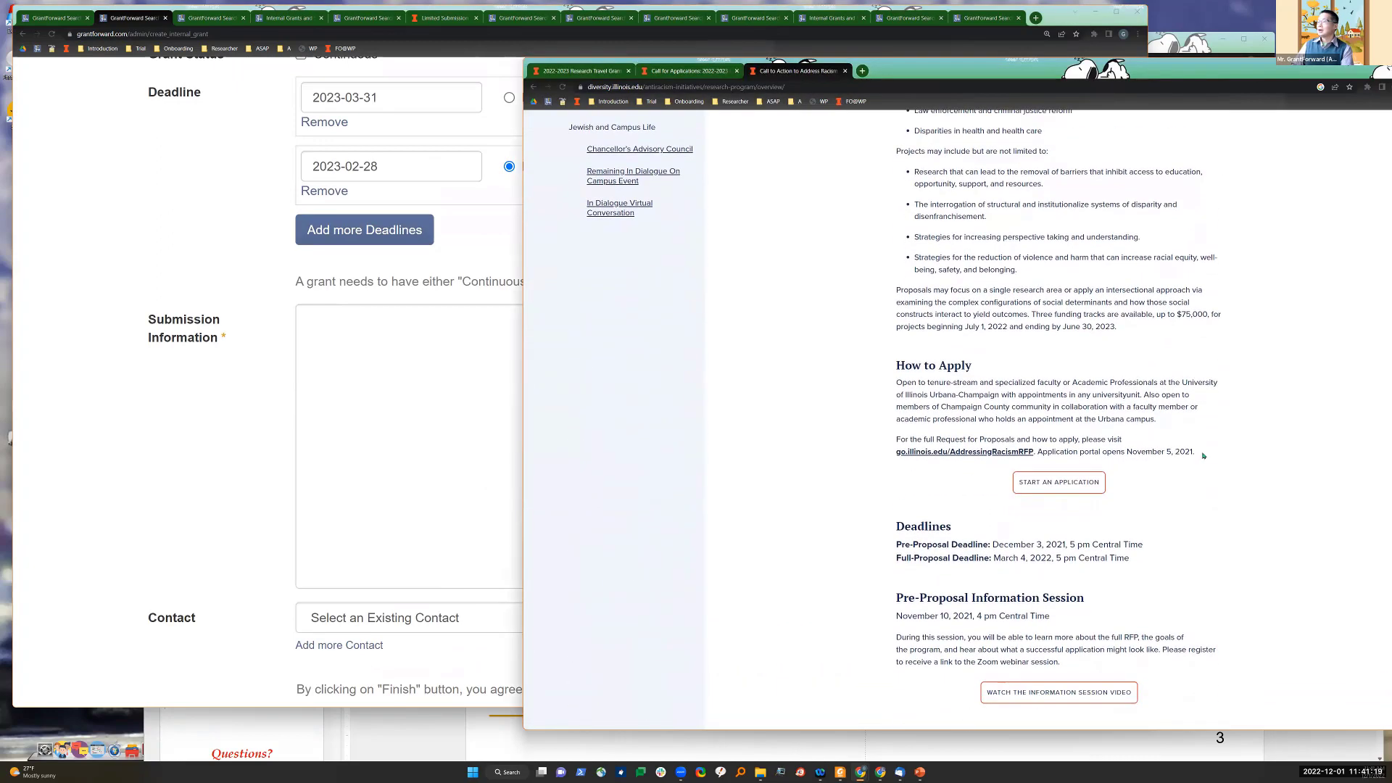
{"action": "scroll", "coordinate": [1207, 458], "scroll_direction": "down", "scroll_amount": 1}
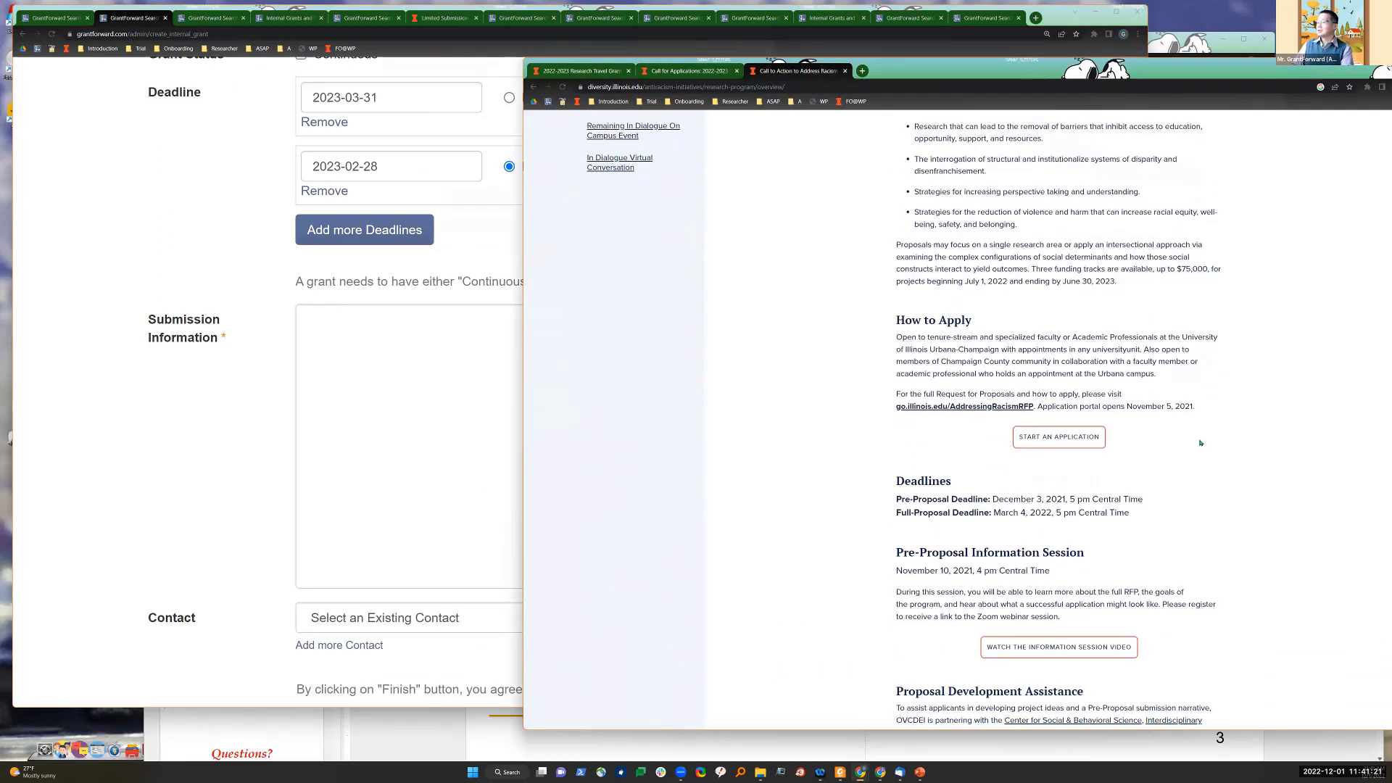
{"action": "left_click_drag", "start_coordinate": [1196, 407], "coordinate": [895, 338]}
{"action": "key", "text": "ctrl+c"}
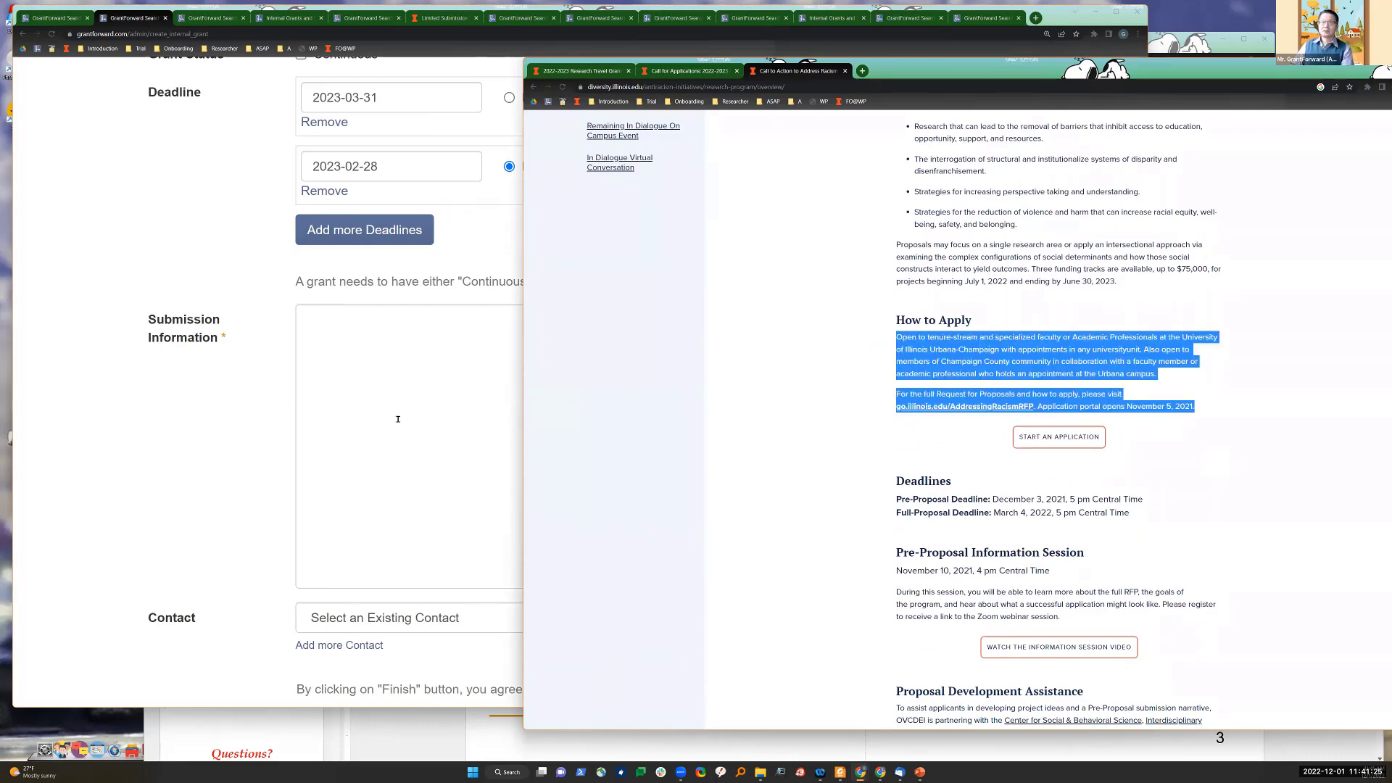
{"action": "left_click", "coordinate": [398, 424]}
{"action": "key", "text": "ctrl+v"}
Step: Choose the existing Associate Director contact for the grant and submit the finished grant information
{"action": "scroll", "coordinate": [696, 457], "scroll_direction": "down", "scroll_amount": 3}
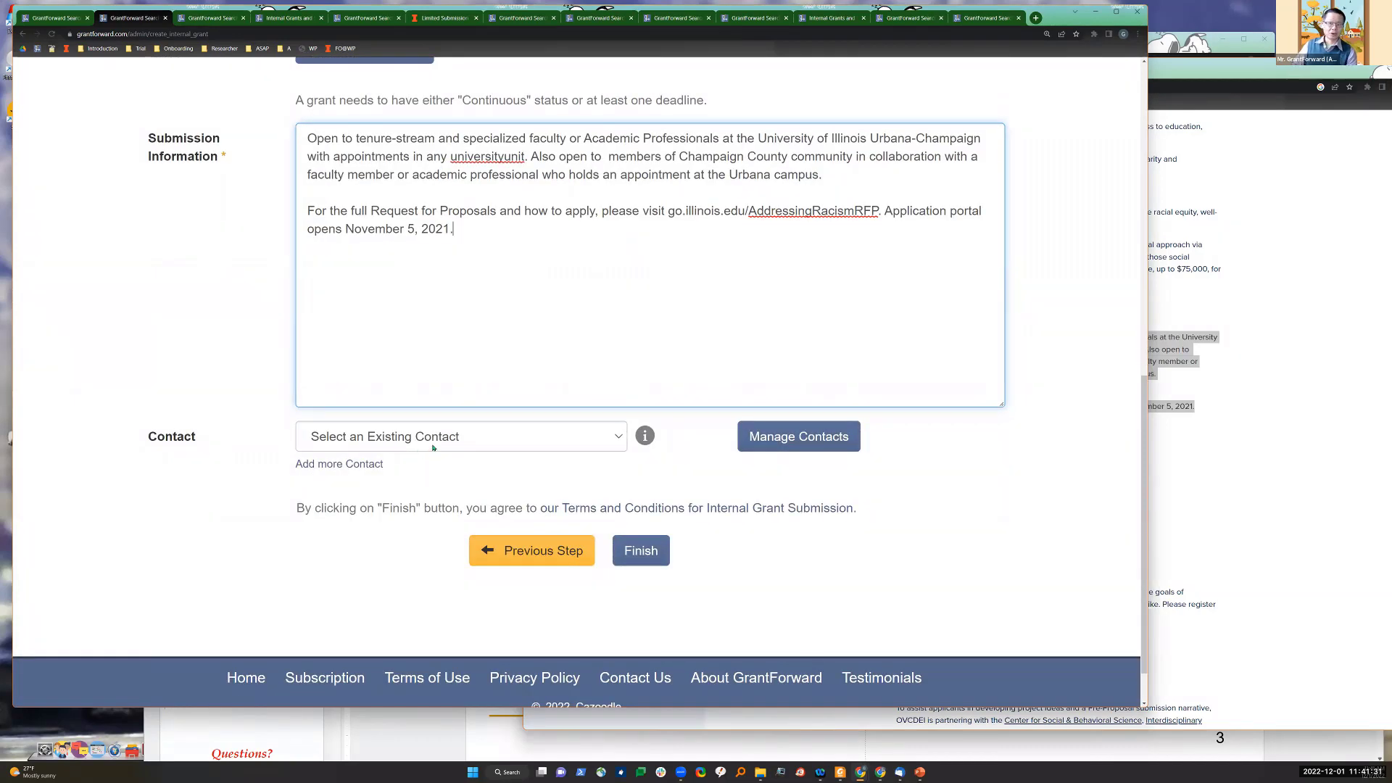
{"action": "left_click", "coordinate": [433, 445]}
{"action": "left_click", "coordinate": [451, 475]}
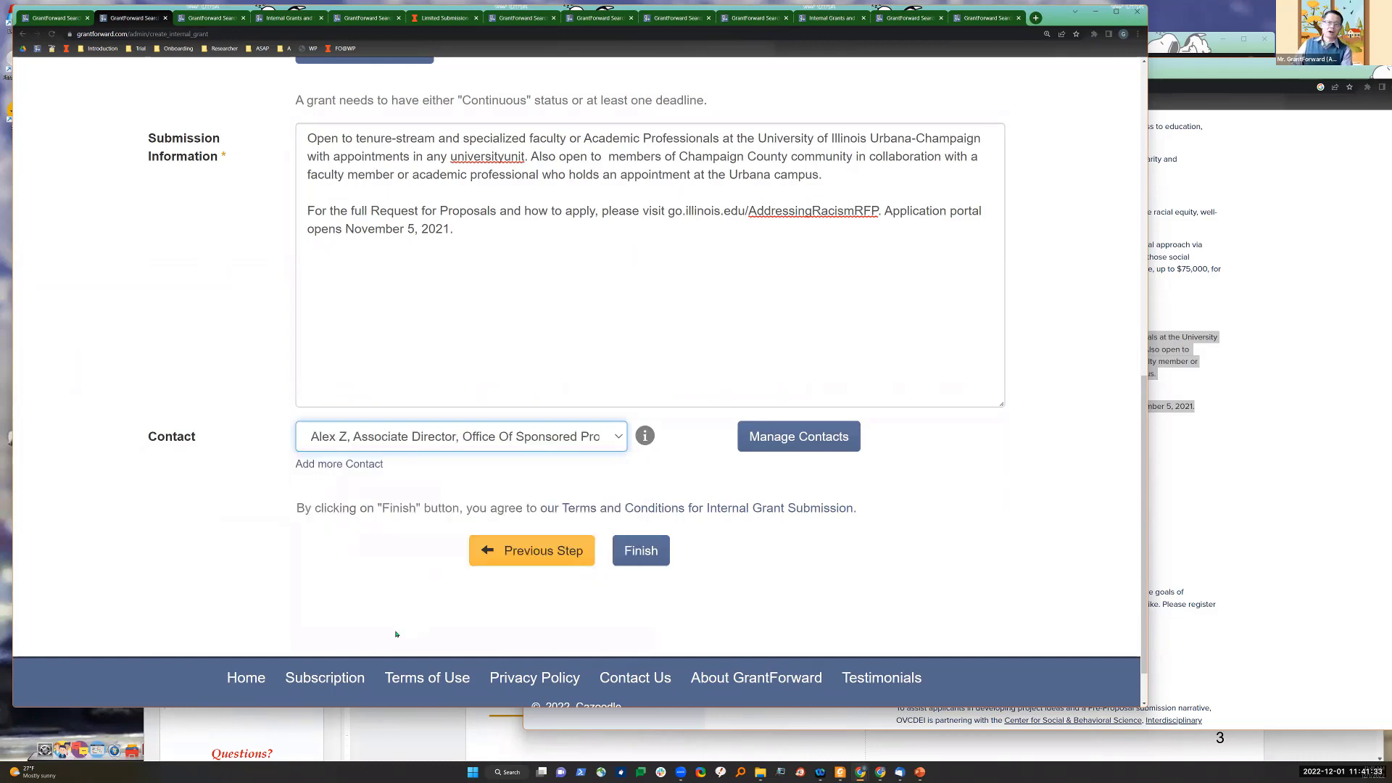
{"action": "left_click", "coordinate": [641, 552]}
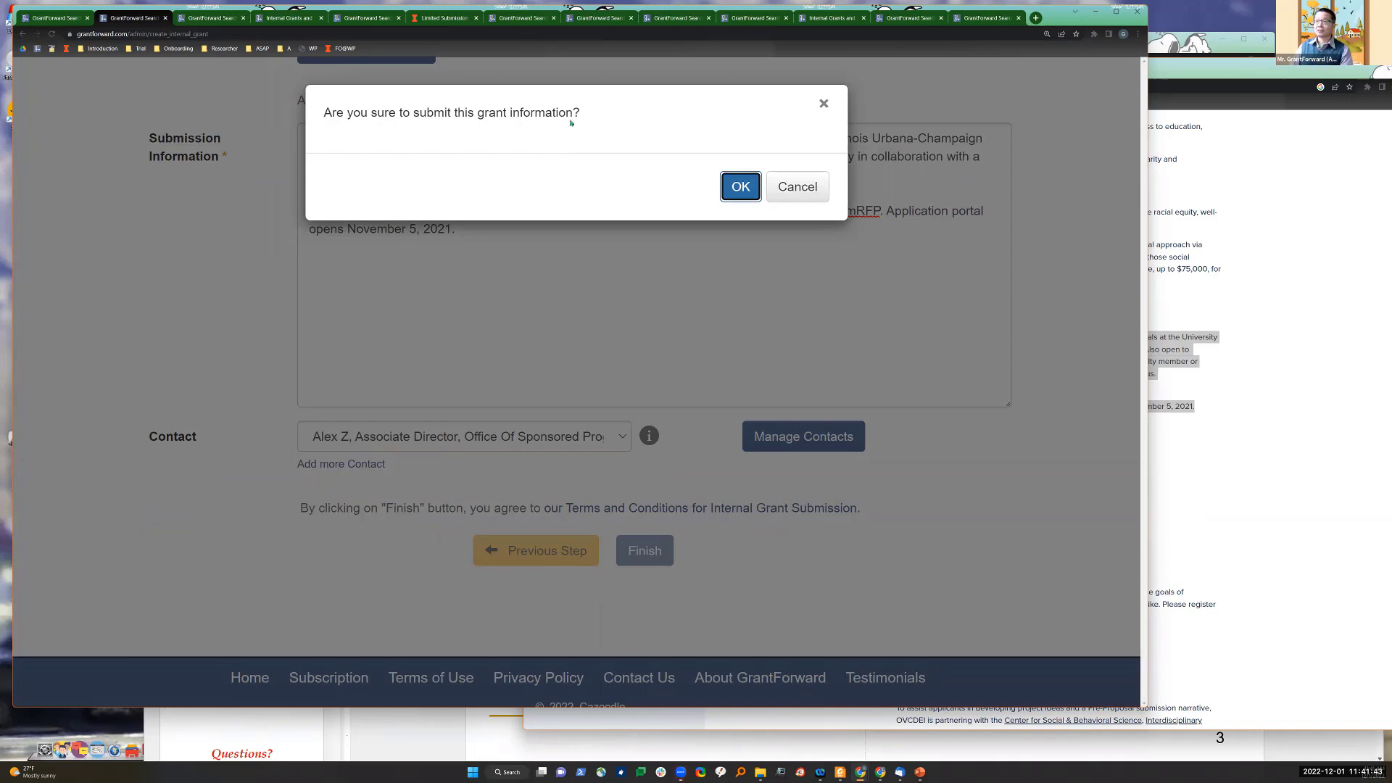
{"action": "left_click", "coordinate": [739, 188]}
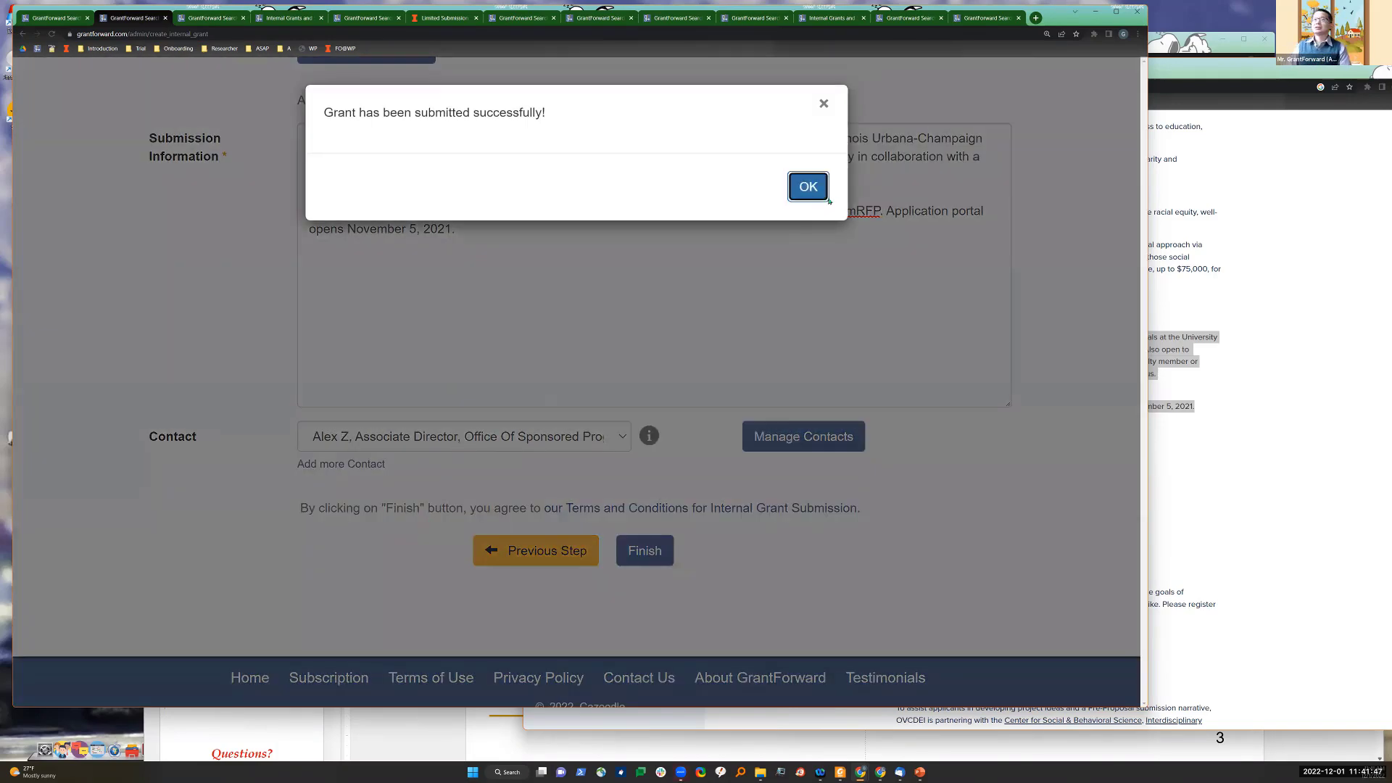
Step: Dismiss the grant submission confirmation and open the Internal Grant management page
{"action": "left_click_drag", "start_coordinate": [323, 116], "coordinate": [547, 116]}
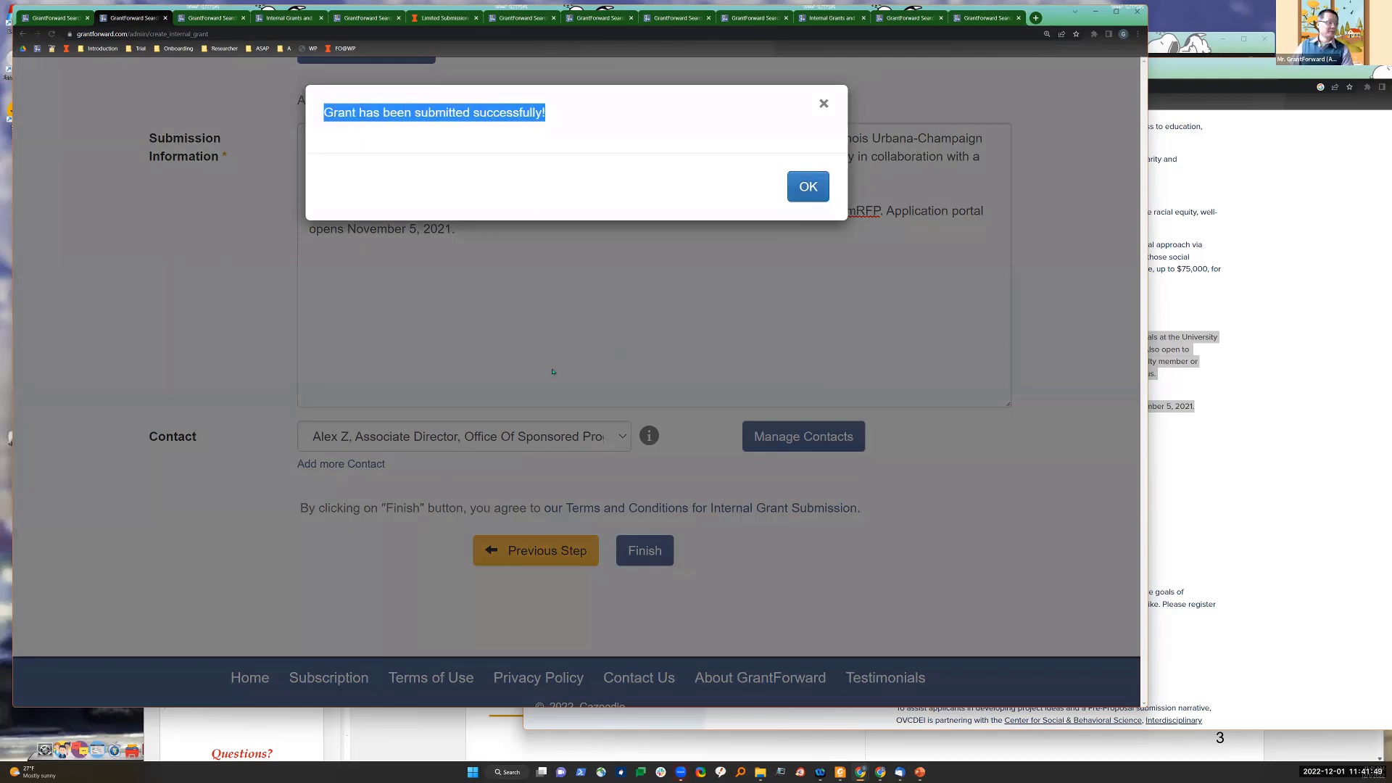
{"action": "left_click", "coordinate": [807, 187]}
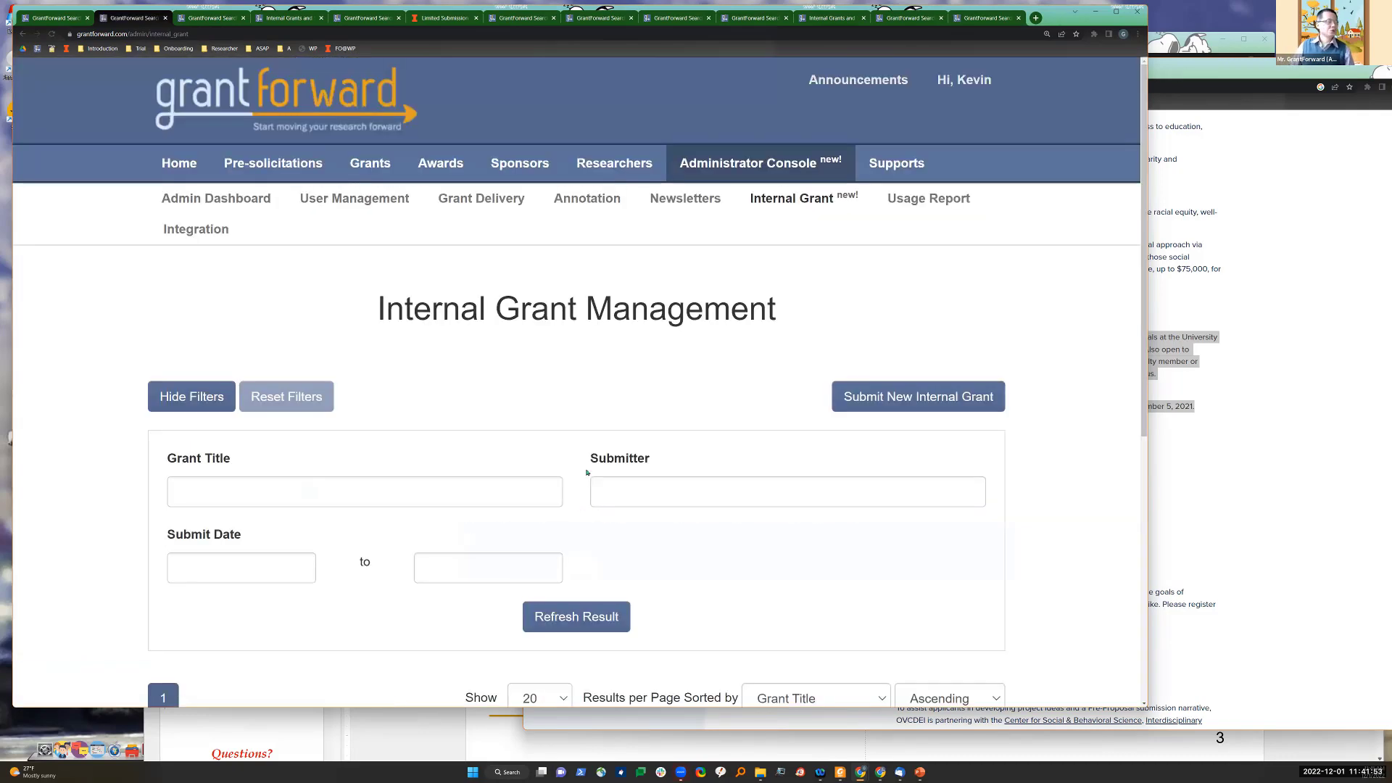
{"action": "left_click", "coordinate": [788, 203]}
{"action": "left_click", "coordinate": [787, 202]}
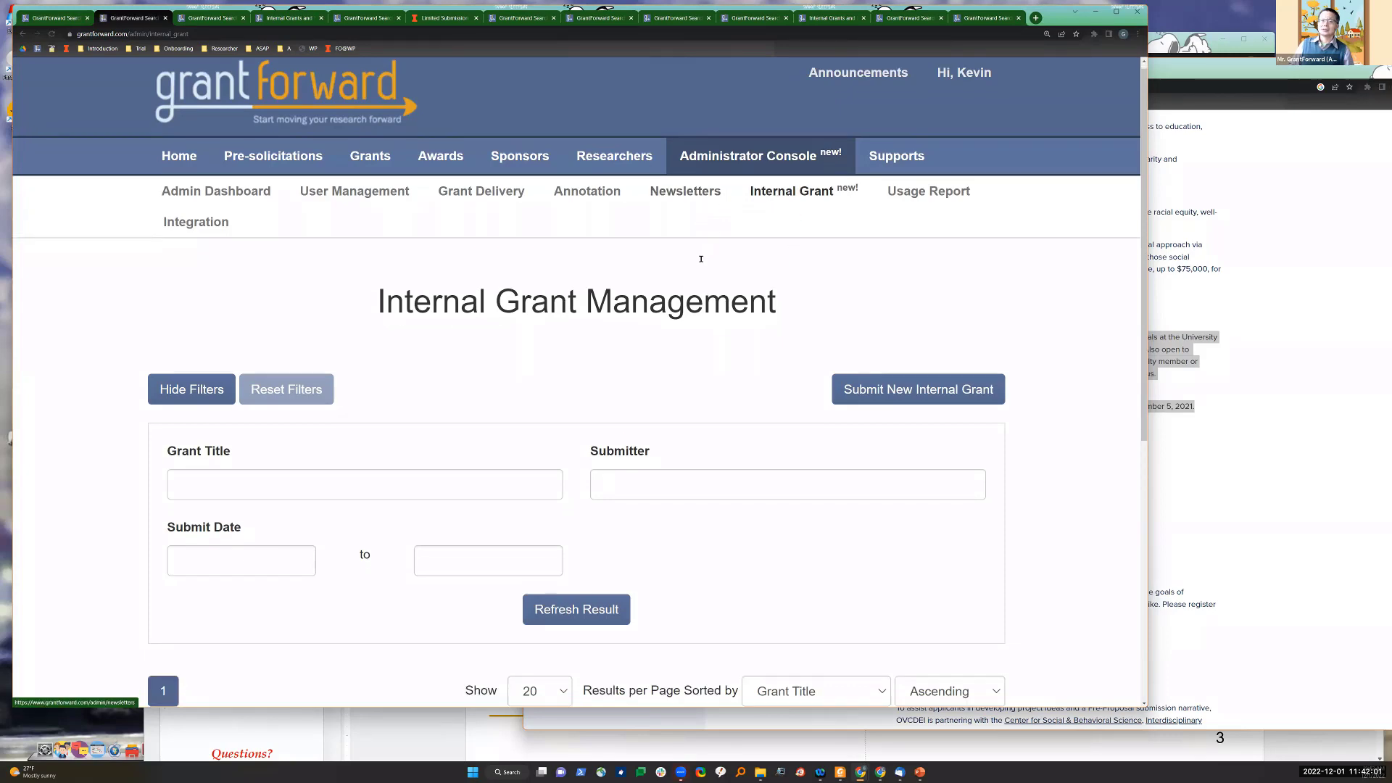
Step: Check the internal grant list for the entry Call to Action to Address Racism & Social Injustice Research Program 2022–23
{"action": "scroll", "coordinate": [700, 263], "scroll_direction": "down", "scroll_amount": 6}
{"action": "scroll", "coordinate": [404, 597], "scroll_direction": "up", "scroll_amount": 2}
{"action": "scroll", "coordinate": [434, 575], "scroll_direction": "down", "scroll_amount": 2}
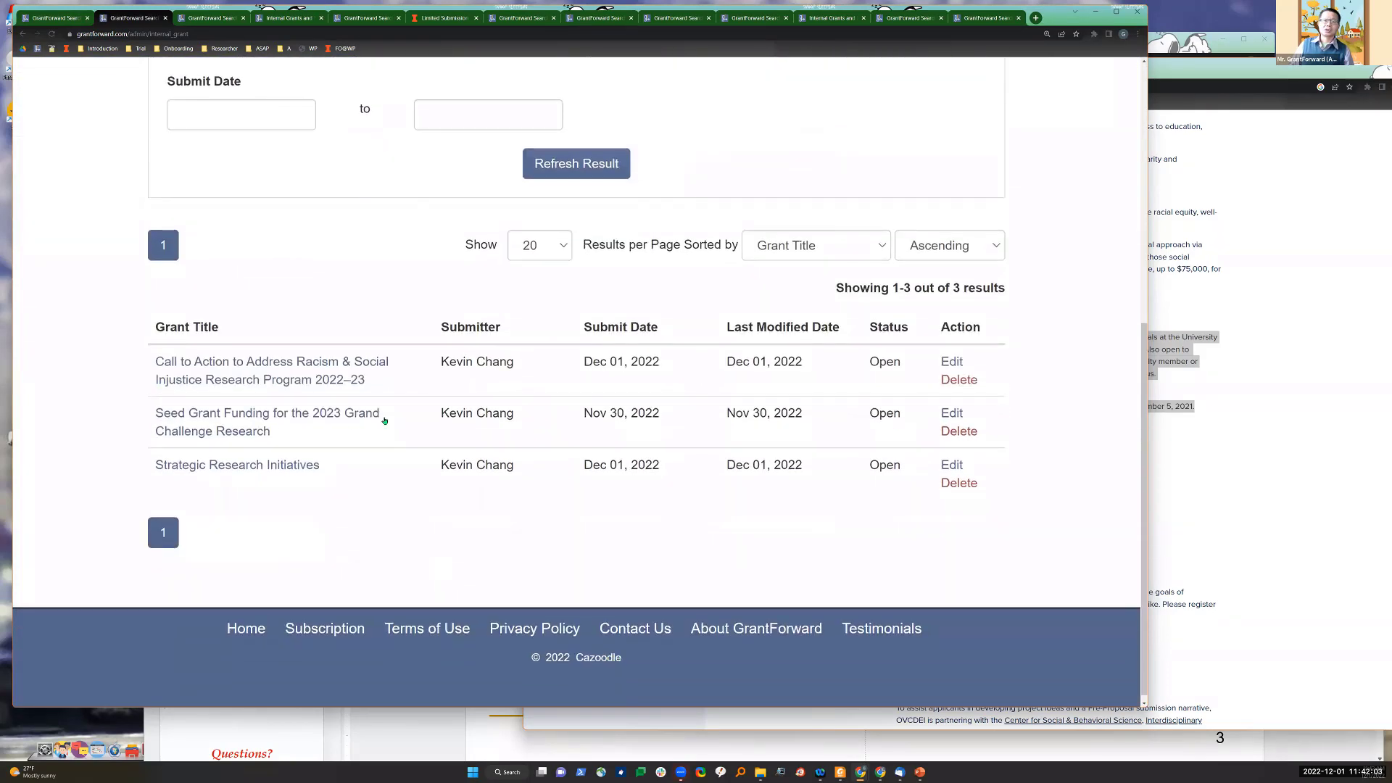
{"action": "left_click_drag", "start_coordinate": [145, 384], "coordinate": [377, 379]}
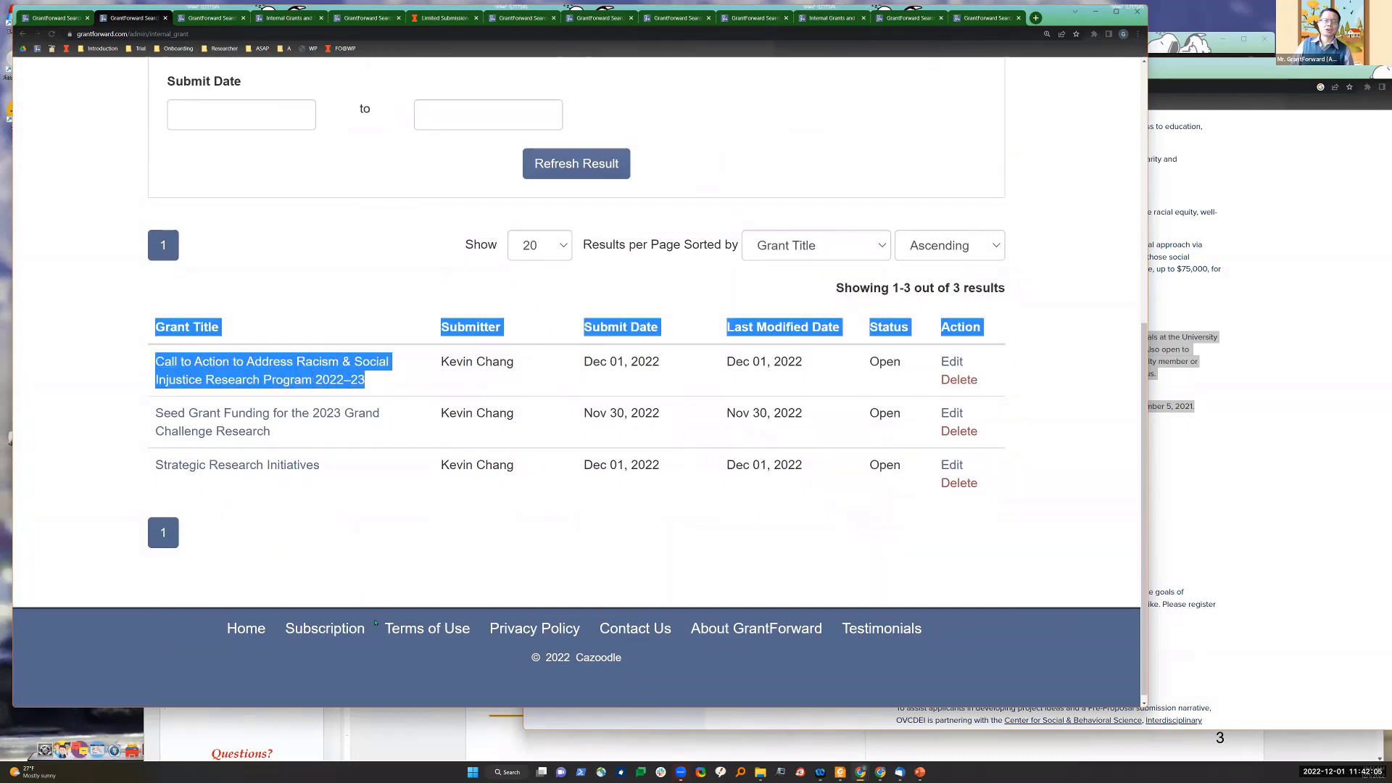
{"action": "left_click", "coordinate": [402, 433]}
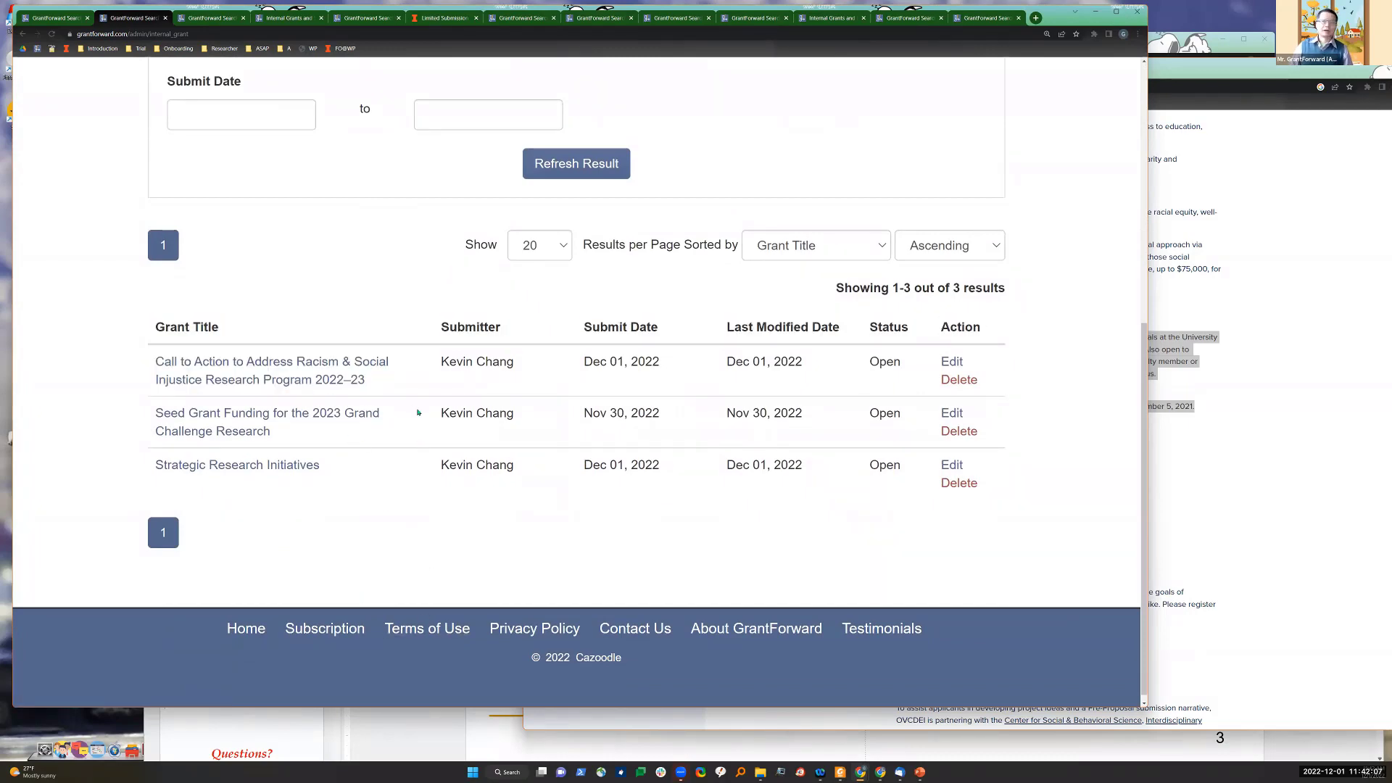
Step: View the Grant Search page and open Grant Lists in the Grants section
{"action": "scroll", "coordinate": [414, 411], "scroll_direction": "up", "scroll_amount": 6}
{"action": "mouse_move", "coordinate": [370, 165]}
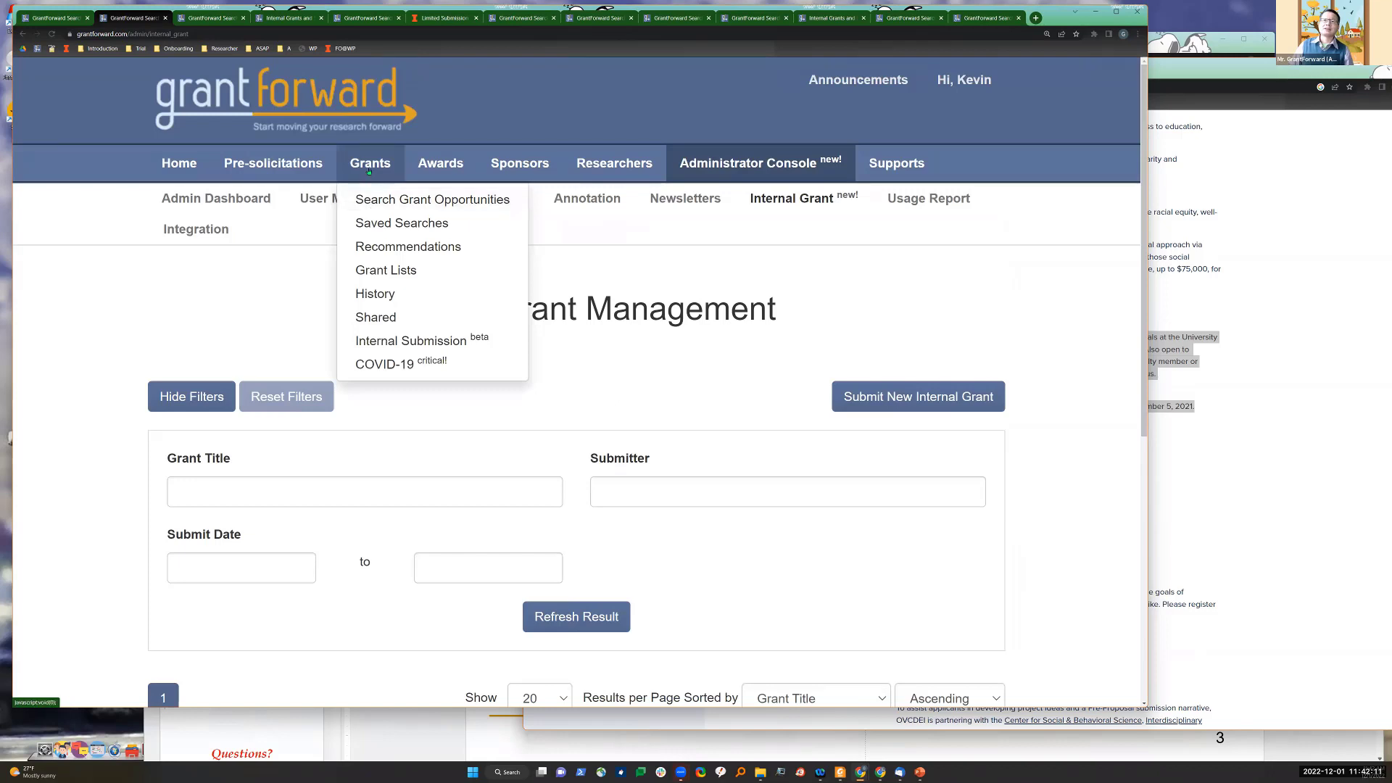
{"action": "left_click", "coordinate": [371, 208]}
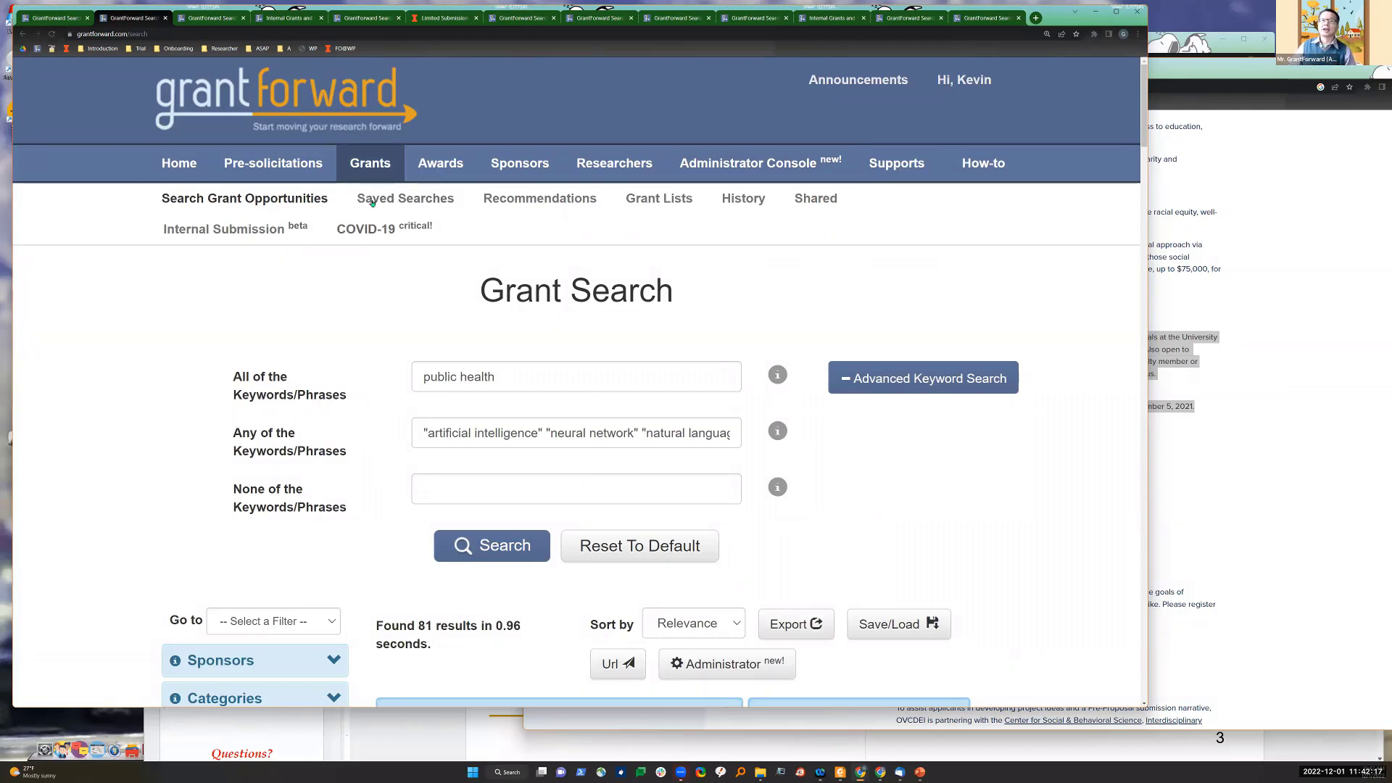
{"action": "mouse_move", "coordinate": [439, 177]}
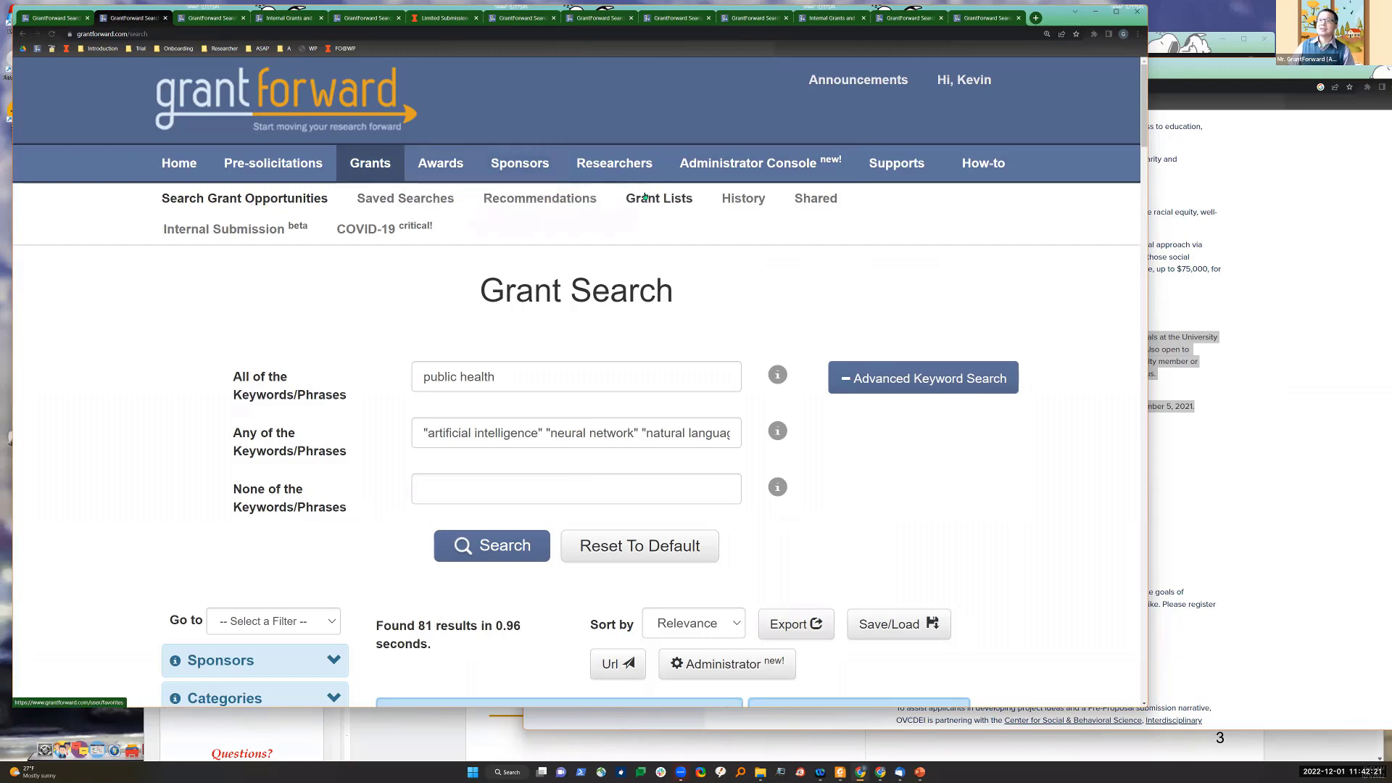
{"action": "left_click", "coordinate": [644, 197]}
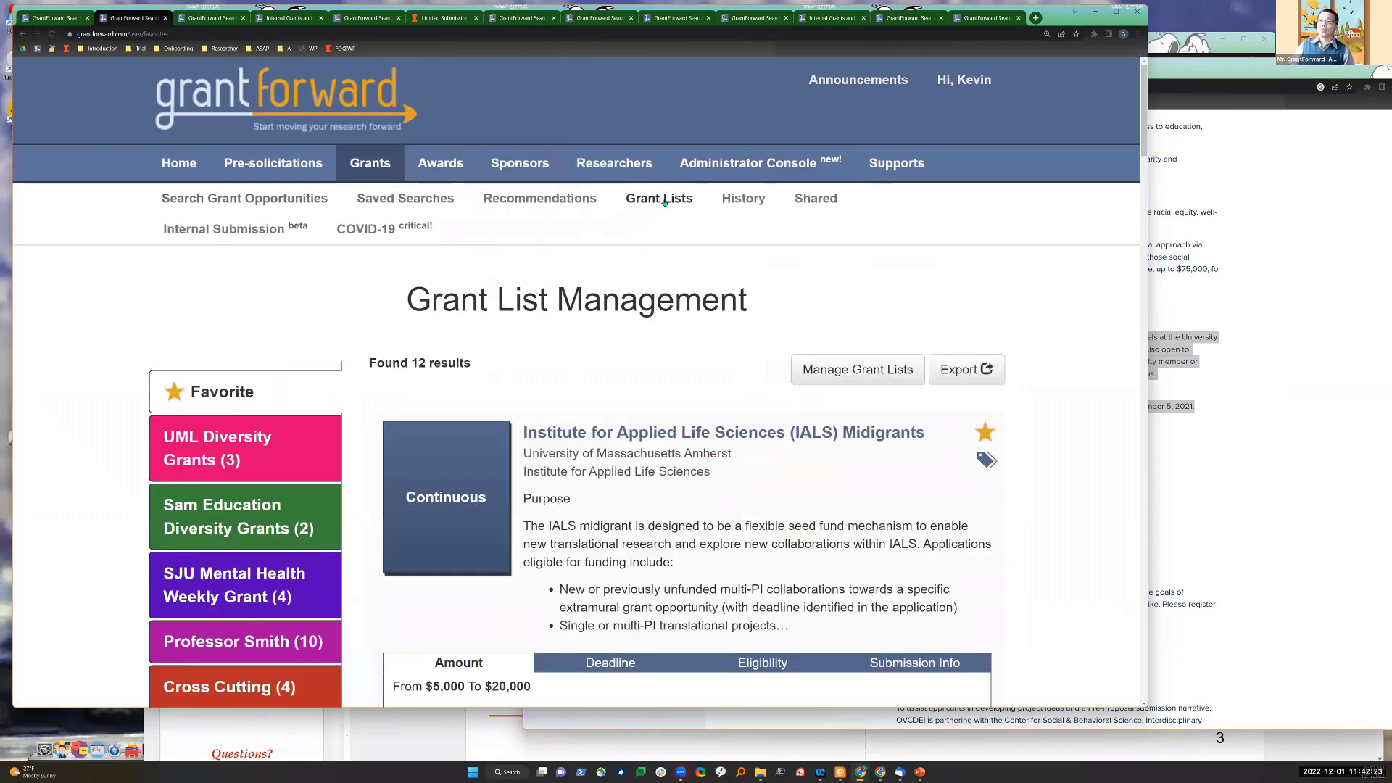
Step: Open the Internal Submission page and look over the listed internal grants and their deadlines
{"action": "left_click", "coordinate": [233, 229]}
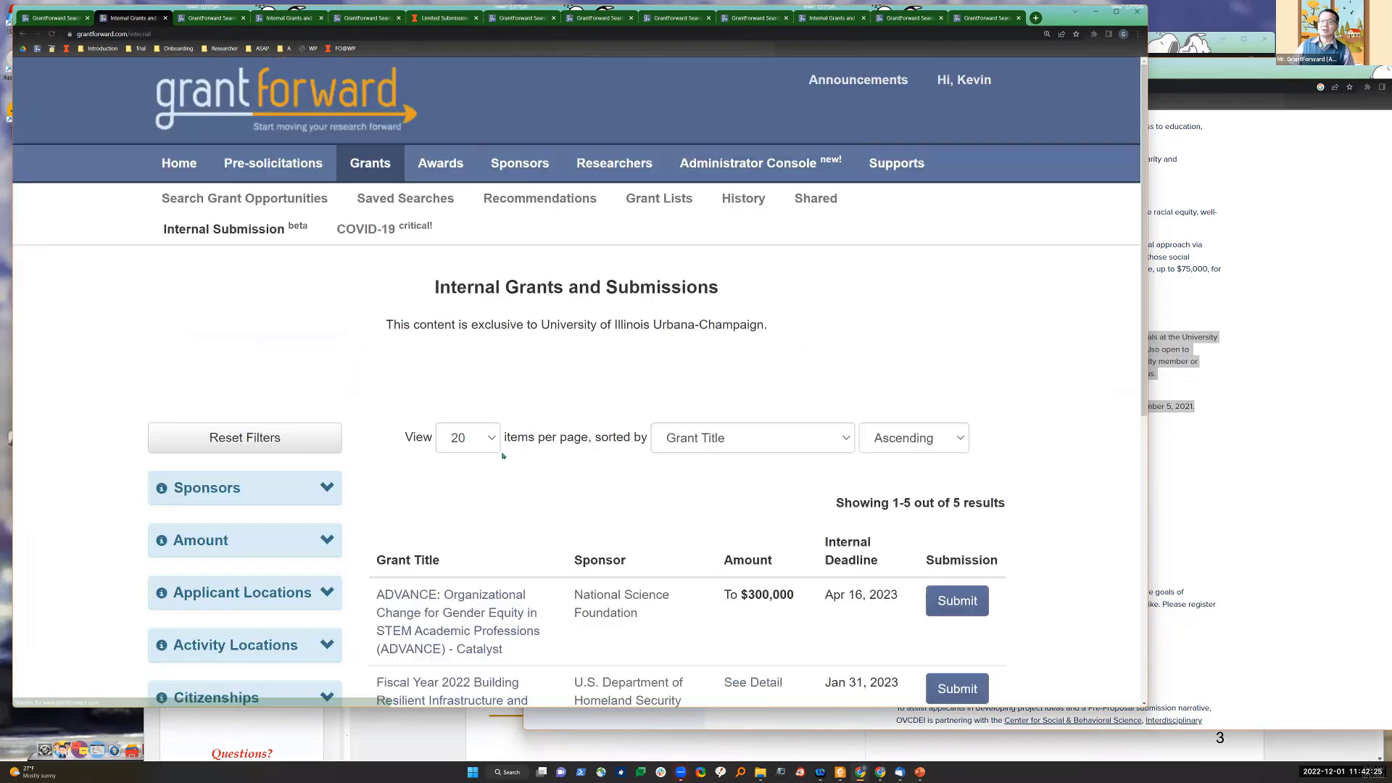
{"action": "scroll", "coordinate": [502, 456], "scroll_direction": "down", "scroll_amount": 4}
{"action": "scroll", "coordinate": [412, 479], "scroll_direction": "down", "scroll_amount": 3}
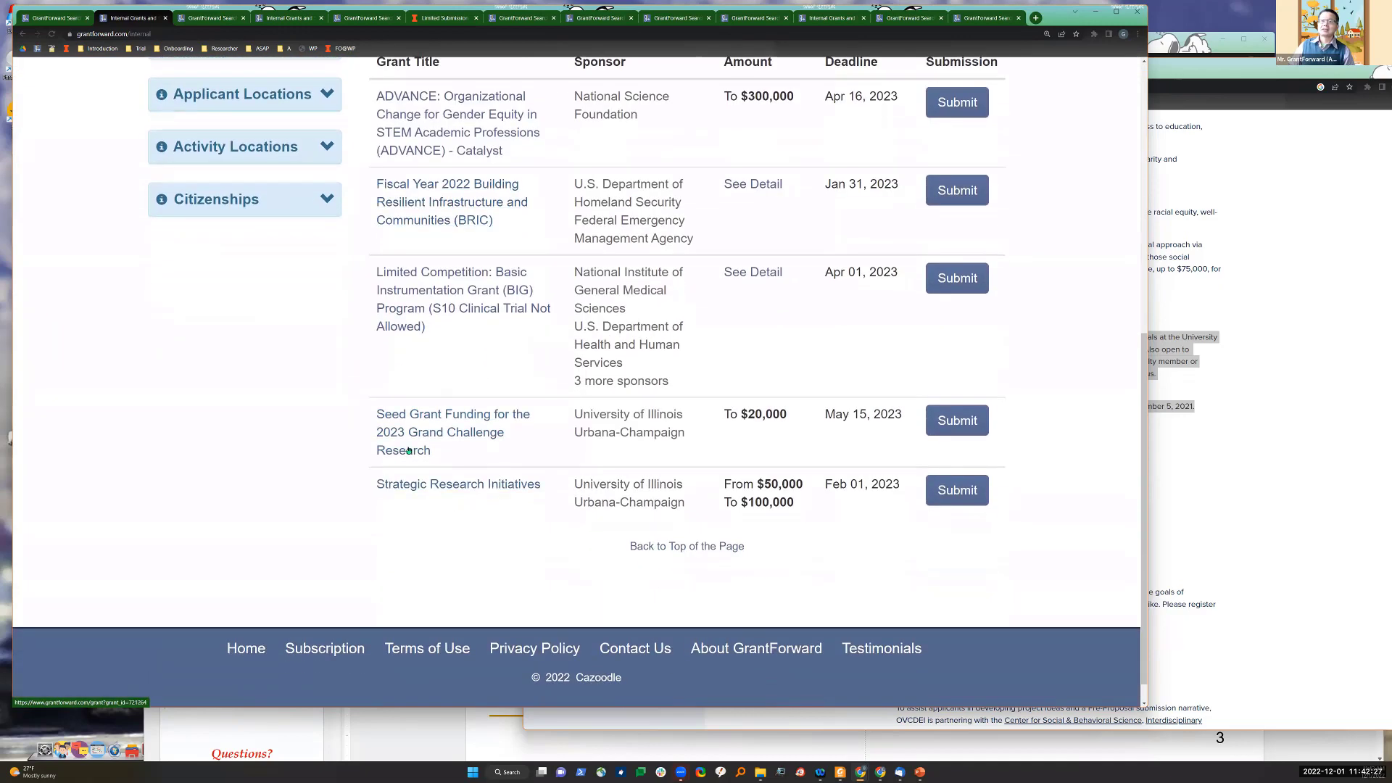
{"action": "scroll", "coordinate": [475, 435], "scroll_direction": "up", "scroll_amount": 1}
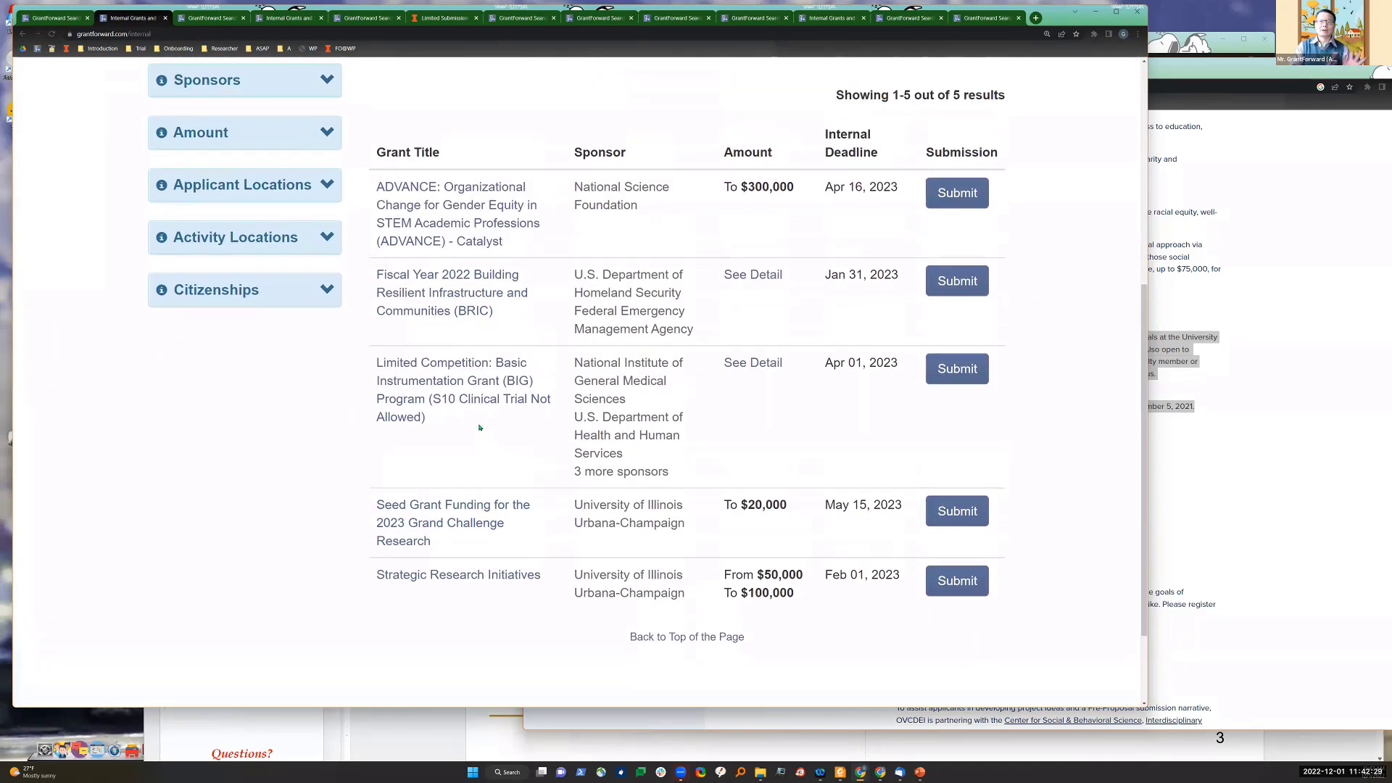
Step: Switch to the PowerPoint presentation and go over the creation and promotion use cases on the Objectives slide
{"action": "left_click", "coordinate": [1382, 393]}
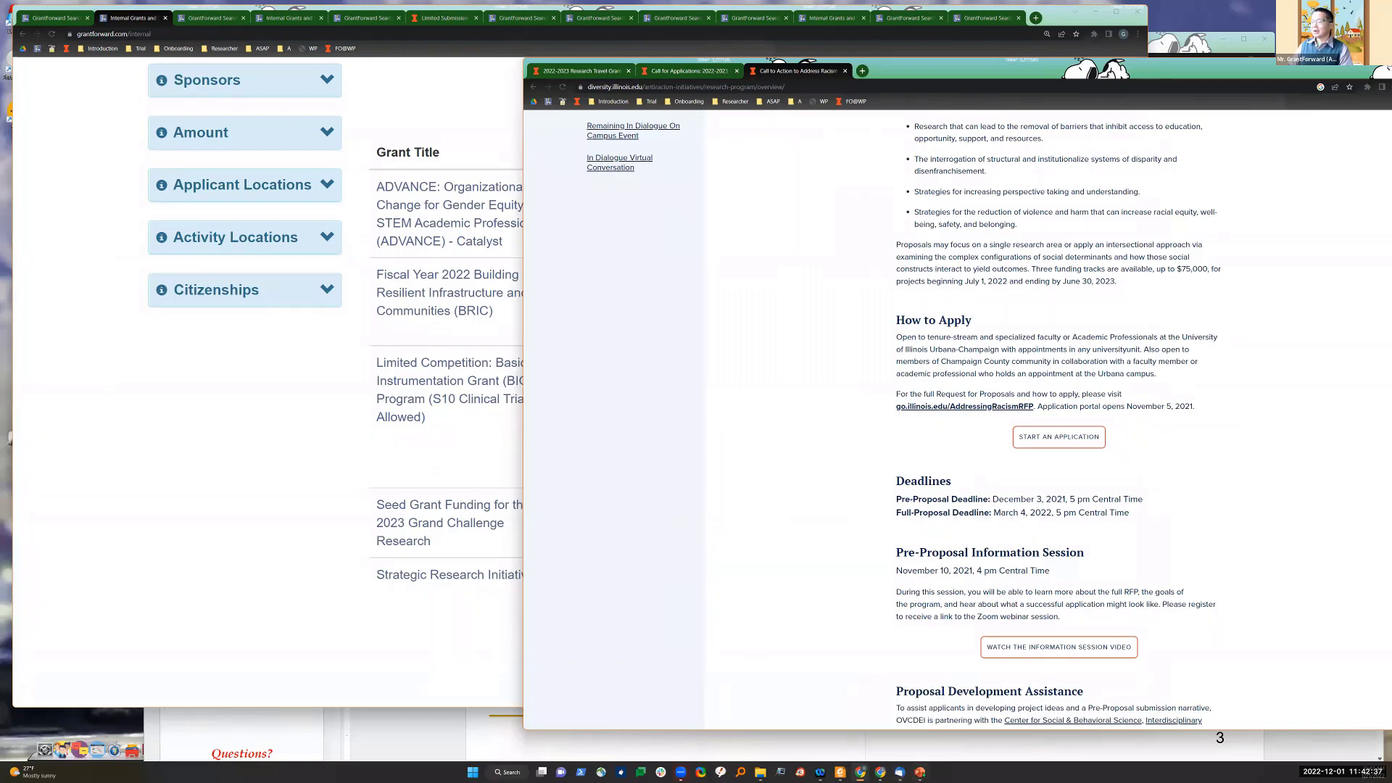
{"action": "left_click", "coordinate": [919, 772]}
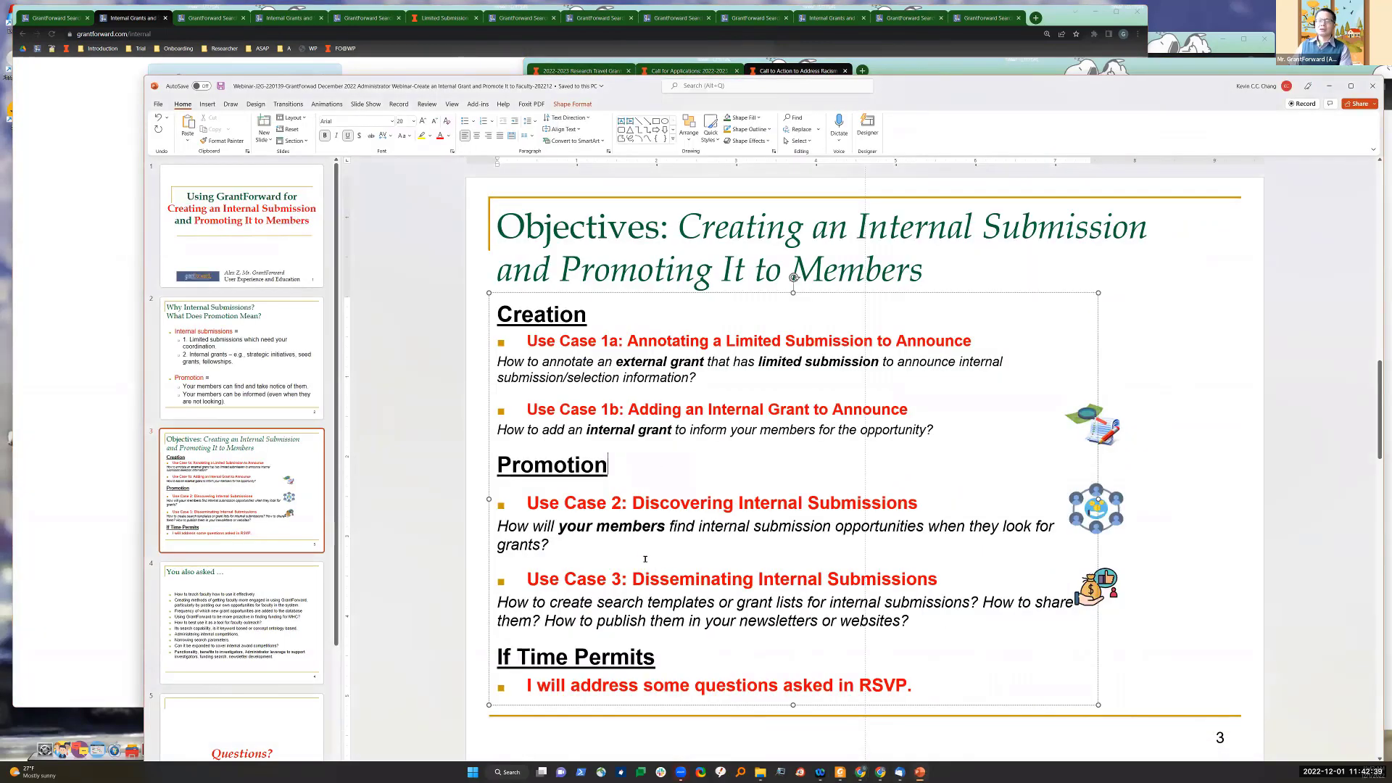
{"action": "left_click_drag", "start_coordinate": [627, 411], "coordinate": [791, 414]}
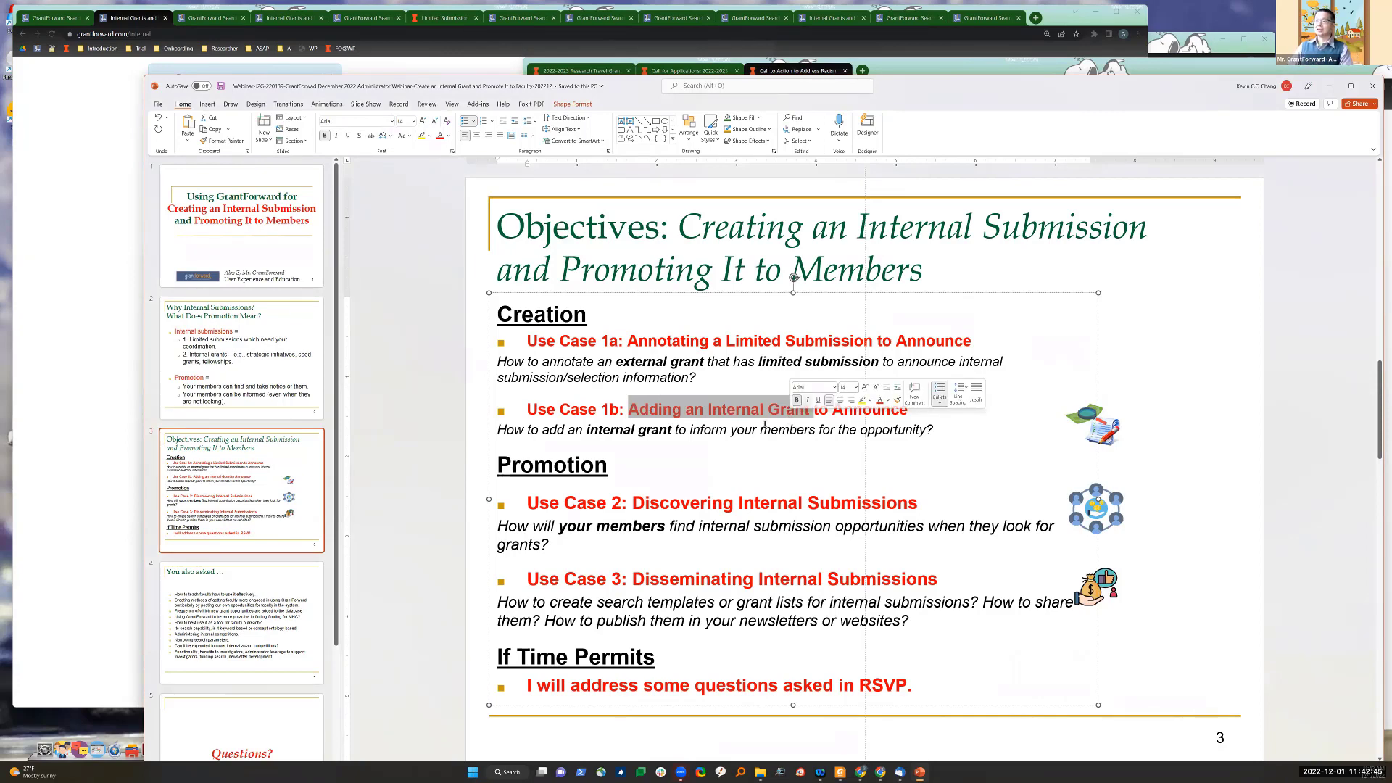
{"action": "left_click", "coordinate": [794, 410]}
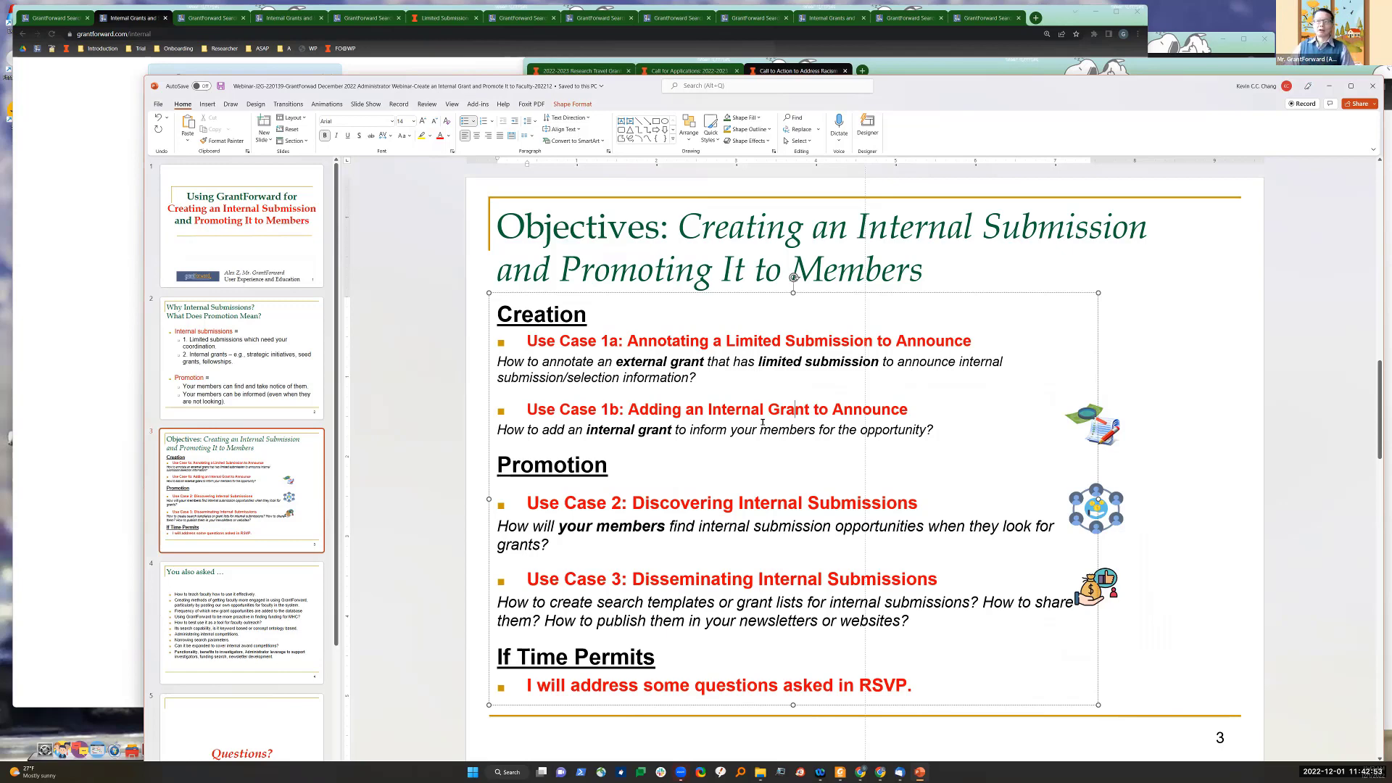
{"action": "left_click_drag", "start_coordinate": [495, 464], "coordinate": [609, 464]}
{"action": "left_click", "coordinate": [554, 544]}
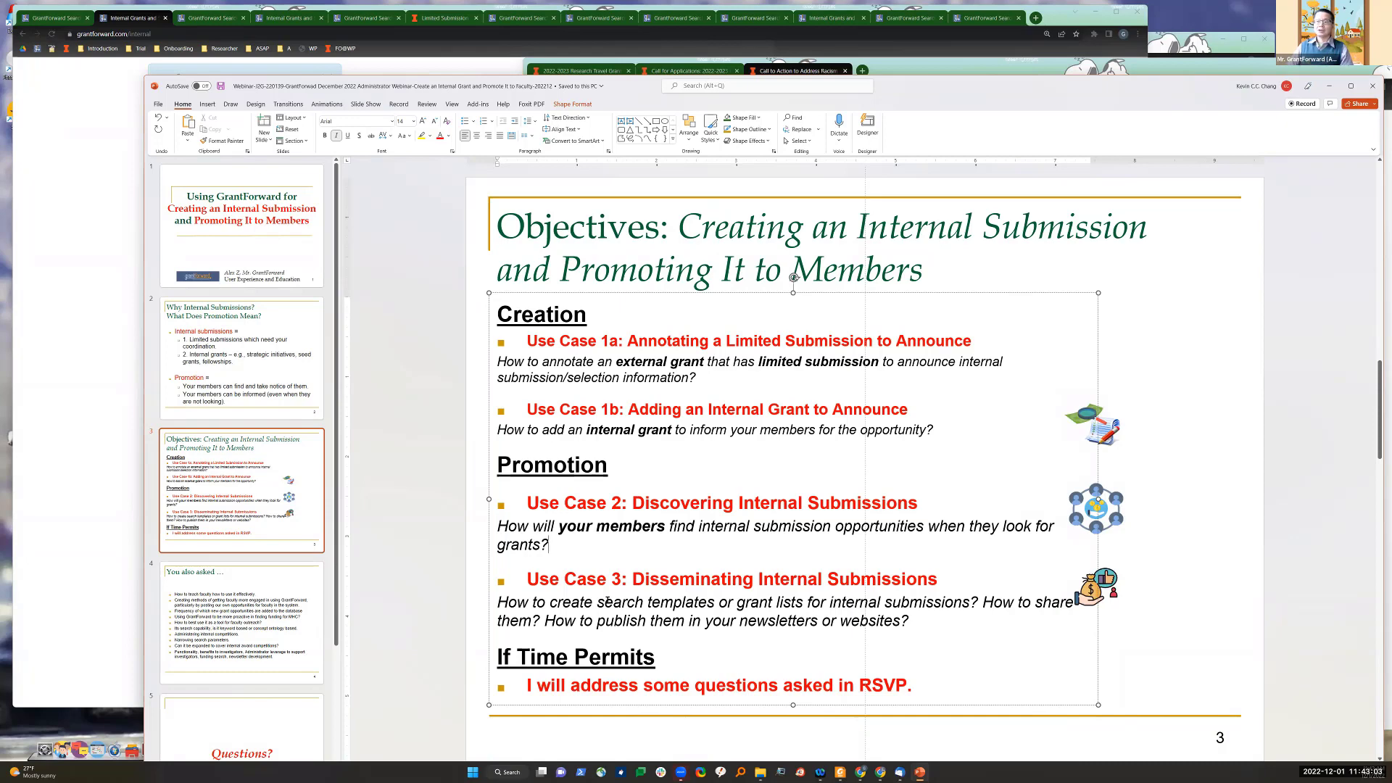
{"action": "key", "text": "Down"}
{"action": "left_click_drag", "start_coordinate": [535, 508], "coordinate": [721, 527]}
{"action": "left_click", "coordinate": [693, 571]}
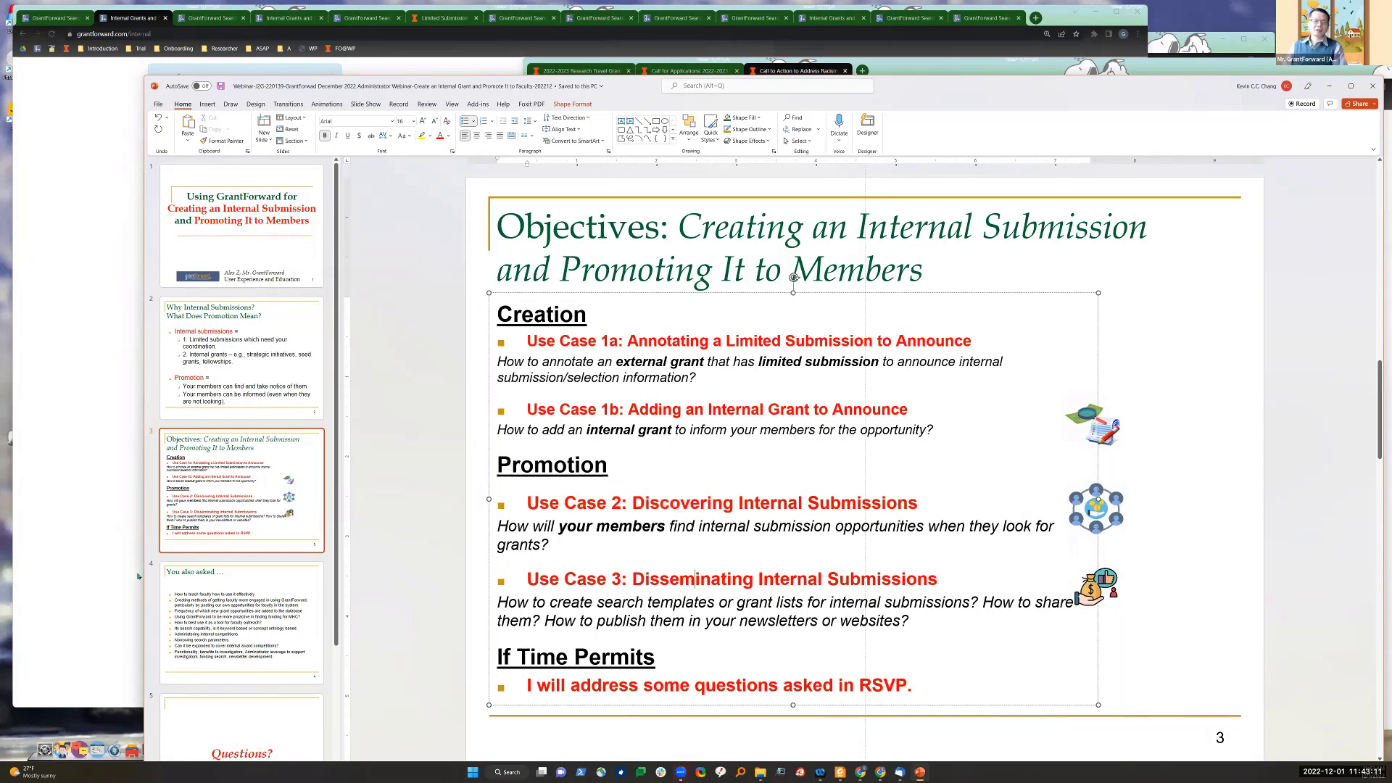
Step: Switch back to the GrantForward internal submissions list and select the full title of the "Limited Competition: Basic Instrumentation Grant (BIG) Program" entry
{"action": "left_click", "coordinate": [93, 557]}
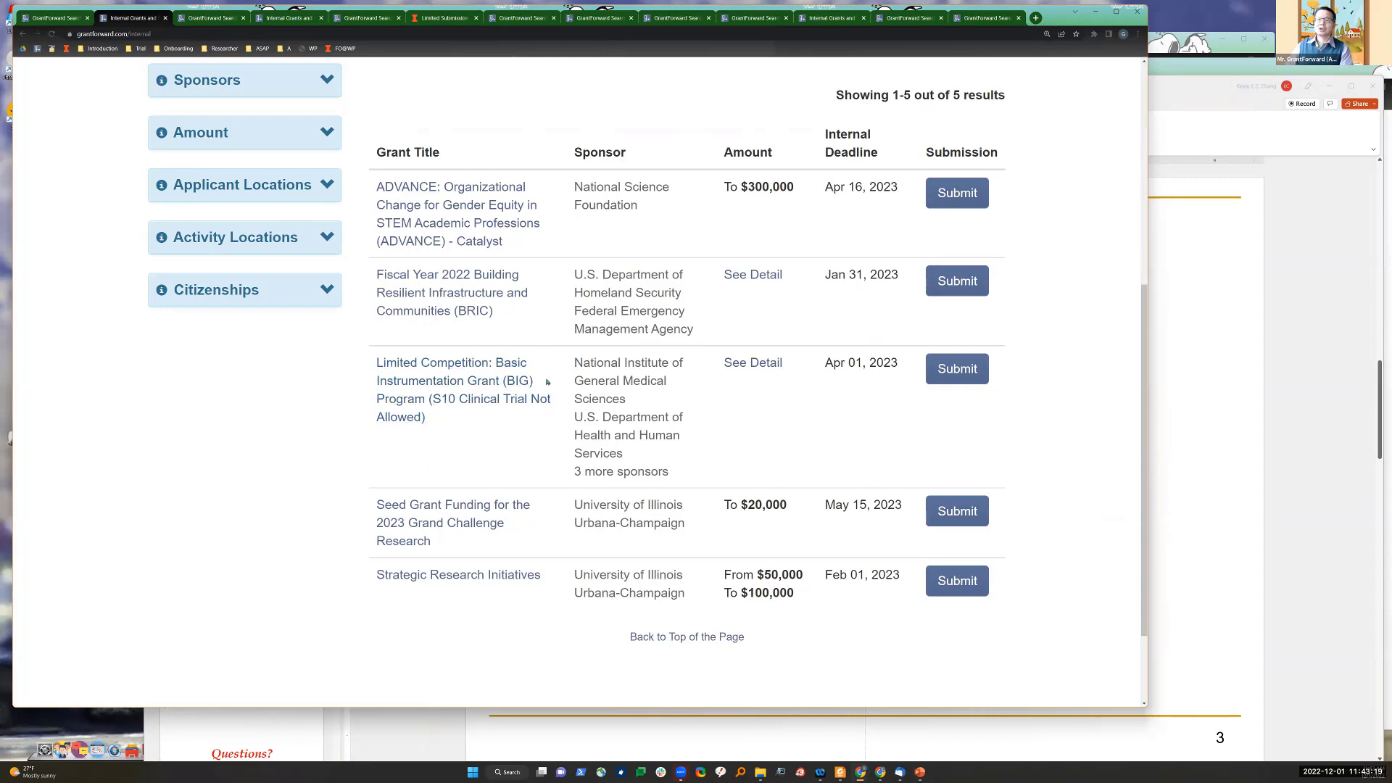
{"action": "left_click_drag", "start_coordinate": [543, 379], "coordinate": [497, 366]}
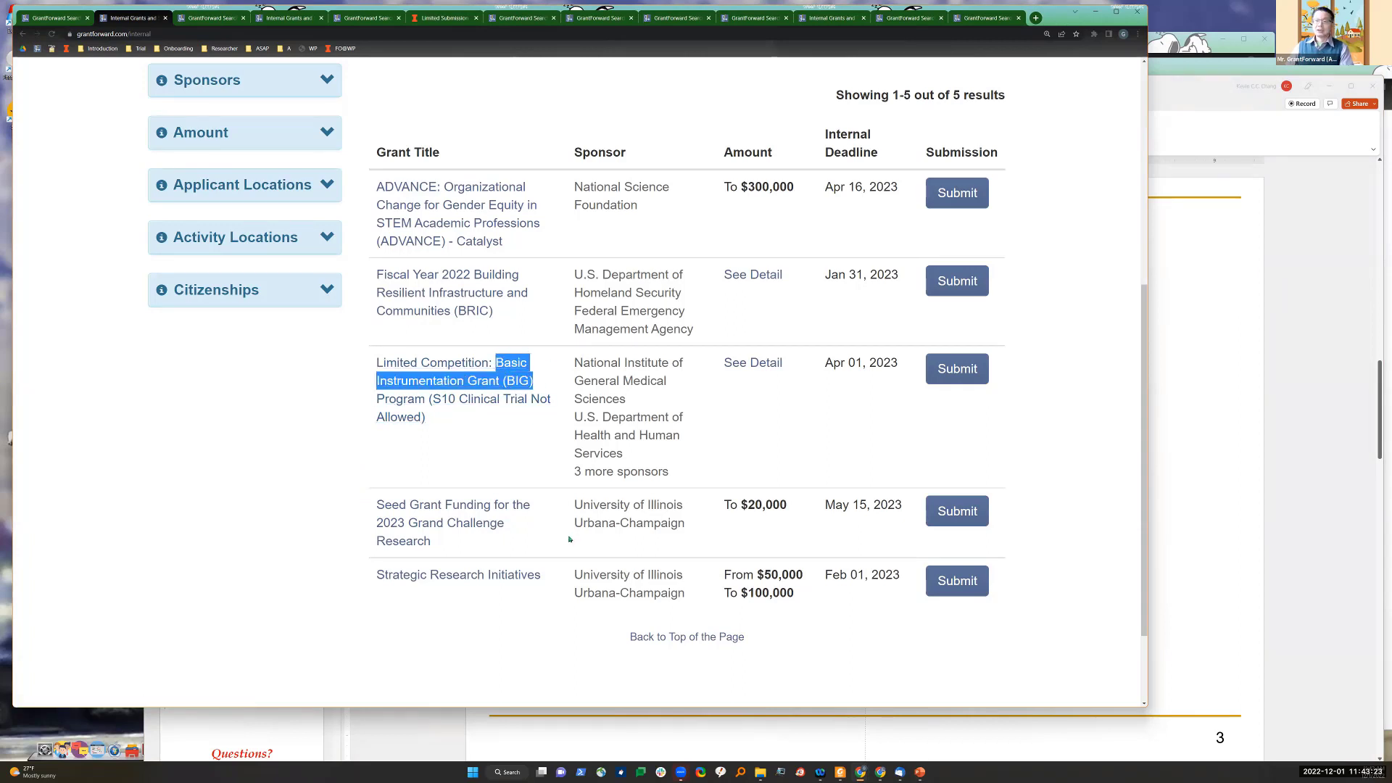
{"action": "left_click_drag", "start_coordinate": [427, 418], "coordinate": [374, 368]}
Step: Reset Grant Search to default and search all keywords for "Limited Competition: Basic Instrumentation Grant (BIG) Program (S10 Clinical Trial Not Allowed)"
{"action": "scroll", "coordinate": [376, 380], "scroll_direction": "up", "scroll_amount": 5}
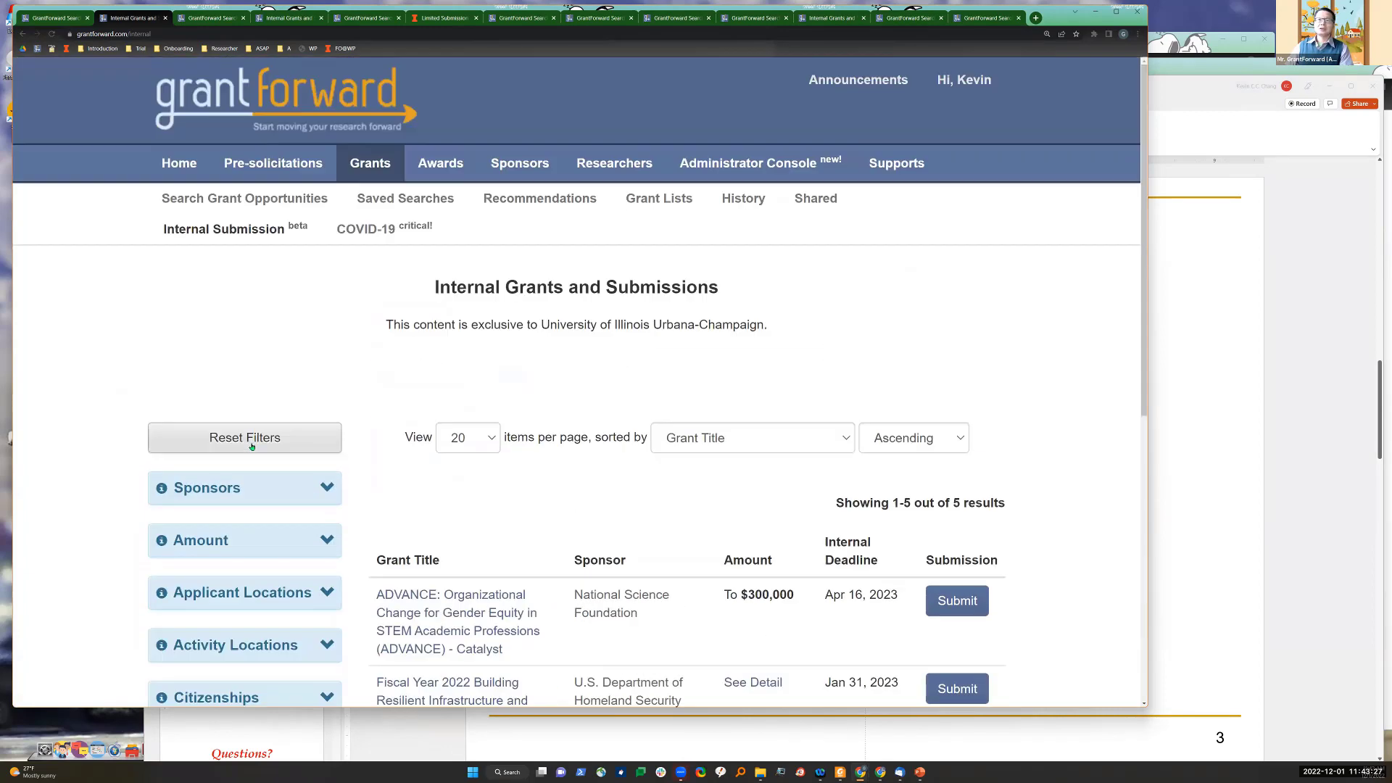
{"action": "left_click", "coordinate": [294, 201]}
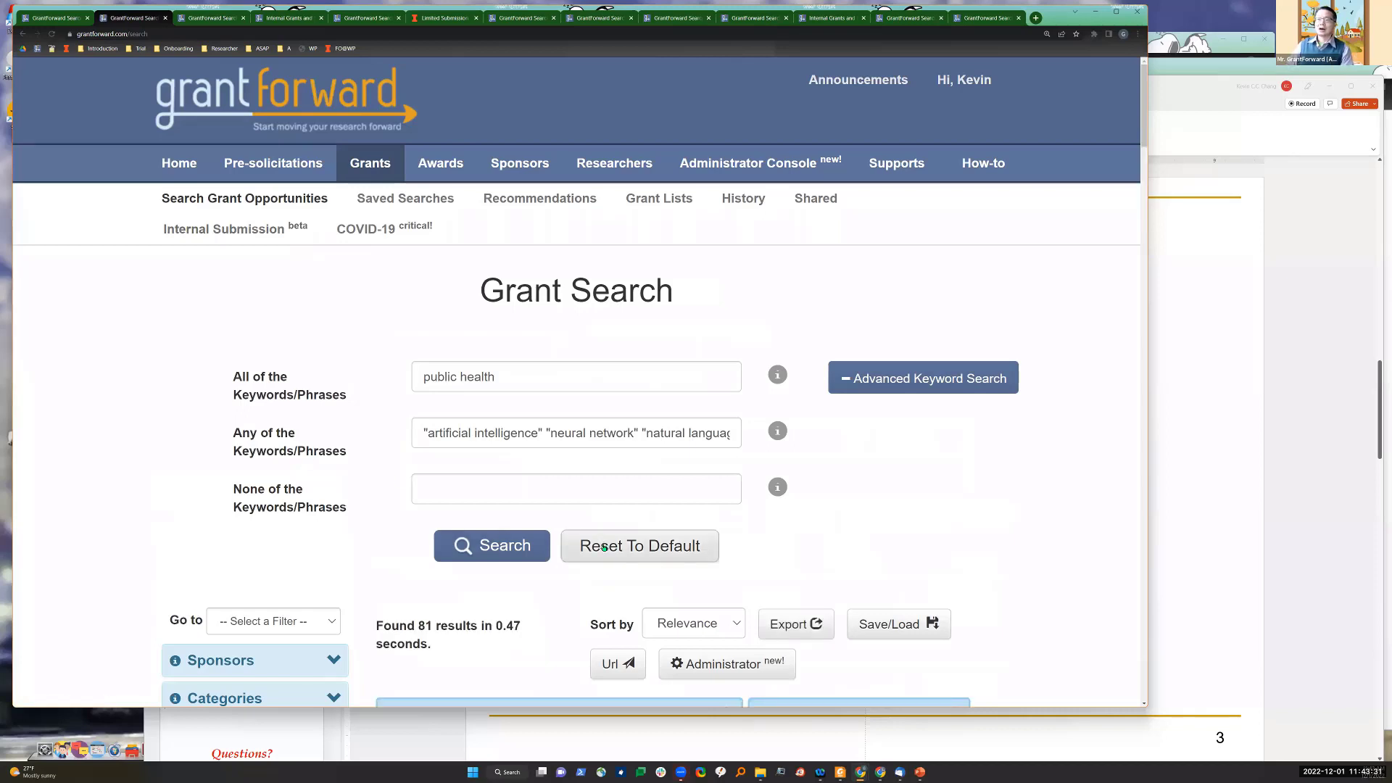
{"action": "left_click", "coordinate": [600, 550]}
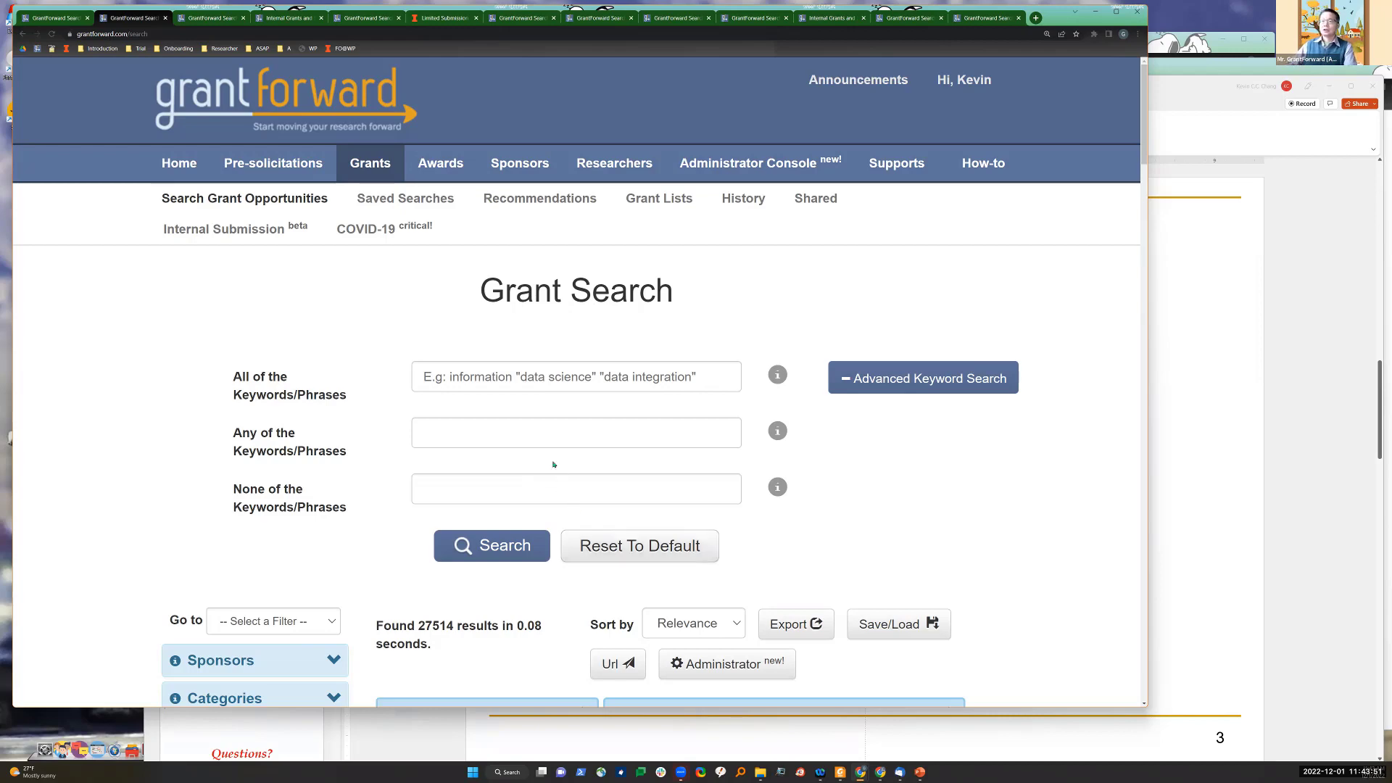
{"action": "left_click", "coordinate": [556, 377]}
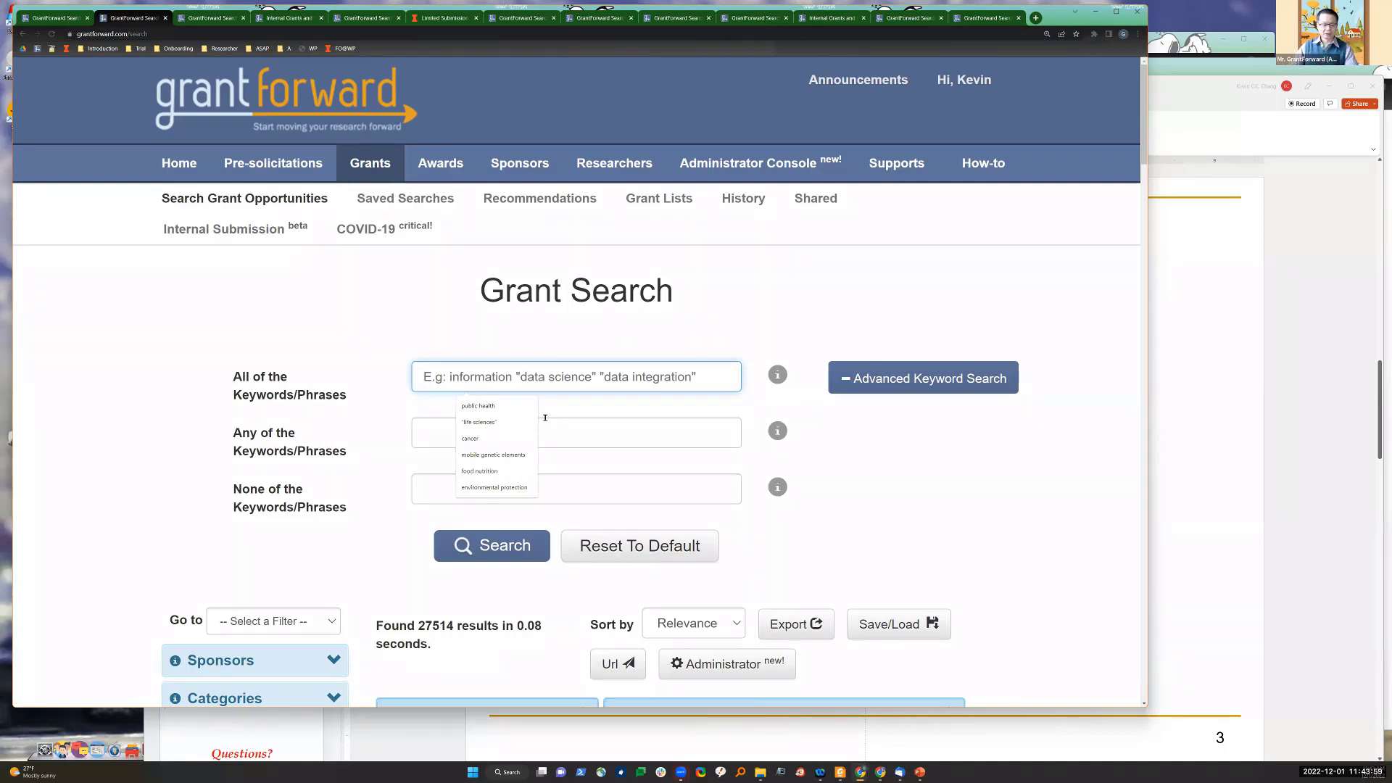
{"action": "type", "text": "Basic Instrumentation Grant (BIG) Program (S10 Clinical Trial Not Allowed)"}
{"action": "left_click", "coordinate": [497, 558]}
{"action": "scroll", "coordinate": [561, 422], "scroll_direction": "down", "scroll_amount": 5}
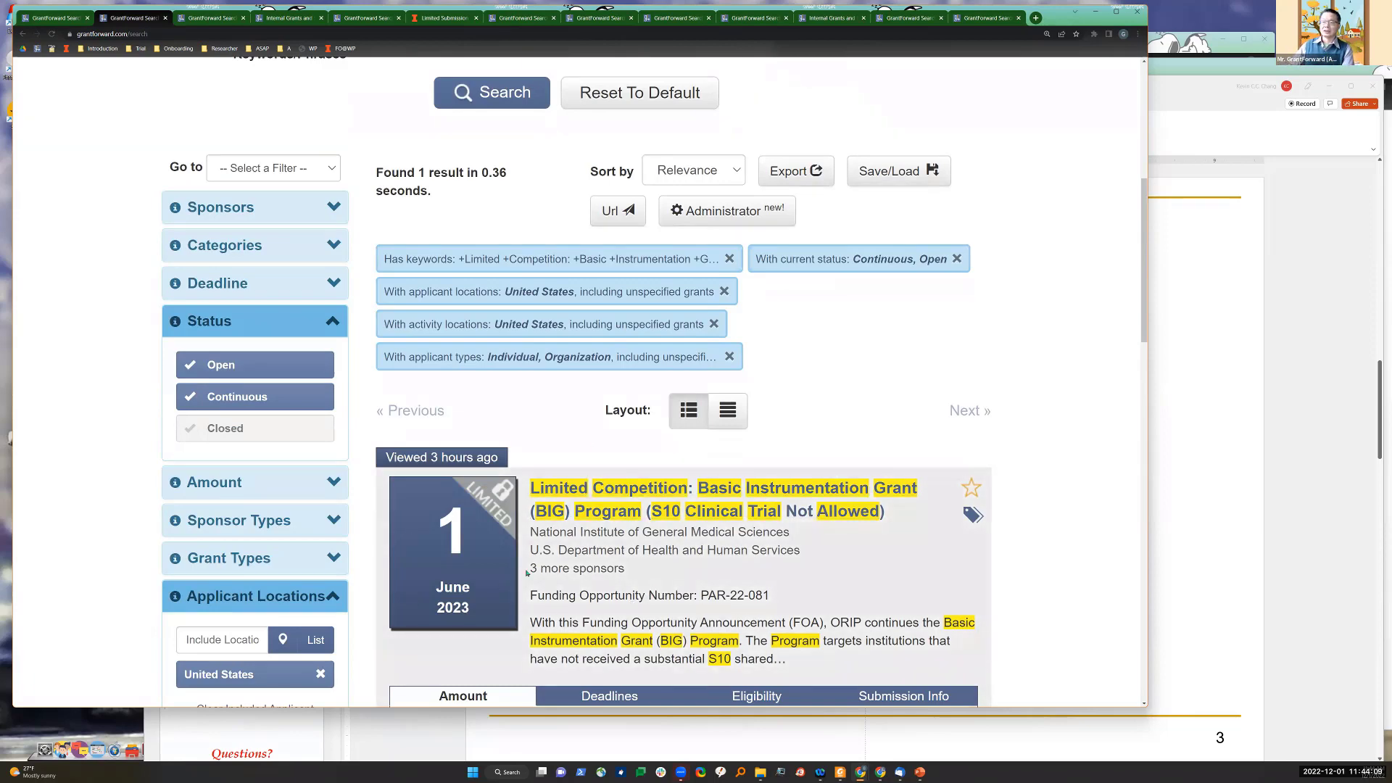
Step: Check the sponsor and amount information of the Basic Instrumentation Grant result and open its detail page
{"action": "left_click_drag", "start_coordinate": [802, 552], "coordinate": [625, 550]}
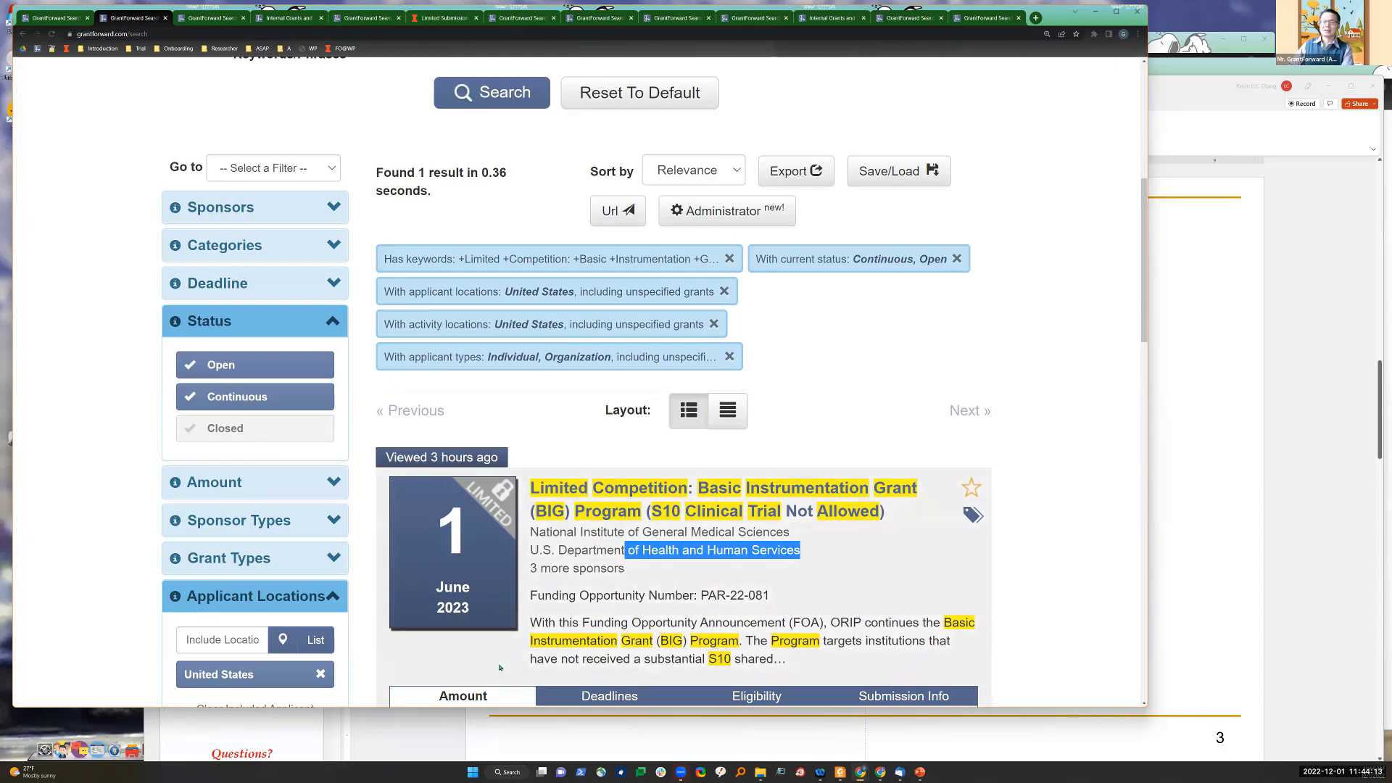
{"action": "left_click", "coordinate": [484, 696]}
{"action": "scroll", "coordinate": [484, 696], "scroll_direction": "down", "scroll_amount": 2}
{"action": "left_click", "coordinate": [705, 384]}
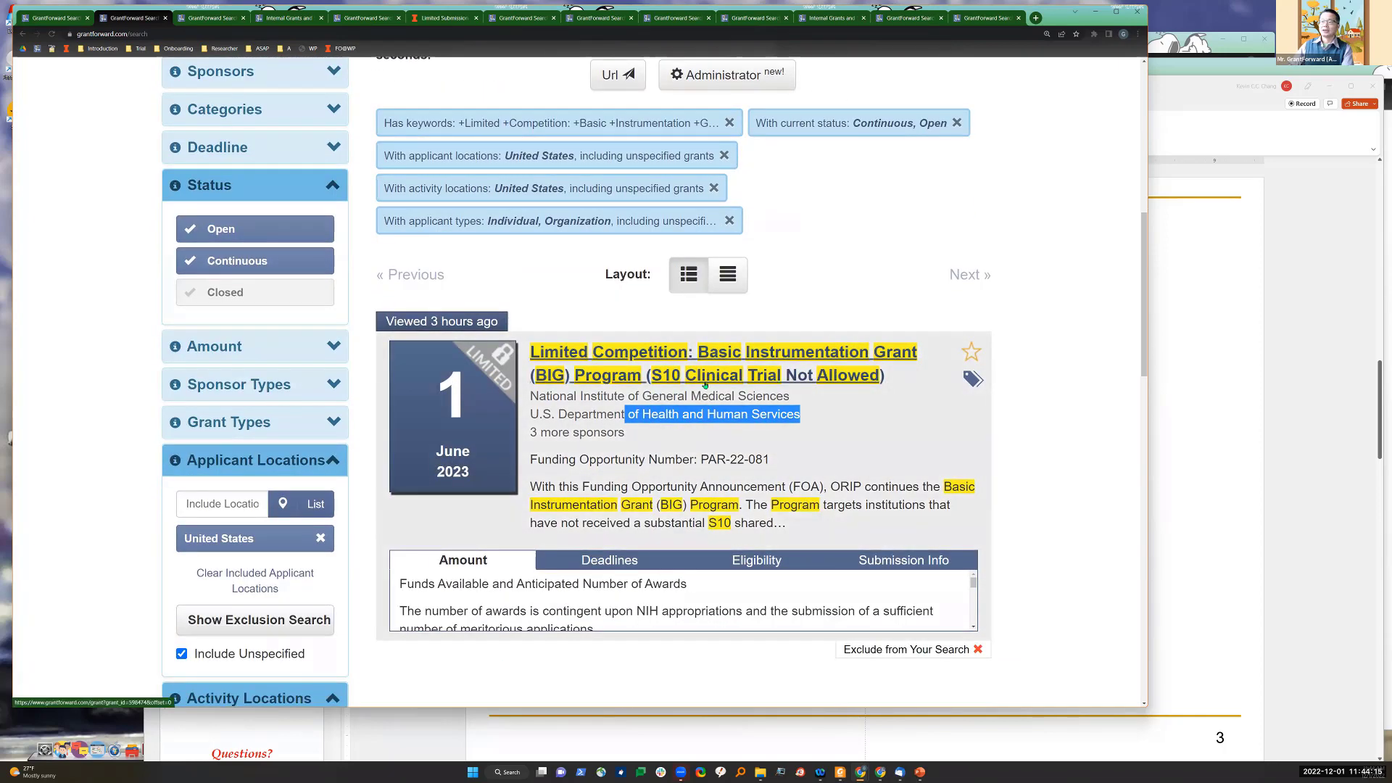
Step: Examine the University of Illinois Urbana-Champaign deadlines and submission info on the grant's detail page
{"action": "scroll", "coordinate": [479, 536], "scroll_direction": "down", "scroll_amount": 7}
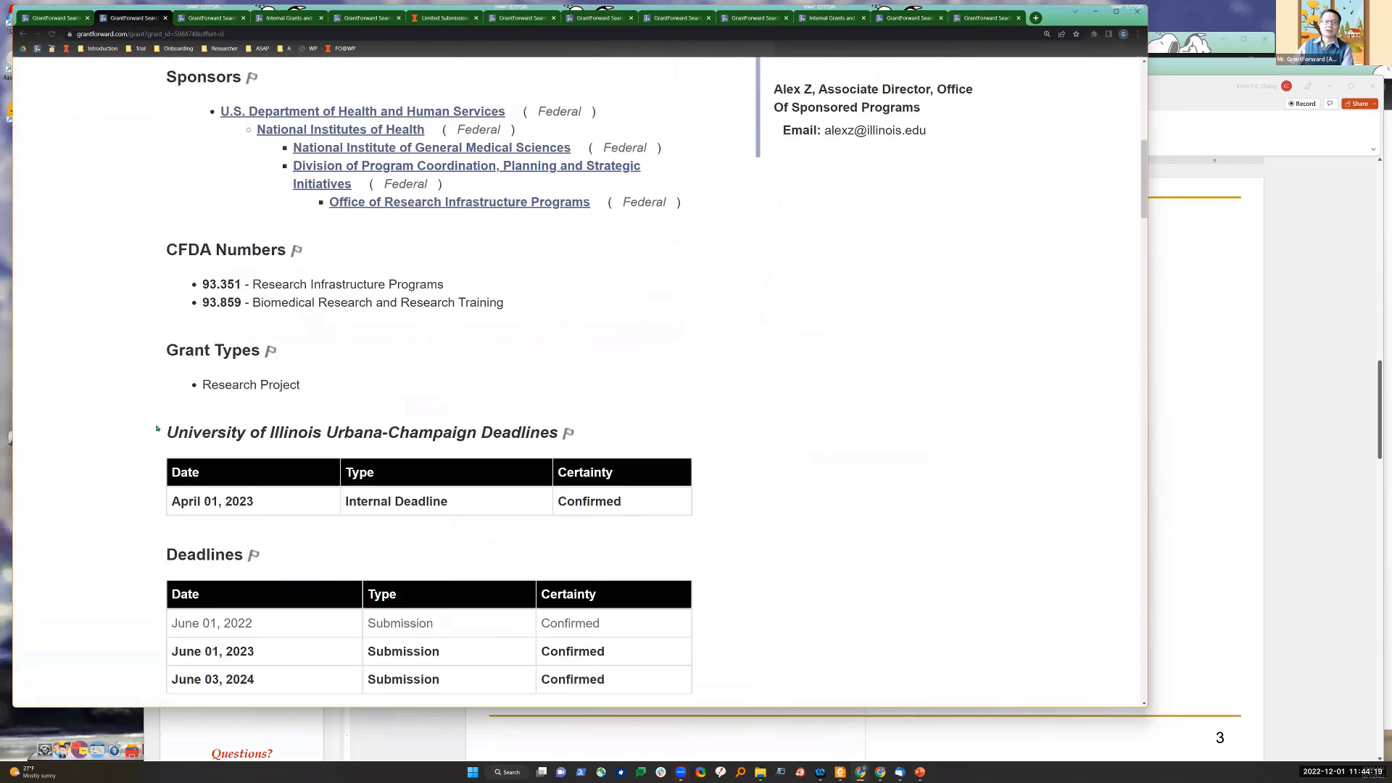
{"action": "left_click_drag", "start_coordinate": [214, 442], "coordinate": [569, 446]}
{"action": "scroll", "coordinate": [351, 403], "scroll_direction": "down", "scroll_amount": 10}
{"action": "scroll", "coordinate": [289, 438], "scroll_direction": "down", "scroll_amount": 5}
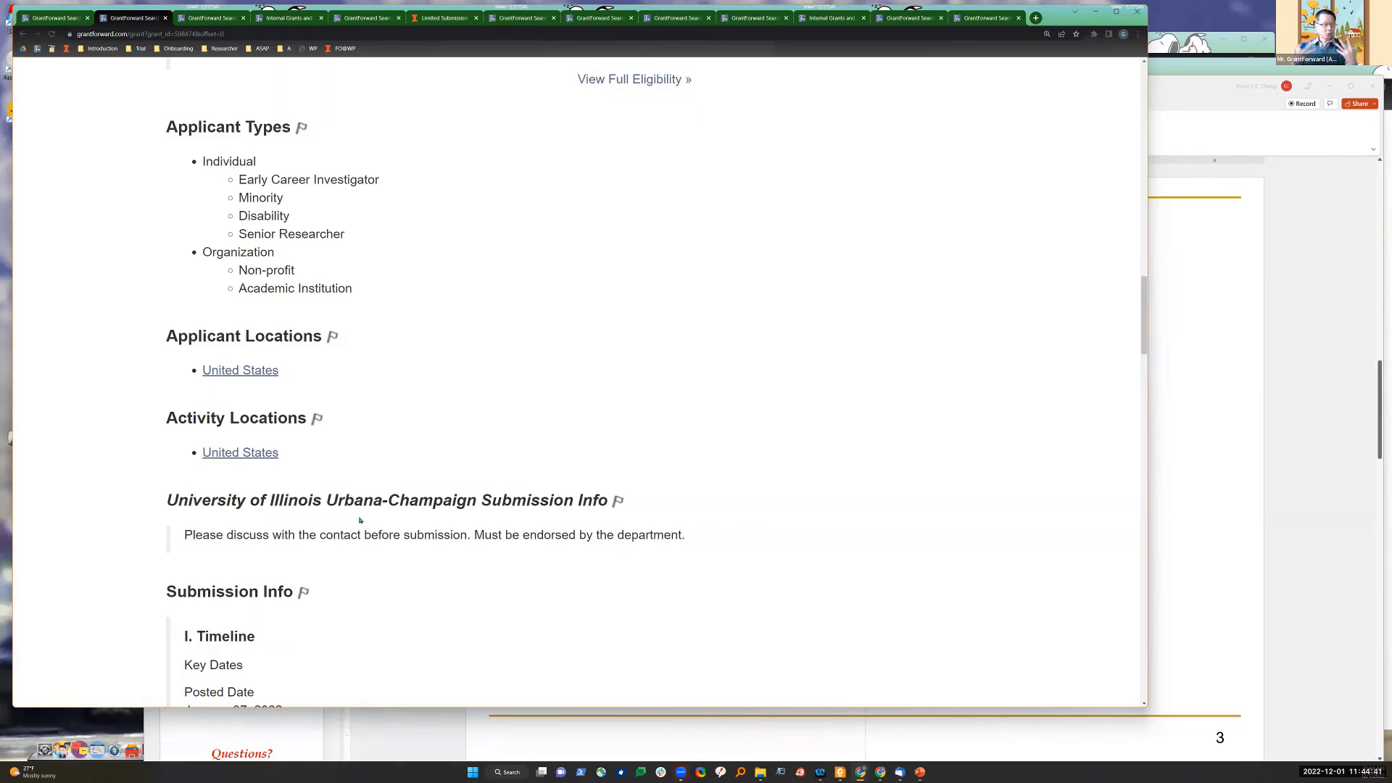
{"action": "scroll", "coordinate": [360, 519], "scroll_direction": "up", "scroll_amount": 15}
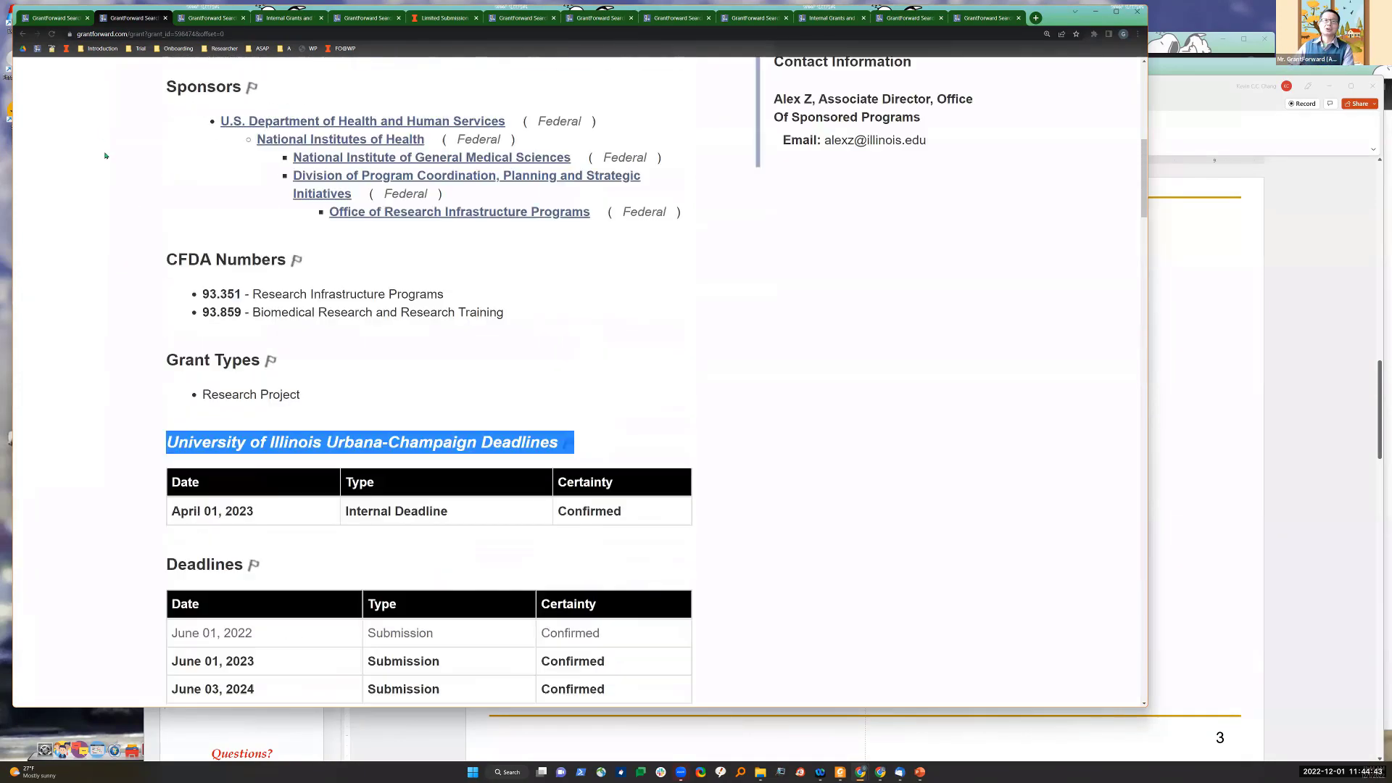
Step: Go to the Grant Search page holding the "public health" query, expand its Sponsors filter and reset the search to default
{"action": "key", "text": "ctrl+Page_Up"}
{"action": "scroll", "coordinate": [286, 353], "scroll_direction": "up", "scroll_amount": 10}
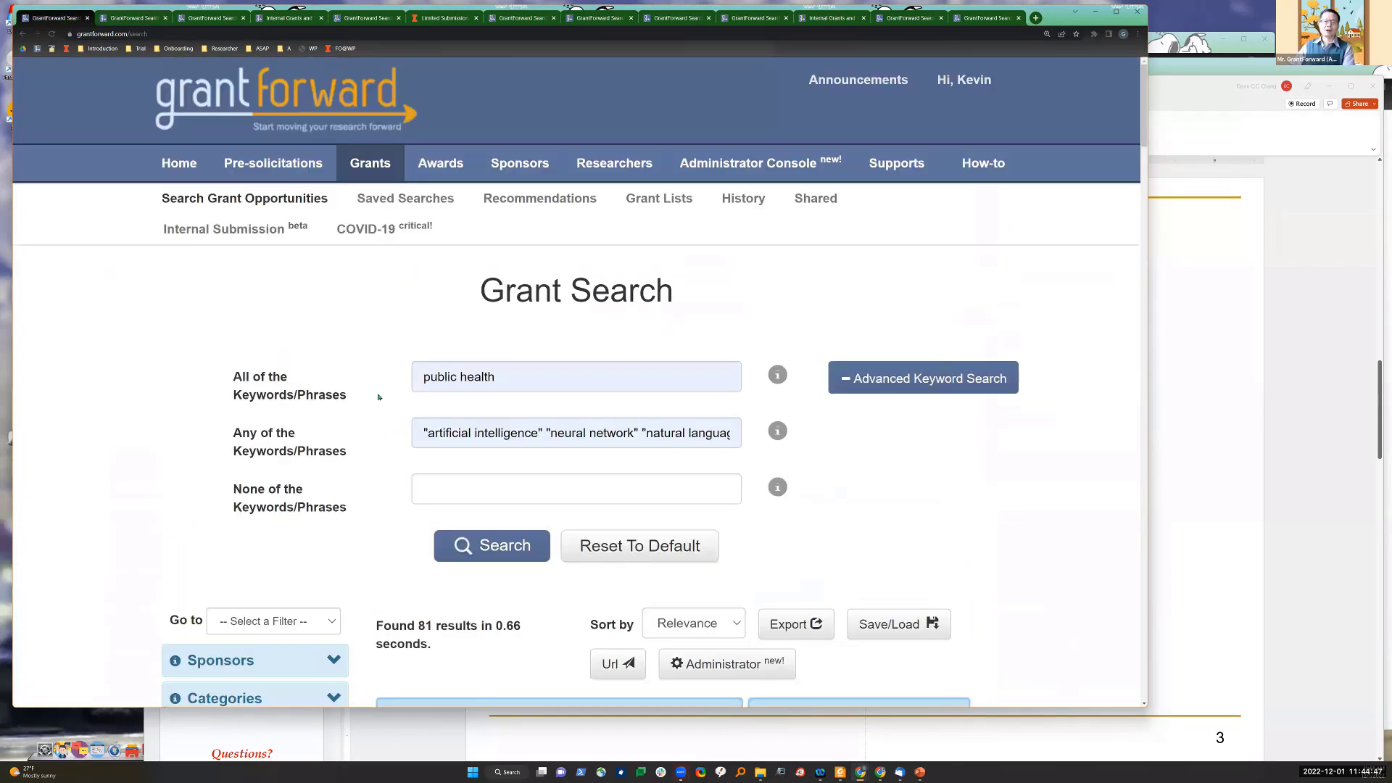
{"action": "scroll", "coordinate": [377, 396], "scroll_direction": "down", "scroll_amount": 2}
{"action": "left_click", "coordinate": [258, 528]}
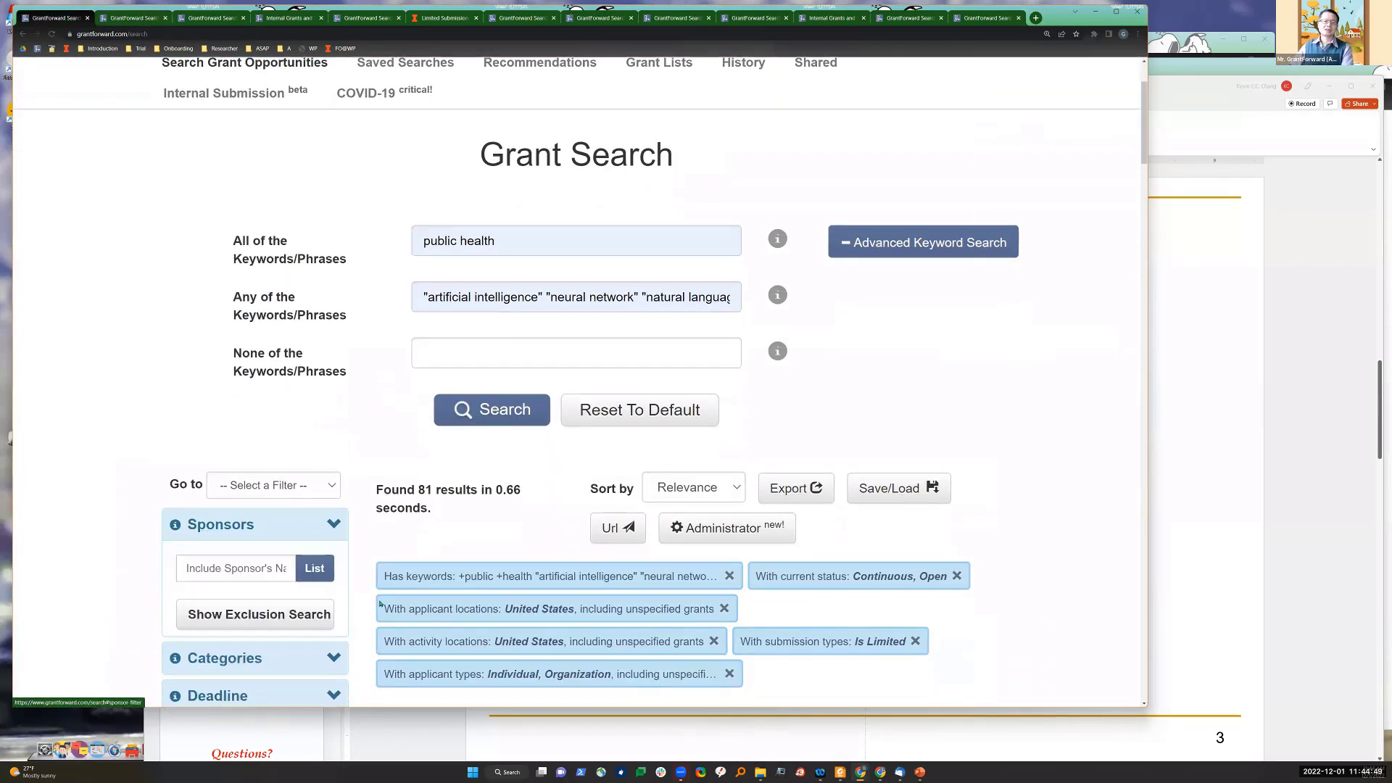
{"action": "left_click", "coordinate": [237, 568]}
{"action": "left_click", "coordinate": [601, 415]}
Step: Filter the grant search by the sponsor University of Illinois Urbana-Champaign
{"action": "left_click", "coordinate": [242, 567]}
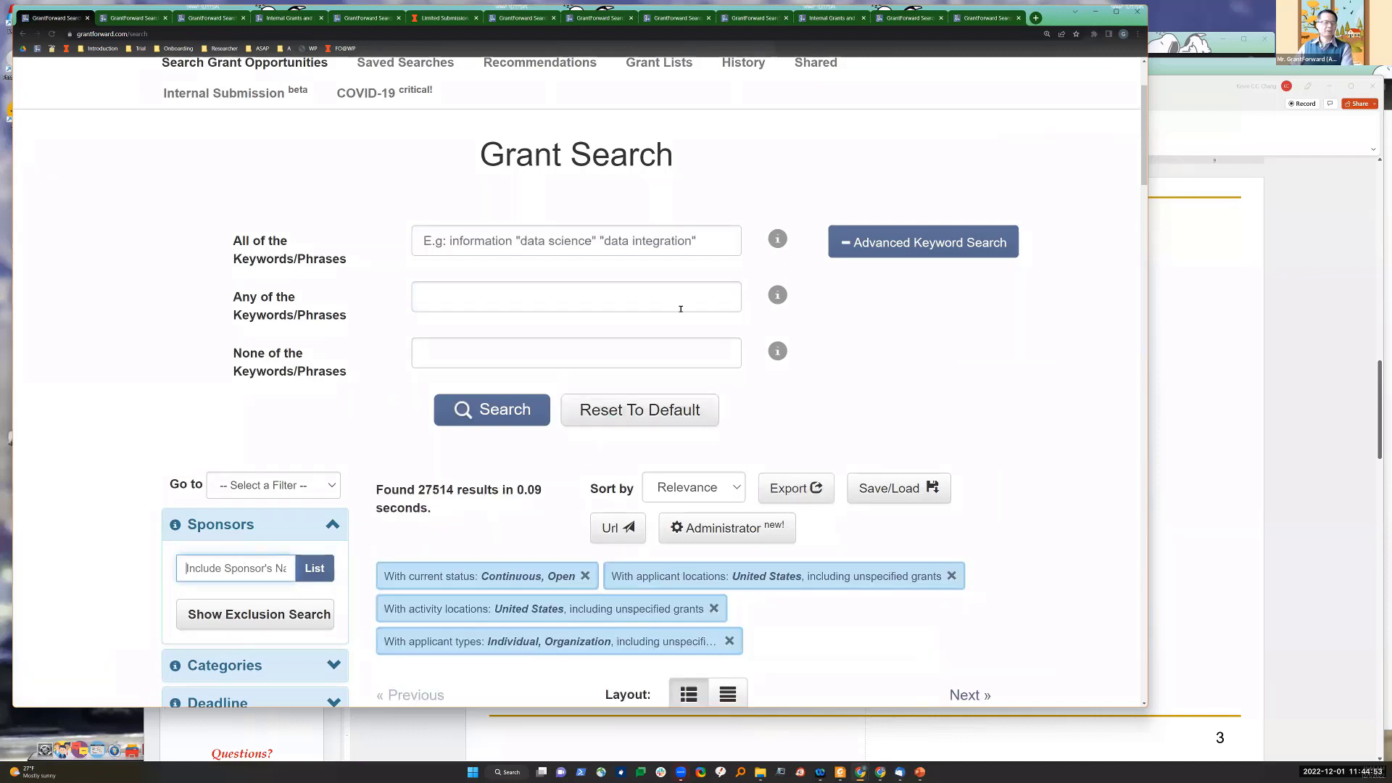
{"action": "type", "text": "uni"}
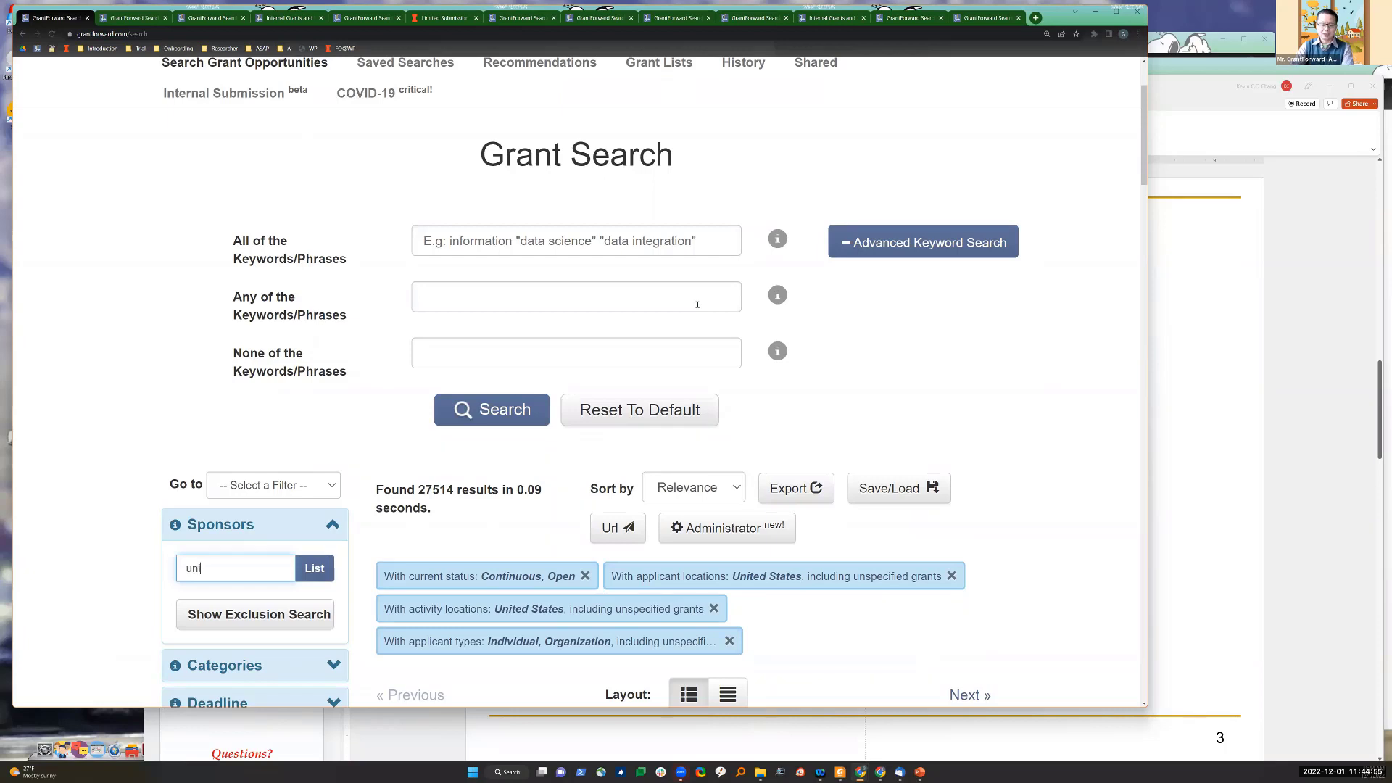
{"action": "type", "text": "vers"}
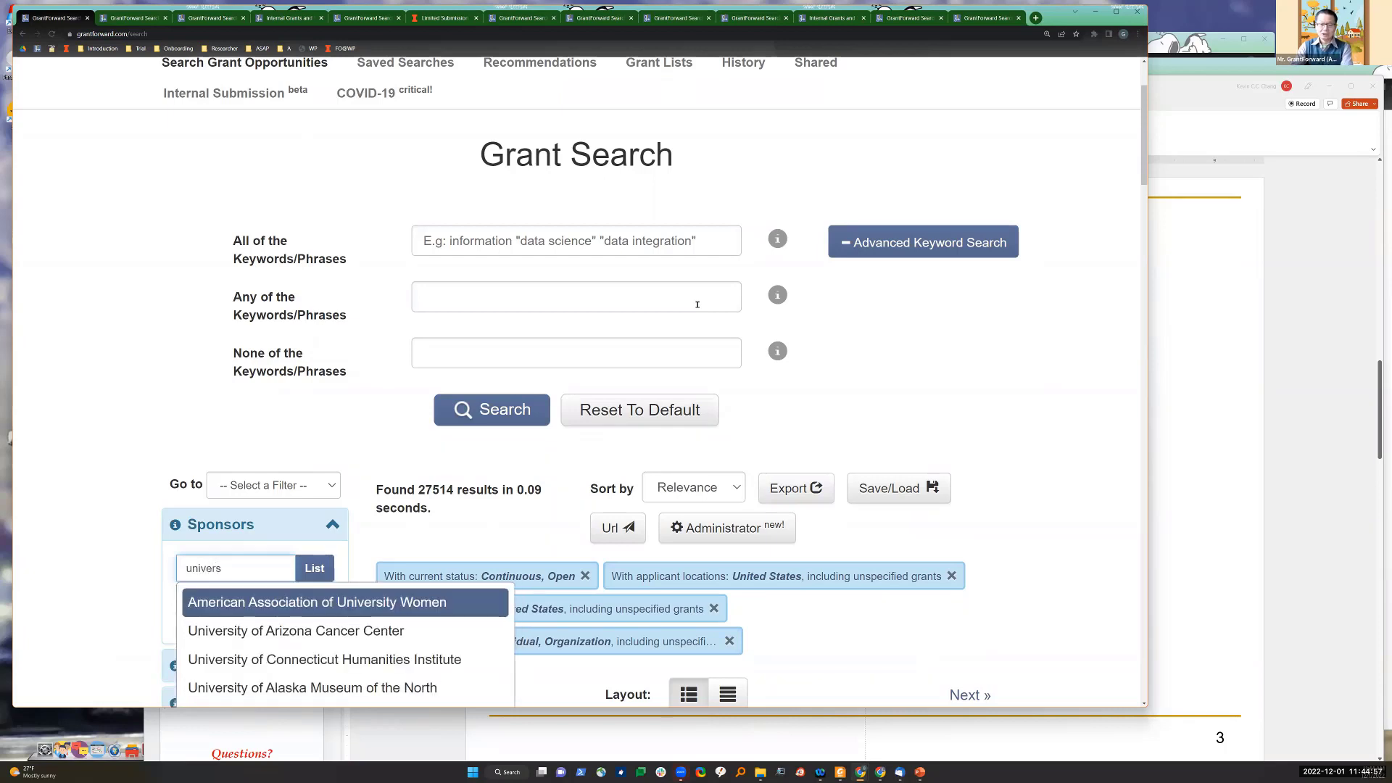
{"action": "type", "text": "ity of illinois"}
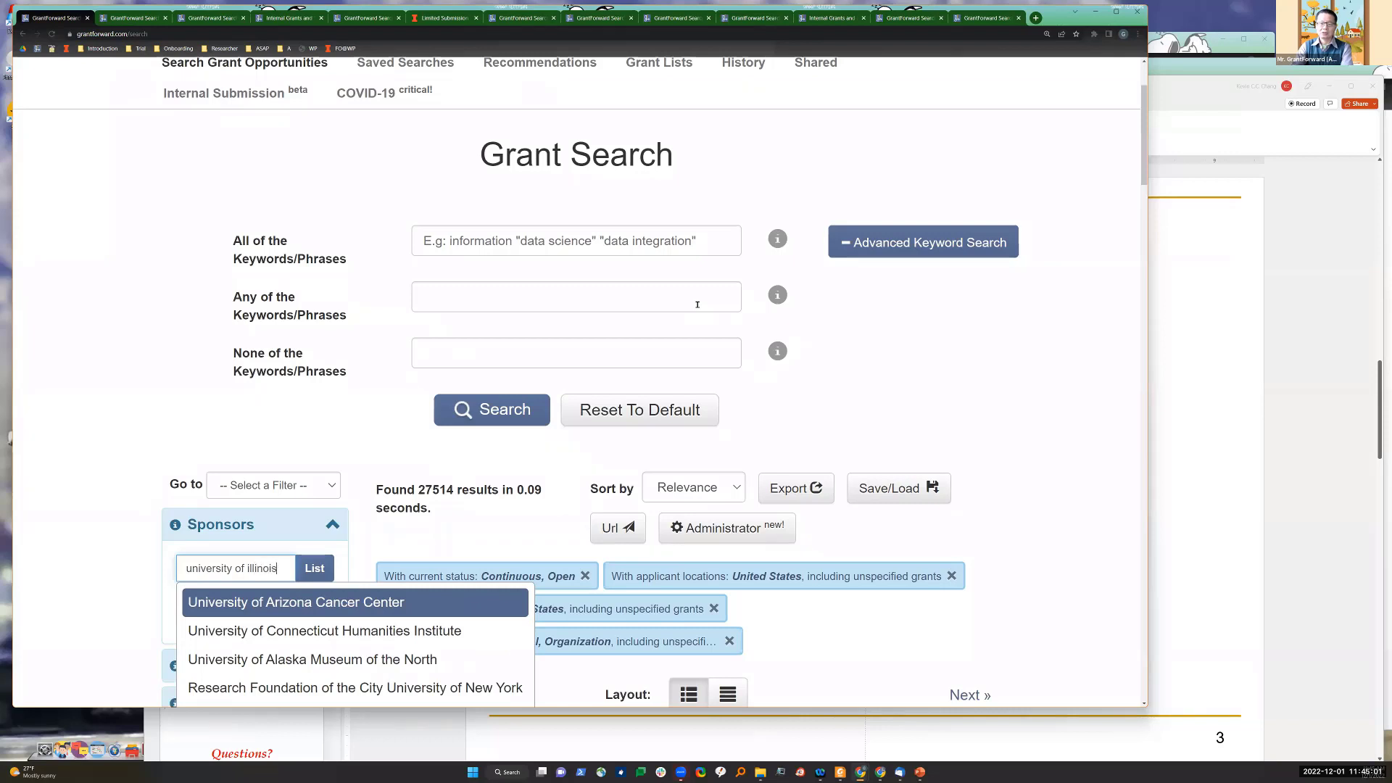
{"action": "type", "text": " urbana"}
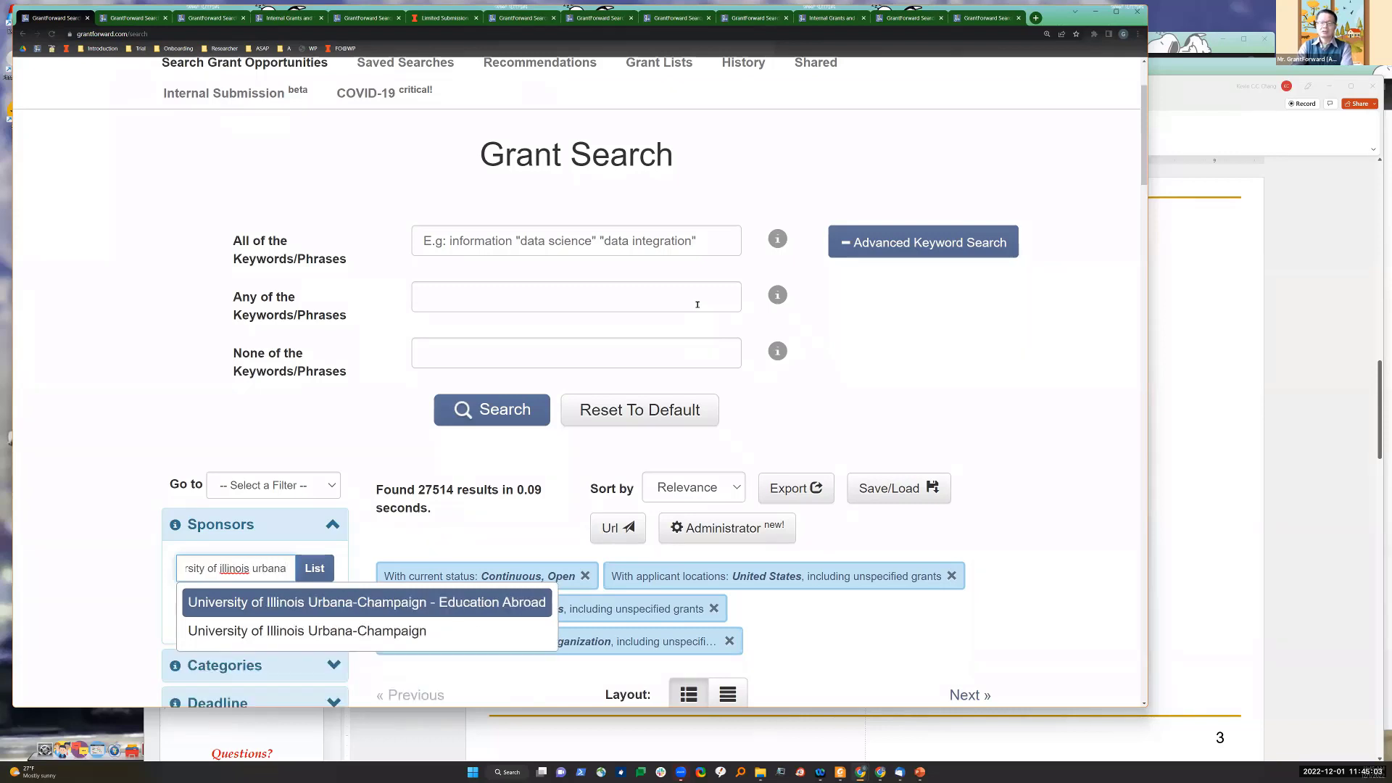
{"action": "key", "text": "Down"}
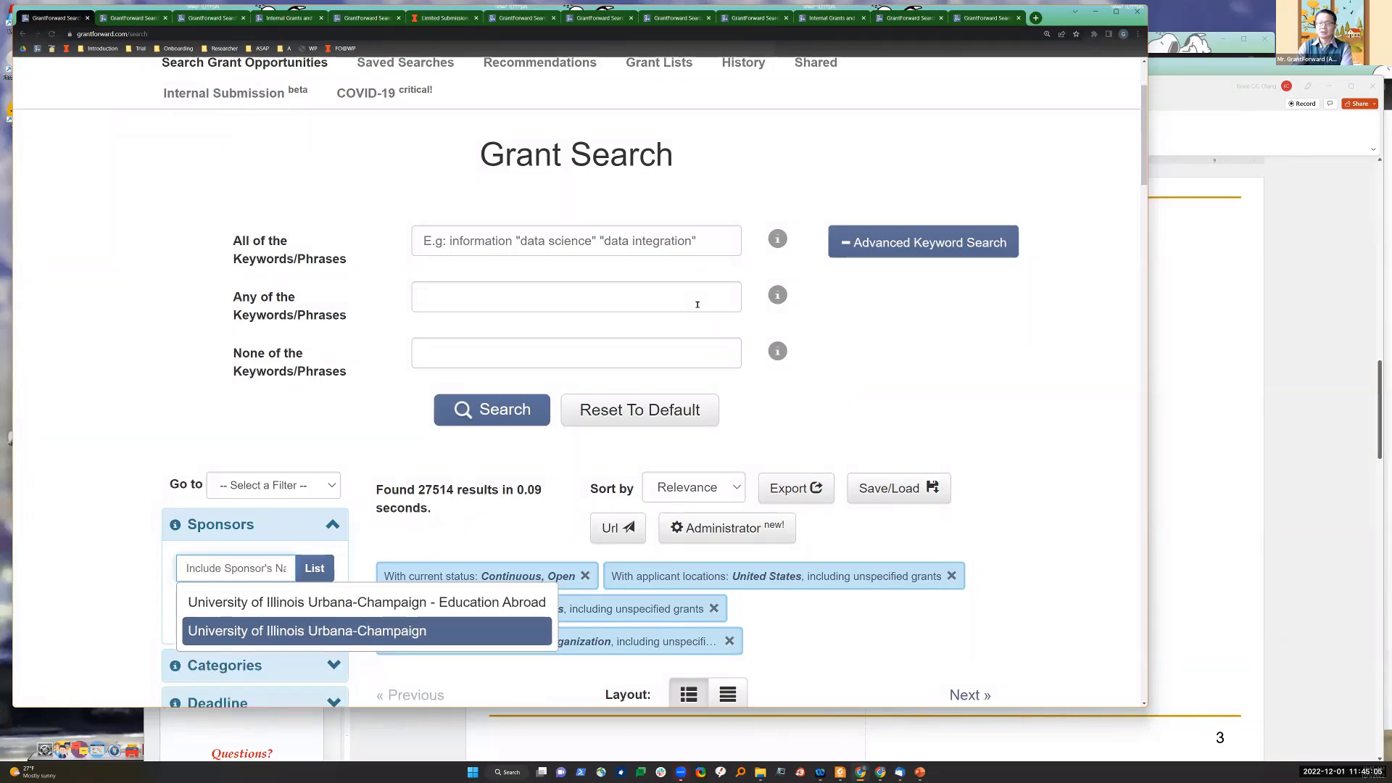
{"action": "key", "text": "Return"}
Step: Review the sponsor-filtered results, checking the sponsor of Strategic Research Initiatives and of Seed Grant Funding for the 2023 Grand Challenge Research
{"action": "scroll", "coordinate": [590, 305], "scroll_direction": "down", "scroll_amount": 7}
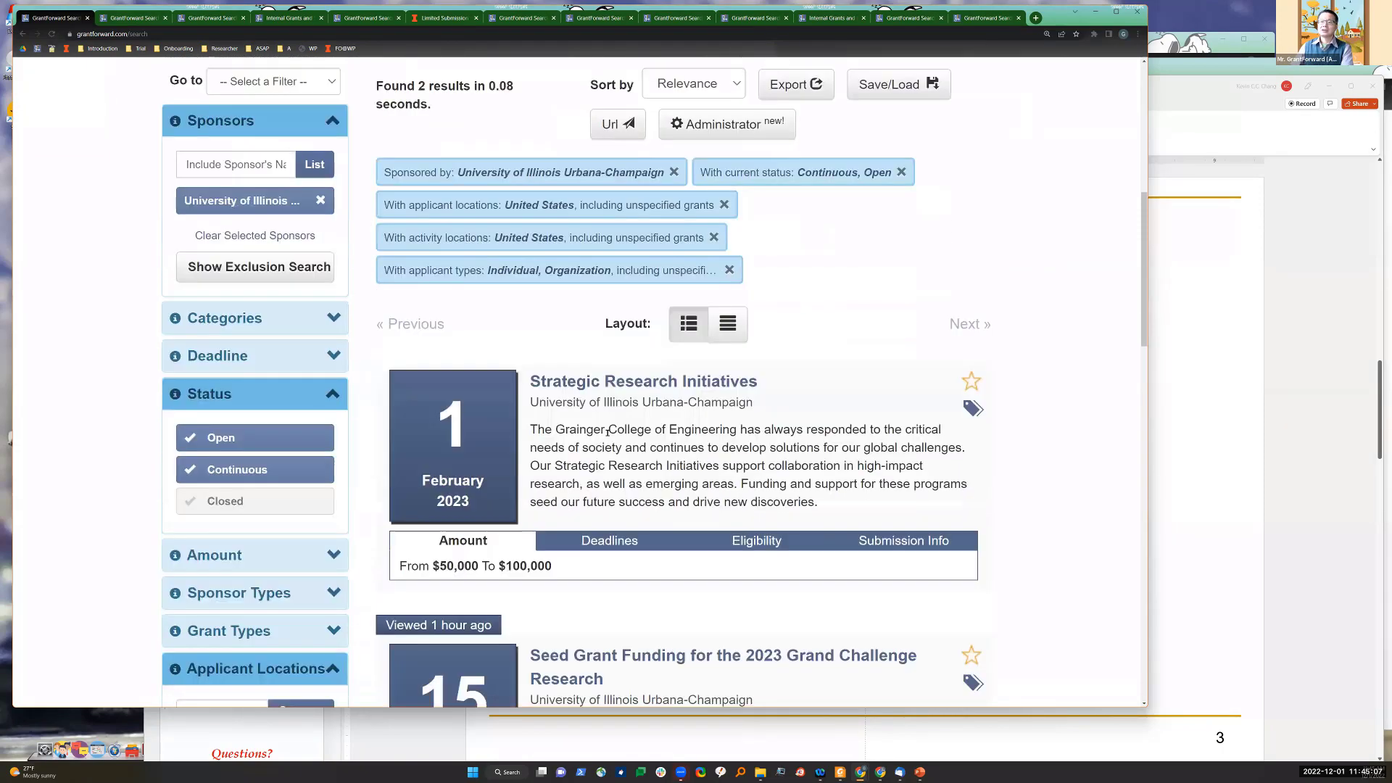
{"action": "scroll", "coordinate": [643, 460], "scroll_direction": "down", "scroll_amount": 2}
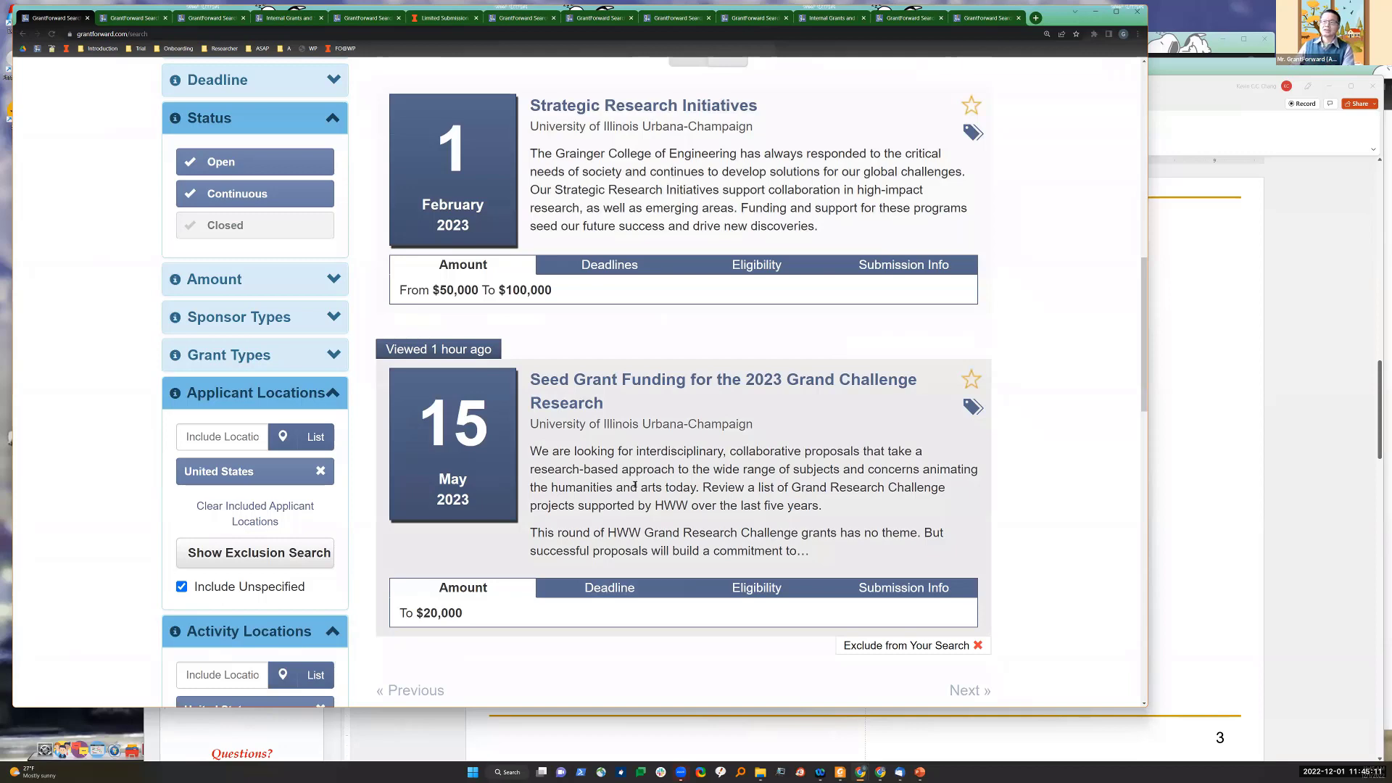
{"action": "scroll", "coordinate": [767, 181], "scroll_direction": "up", "scroll_amount": 1}
{"action": "left_click_drag", "start_coordinate": [767, 179], "coordinate": [528, 174]}
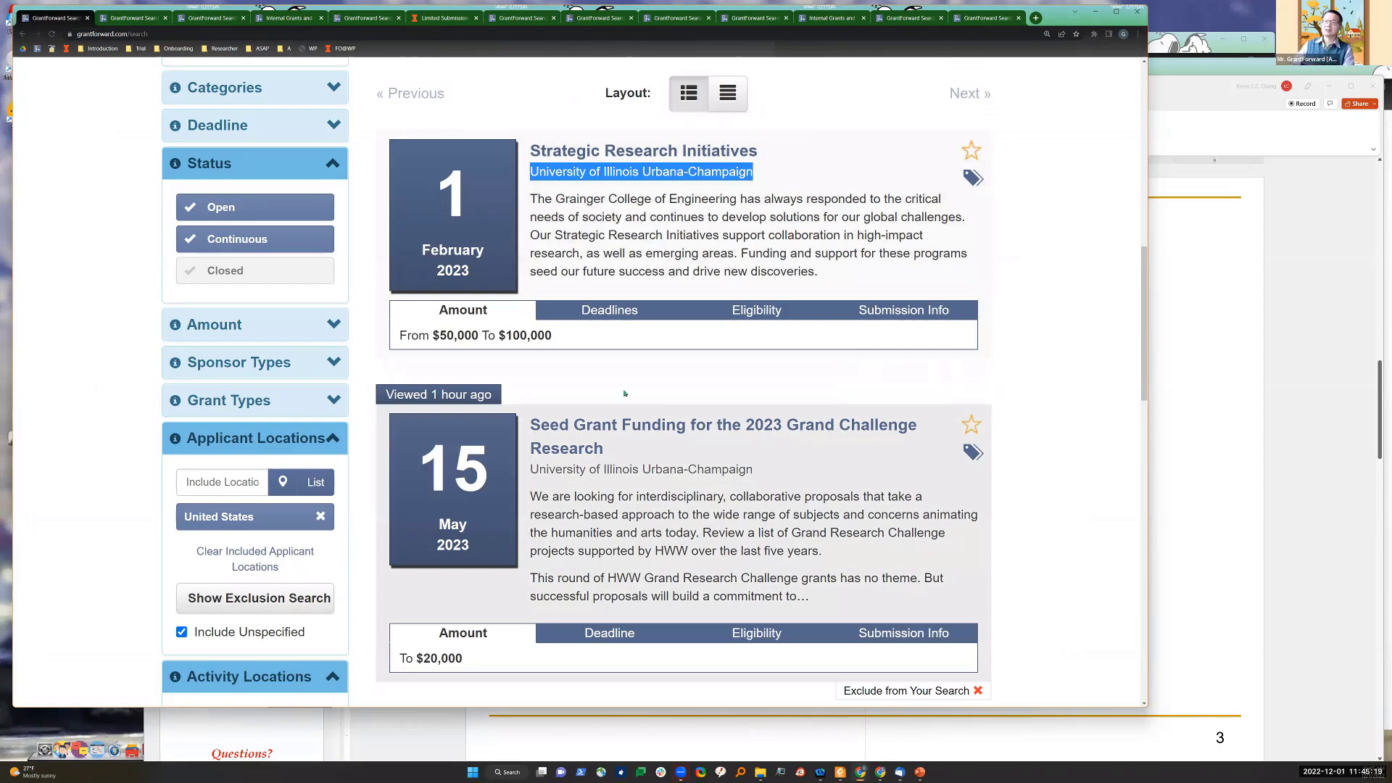
{"action": "left_click", "coordinate": [538, 161]}
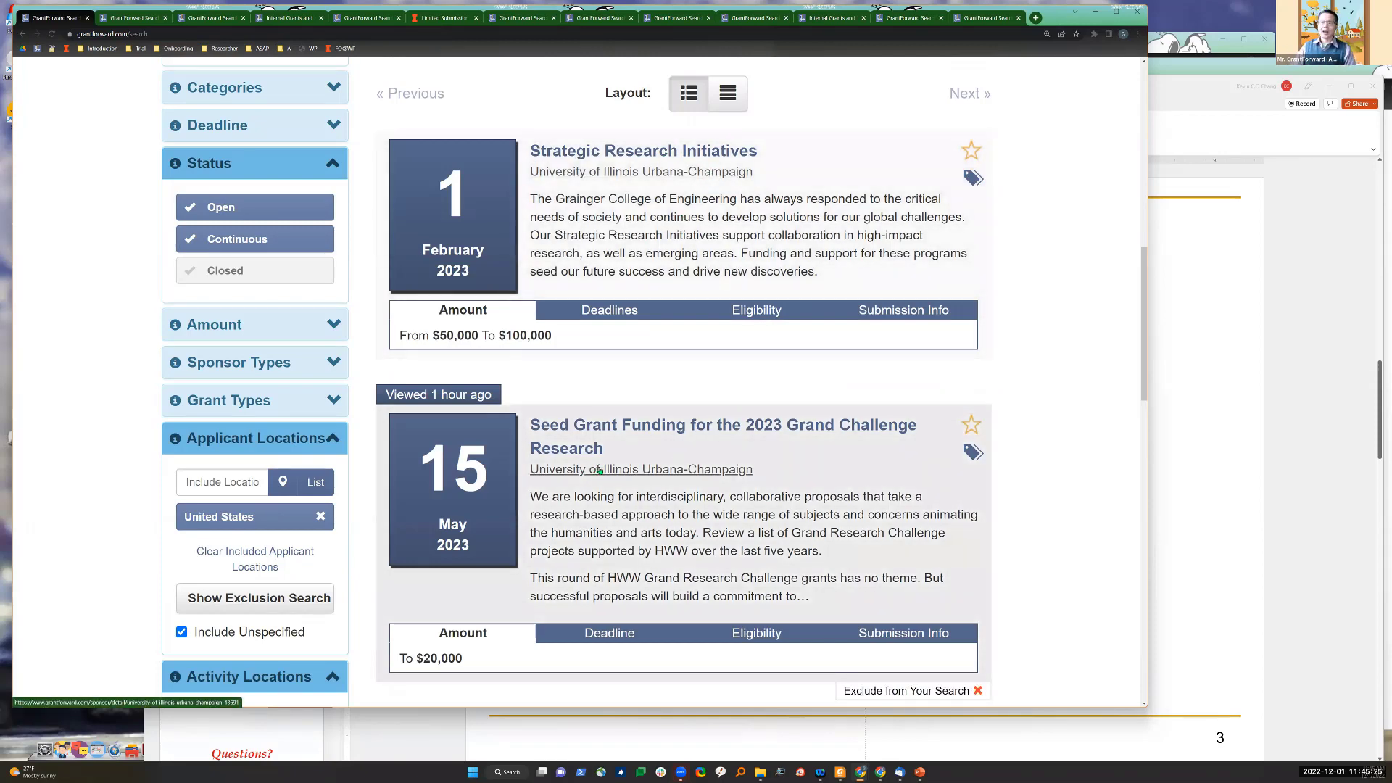
{"action": "left_click_drag", "start_coordinate": [758, 471], "coordinate": [528, 475]}
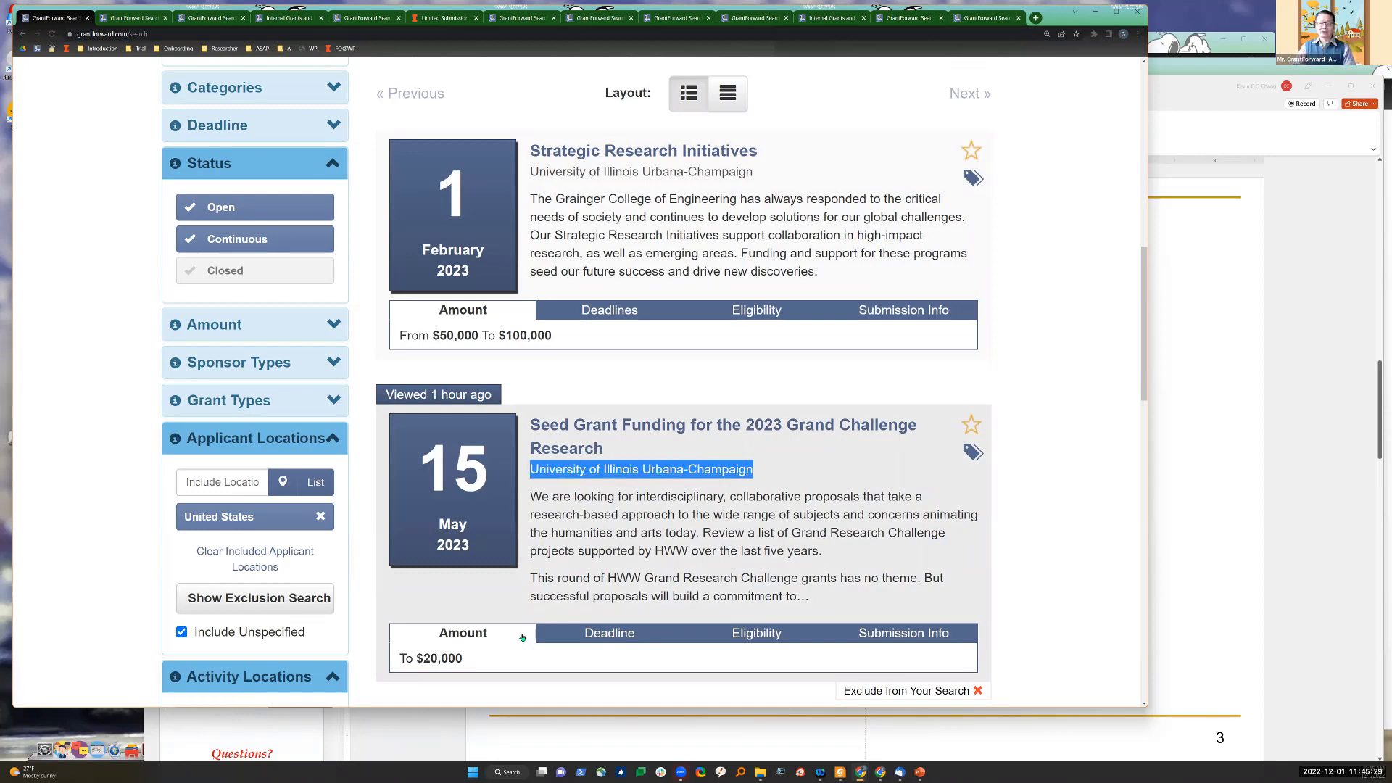
{"action": "left_click", "coordinate": [653, 469]}
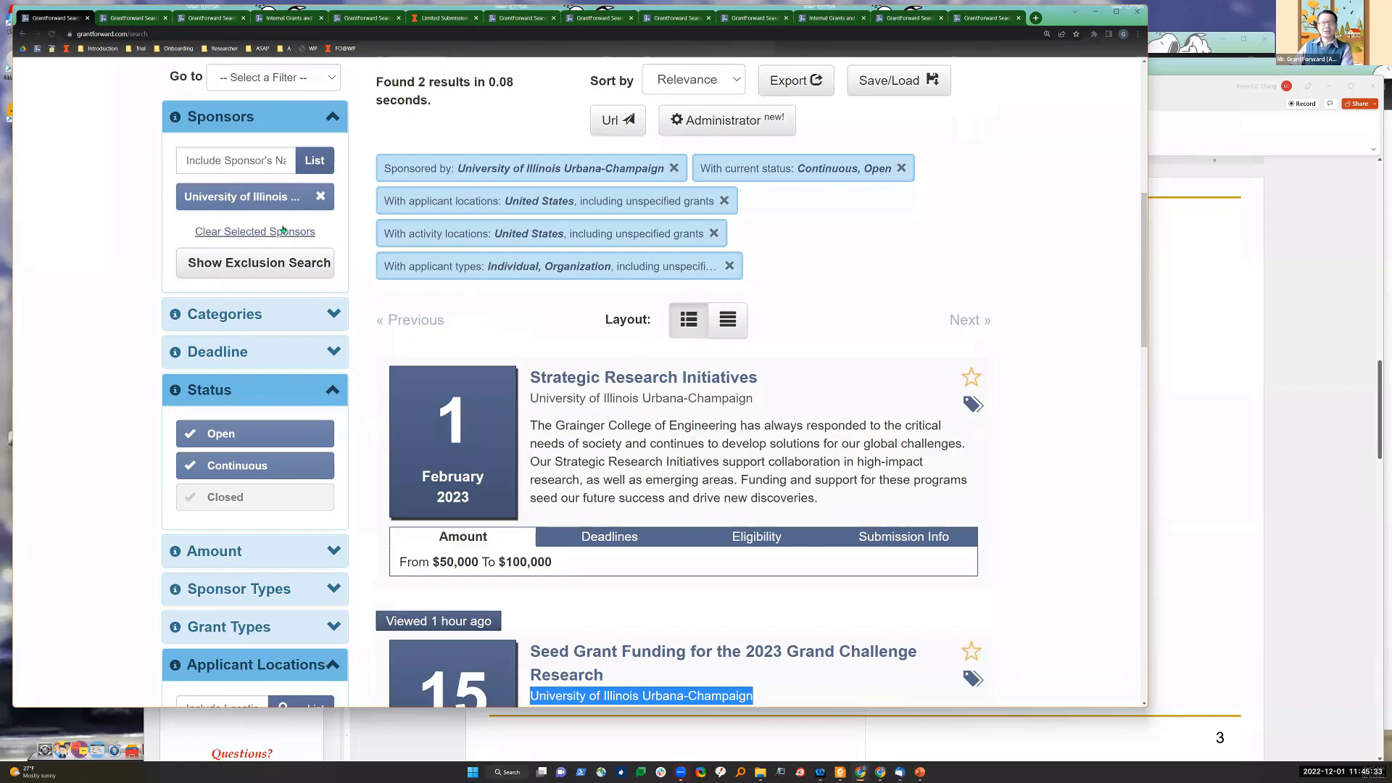
Step: Remove the University of Illinois Urbana-Champaign sponsor from the grant search filters
{"action": "left_click", "coordinate": [320, 197]}
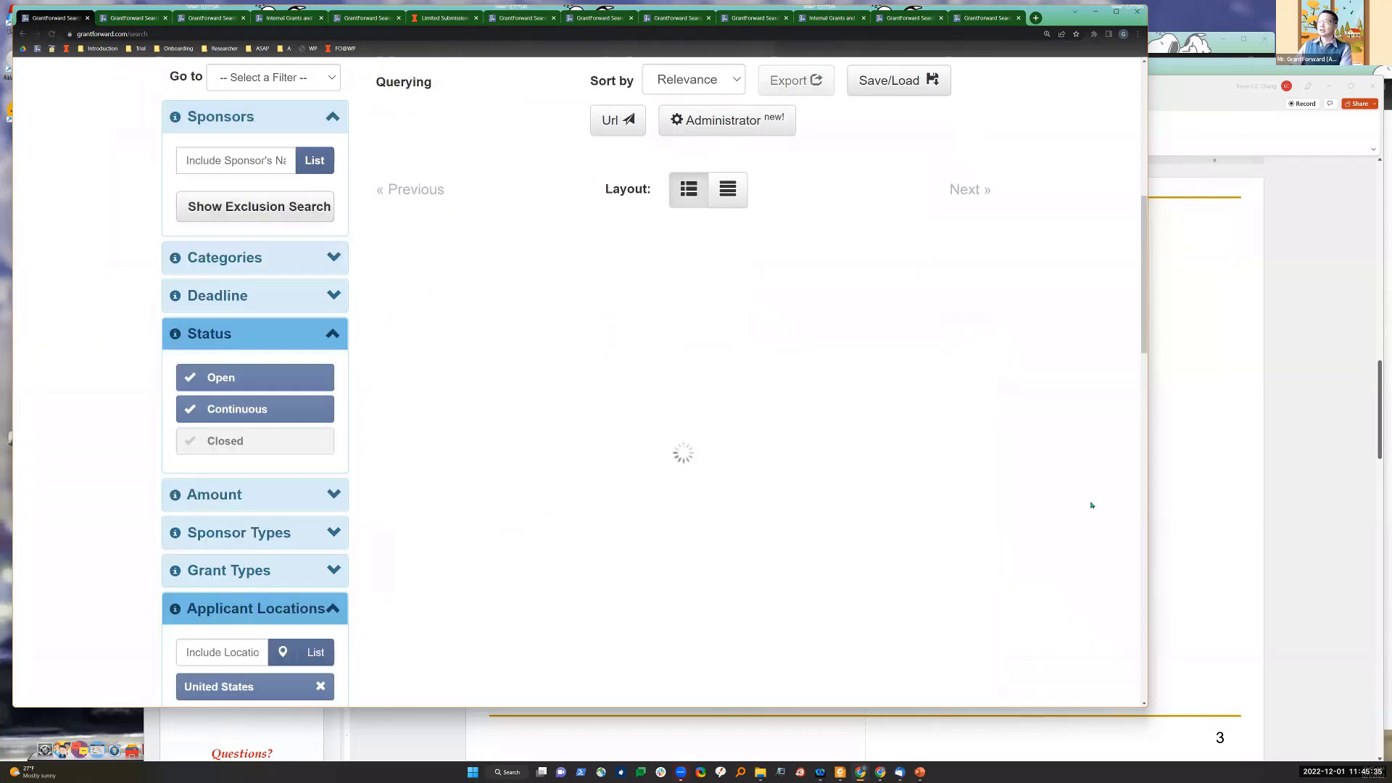
Step: Switch to the PowerPoint Objectives slide and highlight the Use Case 2 and Use Case 3 headings about discovering and disseminating internal submissions
{"action": "left_click", "coordinate": [1203, 546]}
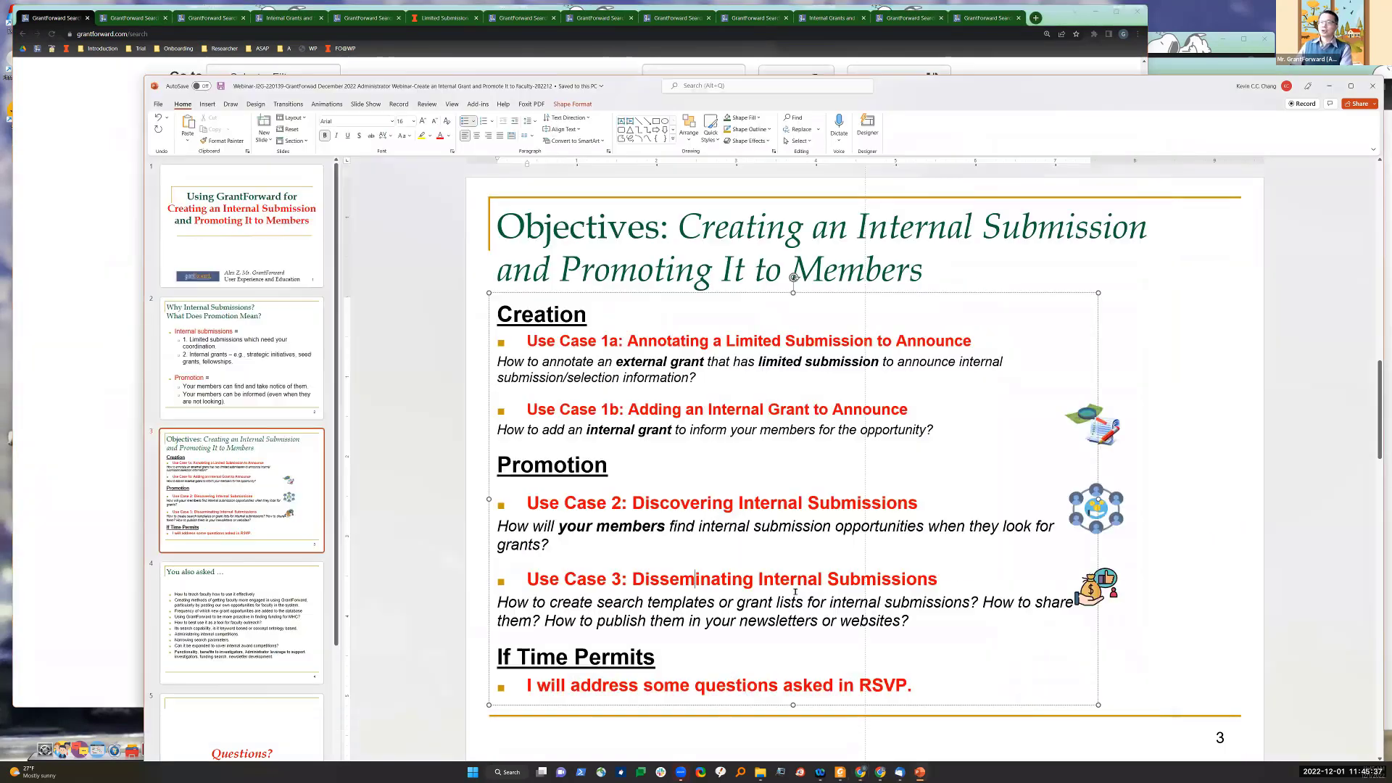
{"action": "left_click_drag", "start_coordinate": [830, 505], "coordinate": [714, 527]}
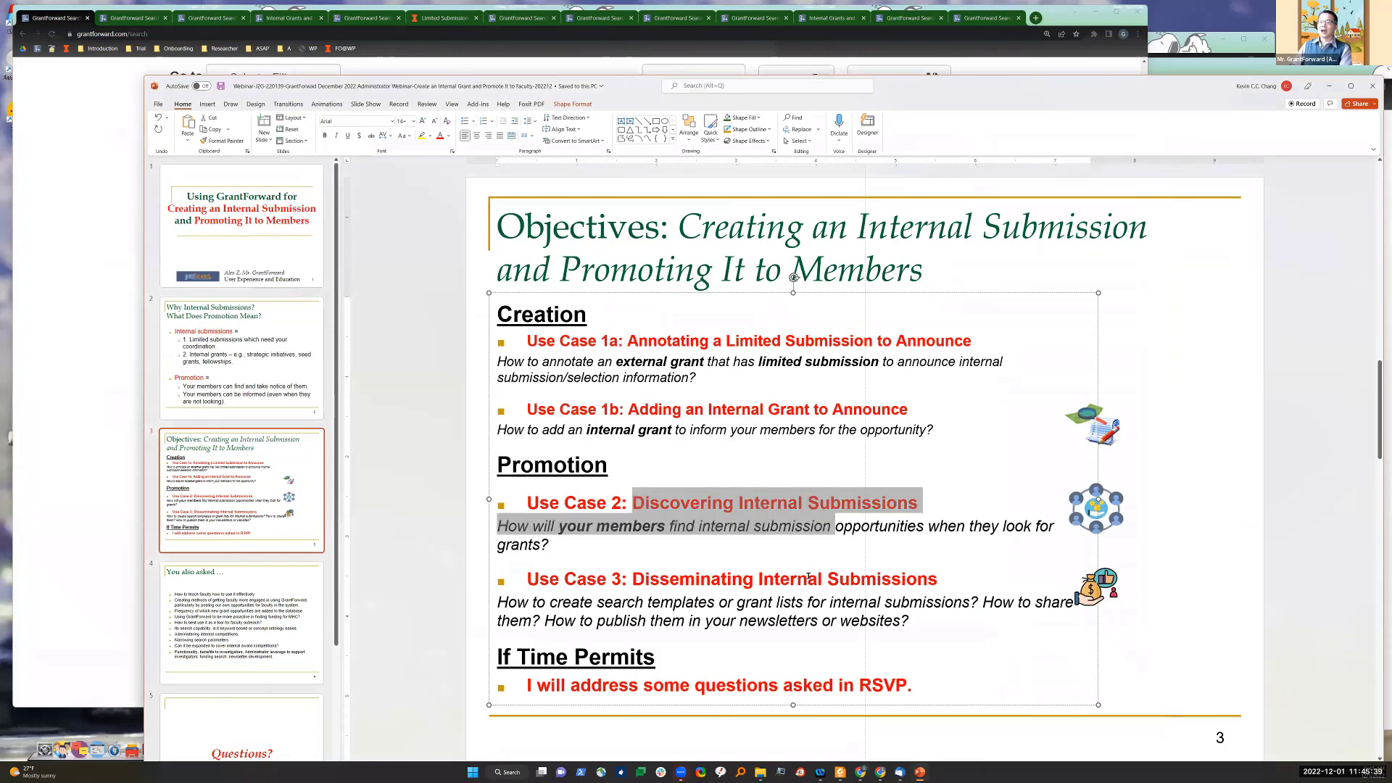
{"action": "left_click", "coordinate": [811, 562]}
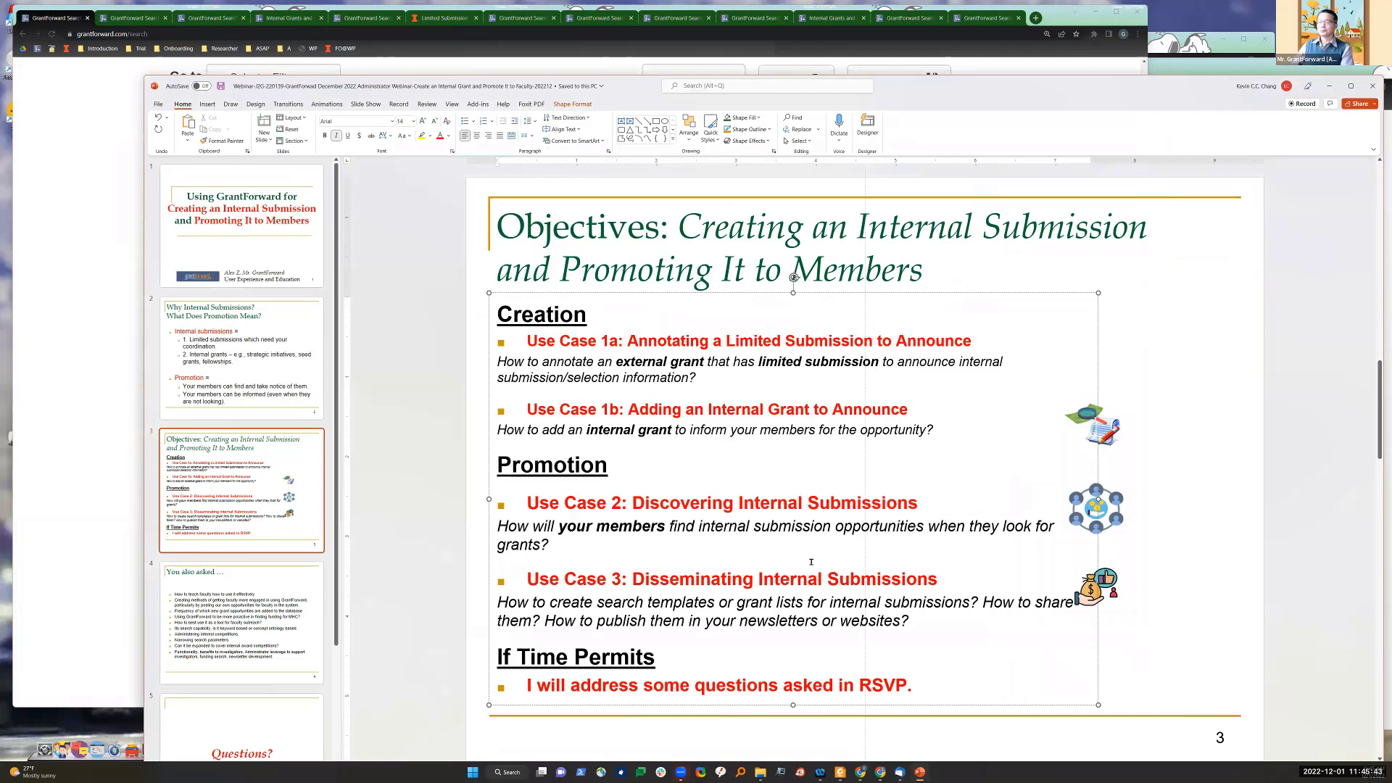
{"action": "left_click_drag", "start_coordinate": [621, 579], "coordinate": [886, 577]}
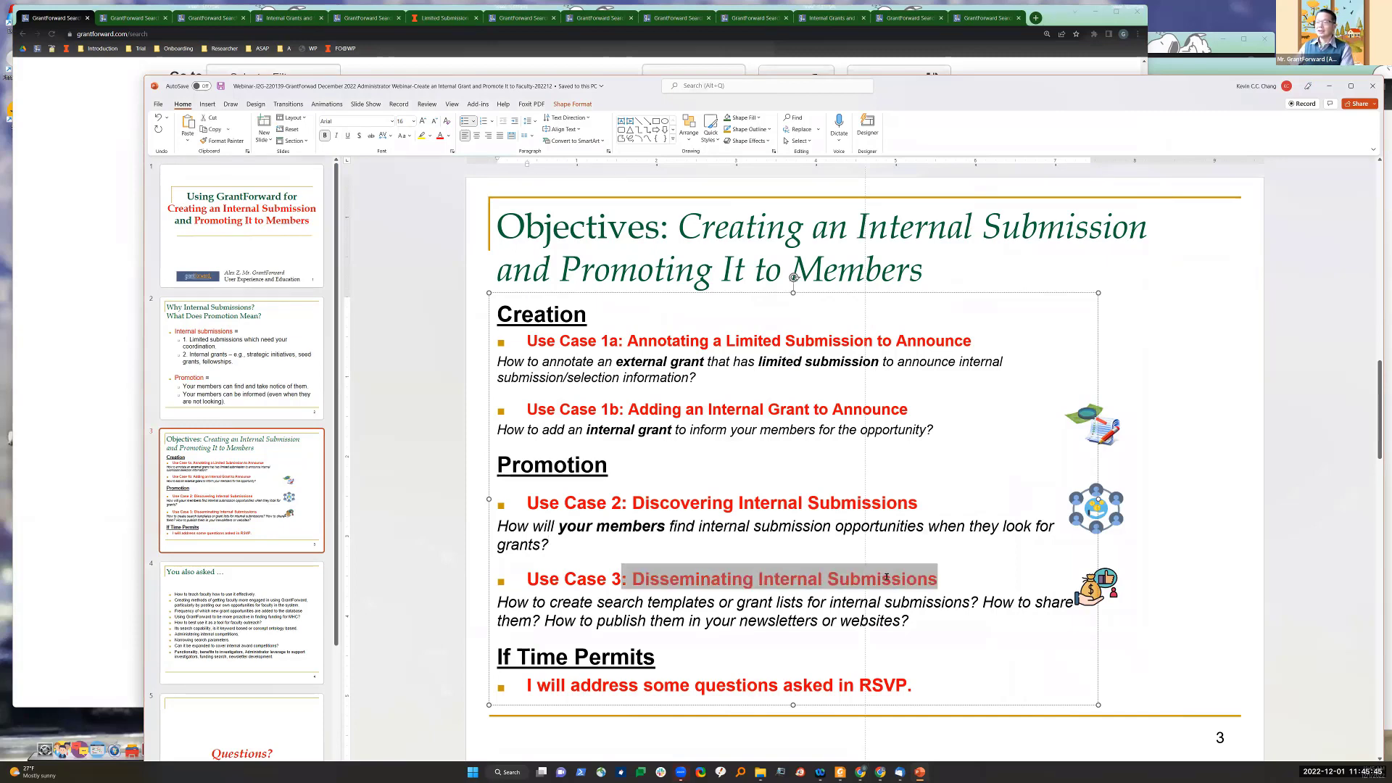
{"action": "left_click", "coordinate": [852, 634]}
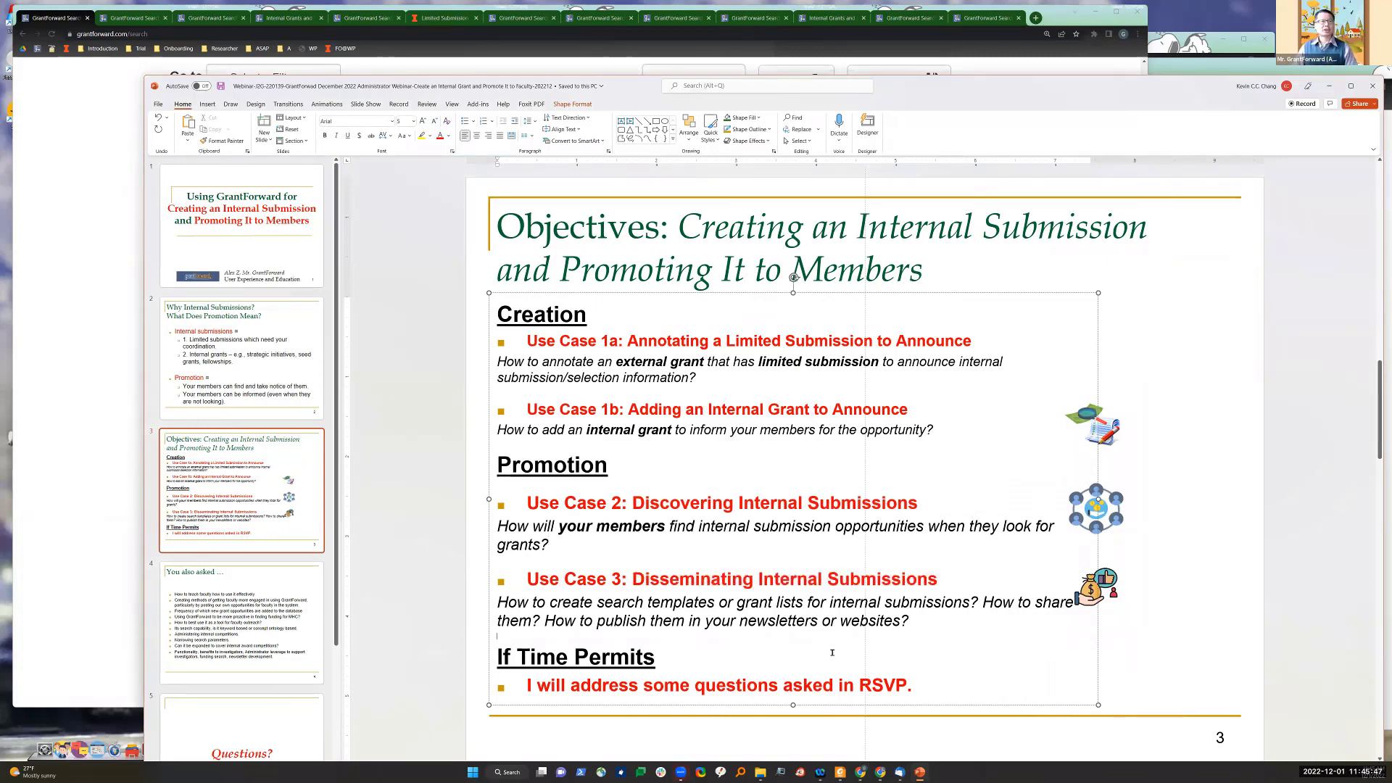
Step: Return to the GrantForward search in the browser and filter by the sponsor University of Illinois Urbana-Champaign
{"action": "left_click", "coordinate": [116, 483]}
{"action": "scroll", "coordinate": [195, 469], "scroll_direction": "up", "scroll_amount": 5}
{"action": "scroll", "coordinate": [305, 405], "scroll_direction": "down", "scroll_amount": 3}
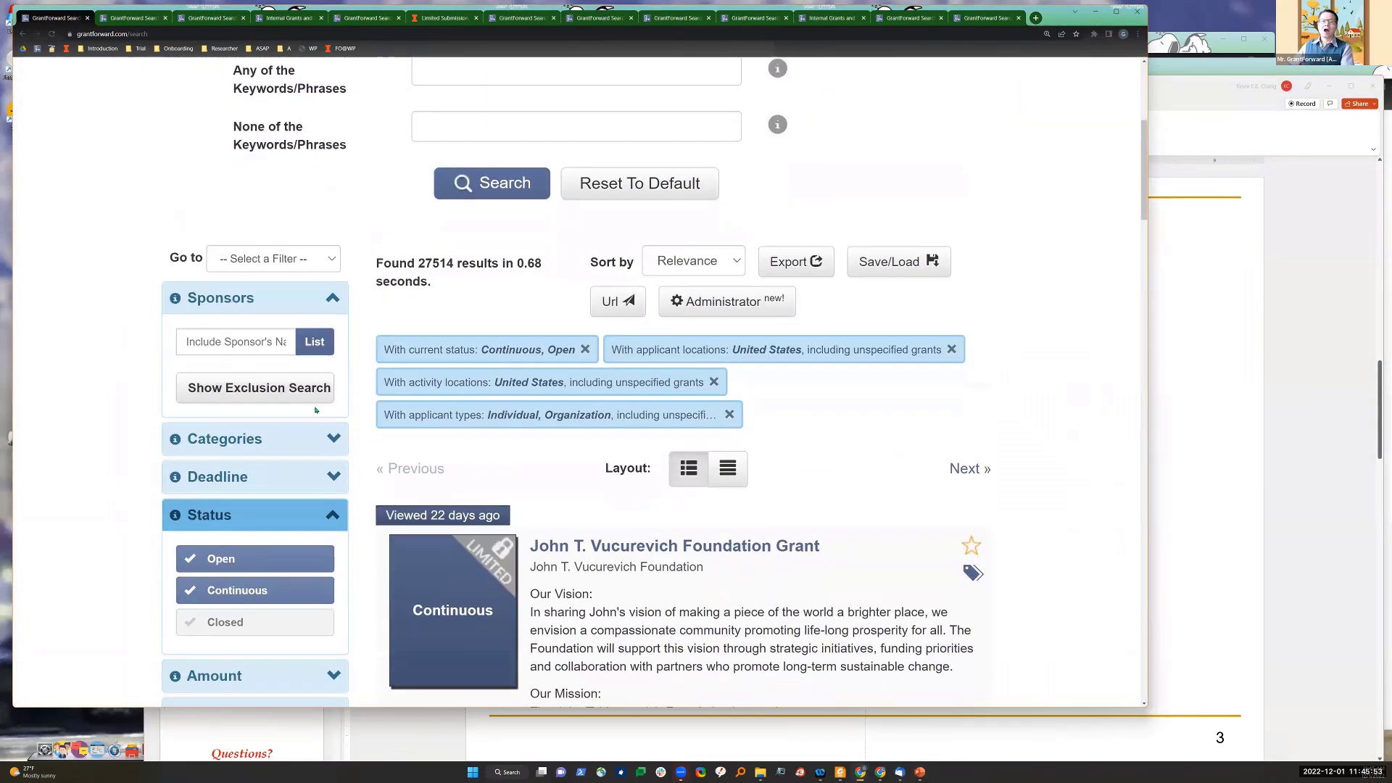
{"action": "scroll", "coordinate": [377, 360], "scroll_direction": "up", "scroll_amount": 1}
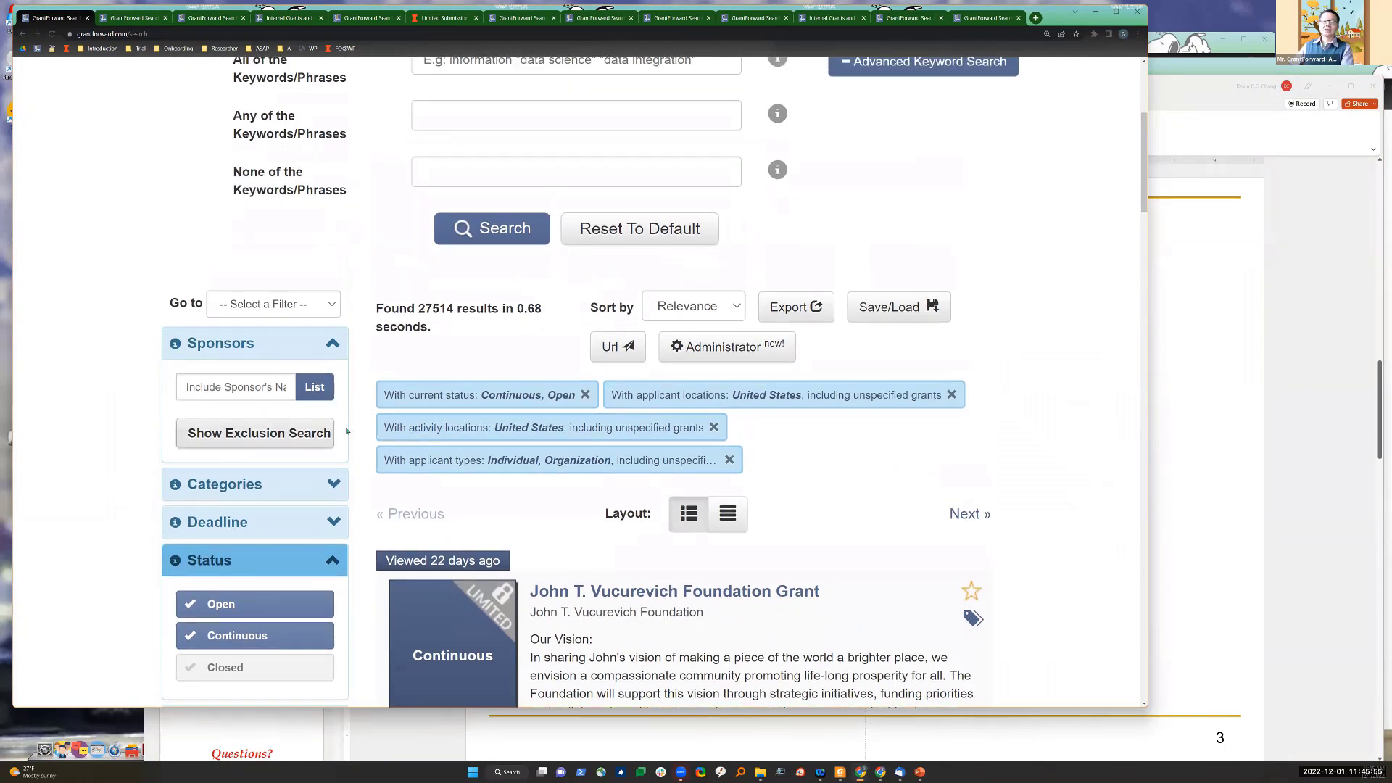
{"action": "left_click", "coordinate": [249, 387]}
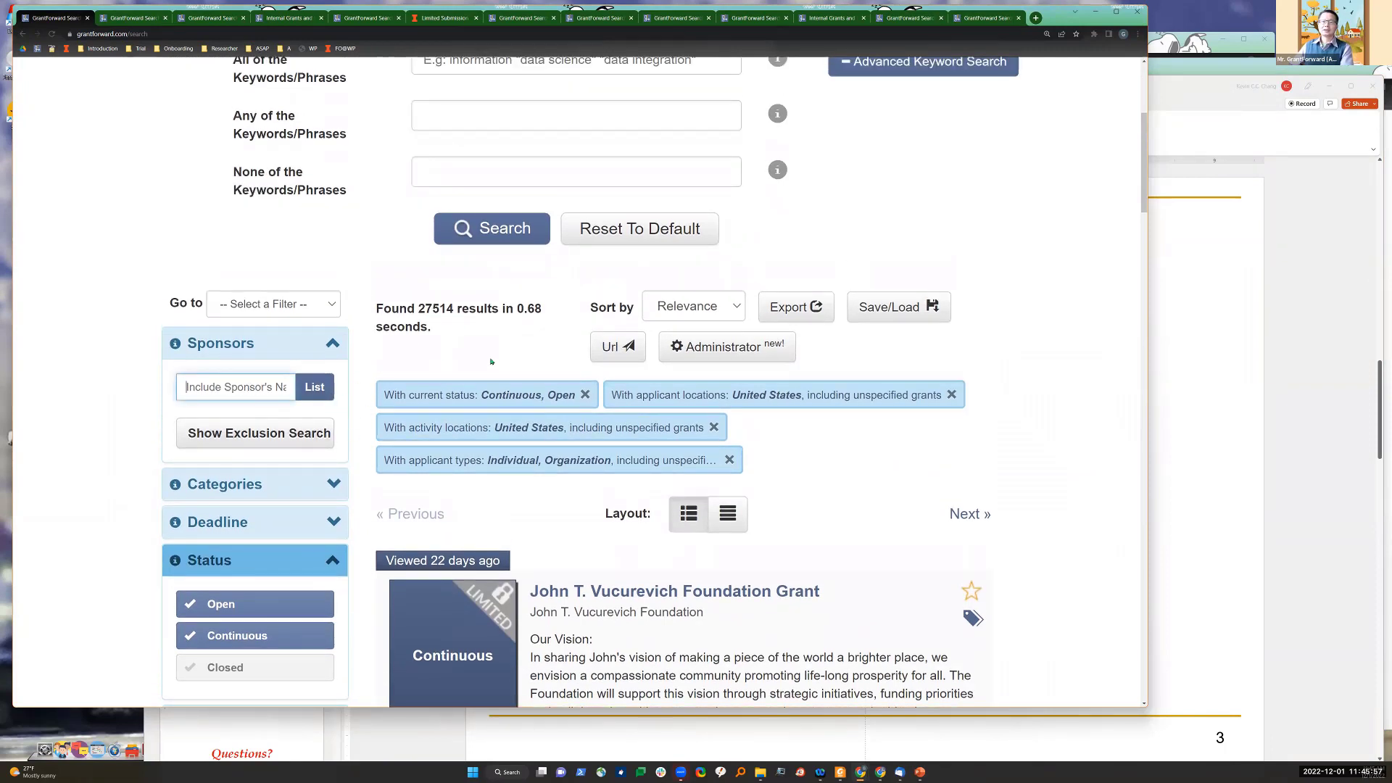
{"action": "type", "text": "univer"}
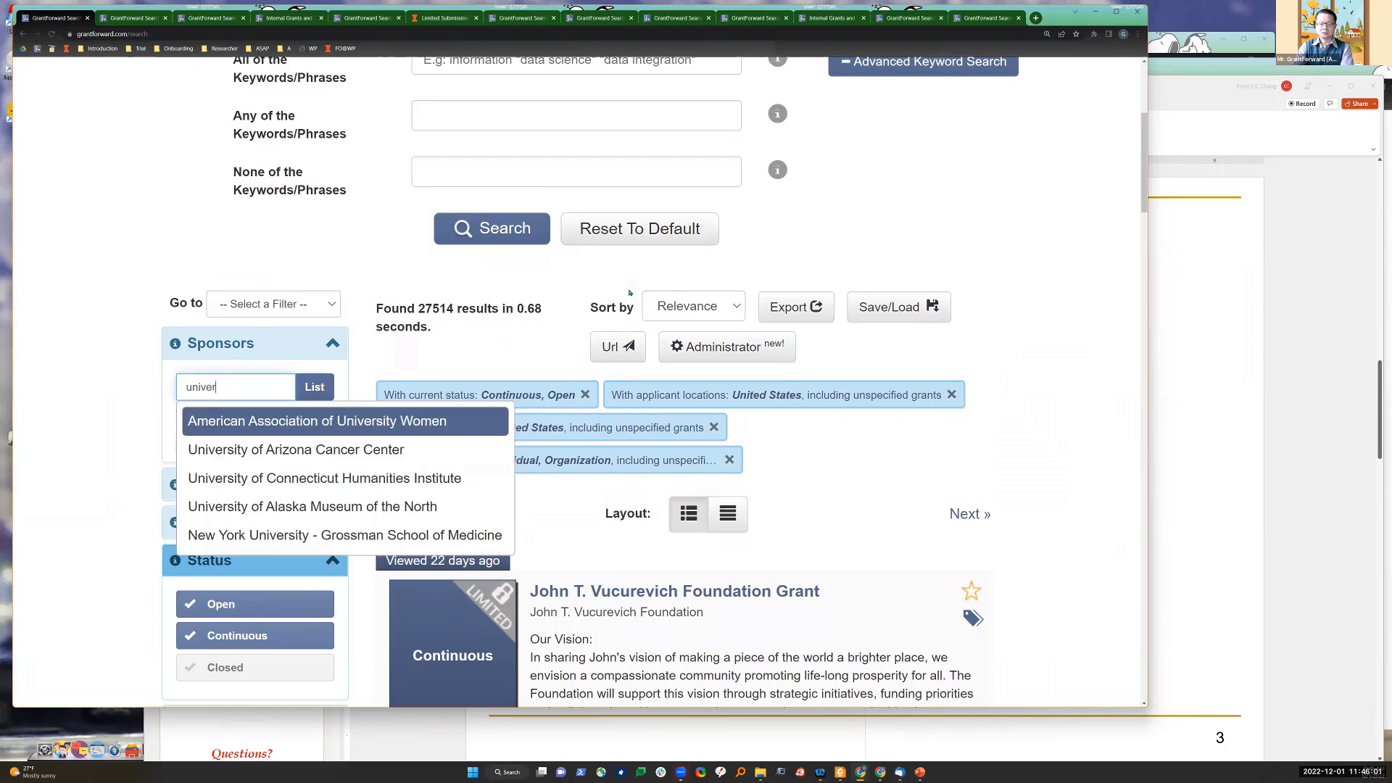
{"action": "type", "text": "sity of il"}
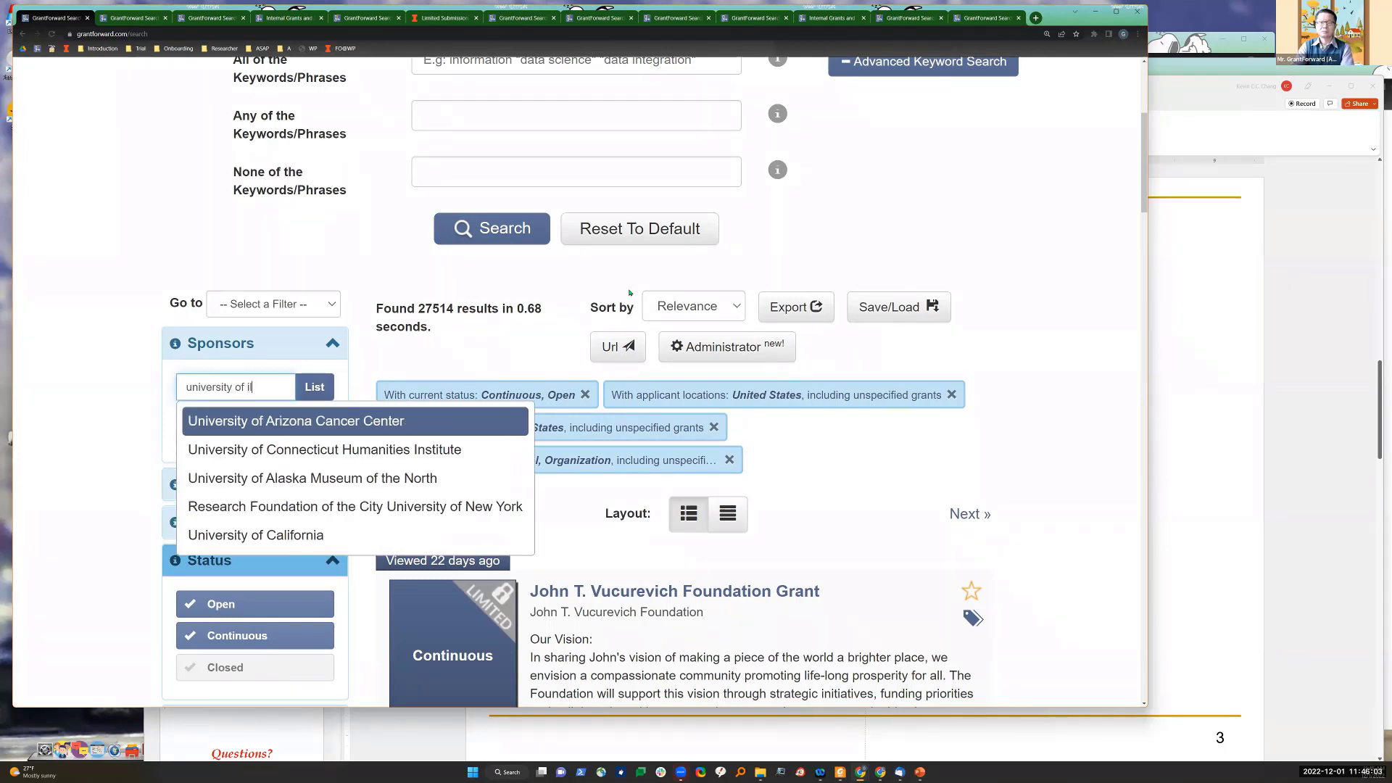
{"action": "type", "text": "linois"}
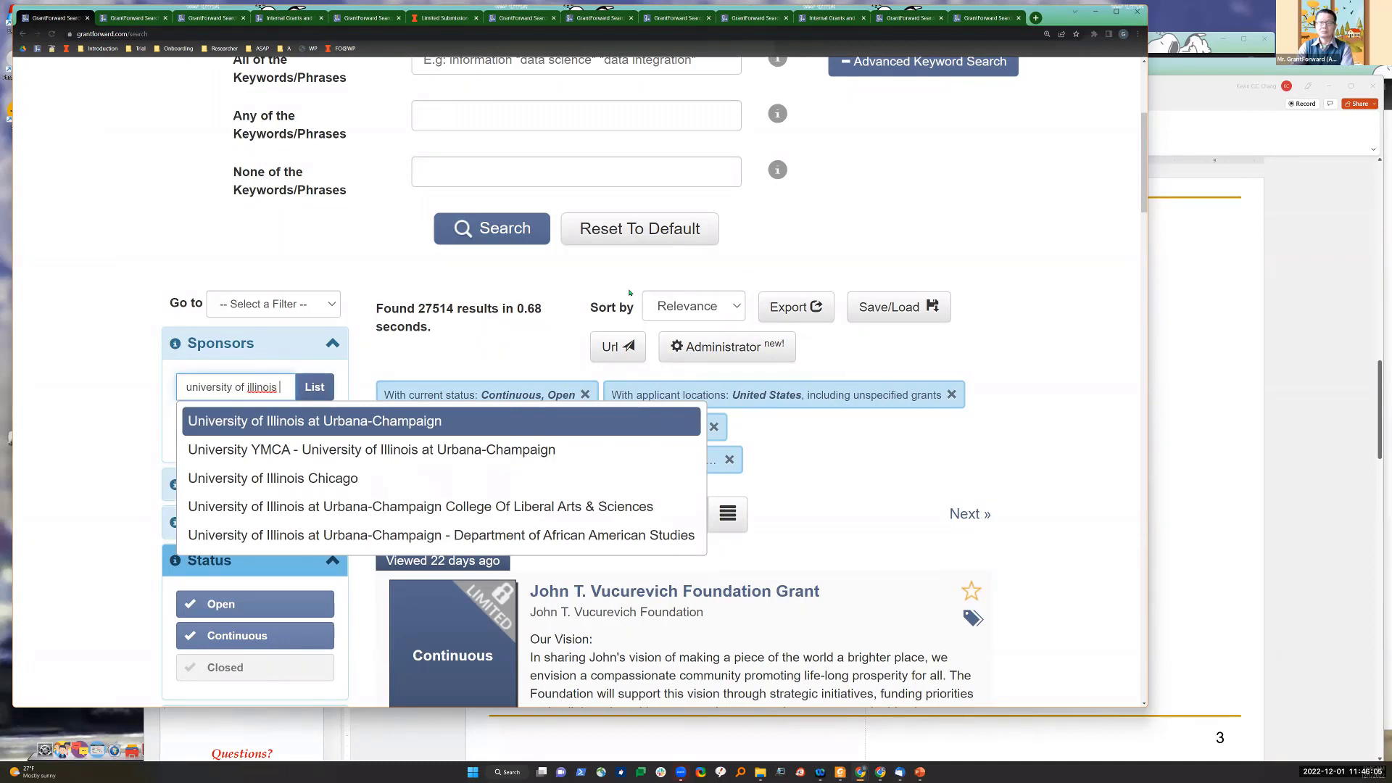
{"action": "type", "text": " urbana"}
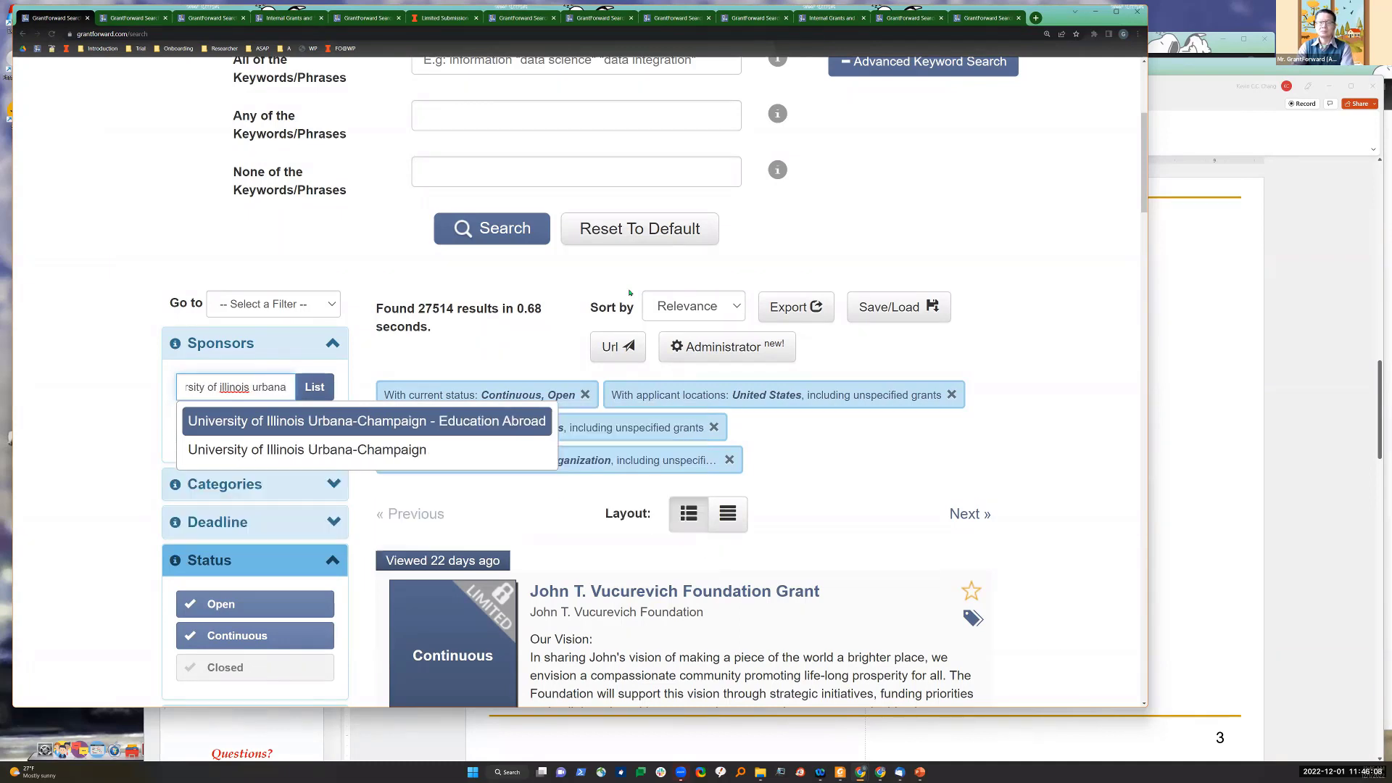
{"action": "left_click", "coordinate": [464, 450]}
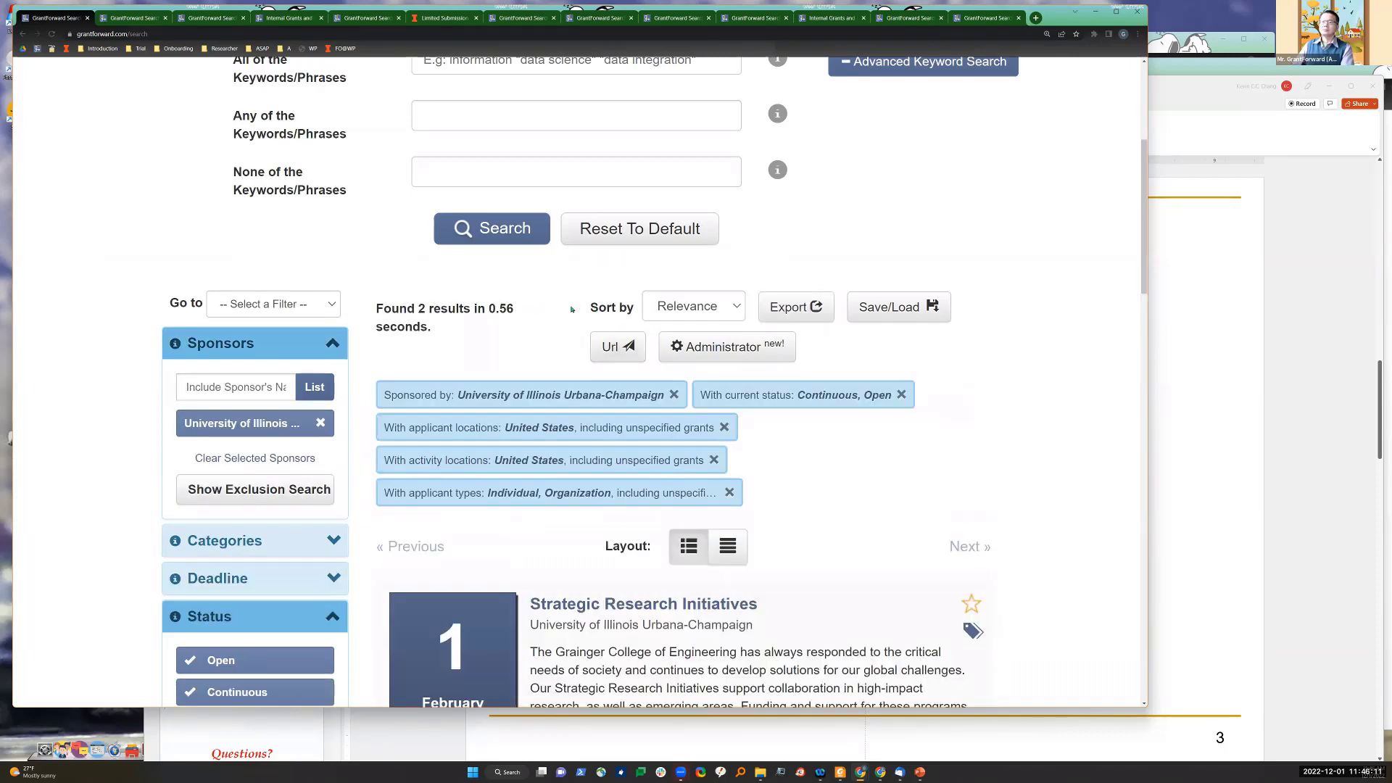
Step: Review the sponsor-filtered grants together with the keyword fields and applied location filters
{"action": "scroll", "coordinate": [575, 310], "scroll_direction": "up", "scroll_amount": 3}
{"action": "scroll", "coordinate": [626, 318], "scroll_direction": "down", "scroll_amount": 1}
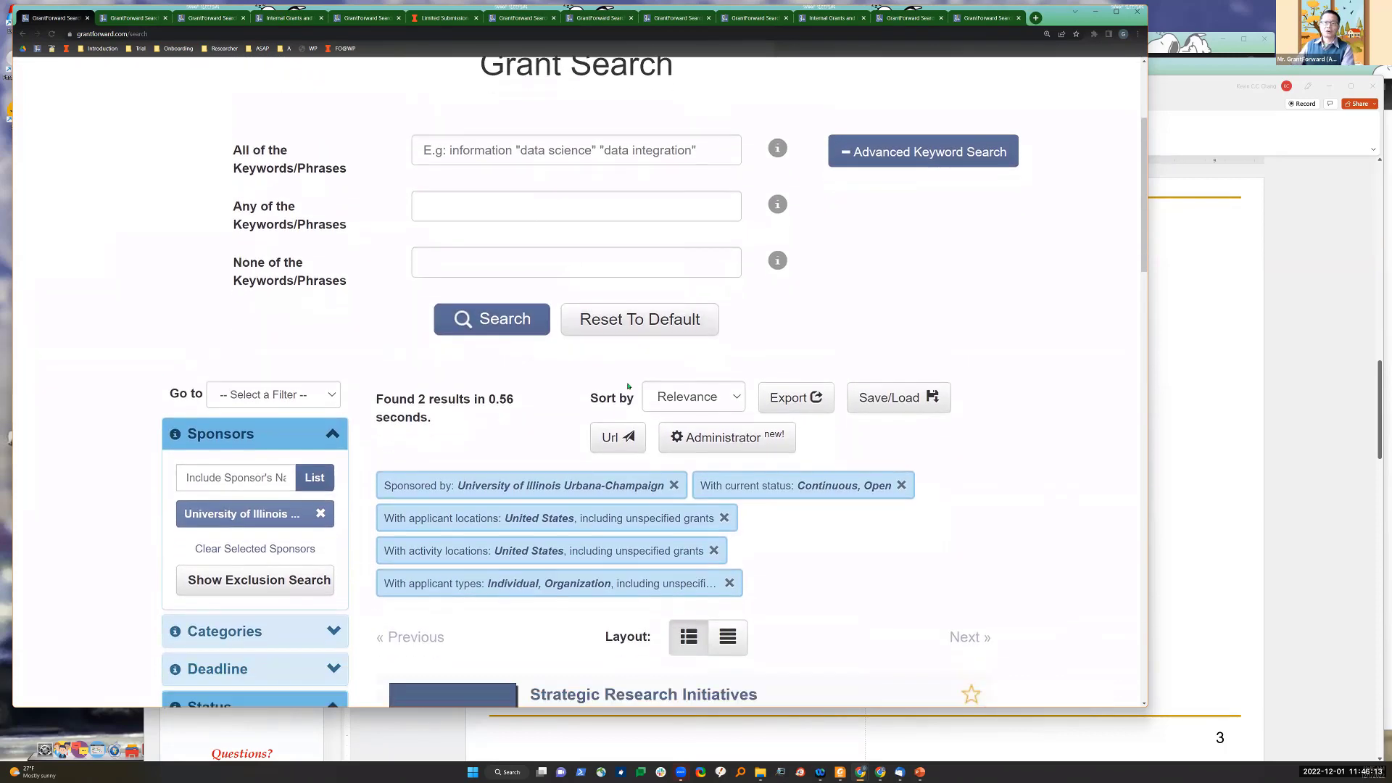
{"action": "scroll", "coordinate": [626, 317], "scroll_direction": "down", "scroll_amount": 3}
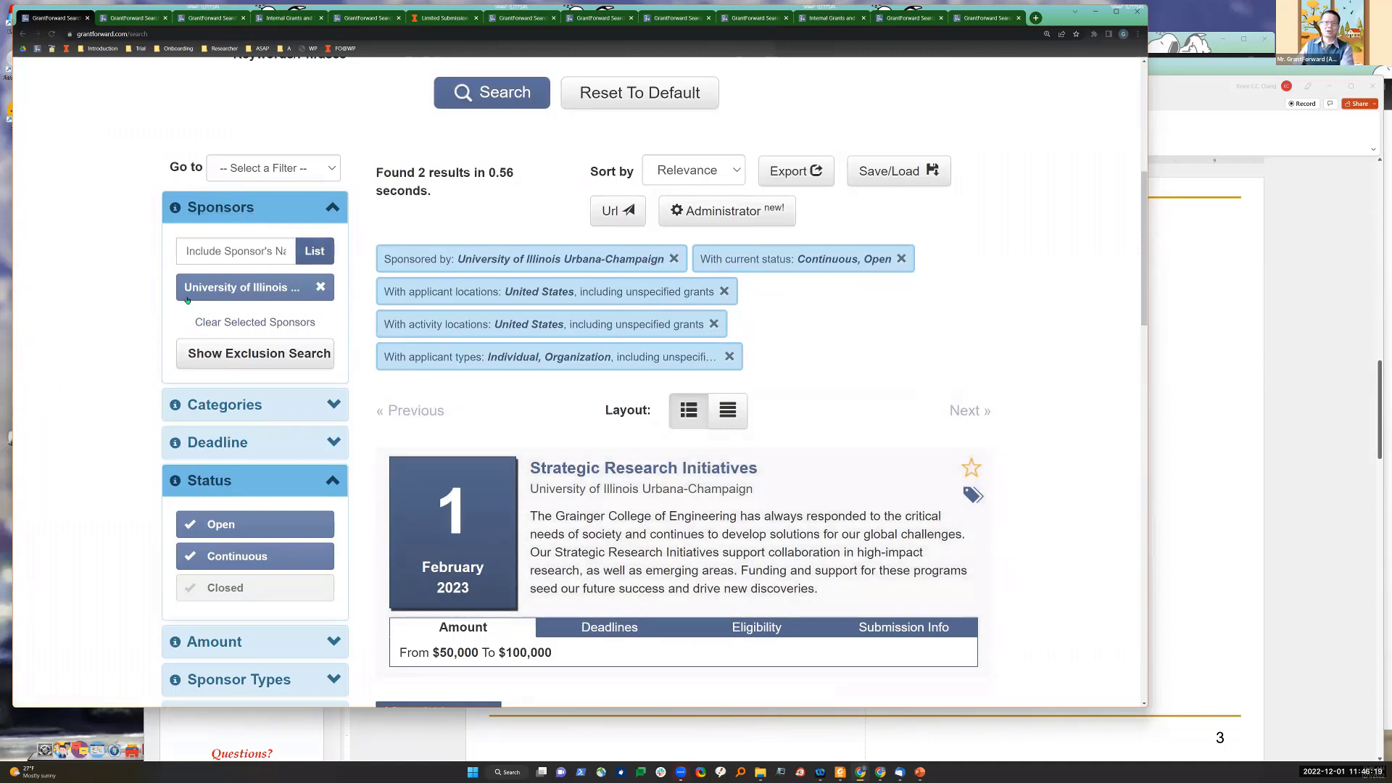
{"action": "scroll", "coordinate": [236, 299], "scroll_direction": "down", "scroll_amount": 3}
{"action": "scroll", "coordinate": [237, 319], "scroll_direction": "down", "scroll_amount": 2}
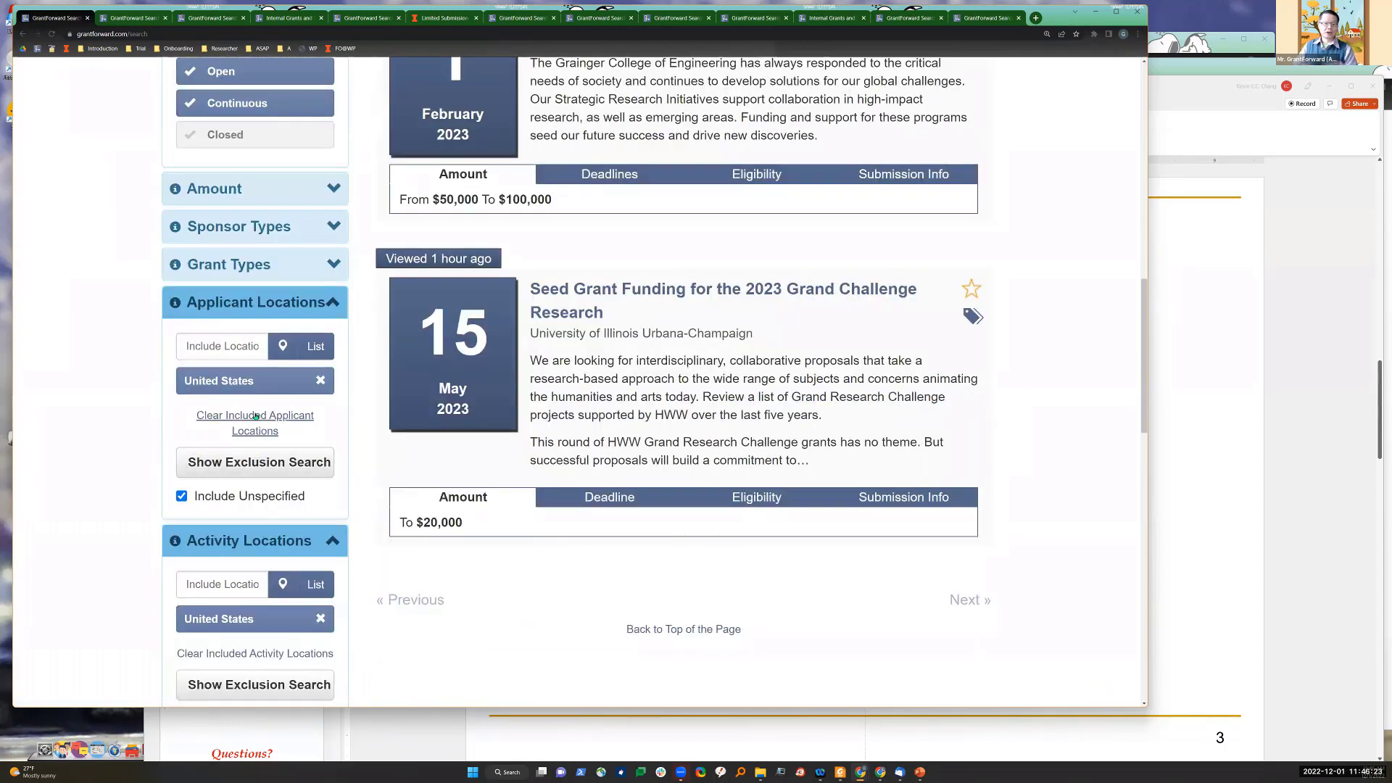
{"action": "scroll", "coordinate": [305, 398], "scroll_direction": "up", "scroll_amount": 3}
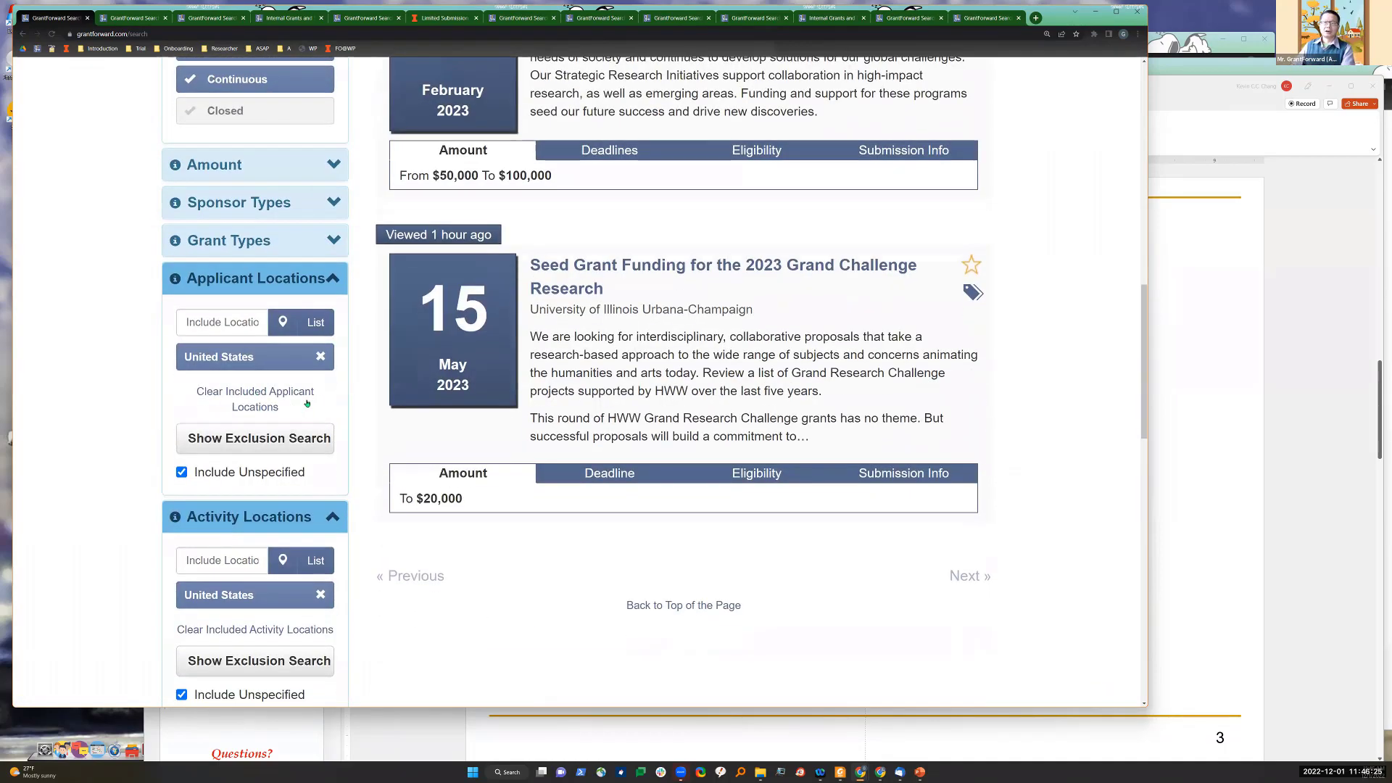
{"action": "scroll", "coordinate": [364, 386], "scroll_direction": "up", "scroll_amount": 6}
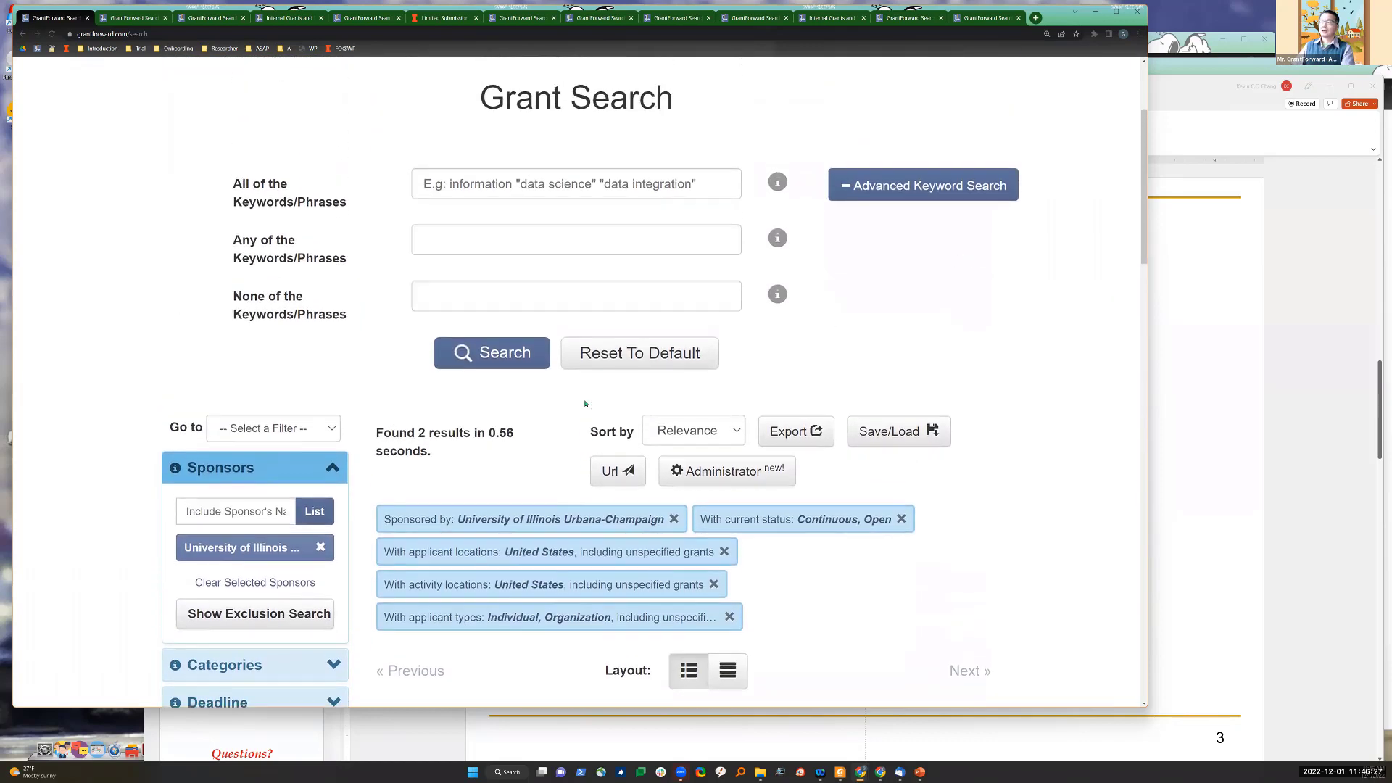
Step: Start saving the current sponsor-filtered search as a new saved search
{"action": "left_click", "coordinate": [898, 443]}
{"action": "left_click", "coordinate": [879, 487]}
{"action": "left_click", "coordinate": [433, 288]}
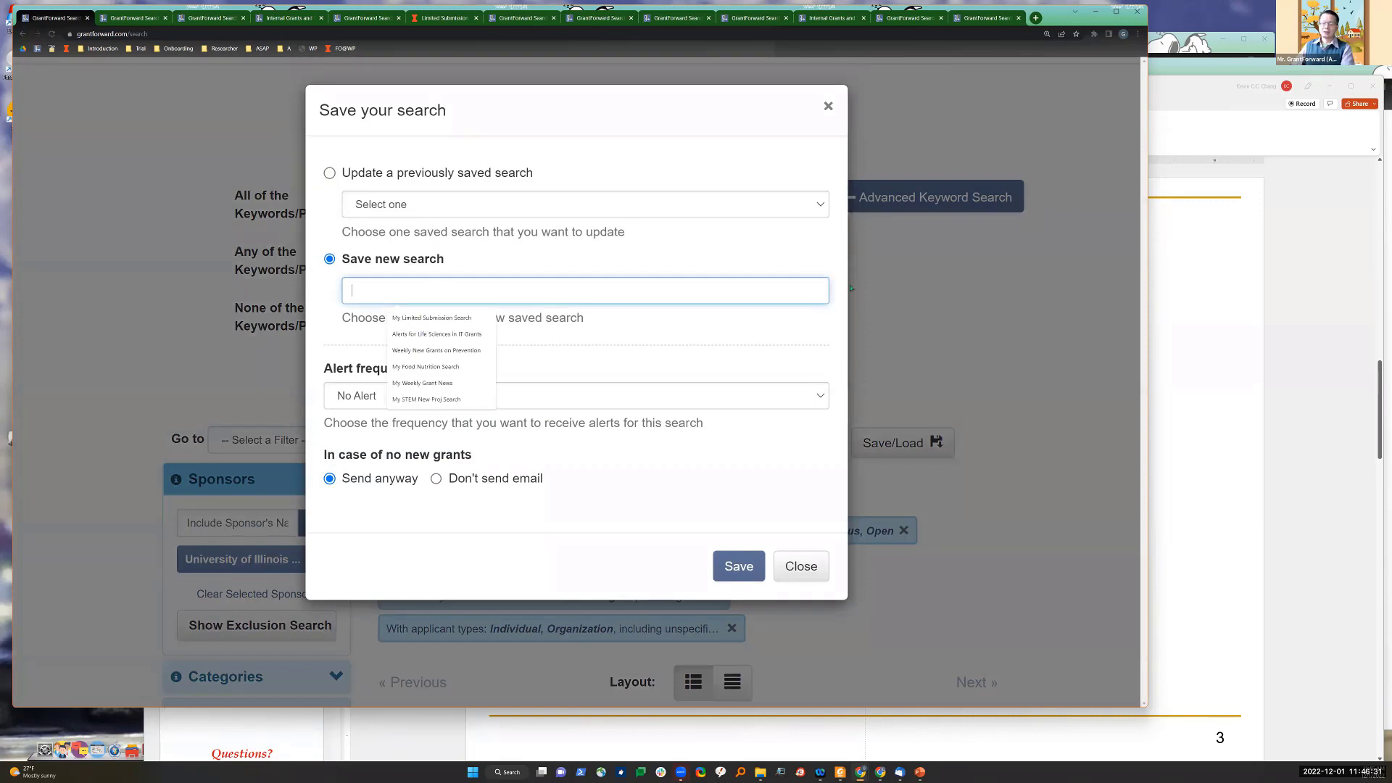
{"action": "type", "text": "Internal"}
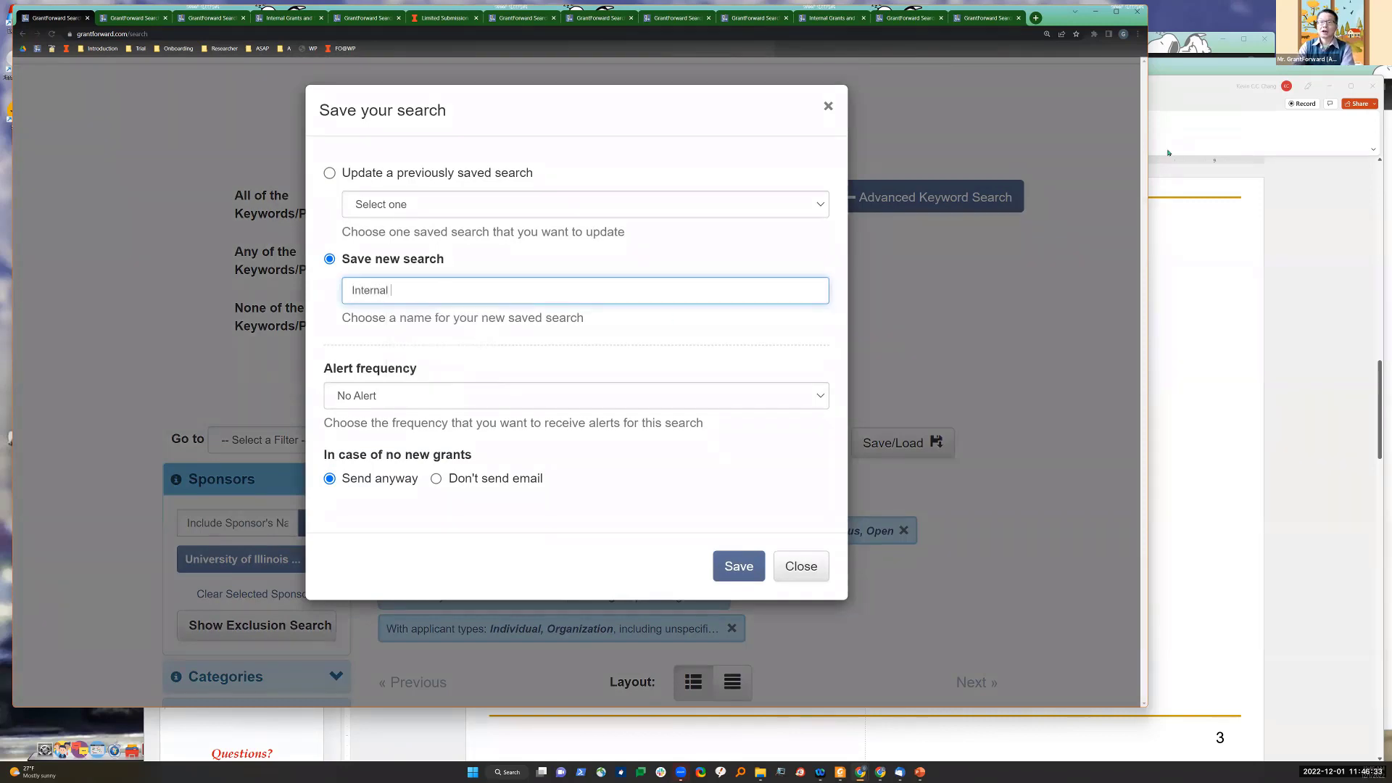
{"action": "key", "text": "BackSpace"}
{"action": "key", "text": "BackSpace"}
{"action": "key", "text": "BackSpace"}
{"action": "key", "text": "BackSpace"}
{"action": "key", "text": "BackSpace"}
{"action": "key", "text": "BackSpace"}
{"action": "key", "text": "BackSpace"}
Step: Name the new saved search "UIUC Internal Grant Search"
{"action": "type", "text": "UIUC Interna"}
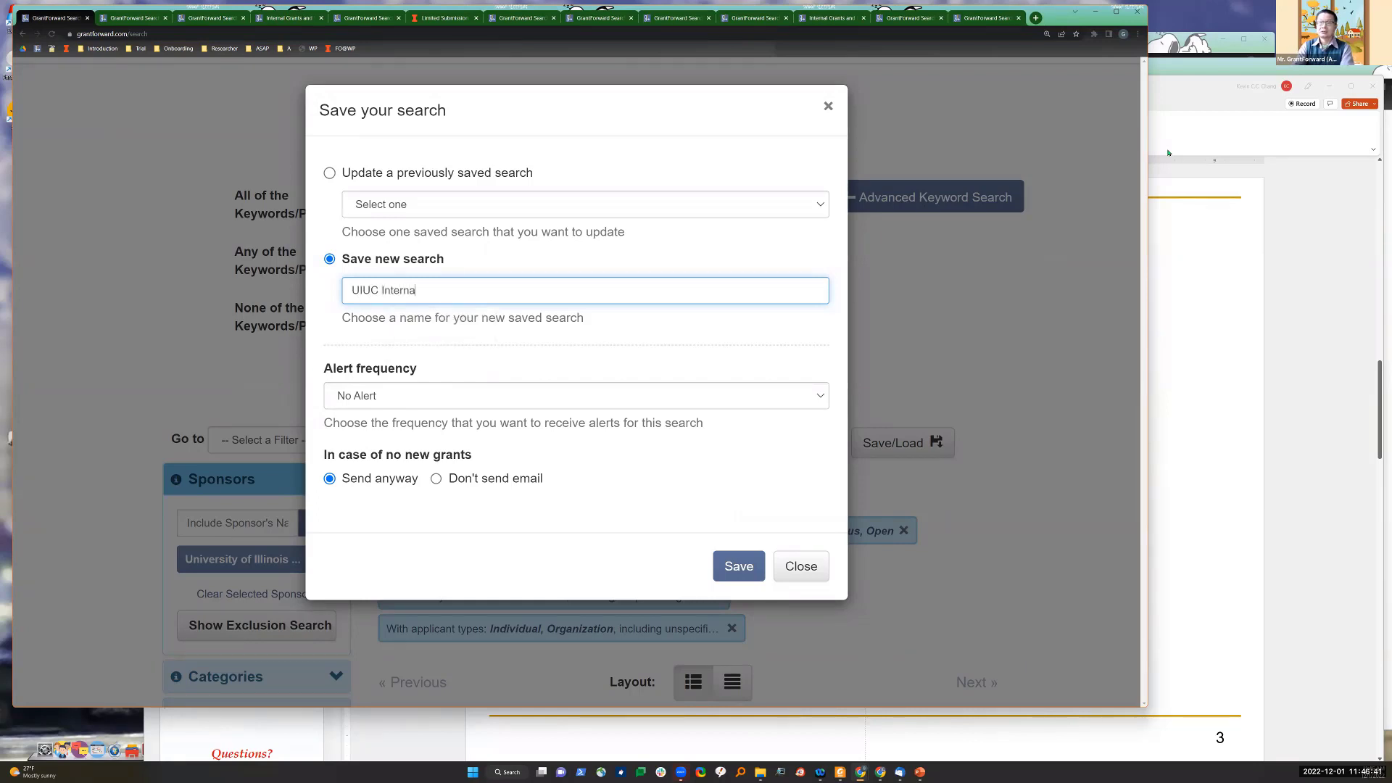
{"action": "type", "text": "l Grant Search"}
{"action": "triple_click", "coordinate": [501, 289]}
{"action": "left_click", "coordinate": [261, 299]}
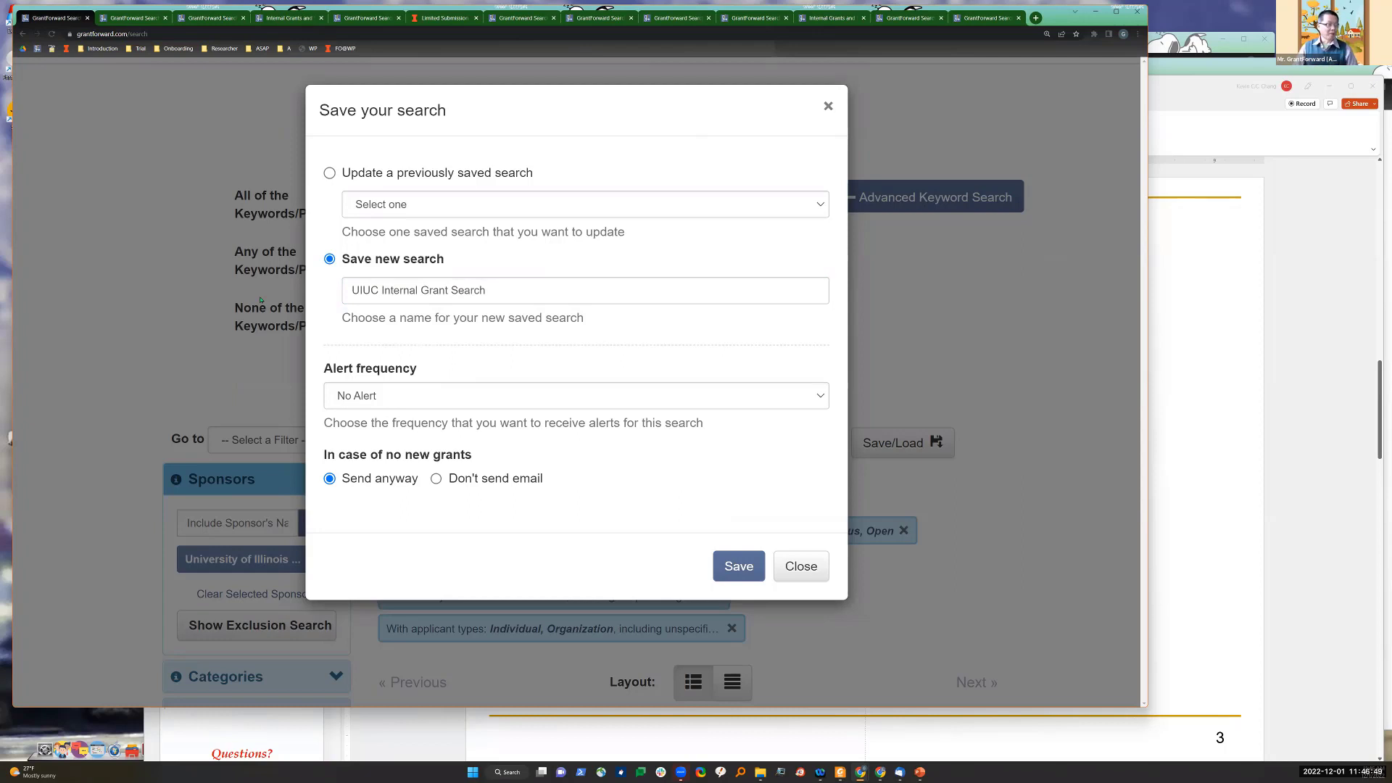
{"action": "triple_click", "coordinate": [478, 292]}
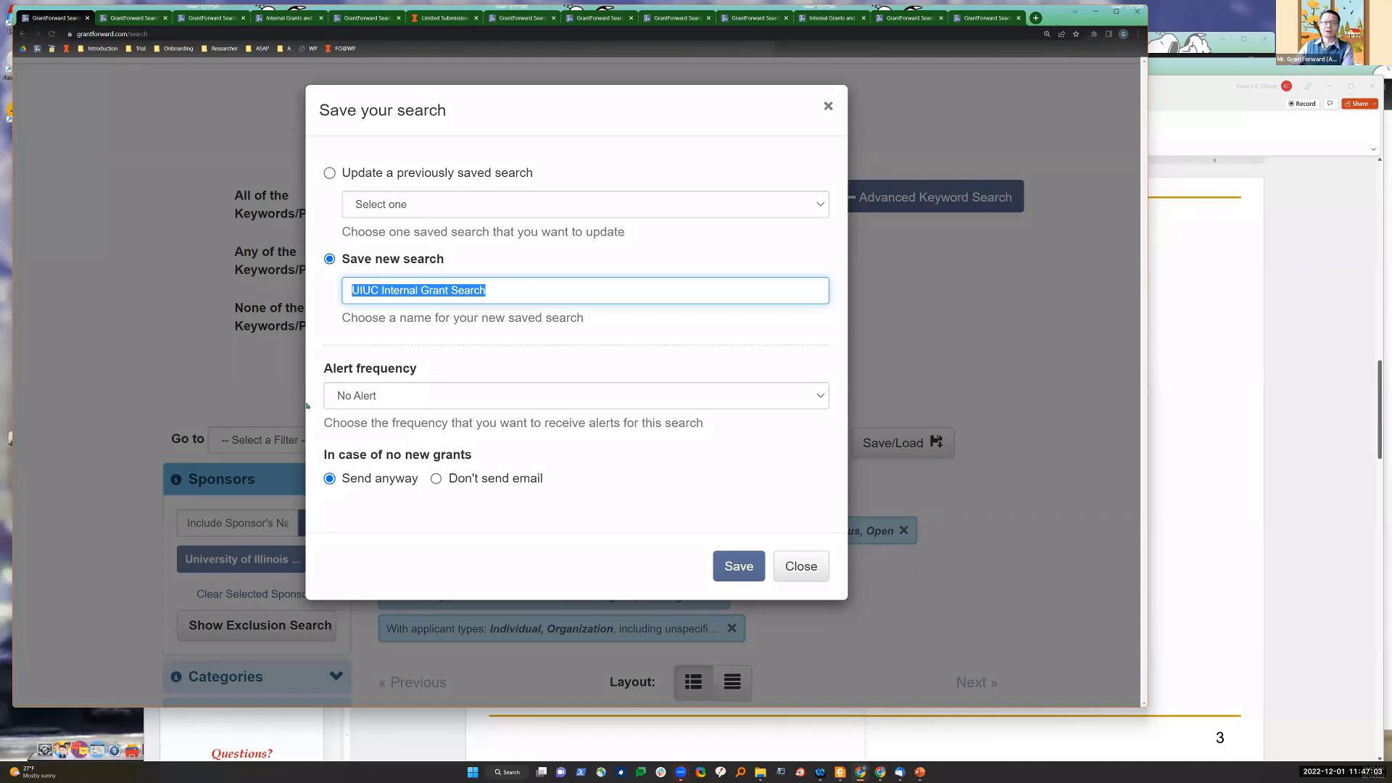
Step: Set the saved search's alert frequency to Every Monday and save it
{"action": "left_click_drag", "start_coordinate": [318, 370], "coordinate": [436, 373]}
{"action": "left_click", "coordinate": [530, 396]}
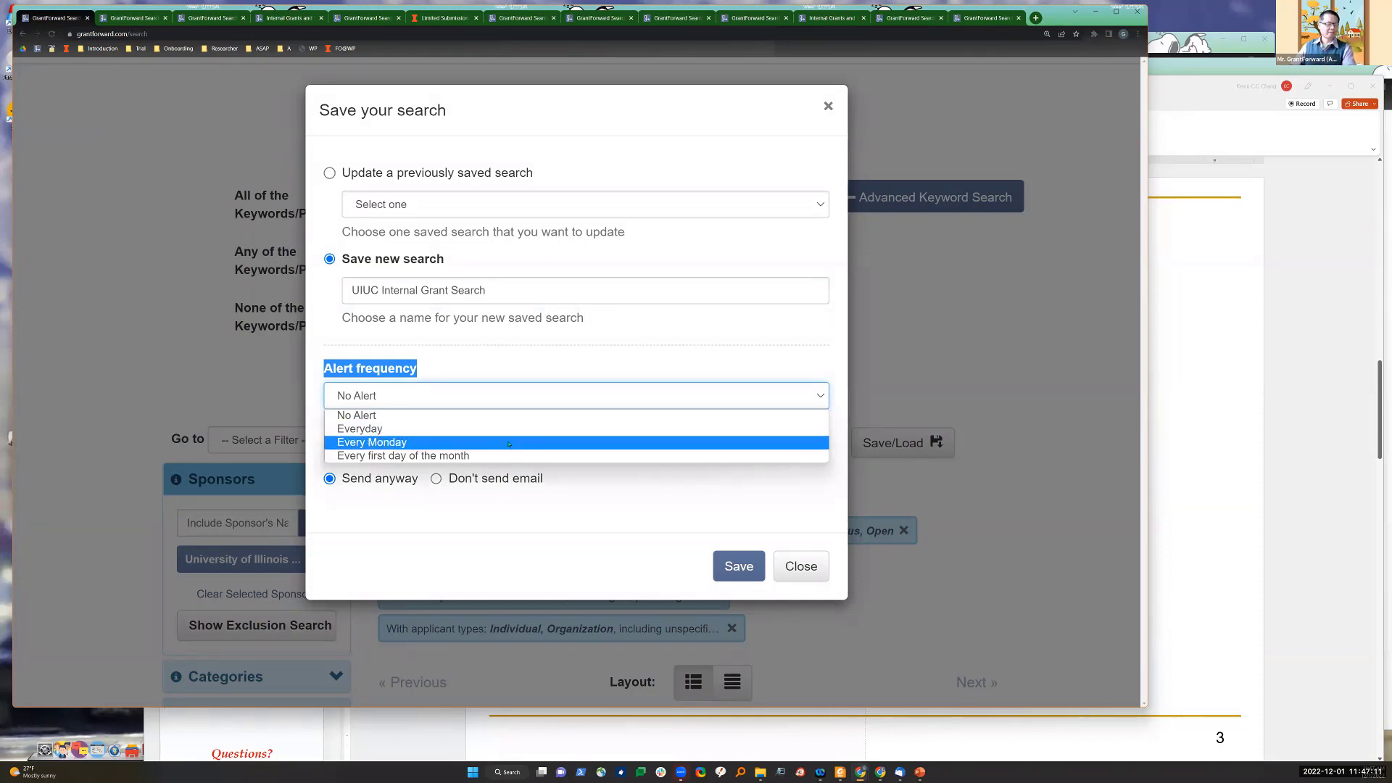
{"action": "left_click", "coordinate": [509, 443]}
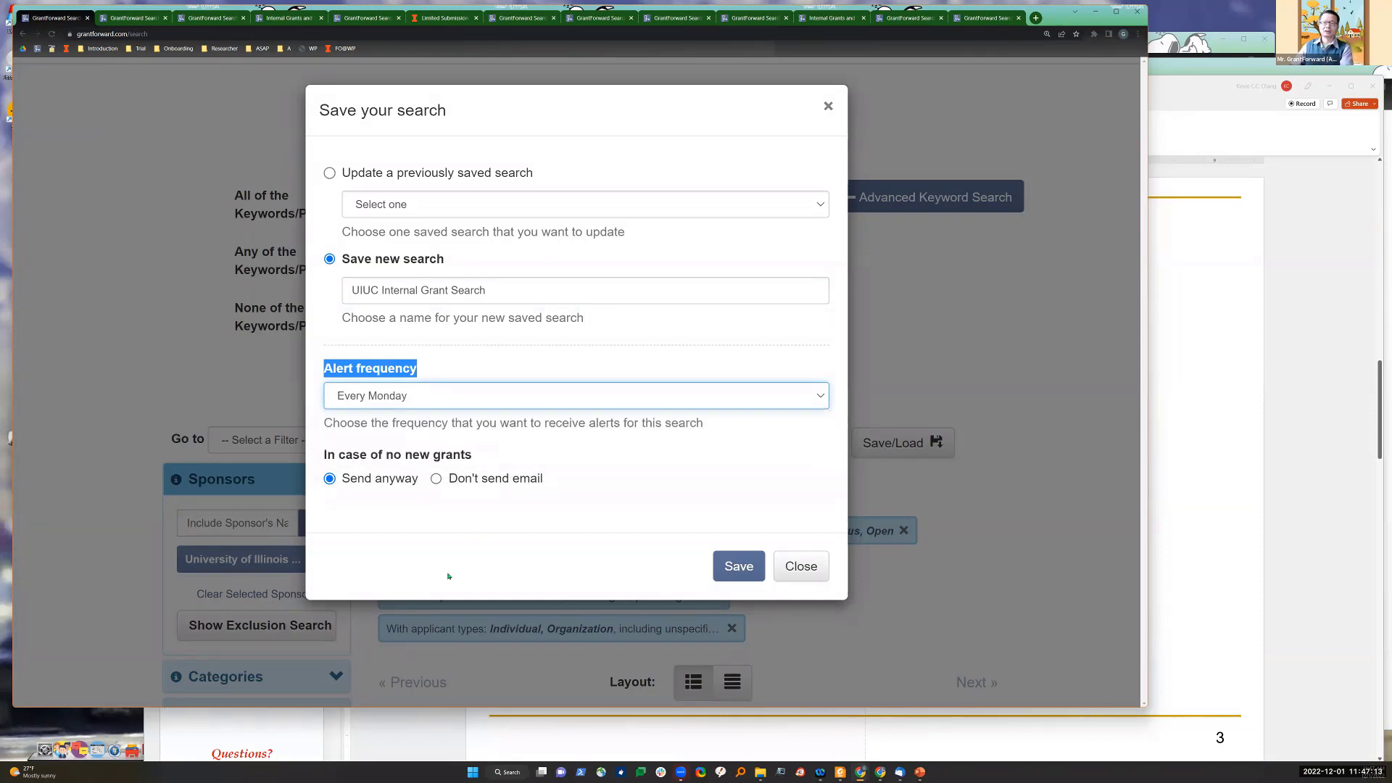
{"action": "left_click", "coordinate": [739, 570]}
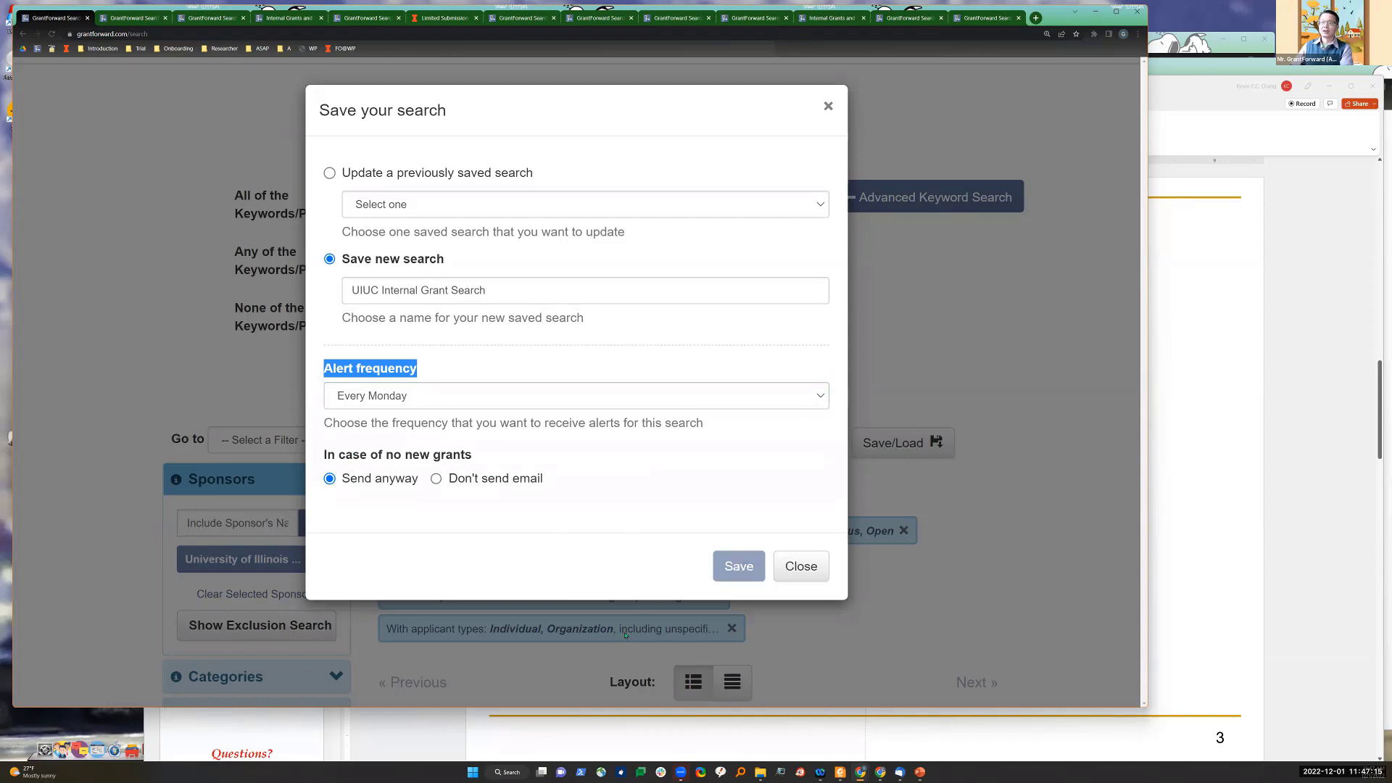
{"action": "left_click", "coordinate": [801, 613]}
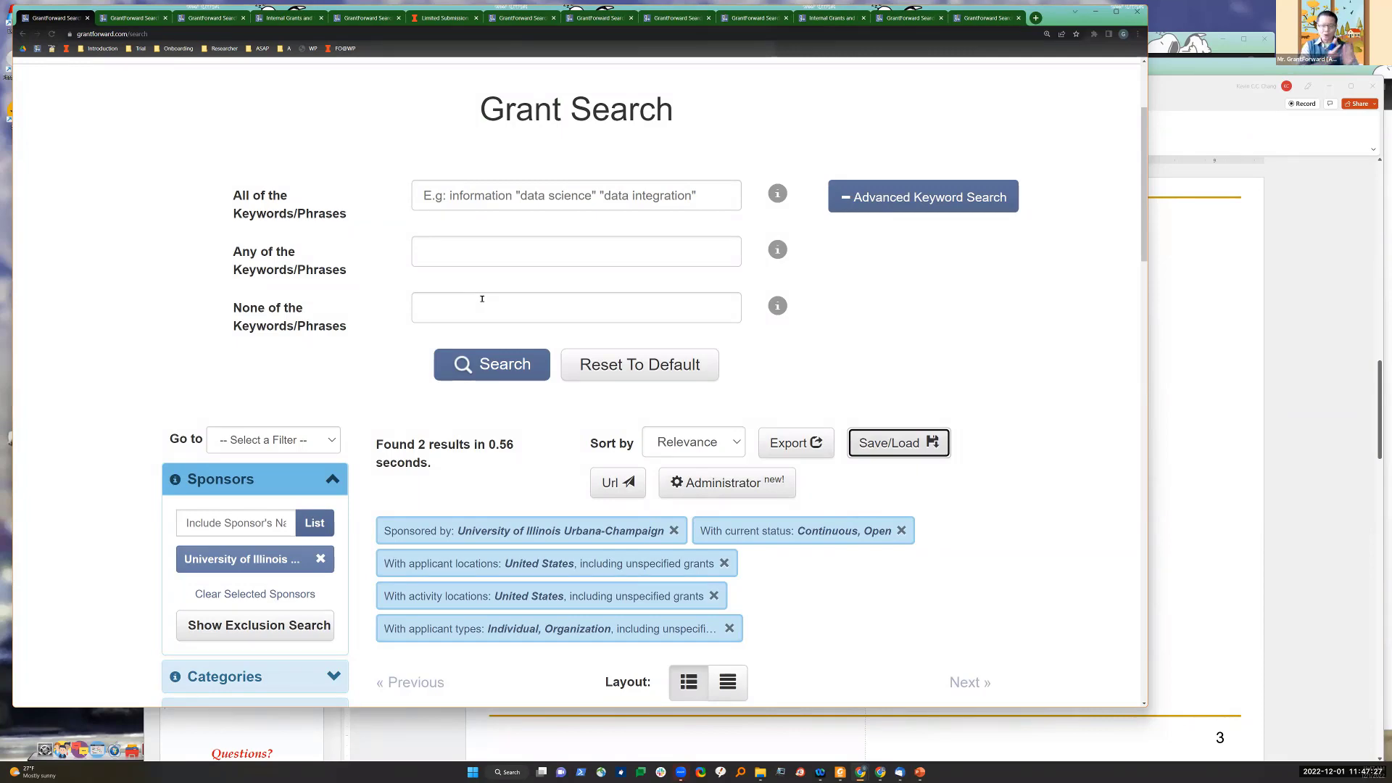
Step: Switch to the PowerPoint Objectives slide and highlight "search templates" in the Use Case 3 description
{"action": "scroll", "coordinate": [557, 309], "scroll_direction": "down", "scroll_amount": 8}
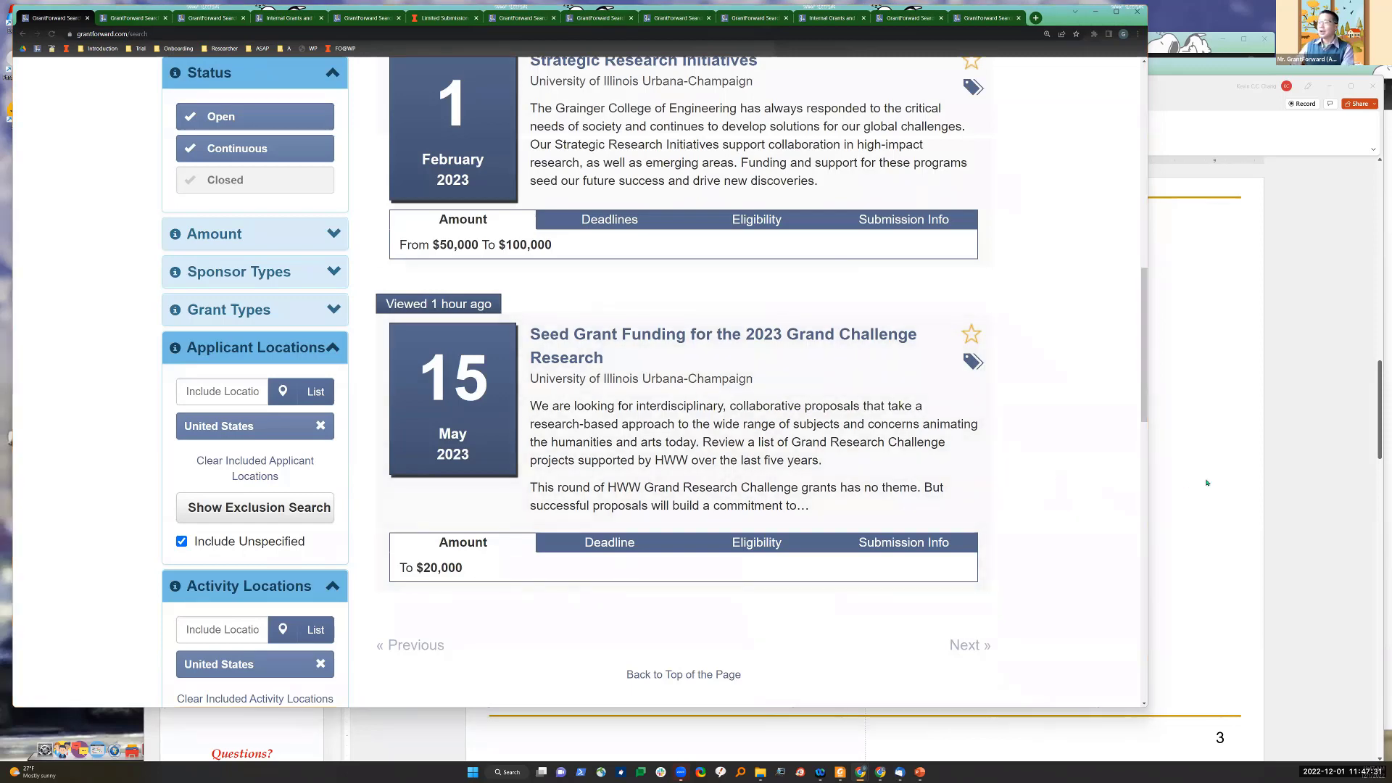
{"action": "key", "text": "alt+Tab"}
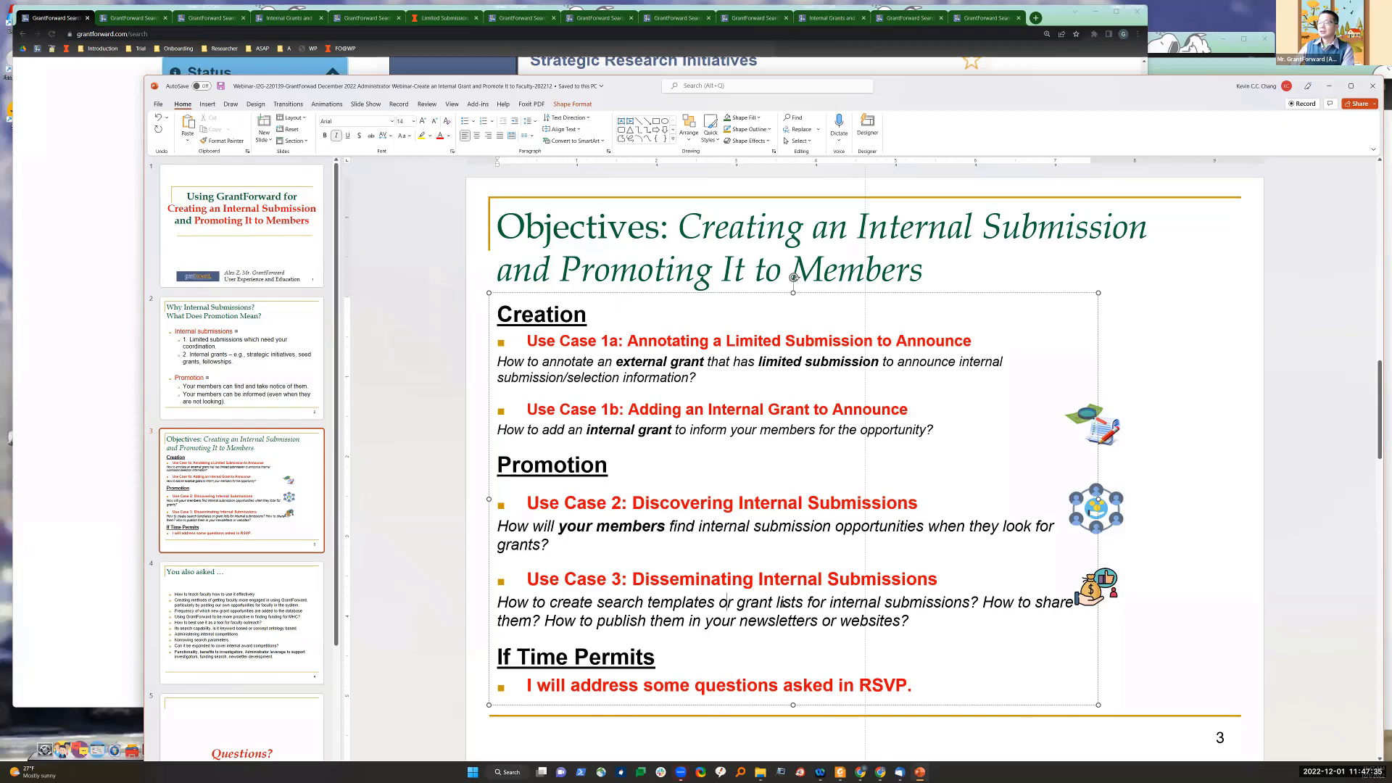
{"action": "left_click_drag", "start_coordinate": [719, 603], "coordinate": [807, 602]}
{"action": "left_click", "coordinate": [698, 620]}
{"action": "left_click_drag", "start_coordinate": [596, 603], "coordinate": [716, 602]}
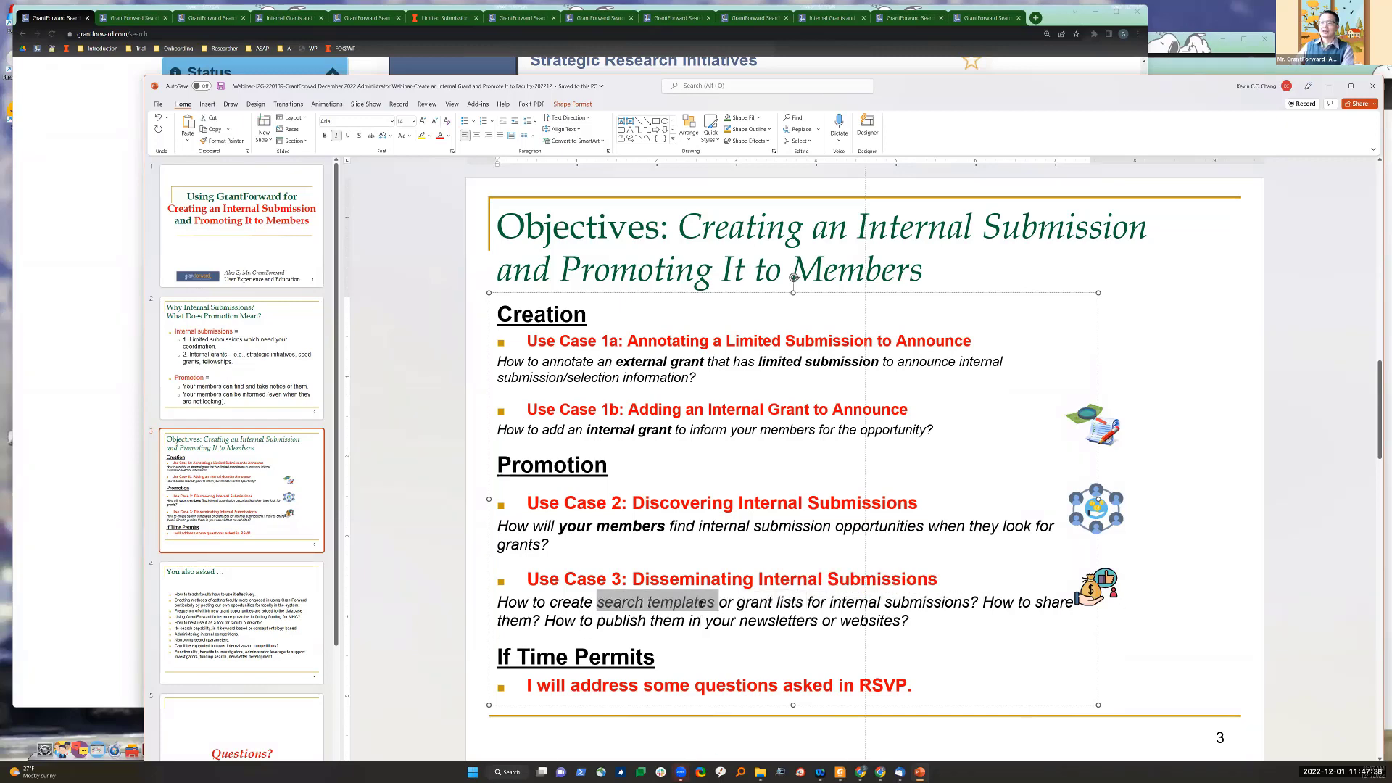
Step: Return to the browser and examine the search's applied filters and the Strategic Research Initiatives result
{"action": "left_click", "coordinate": [126, 633]}
{"action": "scroll", "coordinate": [403, 512], "scroll_direction": "up", "scroll_amount": 10}
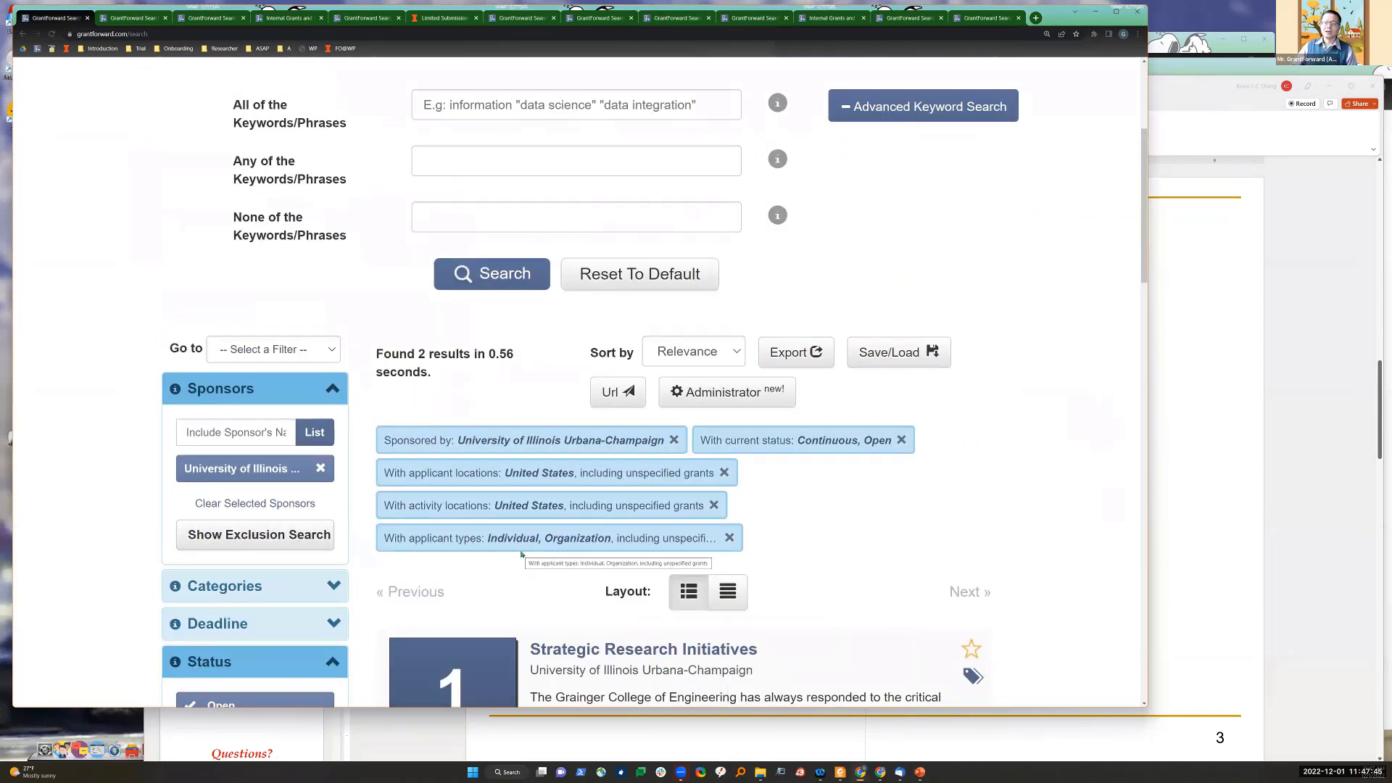
{"action": "scroll", "coordinate": [521, 555], "scroll_direction": "down", "scroll_amount": 3}
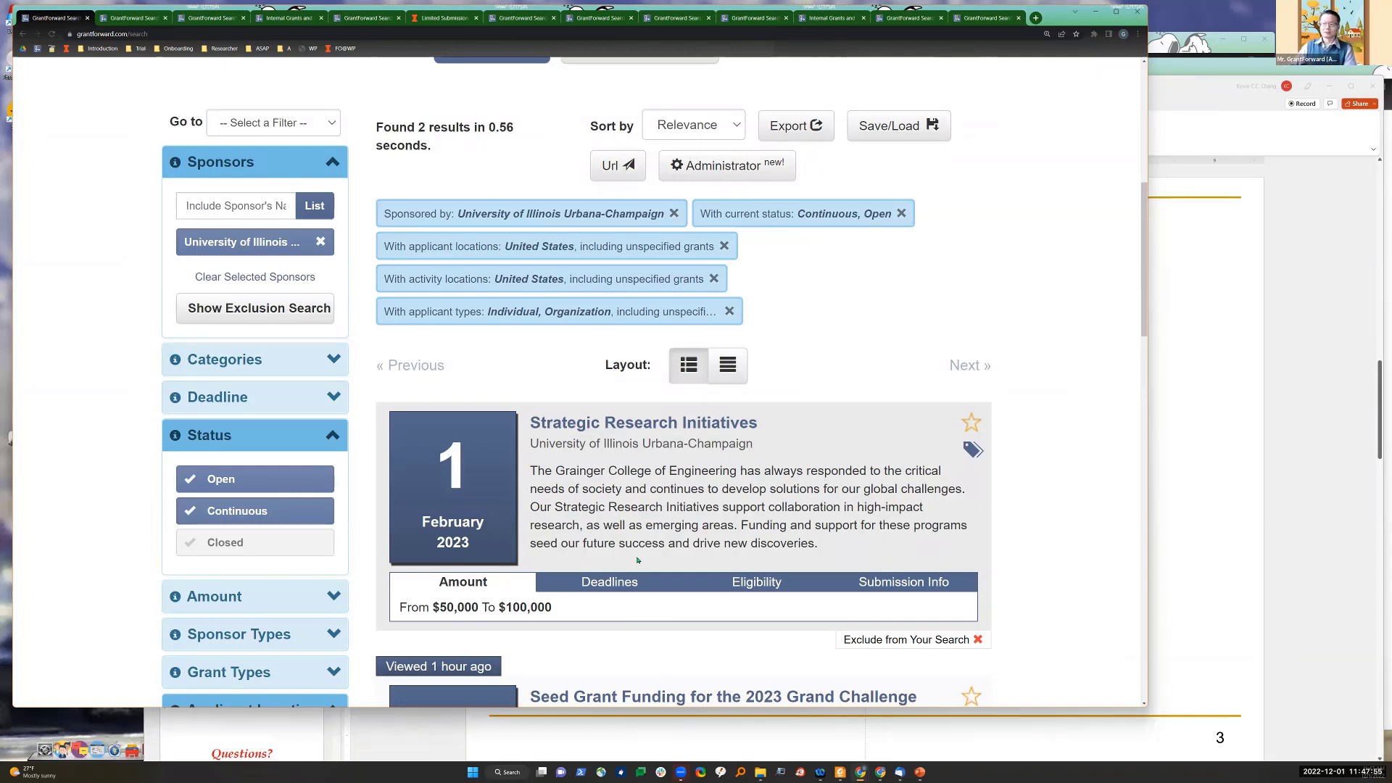
{"action": "scroll", "coordinate": [797, 440], "scroll_direction": "down", "scroll_amount": 2}
{"action": "scroll", "coordinate": [772, 444], "scroll_direction": "up", "scroll_amount": 4}
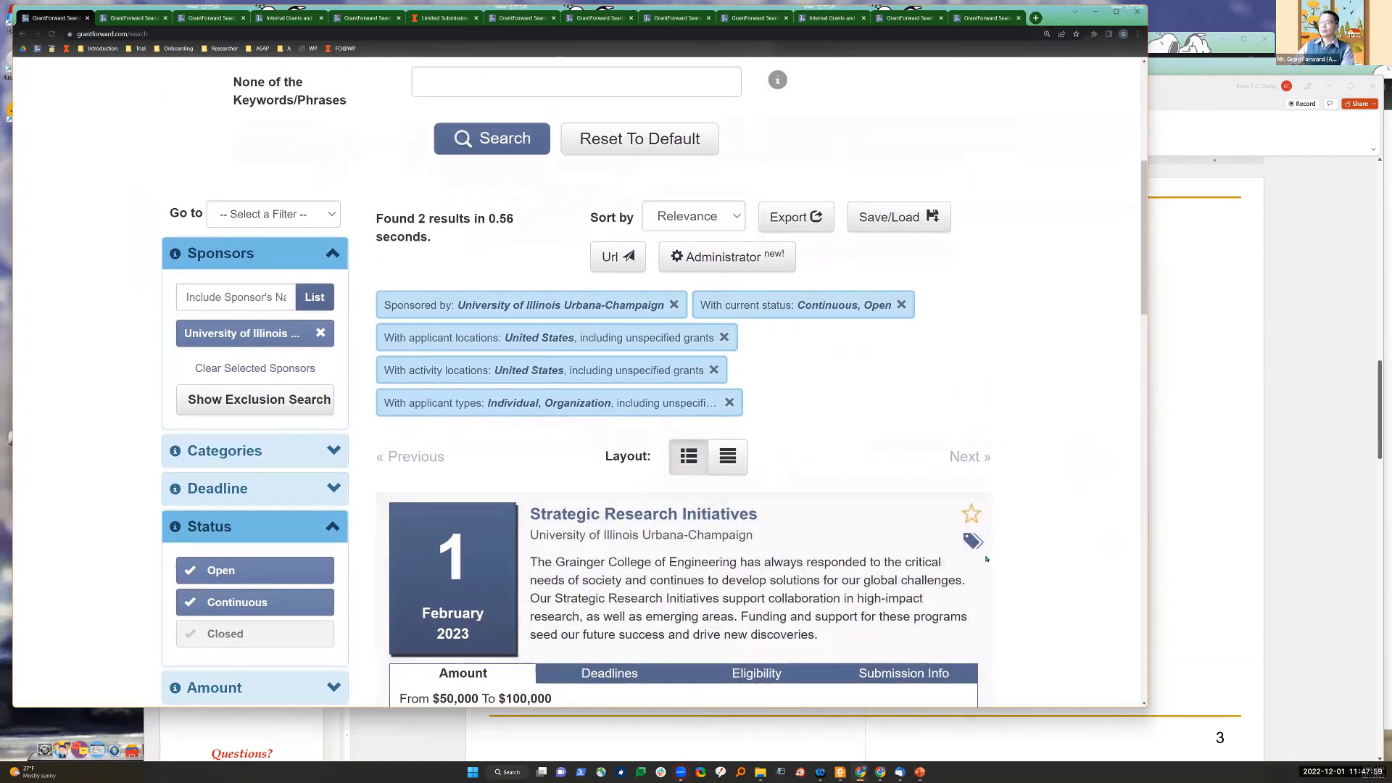
{"action": "scroll", "coordinate": [986, 560], "scroll_direction": "up", "scroll_amount": 1}
{"action": "scroll", "coordinate": [964, 533], "scroll_direction": "down", "scroll_amount": 2}
{"action": "scroll", "coordinate": [949, 515], "scroll_direction": "up", "scroll_amount": 1}
{"action": "scroll", "coordinate": [939, 506], "scroll_direction": "down", "scroll_amount": 1}
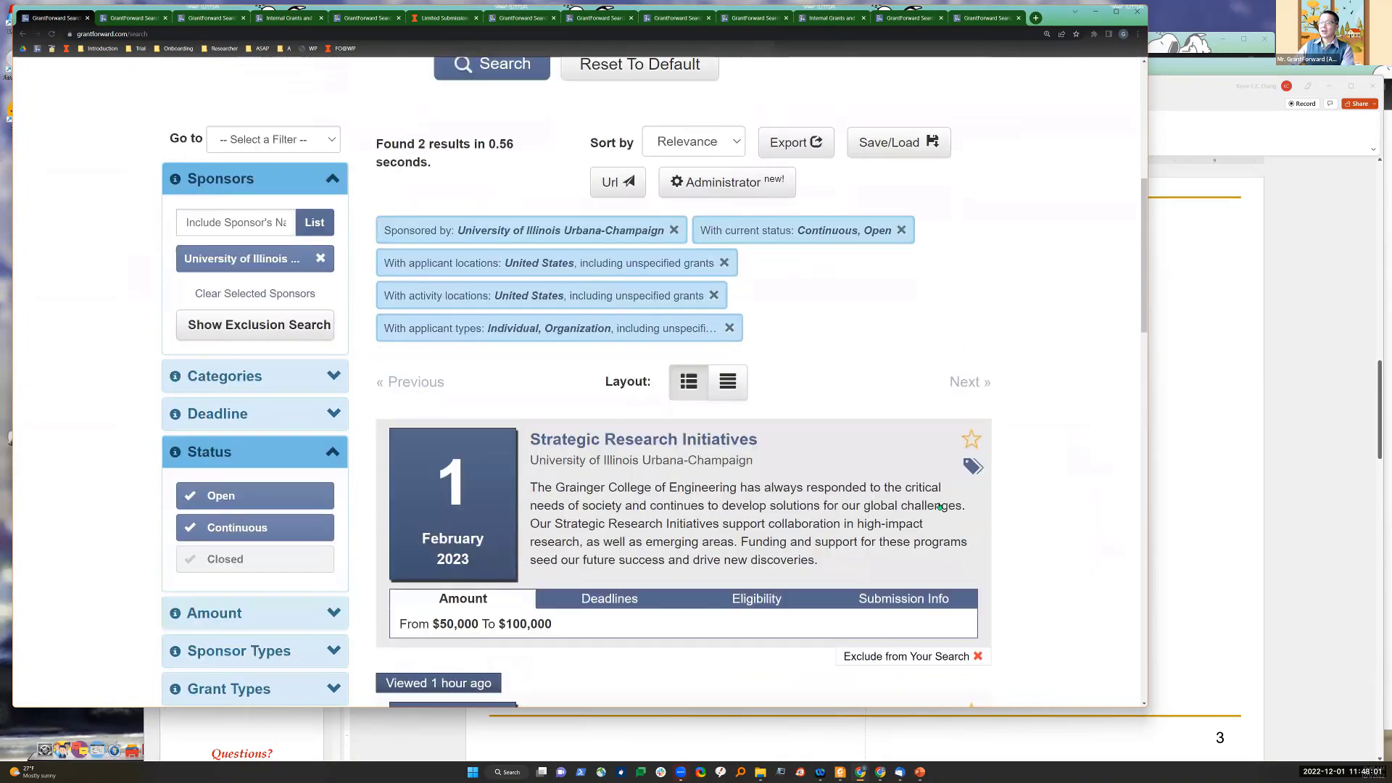
Step: Open the grant lists page and view the Limited Submissions list, the professor's list and the Cross Cutting list
{"action": "scroll", "coordinate": [943, 507], "scroll_direction": "down", "scroll_amount": 2}
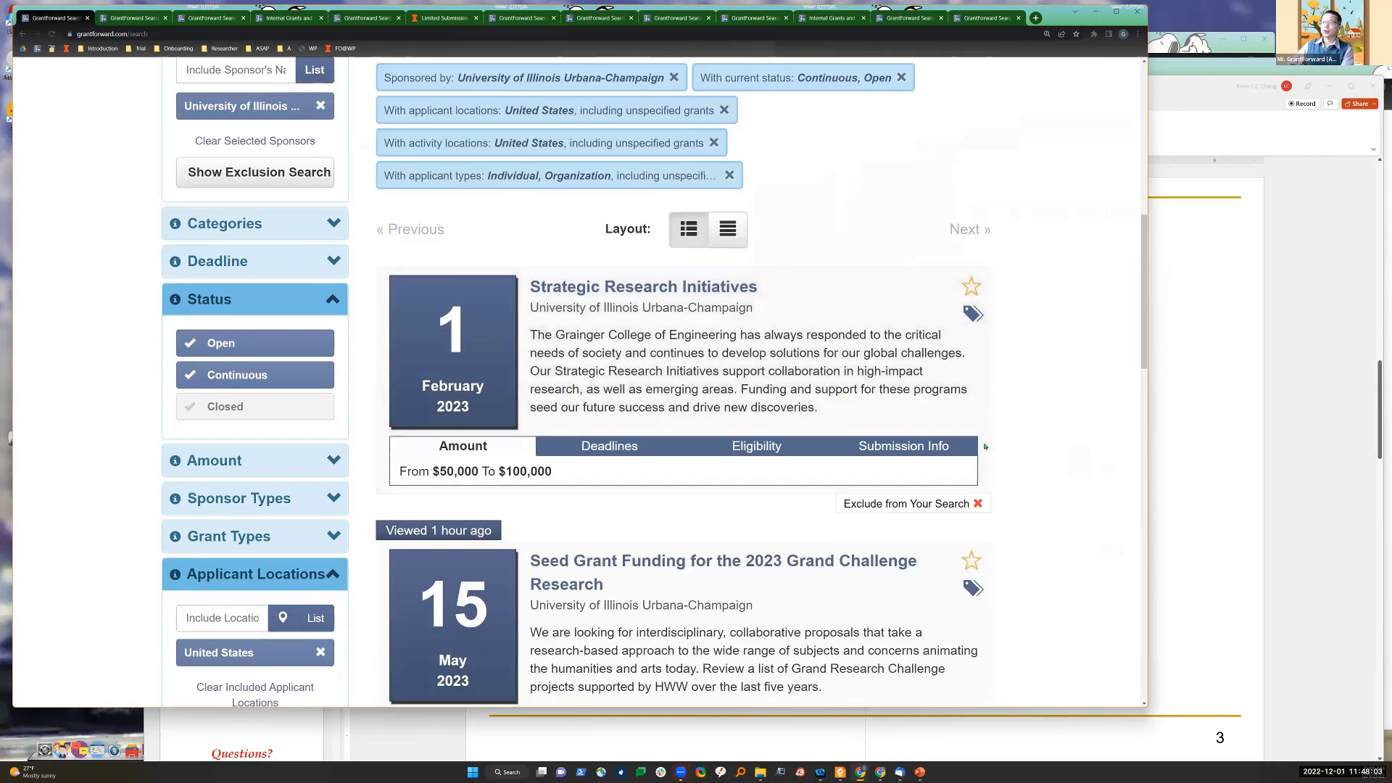
{"action": "scroll", "coordinate": [928, 479], "scroll_direction": "up", "scroll_amount": 9}
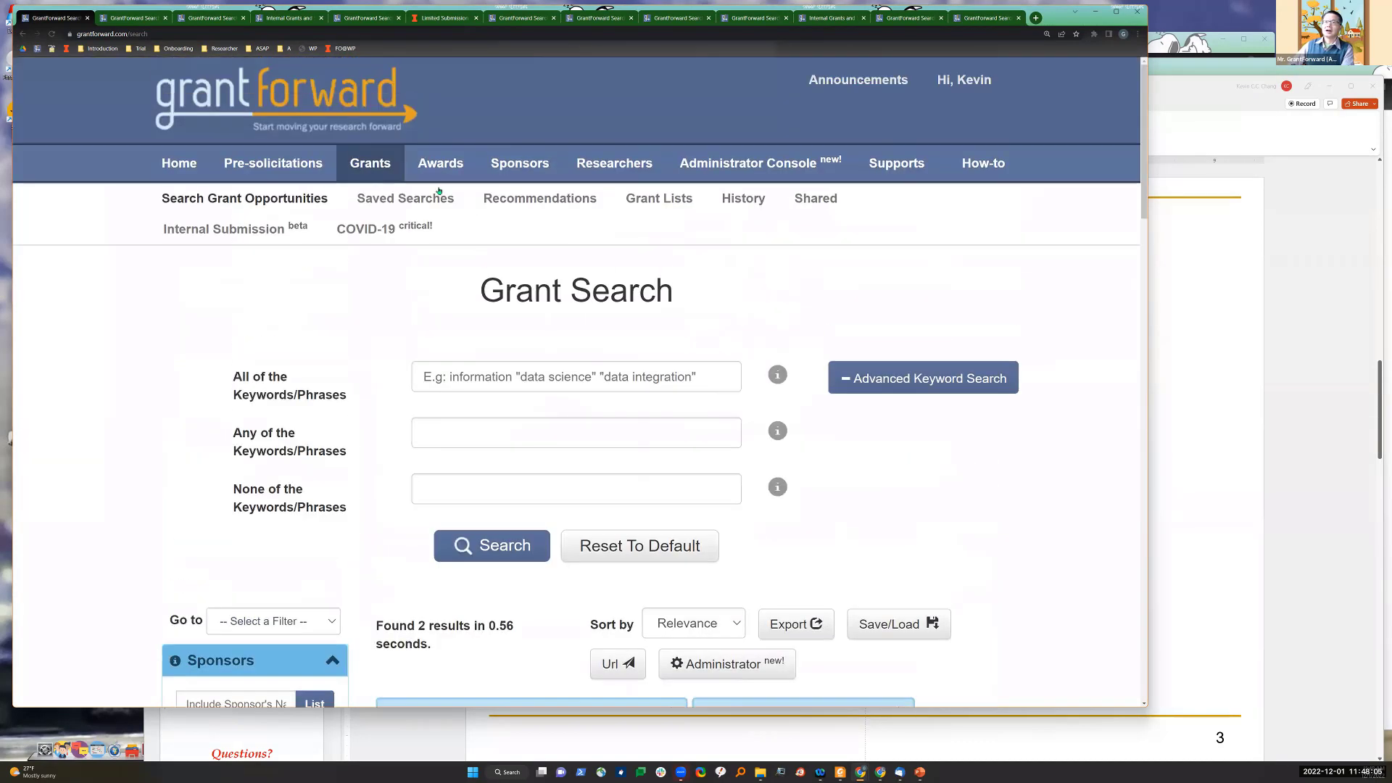
{"action": "left_click", "coordinate": [662, 206]}
{"action": "scroll", "coordinate": [459, 585], "scroll_direction": "down", "scroll_amount": 2}
{"action": "scroll", "coordinate": [459, 584], "scroll_direction": "down", "scroll_amount": 2}
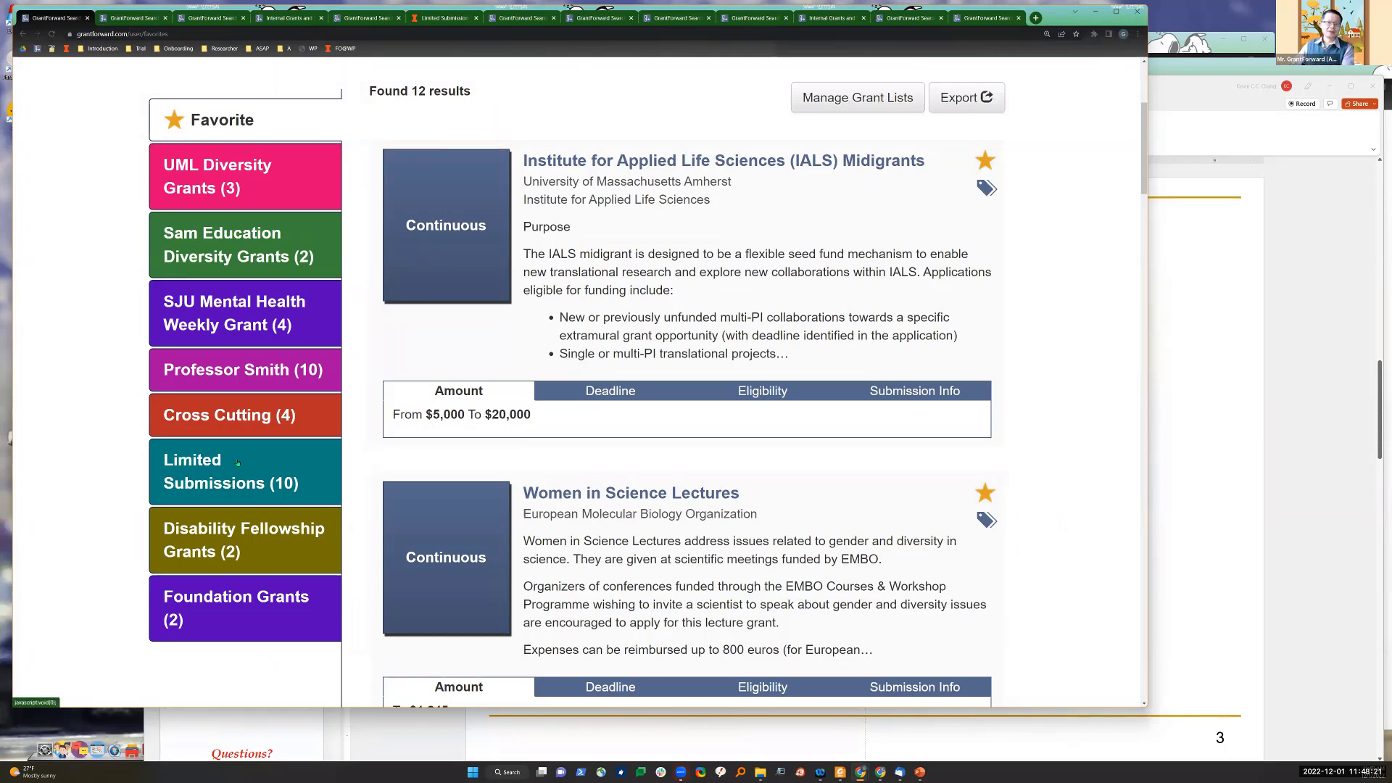
{"action": "left_click", "coordinate": [231, 484]}
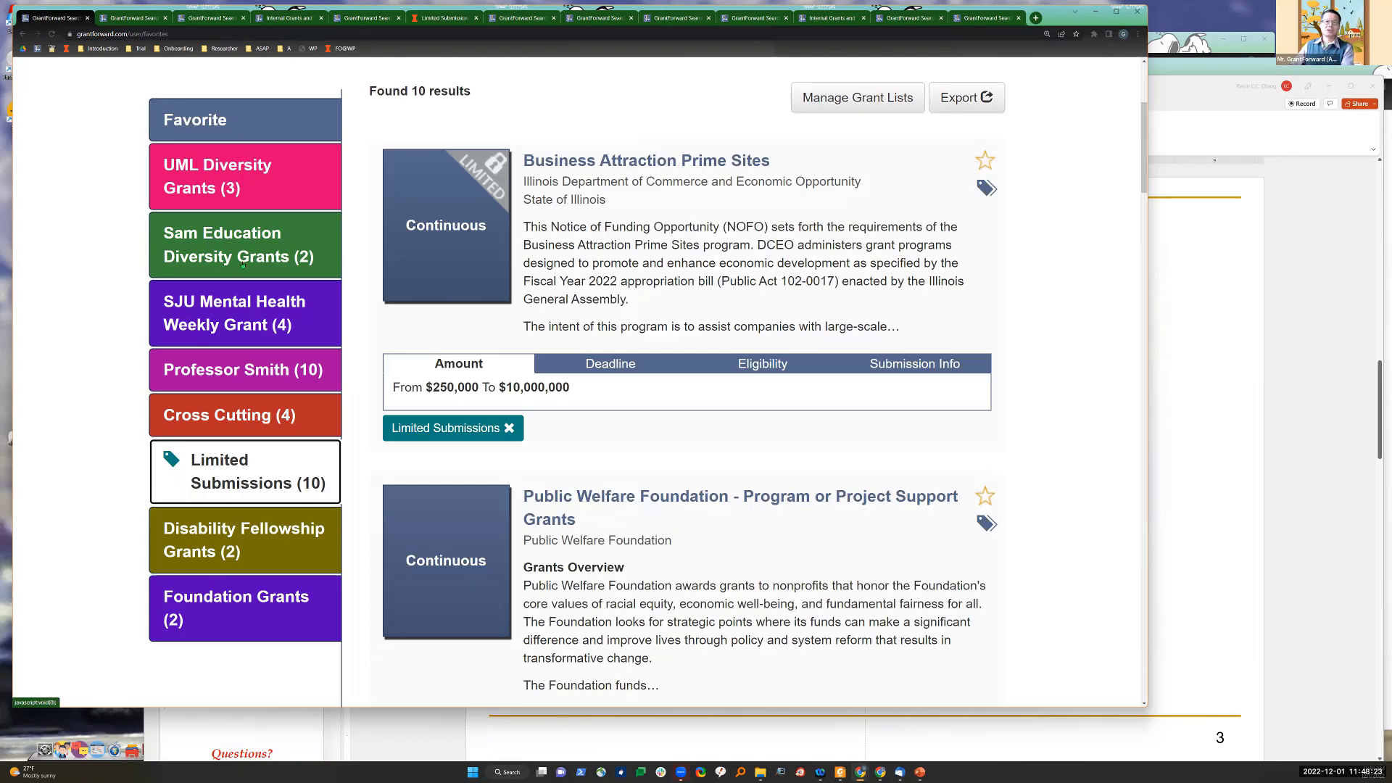
{"action": "left_click", "coordinate": [227, 378]}
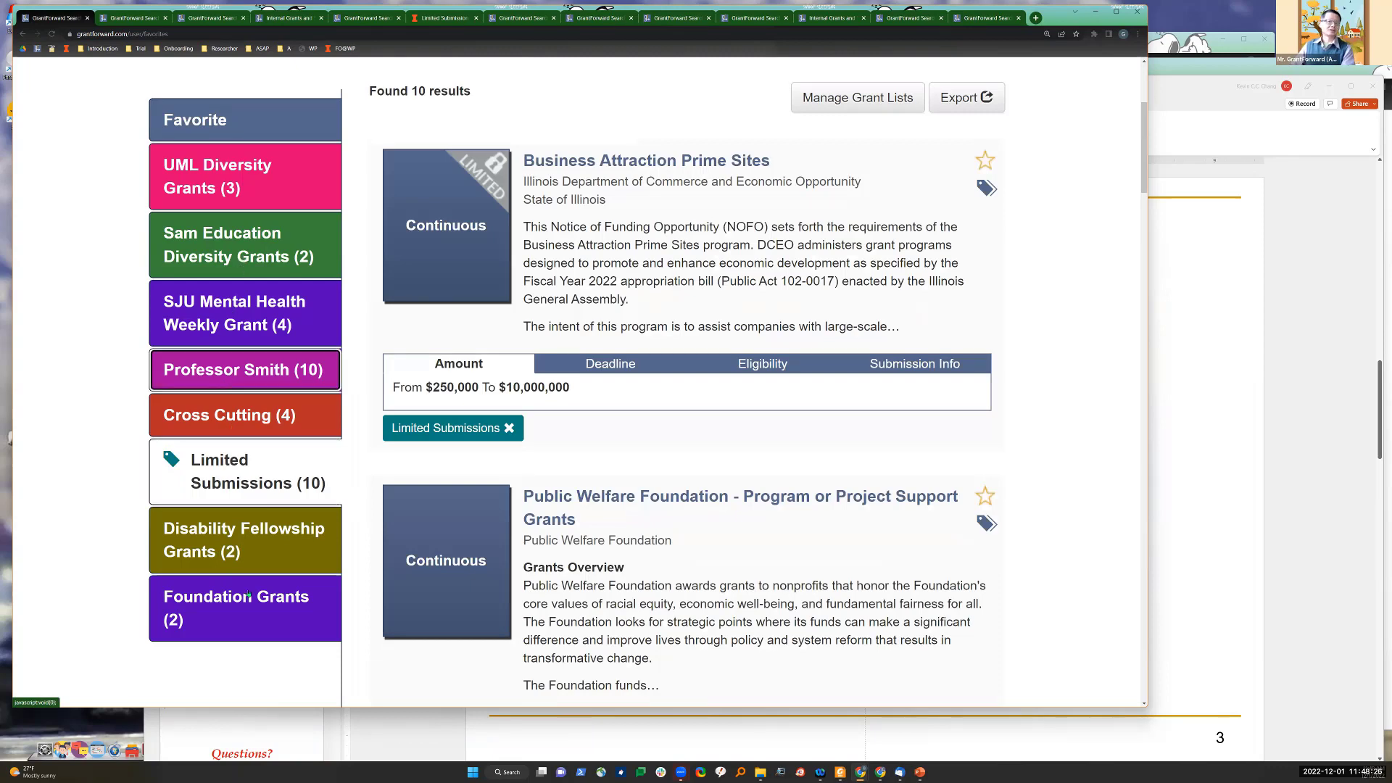
{"action": "left_click", "coordinate": [245, 372]}
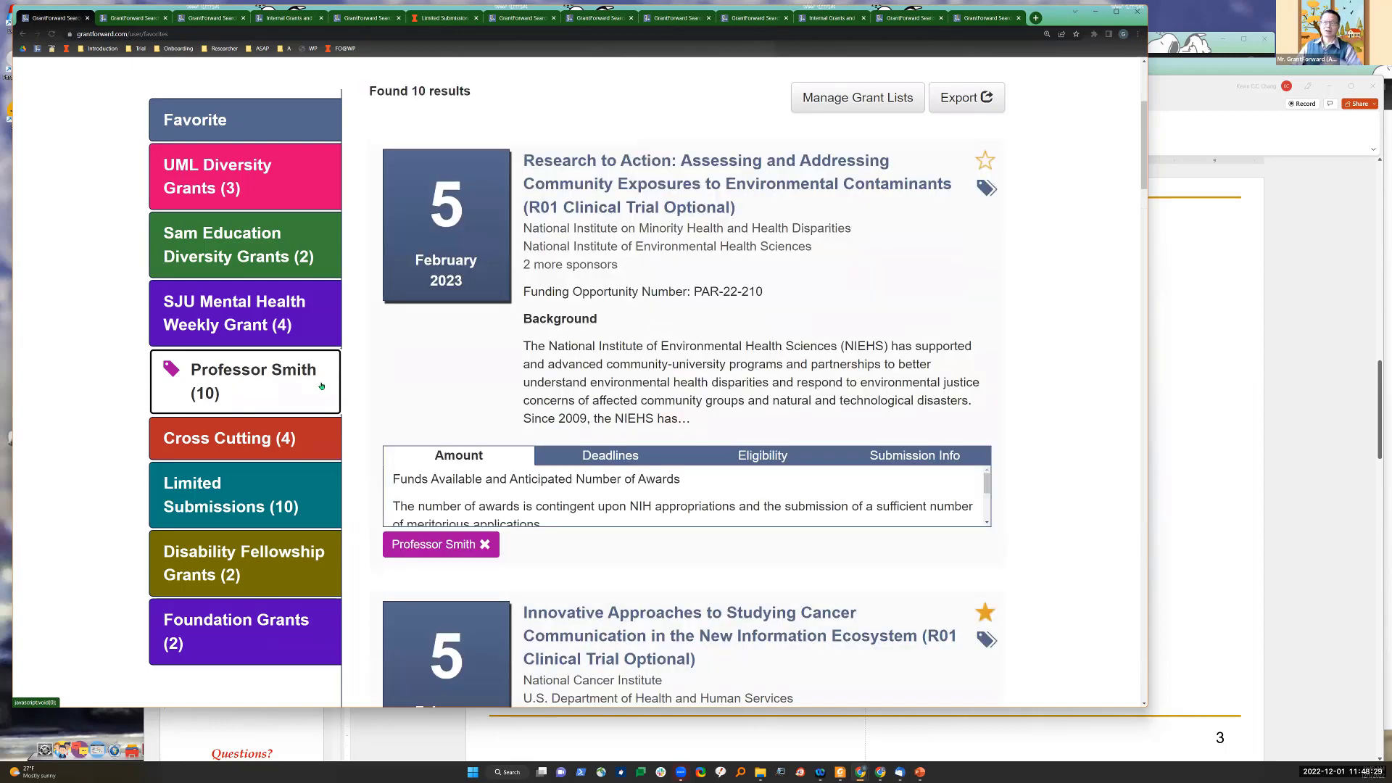
{"action": "left_click", "coordinate": [257, 455]}
{"action": "scroll", "coordinate": [222, 587], "scroll_direction": "up", "scroll_amount": 4}
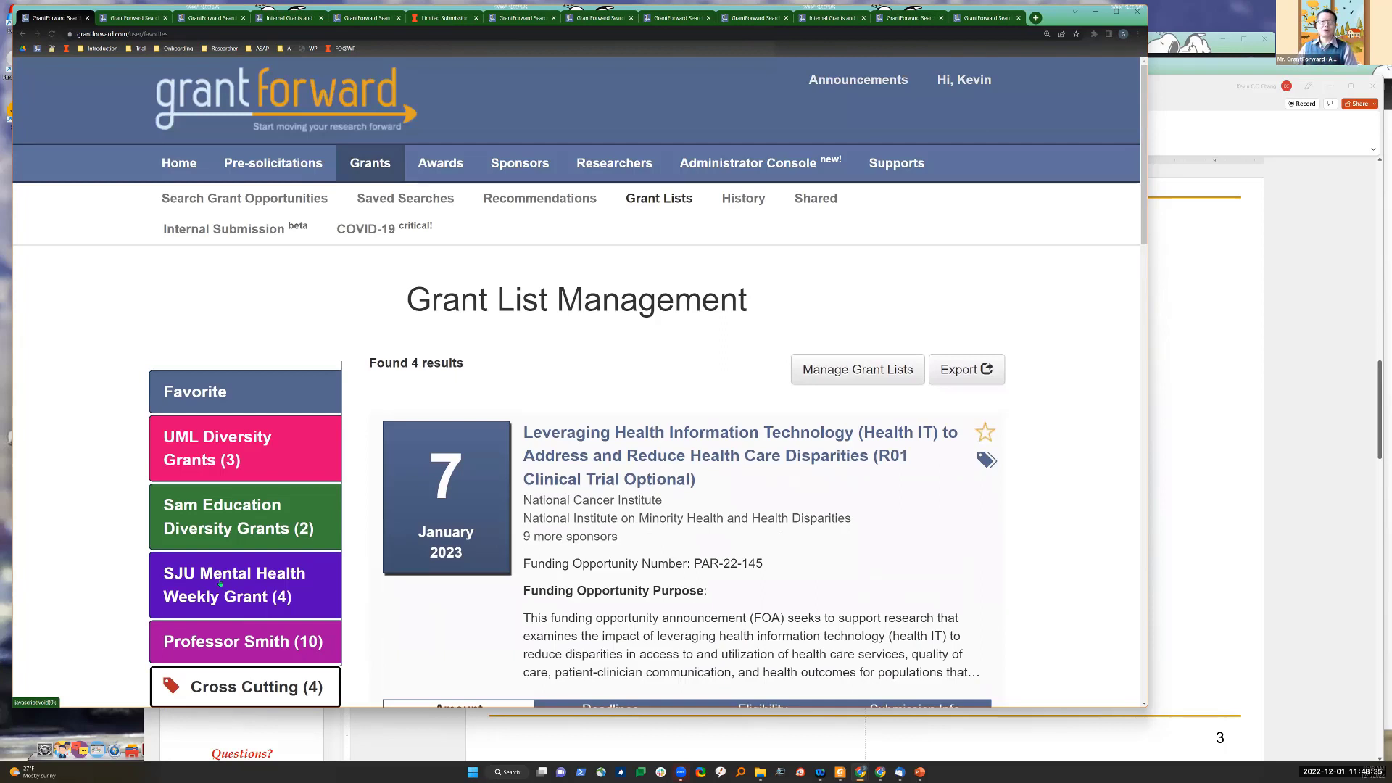
Step: From the grant search results, start a new grant list named "UIUC Internal Grants" for the Seed Grant Funding for the 2023 Grand Challenge Research grant
{"action": "left_click", "coordinate": [272, 200]}
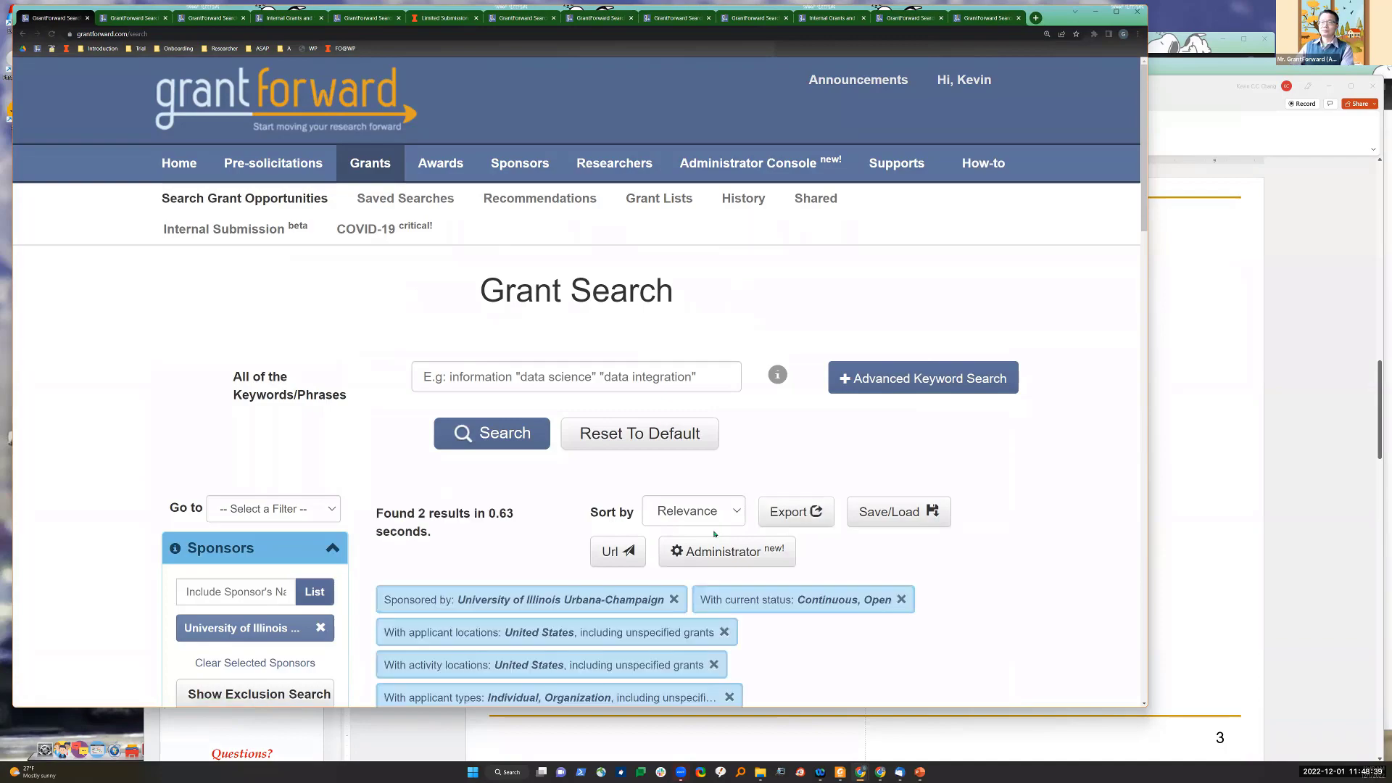
{"action": "scroll", "coordinate": [696, 532], "scroll_direction": "down", "scroll_amount": 4}
{"action": "scroll", "coordinate": [705, 538], "scroll_direction": "down", "scroll_amount": 7}
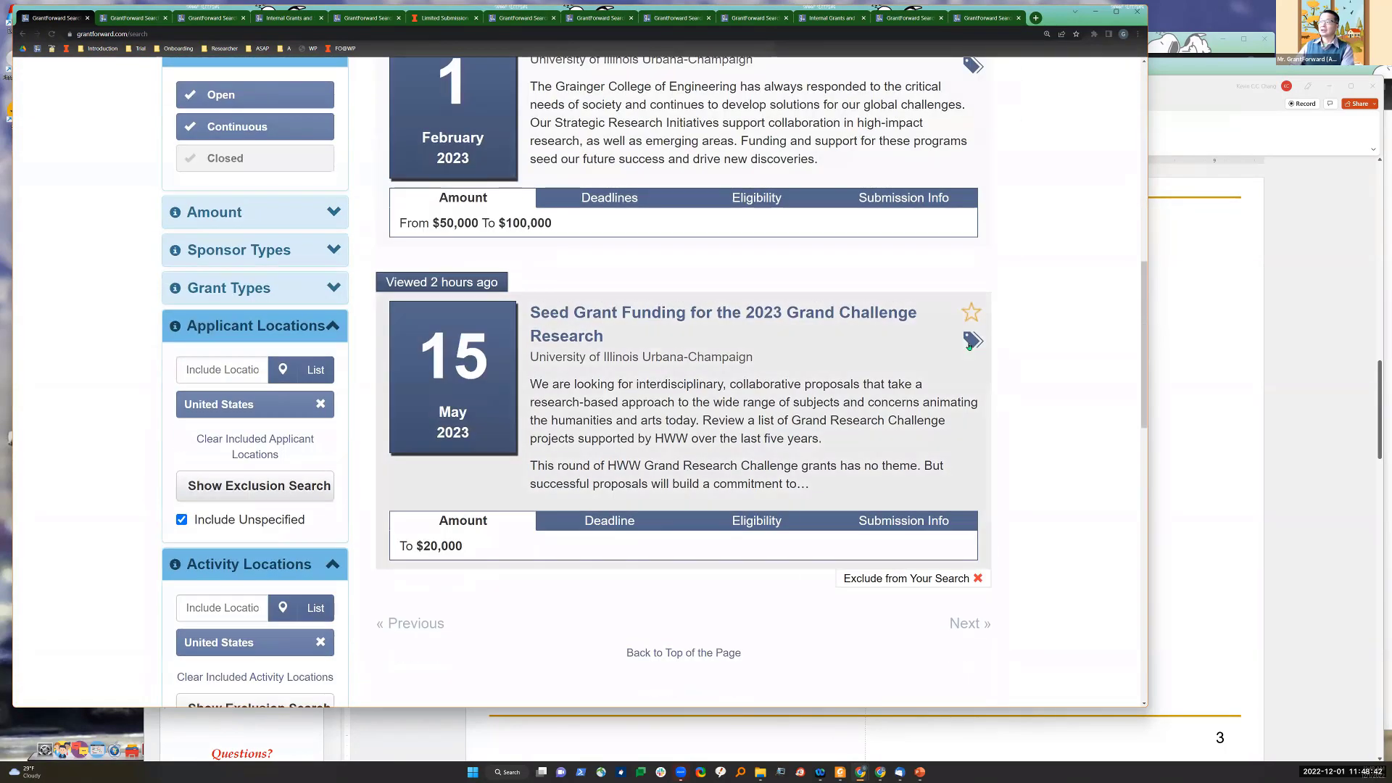
{"action": "left_click", "coordinate": [970, 344]}
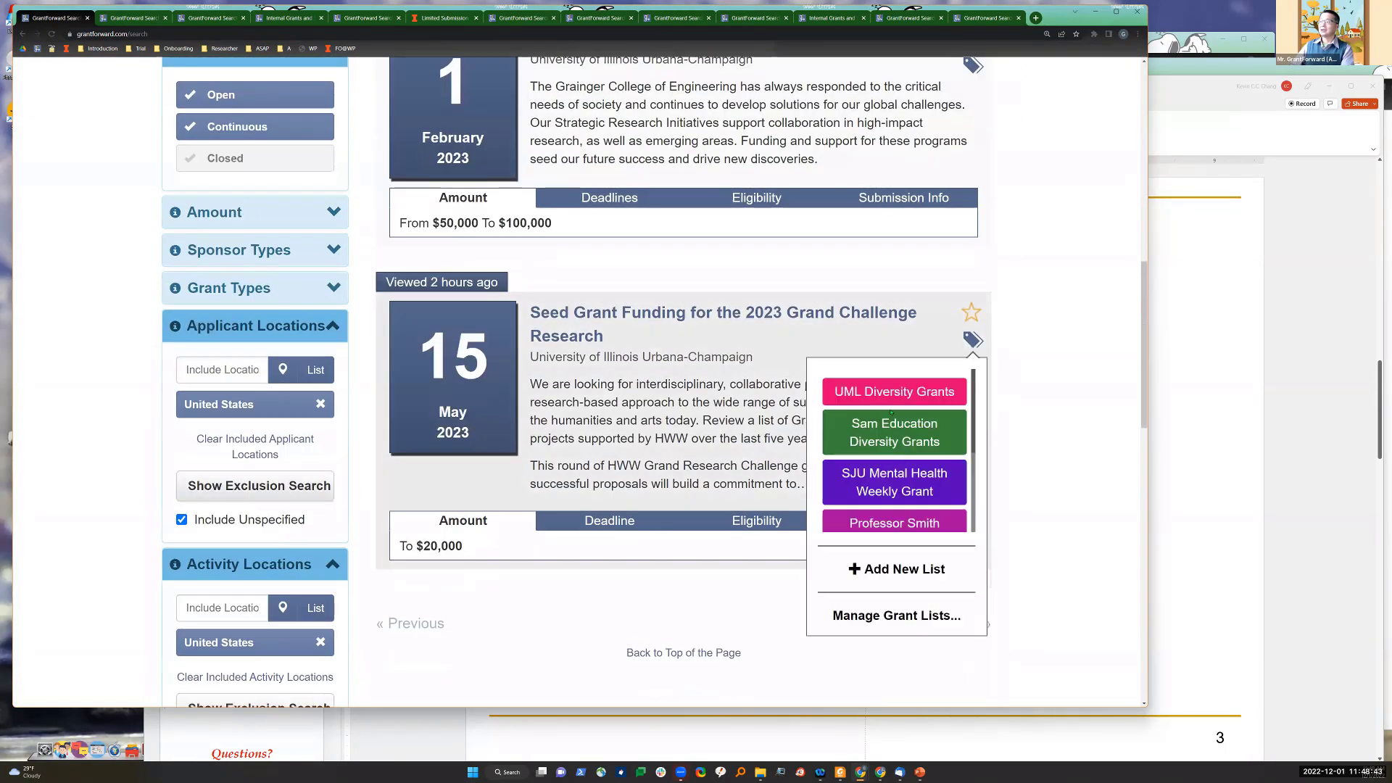
{"action": "left_click", "coordinate": [898, 569]}
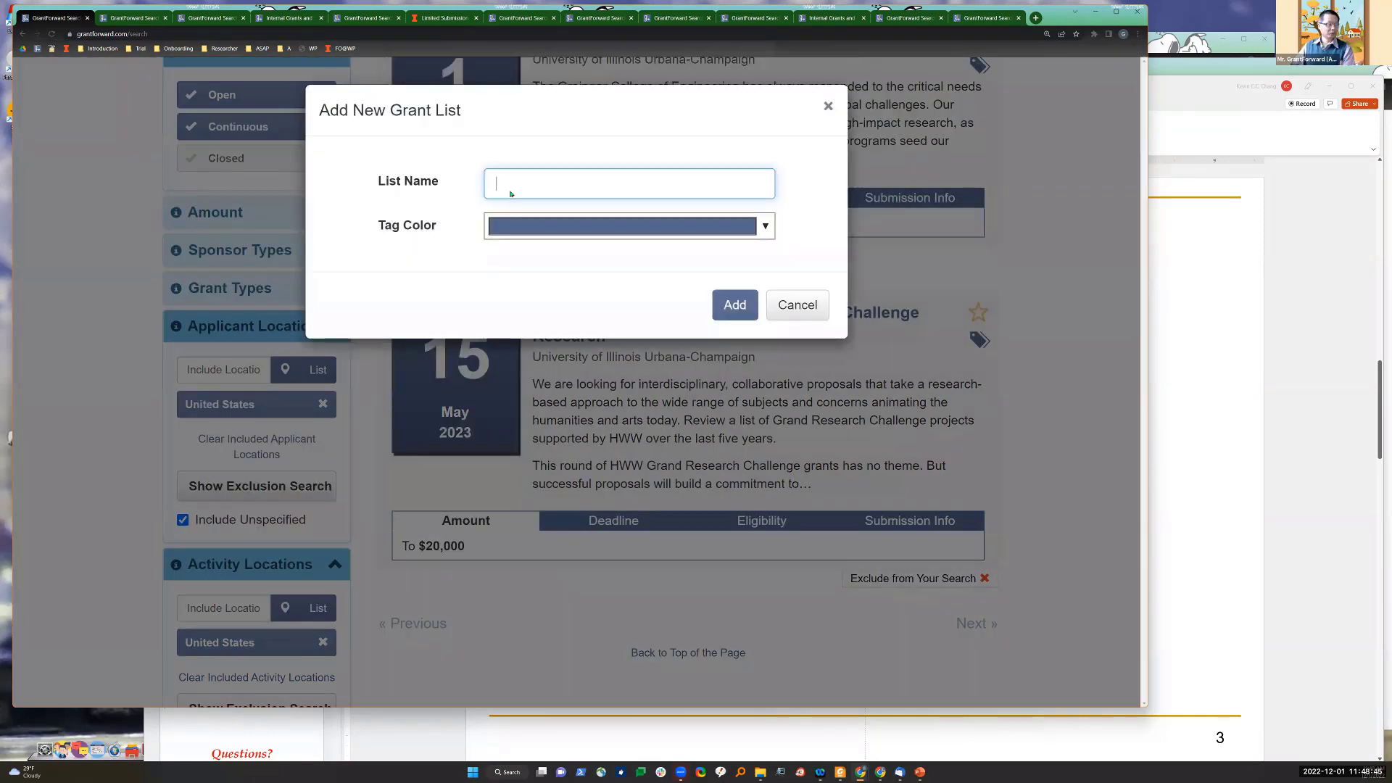
{"action": "type", "text": "UIU"}
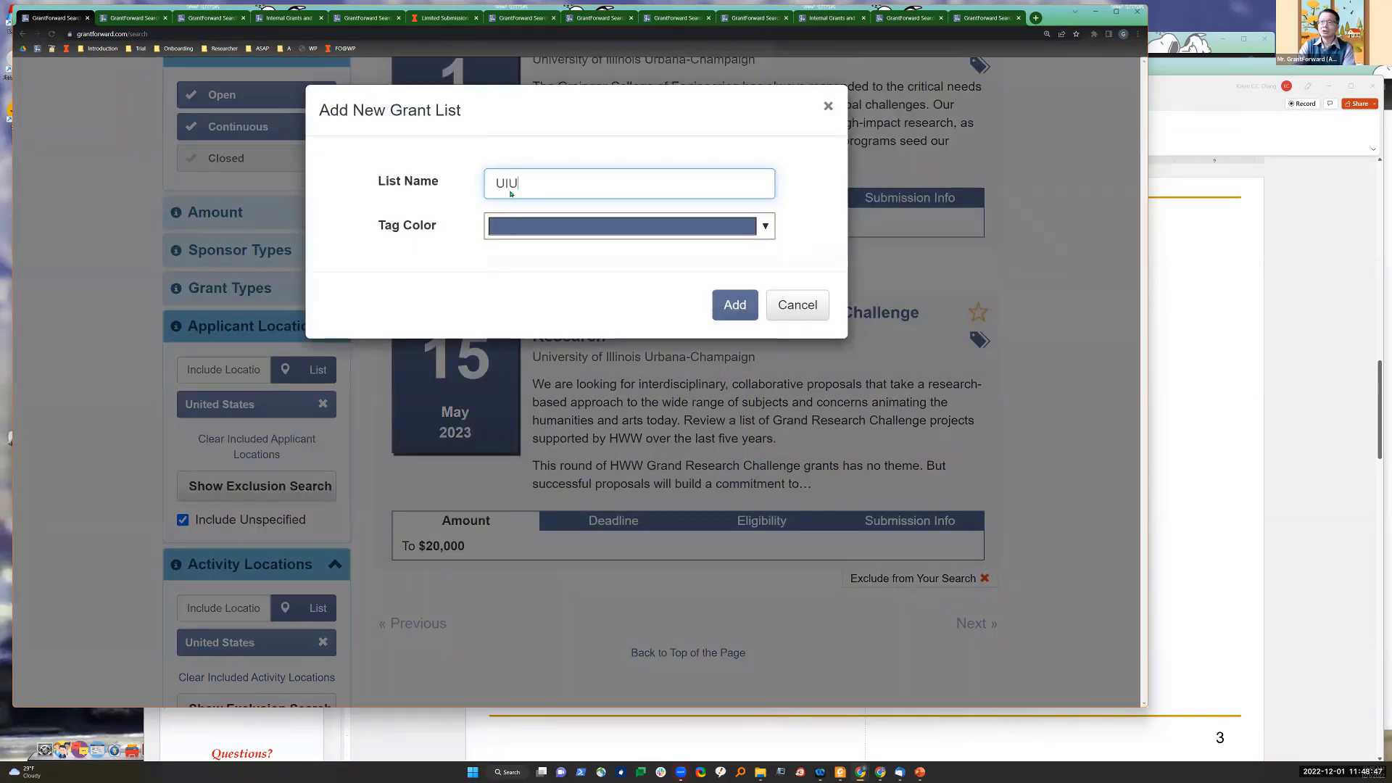
{"action": "type", "text": "C Internal Grn"}
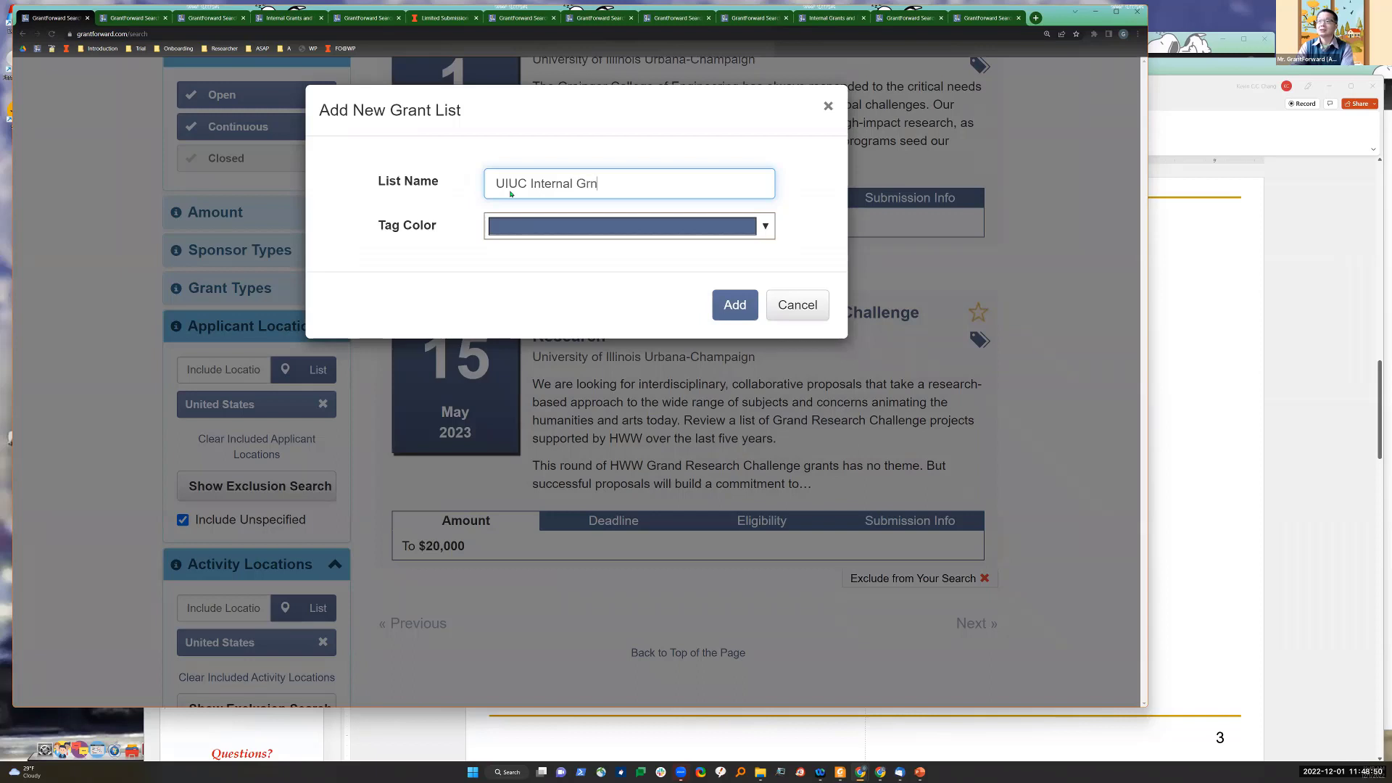
{"action": "key", "text": "BackSpace"}
{"action": "type", "text": "ants"}
Step: Give the new grant list an orange tag color and add it
{"action": "left_click", "coordinate": [598, 229]}
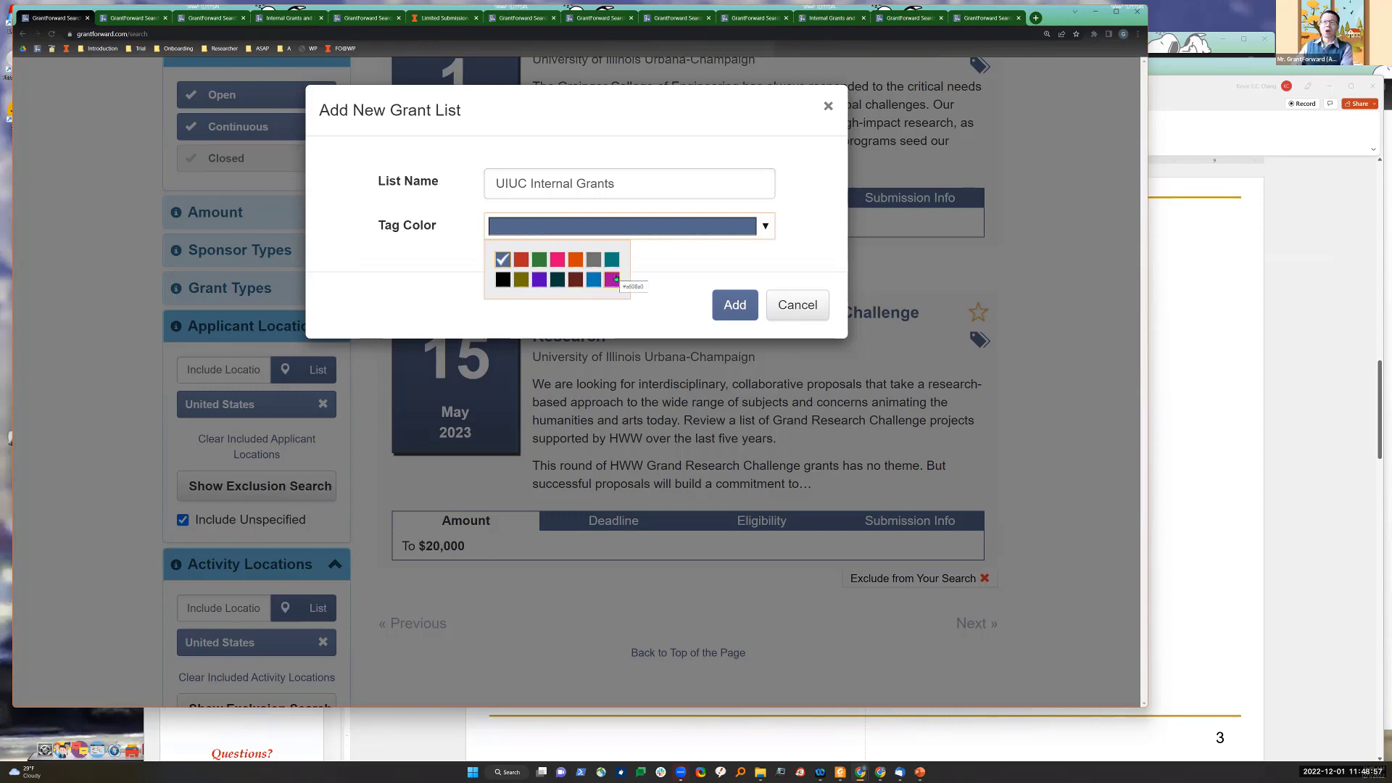
{"action": "left_click", "coordinate": [575, 259]}
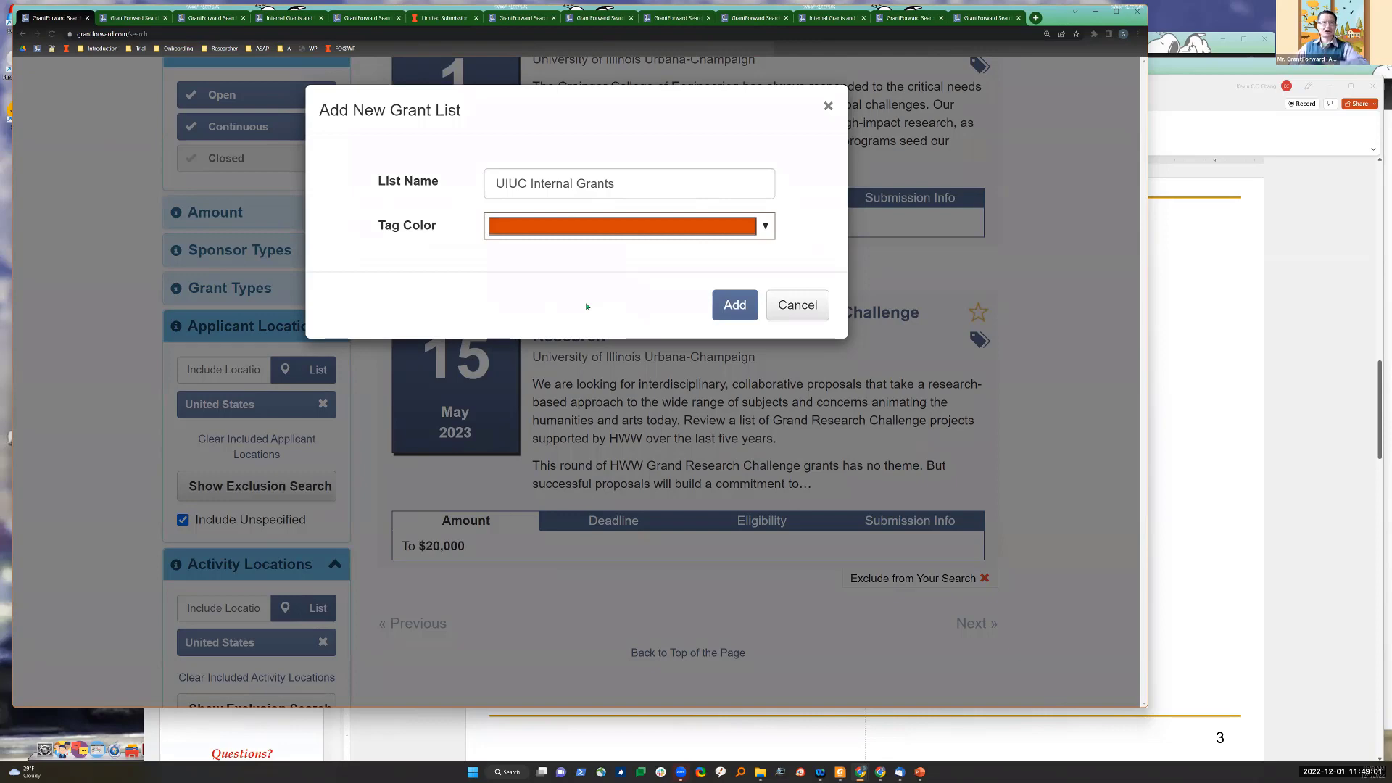
{"action": "left_click", "coordinate": [729, 306]}
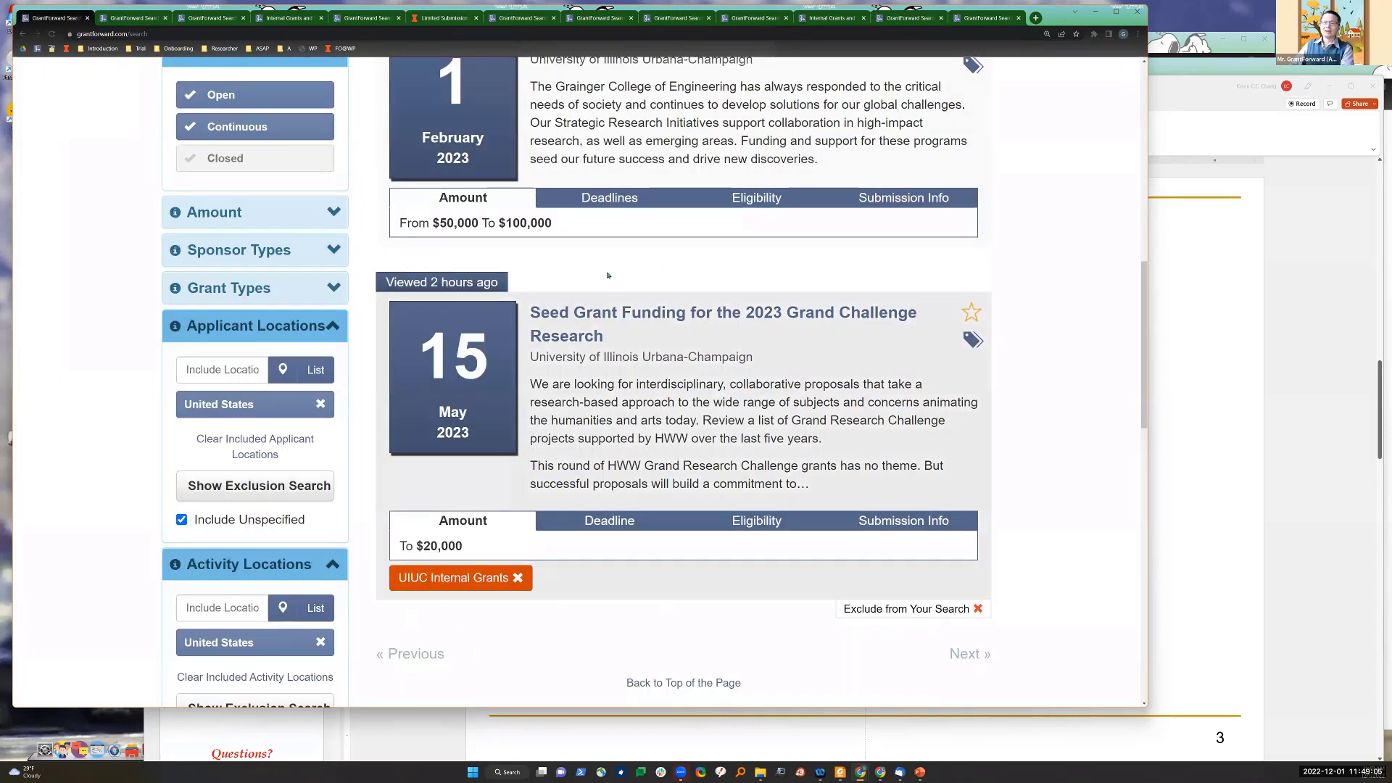
Step: Add the Strategic Research Initiatives grant to the UIUC Internal Grants list
{"action": "scroll", "coordinate": [692, 544], "scroll_direction": "up", "scroll_amount": 4}
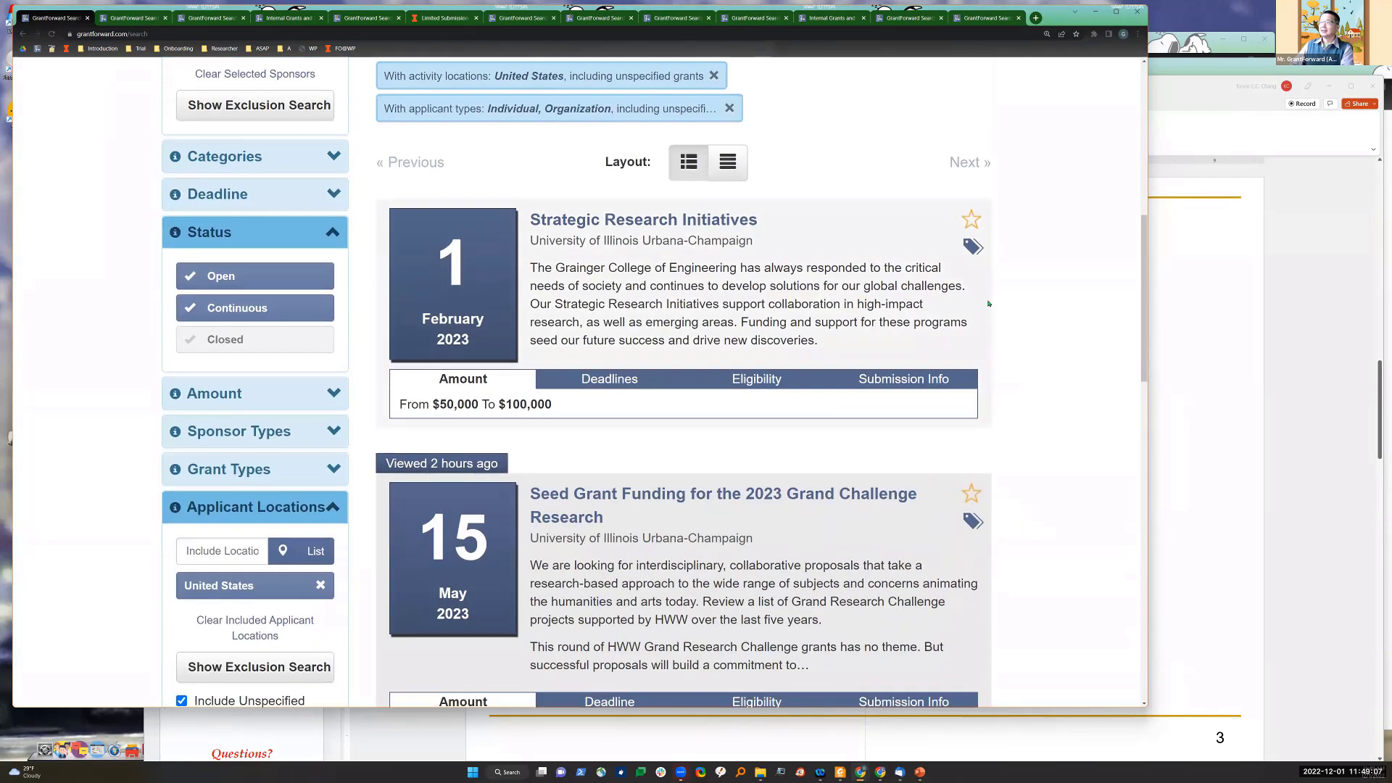
{"action": "left_click", "coordinate": [972, 339]}
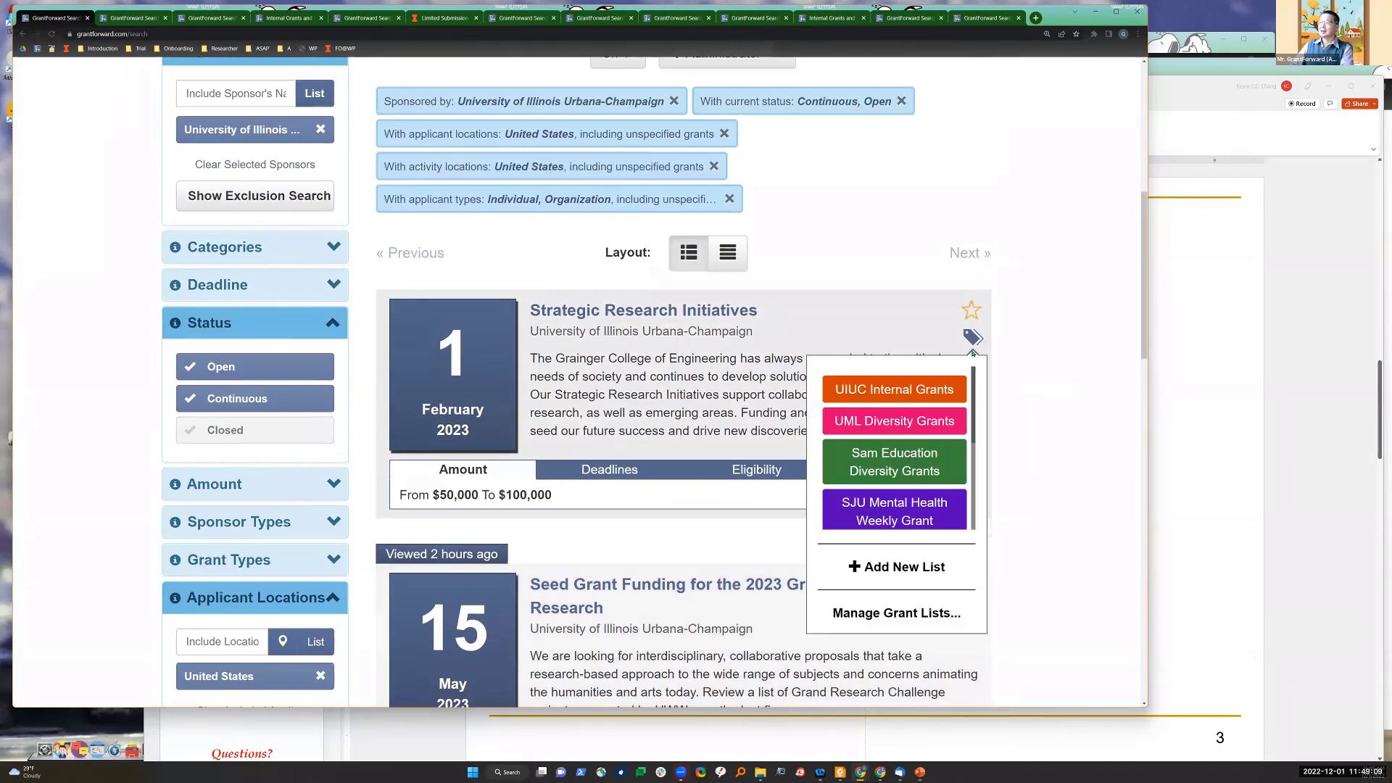
{"action": "left_click", "coordinate": [894, 390]}
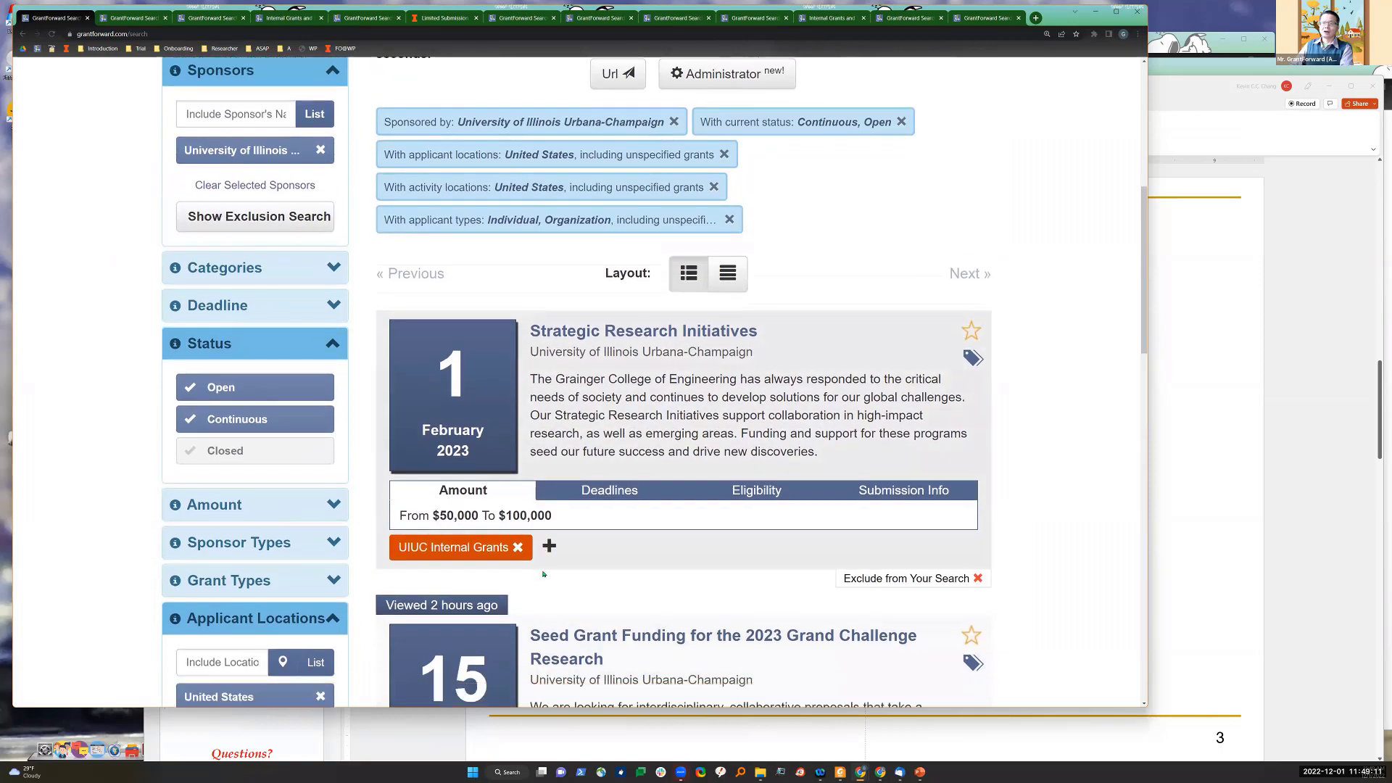
{"action": "scroll", "coordinate": [610, 412], "scroll_direction": "down", "scroll_amount": 3}
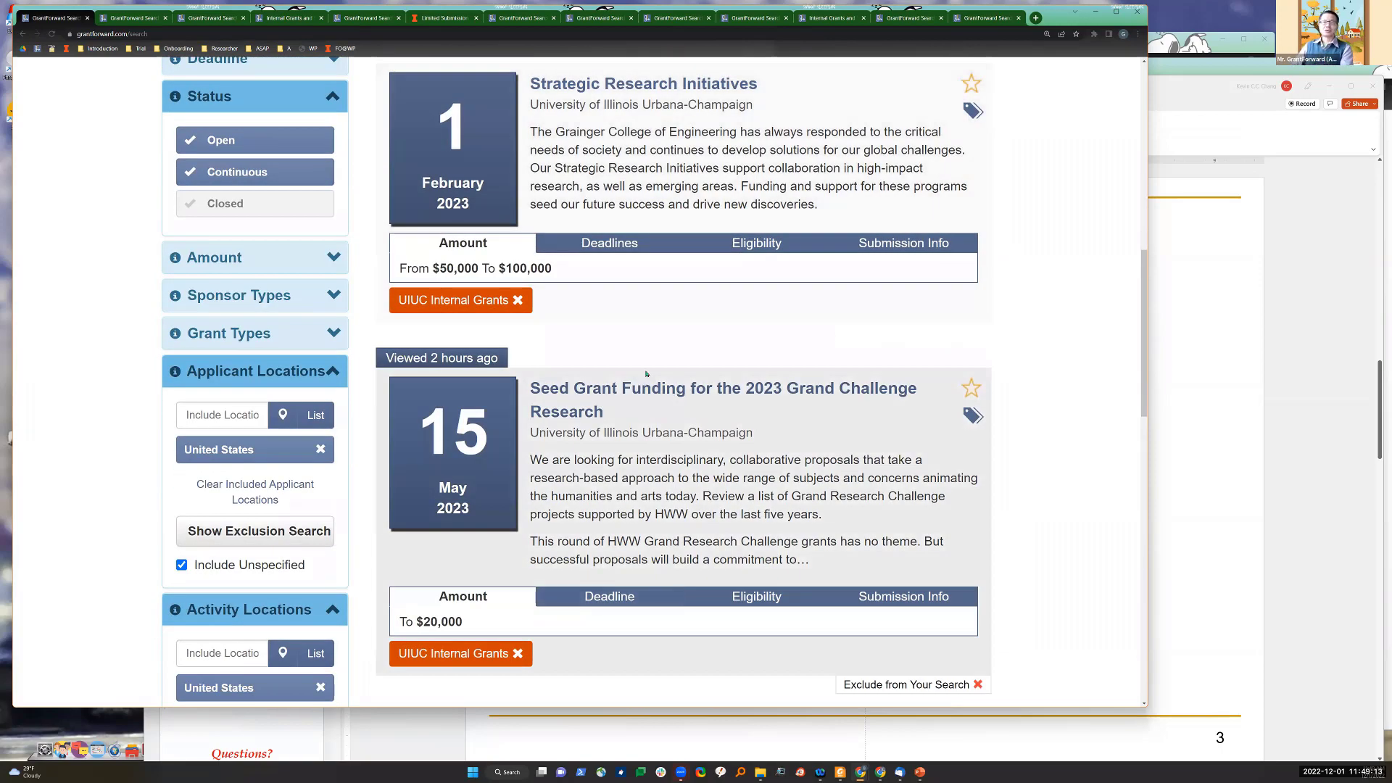
Step: Open the Internal Submission page and review the listed grants with their sponsors, amounts and internal deadlines
{"action": "scroll", "coordinate": [542, 496], "scroll_direction": "up", "scroll_amount": 4}
{"action": "scroll", "coordinate": [652, 457], "scroll_direction": "up", "scroll_amount": 5}
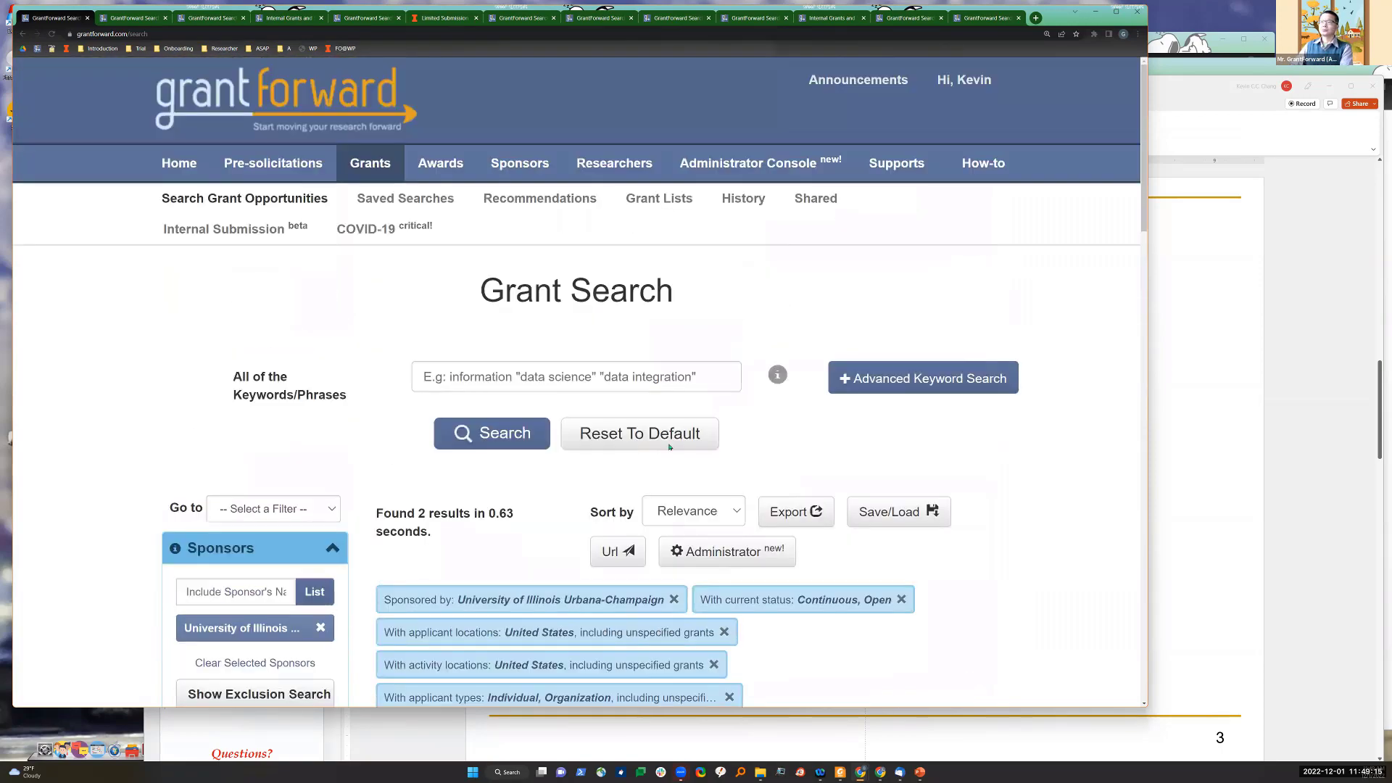
{"action": "scroll", "coordinate": [346, 336], "scroll_direction": "down", "scroll_amount": 1}
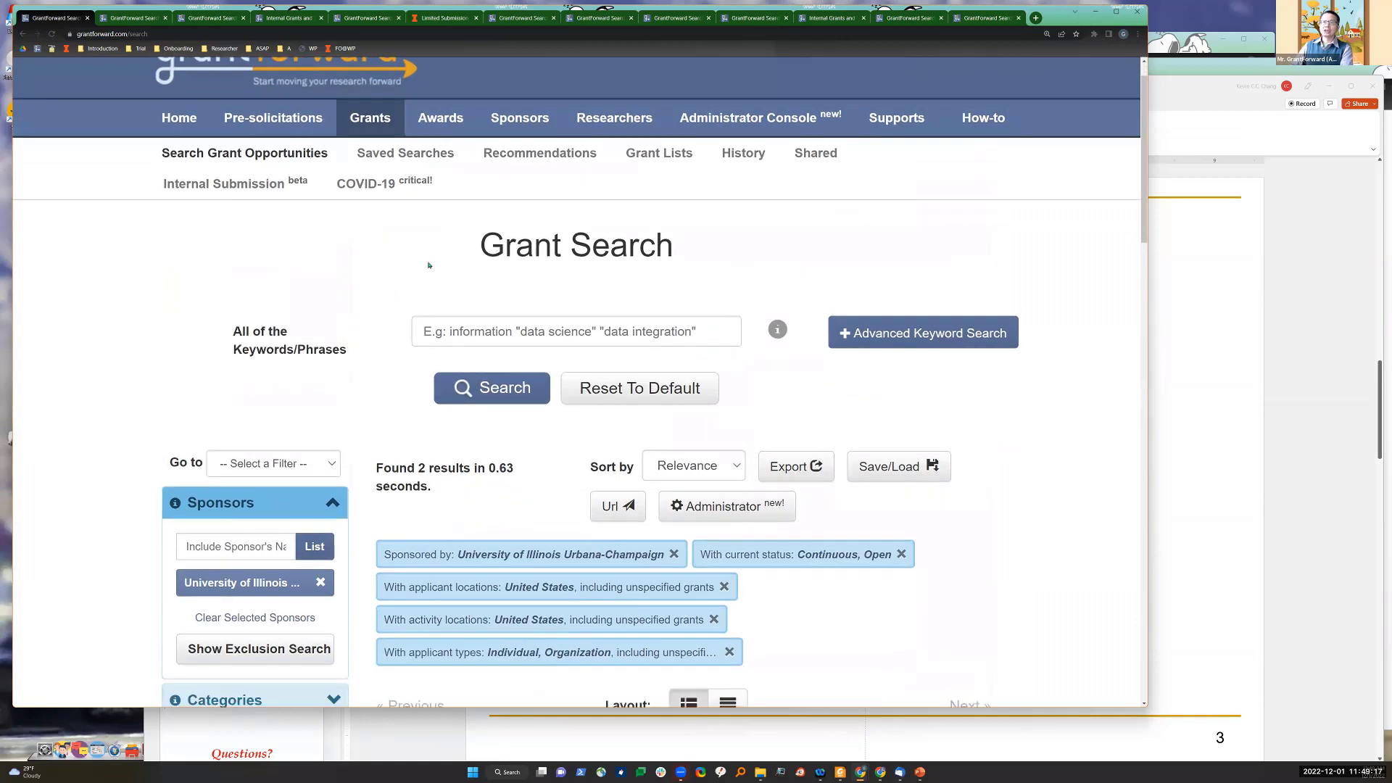
{"action": "scroll", "coordinate": [373, 272], "scroll_direction": "down", "scroll_amount": 1}
{"action": "scroll", "coordinate": [295, 208], "scroll_direction": "up", "scroll_amount": 2}
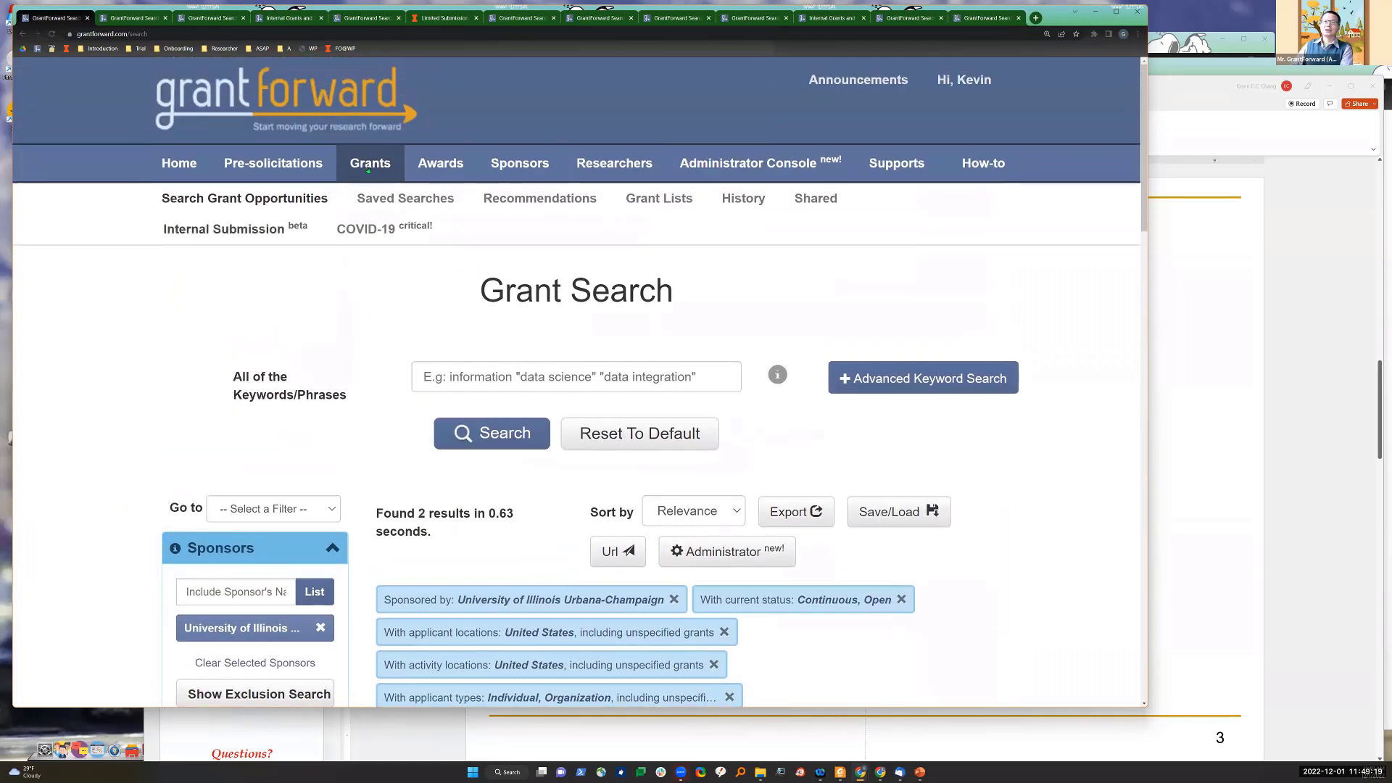
{"action": "left_click", "coordinate": [222, 238]}
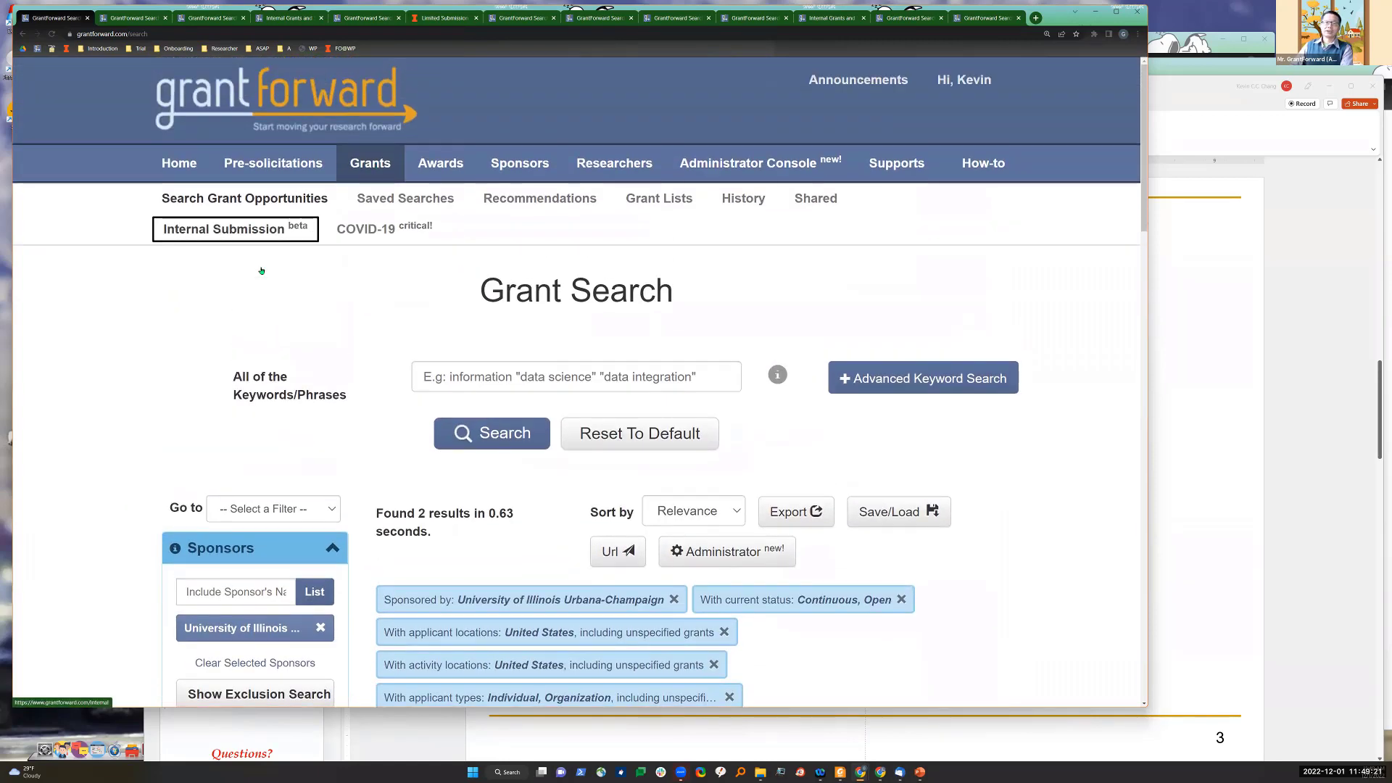
{"action": "scroll", "coordinate": [673, 459], "scroll_direction": "down", "scroll_amount": 3}
{"action": "scroll", "coordinate": [674, 458], "scroll_direction": "down", "scroll_amount": 3}
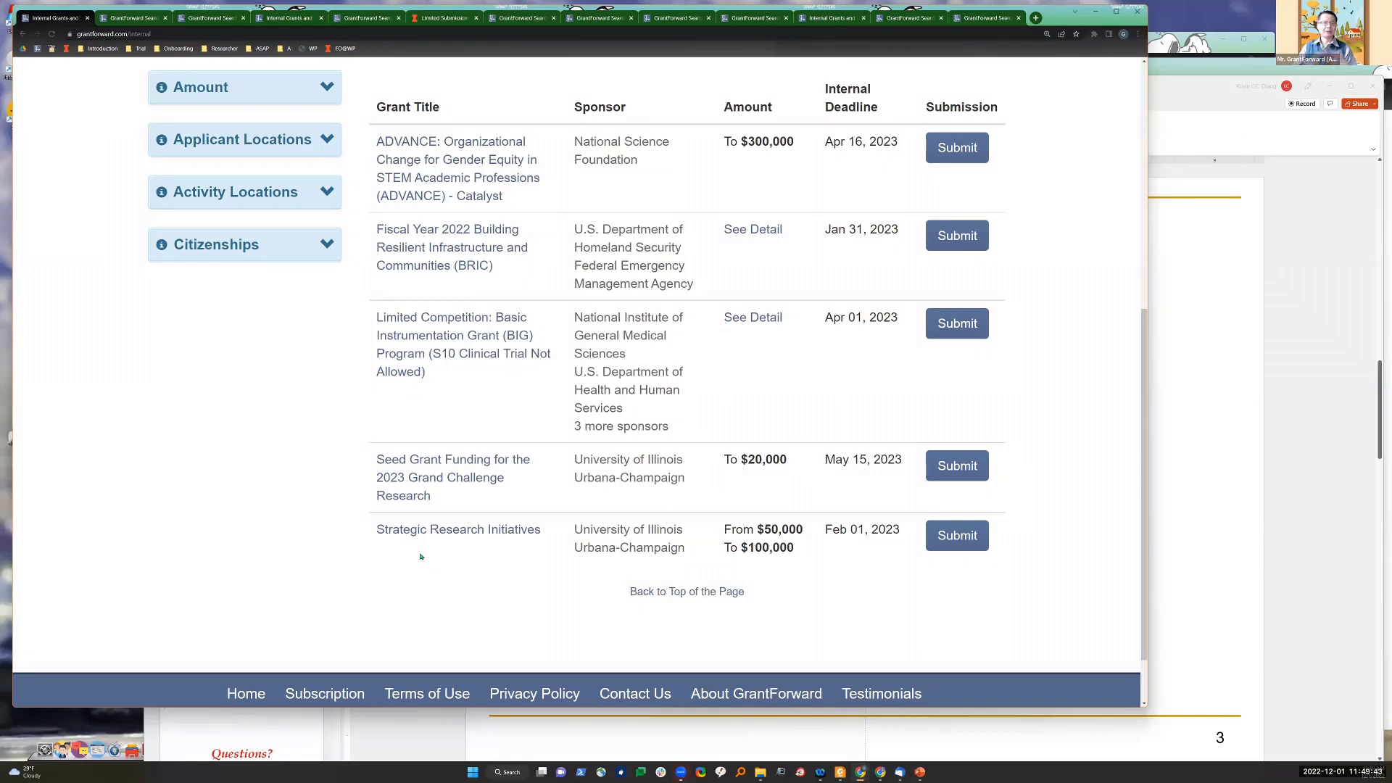
{"action": "scroll", "coordinate": [424, 472], "scroll_direction": "up", "scroll_amount": 6}
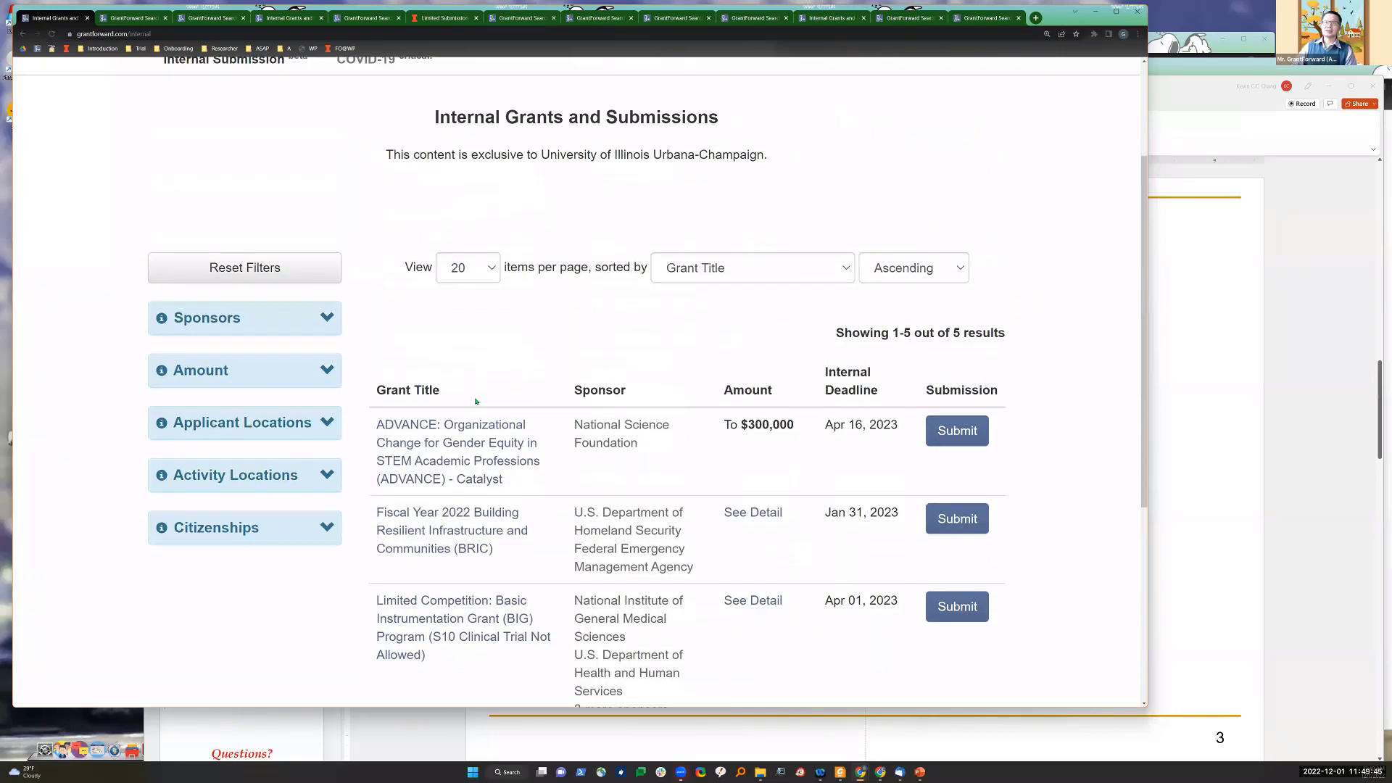
{"action": "scroll", "coordinate": [506, 392], "scroll_direction": "down", "scroll_amount": 3}
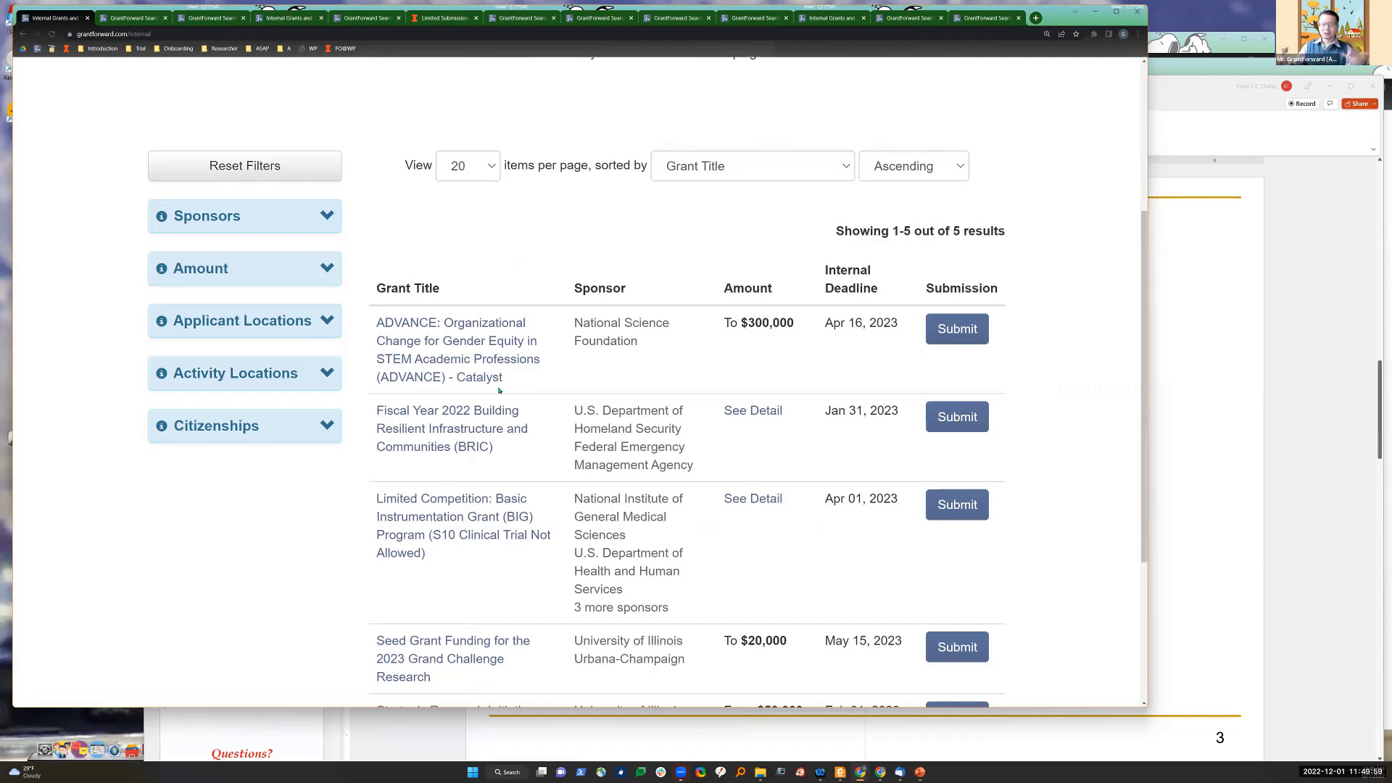
{"action": "scroll", "coordinate": [399, 483], "scroll_direction": "down", "scroll_amount": 3}
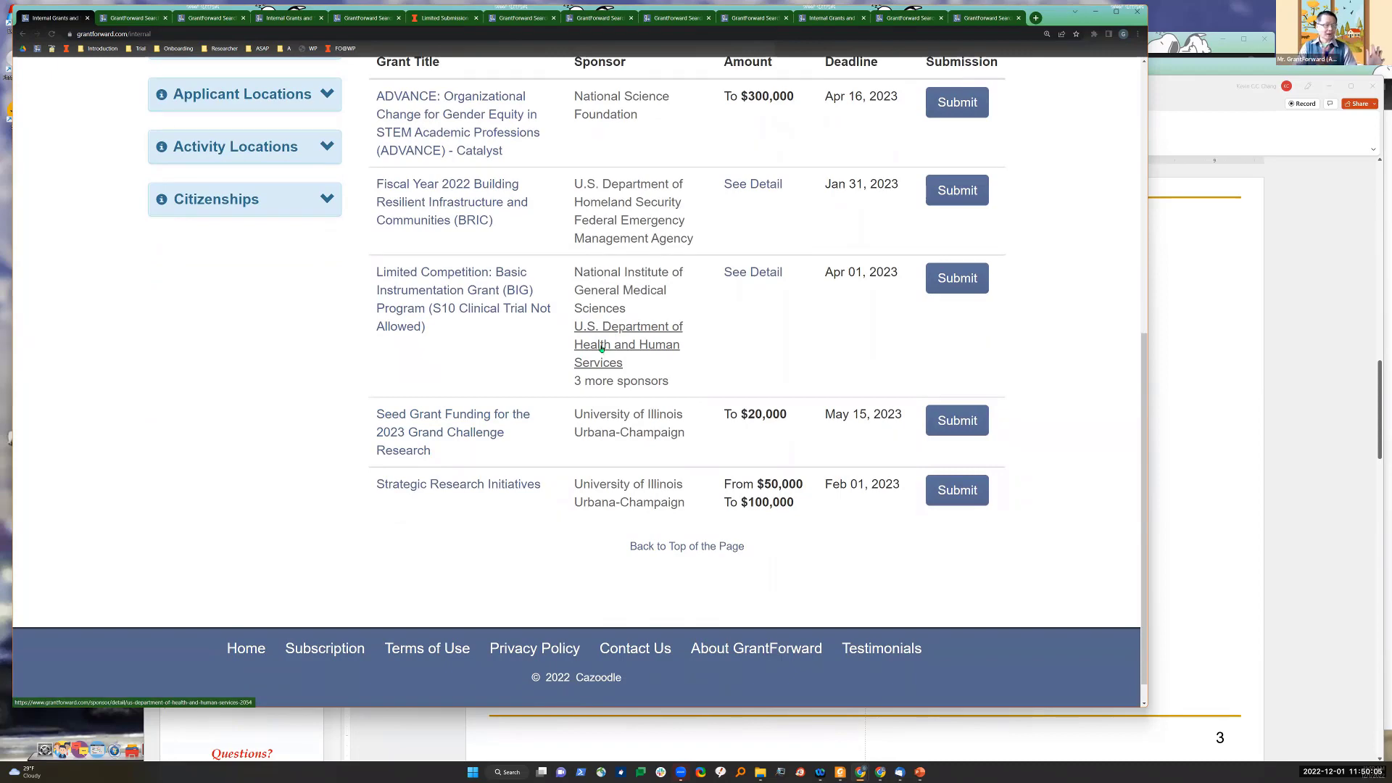
{"action": "scroll", "coordinate": [663, 332], "scroll_direction": "up", "scroll_amount": 2}
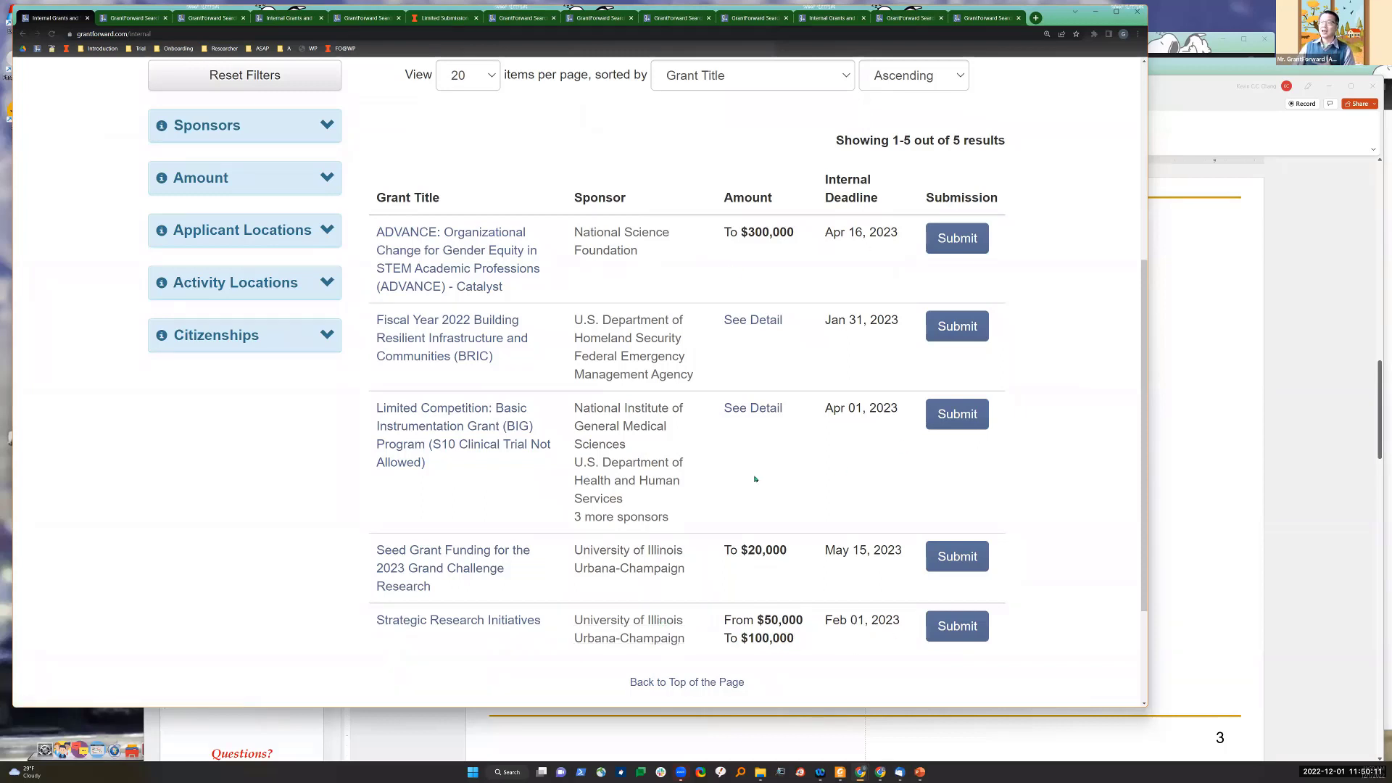
{"action": "scroll", "coordinate": [512, 535], "scroll_direction": "down", "scroll_amount": 1}
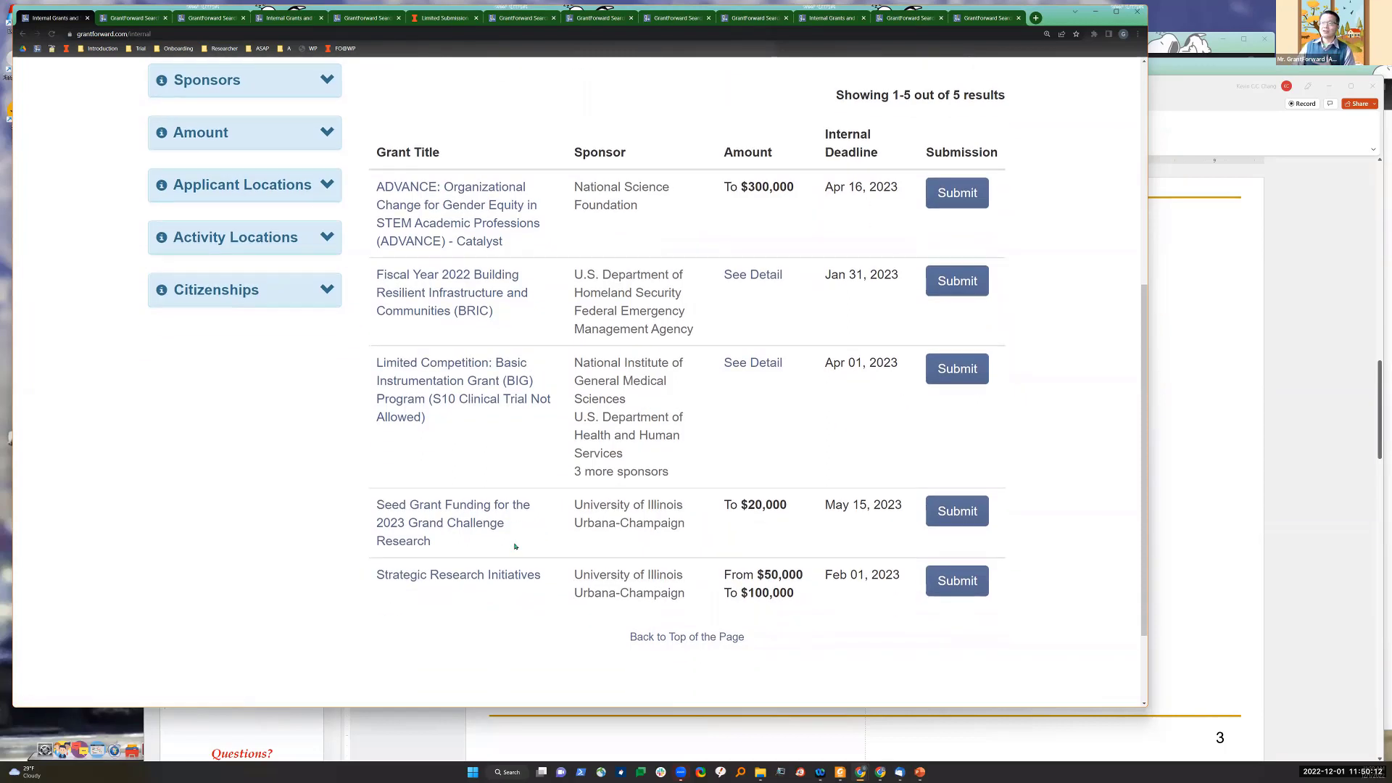
Step: Open the submission site of the 2023 Grand Challenge seed grant, highlight its "Seed Grant" heading, and return to the internal grants page
{"action": "left_click", "coordinate": [972, 516]}
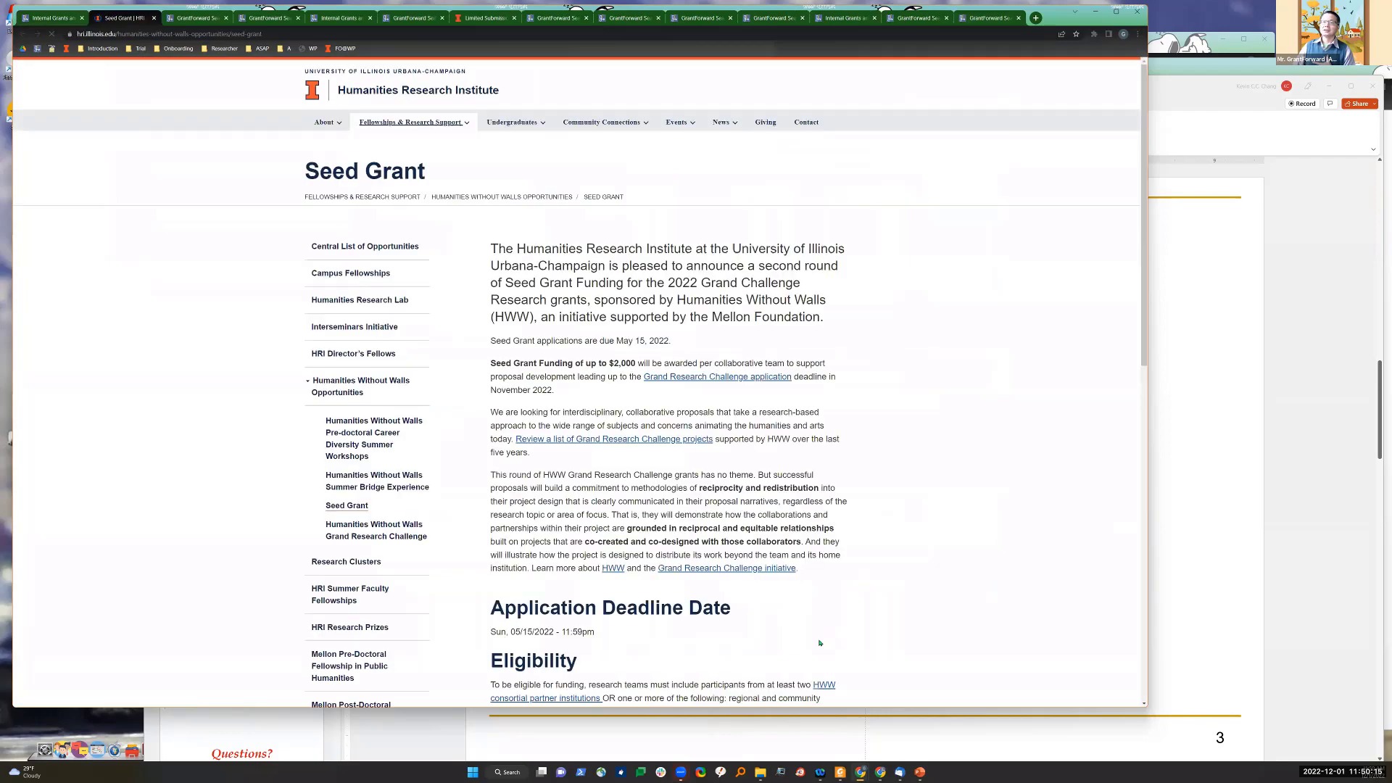
{"action": "left_click_drag", "start_coordinate": [303, 169], "coordinate": [451, 179]}
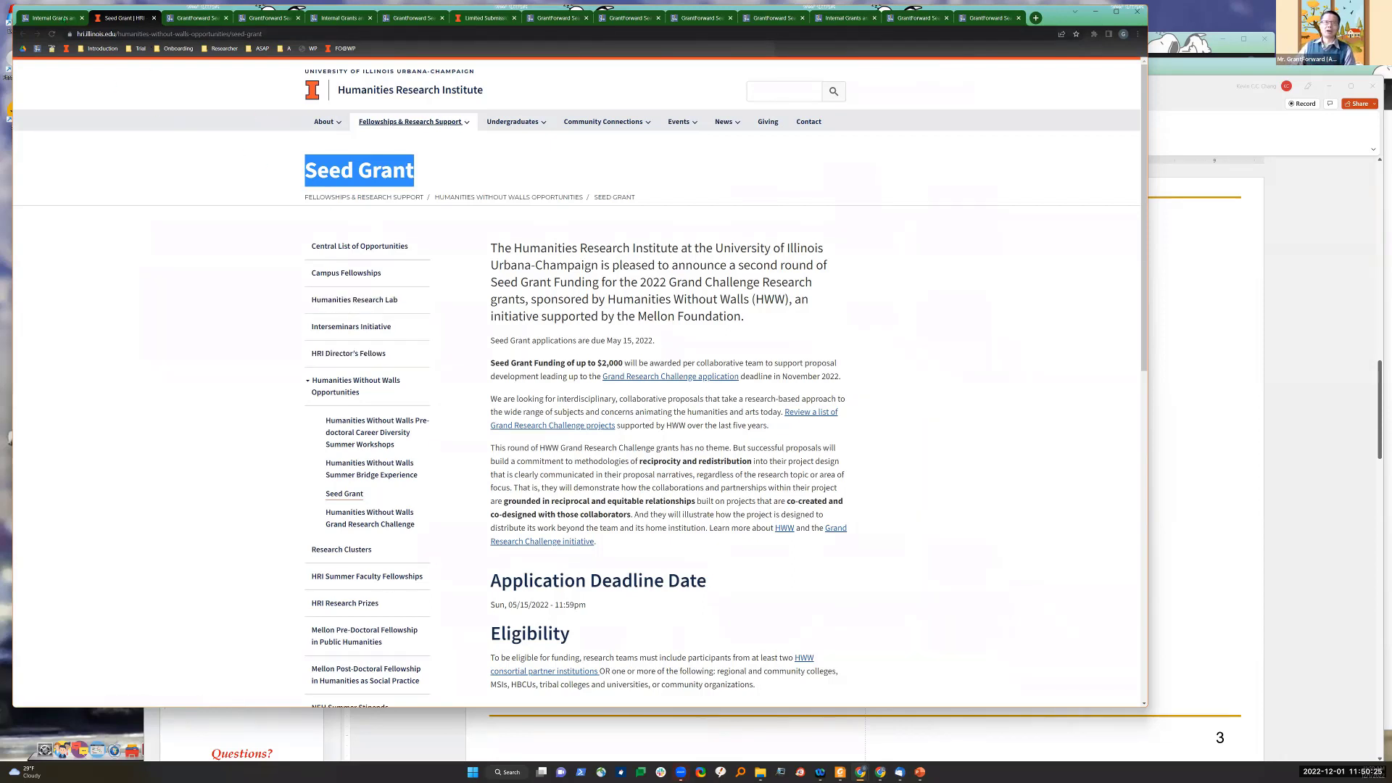
{"action": "key", "text": "ctrl+shift+Tab"}
{"action": "scroll", "coordinate": [615, 441], "scroll_direction": "up", "scroll_amount": 5}
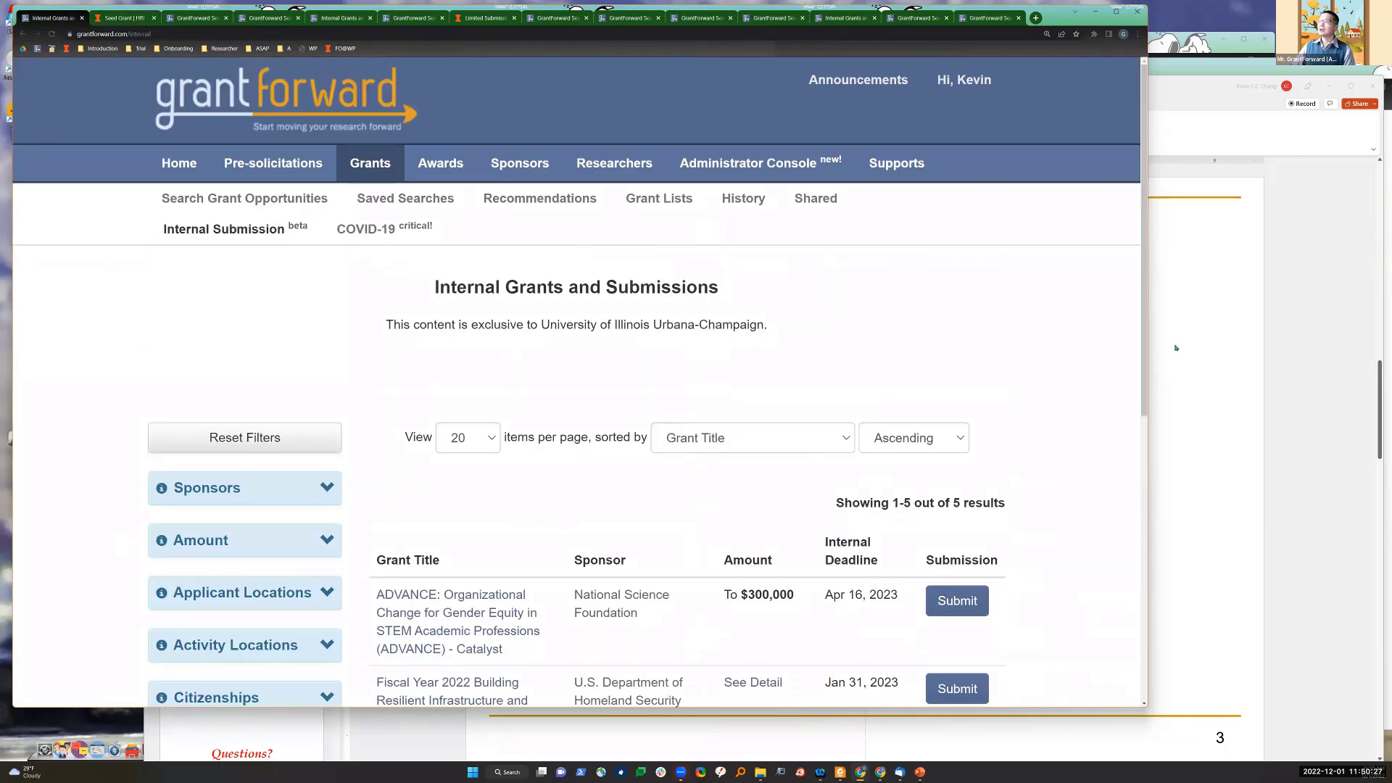
Step: Switch to the PowerPoint Objectives slide and highlight "grant lists" in the Use Case 3 description
{"action": "left_click", "coordinate": [1176, 348]}
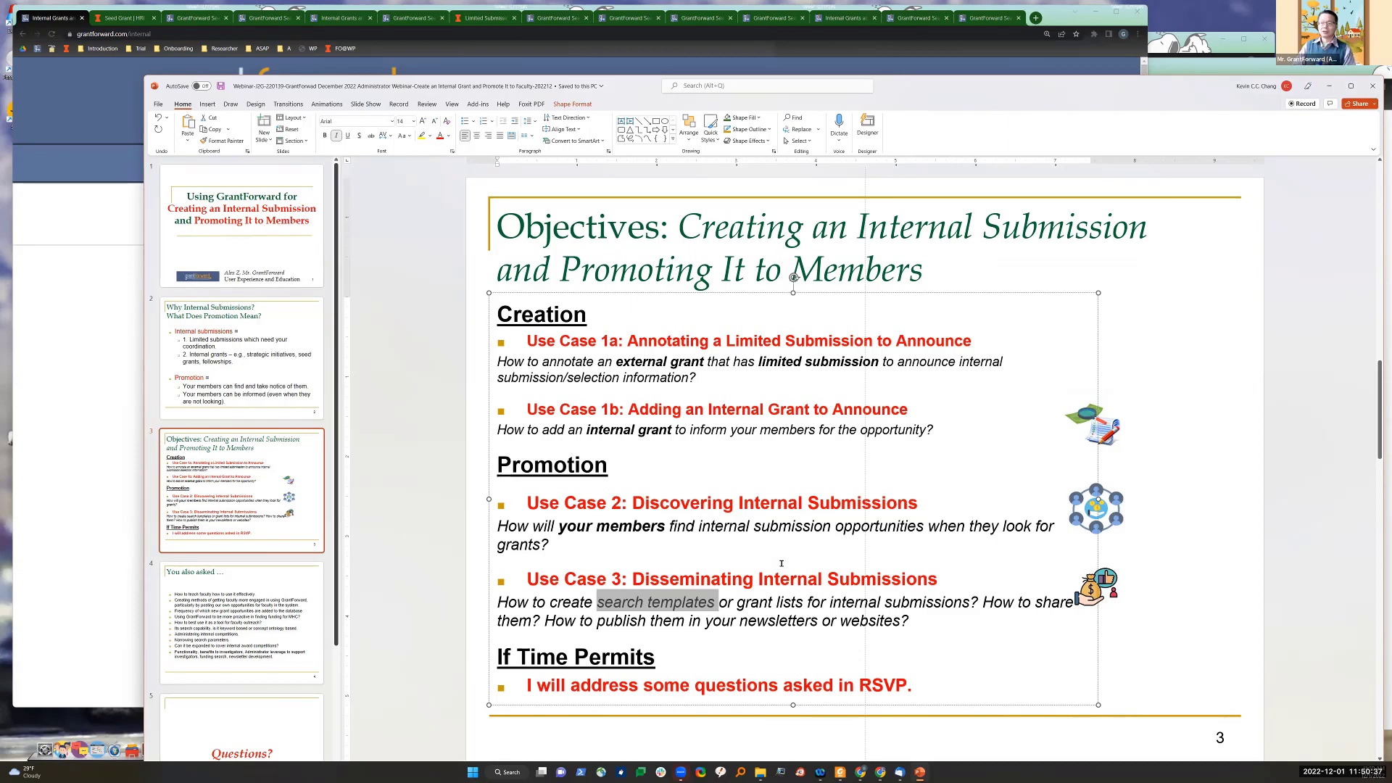
{"action": "left_click", "coordinate": [660, 603]}
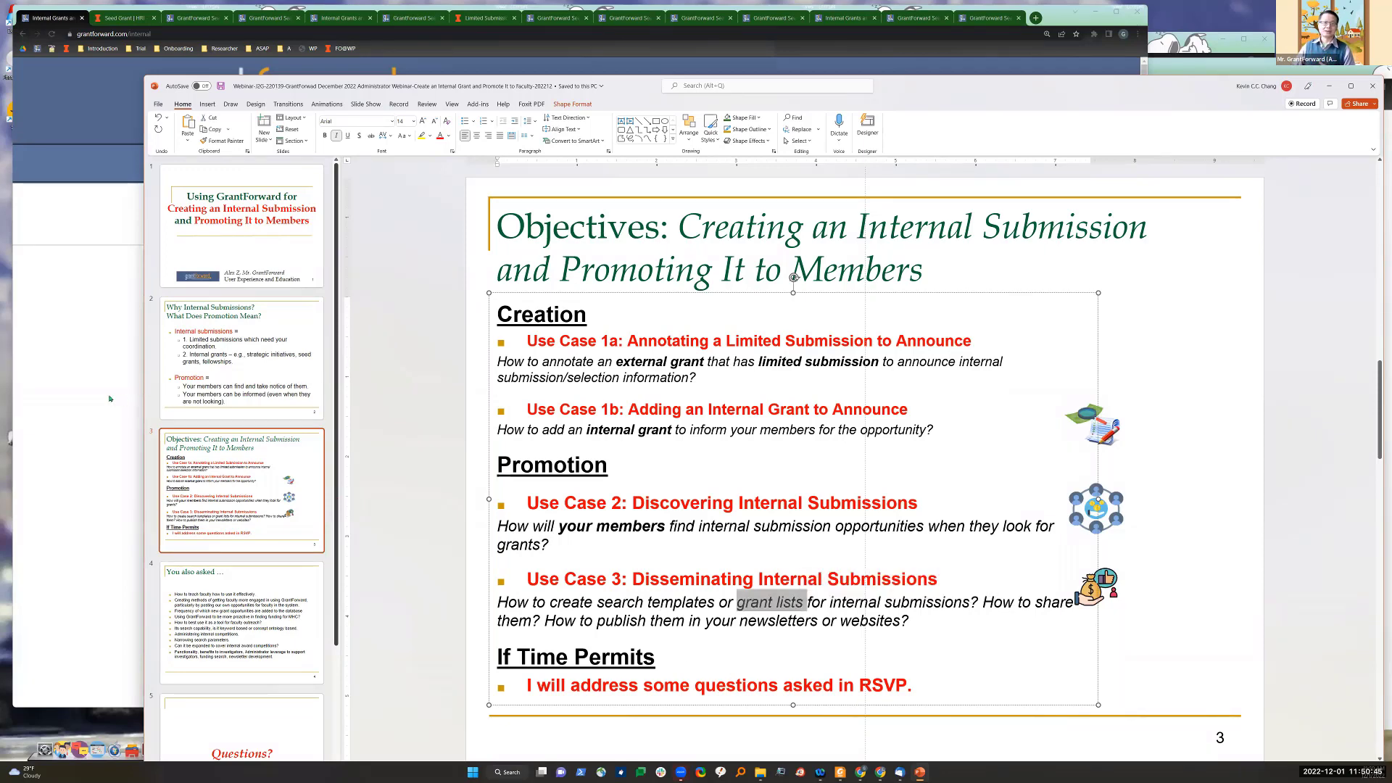
Step: Switch back to GrantForward, open the UIUC Internal Grants list and review the grants collected in it
{"action": "key", "text": "alt+Tab"}
{"action": "left_click", "coordinate": [658, 198]}
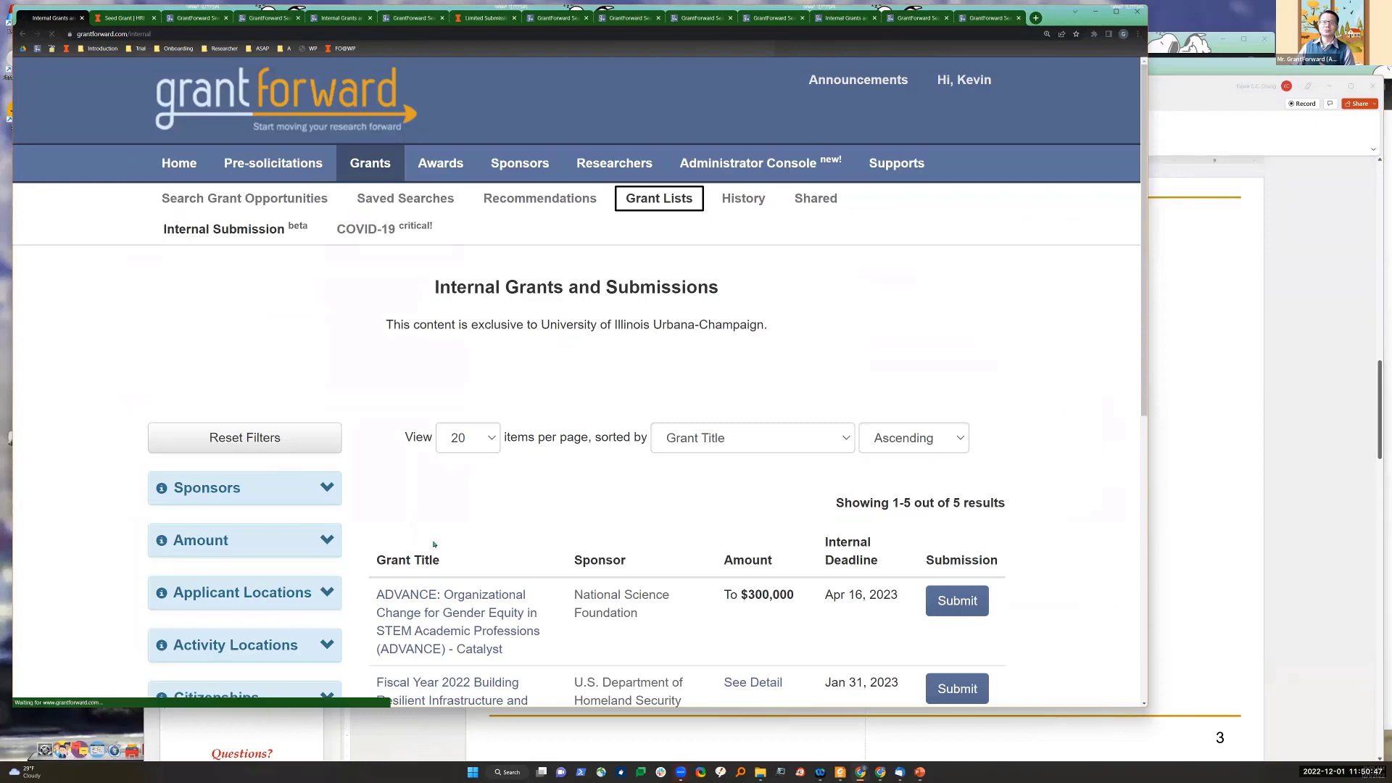
{"action": "left_click", "coordinate": [338, 464]}
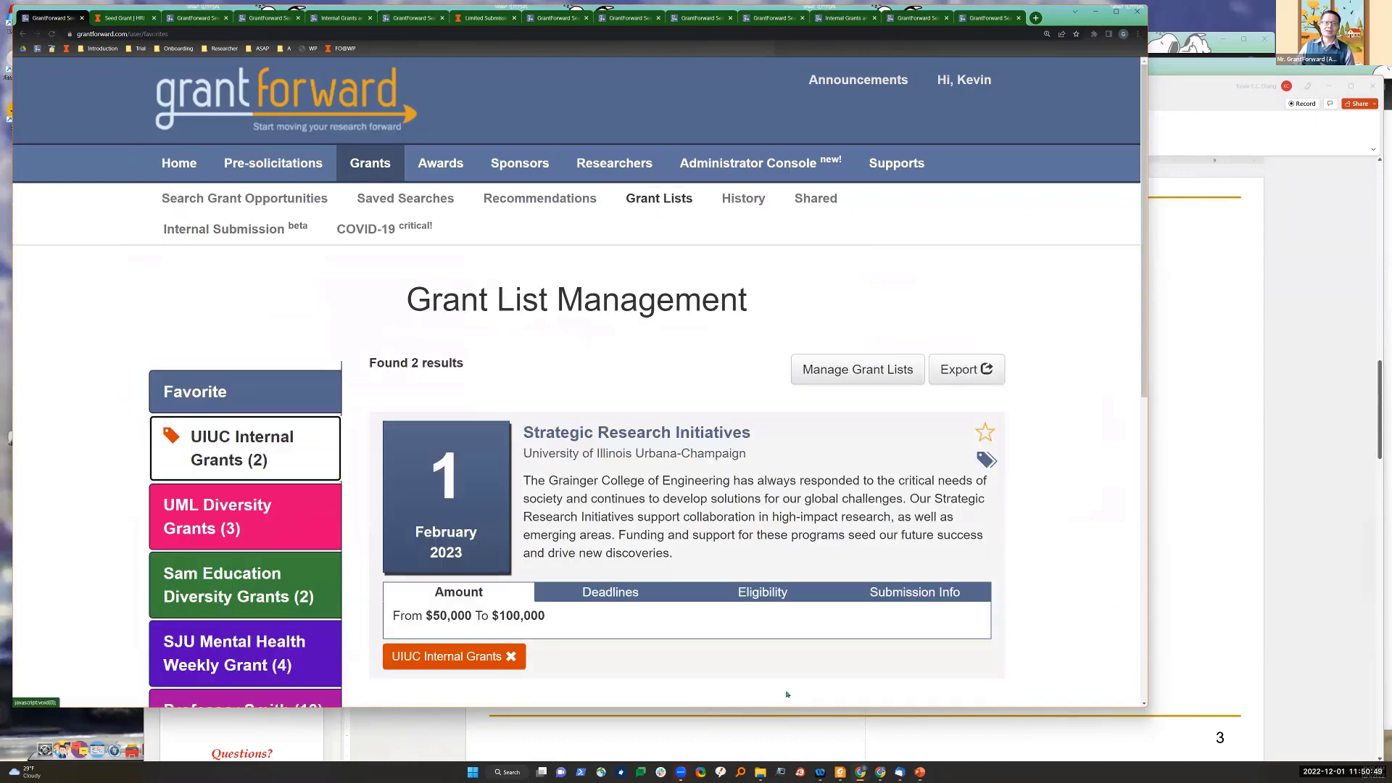
{"action": "scroll", "coordinate": [587, 562], "scroll_direction": "down", "scroll_amount": 4}
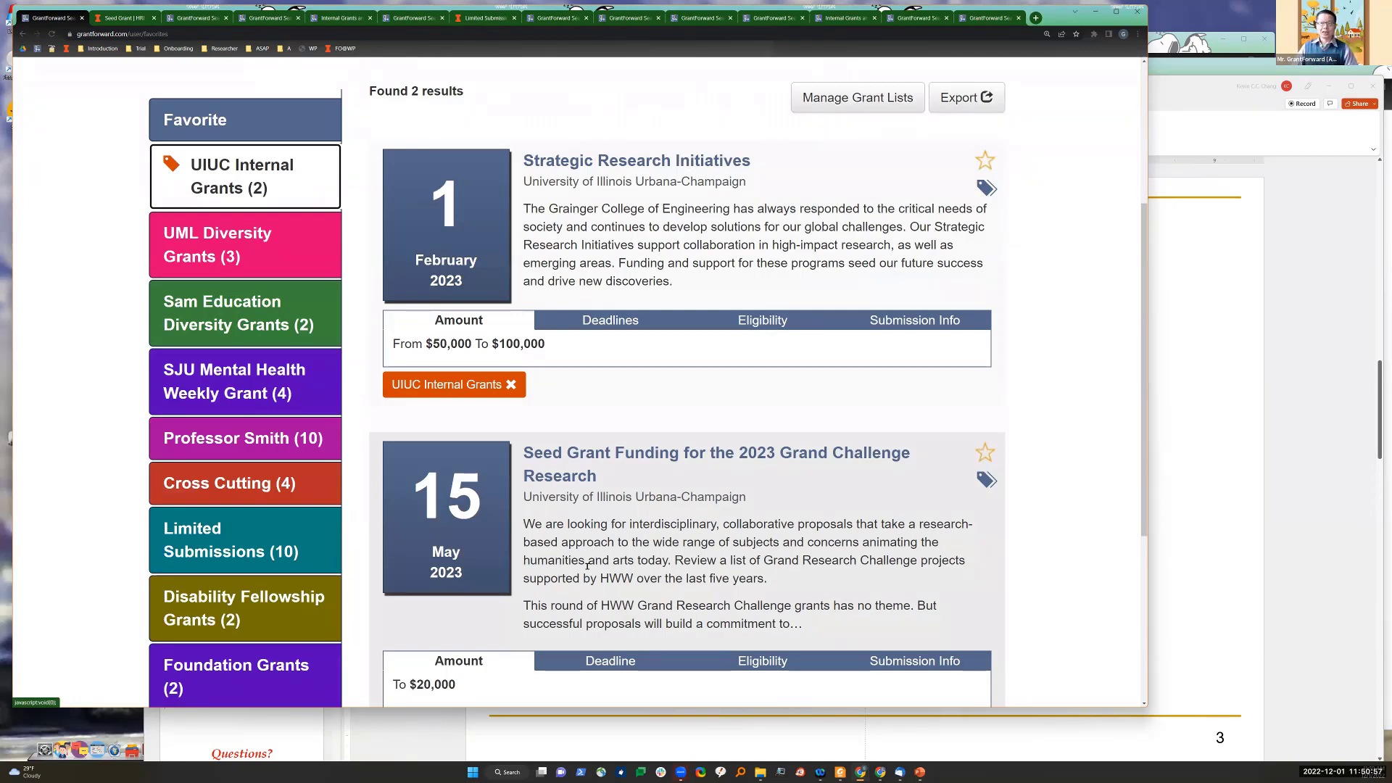
{"action": "scroll", "coordinate": [889, 527], "scroll_direction": "up", "scroll_amount": 1}
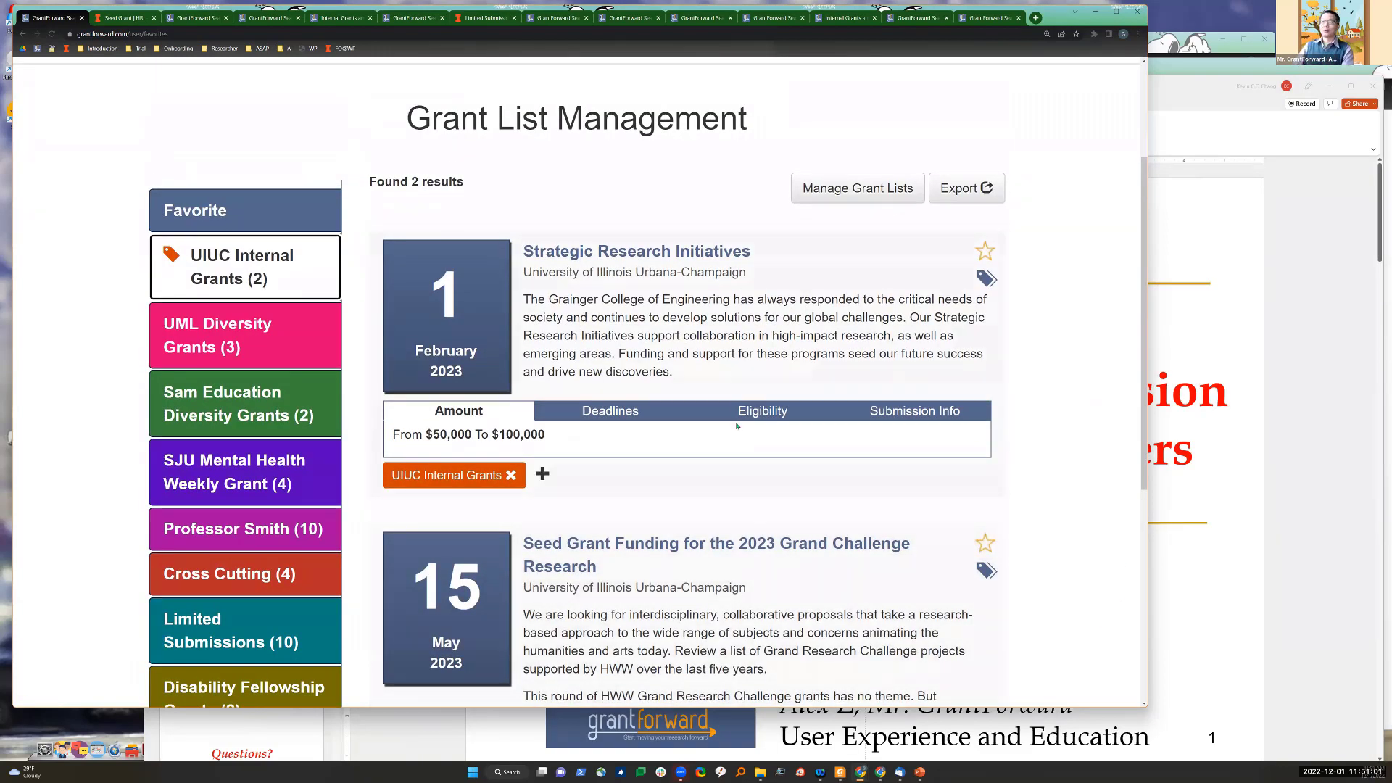
{"action": "scroll", "coordinate": [543, 469], "scroll_direction": "up", "scroll_amount": 2}
Step: Open Grant Delivery in the Administrator Console and look over the curated search templates and curated grant lists
{"action": "left_click", "coordinate": [692, 164]}
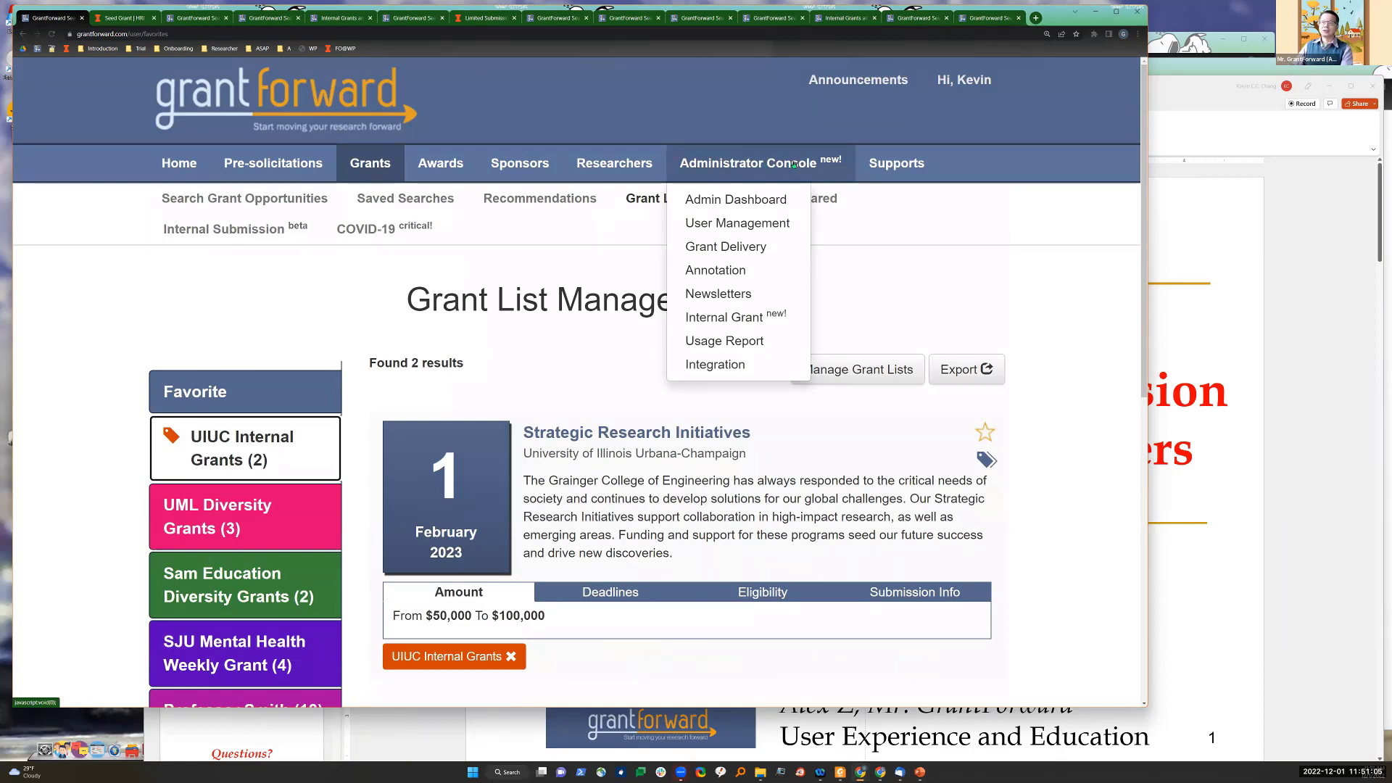
{"action": "mouse_move", "coordinate": [739, 165]}
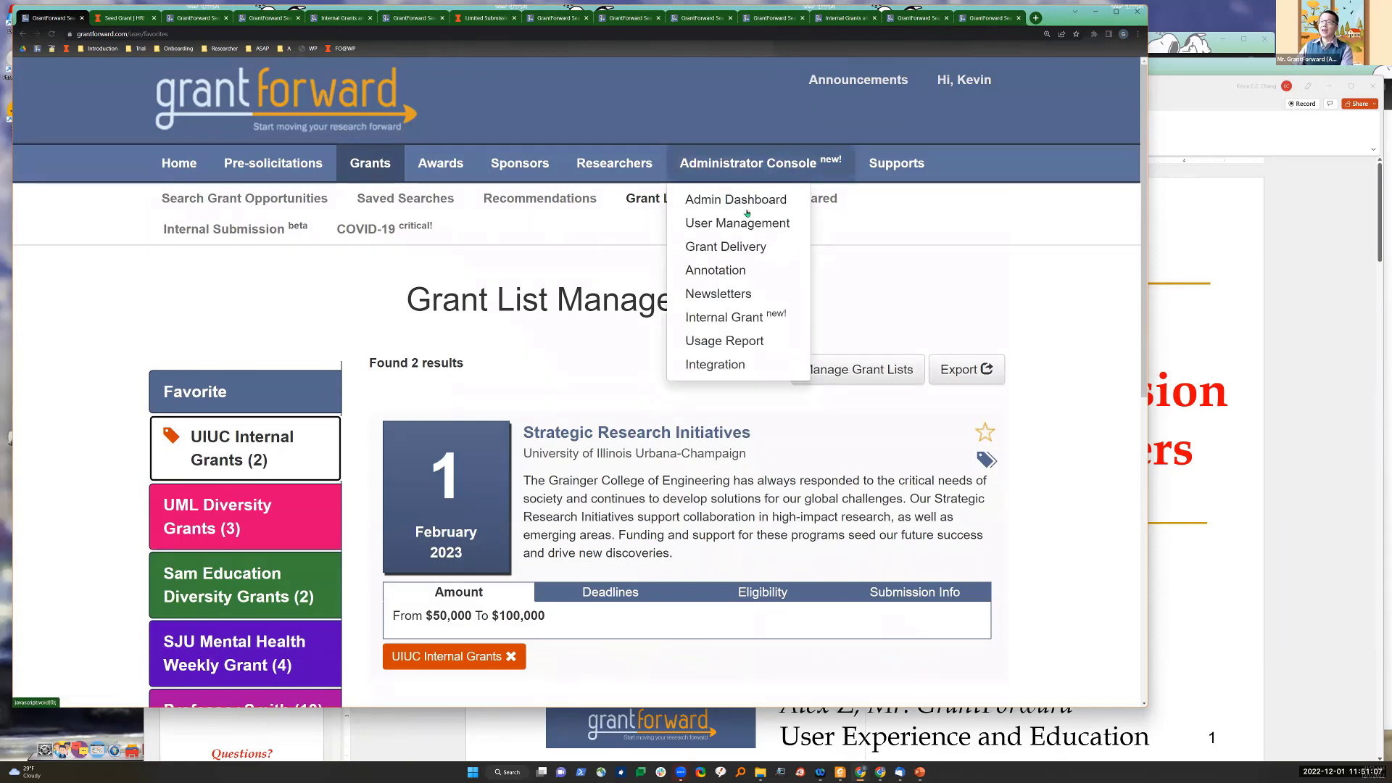
{"action": "left_click", "coordinate": [738, 248]}
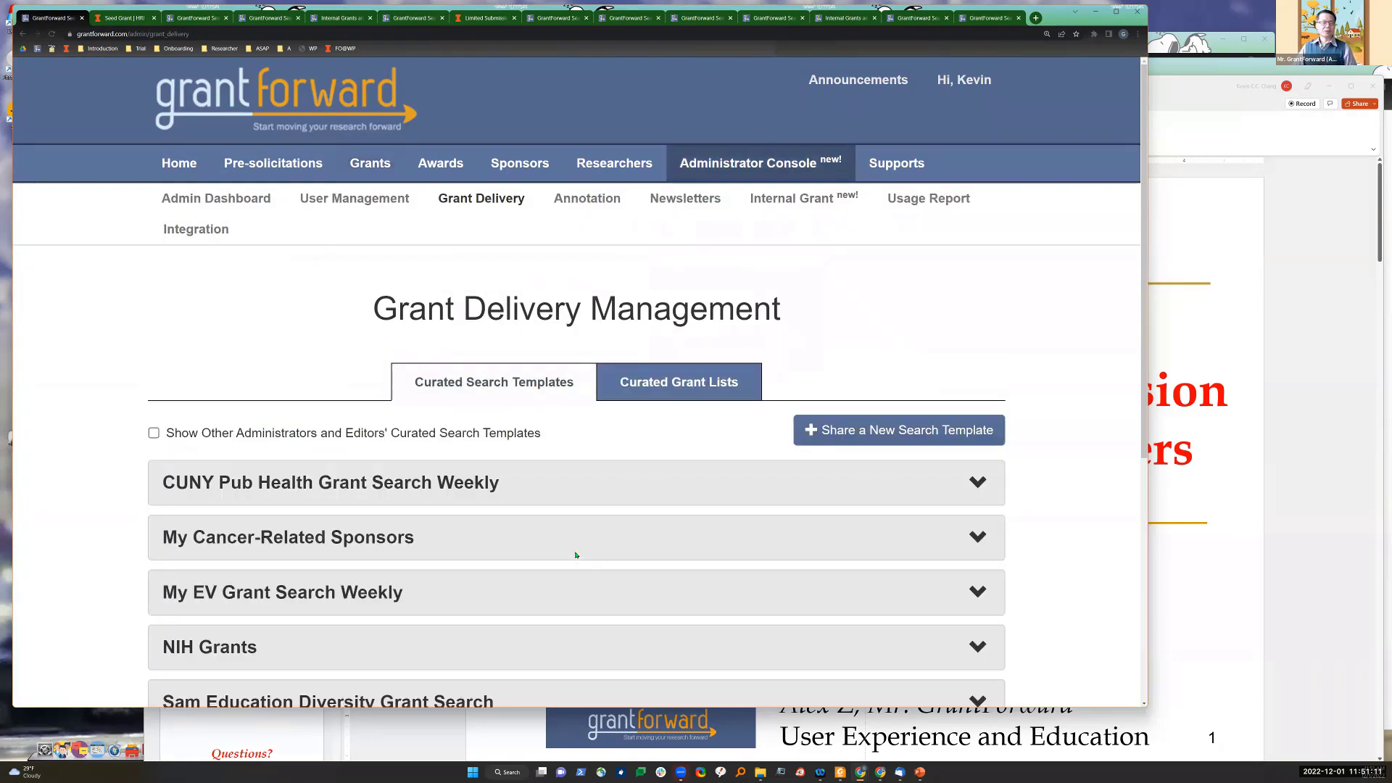
{"action": "left_click", "coordinate": [665, 389]}
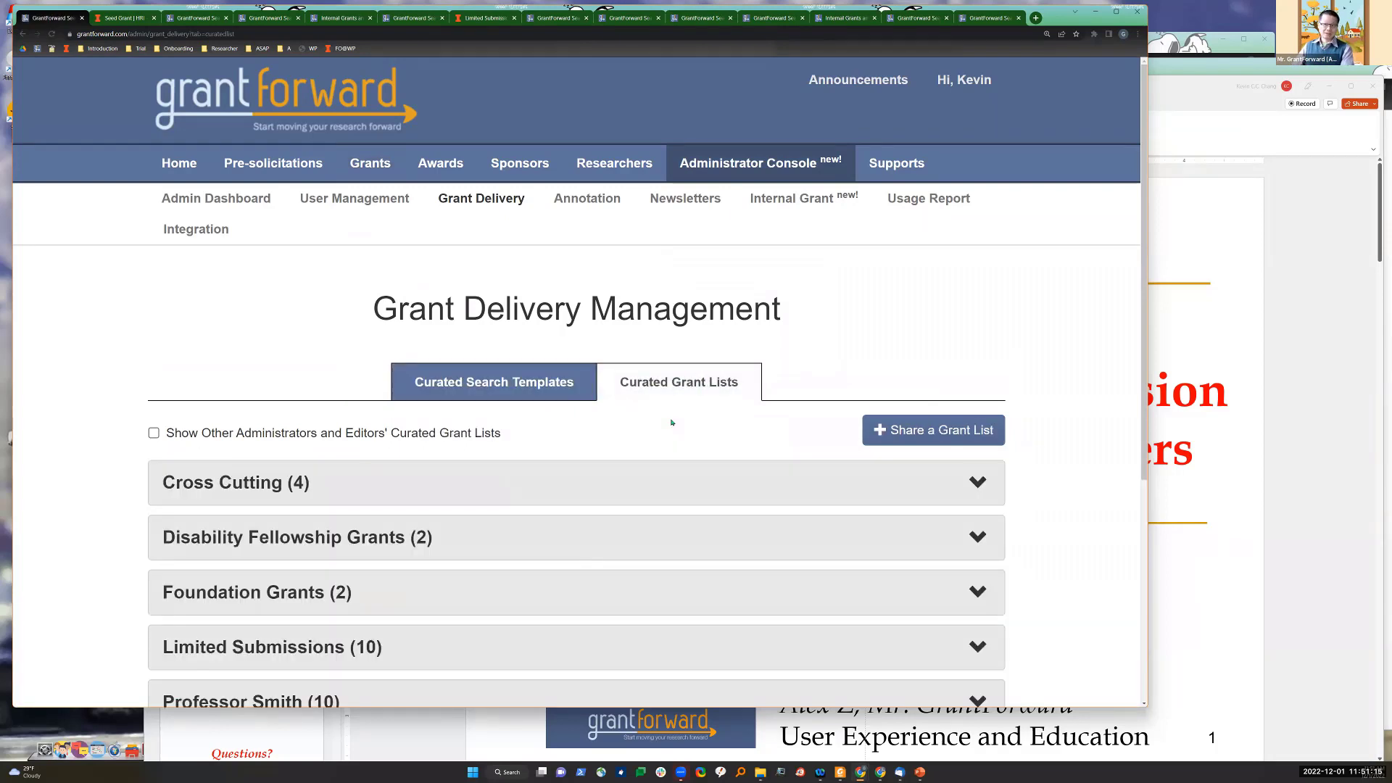
{"action": "left_click", "coordinate": [546, 404]}
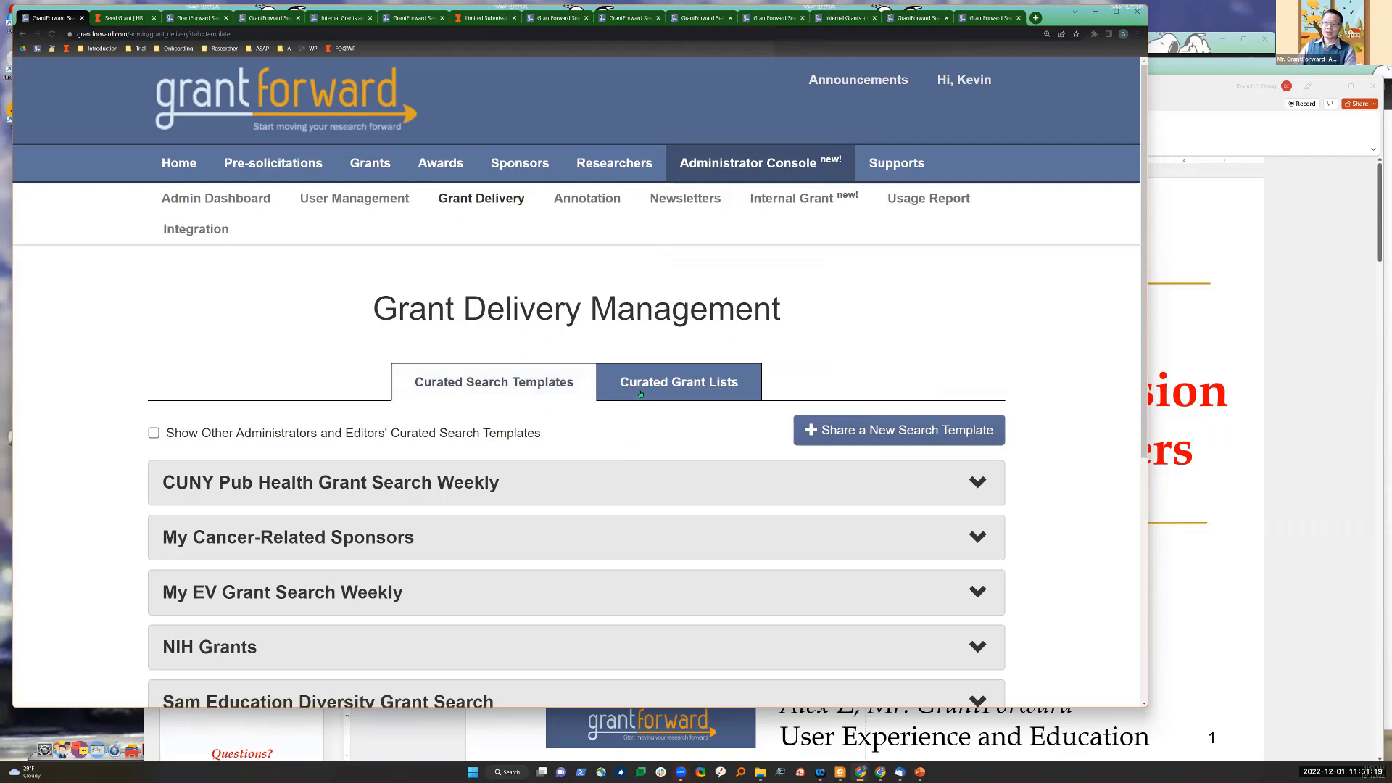
{"action": "left_click", "coordinate": [641, 394]}
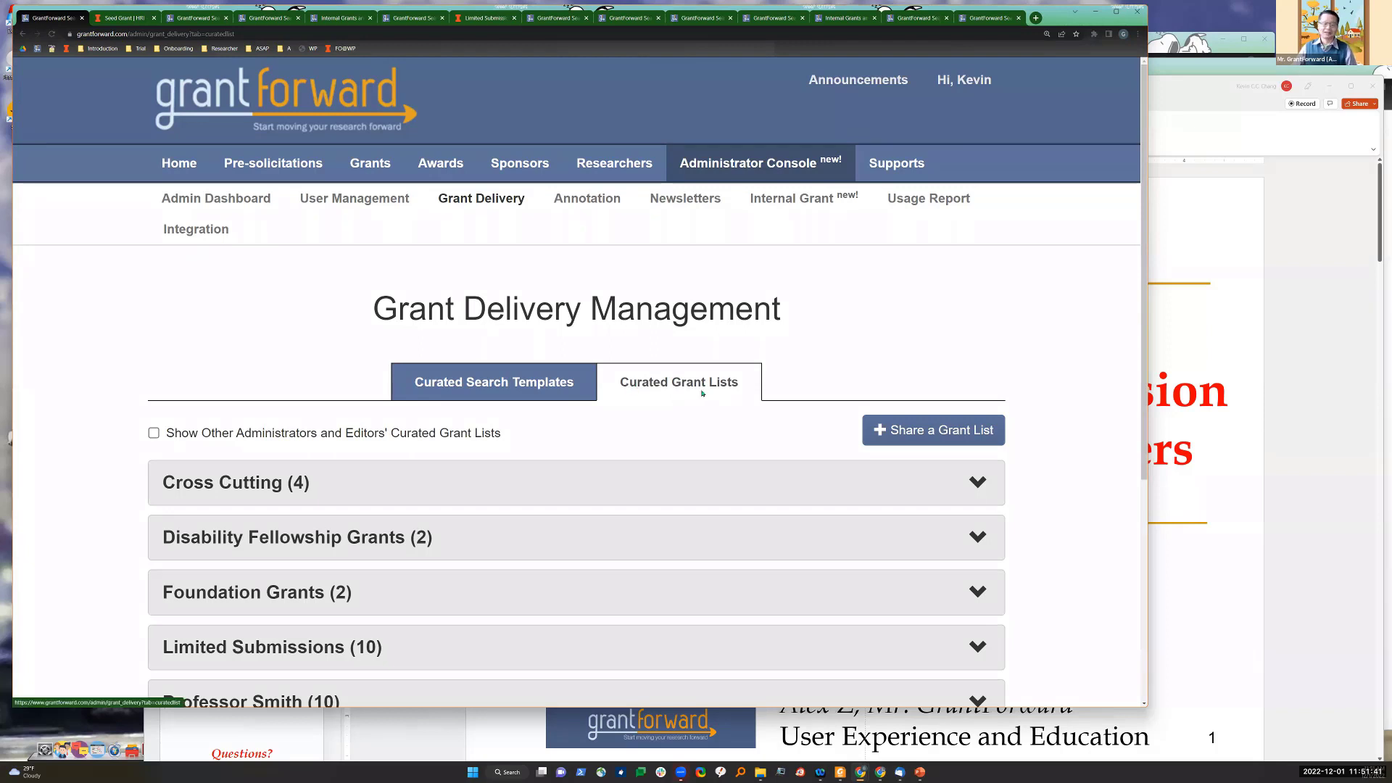
{"action": "left_click", "coordinate": [535, 392]}
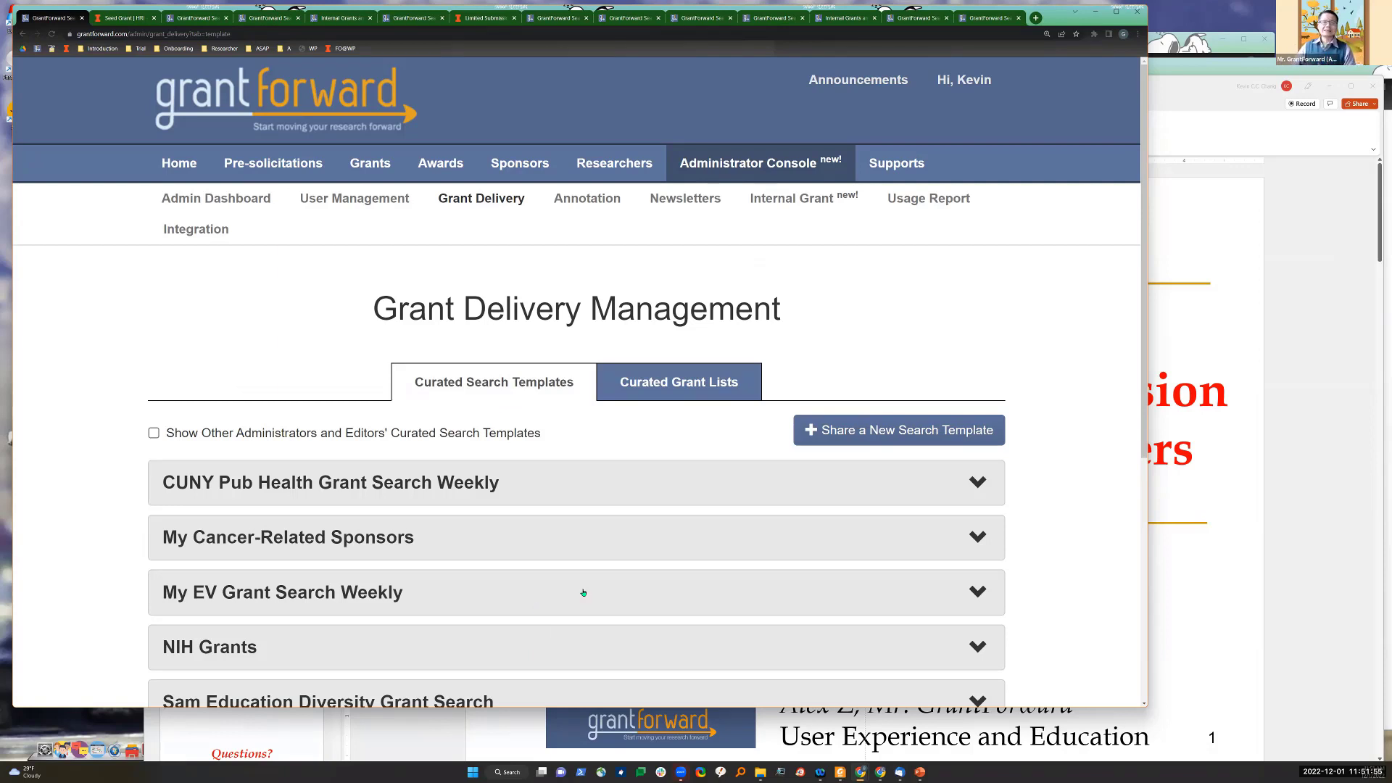
{"action": "scroll", "coordinate": [513, 413], "scroll_direction": "down", "scroll_amount": 1}
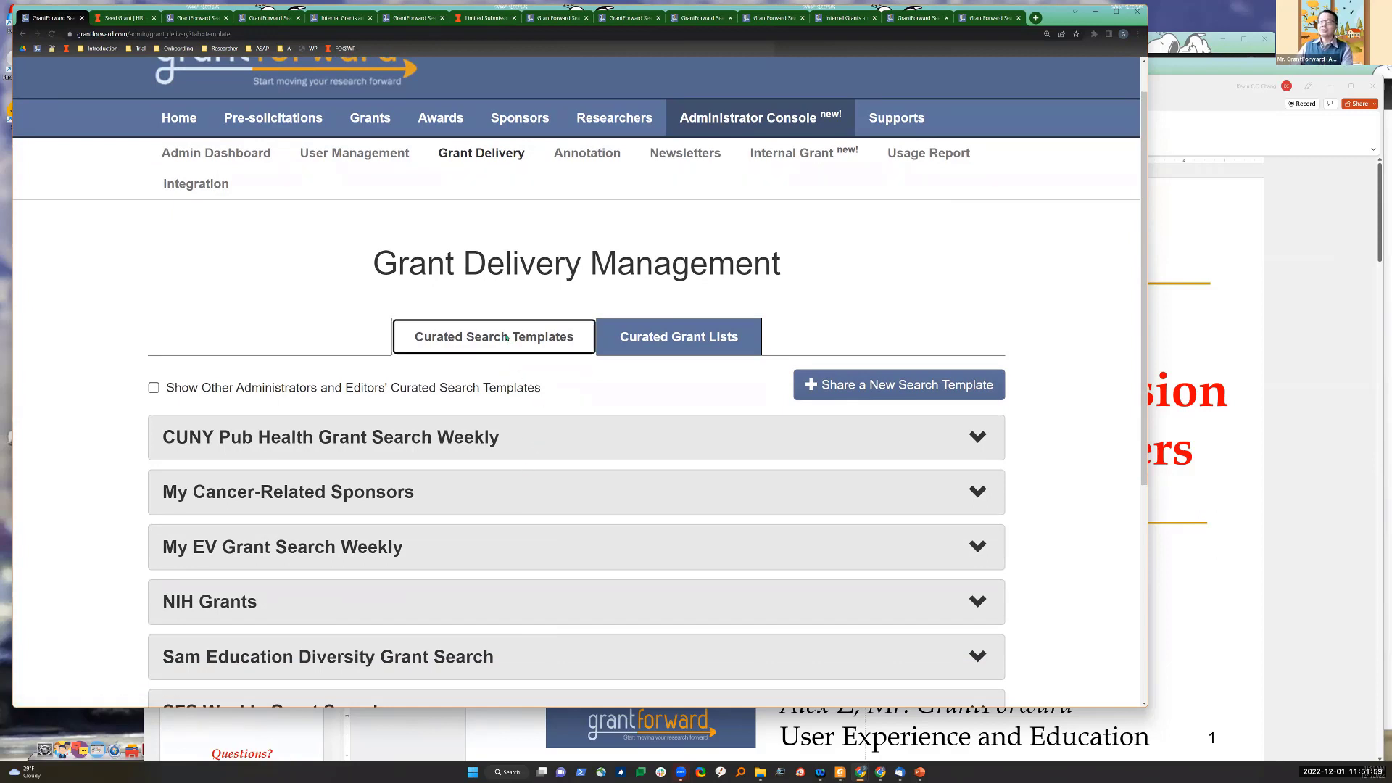
Step: Create a curated search template from the UIUC Internal Grant Search saved search, highlighting its sponsor condition, and save it to add recipients
{"action": "left_click", "coordinate": [494, 336]}
{"action": "left_click", "coordinate": [830, 429]}
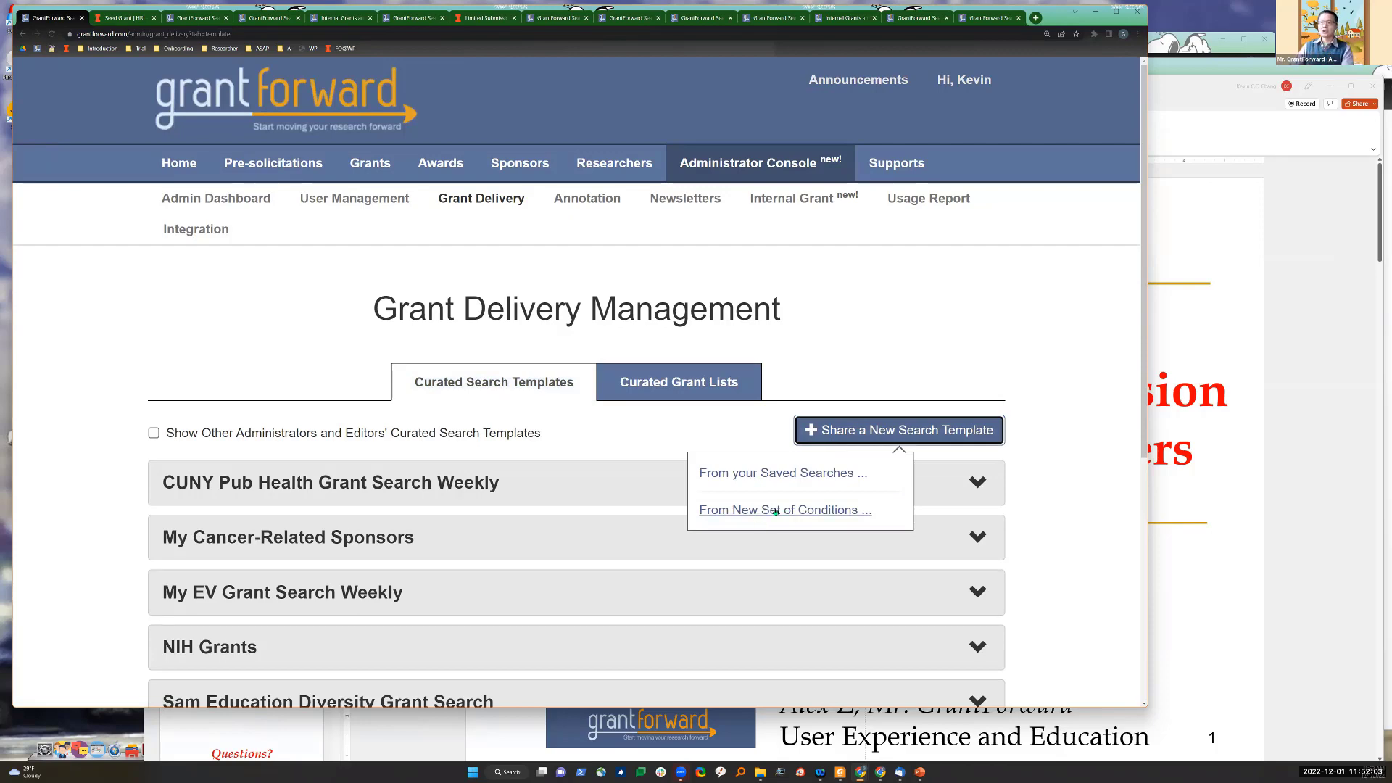
{"action": "left_click", "coordinate": [821, 482]}
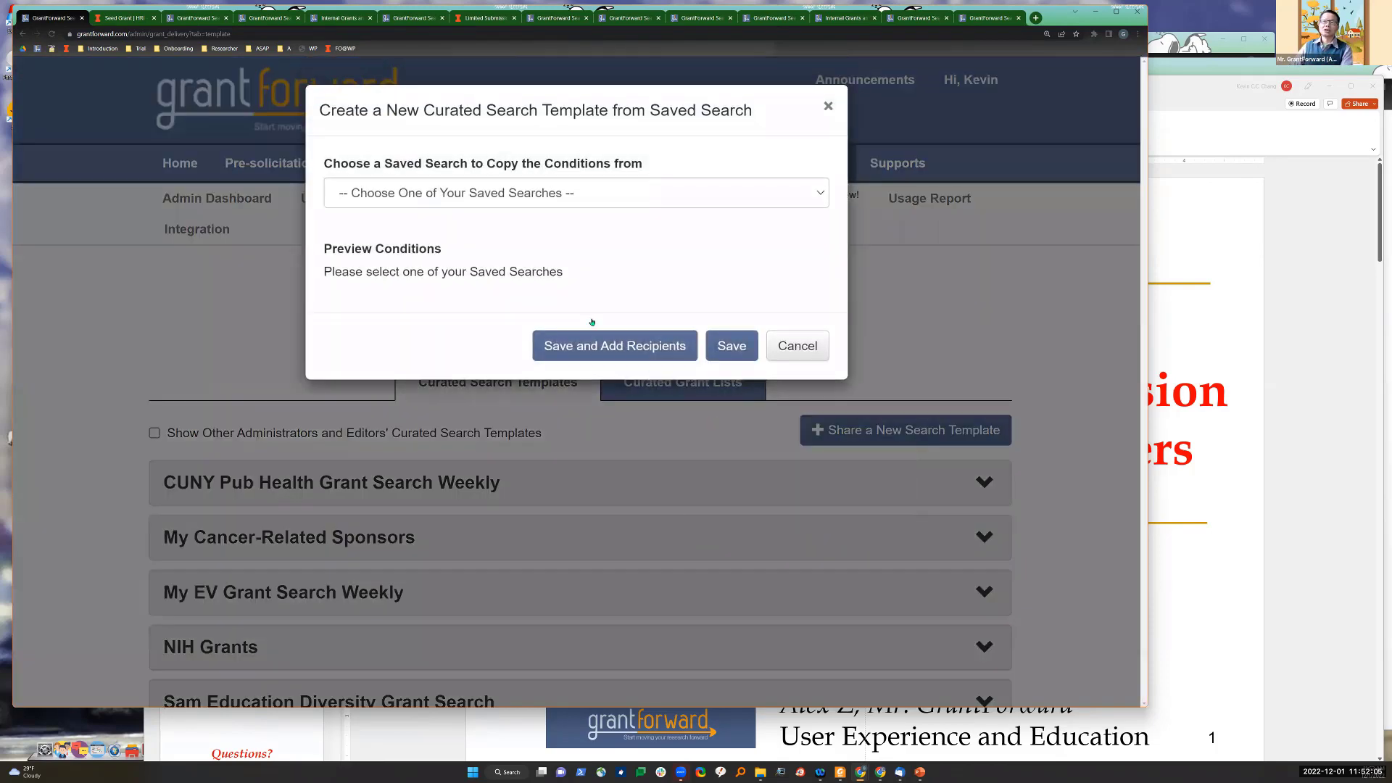
{"action": "left_click", "coordinate": [536, 206]}
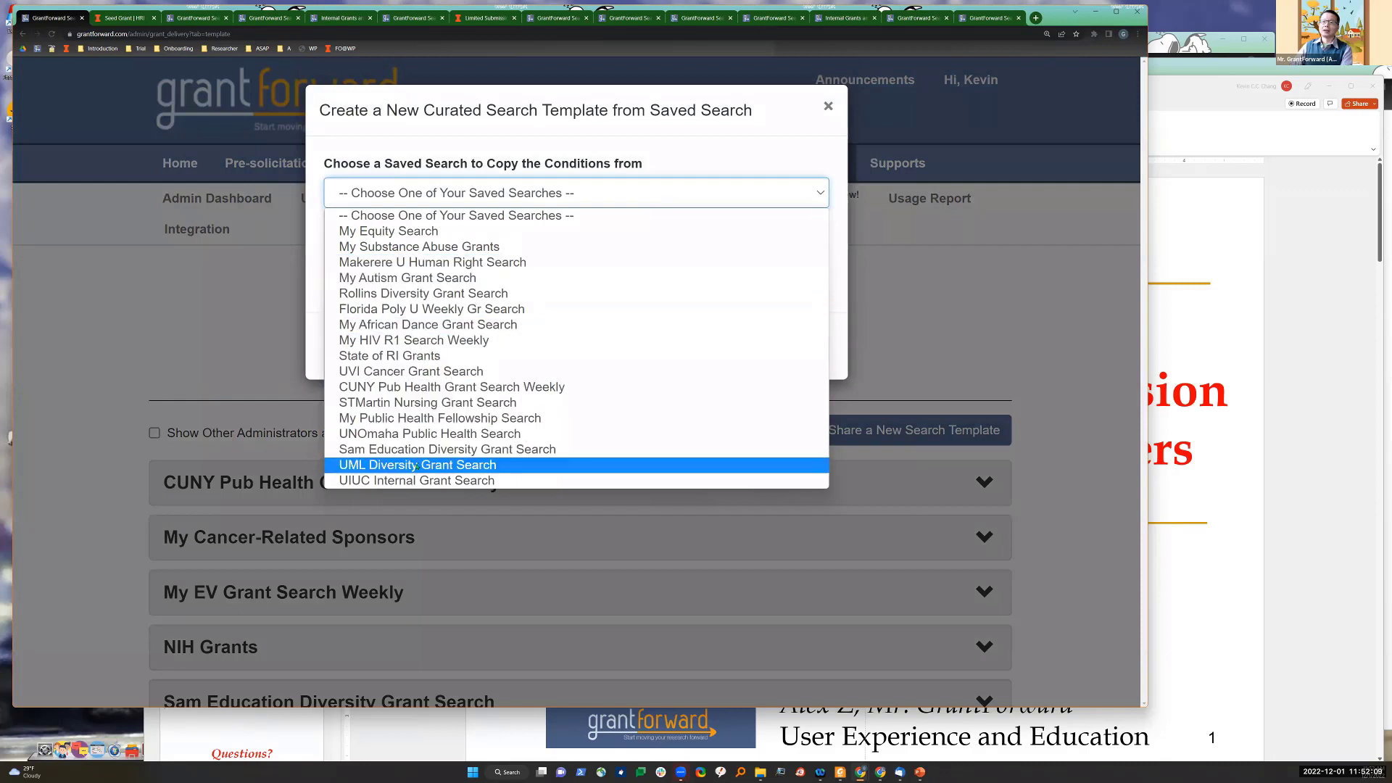
{"action": "left_click", "coordinate": [435, 480]}
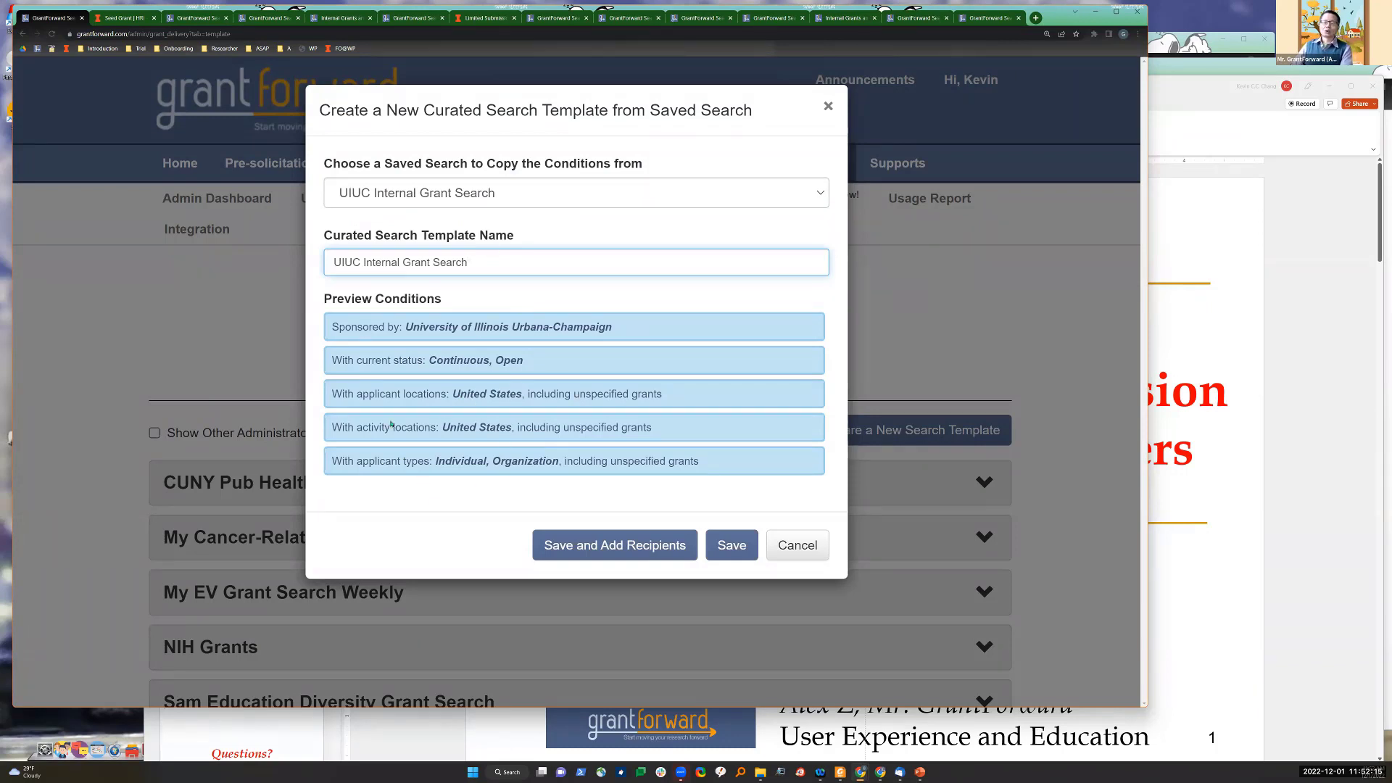
{"action": "left_click_drag", "start_coordinate": [612, 328], "coordinate": [407, 328]}
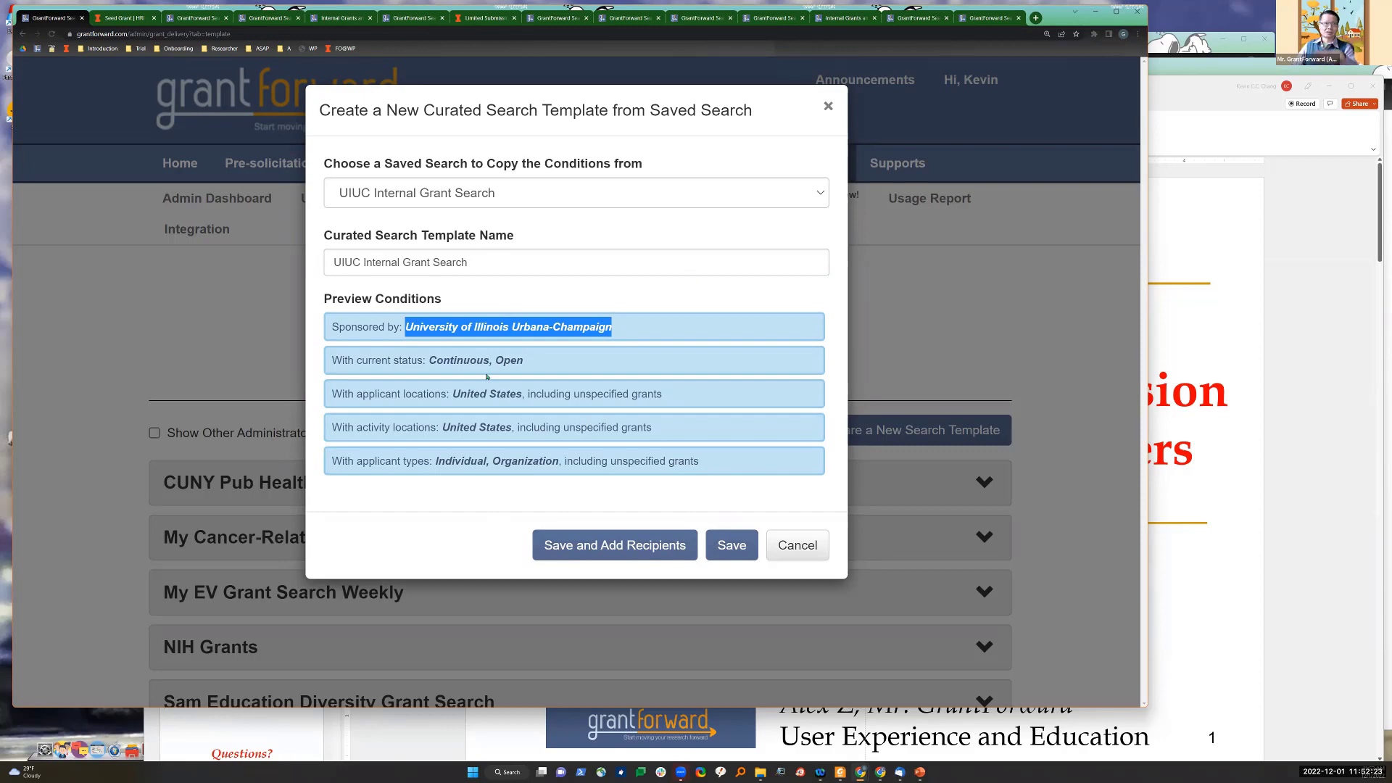
{"action": "left_click", "coordinate": [629, 549]}
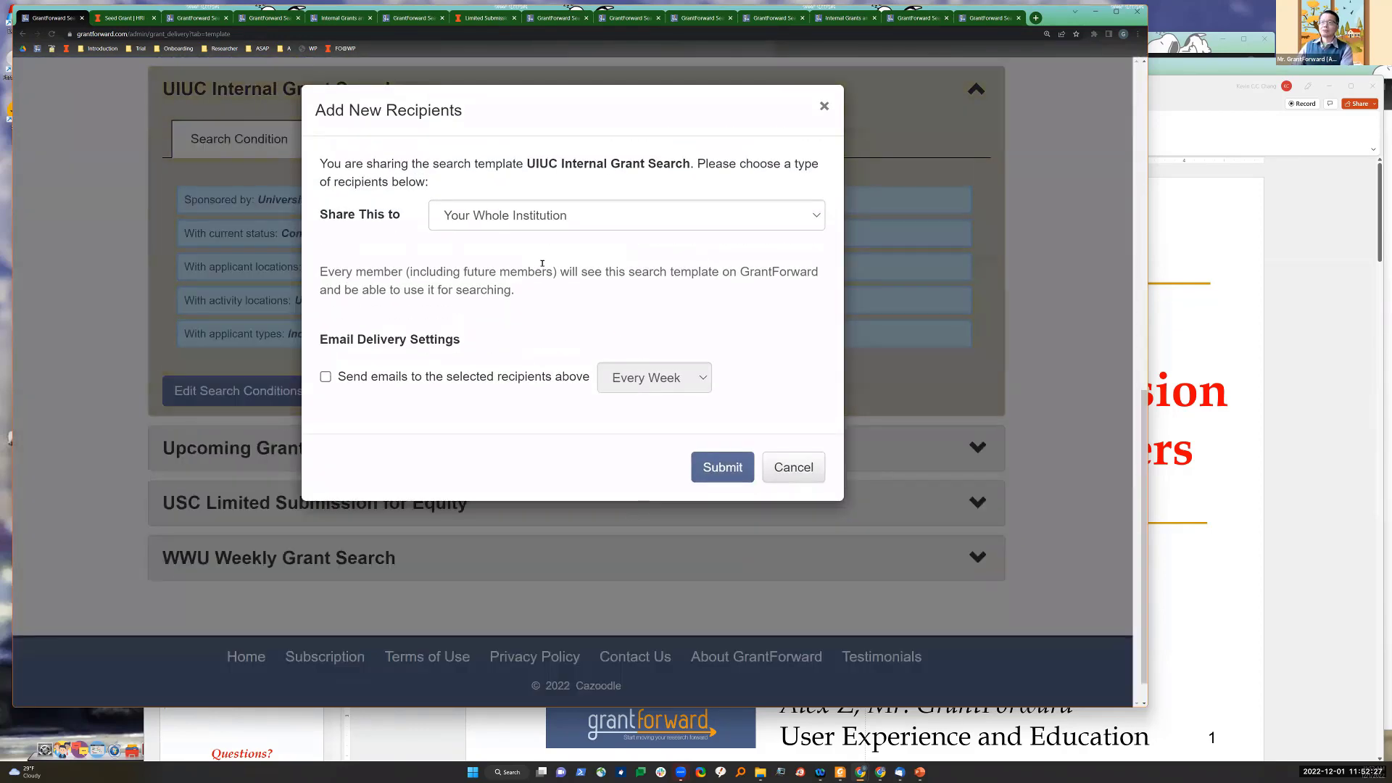
Step: Try the Specific Units, Your Whole Institution and Specific Groups recipient types for sharing the search template
{"action": "left_click", "coordinate": [477, 221]}
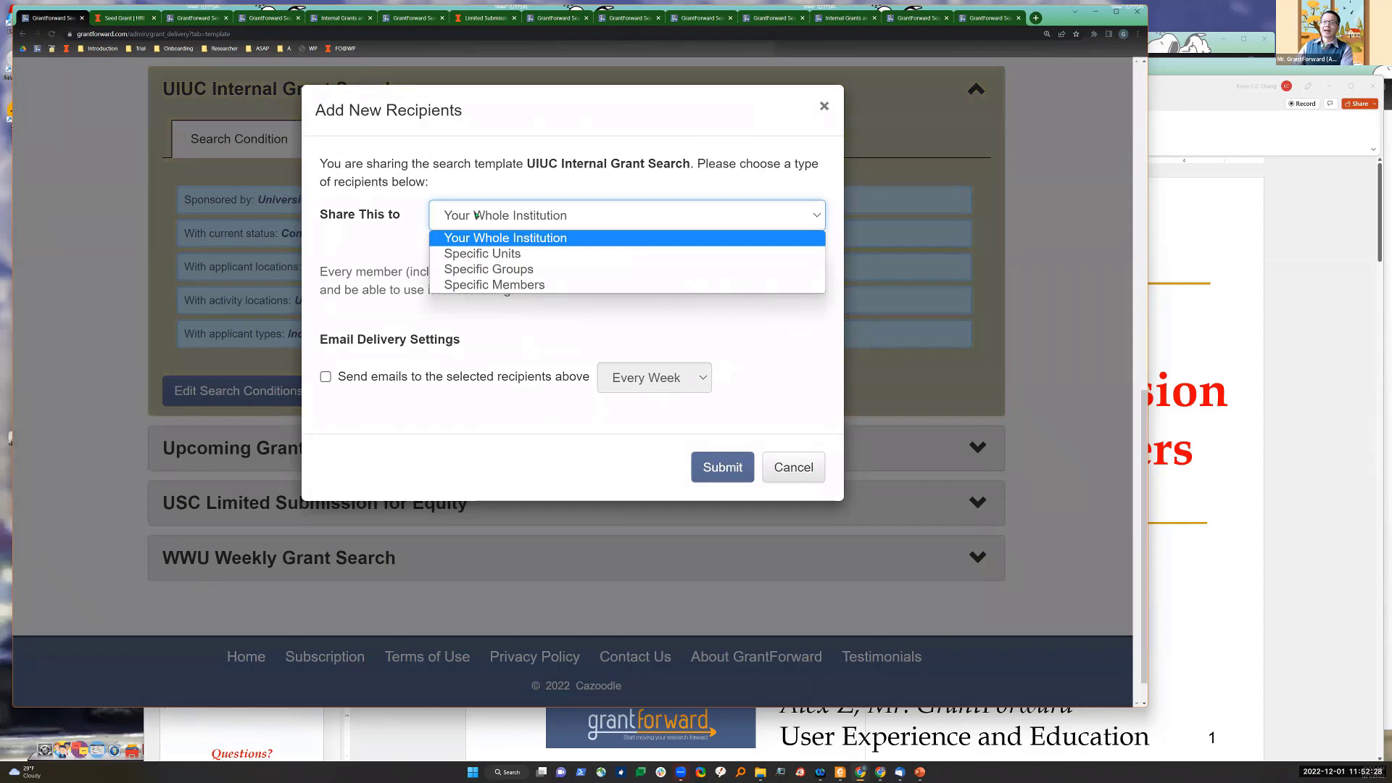
{"action": "left_click", "coordinate": [493, 253]}
{"action": "left_click", "coordinate": [515, 226]}
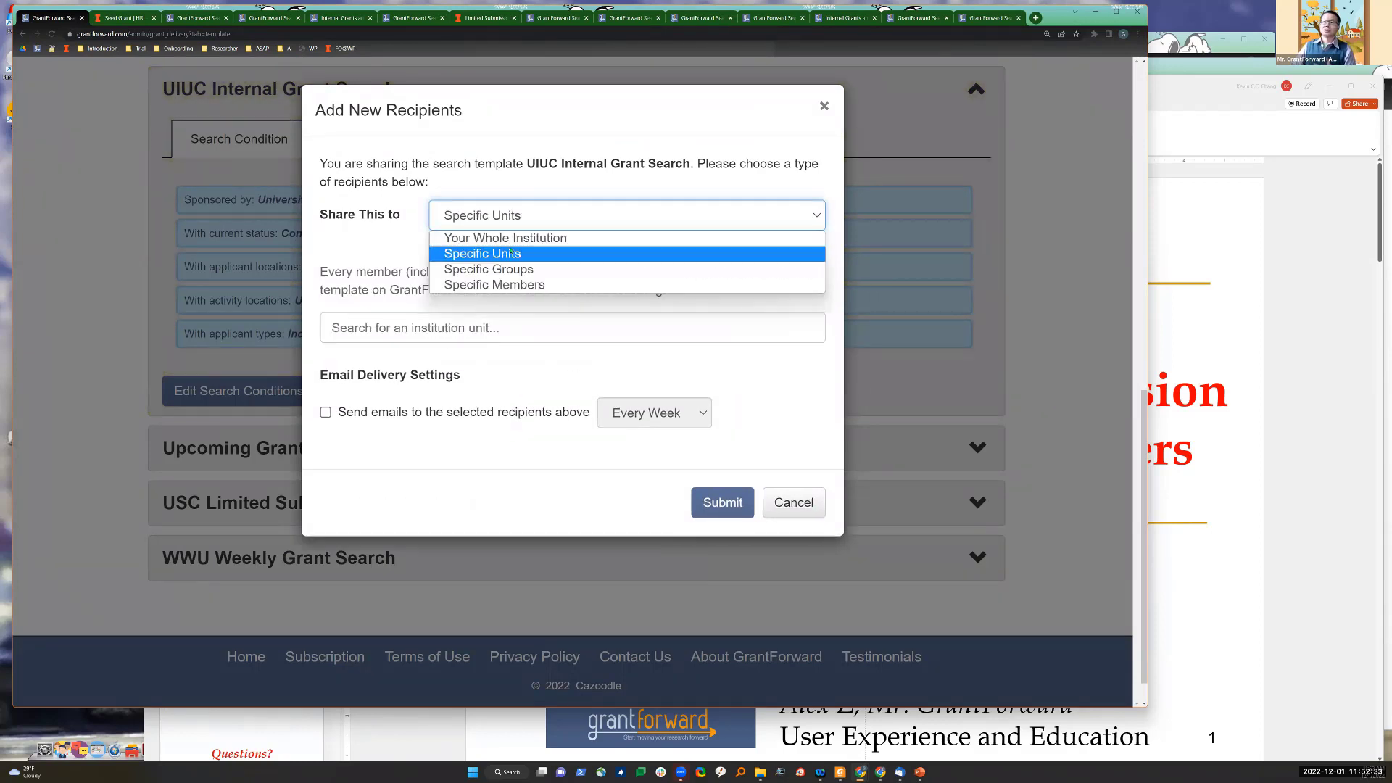
{"action": "left_click", "coordinate": [450, 239]}
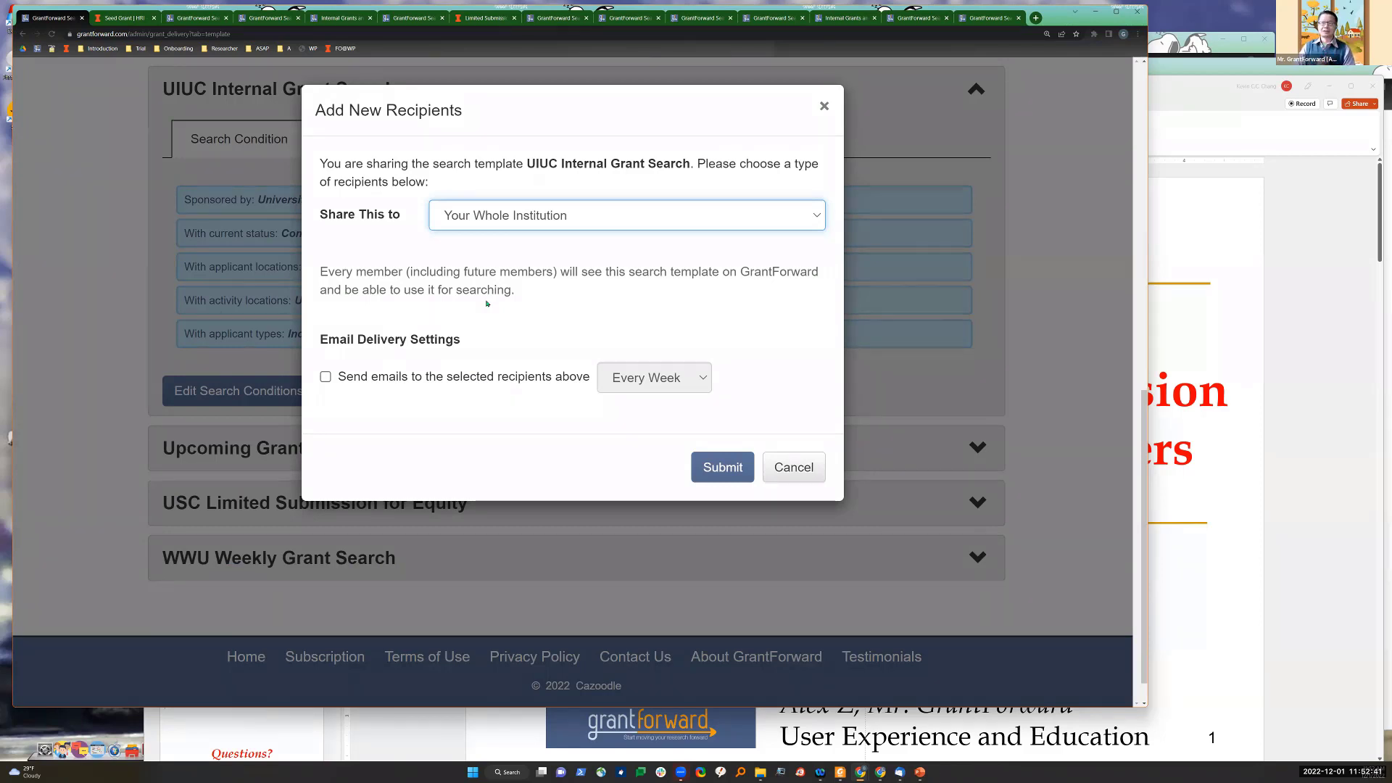
{"action": "left_click", "coordinate": [522, 216]}
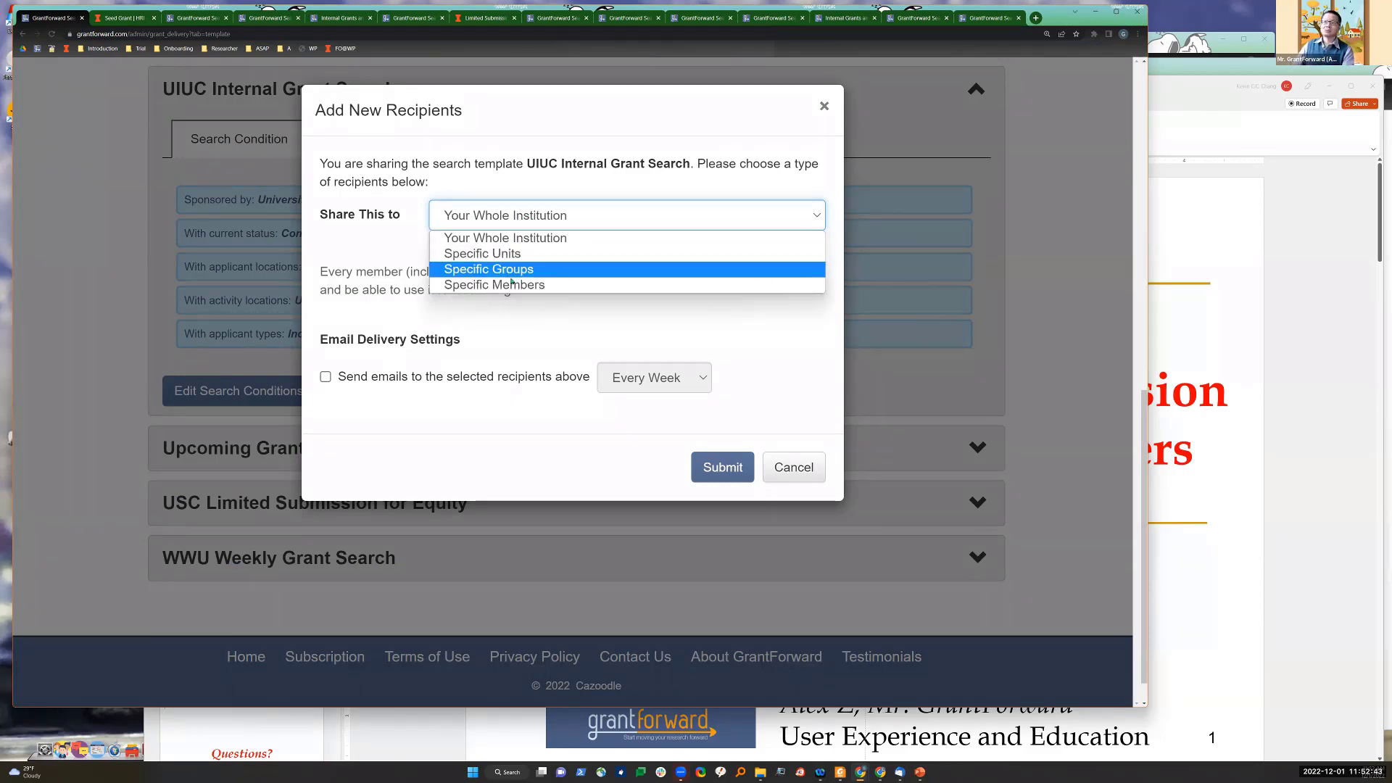
{"action": "left_click", "coordinate": [507, 267]}
{"action": "left_click", "coordinate": [500, 216]}
{"action": "left_click", "coordinate": [493, 249]}
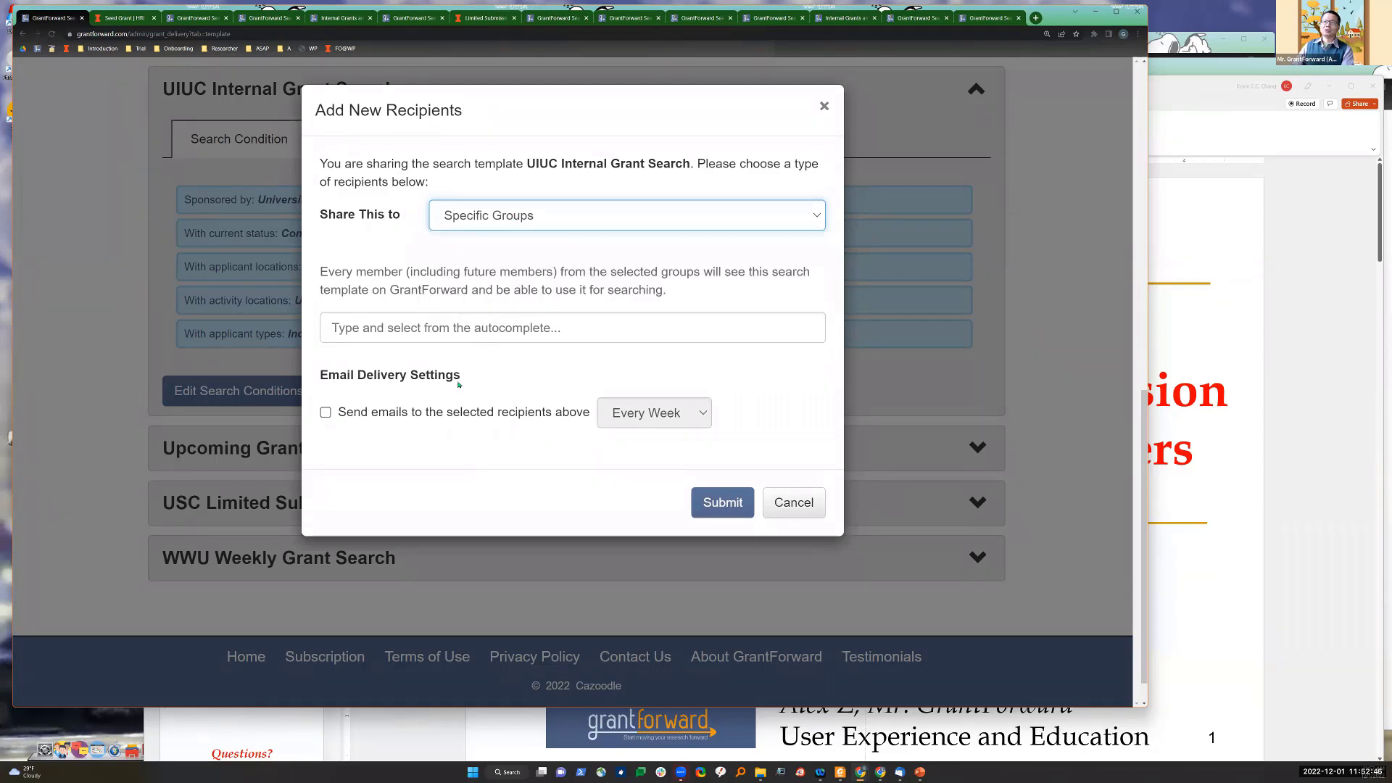
Step: Share the search template with one specific member found by surname, turn on email delivery every week, and highlight the saved recipient
{"action": "left_click", "coordinate": [510, 221]}
{"action": "left_click", "coordinate": [507, 283]}
{"action": "left_click", "coordinate": [500, 328]}
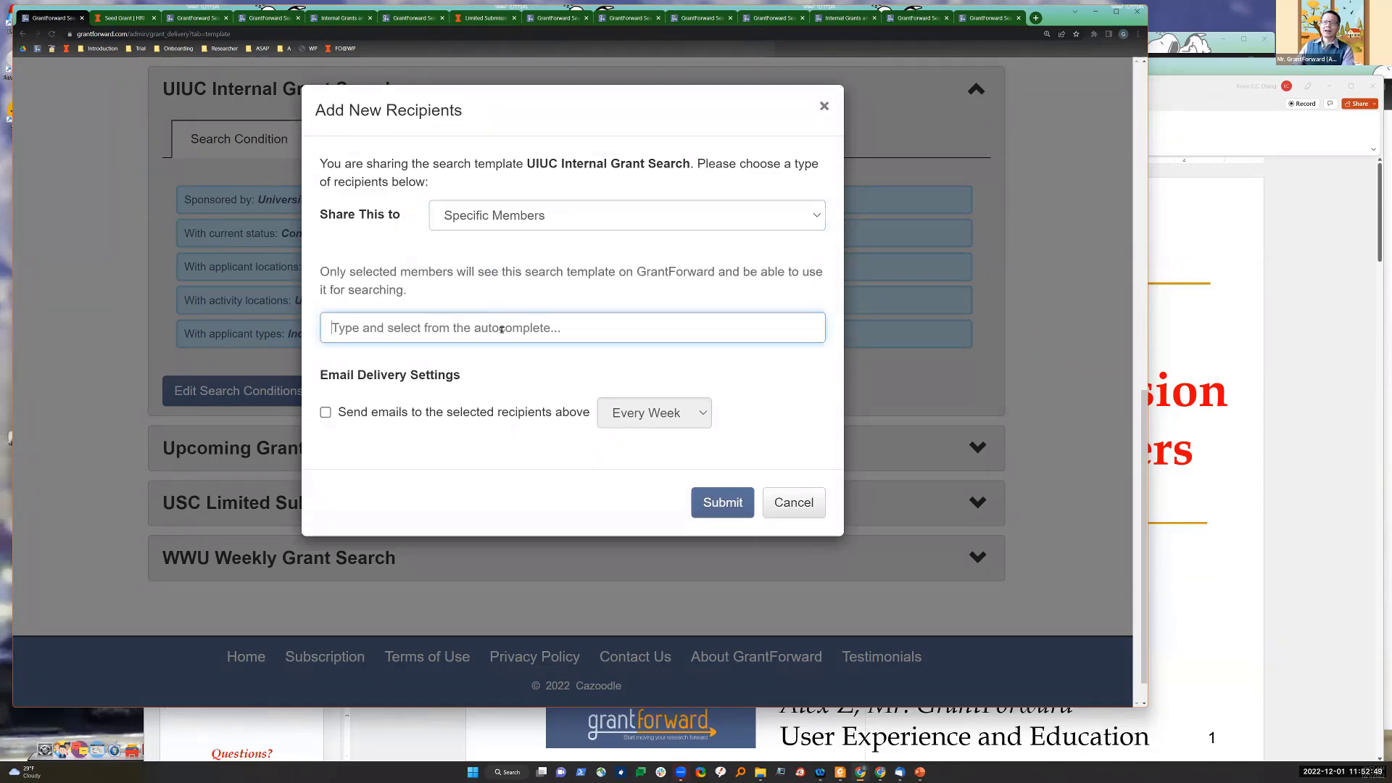
{"action": "type", "text": "Smith"}
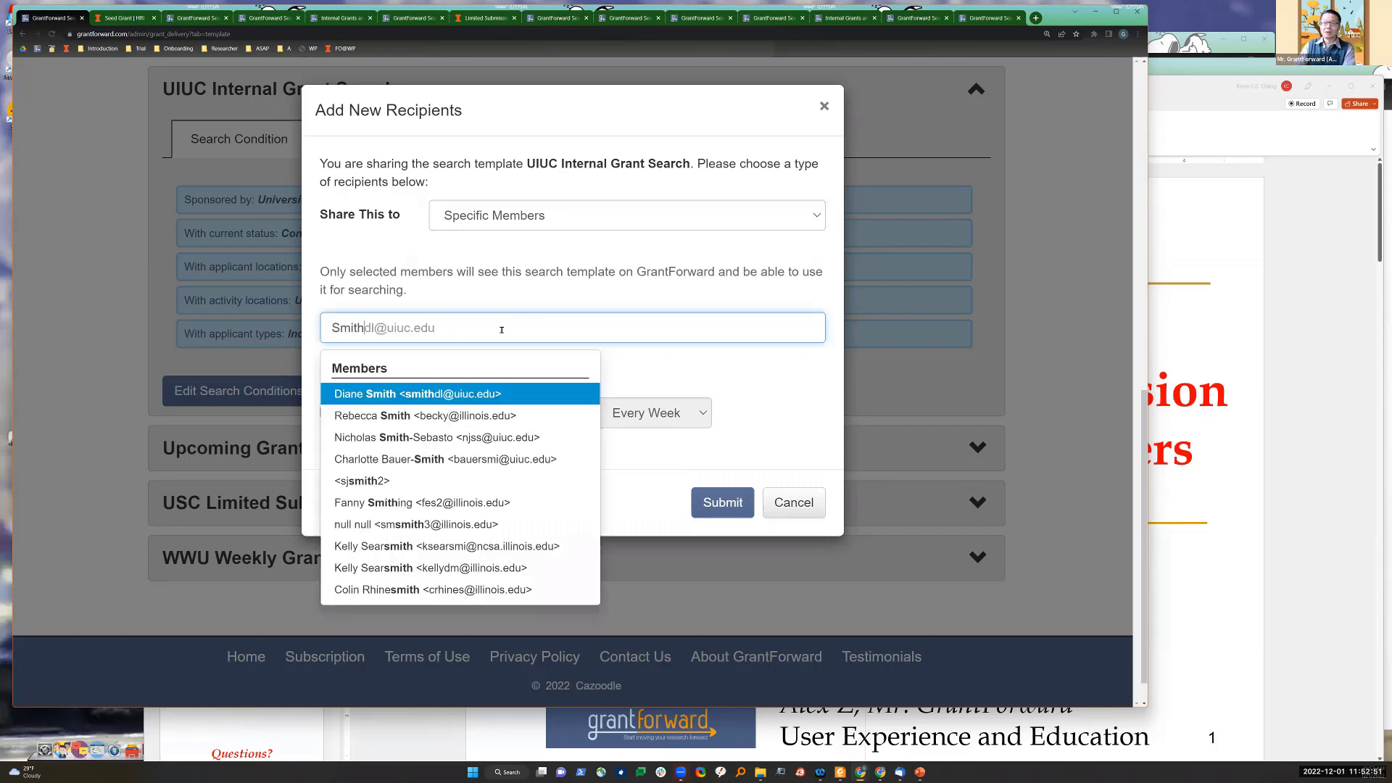
{"action": "left_click", "coordinate": [424, 415]}
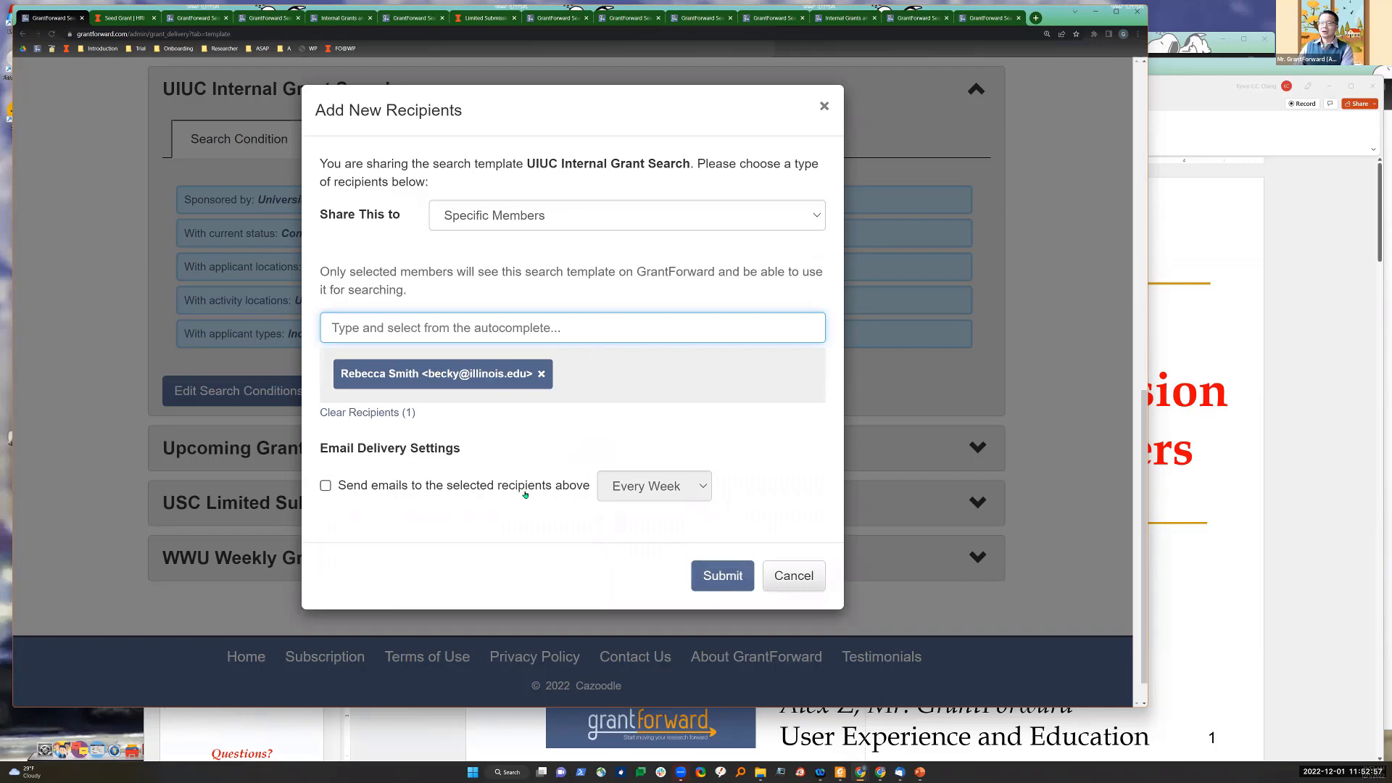
{"action": "left_click", "coordinate": [718, 580]}
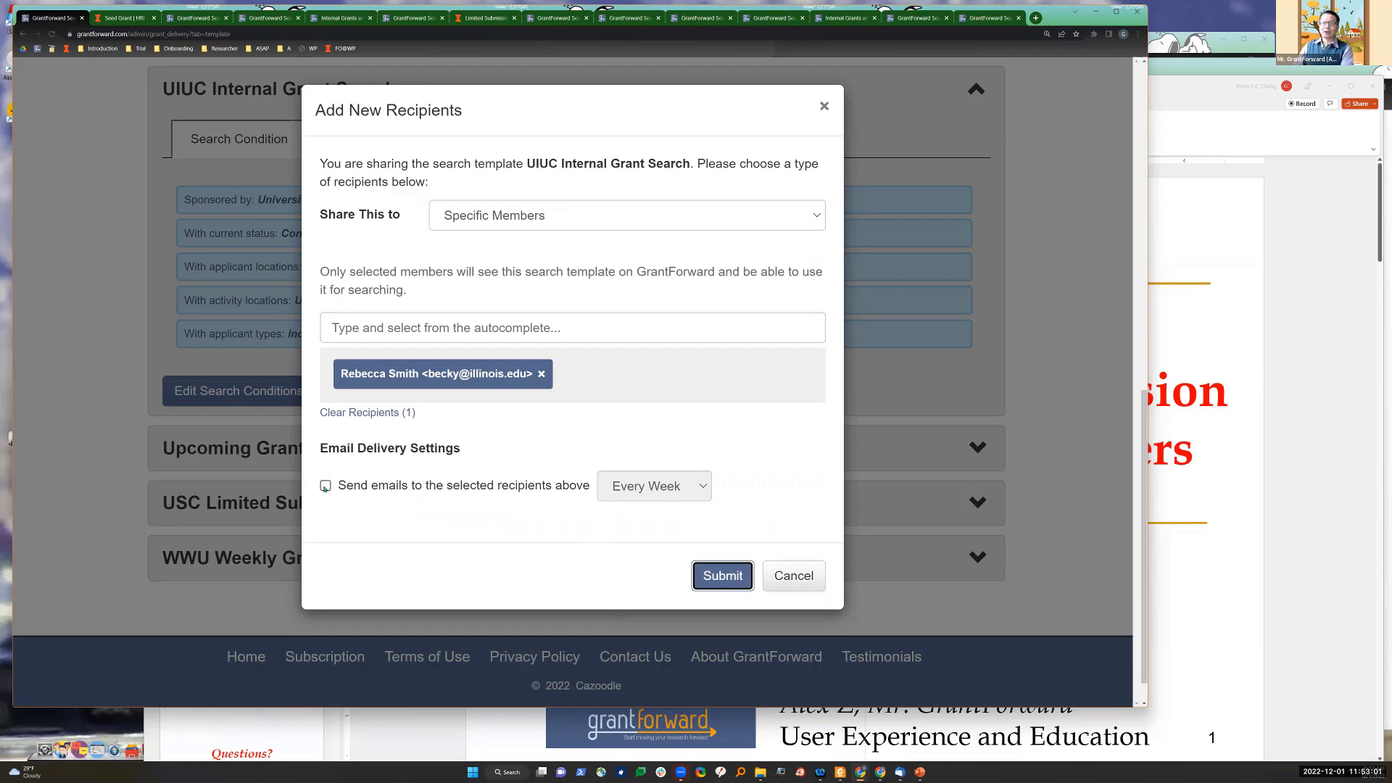
{"action": "left_click", "coordinate": [325, 487]}
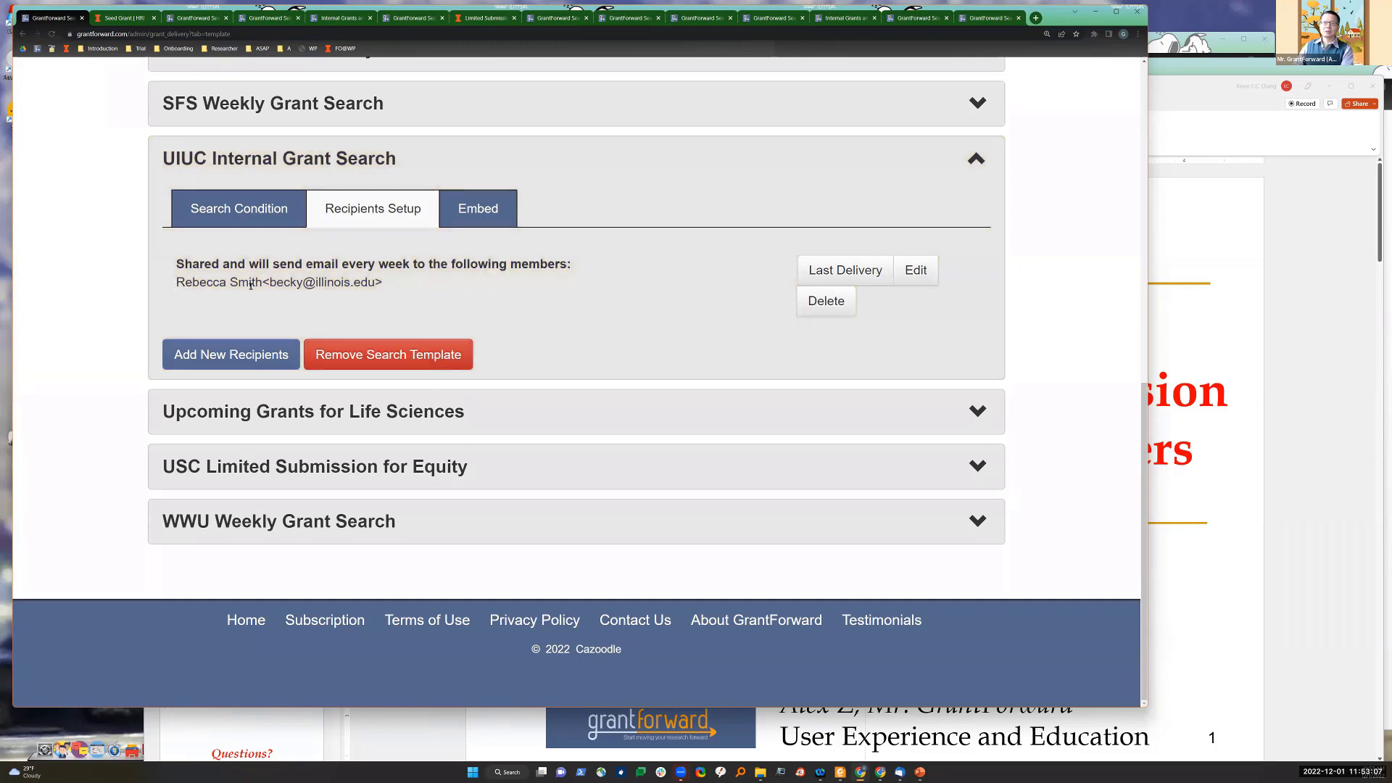
{"action": "left_click_drag", "start_coordinate": [176, 283], "coordinate": [318, 283]}
{"action": "left_click", "coordinate": [503, 301]}
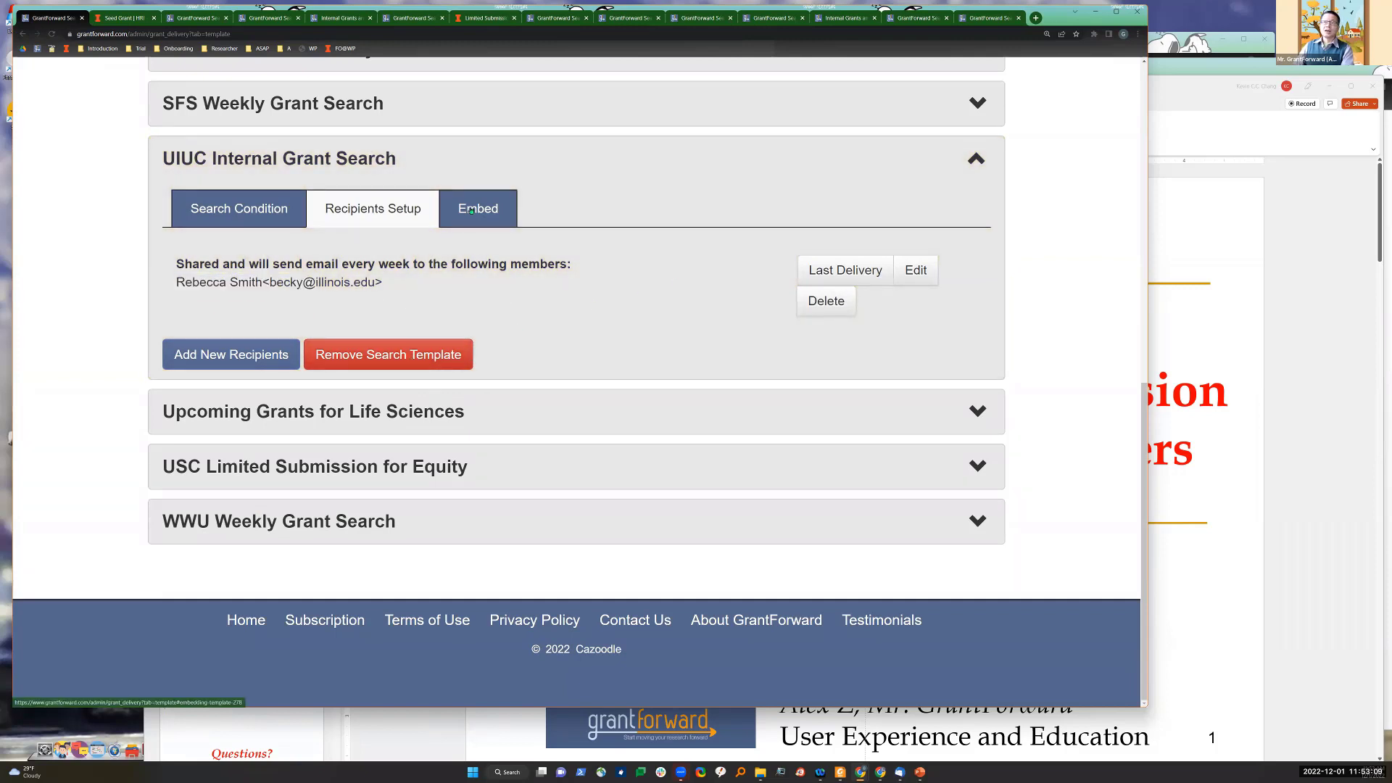
Step: Open the embed options of the UIUC Internal Grant Search template, highlight the preview title, and copy the embed code to the clipboard
{"action": "left_click", "coordinate": [471, 210]}
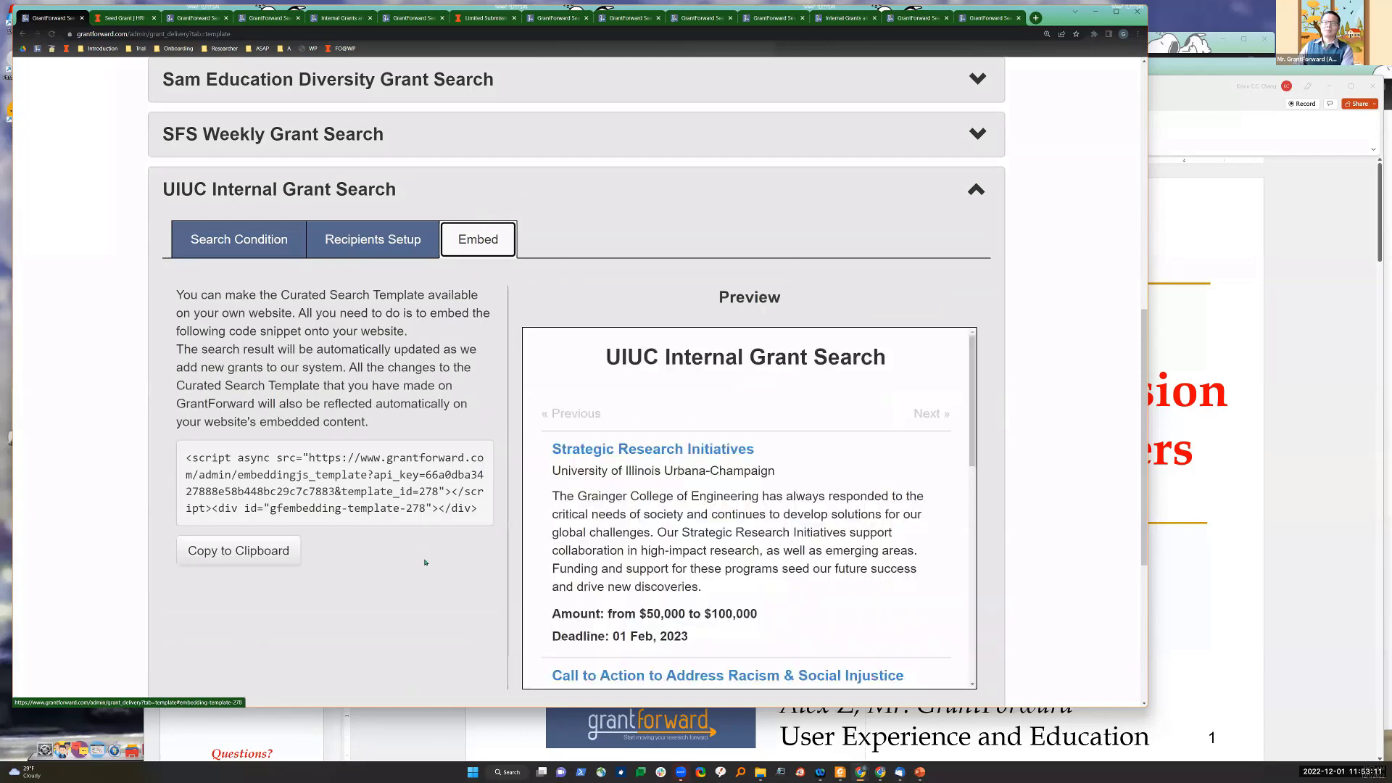
{"action": "scroll", "coordinate": [848, 259], "scroll_direction": "down", "scroll_amount": 2}
{"action": "left_click_drag", "start_coordinate": [606, 220], "coordinate": [873, 221]}
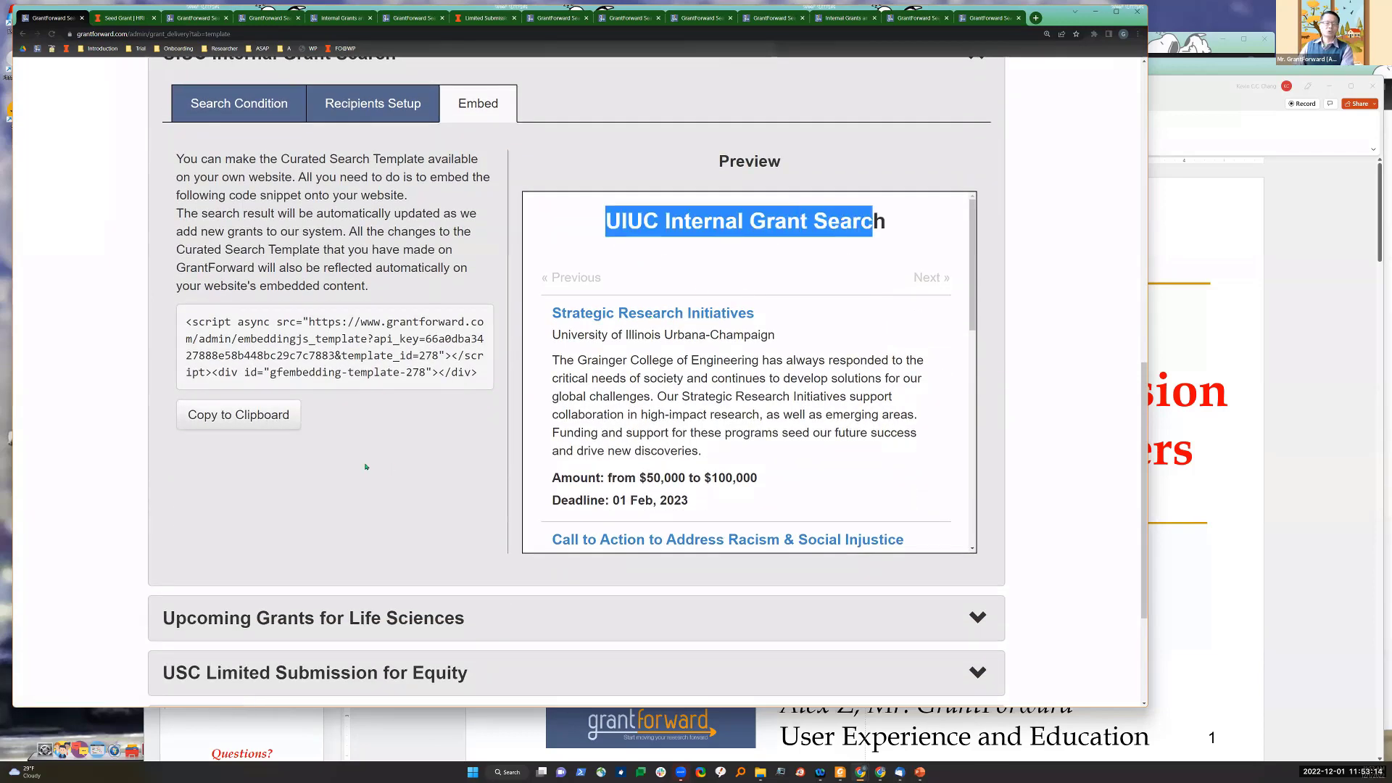
{"action": "left_click", "coordinate": [227, 426]}
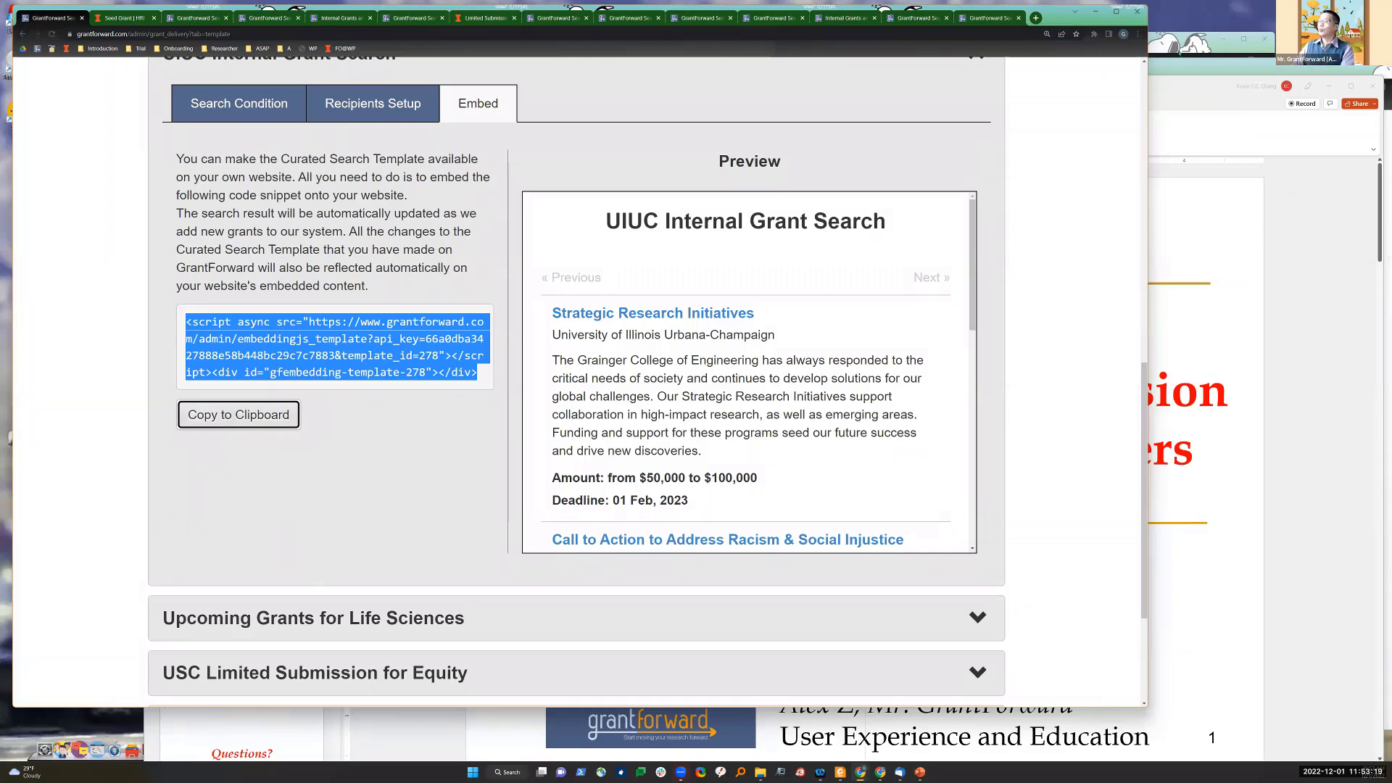
Step: Switch to the WordPress Funding Opportunities site, show its Limited Submissions page, and open the admin list of all pages
{"action": "key", "text": "alt+Tab"}
{"action": "key", "text": "ctrl+shift+Tab"}
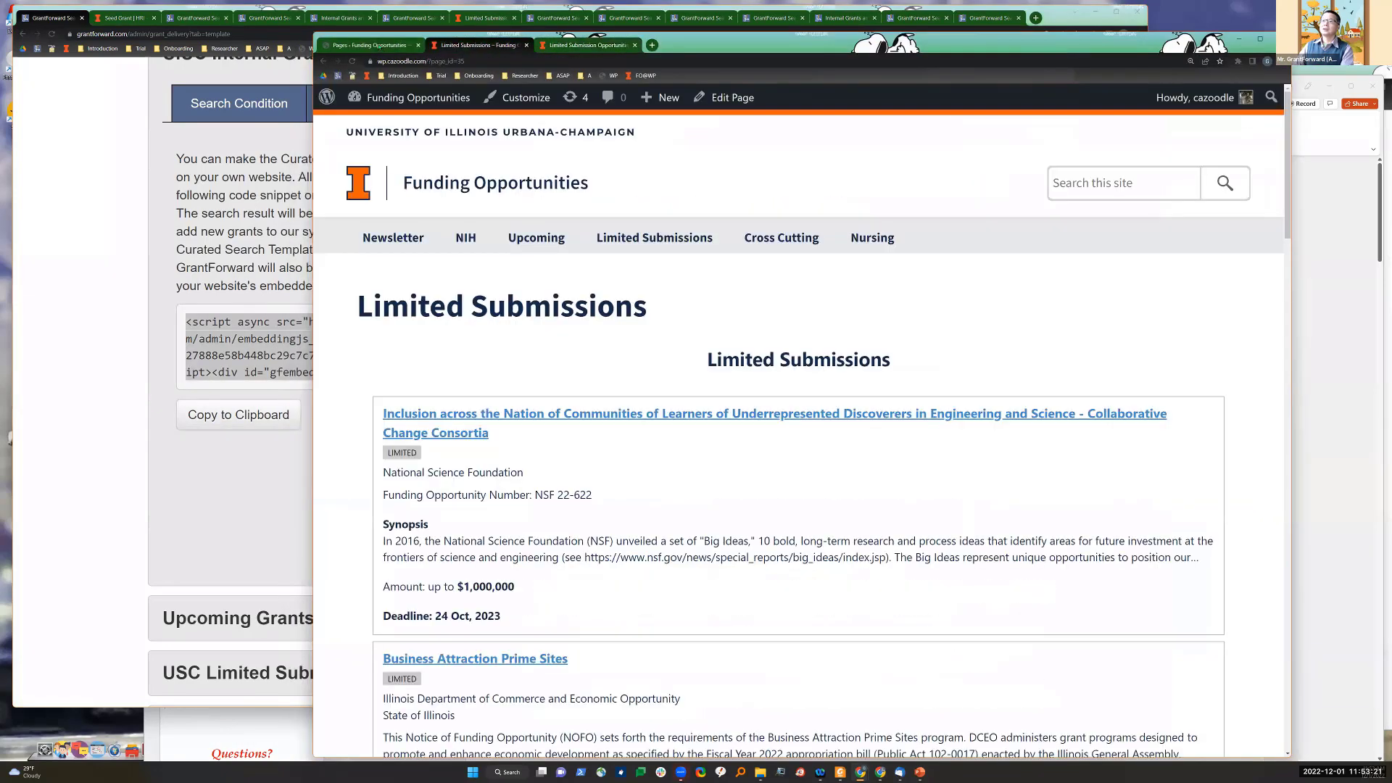
{"action": "key", "text": "ctrl+shift+Tab"}
{"action": "key", "text": "ctrl+Tab"}
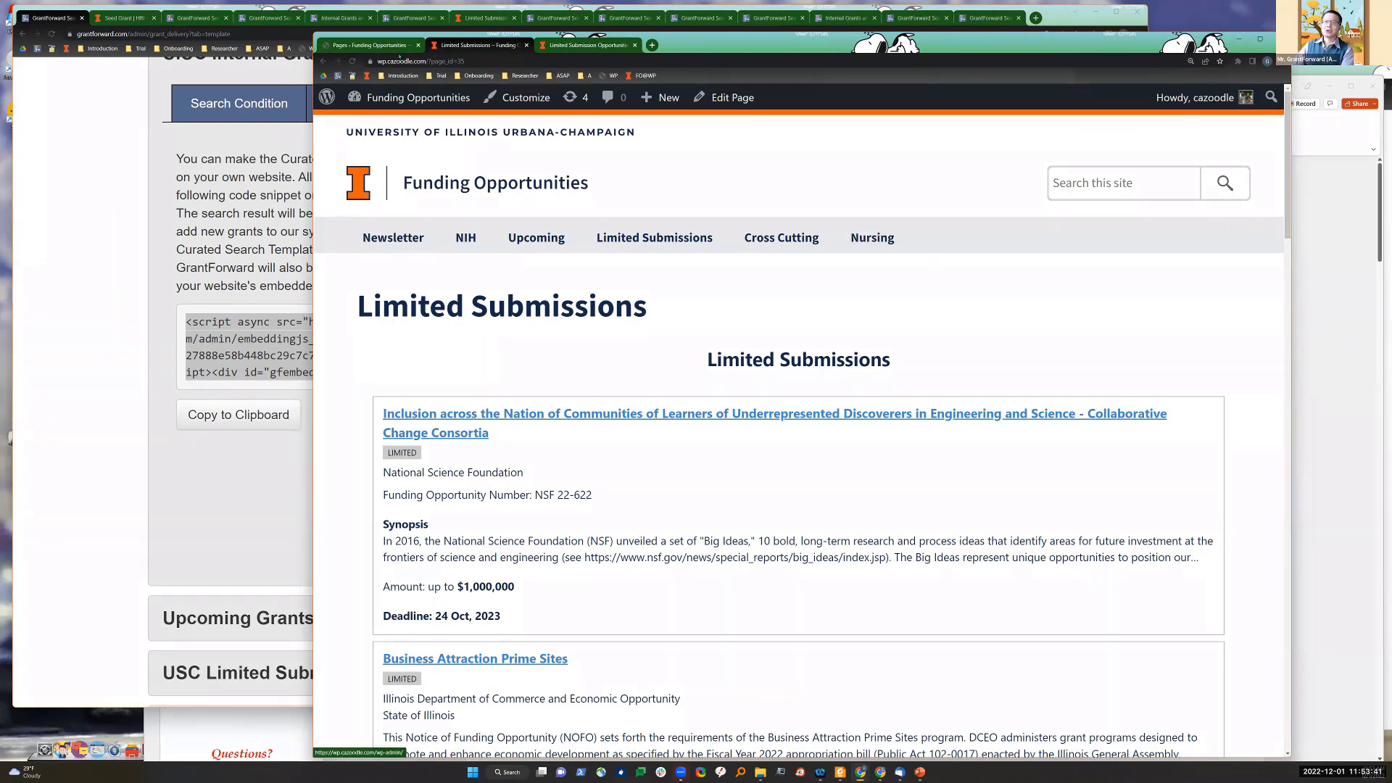
{"action": "left_click", "coordinate": [391, 45]}
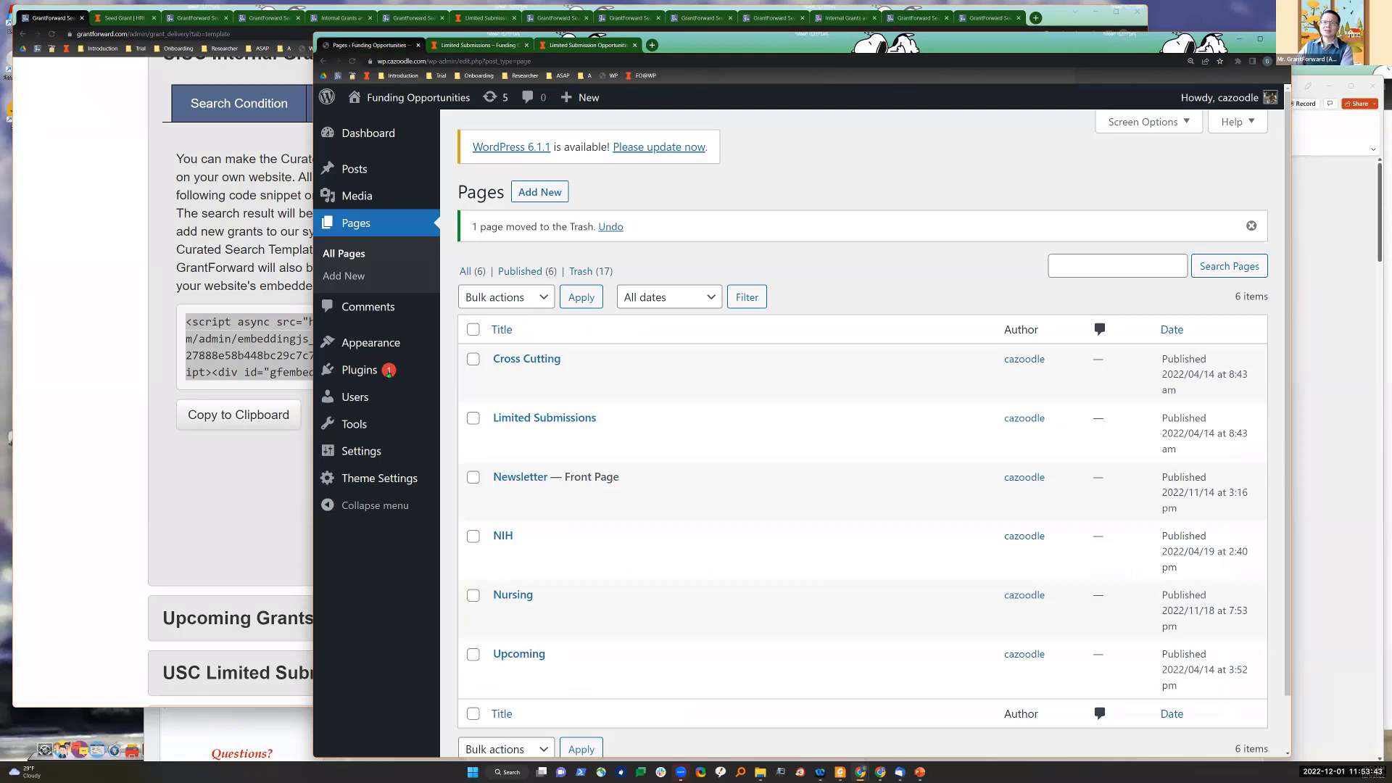
Step: Add a new page to the WordPress Funding Opportunities site and title it "Internal Grants"
{"action": "left_click", "coordinate": [356, 223]}
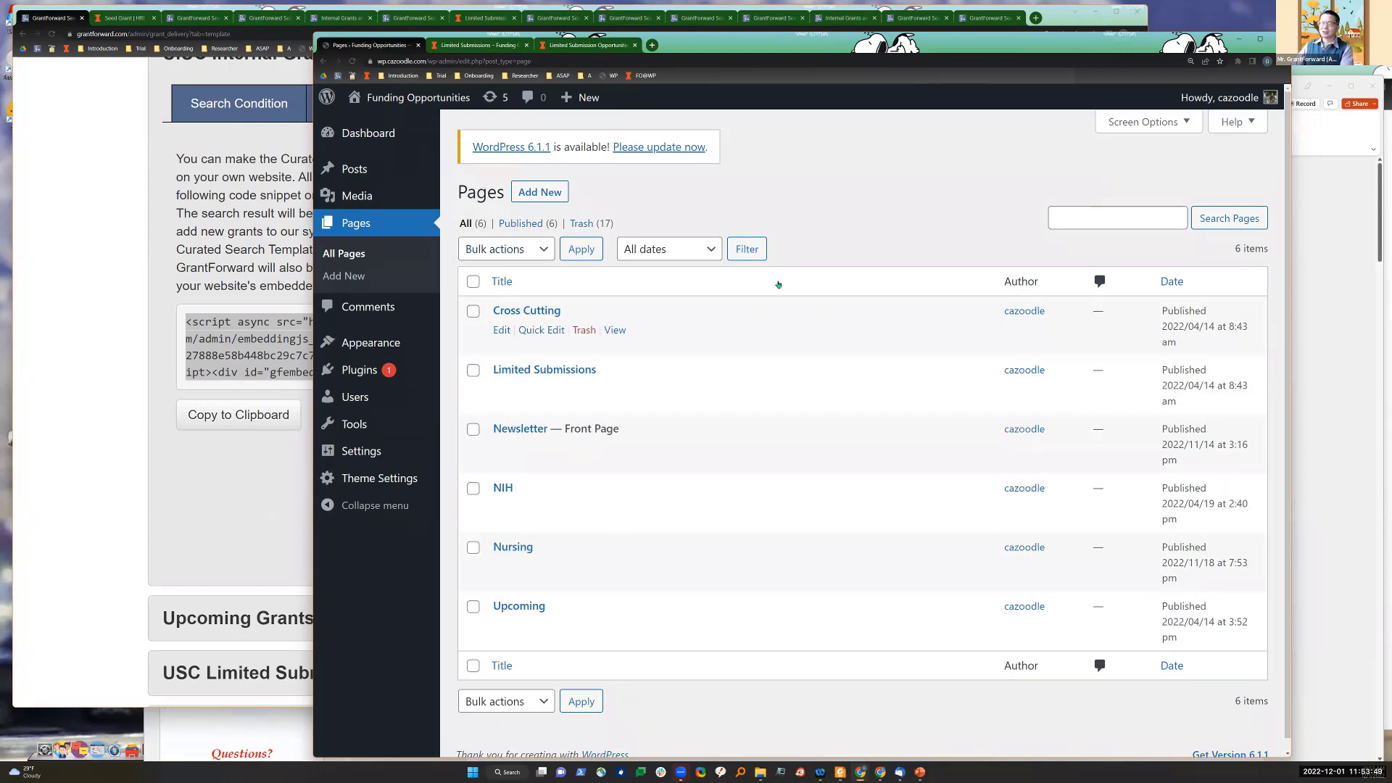
{"action": "key", "text": "ctrl+3"}
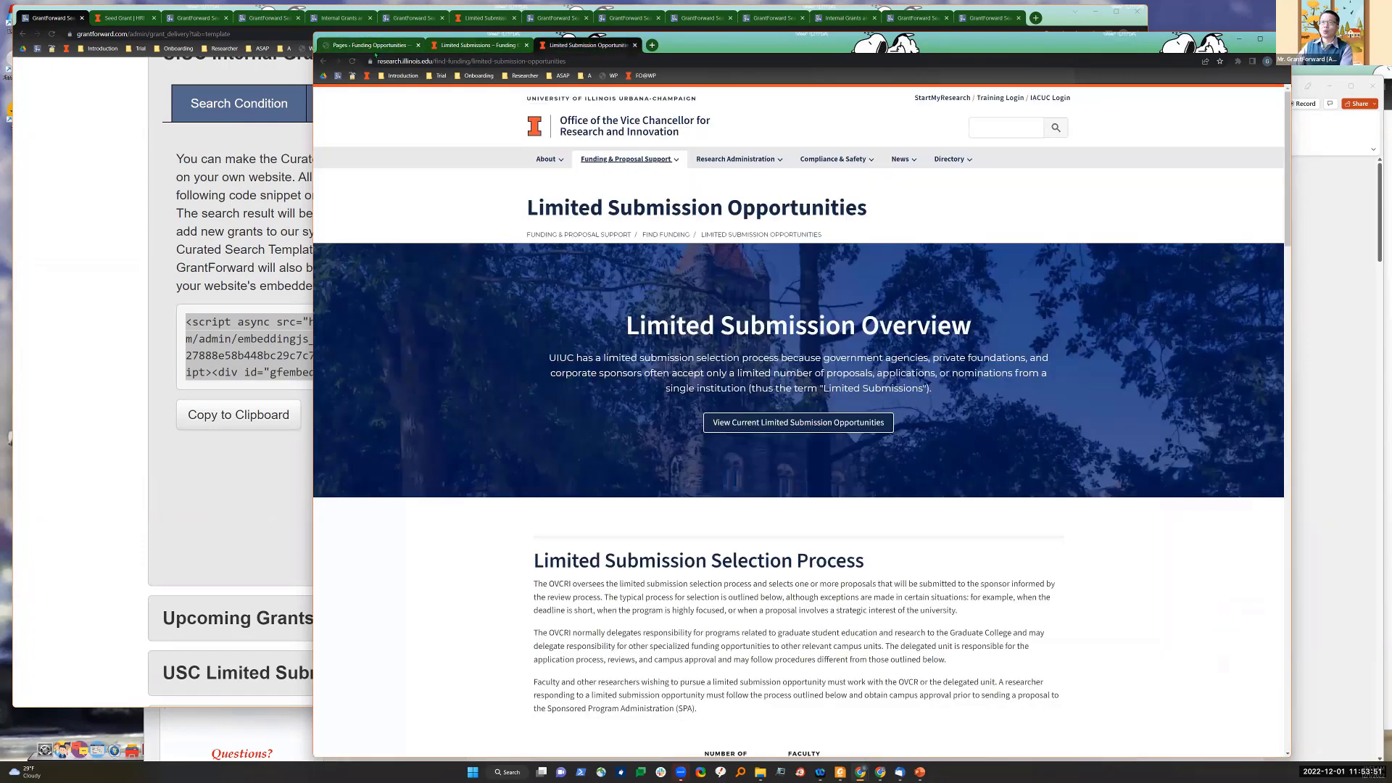
{"action": "left_click", "coordinate": [375, 45]}
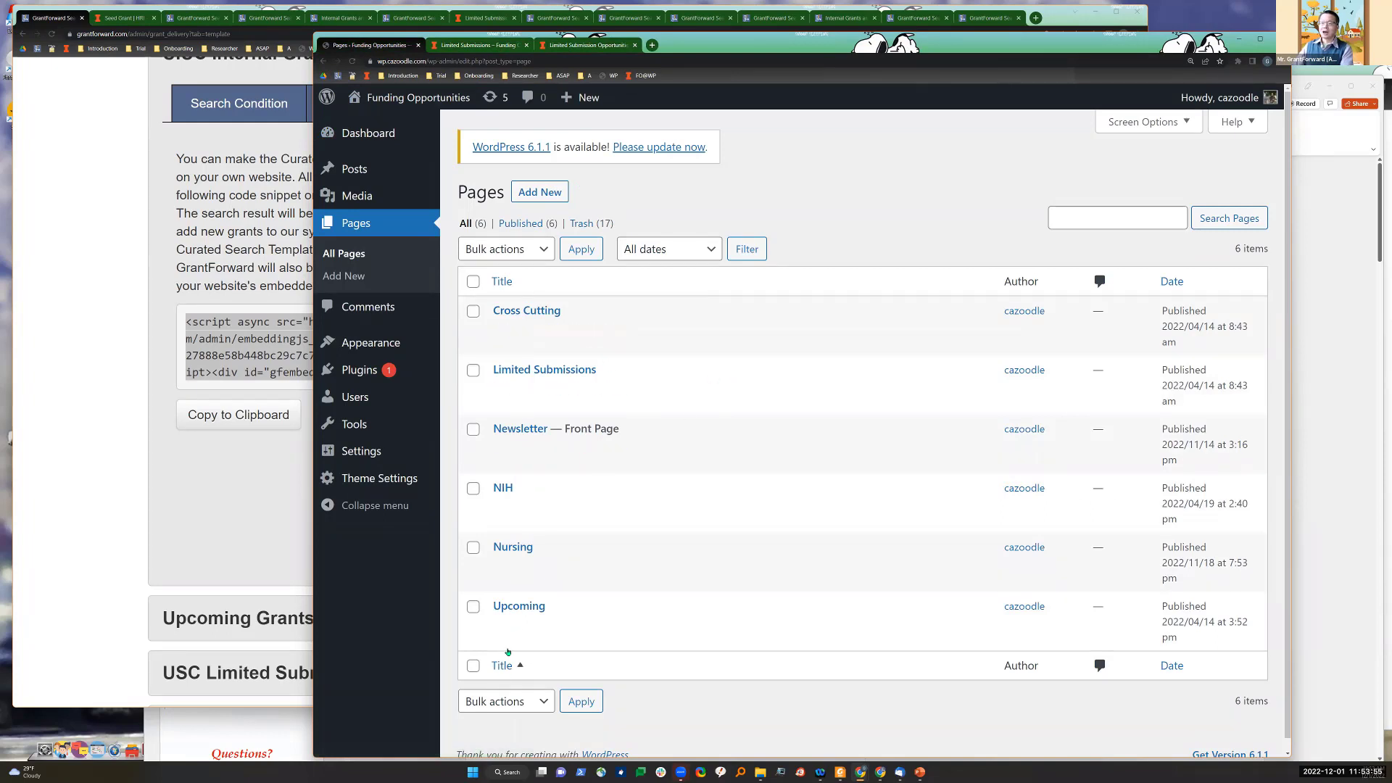
{"action": "left_click", "coordinate": [541, 193]}
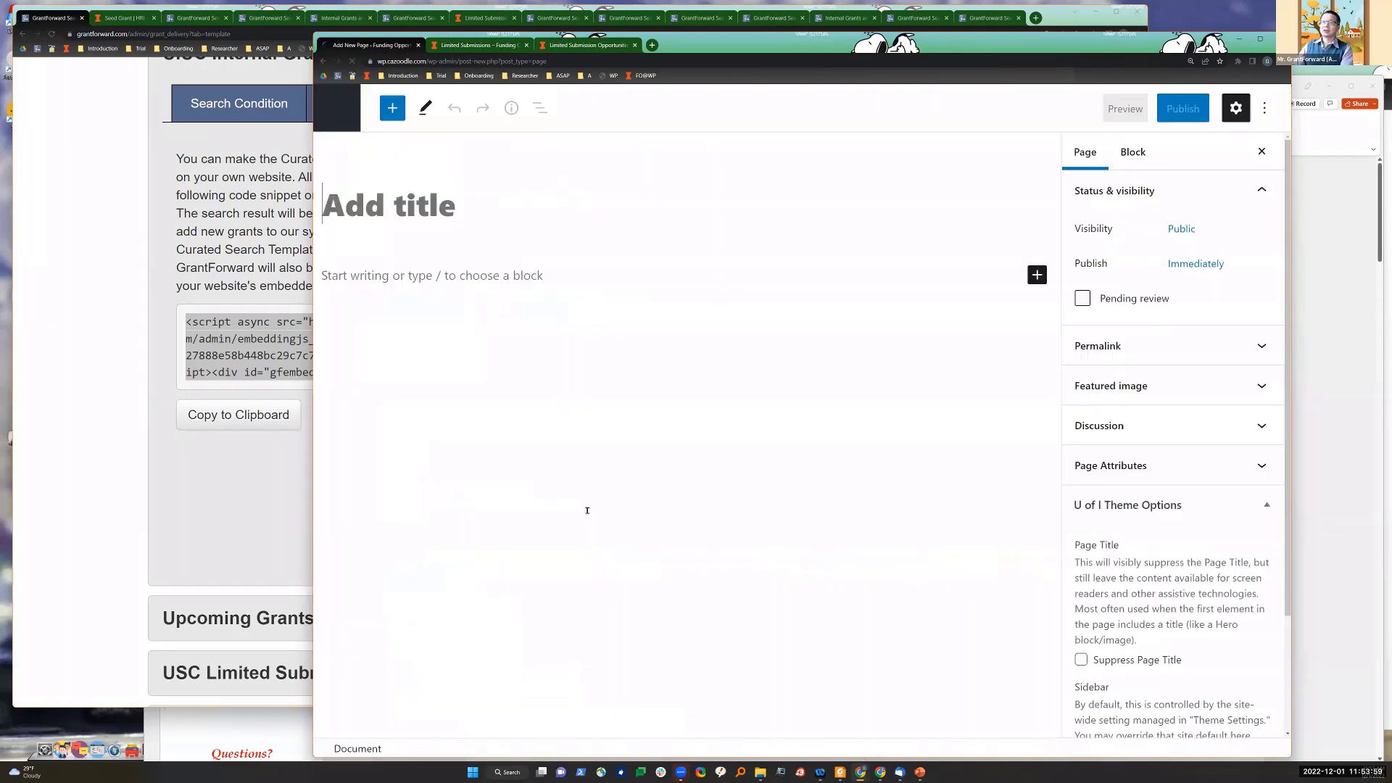
{"action": "type", "text": "Intwern"}
{"action": "key", "text": "BackSpace"}
{"action": "key", "text": "BackSpace"}
{"action": "key", "text": "BackSpace"}
{"action": "key", "text": "BackSpace"}
{"action": "type", "text": "ernal Grants"}
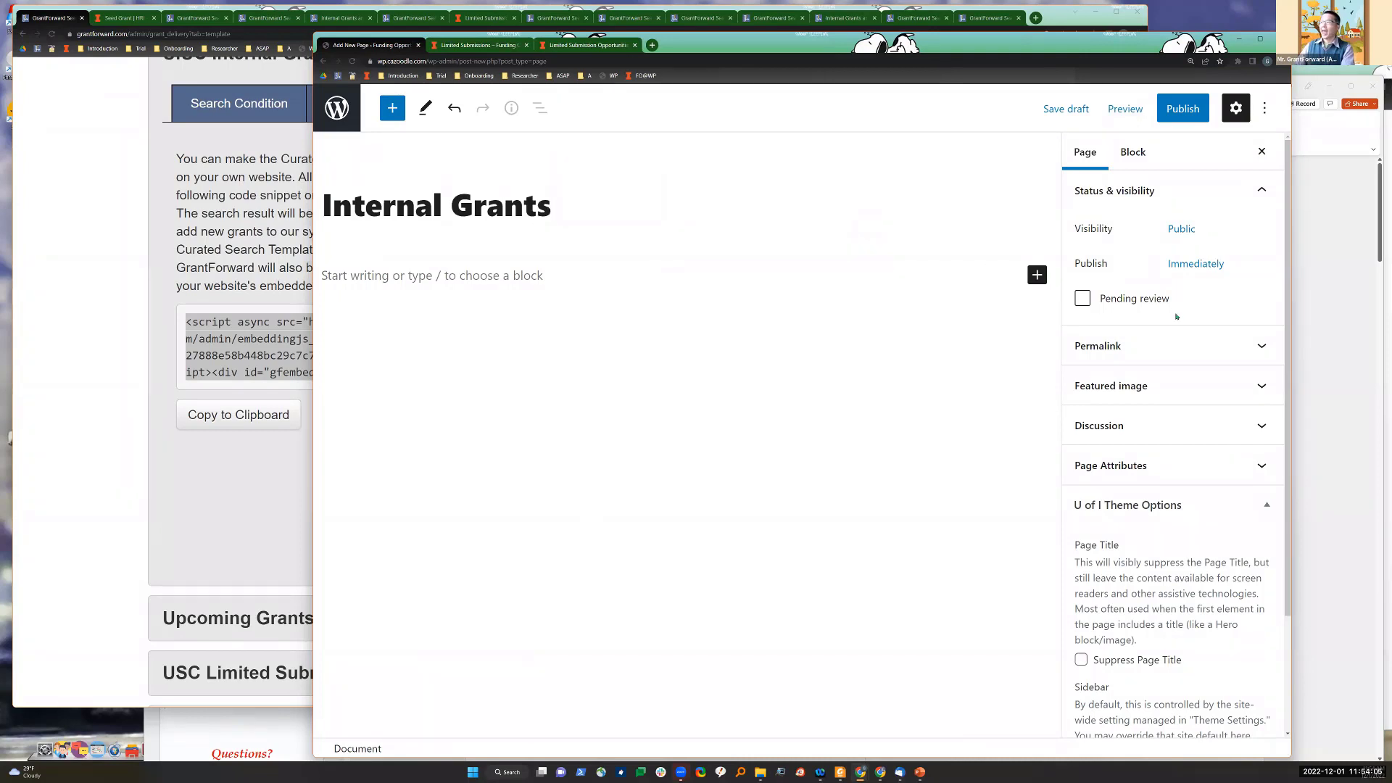
Step: Add a Custom HTML block to the Internal Grants page and paste the search template's embed code with its API key
{"action": "left_click", "coordinate": [1037, 274]}
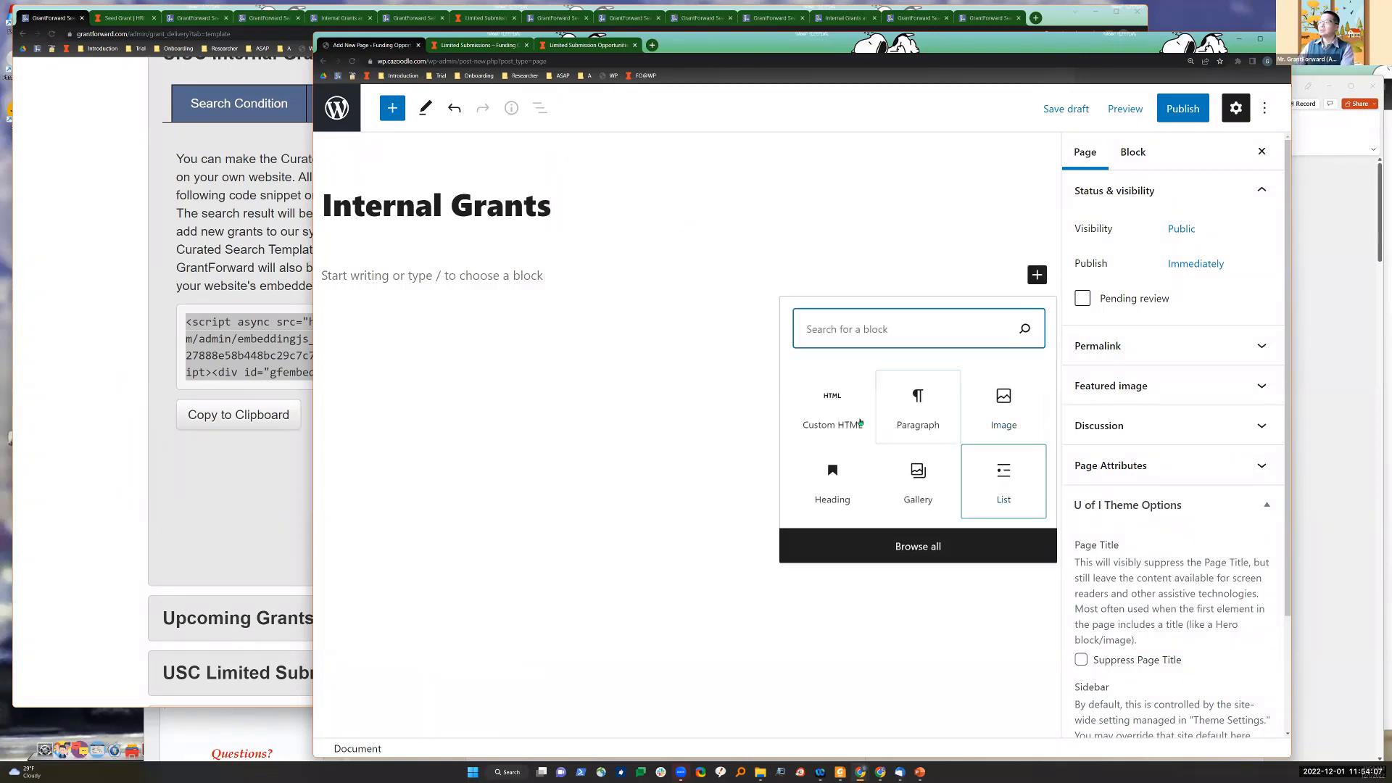
{"action": "left_click", "coordinate": [826, 429]}
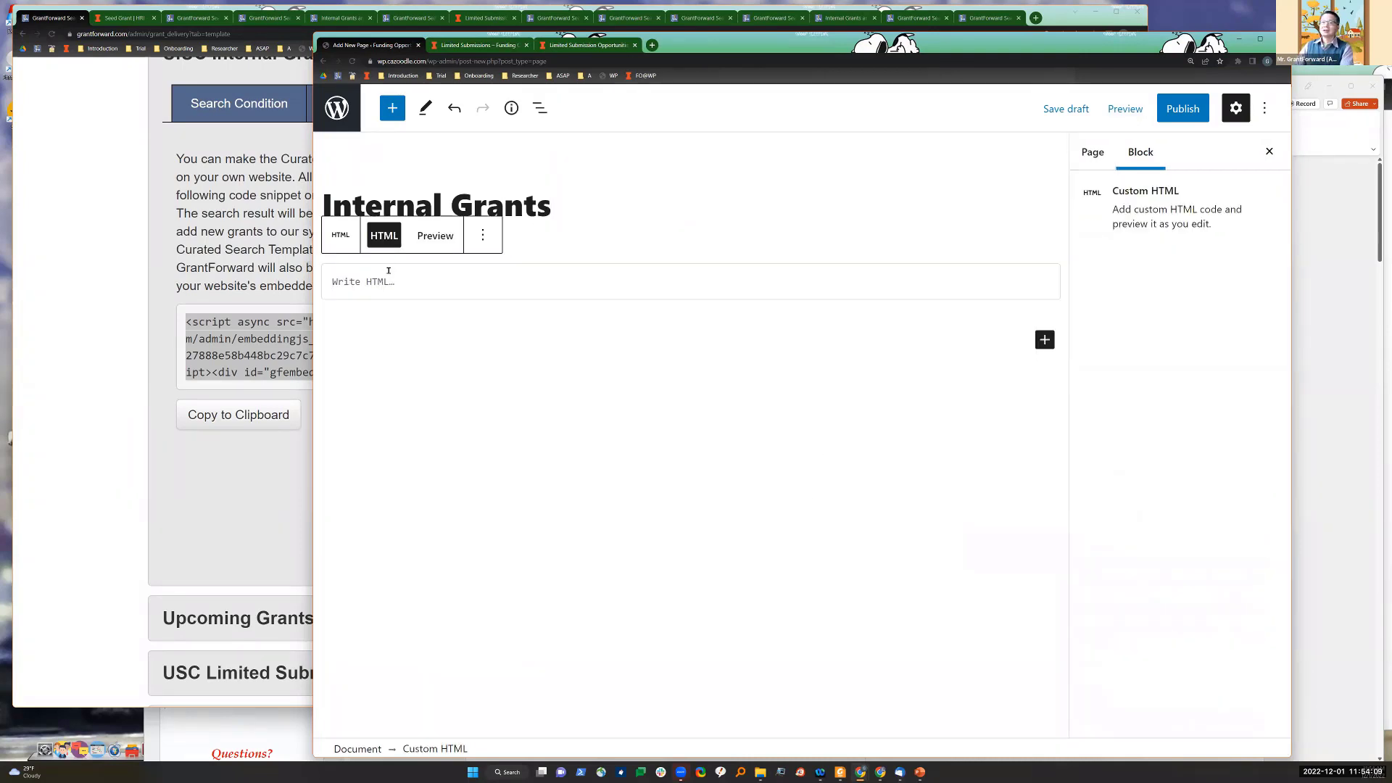
{"action": "key", "text": "ctrl+v"}
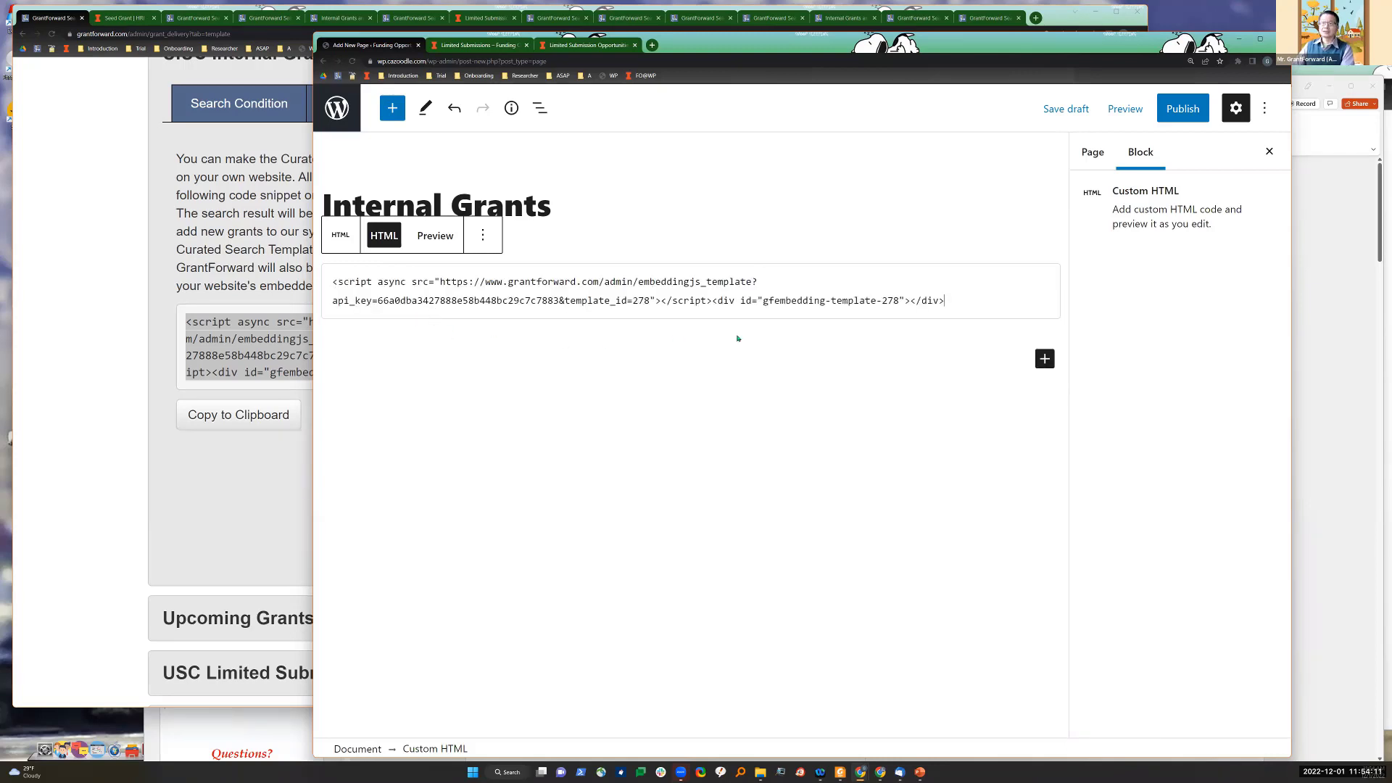
{"action": "left_click_drag", "start_coordinate": [954, 303], "coordinate": [331, 282]}
{"action": "left_click", "coordinate": [597, 563]}
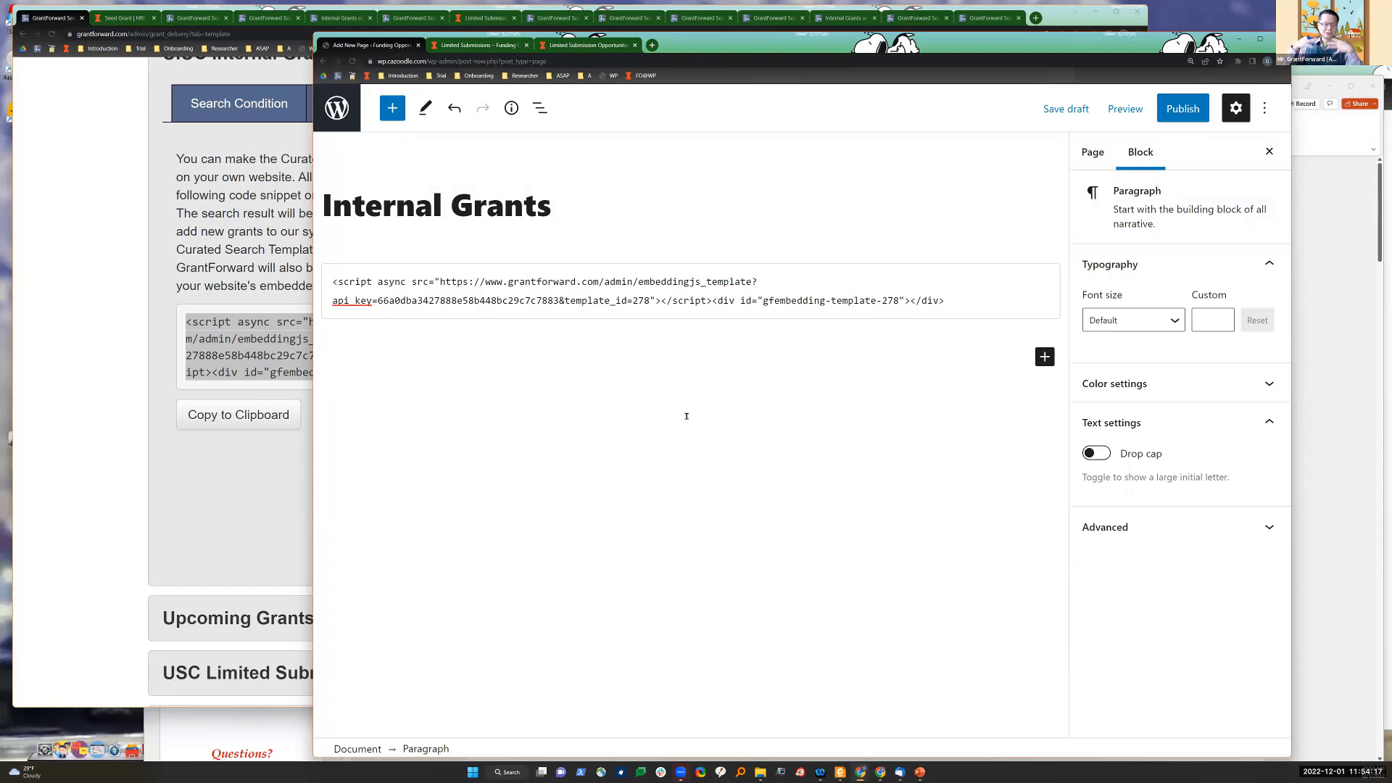
Step: Publish the Internal Grants page, reload the Funding Opportunities site, and open the new page from its navigation
{"action": "left_click", "coordinate": [1183, 108]}
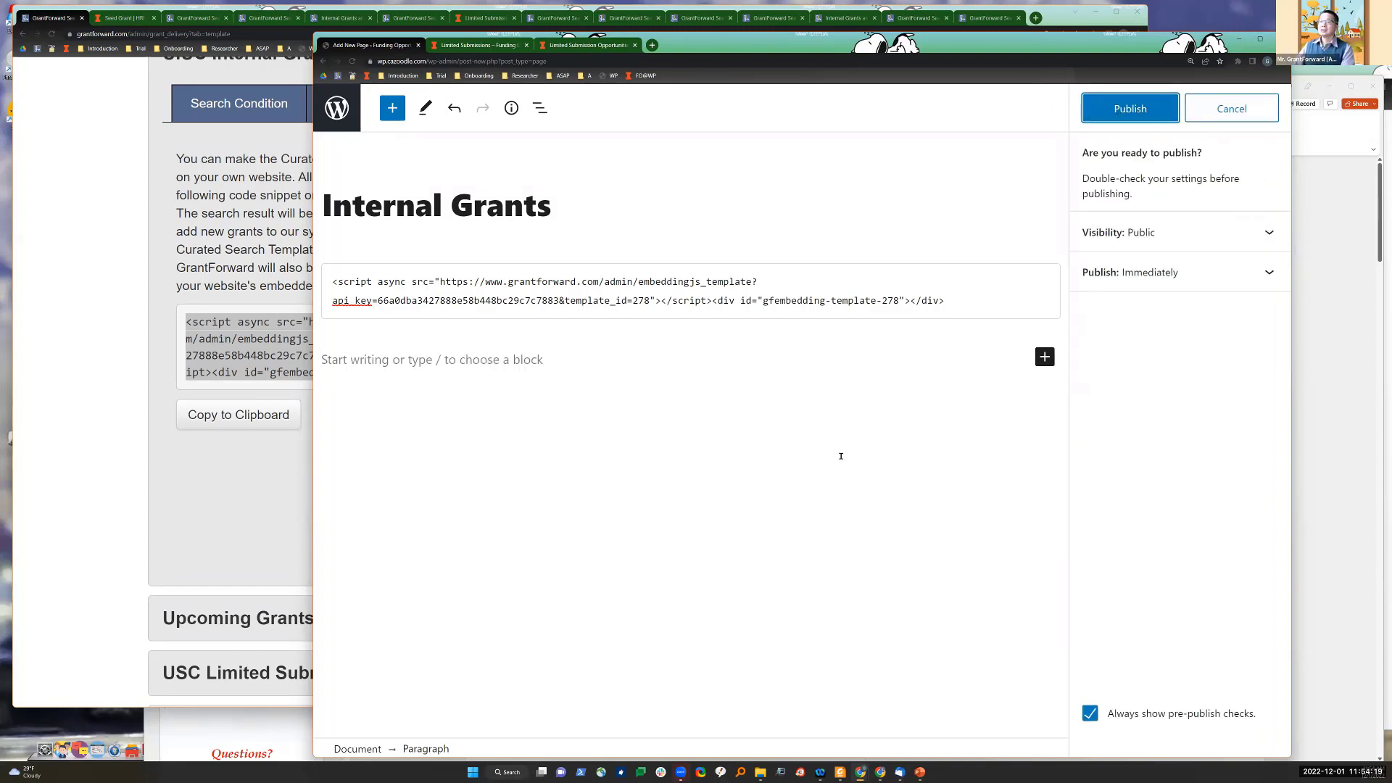
{"action": "left_click", "coordinate": [1129, 108]}
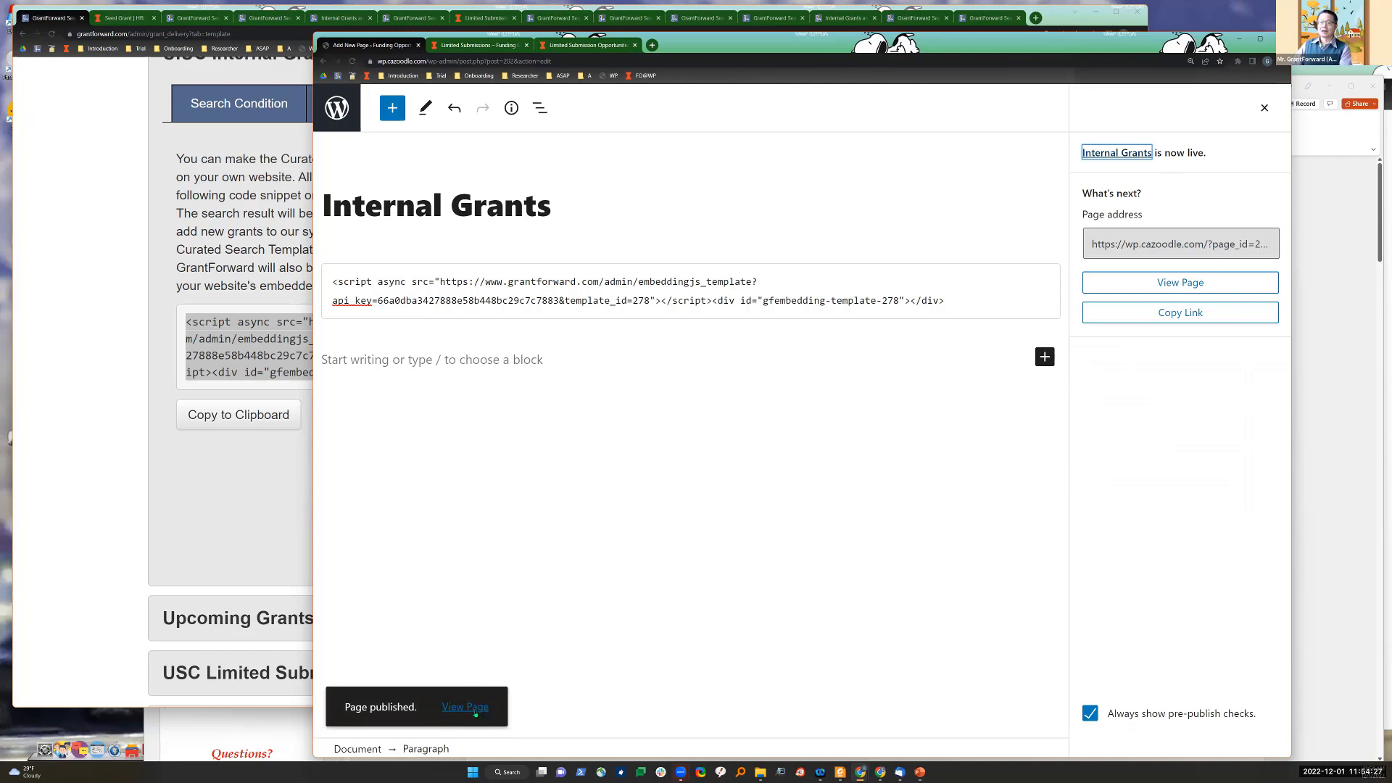
{"action": "left_click", "coordinate": [471, 46]}
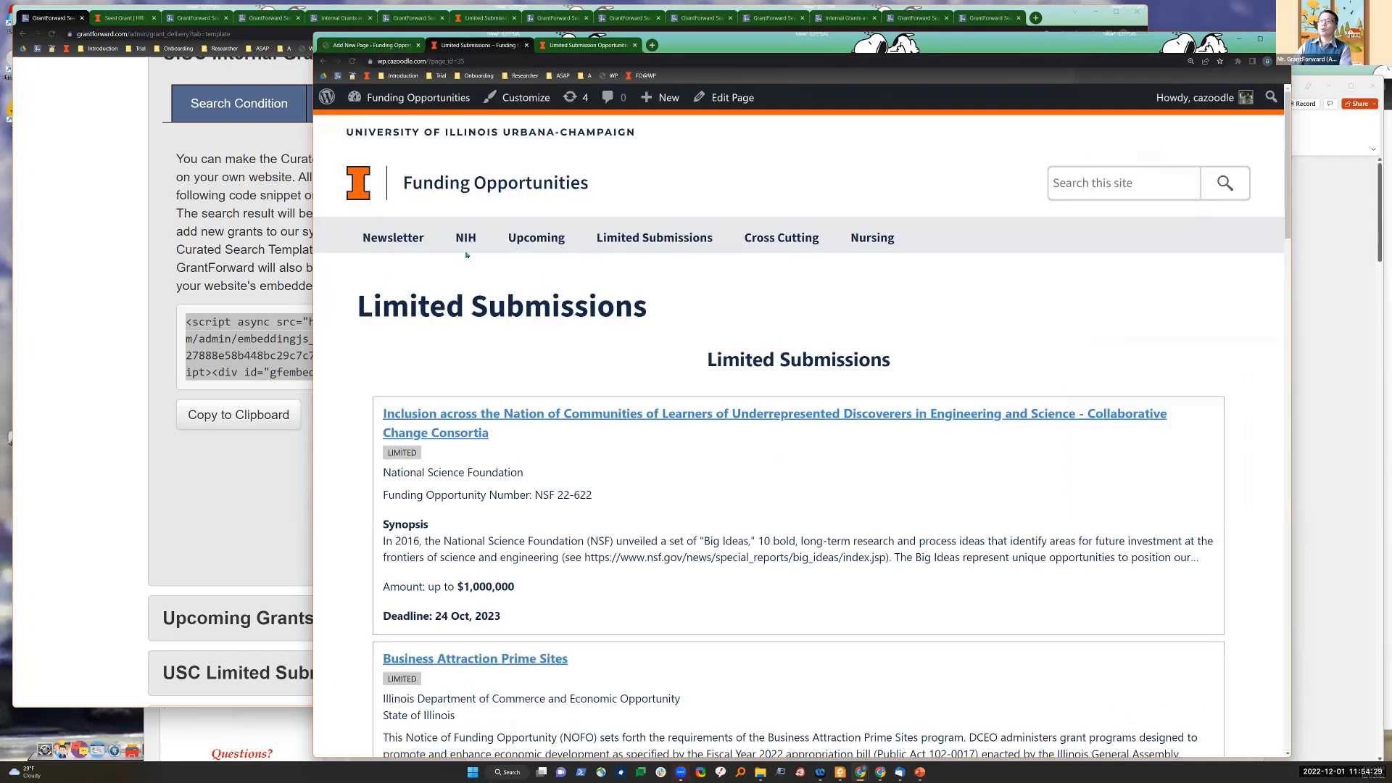
{"action": "left_click", "coordinate": [353, 61]}
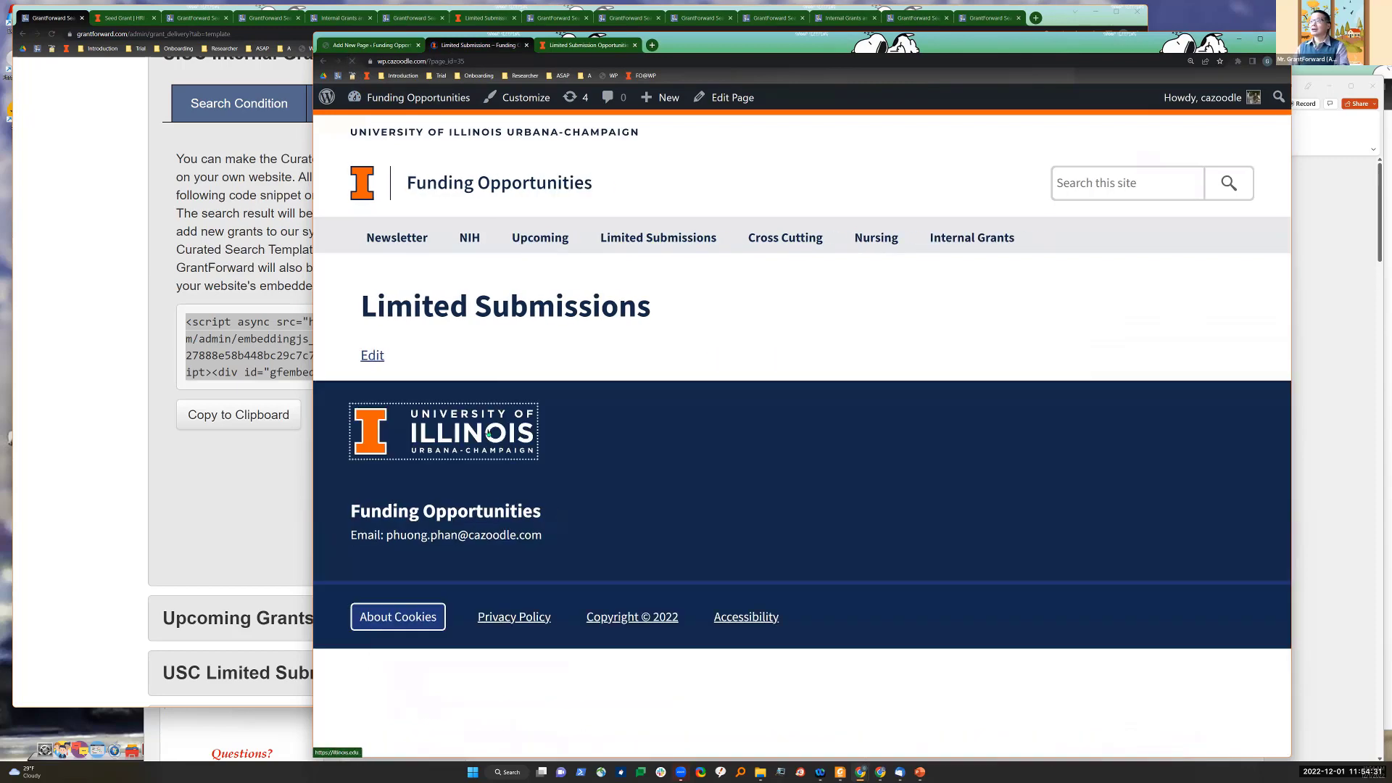
{"action": "left_click", "coordinate": [984, 241]}
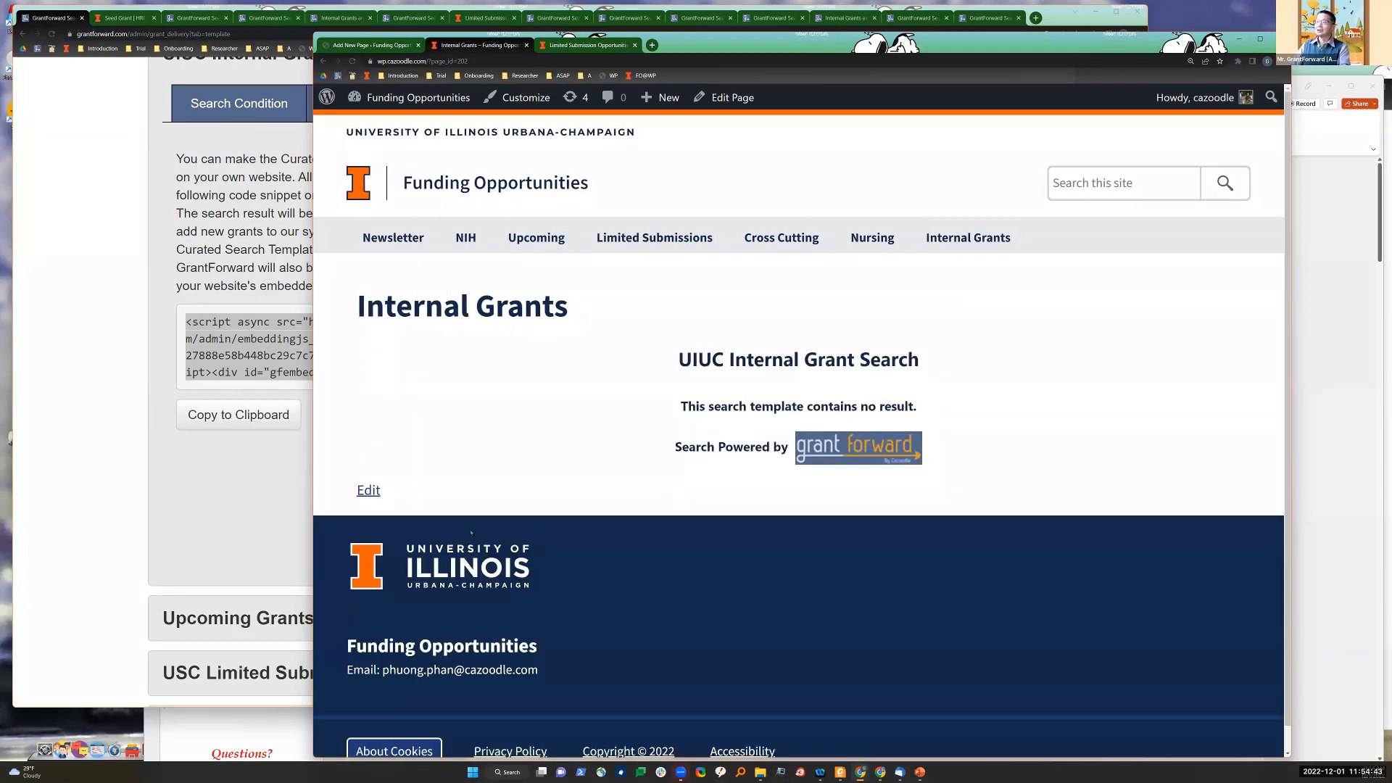
Step: Switch to GrantForward and review the open and continuous University of Illinois Urbana-Champaign grants in Grant Search, plus the grant lists
{"action": "left_click", "coordinate": [169, 305]}
{"action": "scroll", "coordinate": [199, 242], "scroll_direction": "up", "scroll_amount": 10}
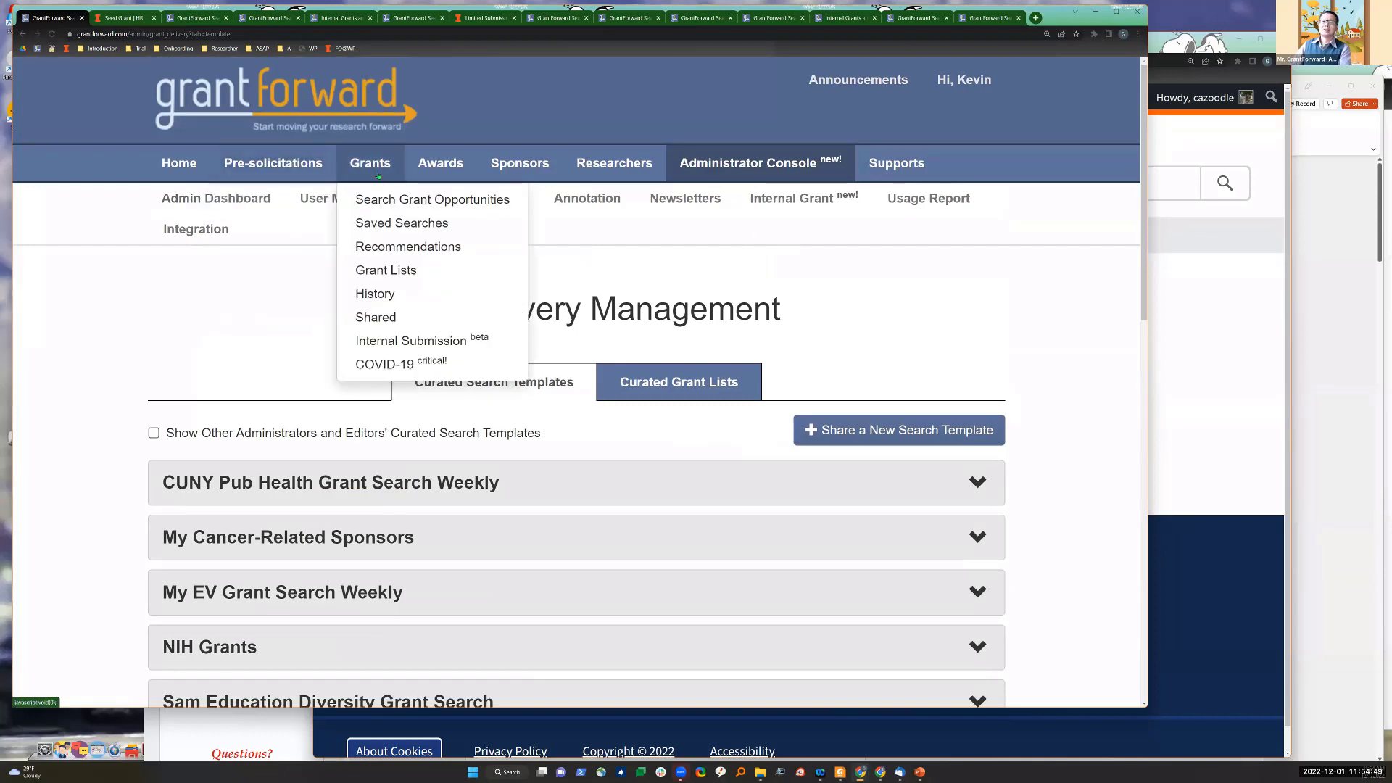
{"action": "left_click", "coordinate": [383, 200]}
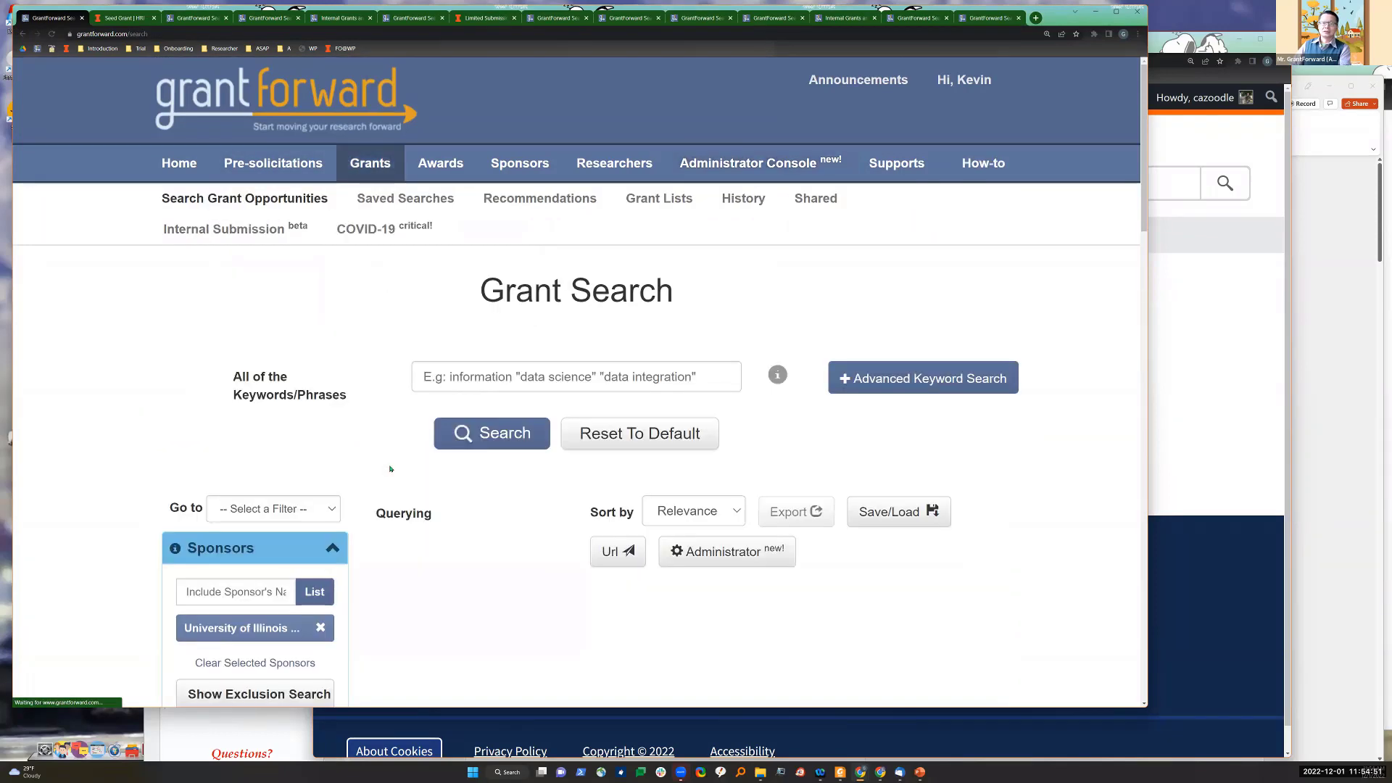
{"action": "scroll", "coordinate": [389, 466], "scroll_direction": "down", "scroll_amount": 3}
{"action": "left_click", "coordinate": [508, 263]}
{"action": "scroll", "coordinate": [512, 282], "scroll_direction": "down", "scroll_amount": 3}
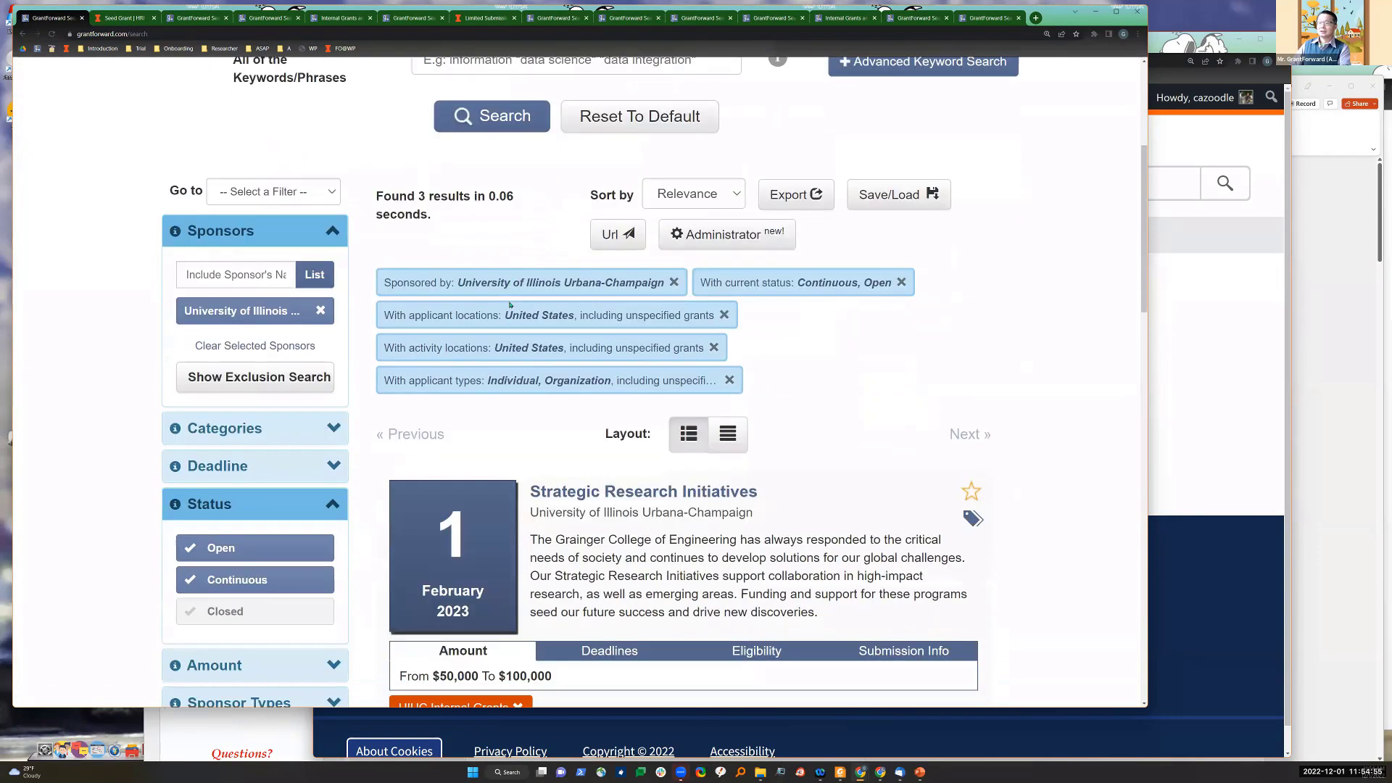
{"action": "scroll", "coordinate": [509, 311], "scroll_direction": "down", "scroll_amount": 10}
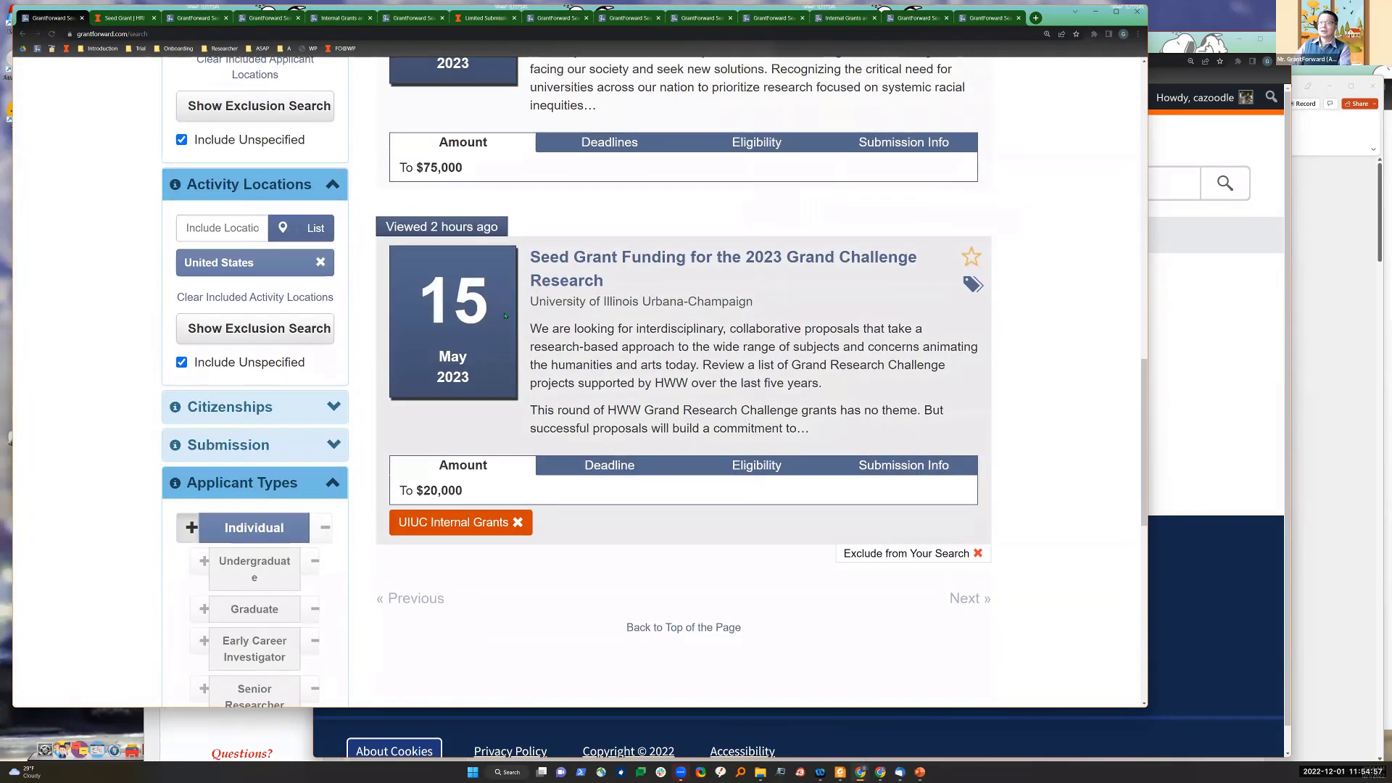
{"action": "scroll", "coordinate": [669, 276], "scroll_direction": "up", "scroll_amount": 5}
{"action": "scroll", "coordinate": [669, 275], "scroll_direction": "up", "scroll_amount": 3}
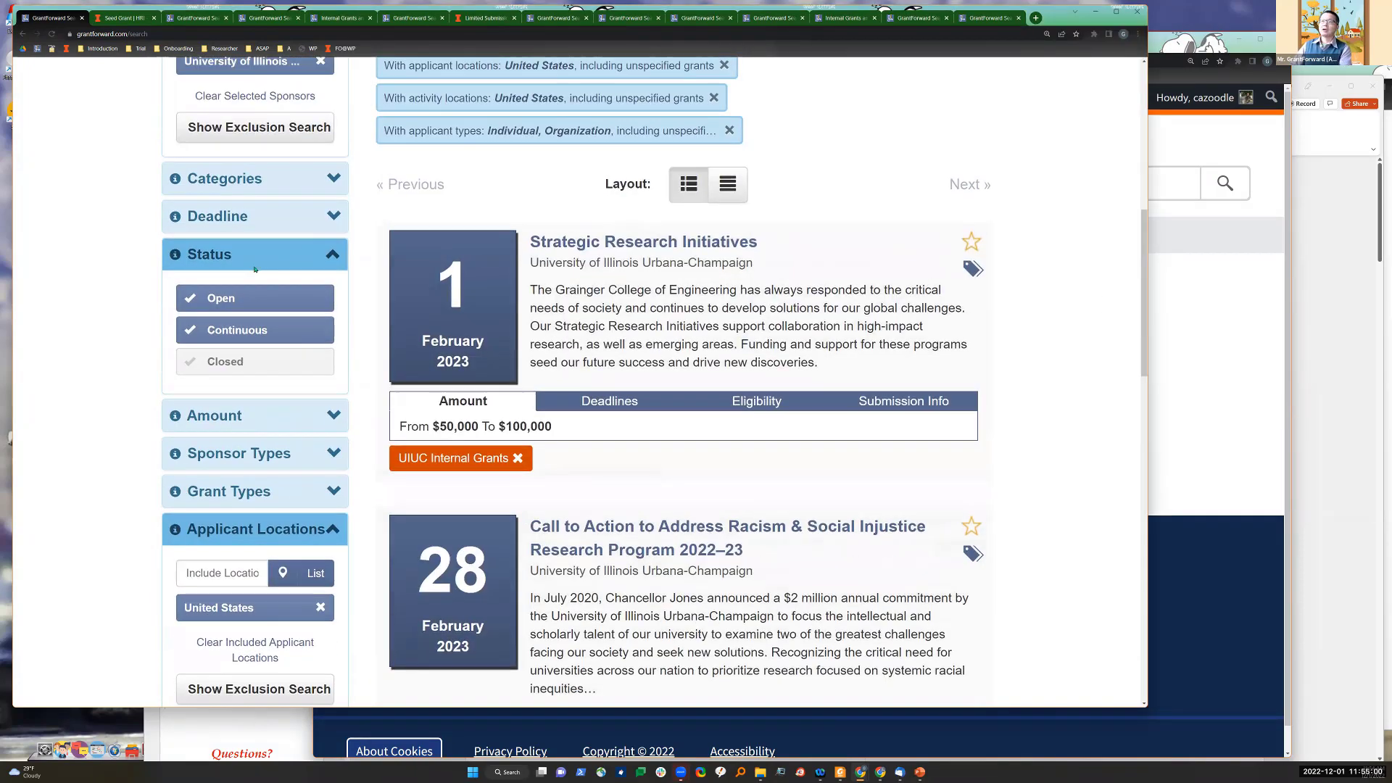
{"action": "scroll", "coordinate": [254, 269], "scroll_direction": "up", "scroll_amount": 8}
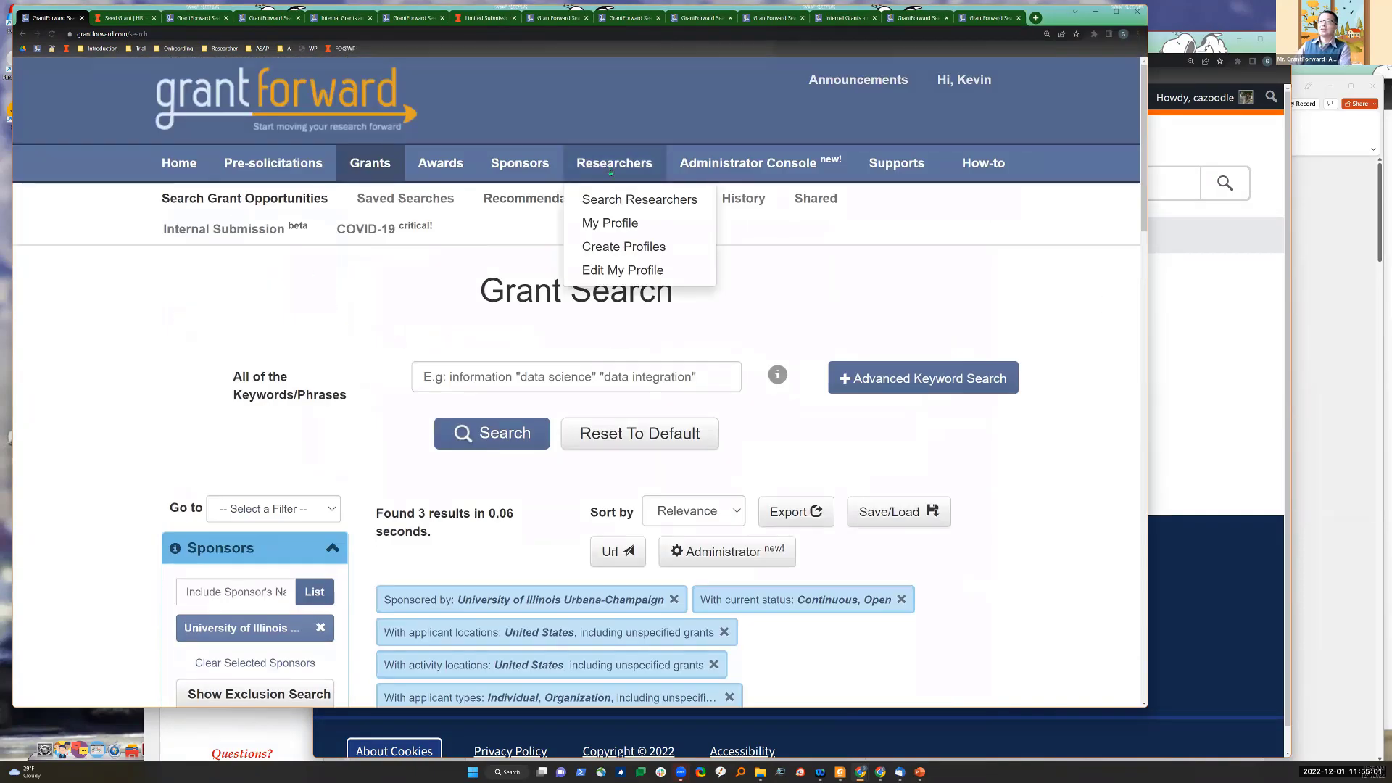
{"action": "left_click", "coordinate": [657, 199]}
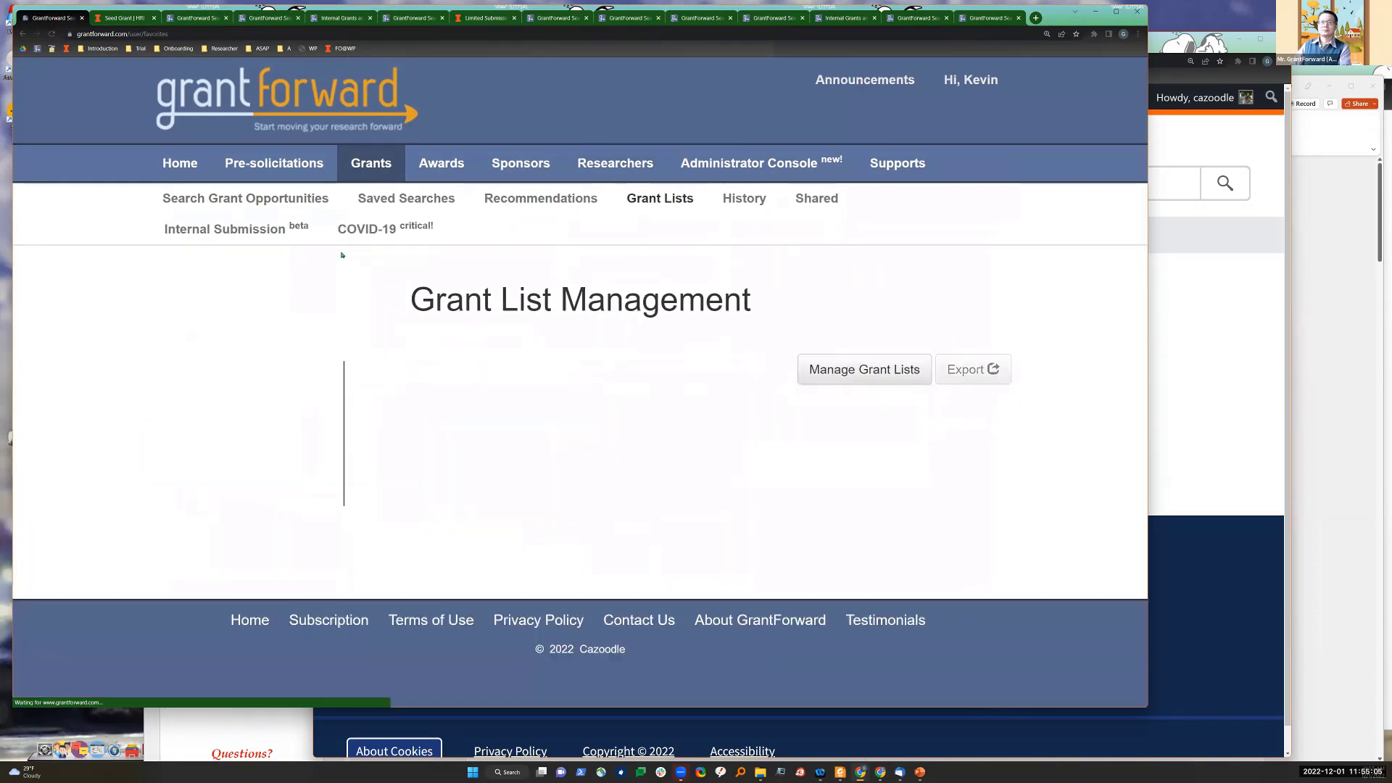
{"action": "left_click", "coordinate": [283, 202]}
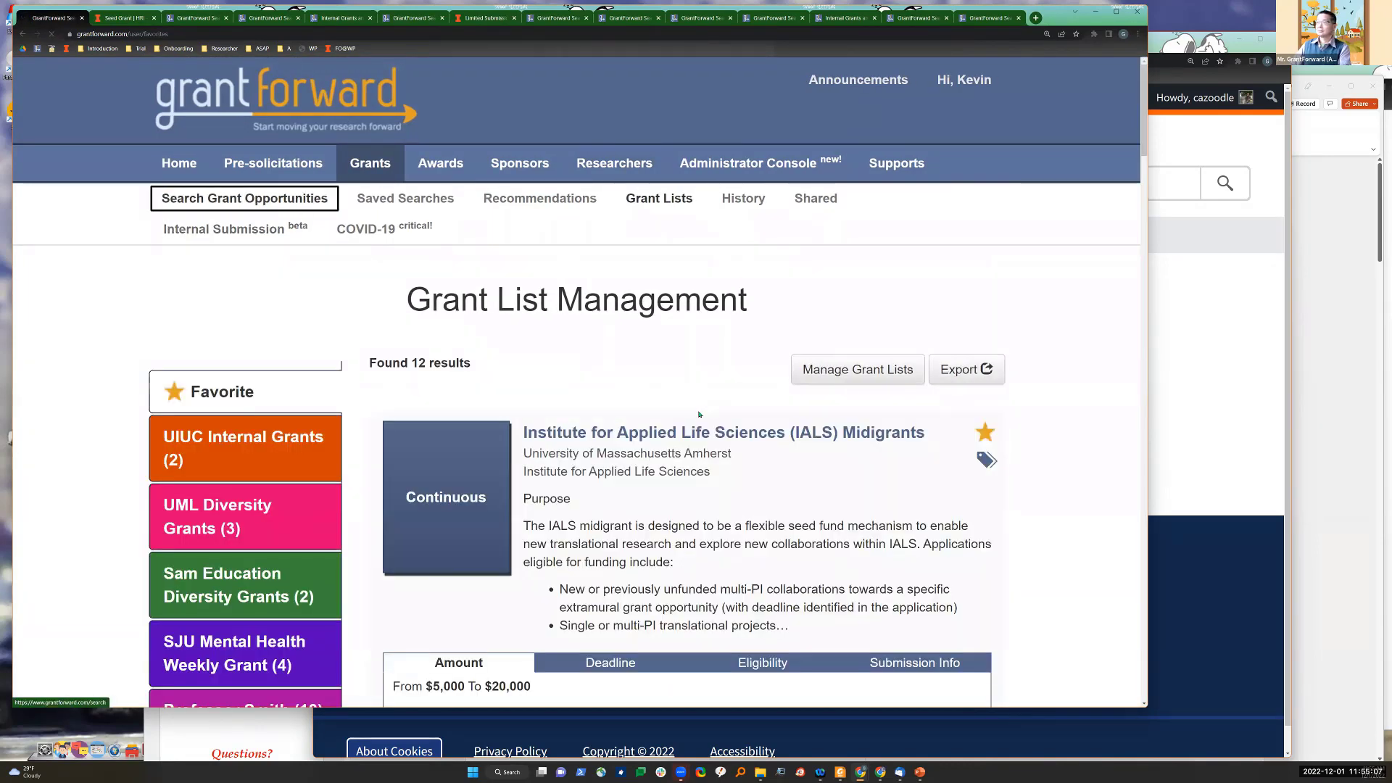
Step: Share the UIUC Internal Grants list as a curated grant list and proceed to adding recipients
{"action": "mouse_move", "coordinate": [730, 205]}
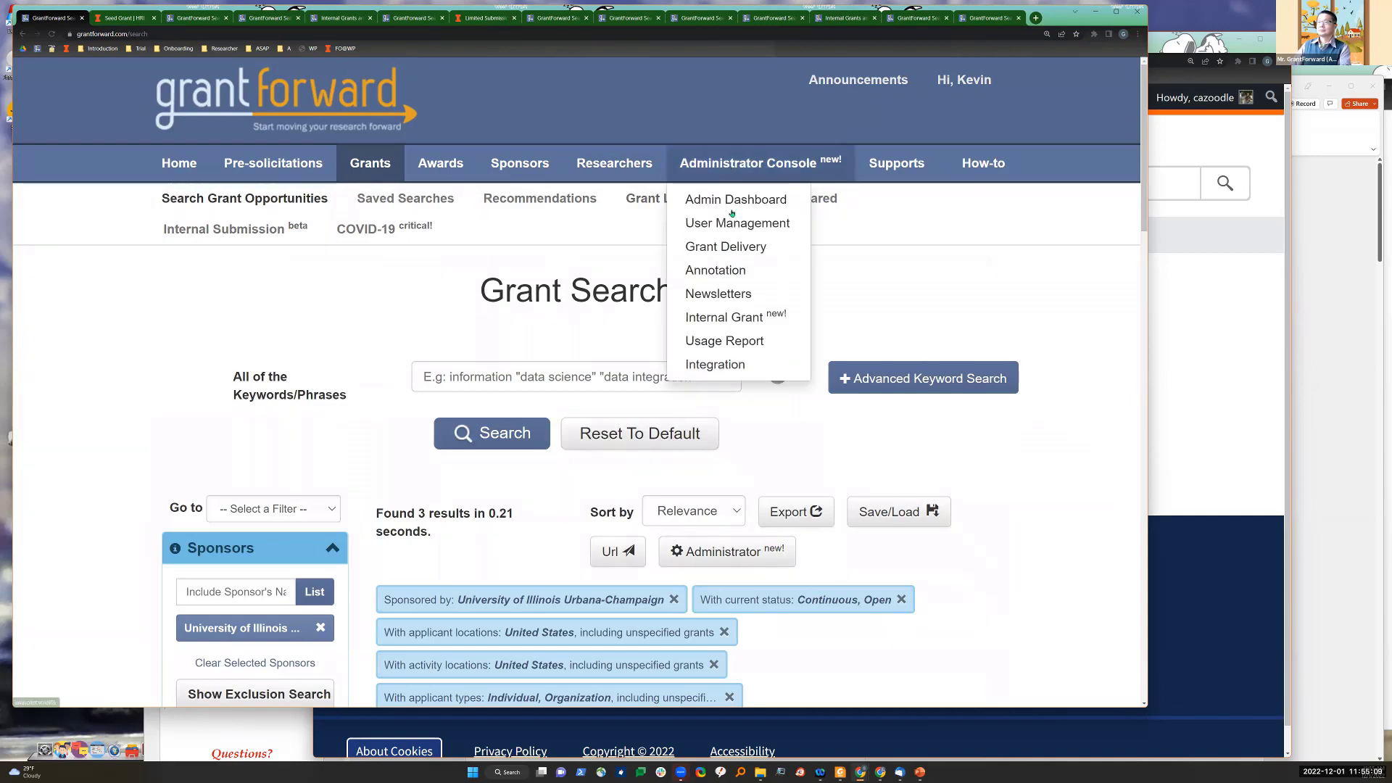
{"action": "left_click", "coordinate": [725, 317]}
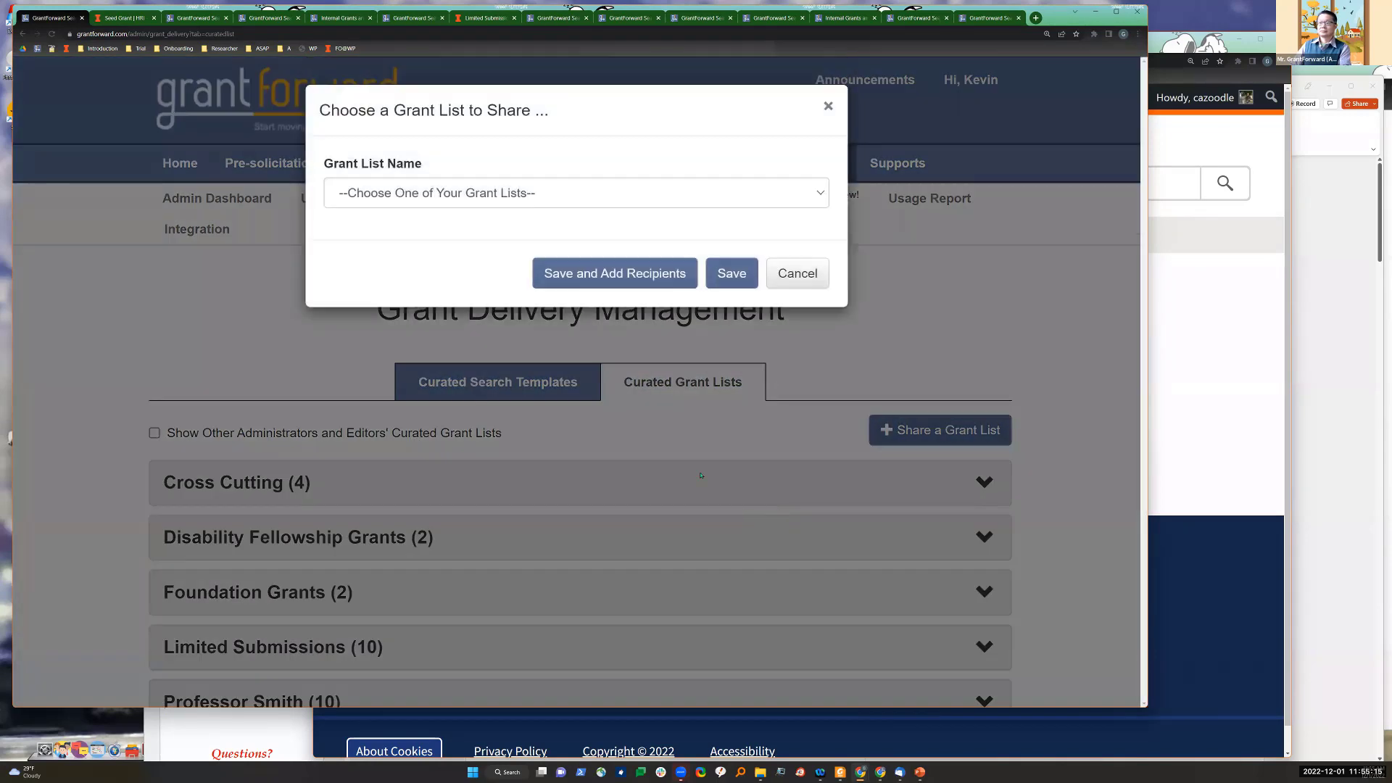
{"action": "left_click", "coordinate": [595, 195]}
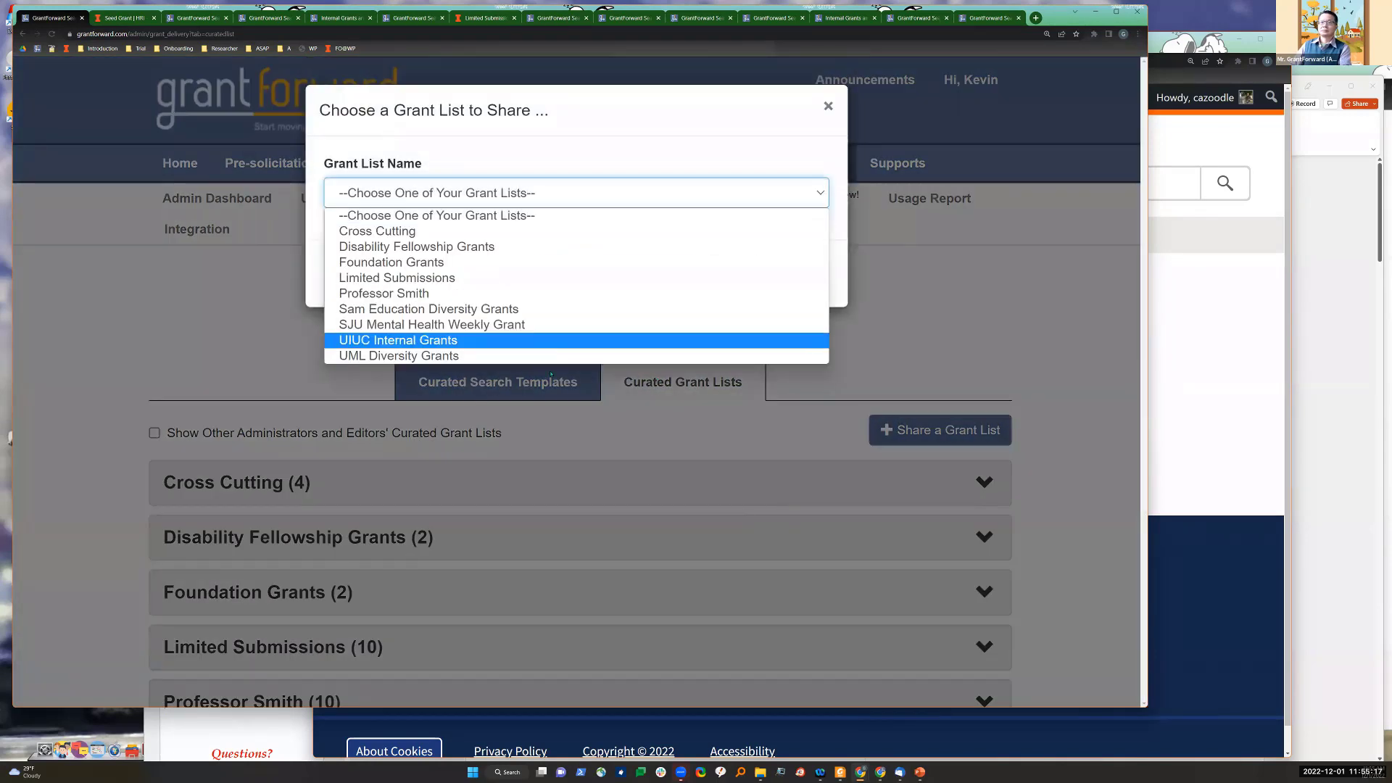
{"action": "left_click", "coordinate": [542, 342]}
{"action": "left_click", "coordinate": [580, 284]}
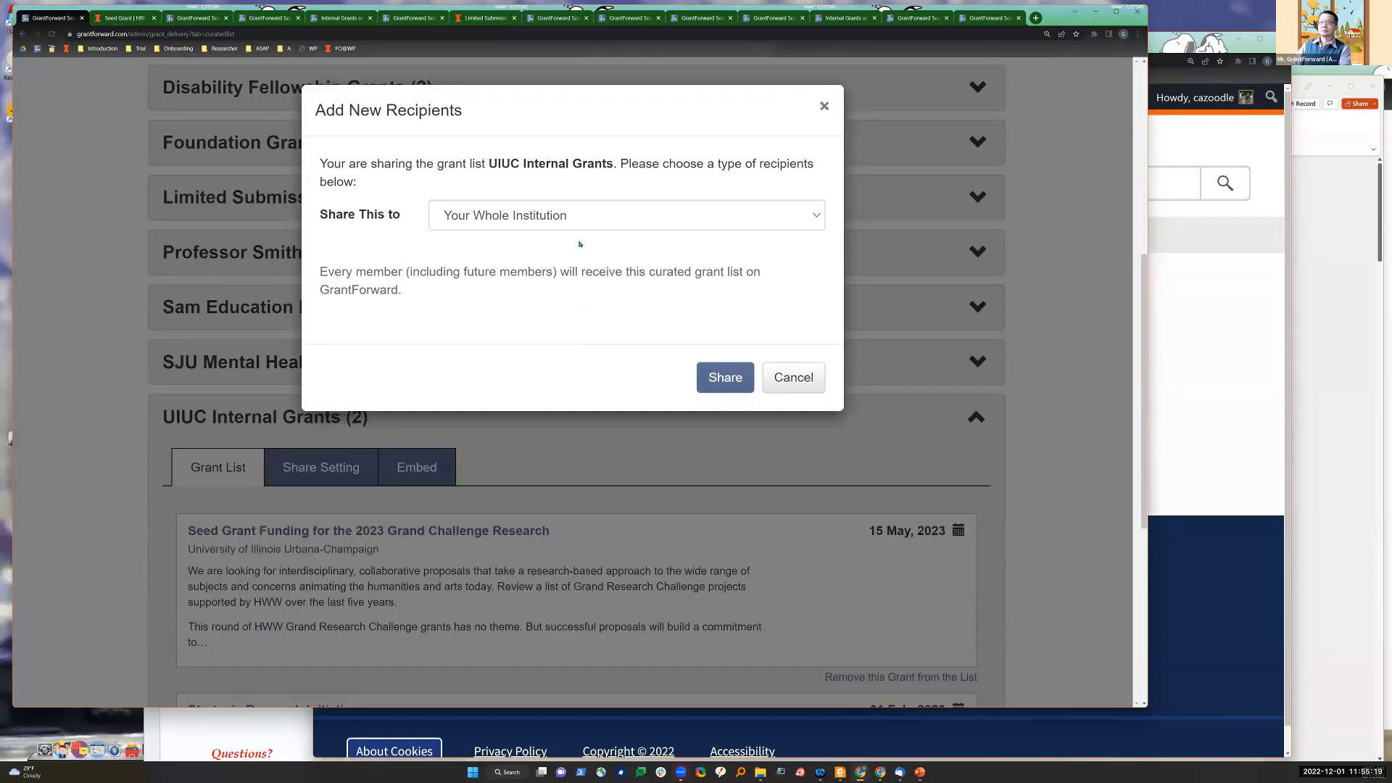
{"action": "left_click", "coordinate": [575, 225]}
{"action": "left_click", "coordinate": [599, 290]}
{"action": "left_click", "coordinate": [793, 377]}
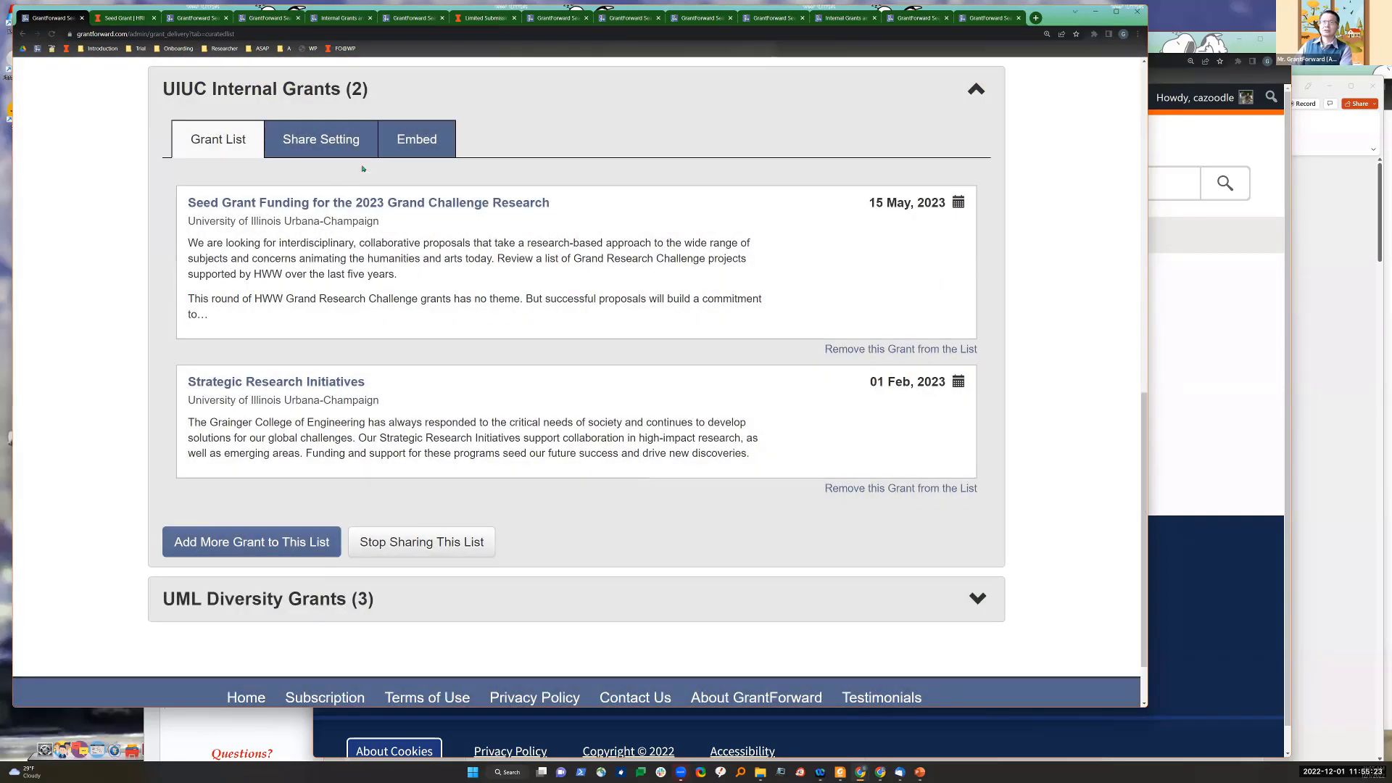
Step: Copy the UIUC Internal Grants list's embed code with its API key, paste it over the code in the WordPress page's HTML block, and save
{"action": "left_click", "coordinate": [409, 137]}
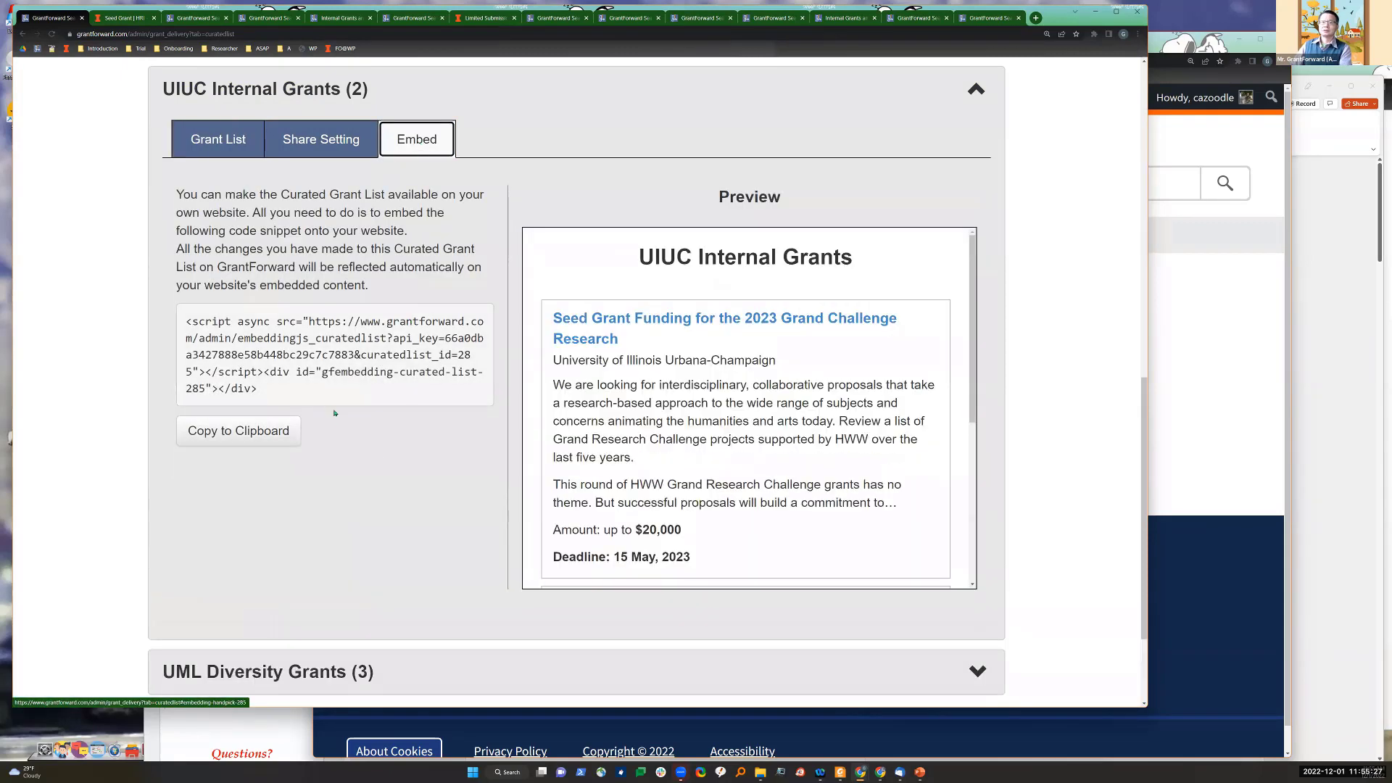
{"action": "left_click", "coordinate": [268, 424]}
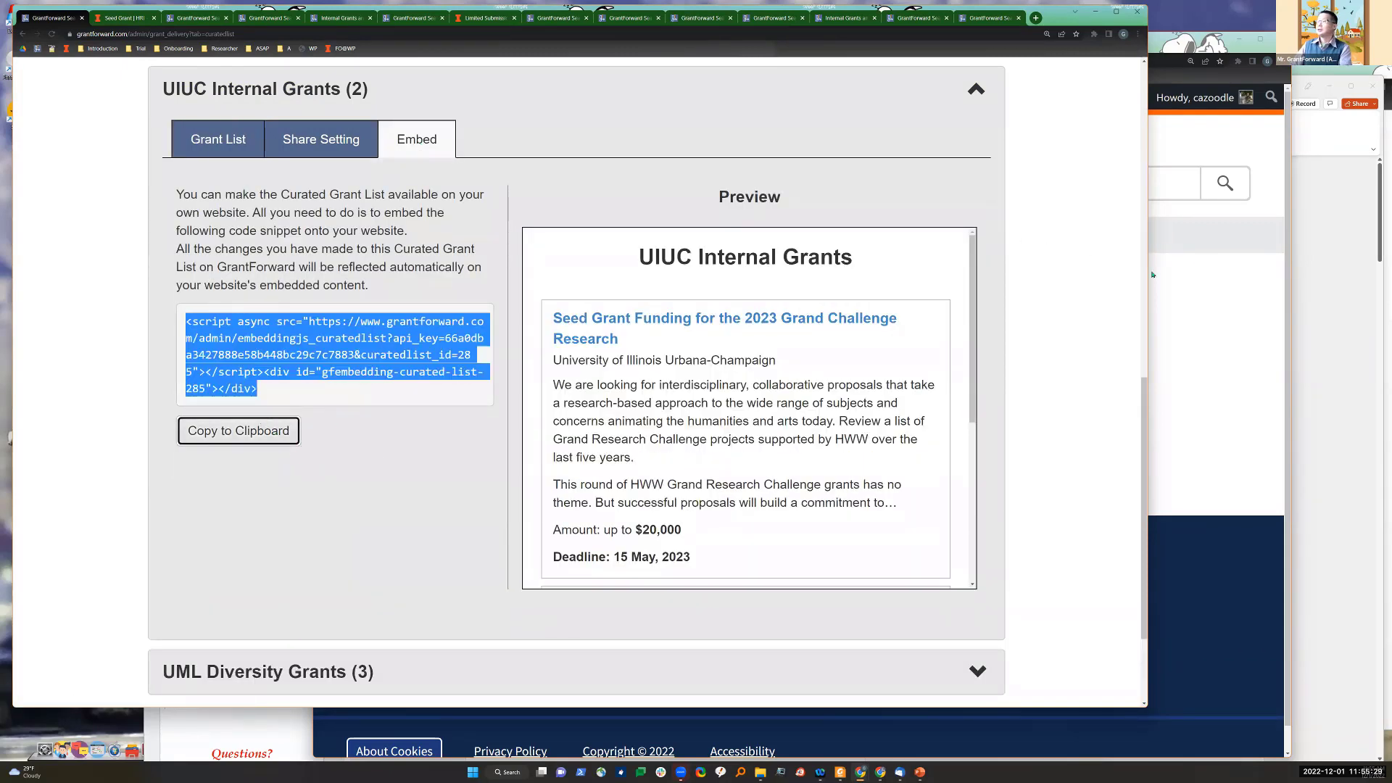
{"action": "left_click", "coordinate": [1198, 266]}
{"action": "left_click", "coordinate": [370, 45]}
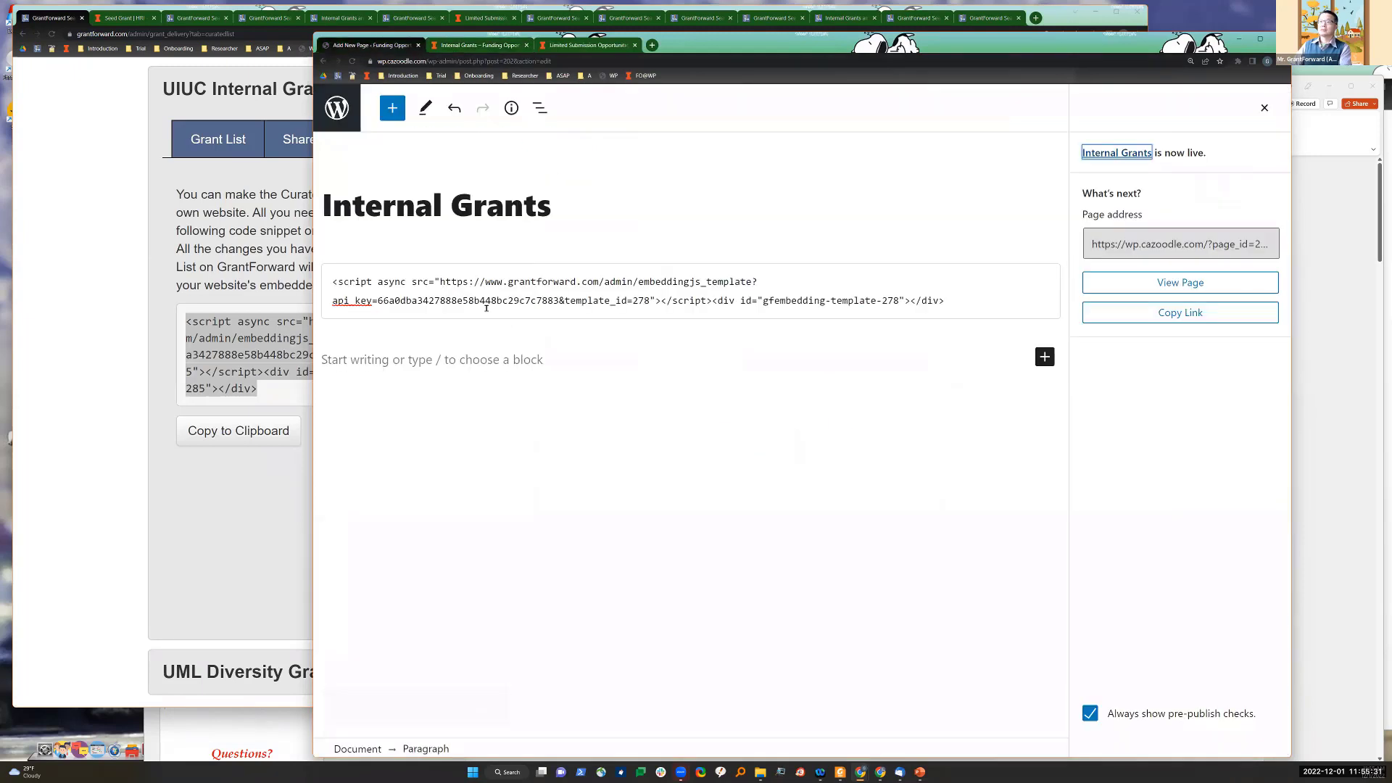
{"action": "left_click_drag", "start_coordinate": [970, 299], "coordinate": [331, 281]}
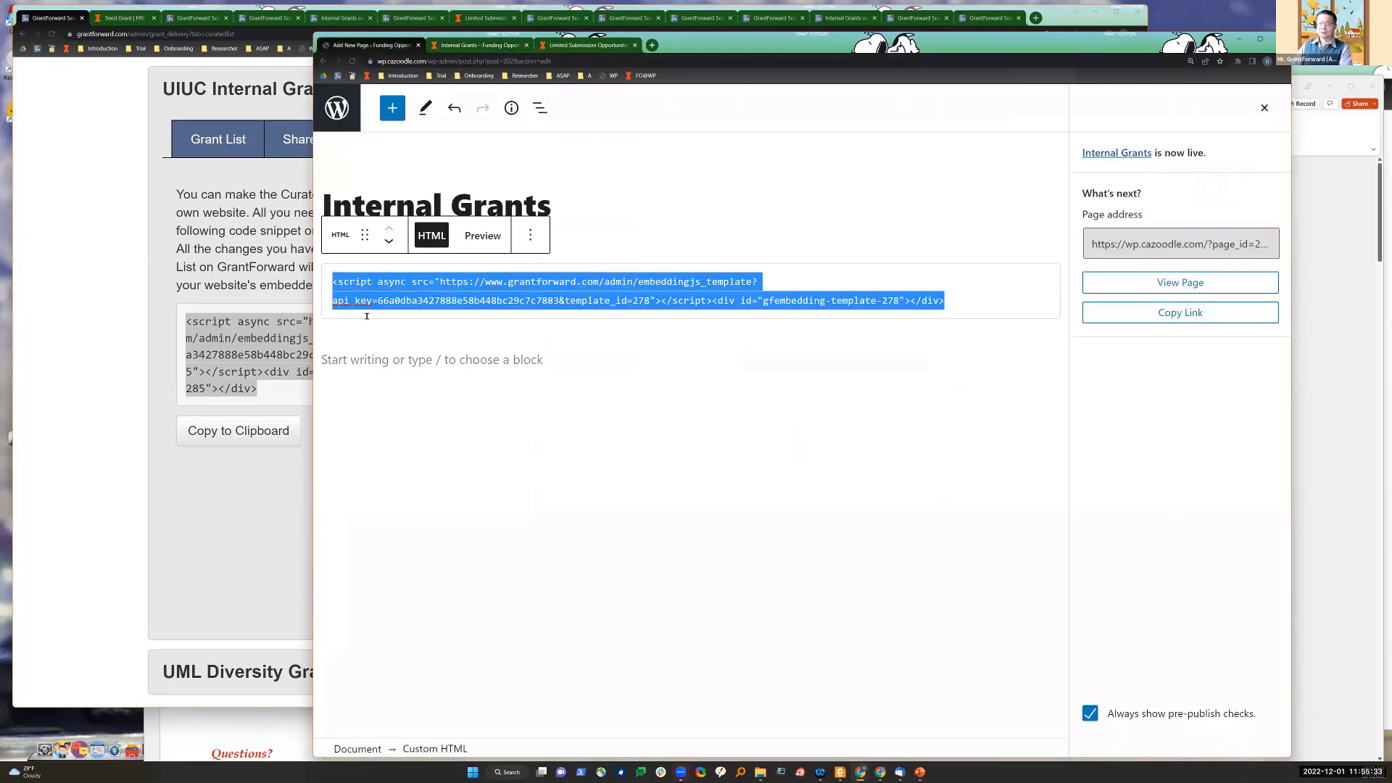
{"action": "key", "text": "ctrl+v"}
{"action": "key", "text": "ctrl+s"}
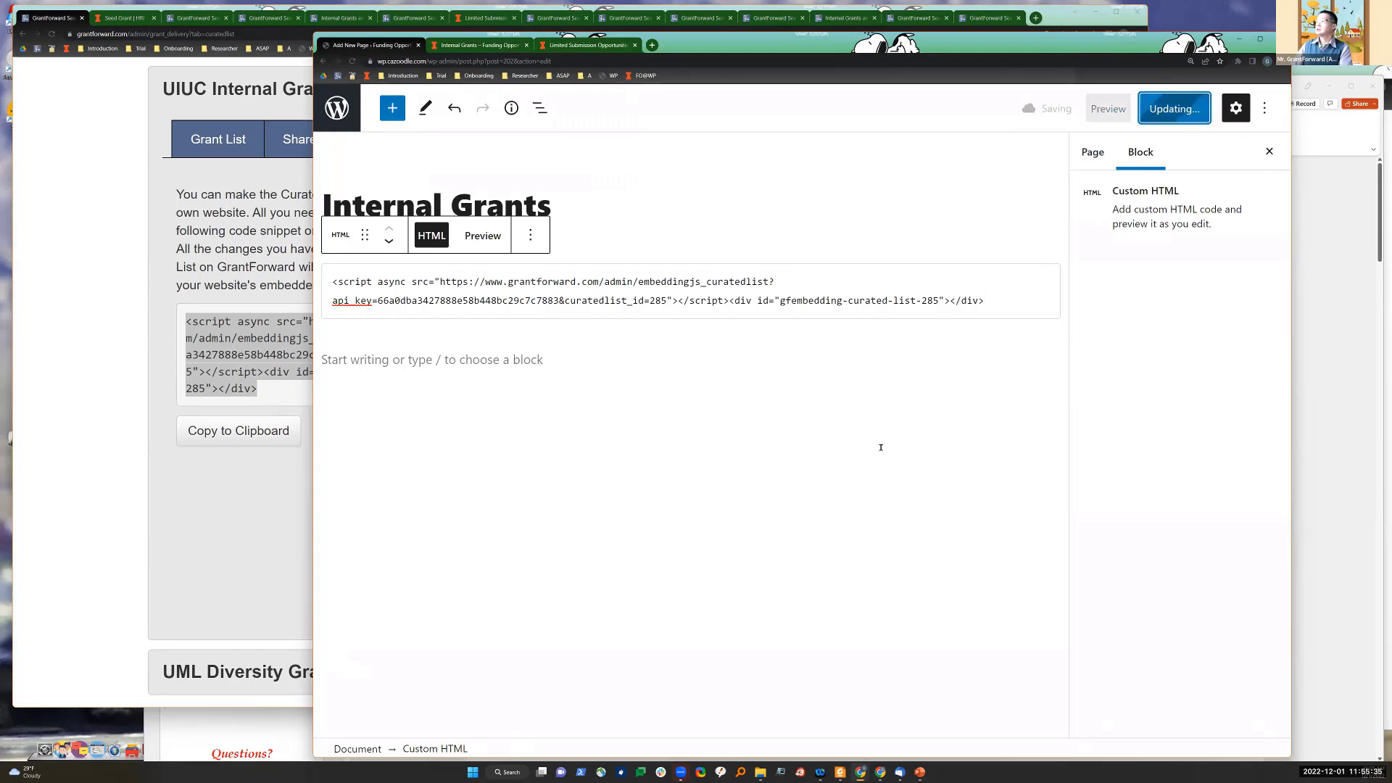
Step: Reload and reopen the published Internal Grants page to check the embedded grant list
{"action": "key", "text": "ctrl+Tab"}
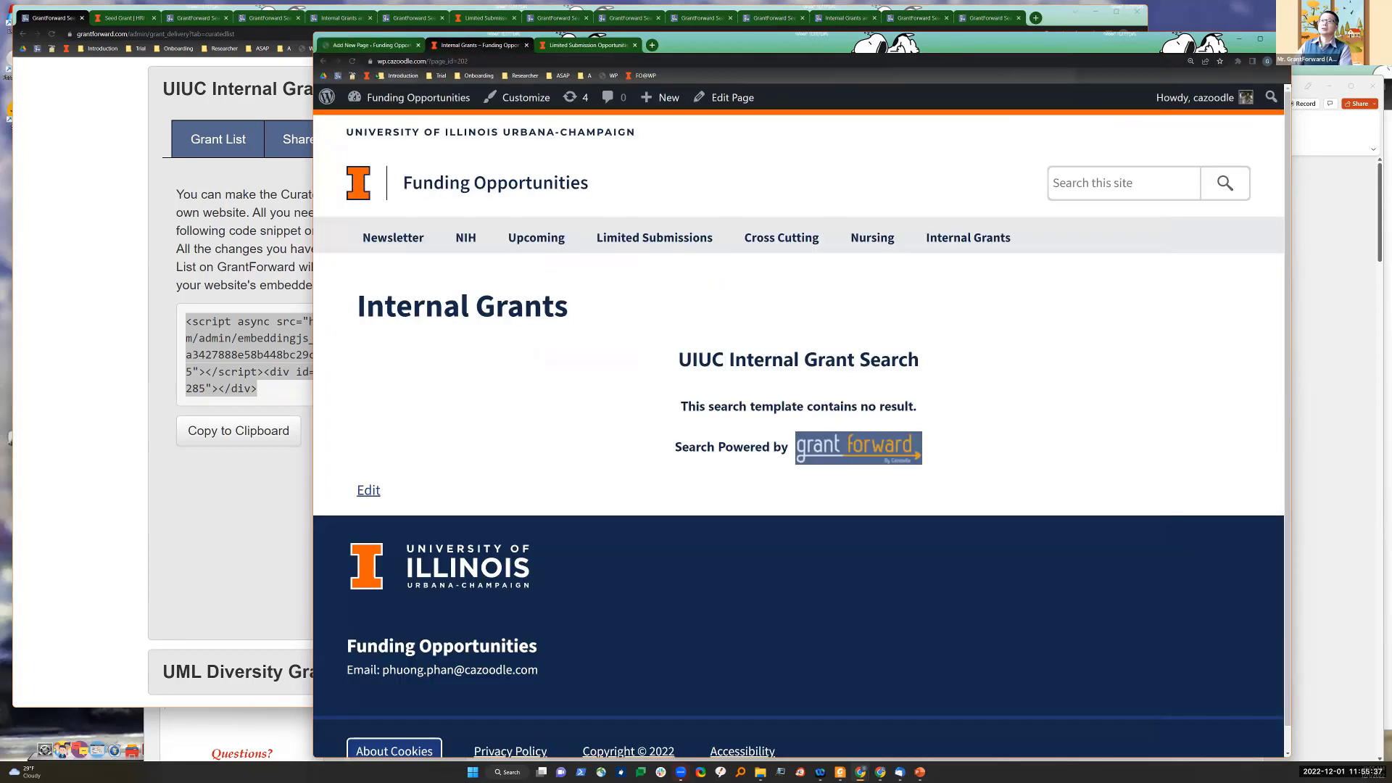
{"action": "key", "text": "F5"}
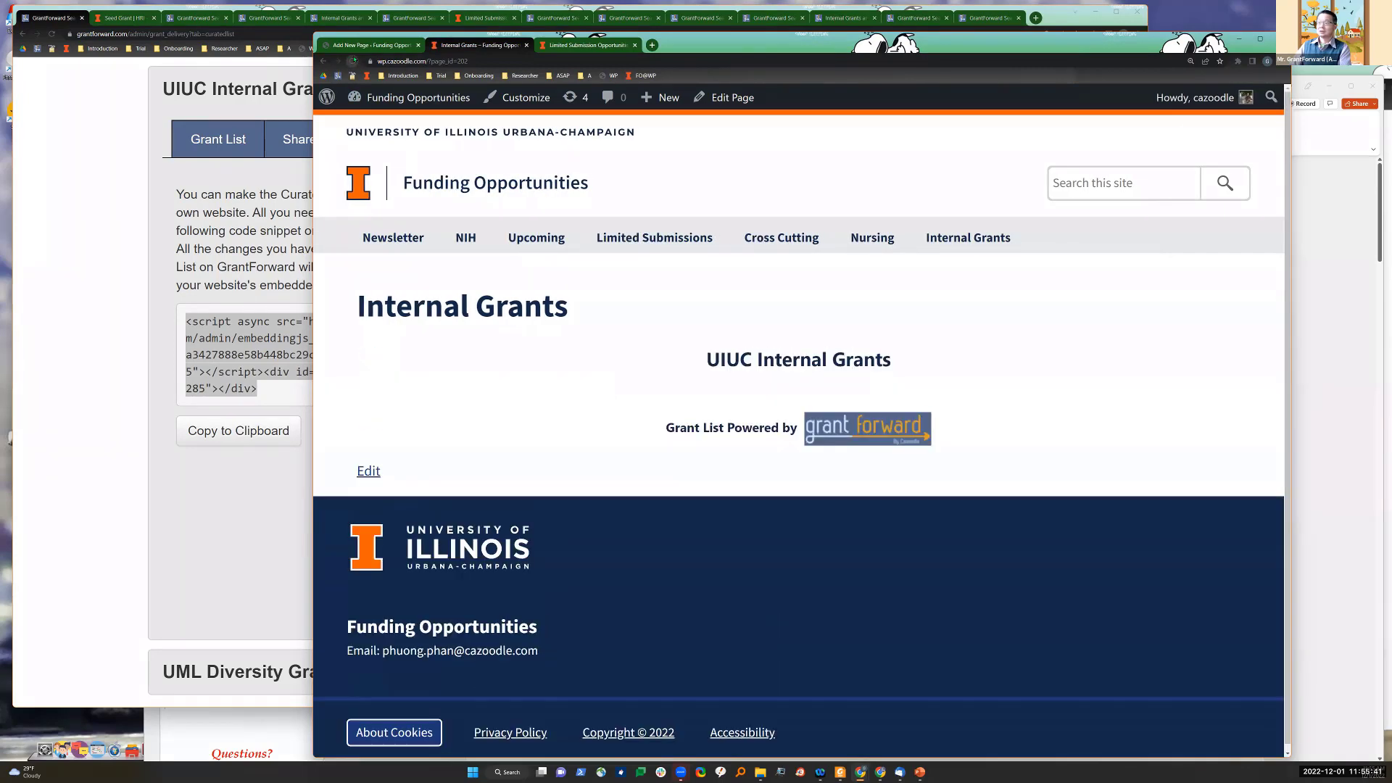
{"action": "left_click", "coordinate": [951, 240]}
{"action": "scroll", "coordinate": [827, 377], "scroll_direction": "down", "scroll_amount": 1}
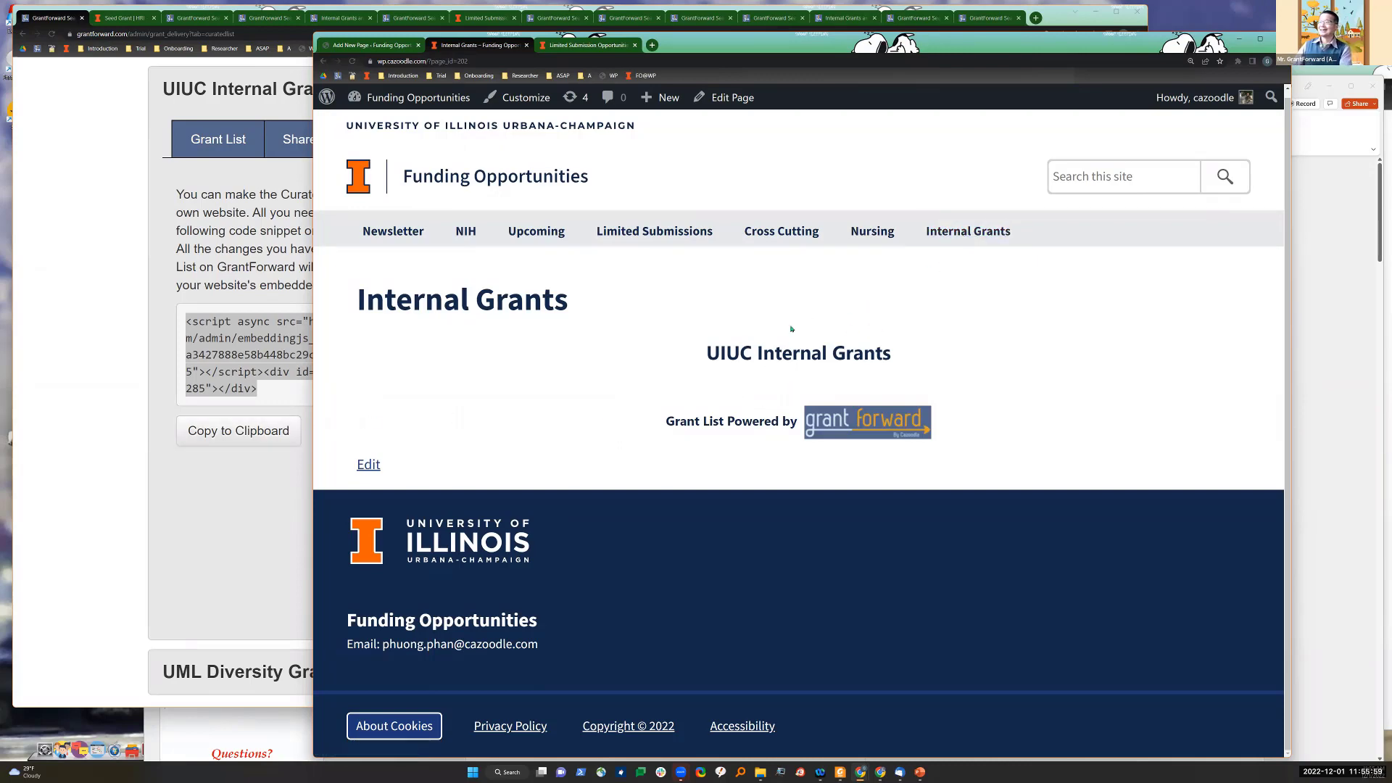
Step: Reopen the website's Internal Grants page, and switch to GrantForward to start a new newsletter in Newsletter Management
{"action": "left_click", "coordinate": [955, 241]}
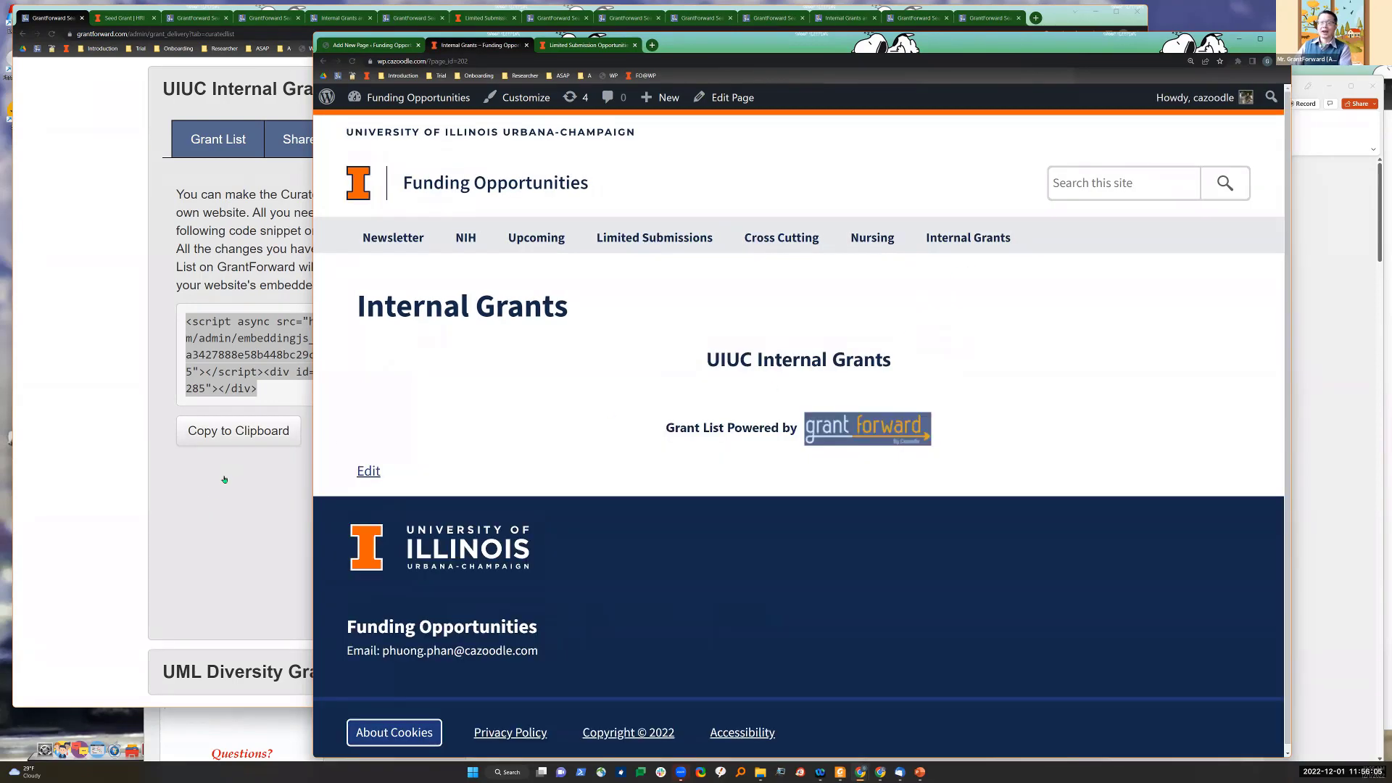
{"action": "left_click", "coordinate": [222, 477]}
{"action": "scroll", "coordinate": [881, 230], "scroll_direction": "up", "scroll_amount": 10}
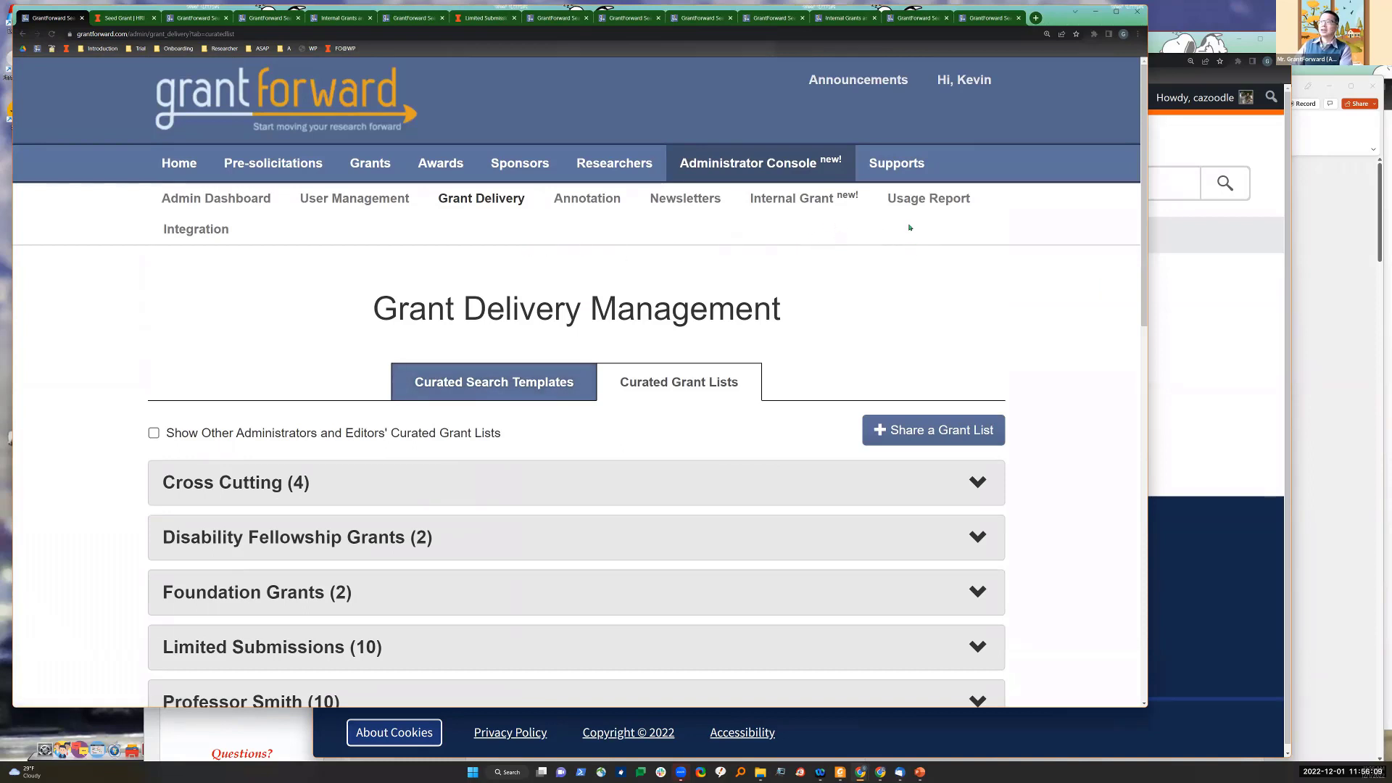
{"action": "left_click", "coordinate": [683, 200]}
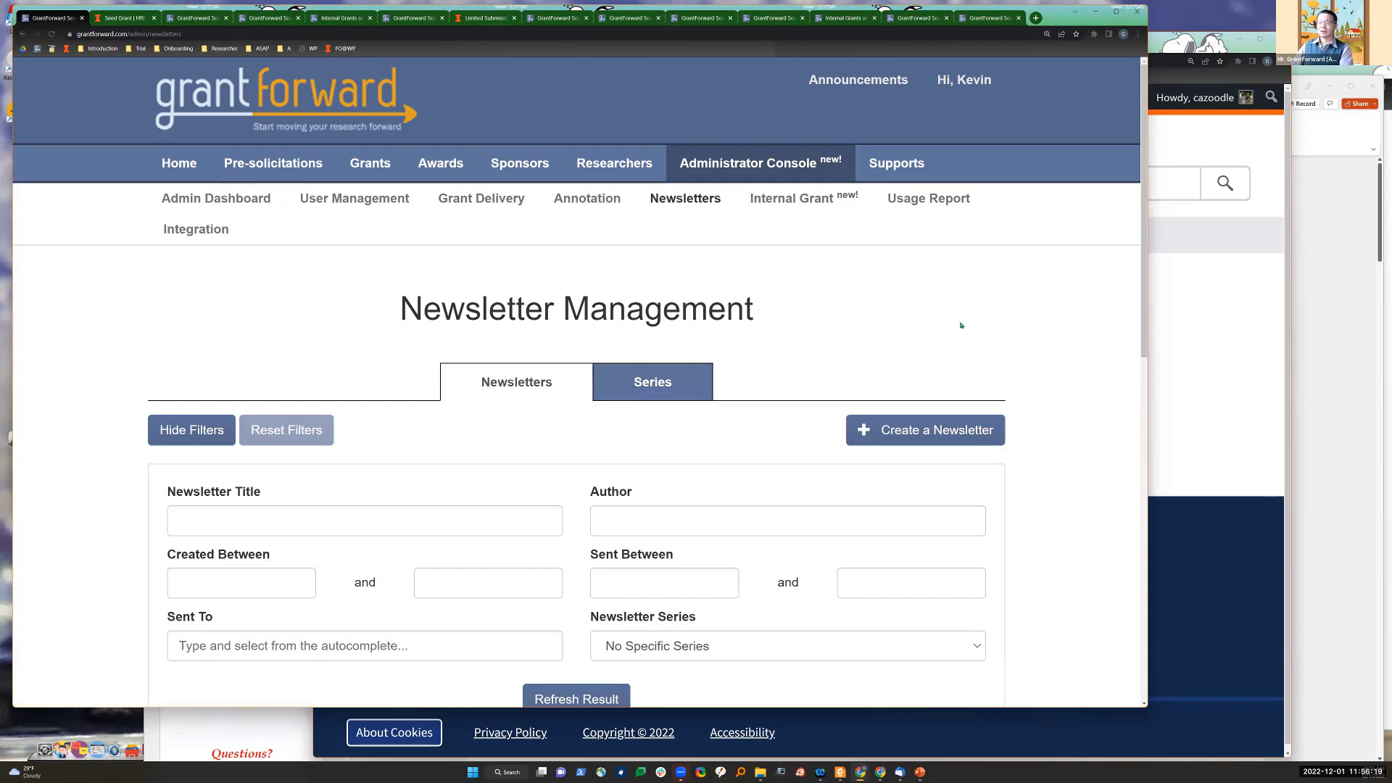
{"action": "left_click", "coordinate": [908, 430]}
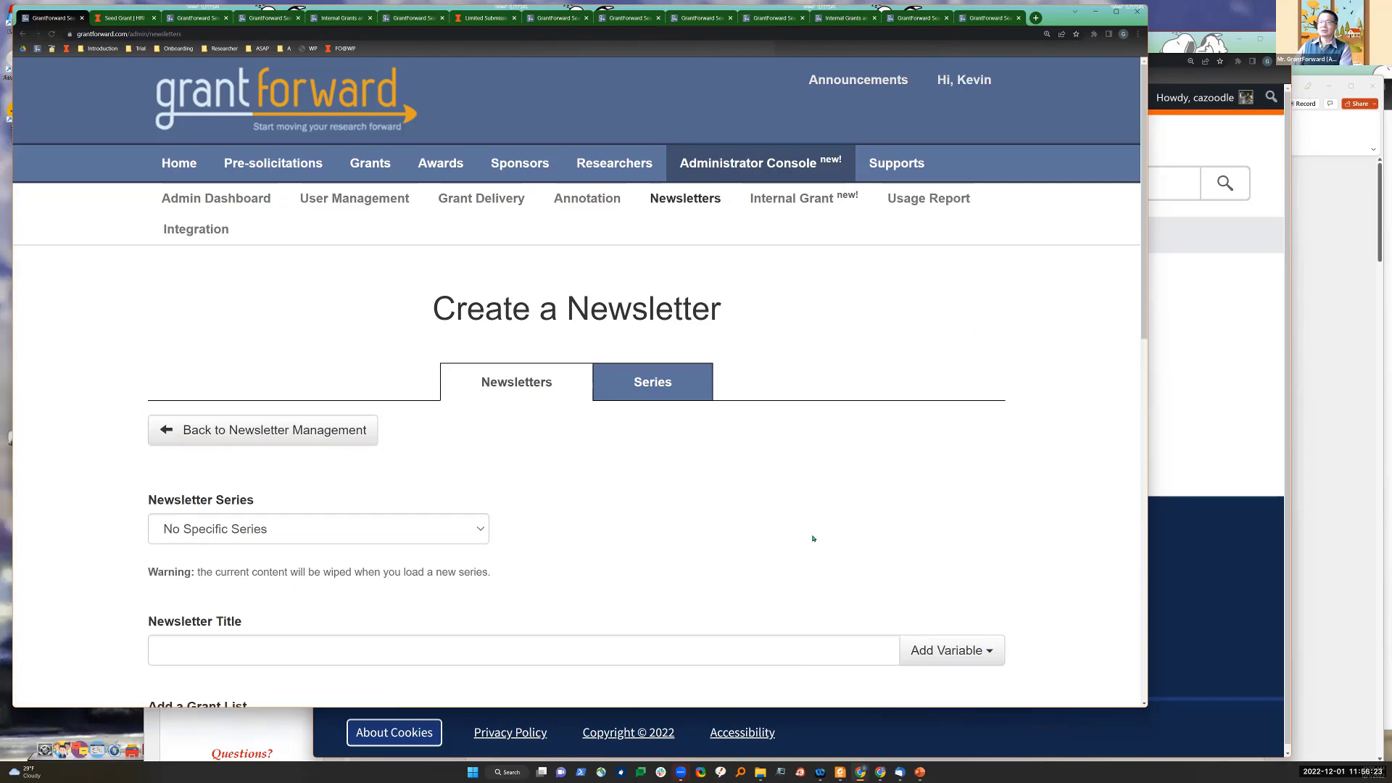
{"action": "scroll", "coordinate": [764, 490], "scroll_direction": "down", "scroll_amount": 3}
{"action": "scroll", "coordinate": [590, 270], "scroll_direction": "up", "scroll_amount": 3}
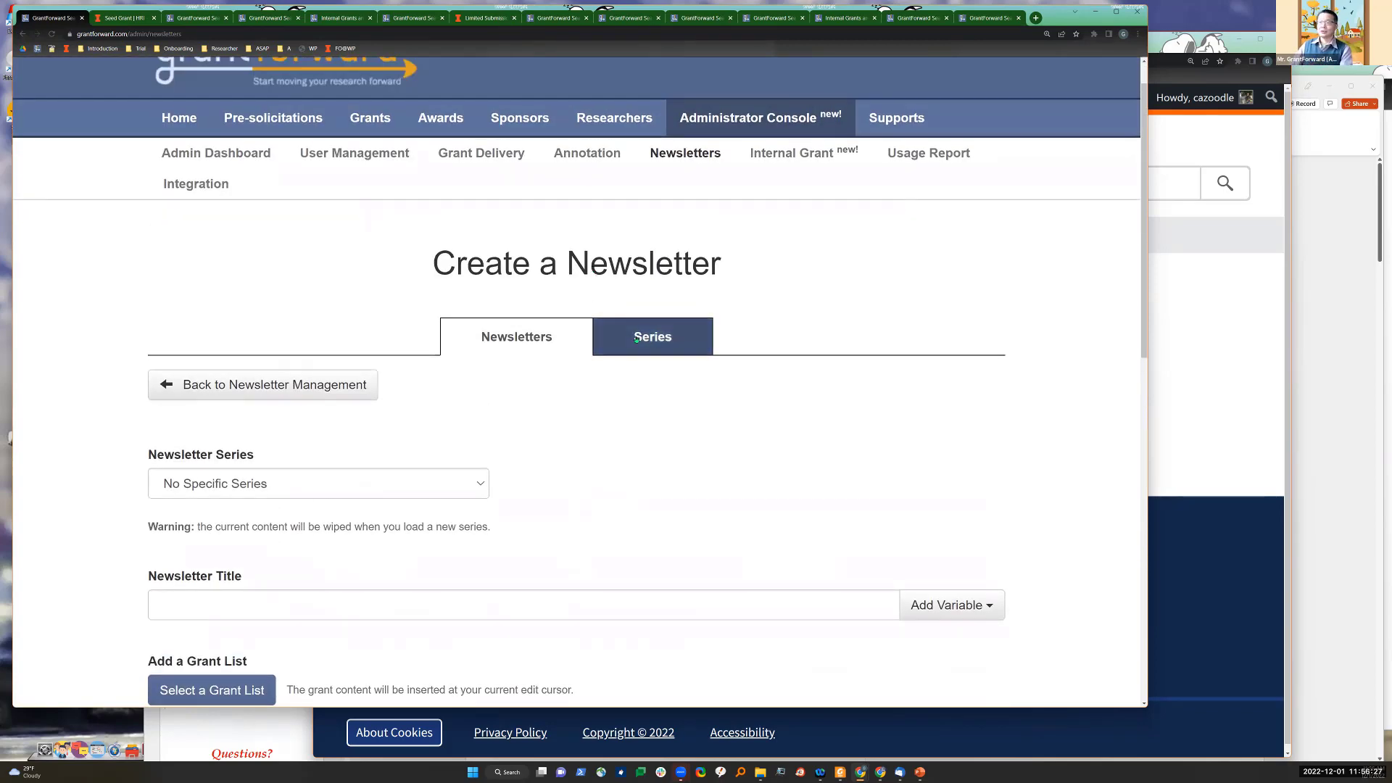
Step: Go to the newsletter series list and start creating a new series
{"action": "left_click", "coordinate": [653, 337]}
{"action": "scroll", "coordinate": [797, 403], "scroll_direction": "down", "scroll_amount": 2}
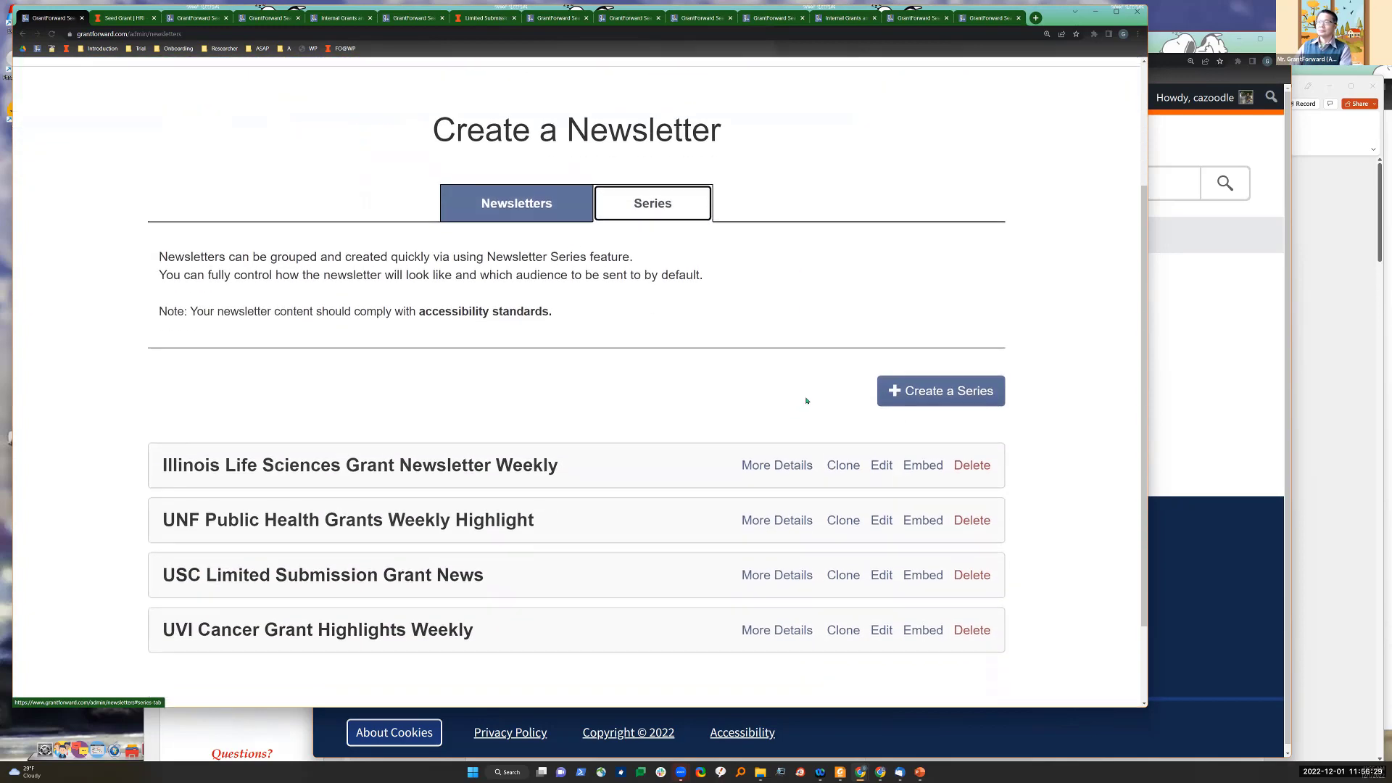
{"action": "scroll", "coordinate": [834, 410], "scroll_direction": "up", "scroll_amount": 3}
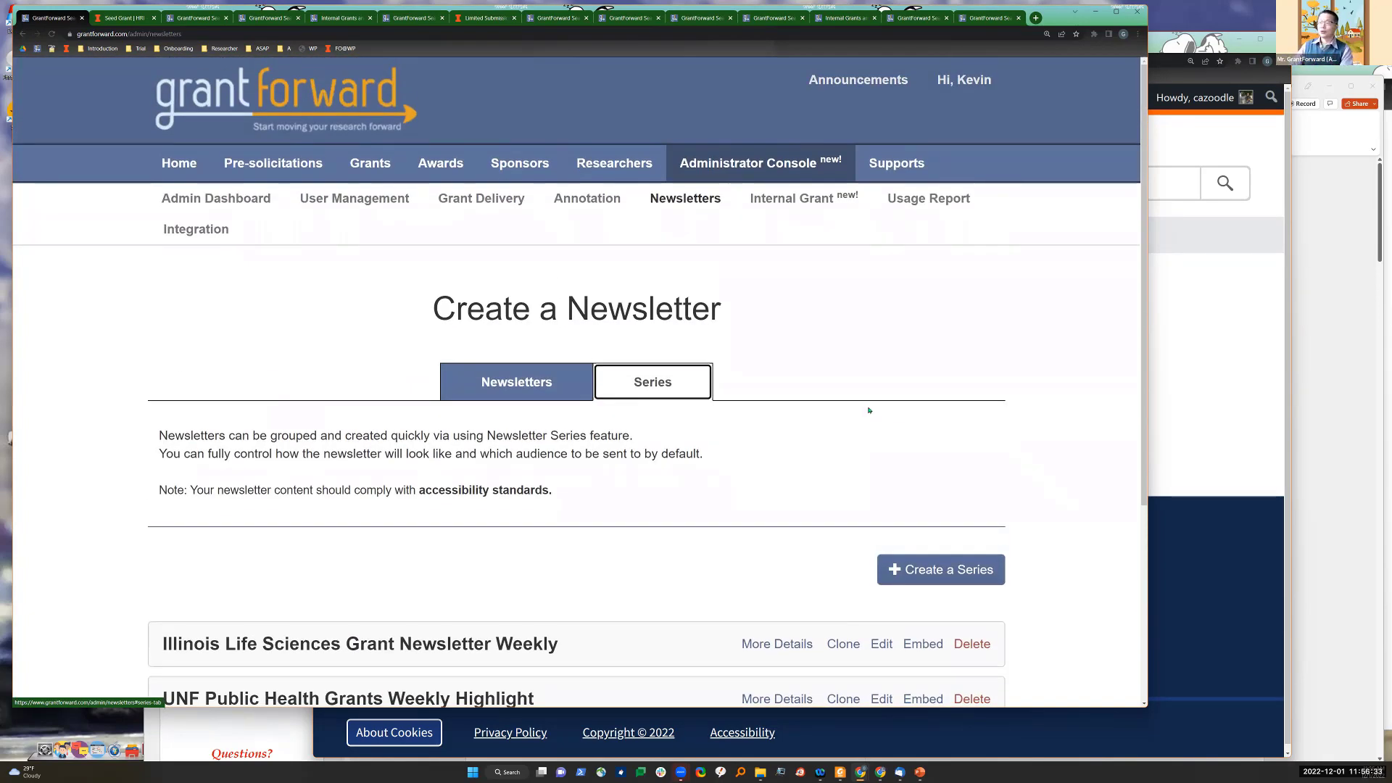
{"action": "scroll", "coordinate": [917, 444], "scroll_direction": "down", "scroll_amount": 2}
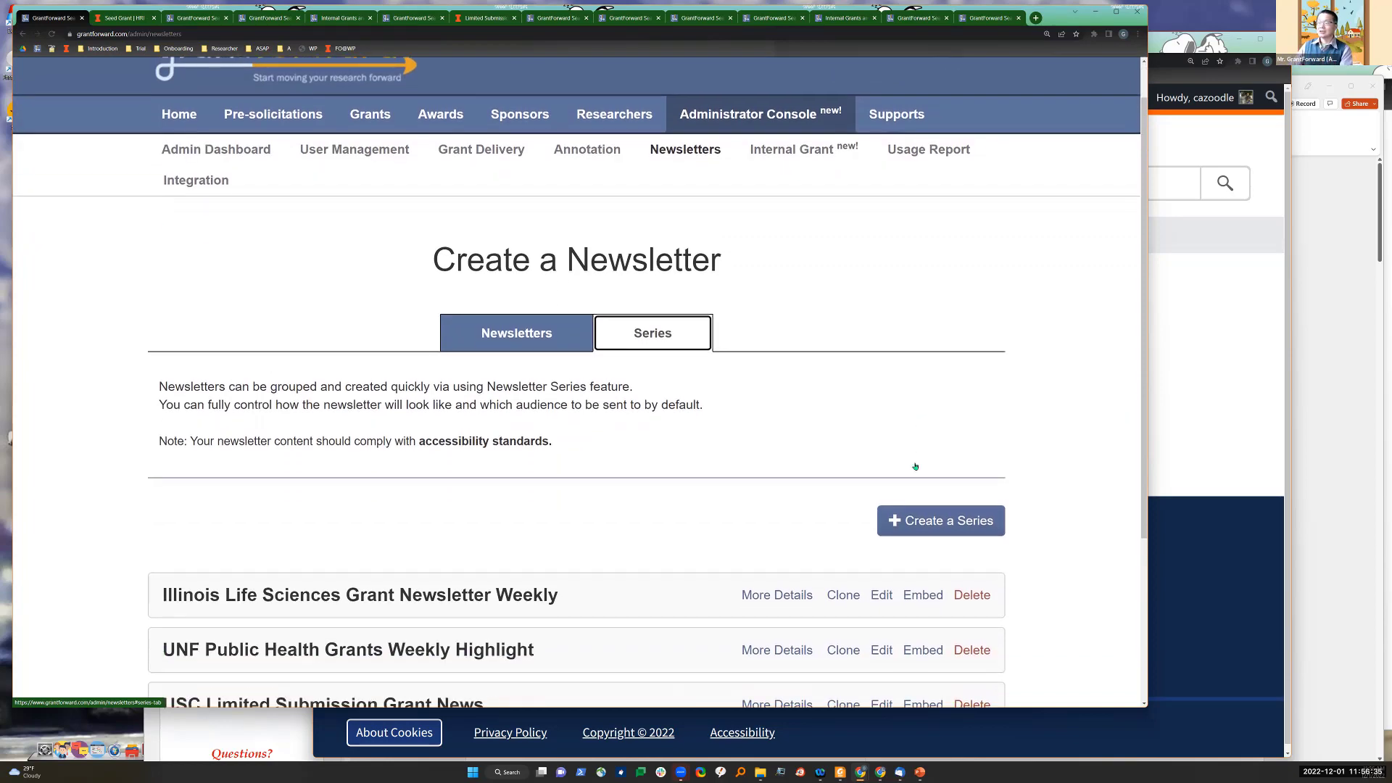
{"action": "left_click", "coordinate": [914, 444]}
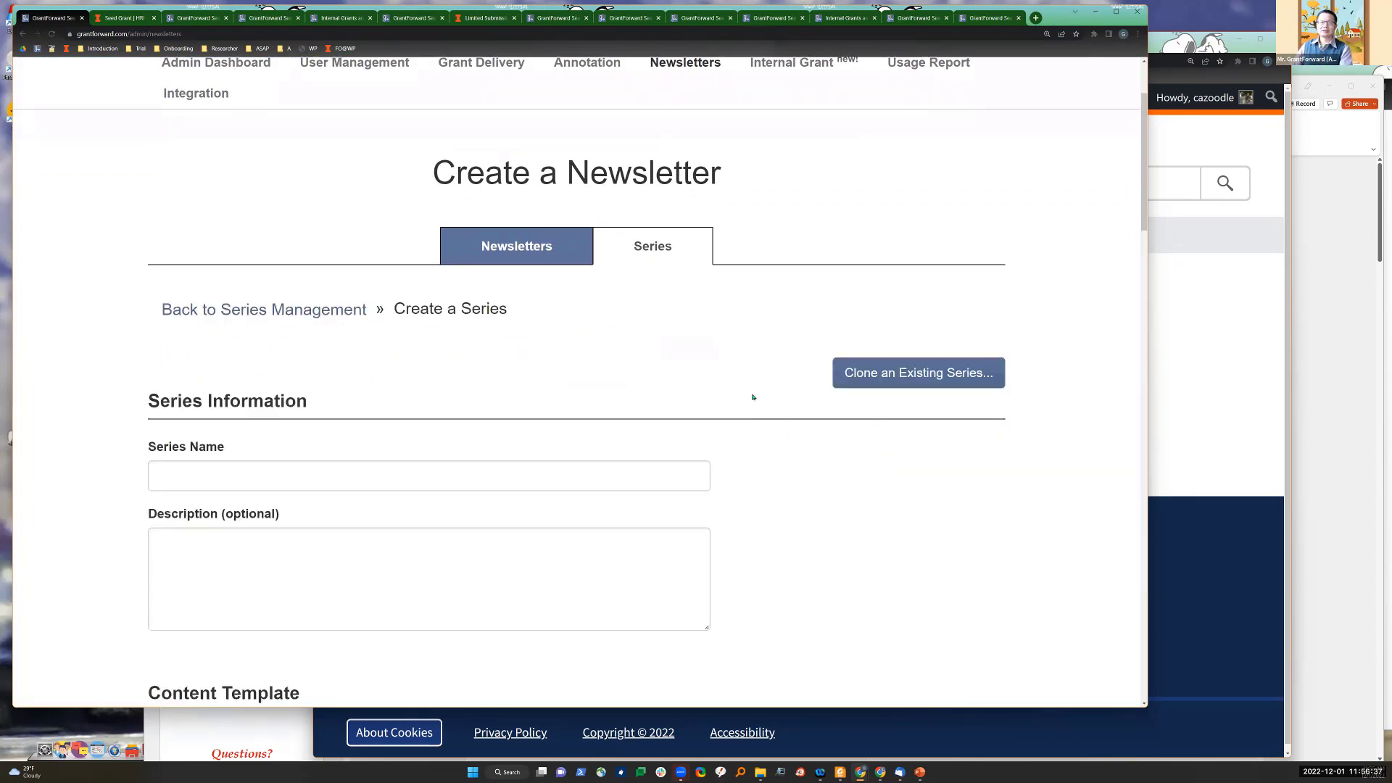
Step: Name the series "UIUC Internal Submission Announcements", correcting the spelling of the last word
{"action": "scroll", "coordinate": [752, 348], "scroll_direction": "down", "scroll_amount": 1}
{"action": "scroll", "coordinate": [754, 349], "scroll_direction": "up", "scroll_amount": 1}
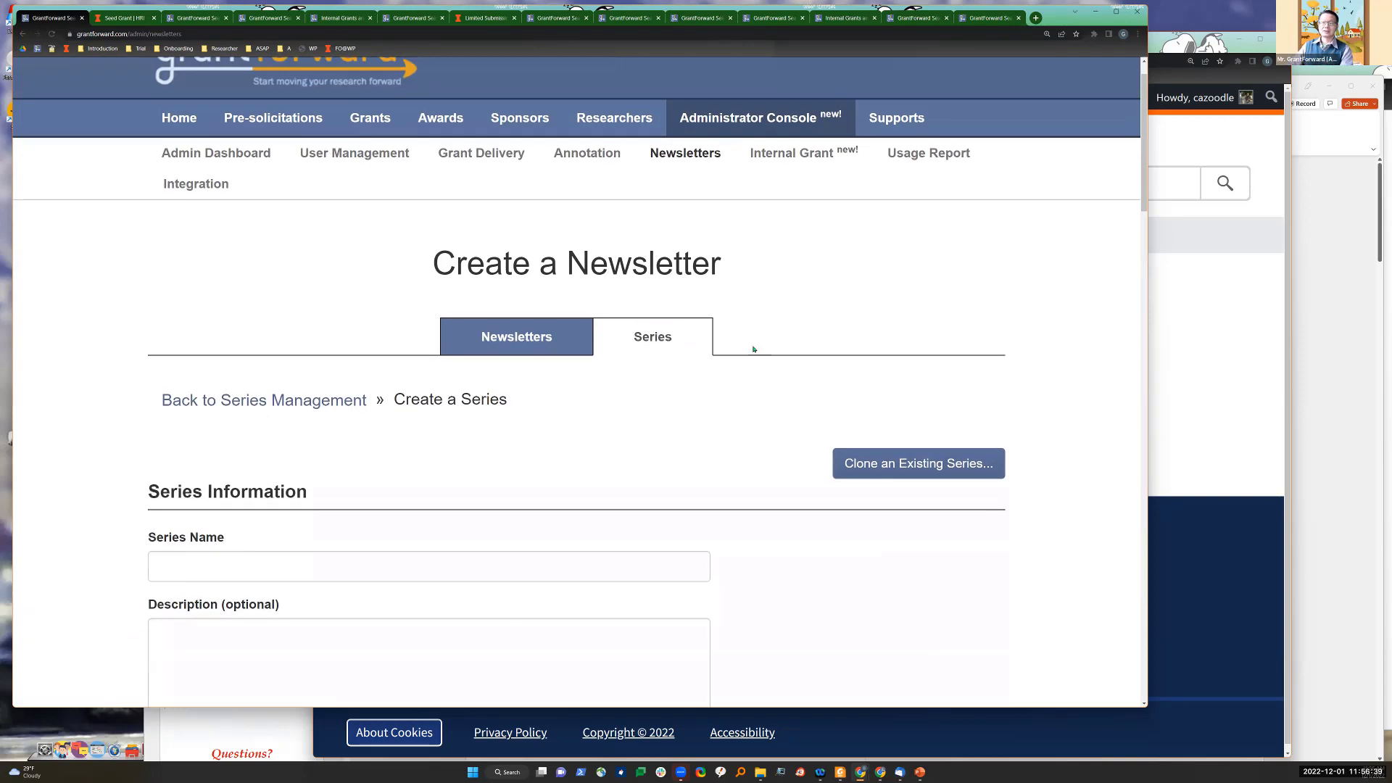
{"action": "scroll", "coordinate": [762, 286], "scroll_direction": "down", "scroll_amount": 2}
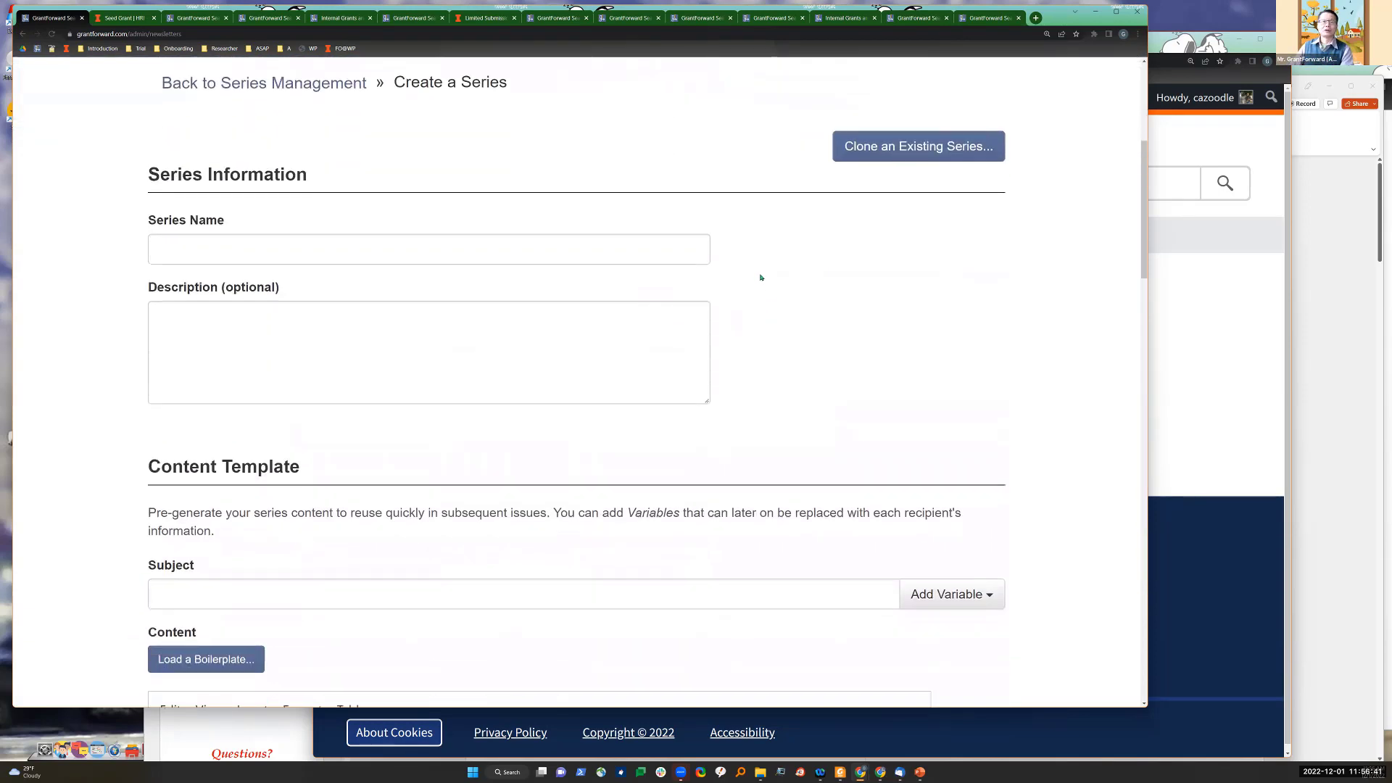
{"action": "left_click", "coordinate": [602, 243]}
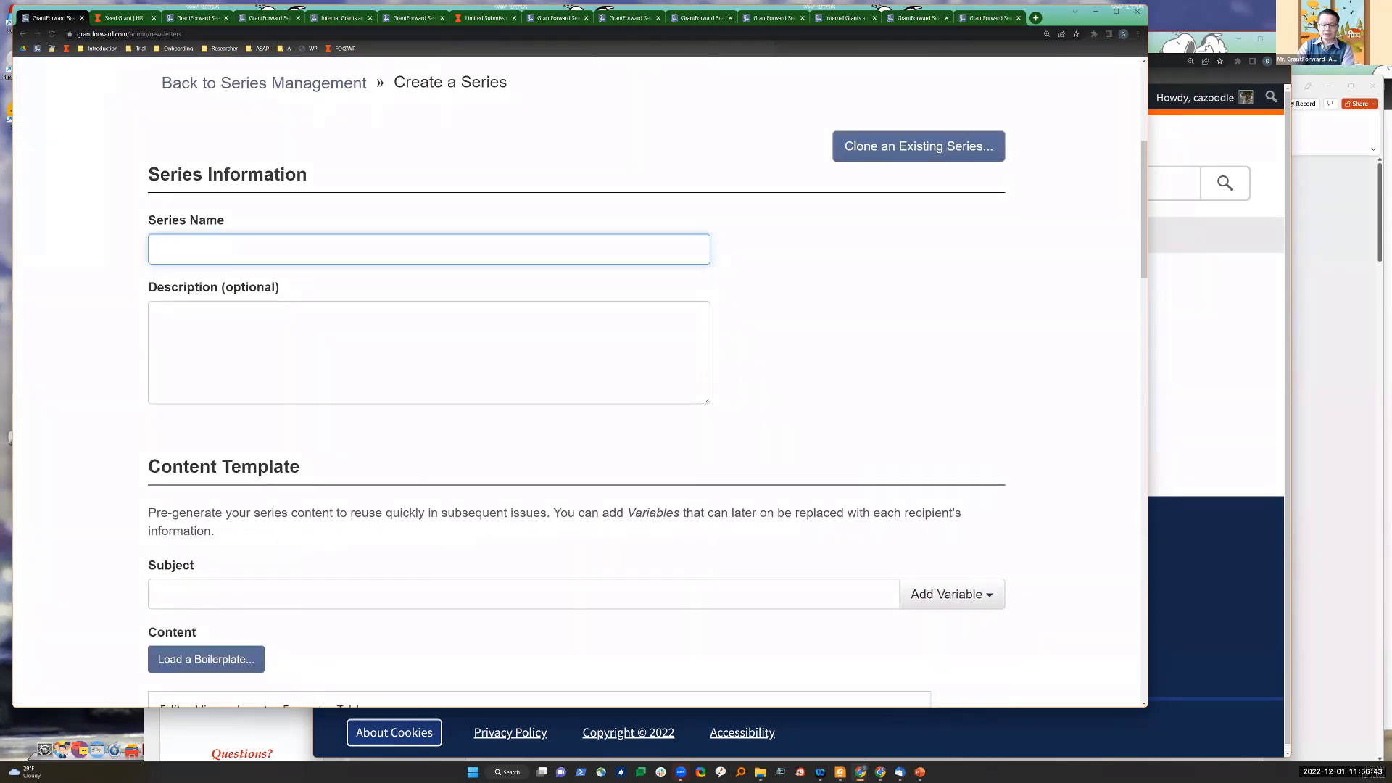
{"action": "type", "text": "UIU"}
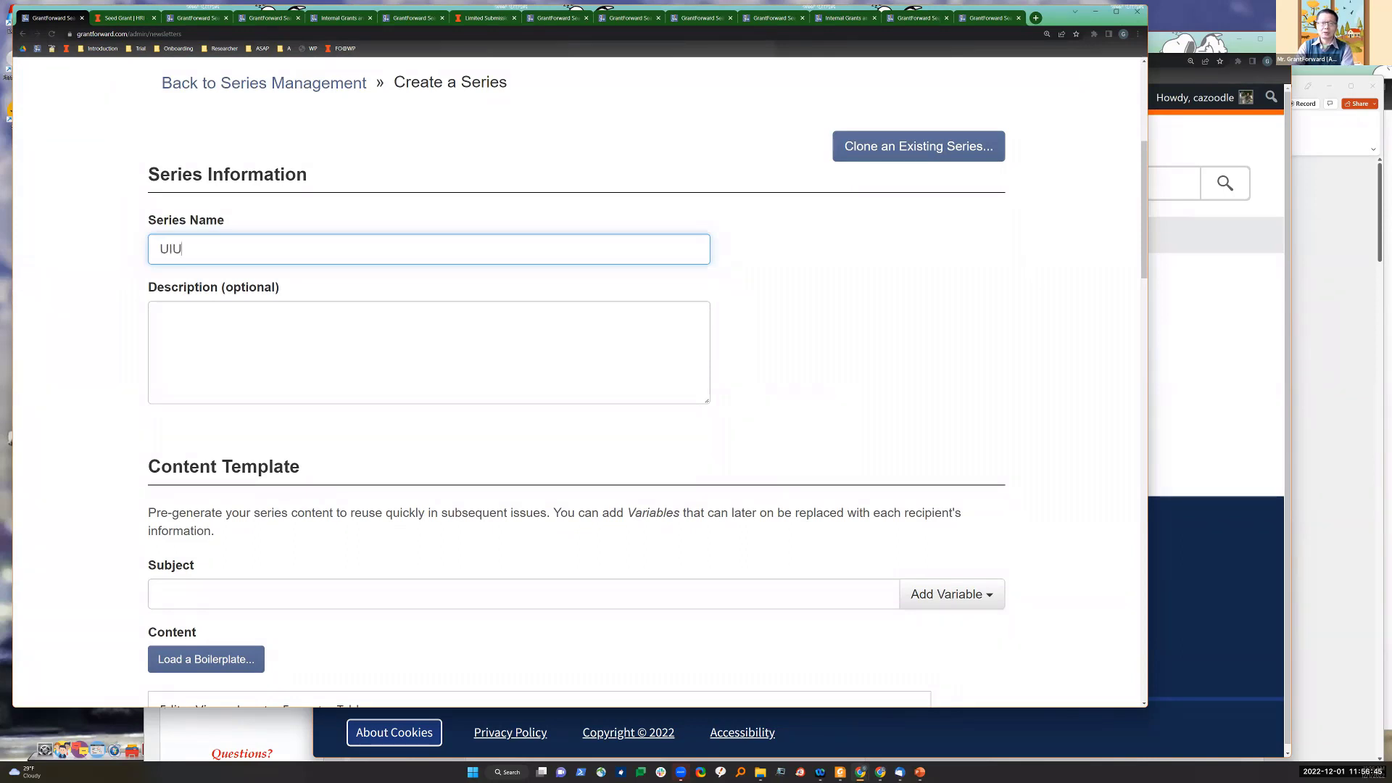
{"action": "type", "text": "C Internal S"}
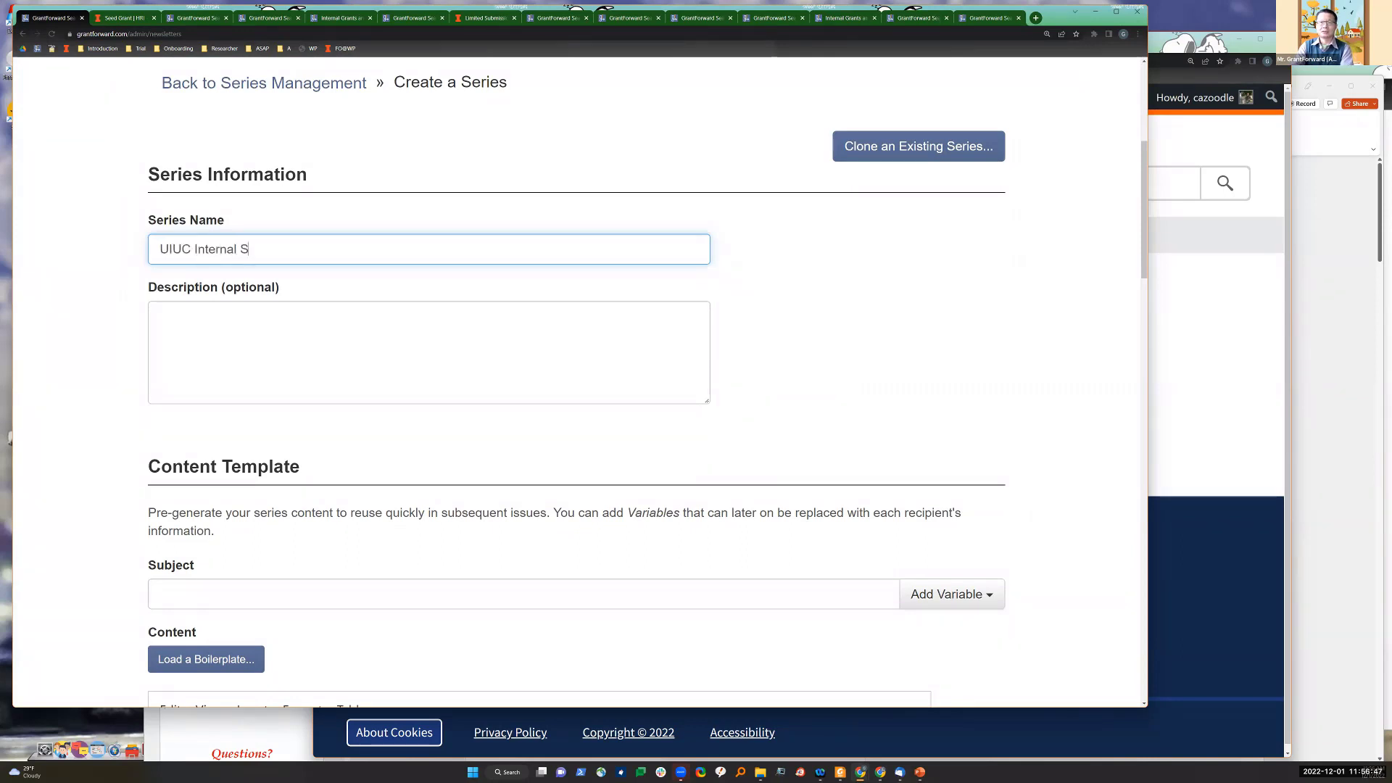
{"action": "type", "text": "ubmission Annuncements"}
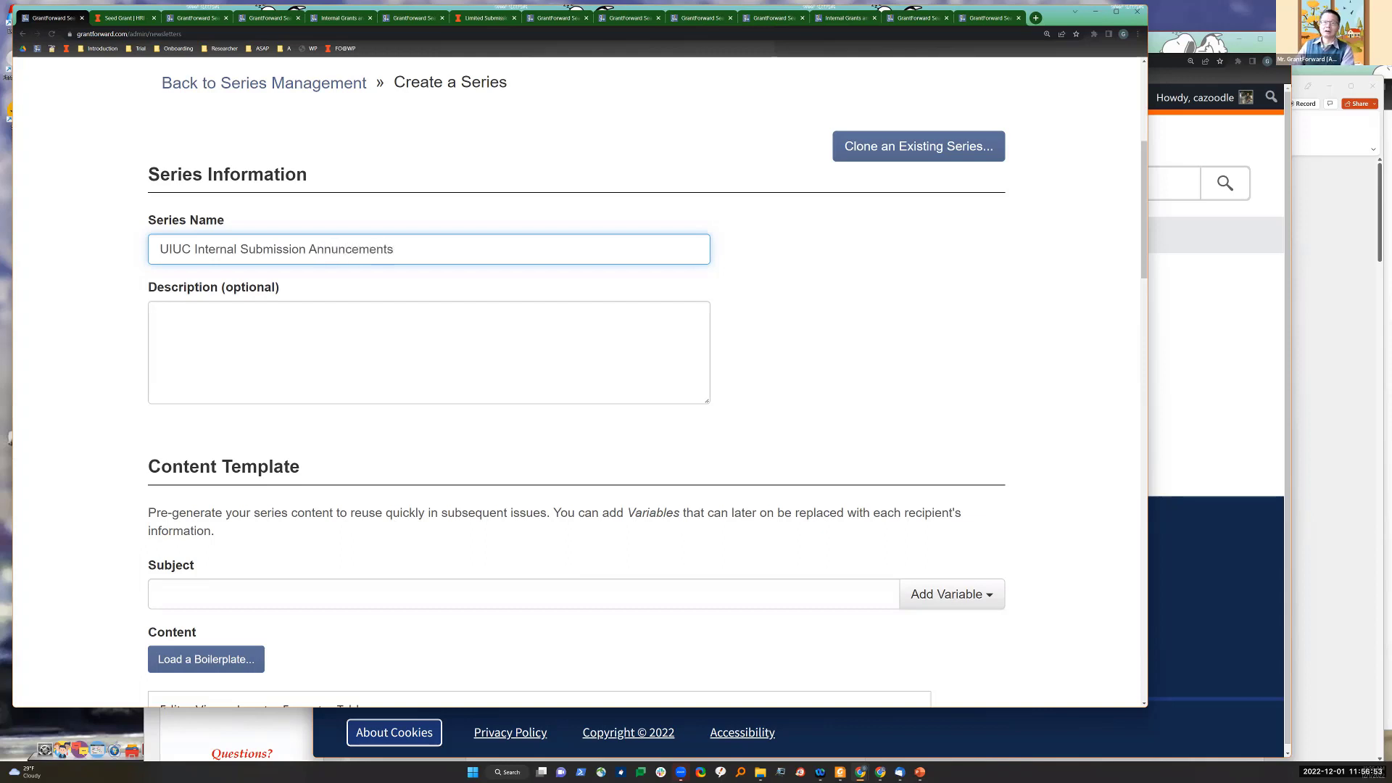
{"action": "right_click", "coordinate": [377, 252]}
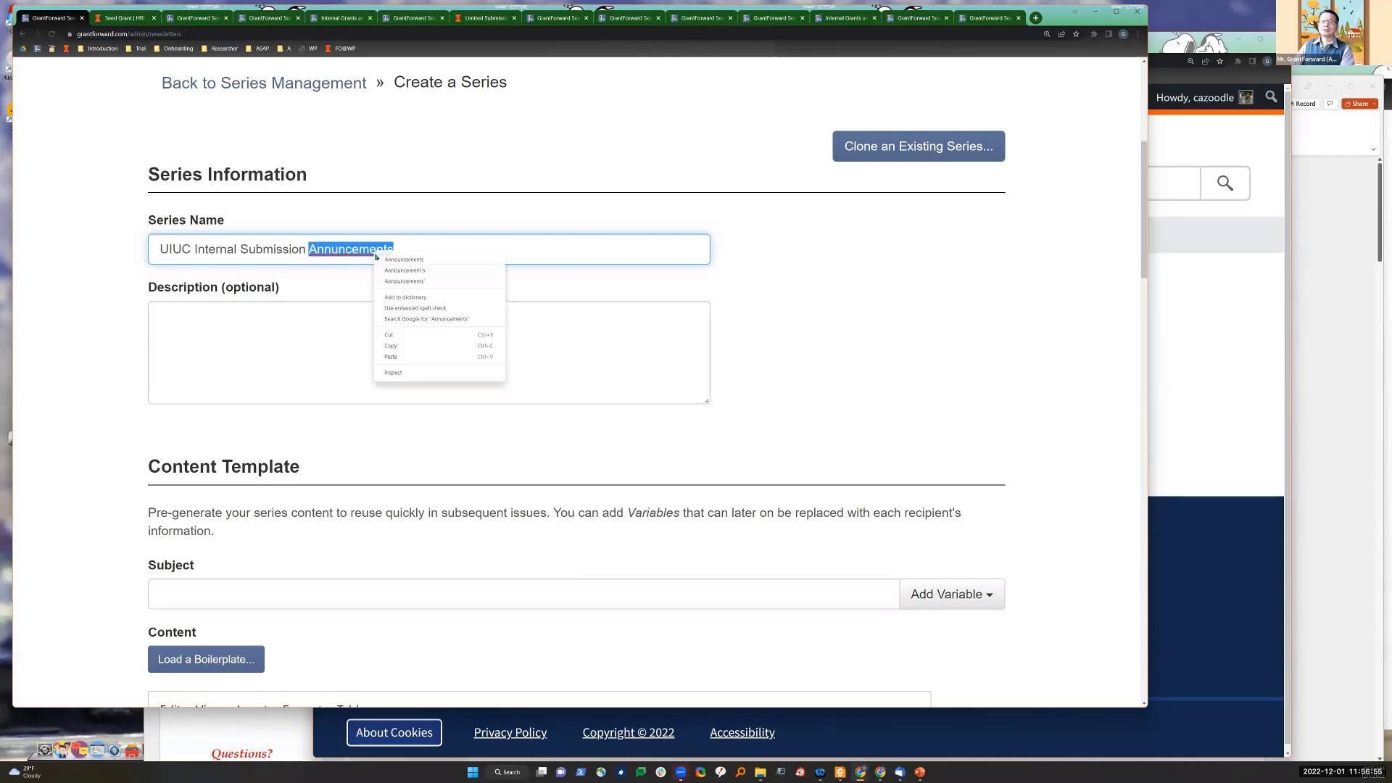
{"action": "left_click", "coordinate": [391, 273]}
Step: Copy the series name into the content template's subject so it reads "UIUC Internal Submission Announcements"
{"action": "left_click_drag", "start_coordinate": [403, 249], "coordinate": [178, 270]}
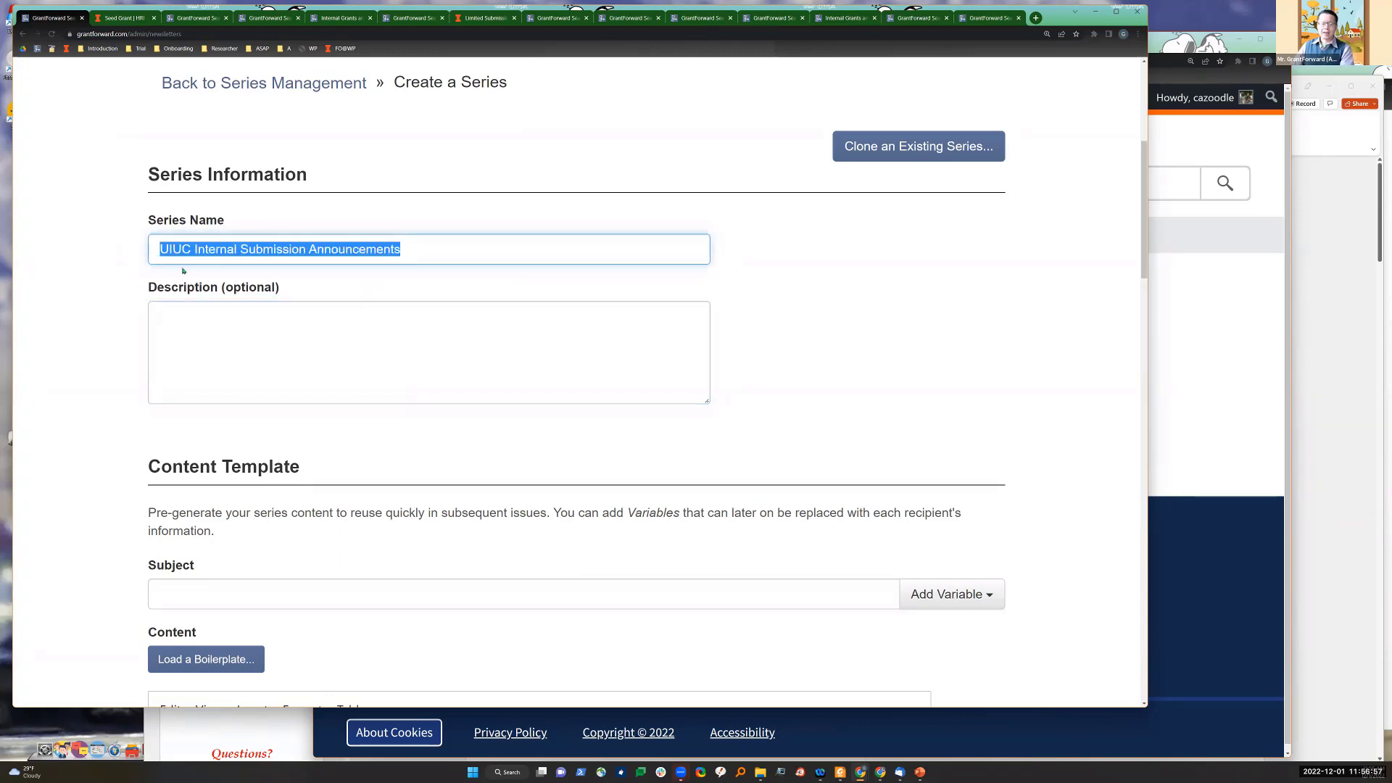
{"action": "key", "text": "ctrl+c"}
{"action": "scroll", "coordinate": [388, 370], "scroll_direction": "down", "scroll_amount": 3}
{"action": "left_click", "coordinate": [305, 417]}
{"action": "key", "text": "ctrl+v"}
{"action": "left_click_drag", "start_coordinate": [404, 413], "coordinate": [140, 404]}
{"action": "left_click", "coordinate": [450, 444]}
{"action": "left_click", "coordinate": [581, 424]}
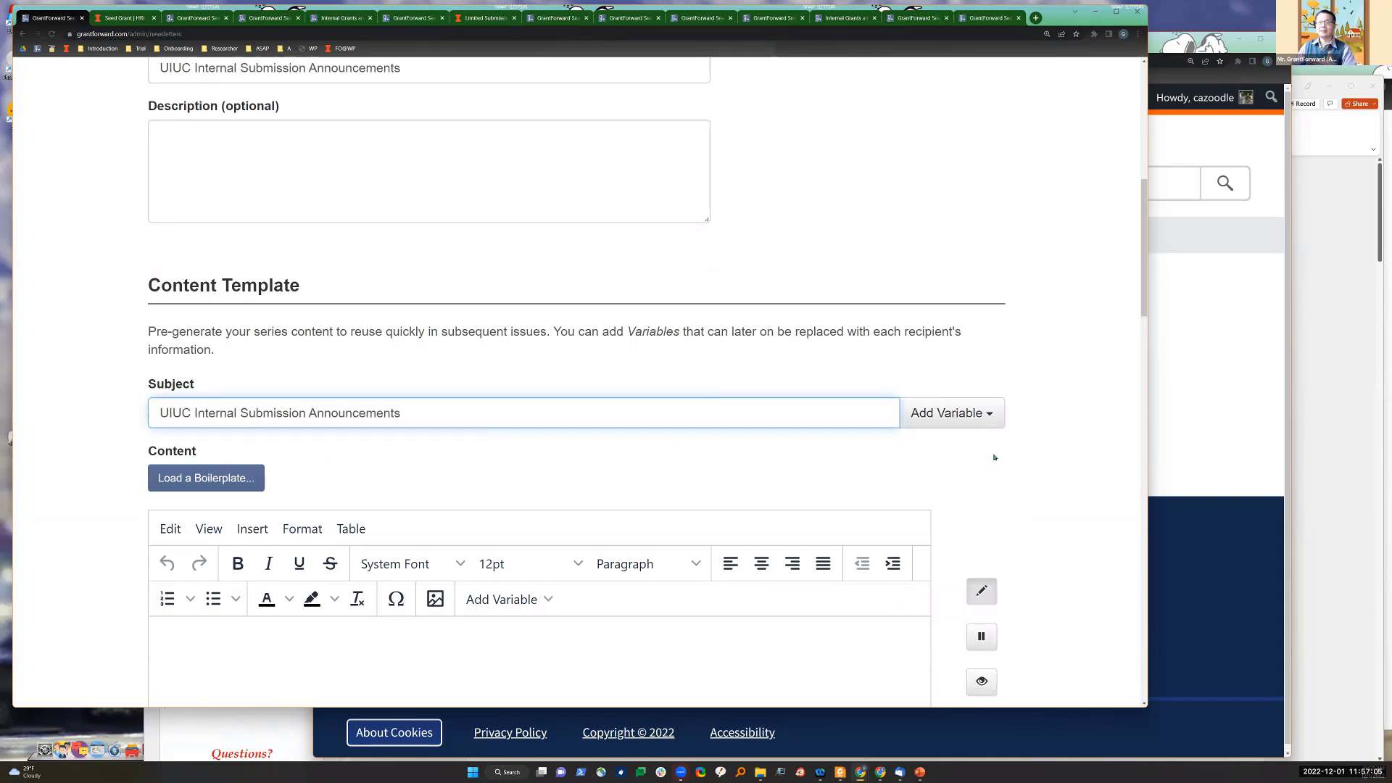
Step: Append the Day Of Week and Full Date variables to the end of the content template's subject
{"action": "left_click", "coordinate": [955, 423]}
{"action": "left_click", "coordinate": [929, 470]}
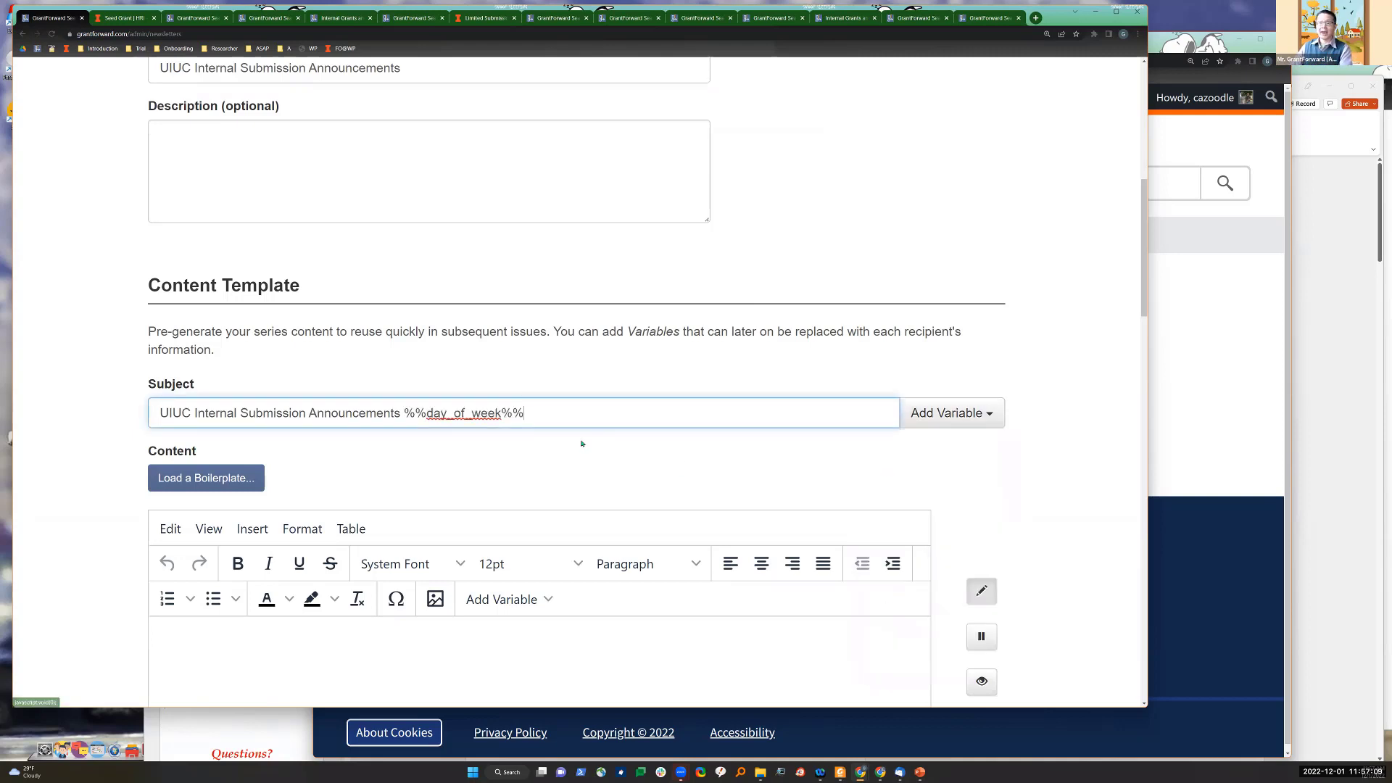
{"action": "left_click_drag", "start_coordinate": [404, 412], "coordinate": [562, 410]}
{"action": "left_click", "coordinate": [562, 411]}
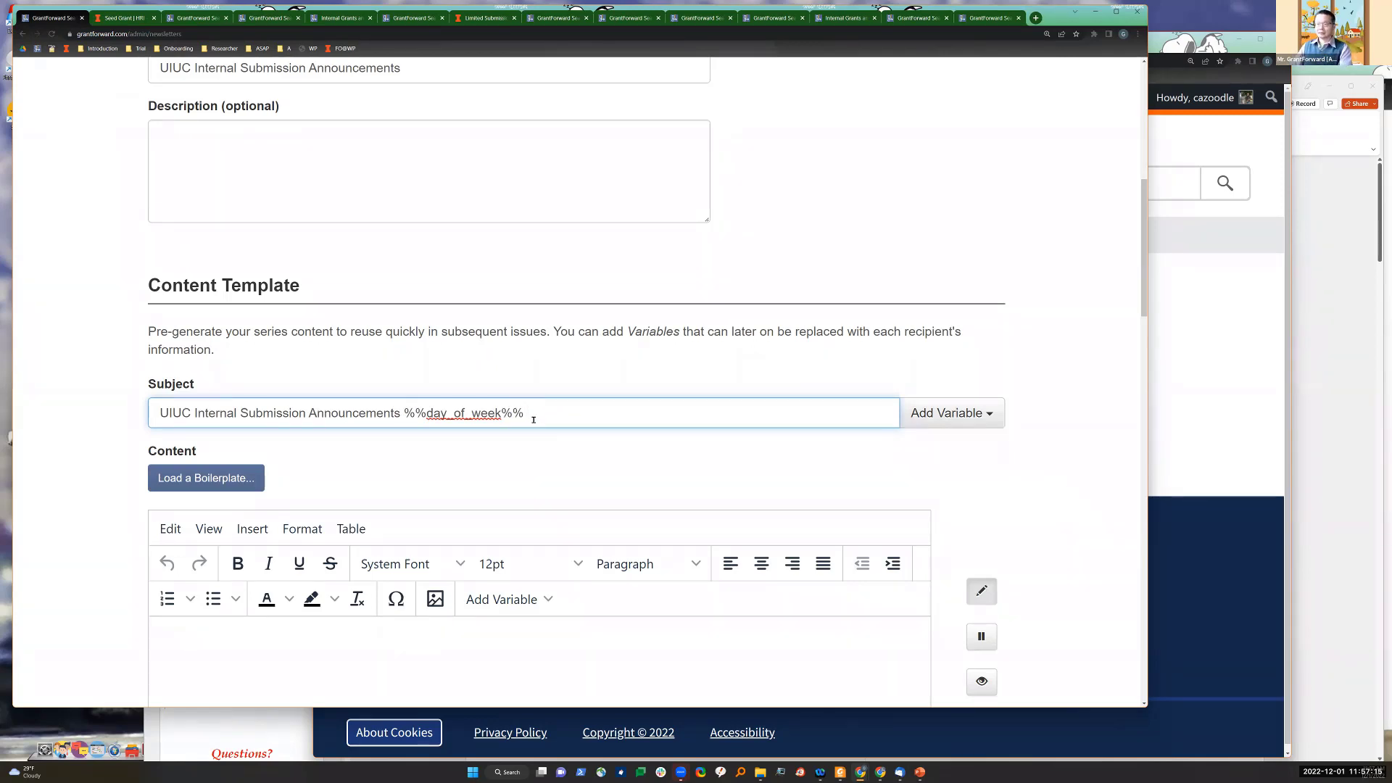
{"action": "left_click", "coordinate": [950, 413]}
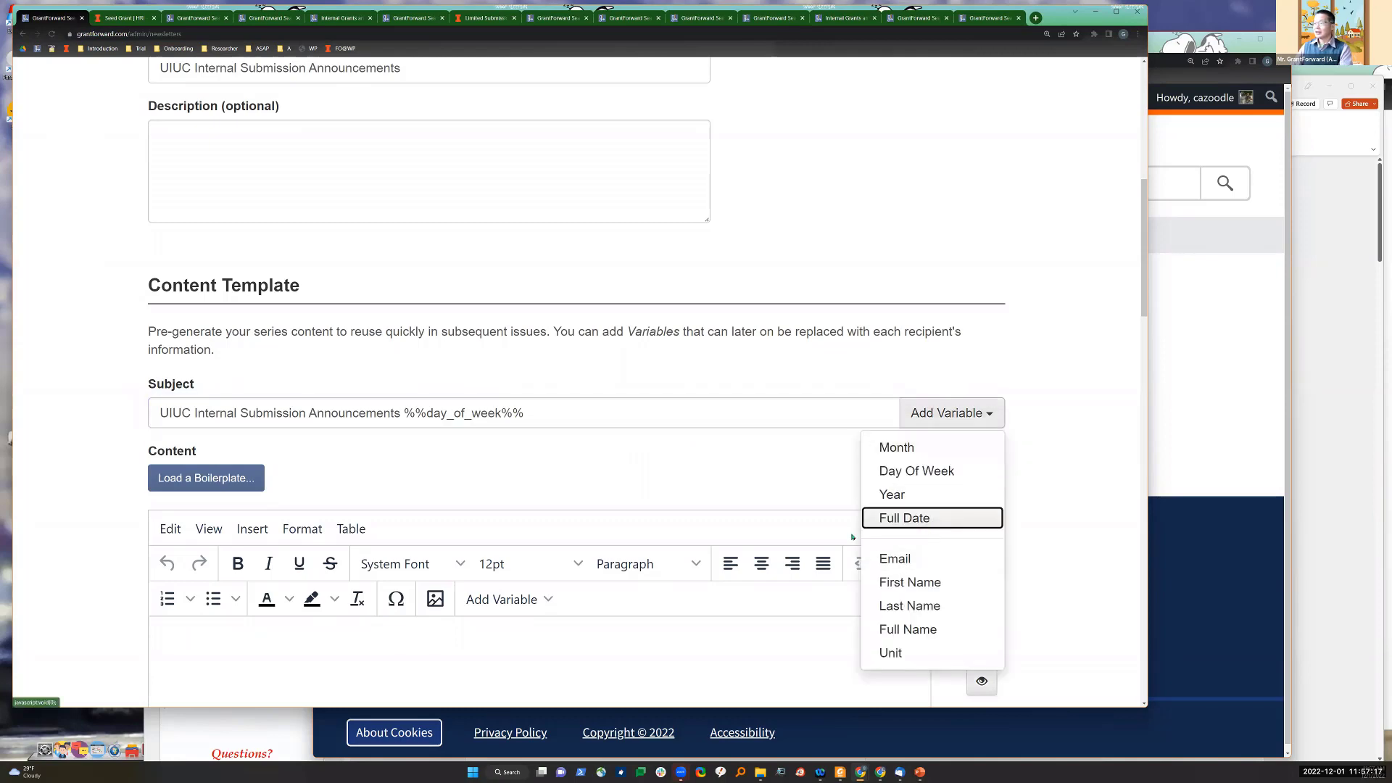
{"action": "left_click", "coordinate": [899, 519]}
{"action": "left_click_drag", "start_coordinate": [528, 412], "coordinate": [627, 478]}
{"action": "left_click", "coordinate": [618, 476]}
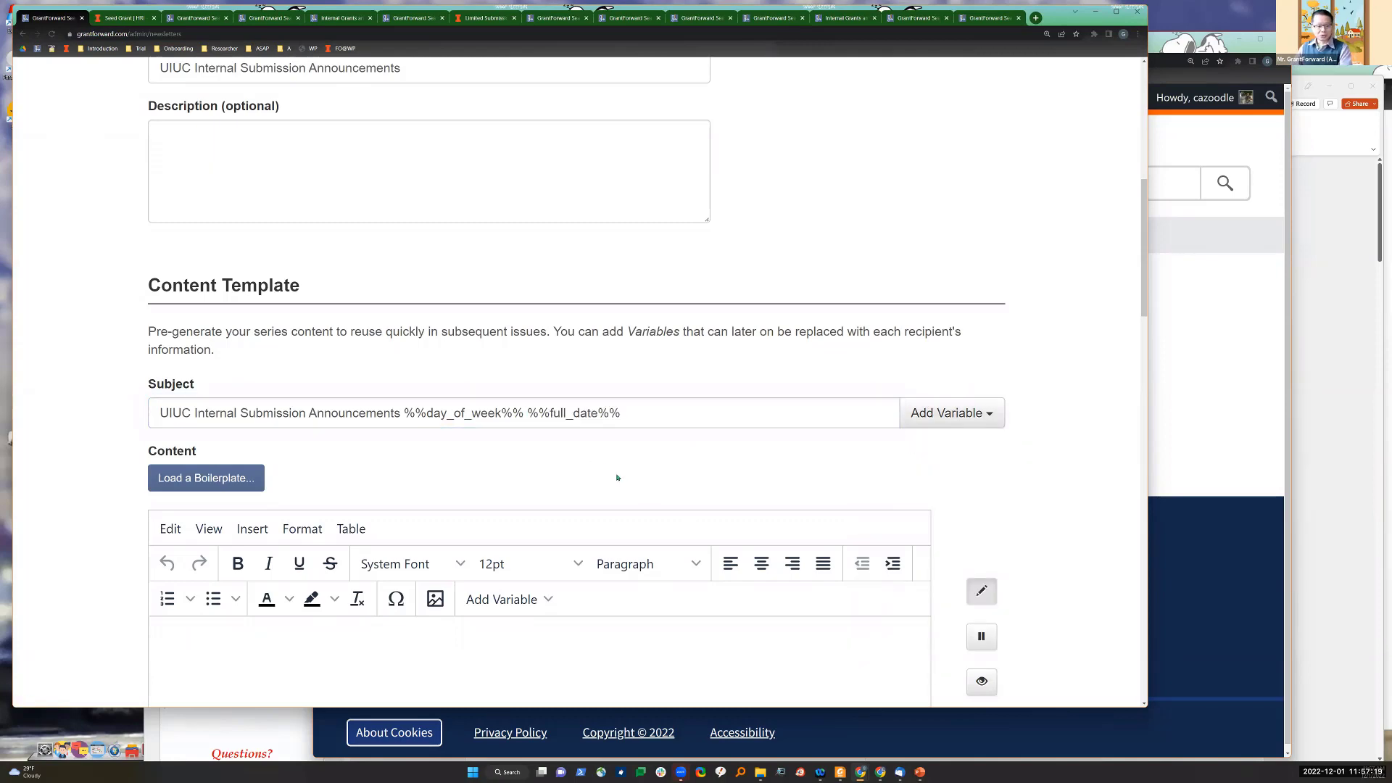
Step: Preview the newsletter boilerplates and load Boilerplate 2 into the series content
{"action": "scroll", "coordinate": [635, 434], "scroll_direction": "down", "scroll_amount": 4}
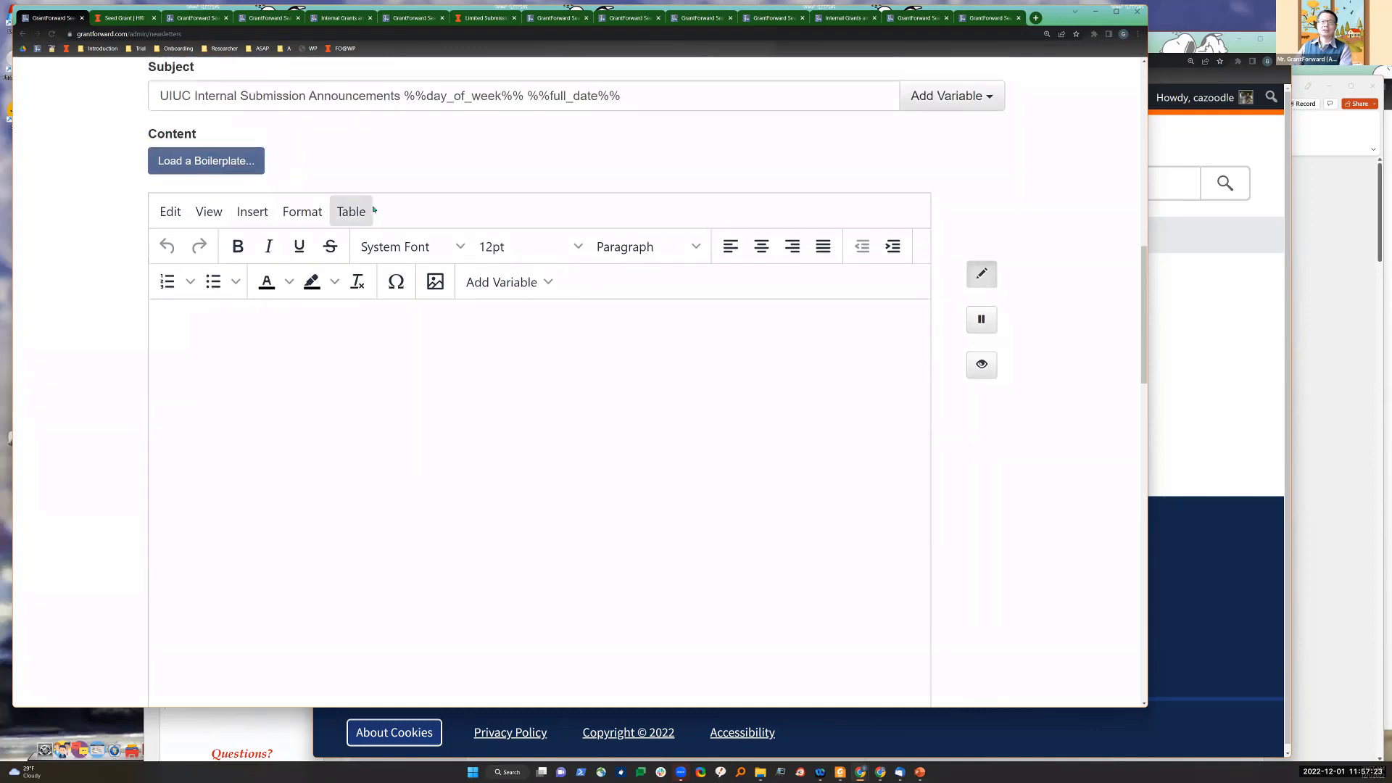
{"action": "left_click", "coordinate": [218, 166]}
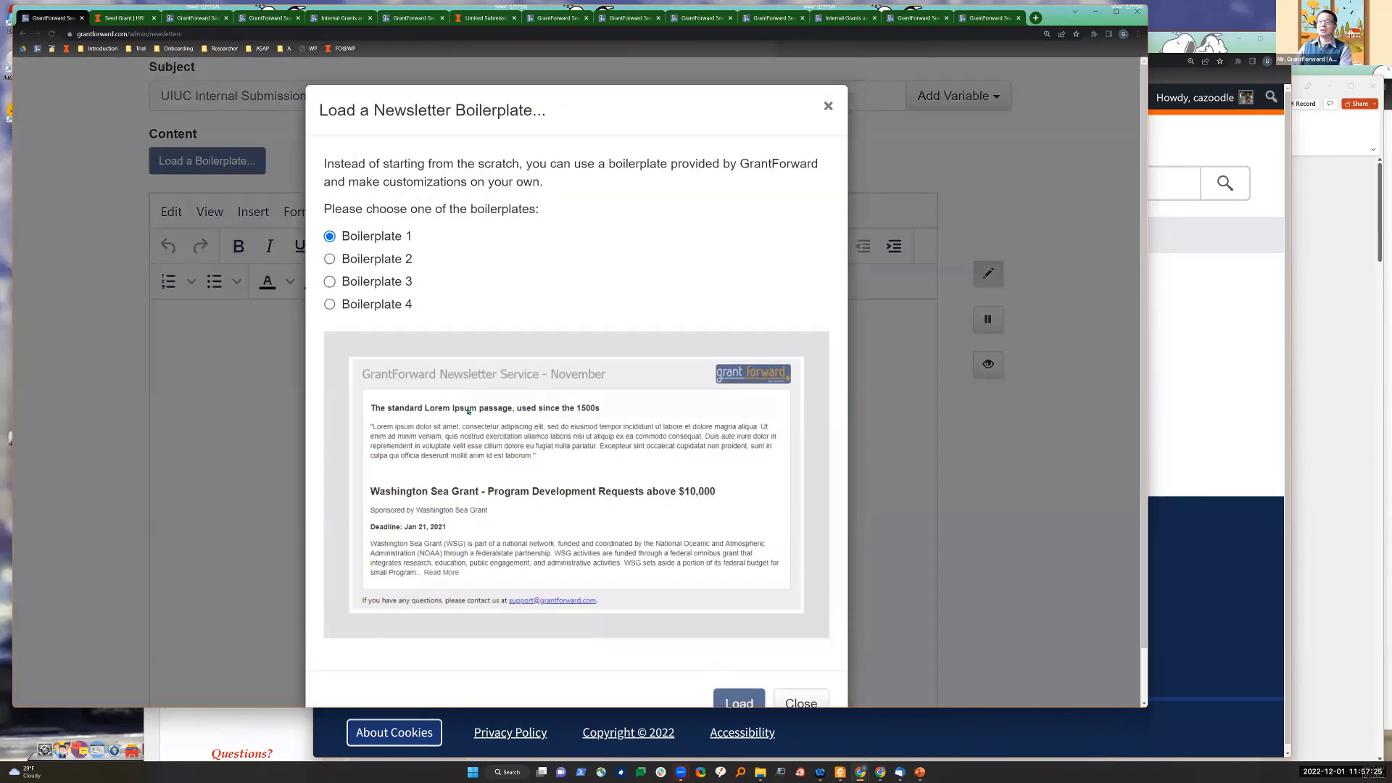
{"action": "left_click", "coordinate": [374, 262]}
{"action": "left_click", "coordinate": [374, 282]}
{"action": "left_click", "coordinate": [376, 305]}
{"action": "left_click", "coordinate": [379, 261]}
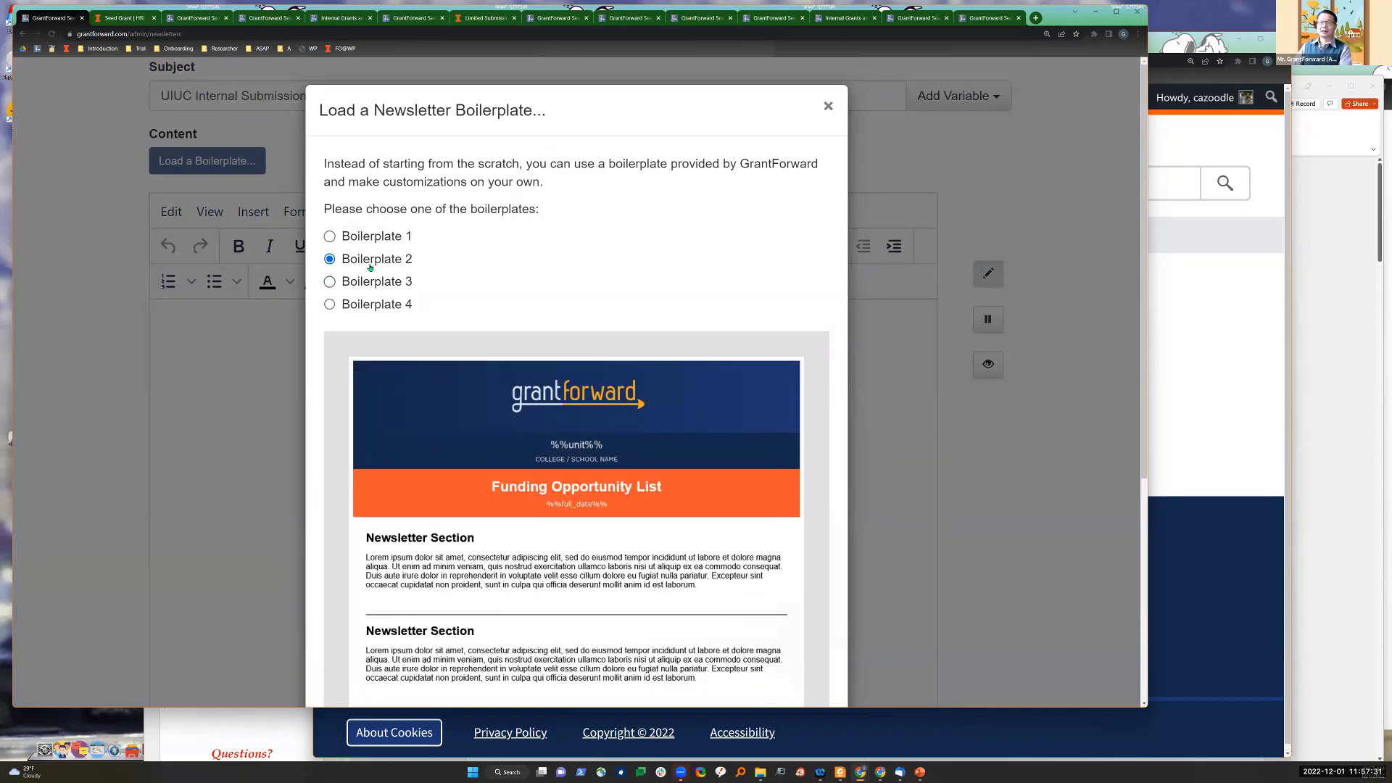
{"action": "scroll", "coordinate": [497, 289], "scroll_direction": "down", "scroll_amount": 5}
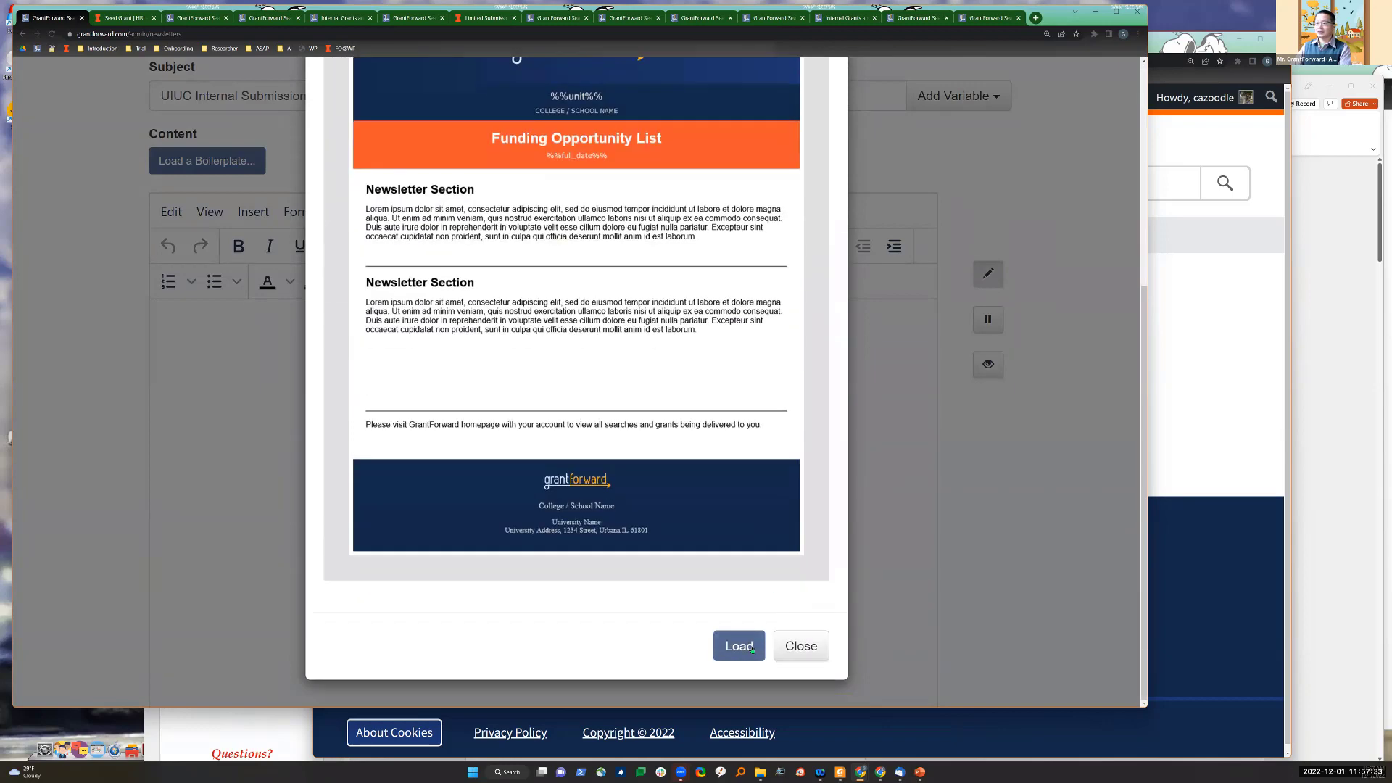
{"action": "left_click", "coordinate": [739, 644]}
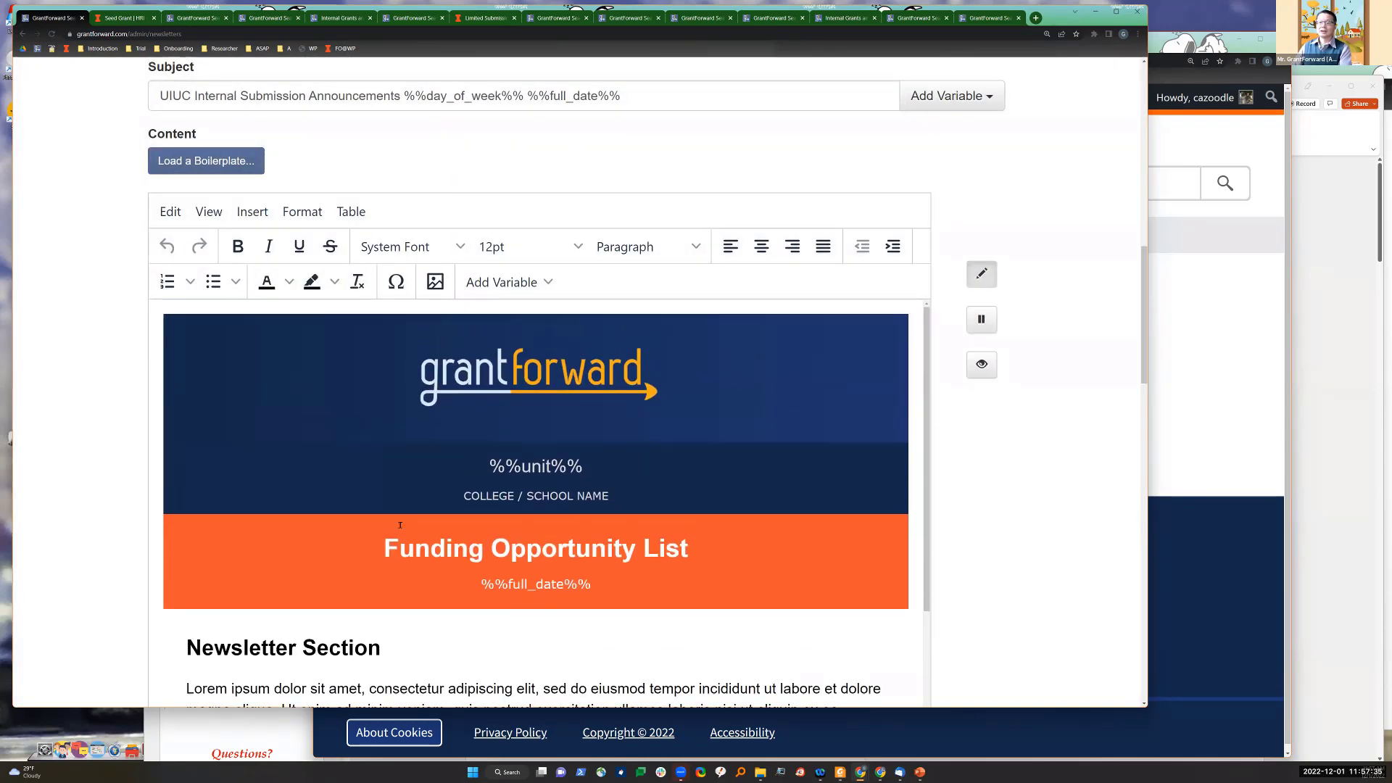
Step: Replace the "Funding Opportunity List" banner title in the newsletter content with "UIUC Internal Submission Announcements"
{"action": "scroll", "coordinate": [511, 600], "scroll_direction": "up", "scroll_amount": 1}
{"action": "scroll", "coordinate": [511, 600], "scroll_direction": "down", "scroll_amount": 1}
{"action": "scroll", "coordinate": [511, 601], "scroll_direction": "down", "scroll_amount": 2}
{"action": "left_click_drag", "start_coordinate": [386, 413], "coordinate": [684, 424]}
{"action": "type", "text": "UIUC Internal Submission Announcements"}
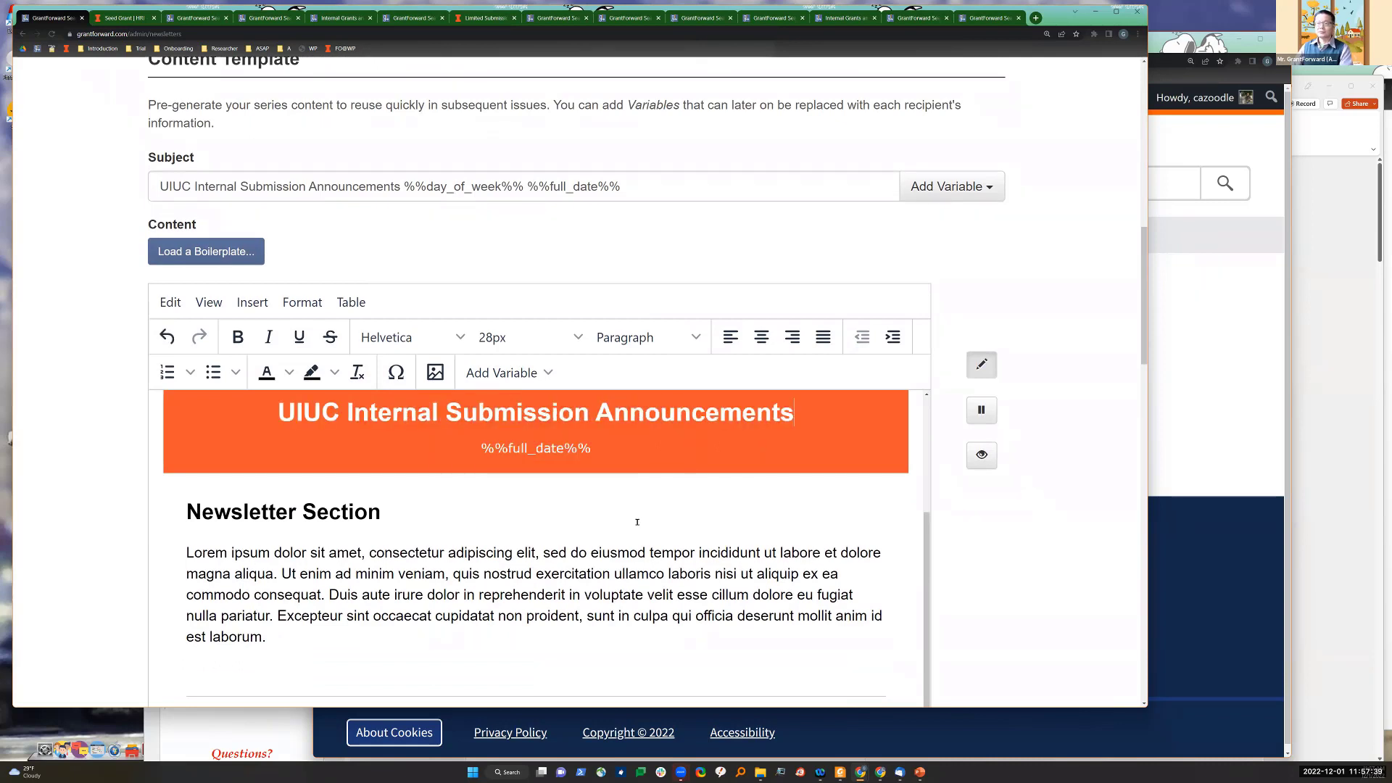
Step: Replace the first "Newsletter Section" heading in the newsletter content with "Internal Grants"
{"action": "left_click_drag", "start_coordinate": [407, 513], "coordinate": [183, 514]}
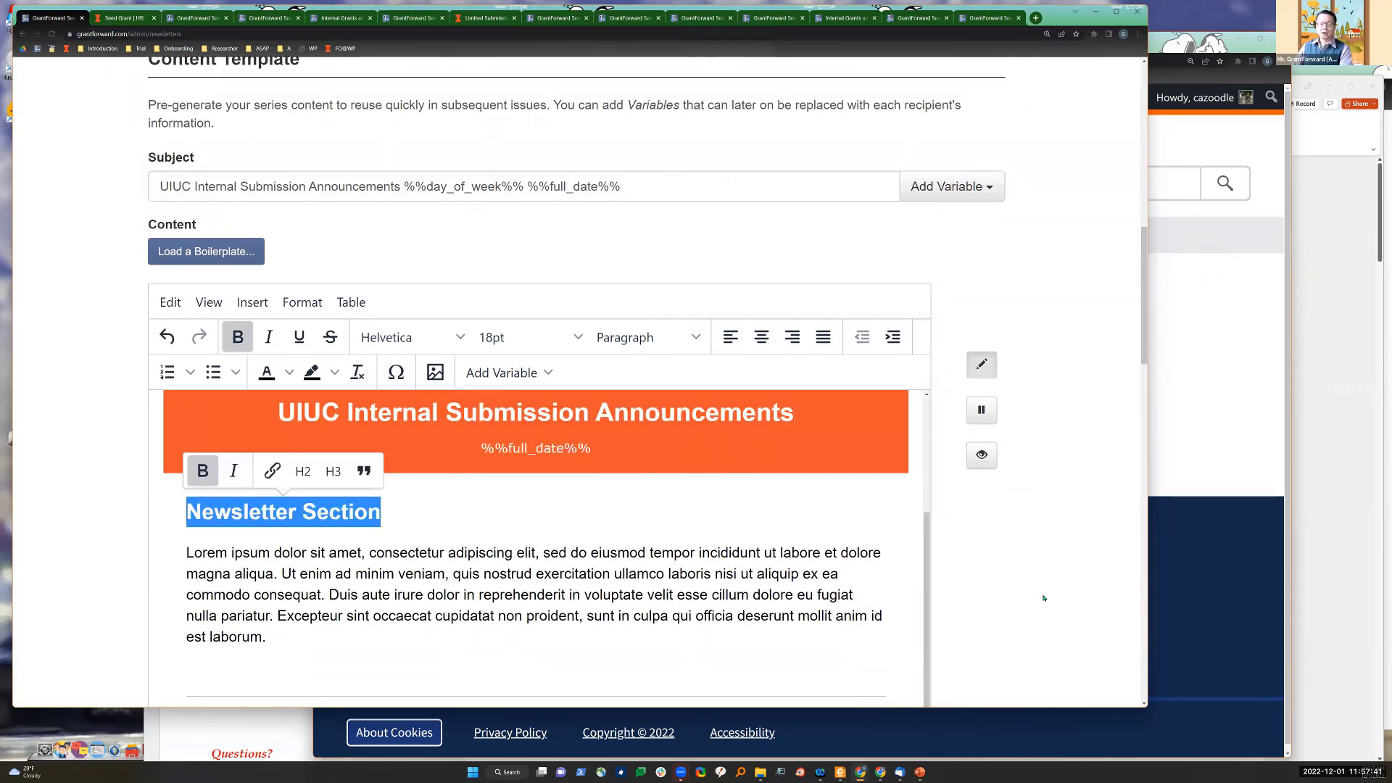
{"action": "type", "text": "Announ"}
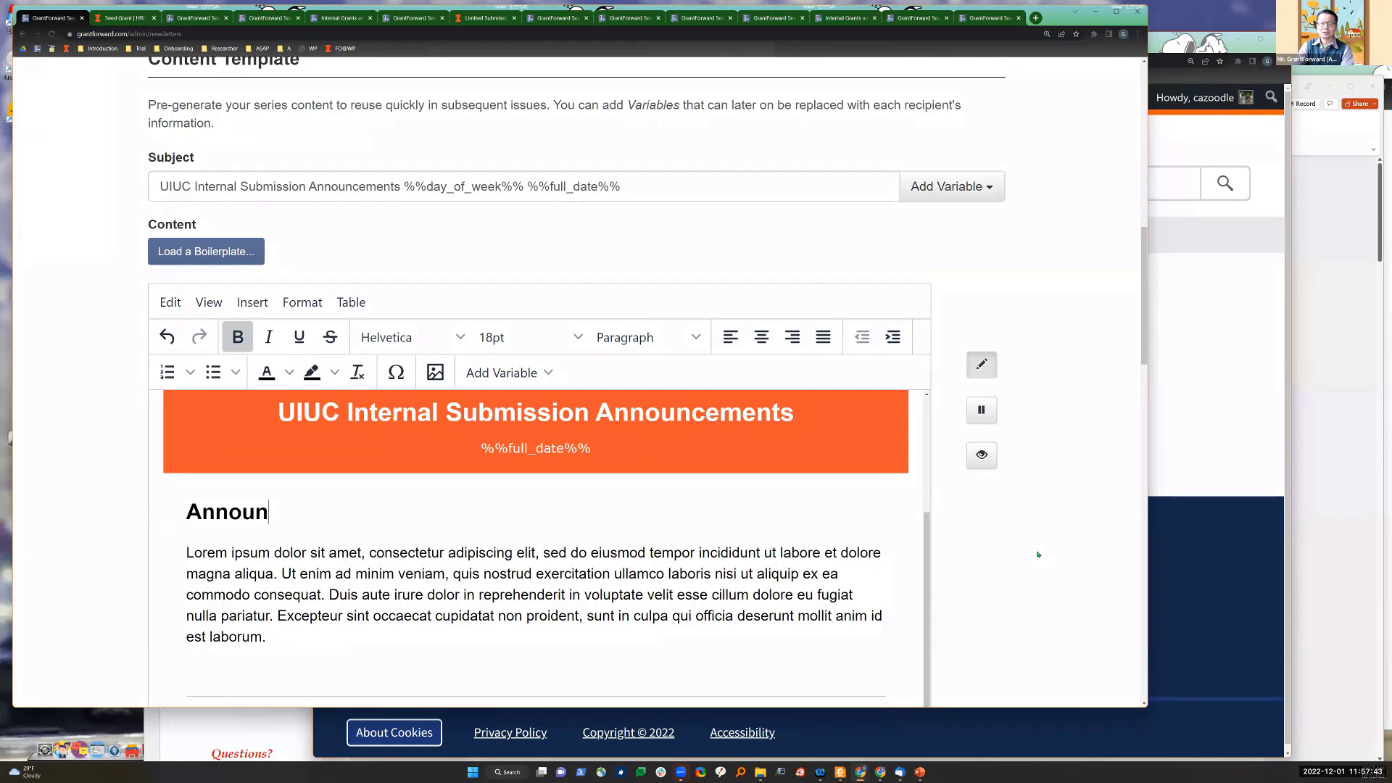
{"action": "type", "text": "cements"}
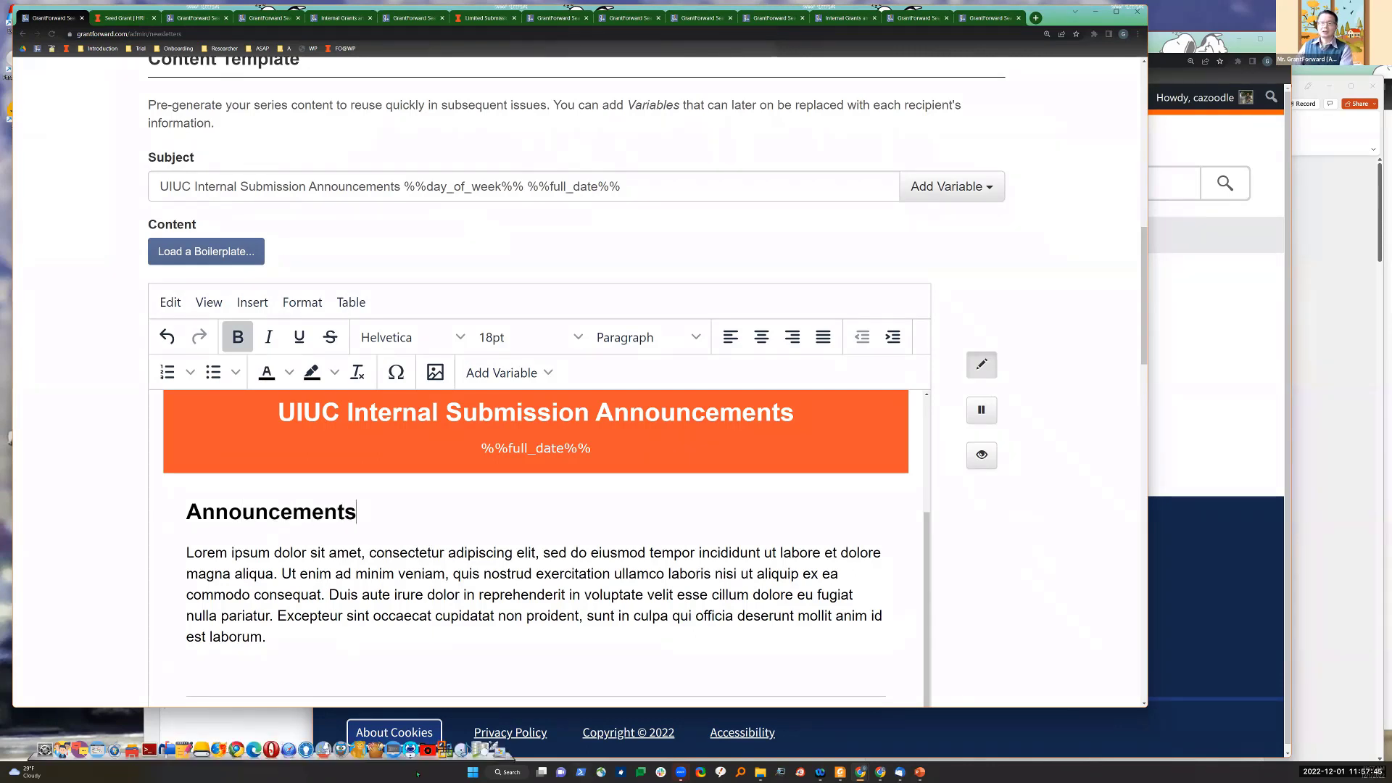
{"action": "double_click", "coordinate": [323, 512]}
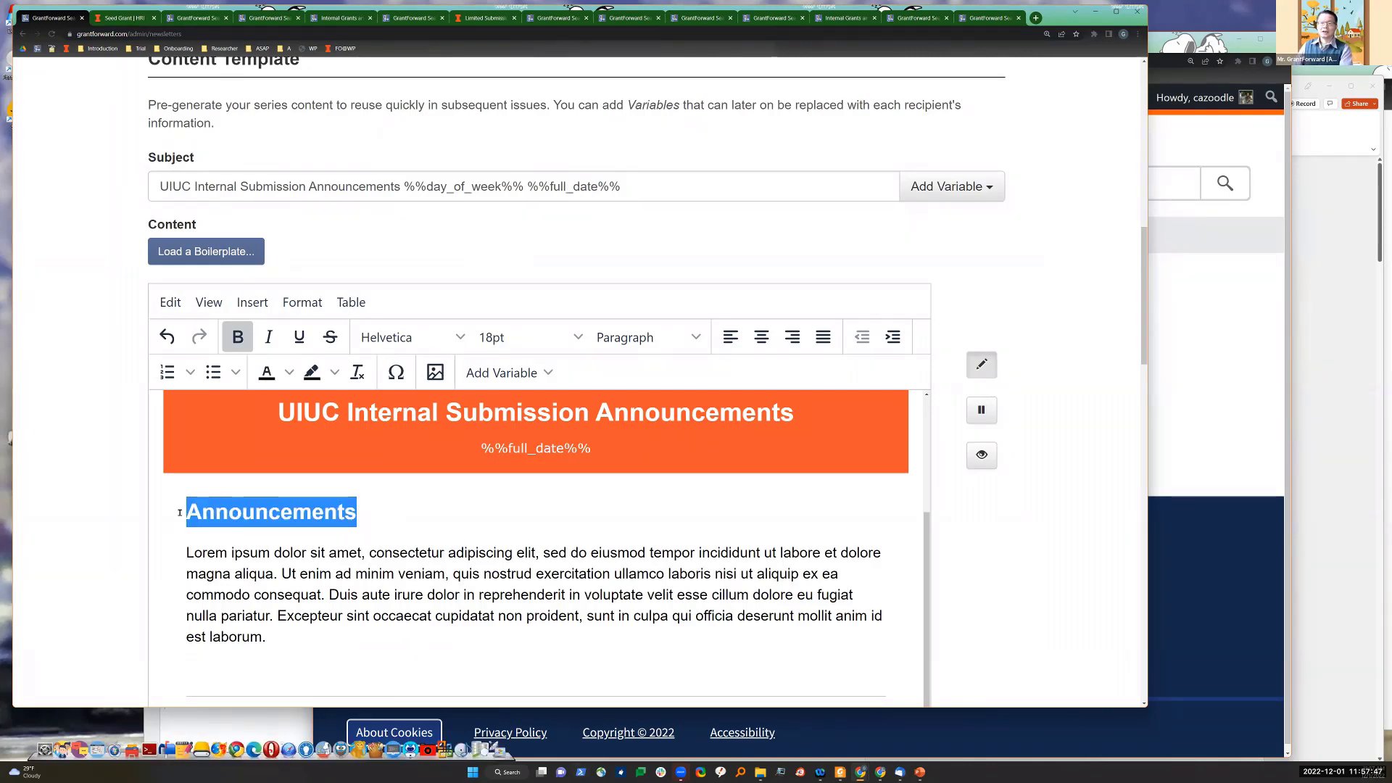
{"action": "type", "text": "Inte"}
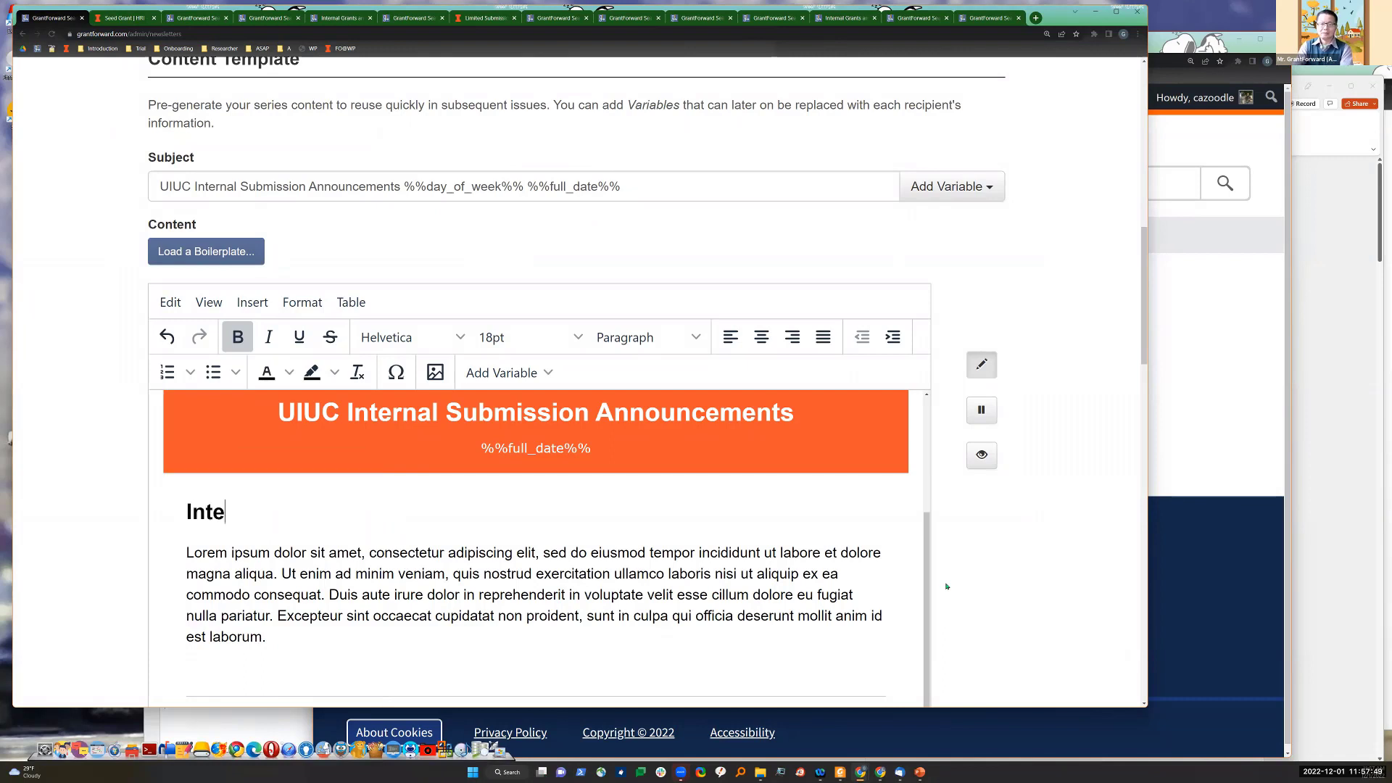
{"action": "type", "text": "rnal Grants"}
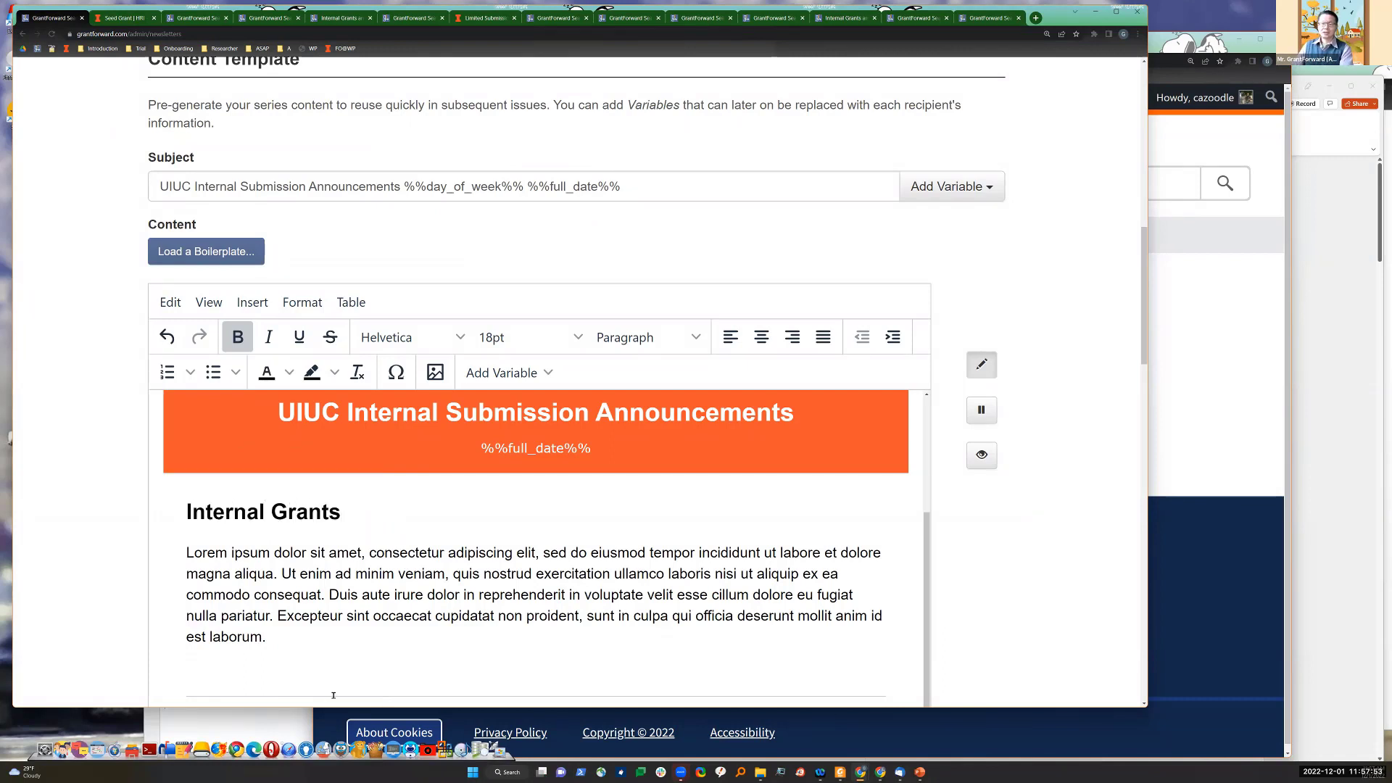
Step: Delete the placeholder paragraph beneath the "Internal Grants" heading in the newsletter content
{"action": "left_click_drag", "start_coordinate": [269, 640], "coordinate": [174, 549]}
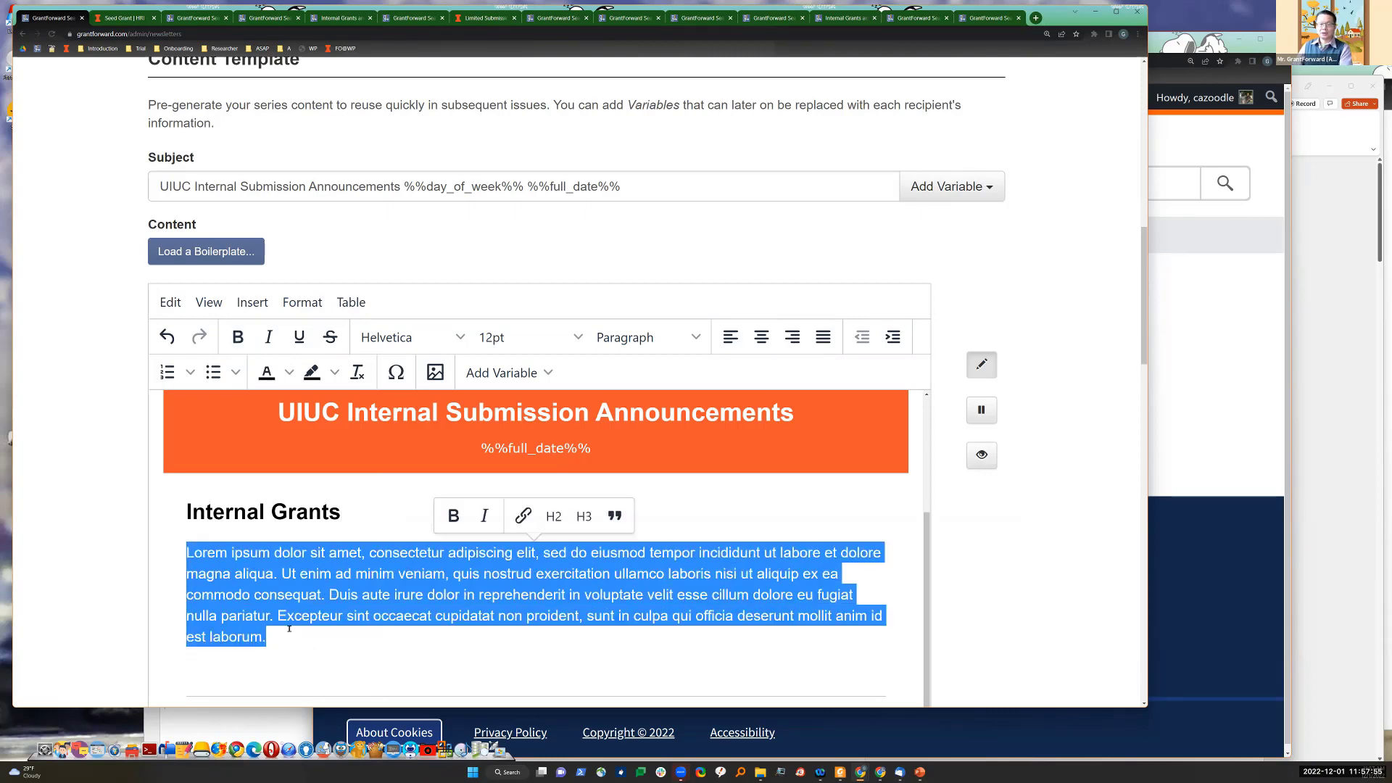
{"action": "key", "text": "BackSpace"}
{"action": "scroll", "coordinate": [655, 693], "scroll_direction": "down", "scroll_amount": 2}
{"action": "scroll", "coordinate": [418, 652], "scroll_direction": "up", "scroll_amount": 3}
{"action": "scroll", "coordinate": [409, 638], "scroll_direction": "down", "scroll_amount": 3}
Step: Replace the second section heading with "Limited Submissions" and delete the placeholder paragraph beneath it
{"action": "left_click", "coordinate": [402, 569]}
{"action": "left_click_drag", "start_coordinate": [383, 552], "coordinate": [183, 552]}
{"action": "type", "text": "Limited Submissions"}
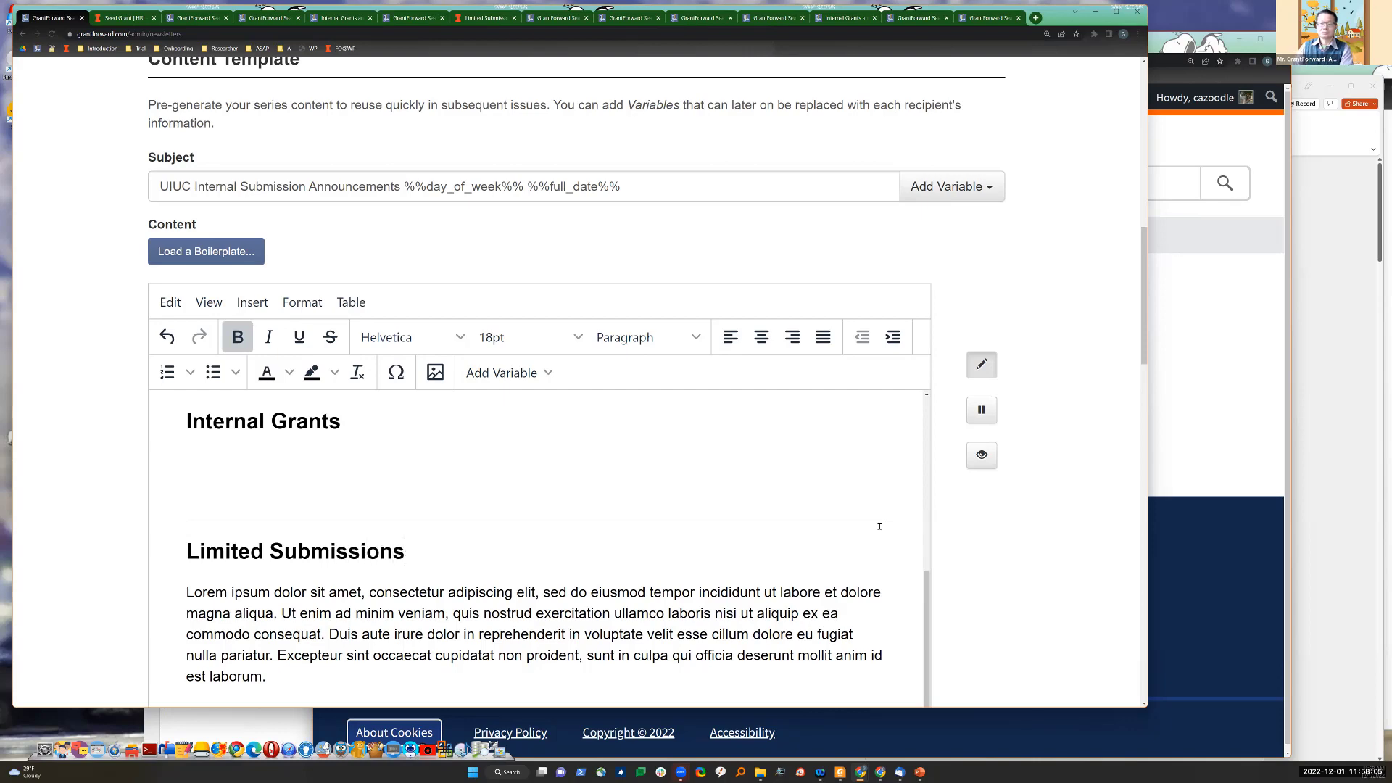
{"action": "scroll", "coordinate": [444, 624], "scroll_direction": "down", "scroll_amount": 2}
{"action": "left_click_drag", "start_coordinate": [443, 623], "coordinate": [199, 472]}
{"action": "key", "text": "BackSpace"}
{"action": "scroll", "coordinate": [467, 573], "scroll_direction": "up", "scroll_amount": 3}
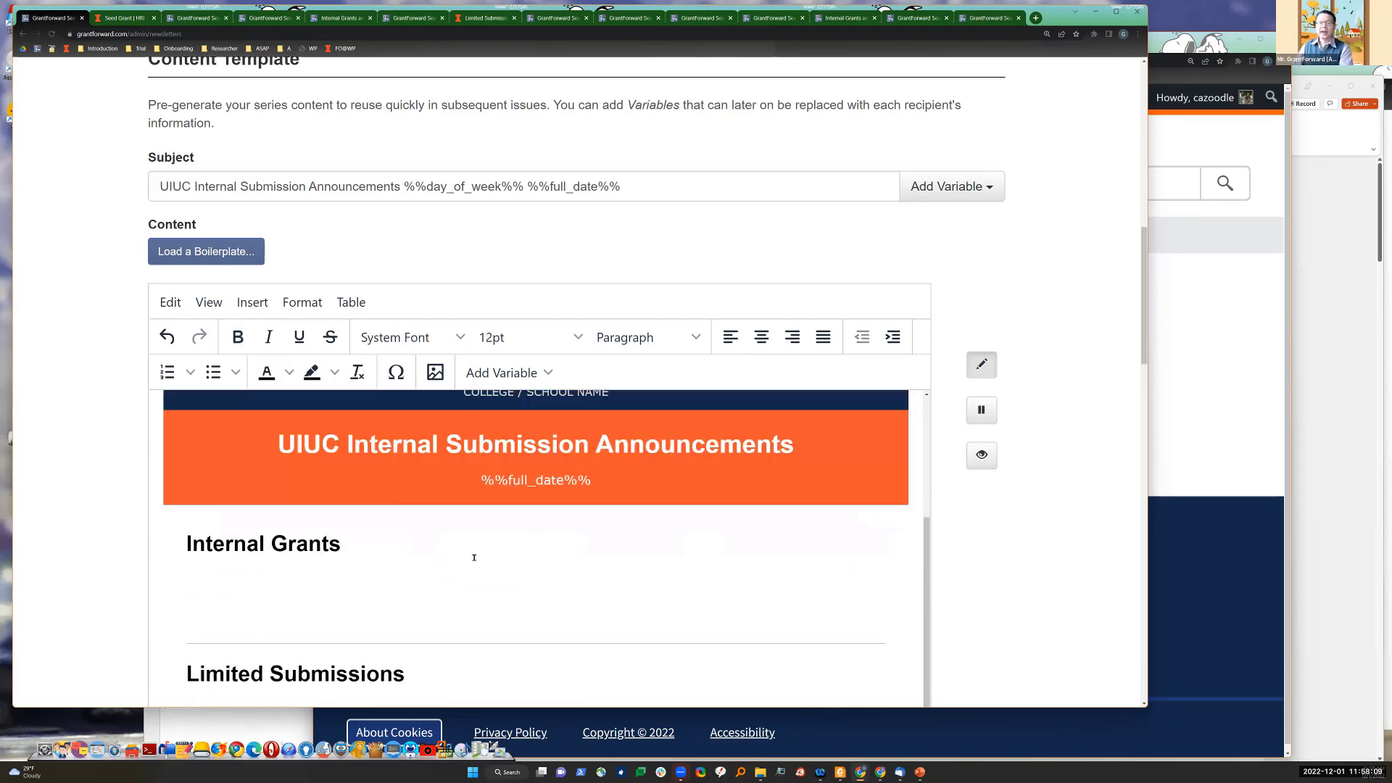
{"action": "scroll", "coordinate": [471, 553], "scroll_direction": "up", "scroll_amount": 2}
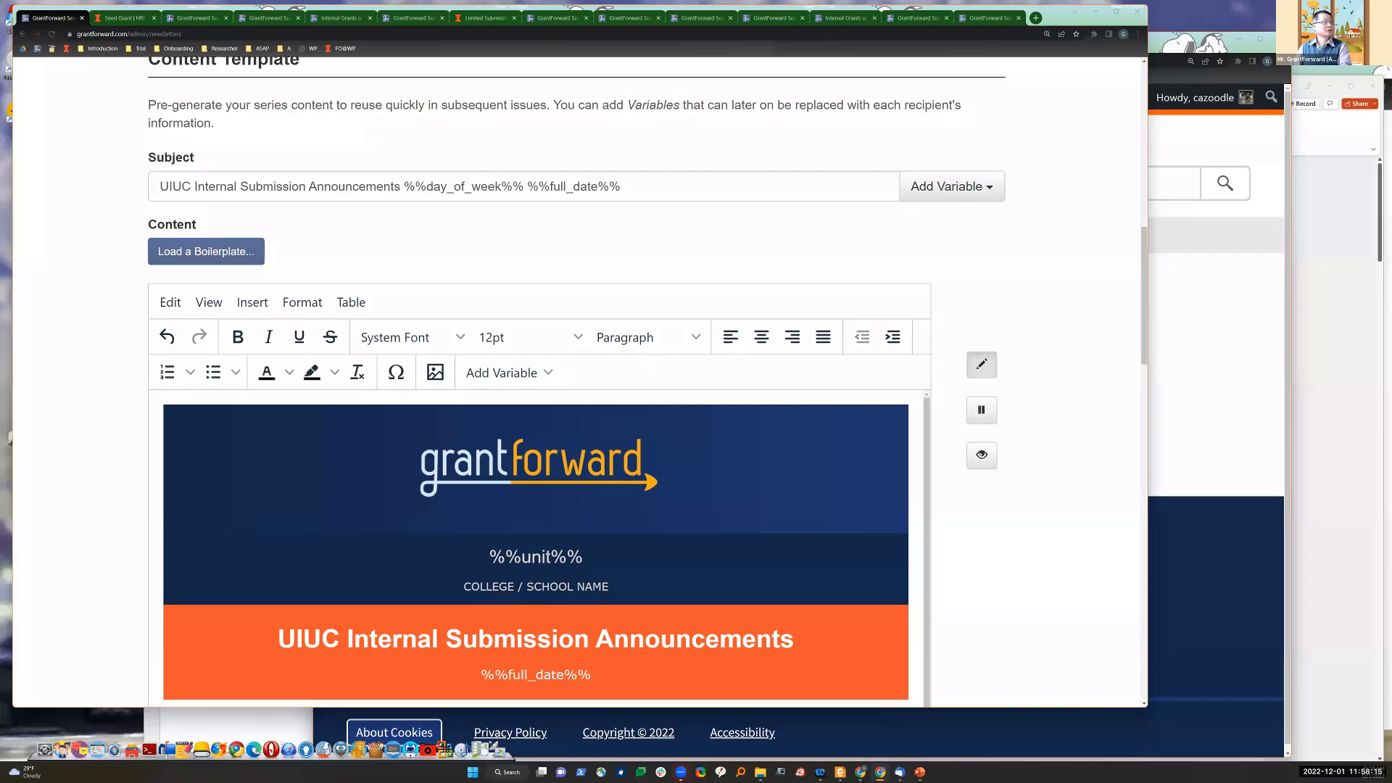
Step: Replace the GrantForward logo in the newsletter header with the copied University of Illinois logo image and scale it down
{"action": "left_click", "coordinate": [528, 471]}
{"action": "right_click", "coordinate": [528, 472]}
{"action": "left_click", "coordinate": [598, 523]}
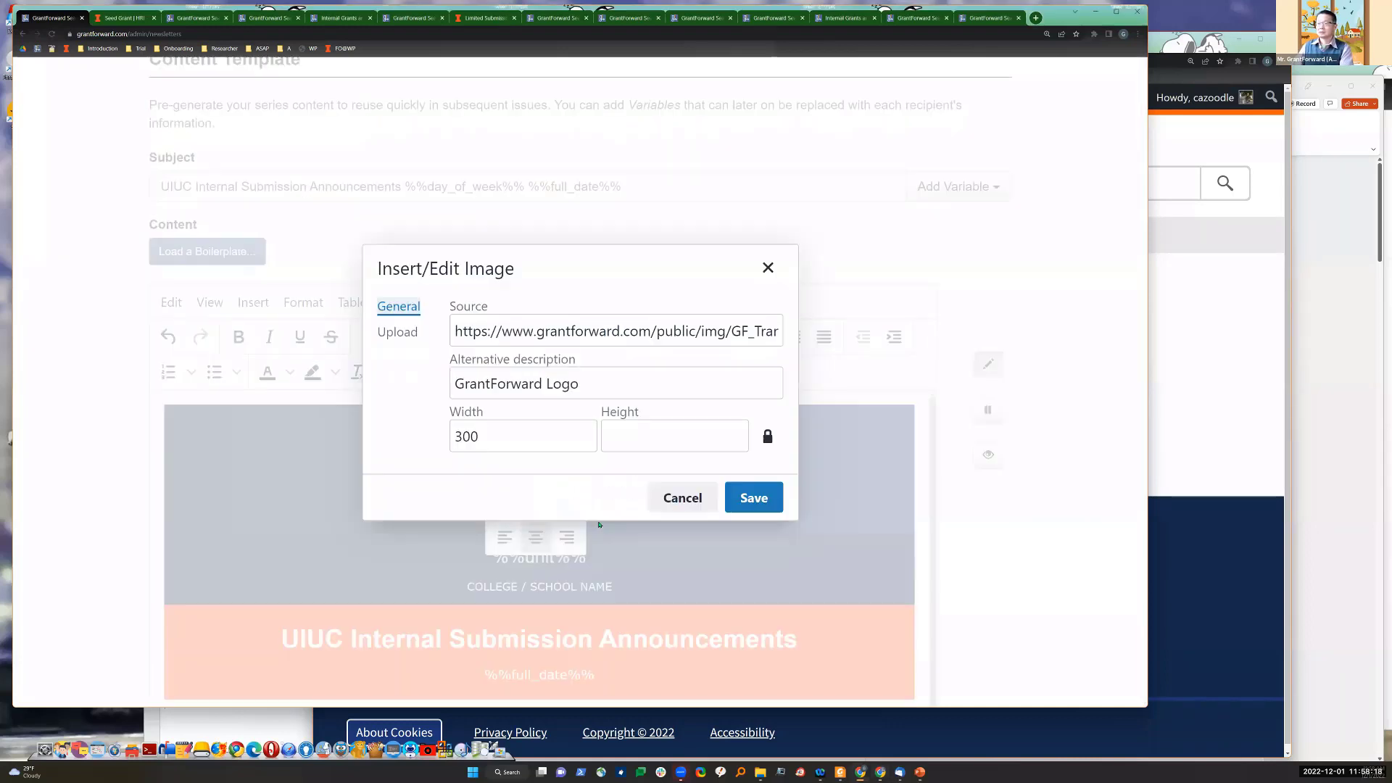
{"action": "triple_click", "coordinate": [616, 333]}
{"action": "key", "text": "ctrl+v"}
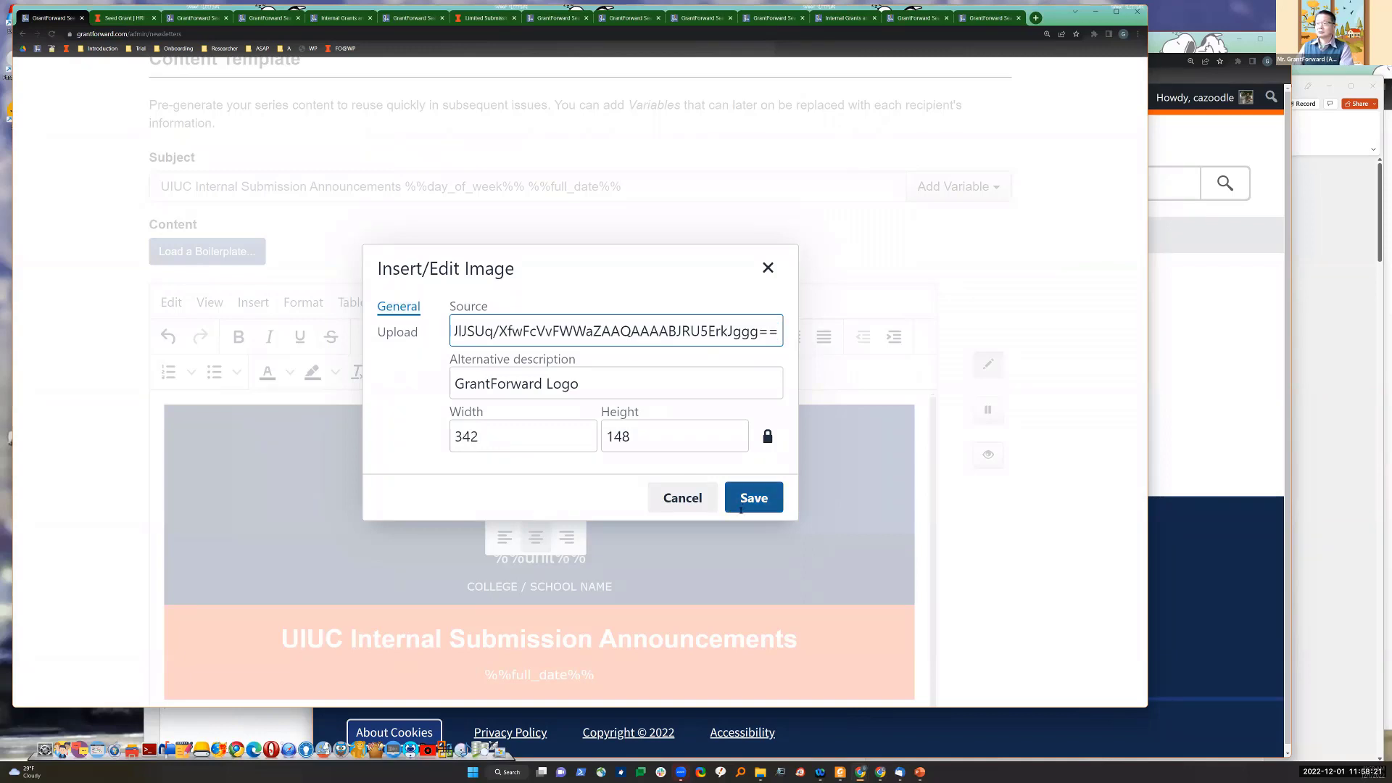
{"action": "left_click", "coordinate": [754, 497]}
{"action": "left_click_drag", "start_coordinate": [691, 558], "coordinate": [638, 513]}
{"action": "left_click", "coordinate": [660, 554]}
Step: Change the text color of the title variable in the grant template to red
{"action": "scroll", "coordinate": [660, 555], "scroll_direction": "down", "scroll_amount": 5}
{"action": "left_click", "coordinate": [550, 503]}
{"action": "scroll", "coordinate": [1008, 524], "scroll_direction": "down", "scroll_amount": 8}
{"action": "scroll", "coordinate": [989, 523], "scroll_direction": "down", "scroll_amount": 4}
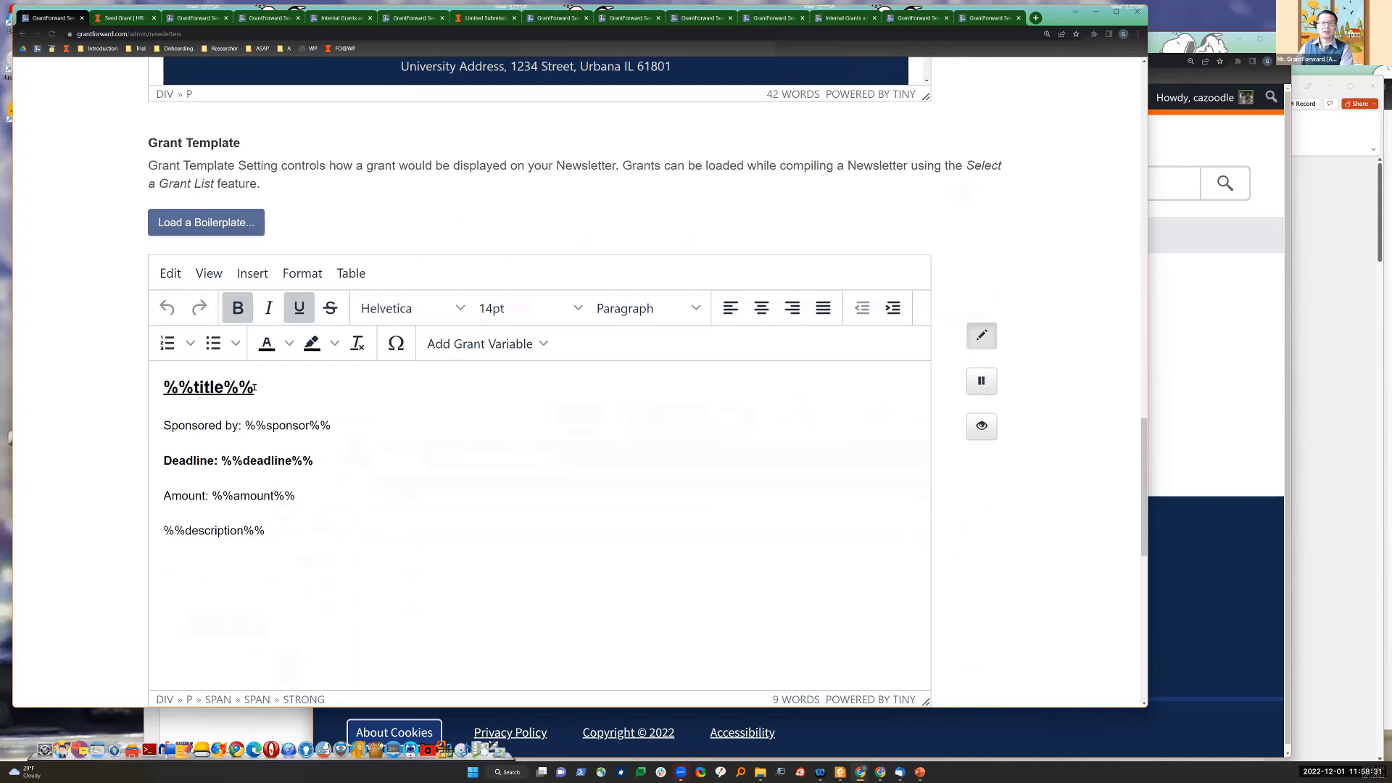
{"action": "left_click_drag", "start_coordinate": [150, 377], "coordinate": [254, 388]}
{"action": "scroll", "coordinate": [293, 397], "scroll_direction": "up", "scroll_amount": 1}
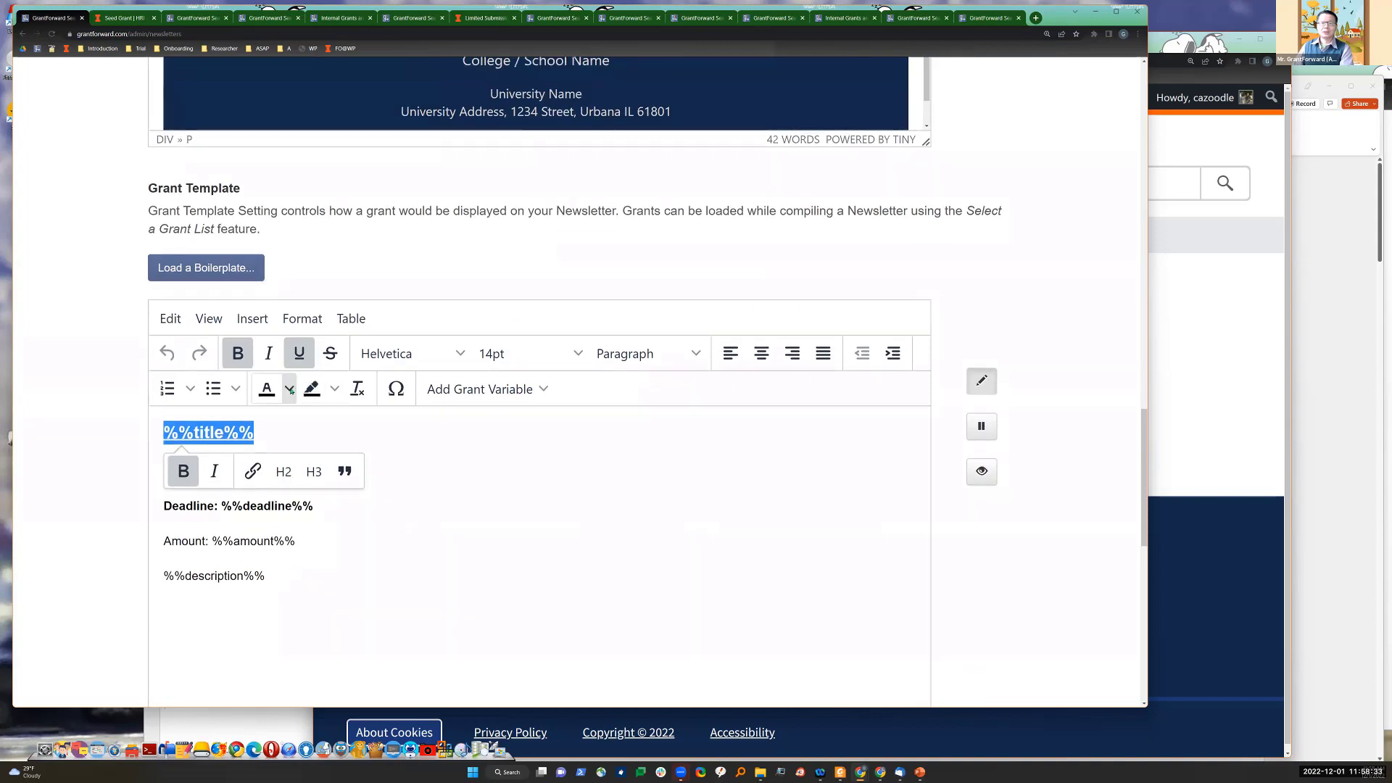
{"action": "left_click", "coordinate": [289, 388]}
{"action": "left_click", "coordinate": [314, 445]}
Step: Format the sponsor, deadline, amount and description lines of the grant template as a bulleted list
{"action": "left_click", "coordinate": [203, 541]}
{"action": "left_click_drag", "start_coordinate": [250, 560], "coordinate": [155, 479]}
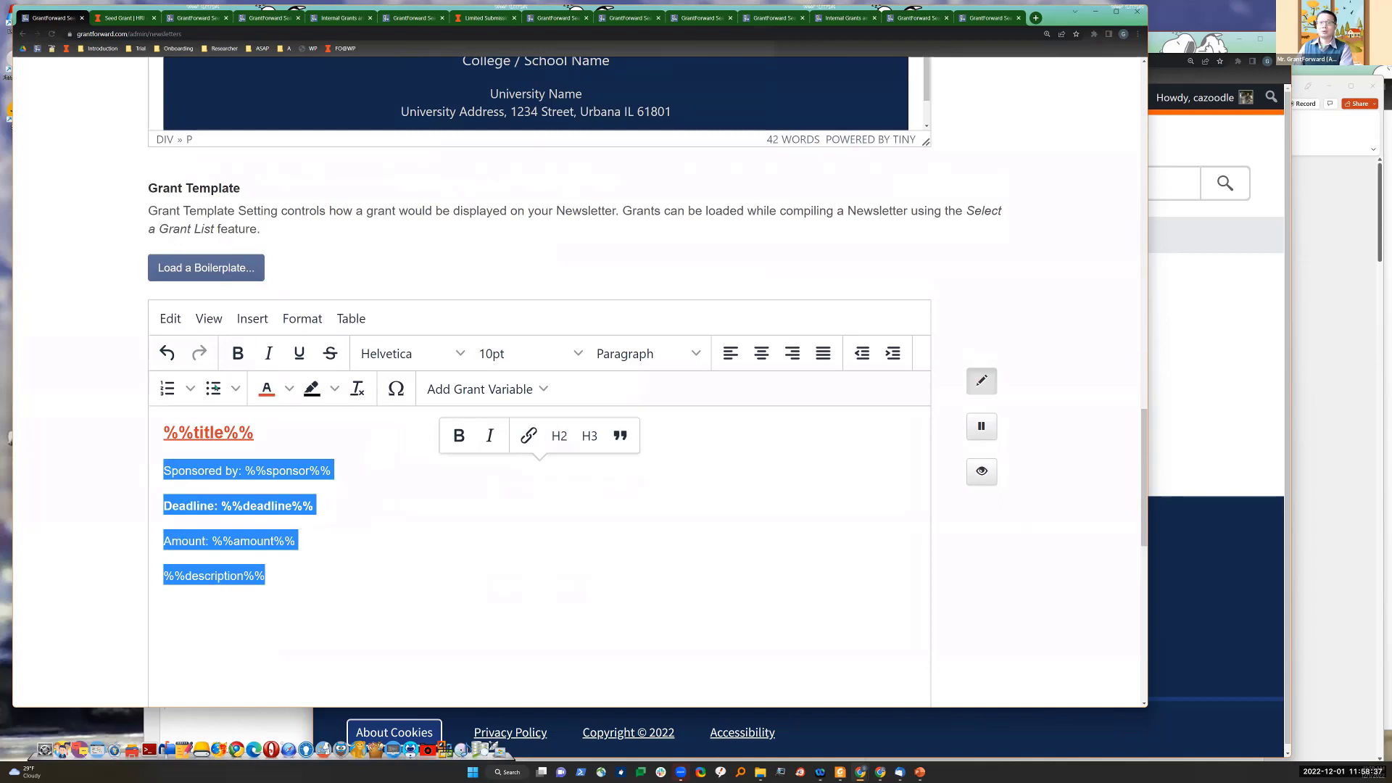
{"action": "left_click", "coordinate": [213, 389]}
{"action": "left_click", "coordinate": [354, 570]}
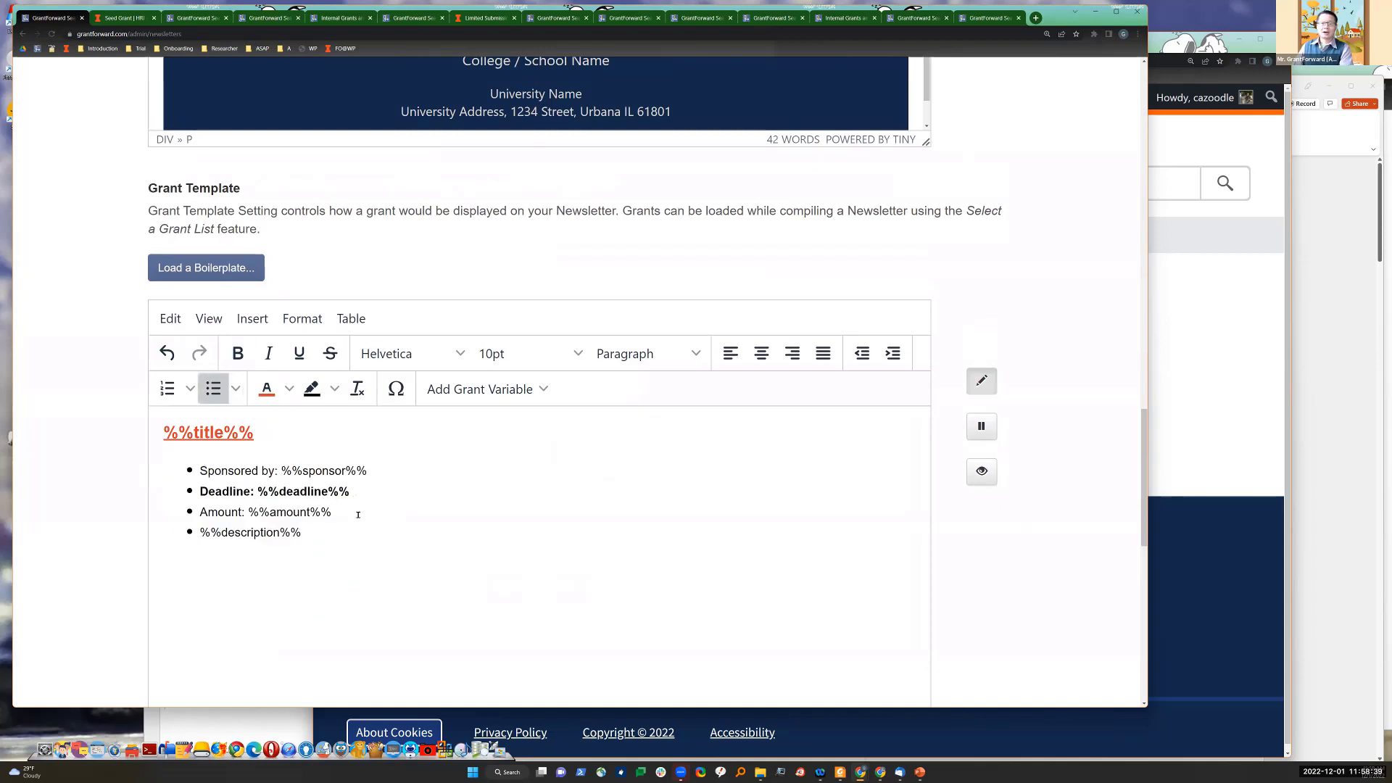
Step: Try yellow as the text color of the Deadline line in the grant template
{"action": "triple_click", "coordinate": [357, 490]}
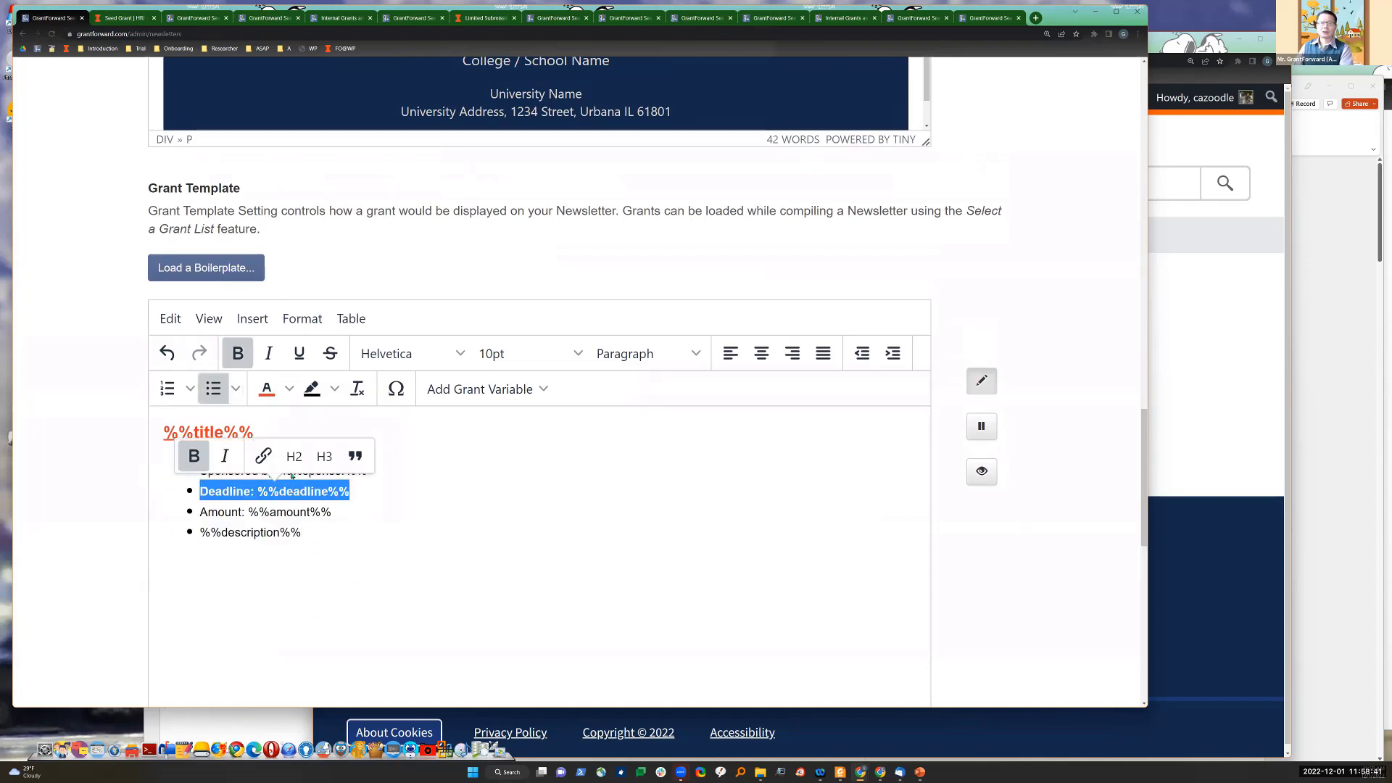
{"action": "left_click", "coordinate": [289, 392]}
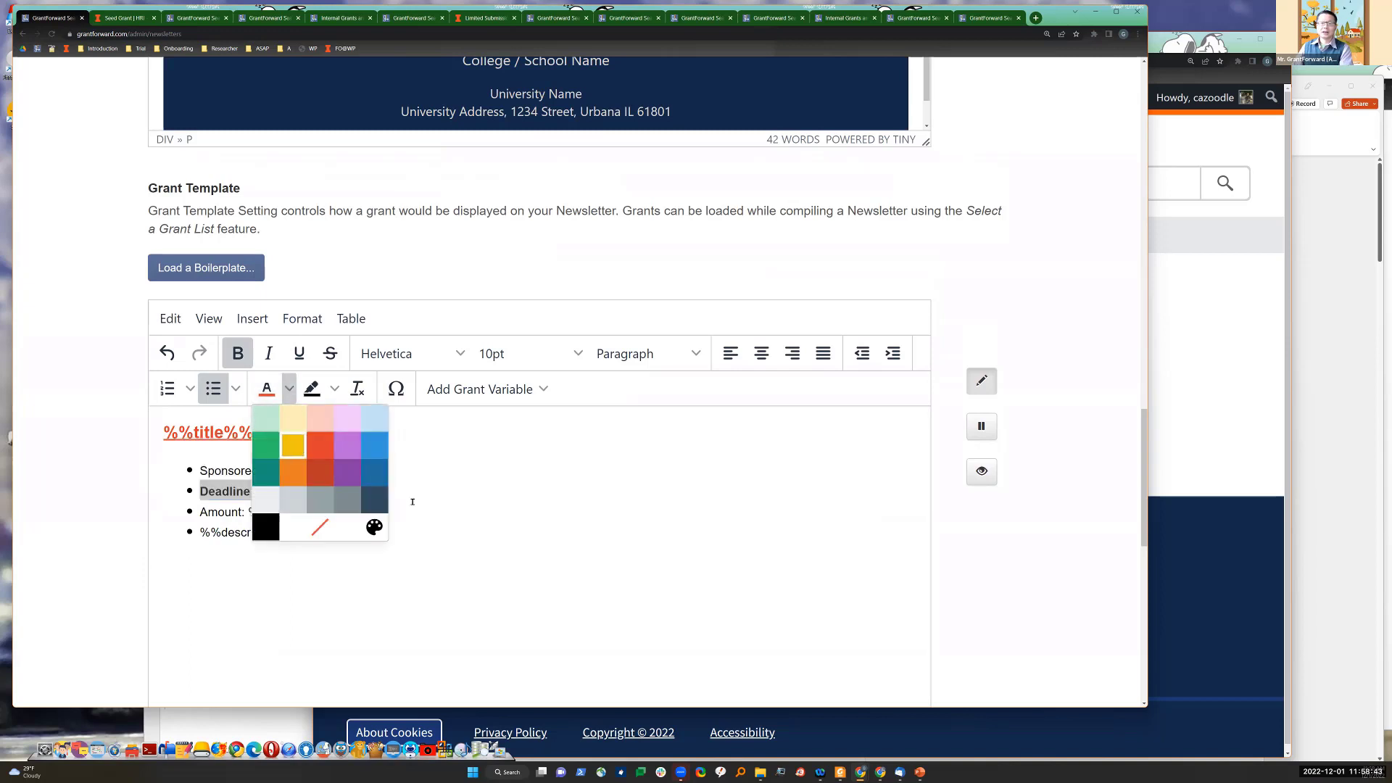
{"action": "left_click", "coordinate": [295, 448]}
Step: Set the Deadline line's text color to black and highlight the line in yellow
{"action": "triple_click", "coordinate": [351, 491]}
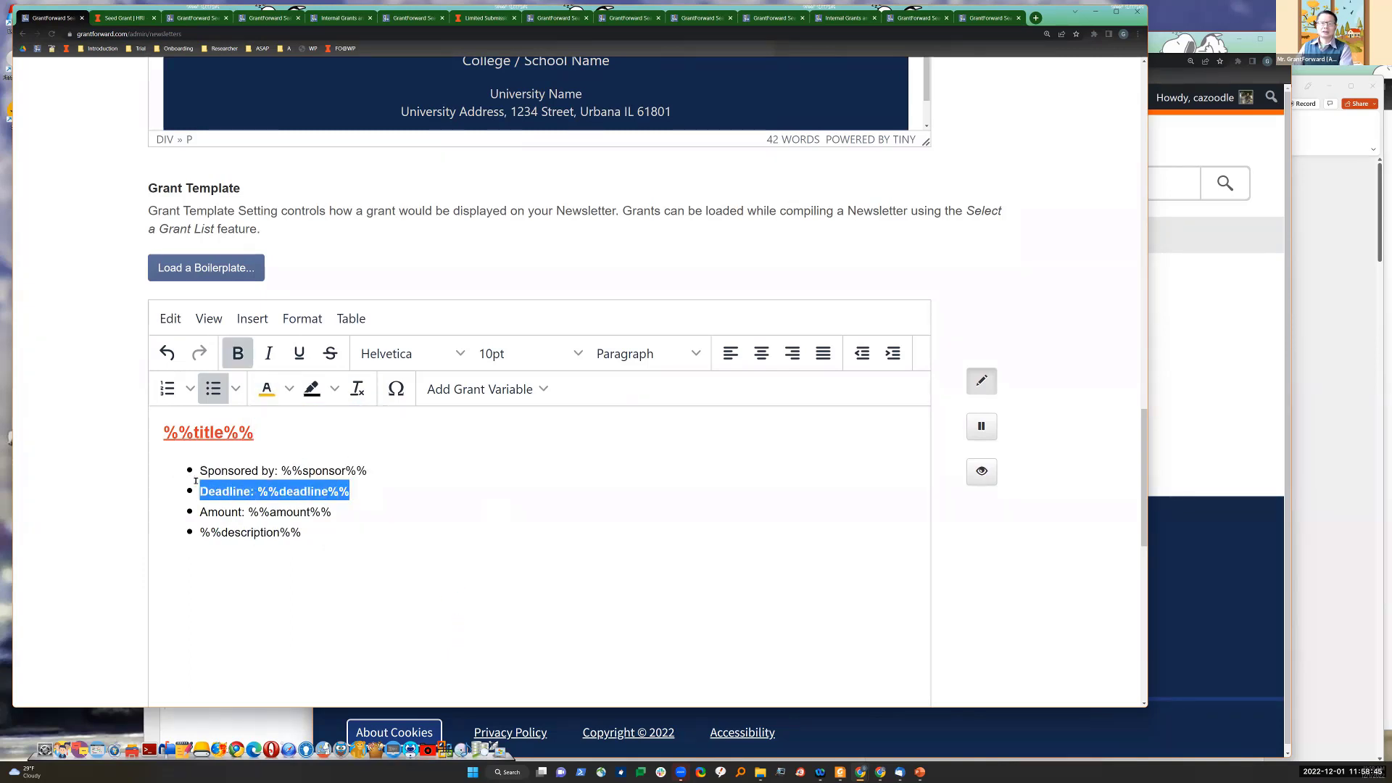
{"action": "left_click", "coordinate": [289, 389]}
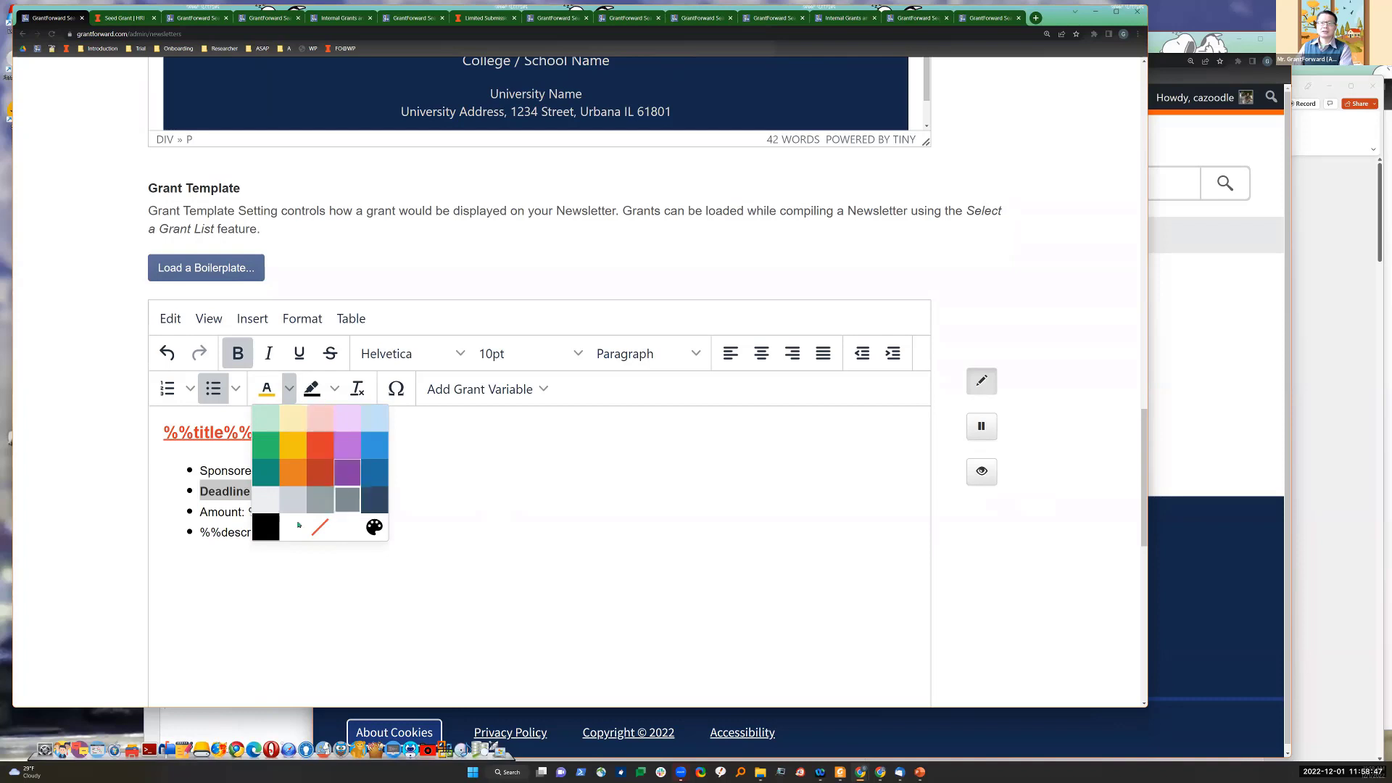
{"action": "left_click", "coordinate": [265, 527]}
{"action": "left_click", "coordinate": [334, 389]}
{"action": "left_click", "coordinate": [340, 444]}
{"action": "left_click", "coordinate": [330, 556]}
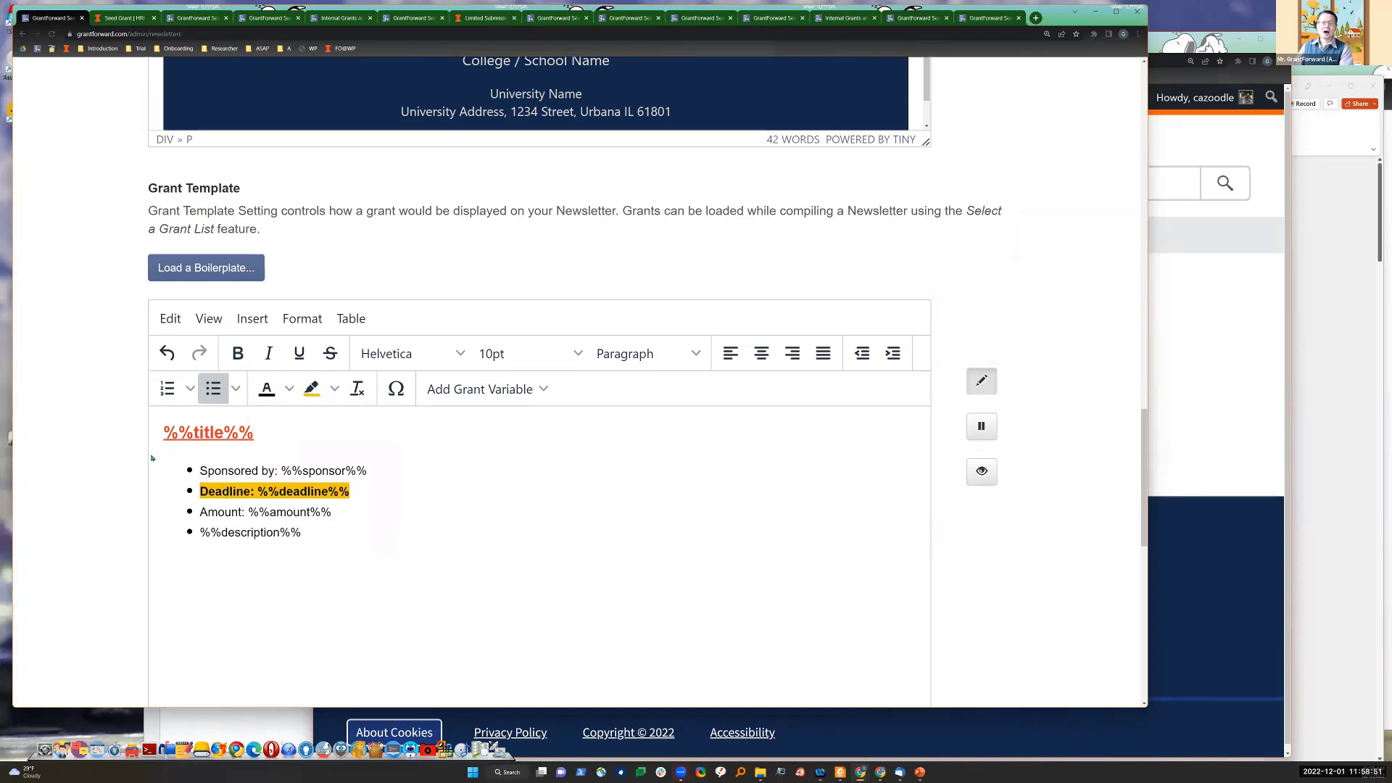
Step: Save the newsletter series and dismiss the confirmation
{"action": "scroll", "coordinate": [512, 512], "scroll_direction": "down", "scroll_amount": 6}
{"action": "scroll", "coordinate": [499, 523], "scroll_direction": "down", "scroll_amount": 4}
{"action": "left_click", "coordinate": [535, 528]}
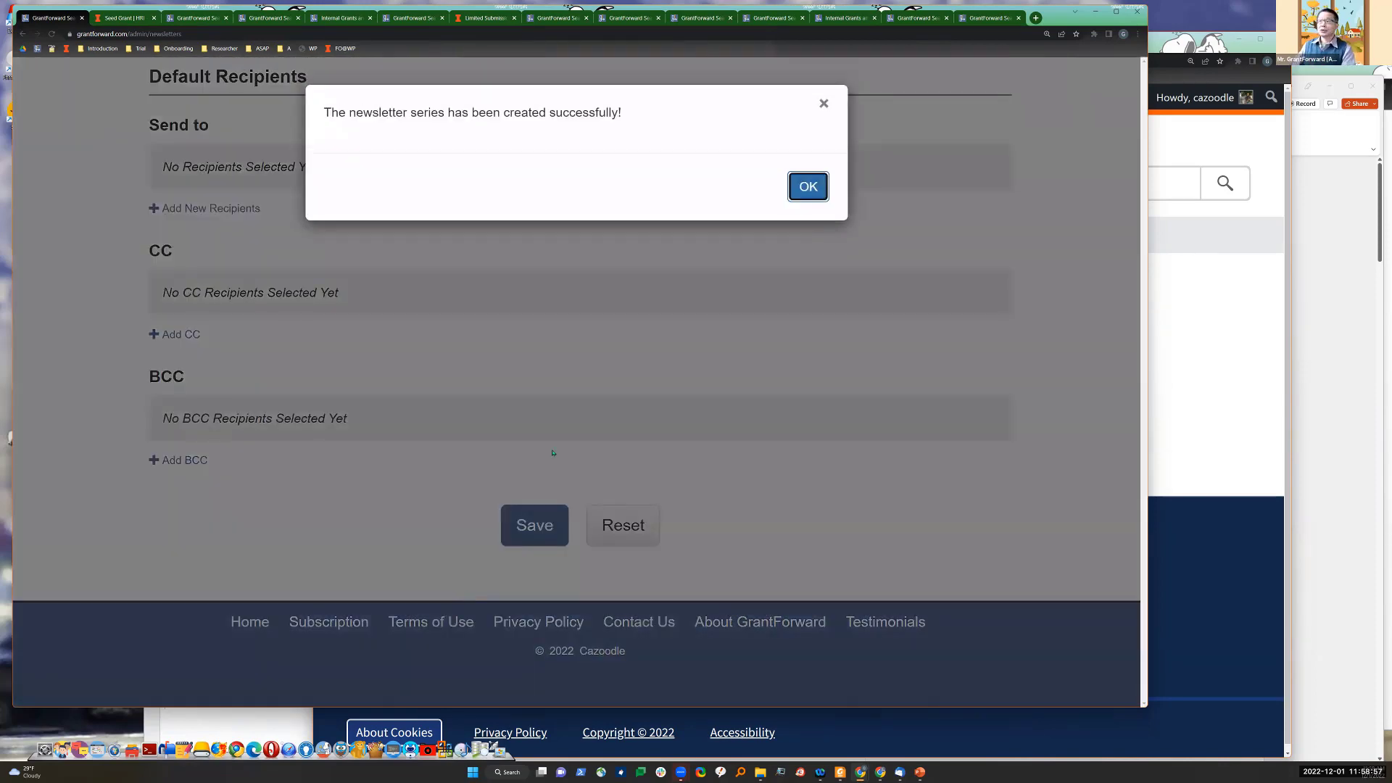
{"action": "left_click", "coordinate": [807, 187]}
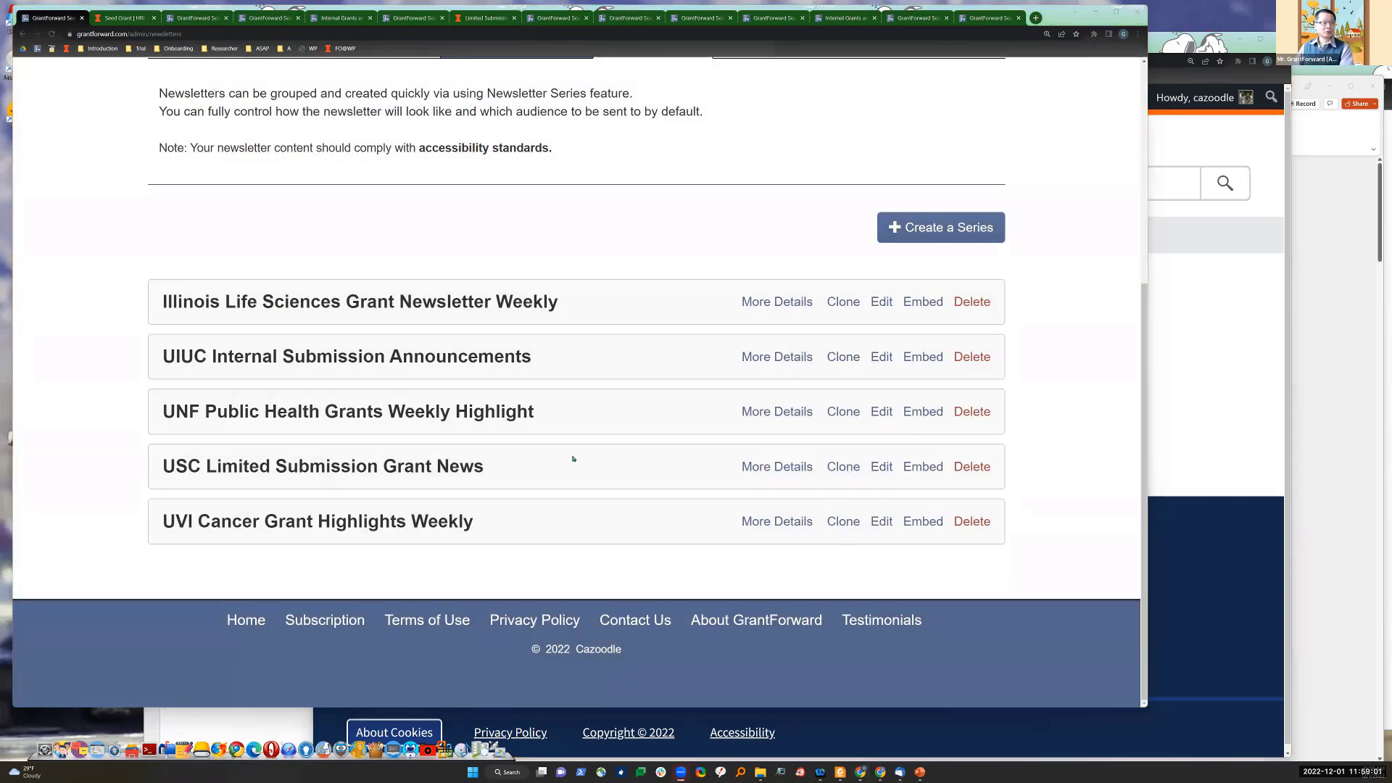
Step: Start a new newsletter and load the "UIUC Internal Submission Announcements" series into it
{"action": "scroll", "coordinate": [811, 272], "scroll_direction": "up", "scroll_amount": 5}
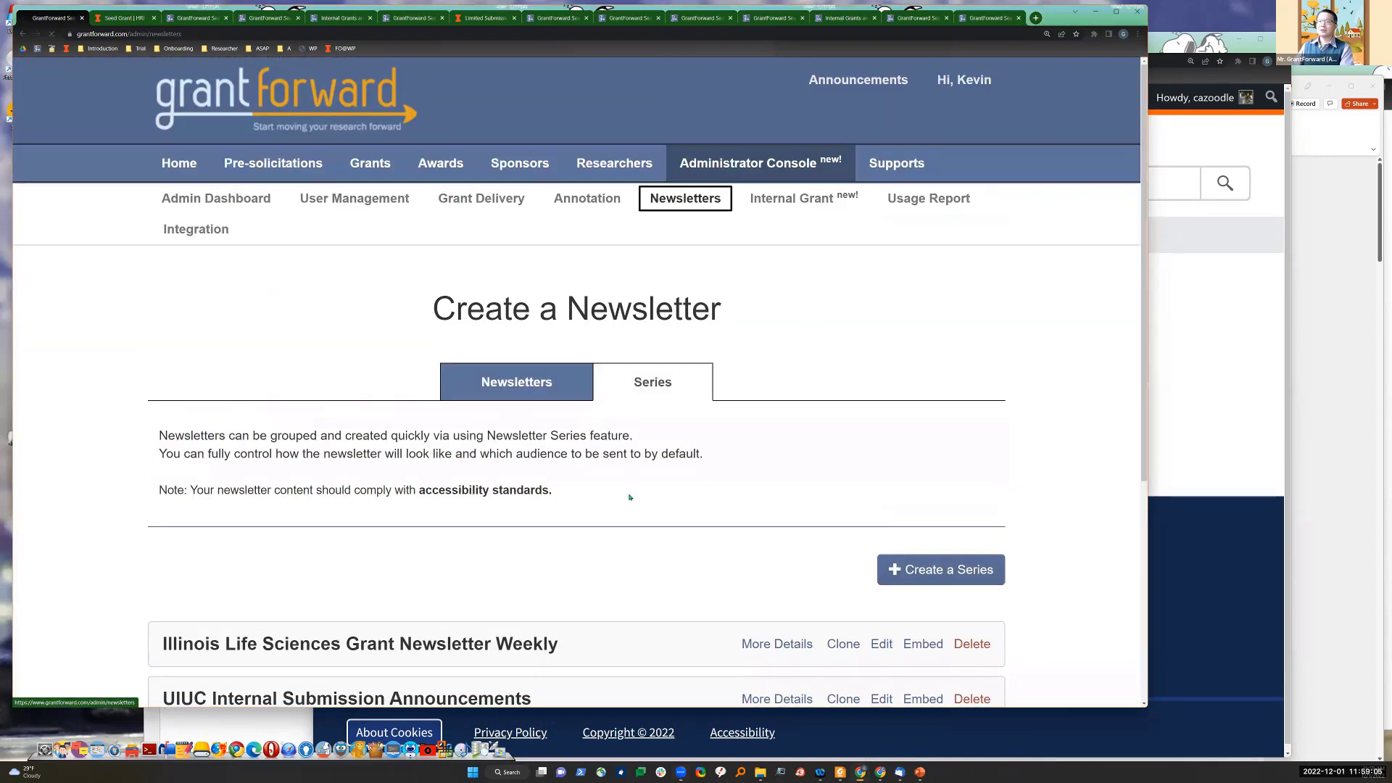
{"action": "left_click", "coordinate": [507, 384]}
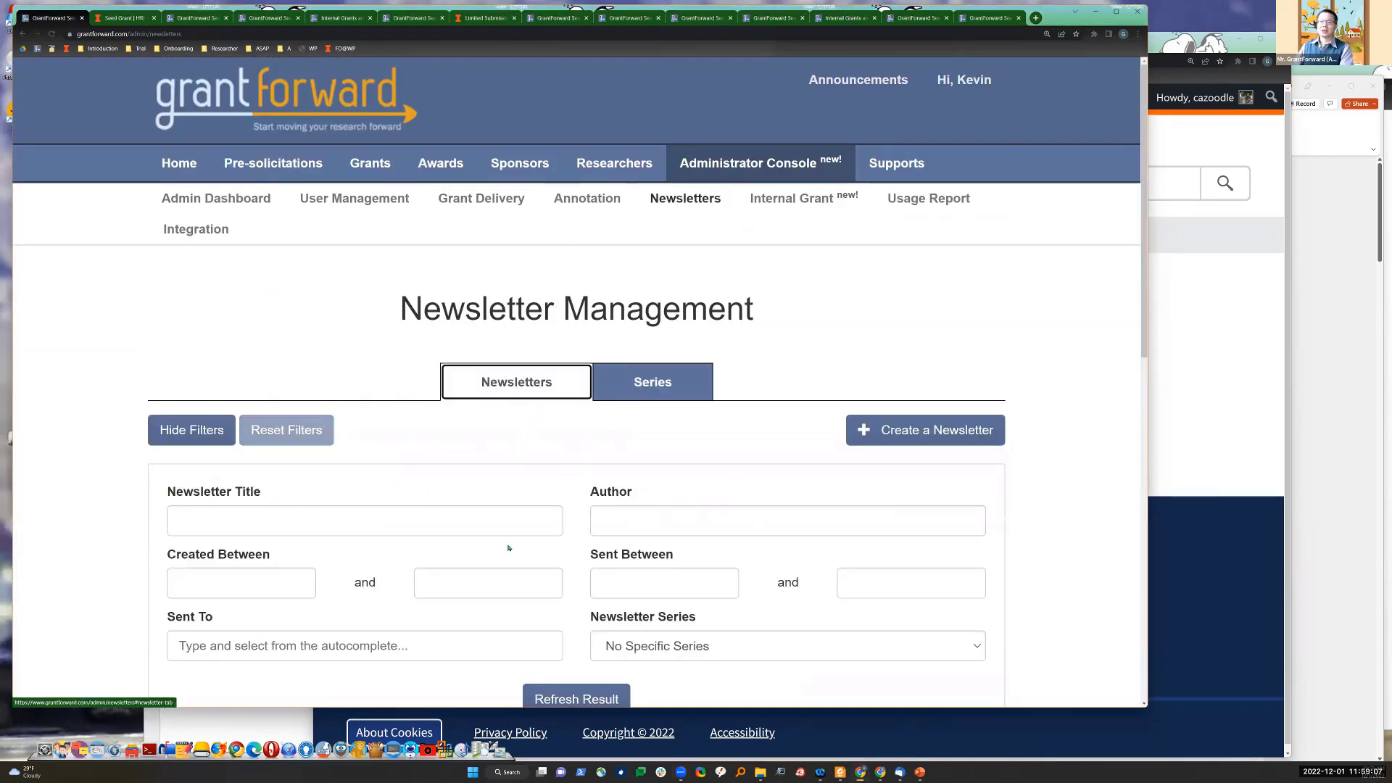
{"action": "left_click", "coordinate": [911, 435]}
{"action": "scroll", "coordinate": [505, 574], "scroll_direction": "down", "scroll_amount": 3}
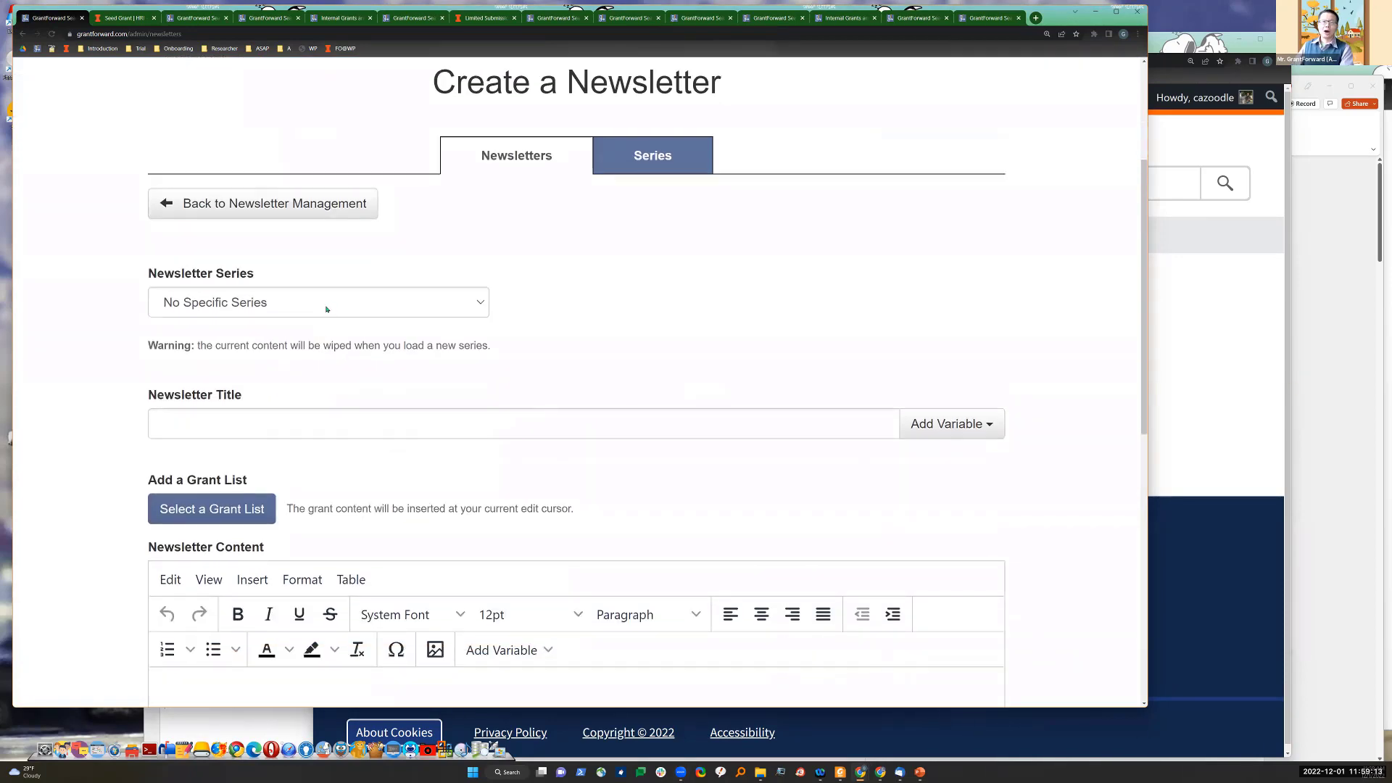
{"action": "left_click", "coordinate": [326, 309]}
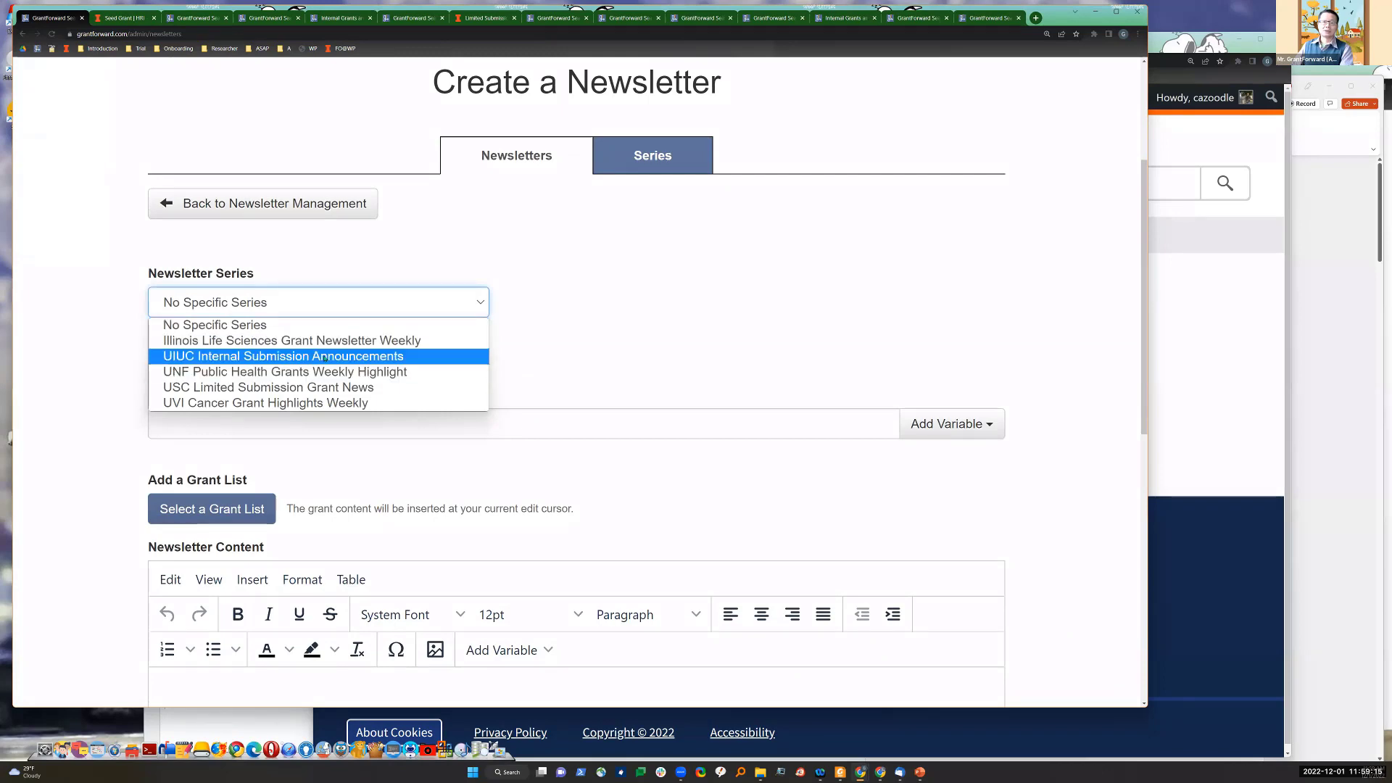
{"action": "left_click", "coordinate": [326, 358]}
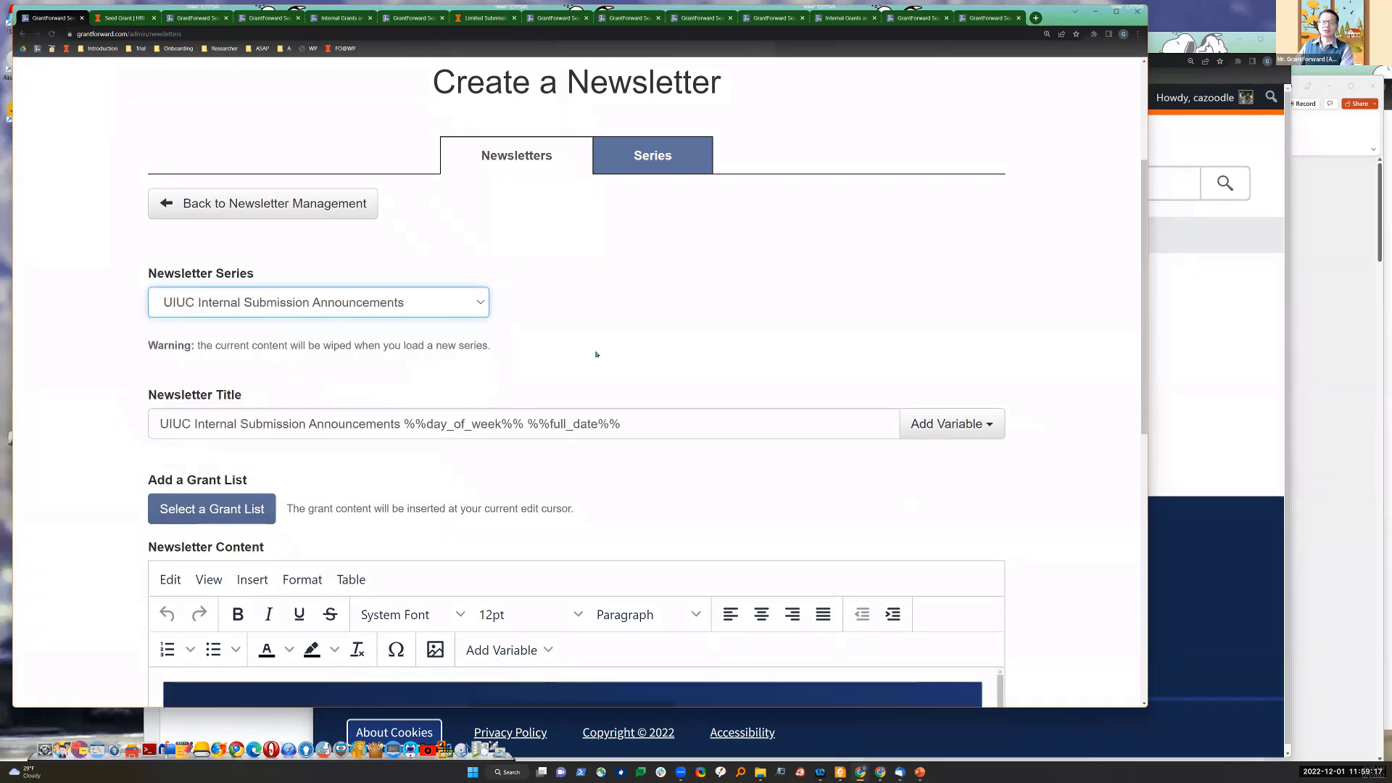
Step: Review the title, header and section headings that the series template supplies to the new newsletter
{"action": "scroll", "coordinate": [384, 346], "scroll_direction": "down", "scroll_amount": 2}
{"action": "left_click_drag", "start_coordinate": [167, 288], "coordinate": [688, 302]}
{"action": "left_click", "coordinate": [600, 351]}
{"action": "scroll", "coordinate": [590, 368], "scroll_direction": "down", "scroll_amount": 2}
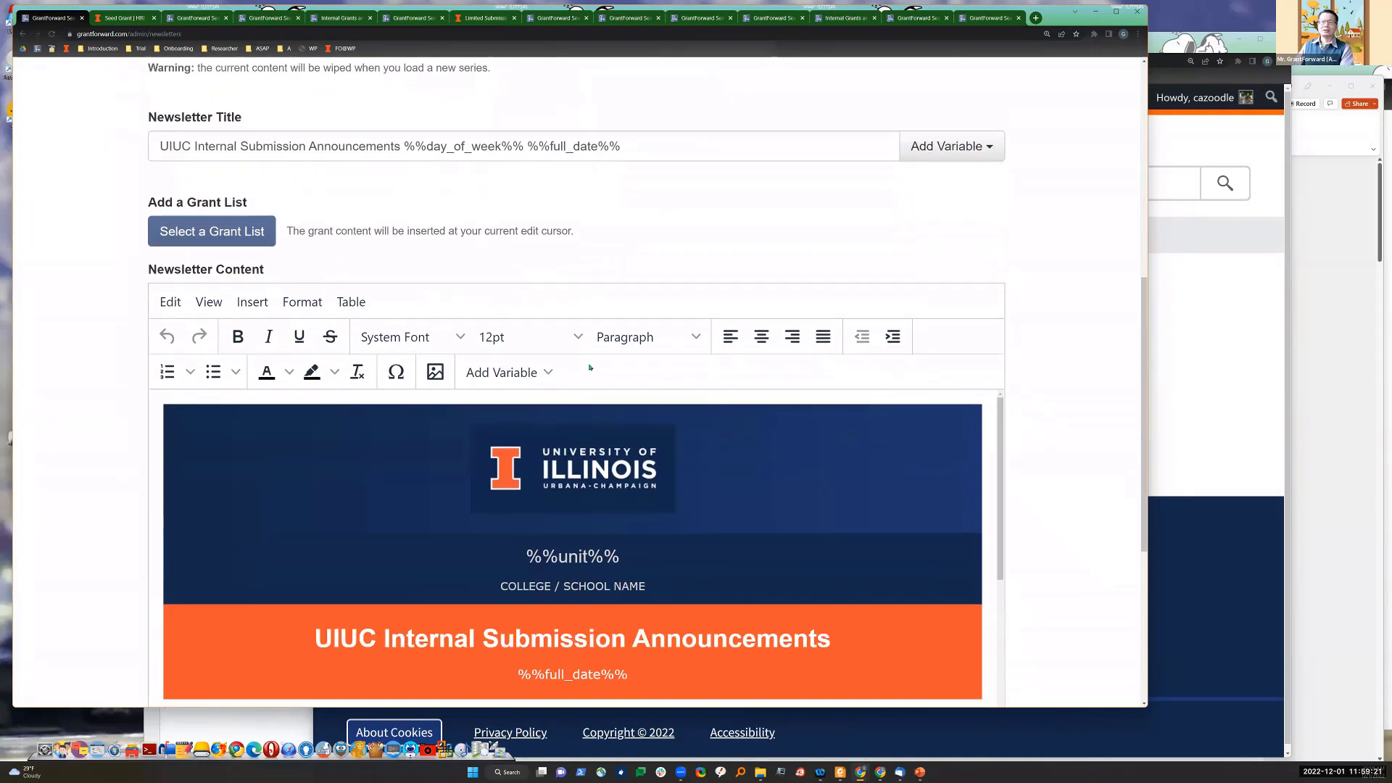
{"action": "scroll", "coordinate": [590, 368], "scroll_direction": "down", "scroll_amount": 2}
{"action": "scroll", "coordinate": [477, 324], "scroll_direction": "down", "scroll_amount": 1}
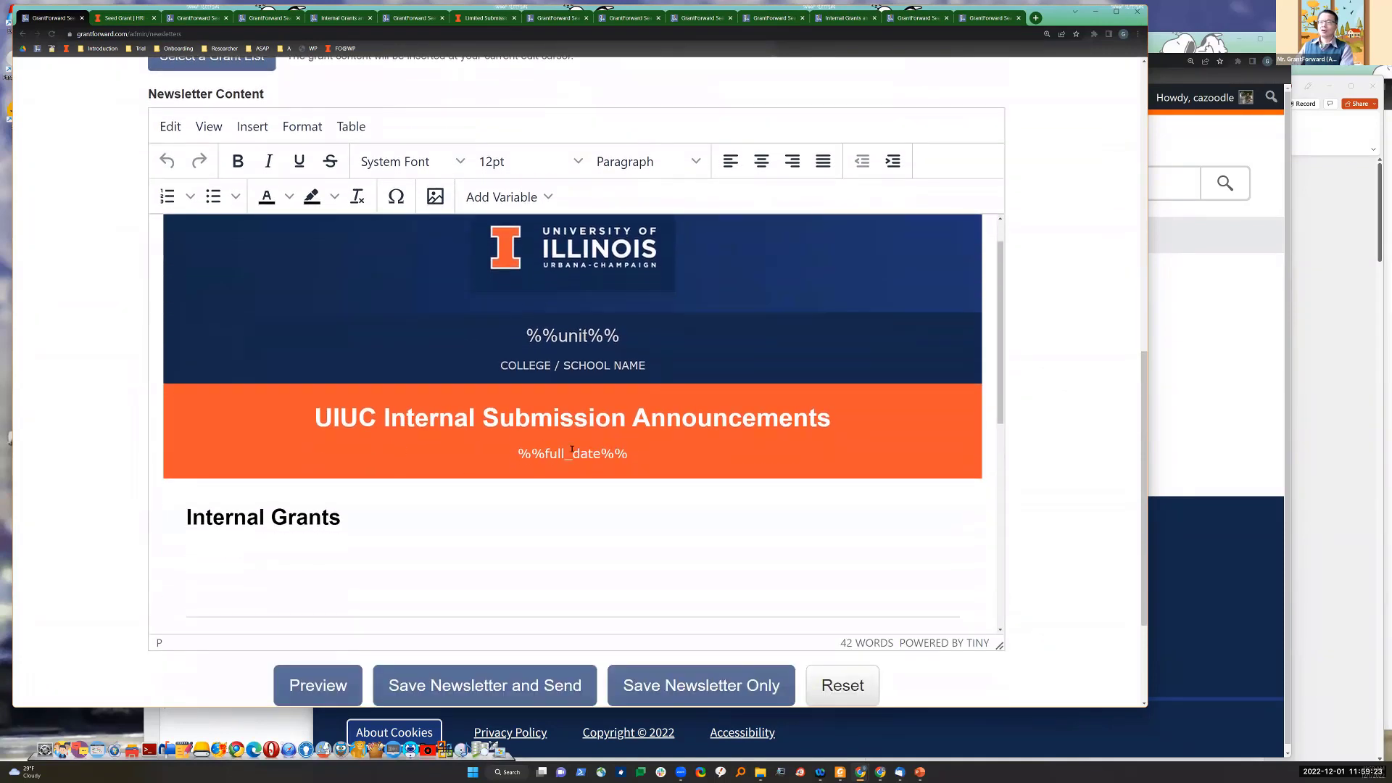
{"action": "scroll", "coordinate": [535, 339], "scroll_direction": "down", "scroll_amount": 2}
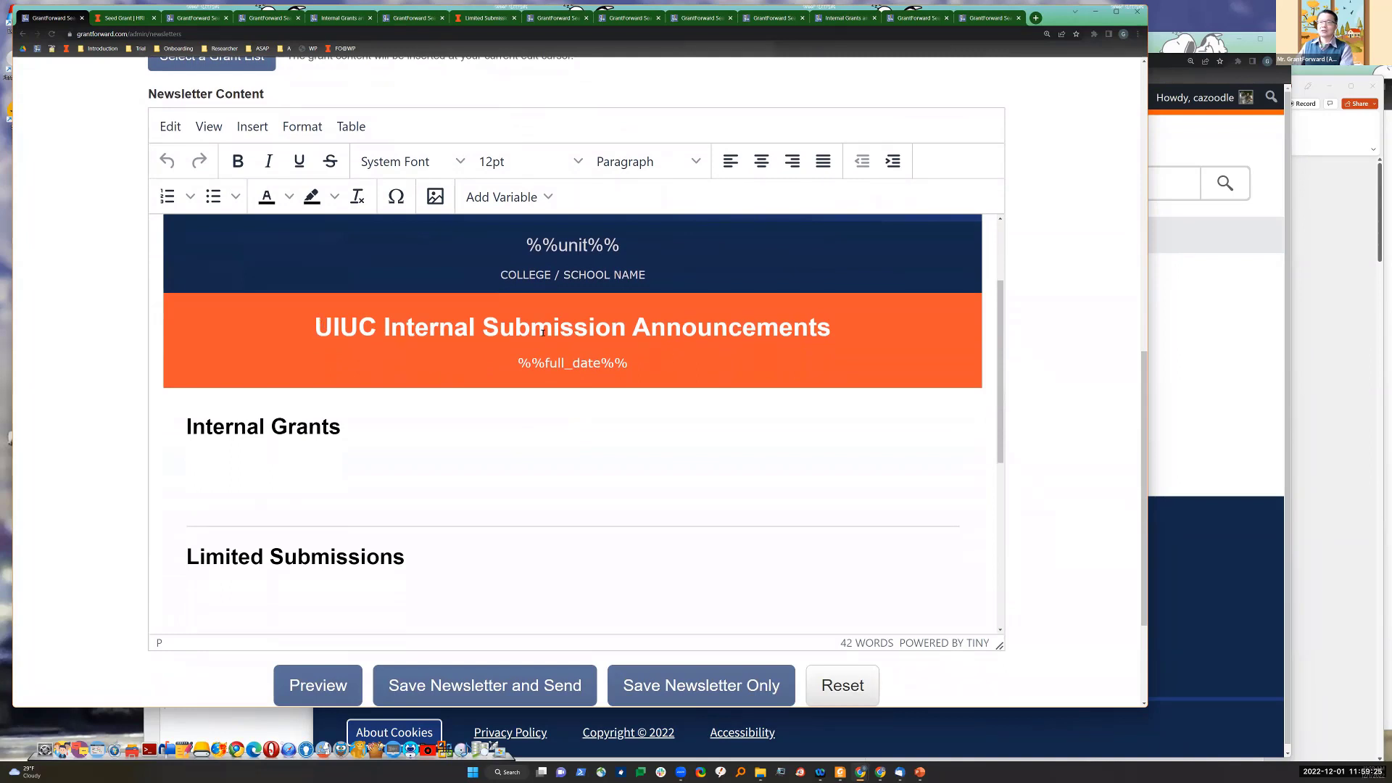
Step: Insert the "UIUC Internal Grants" grant list beneath the "Internal Grants" heading of the newsletter
{"action": "left_click", "coordinate": [385, 454]}
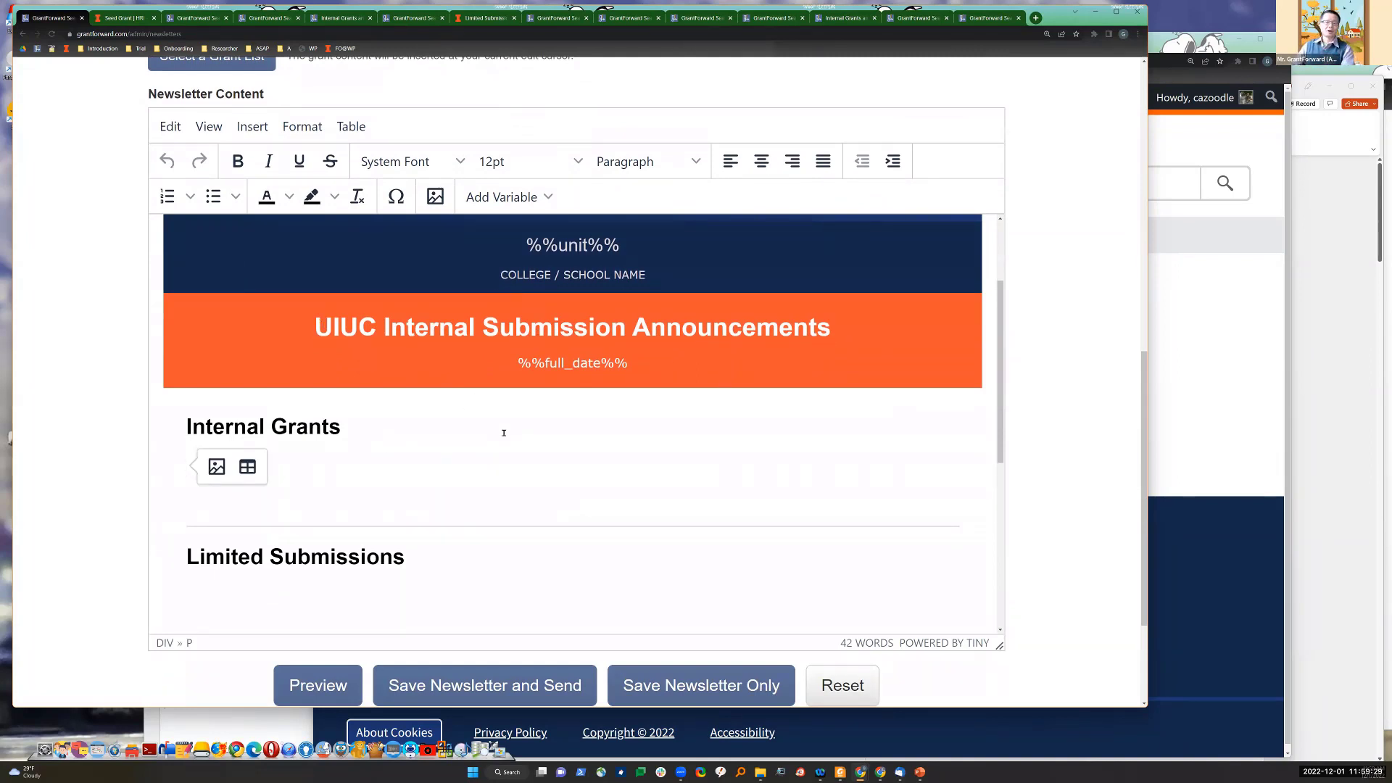
{"action": "scroll", "coordinate": [97, 469], "scroll_direction": "up", "scroll_amount": 1}
{"action": "left_click", "coordinate": [248, 107]}
{"action": "left_click", "coordinate": [433, 229]}
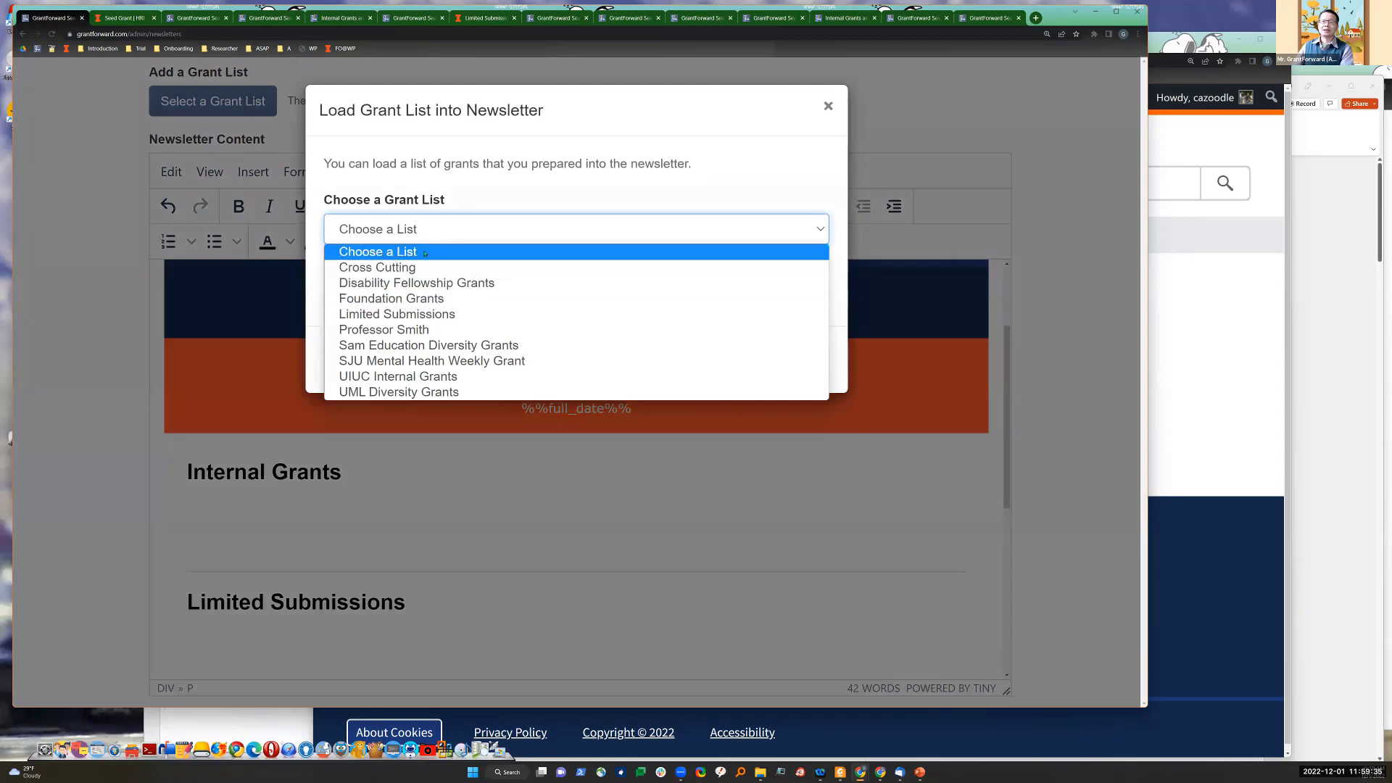
{"action": "left_click", "coordinate": [417, 377]}
{"action": "left_click", "coordinate": [732, 362]}
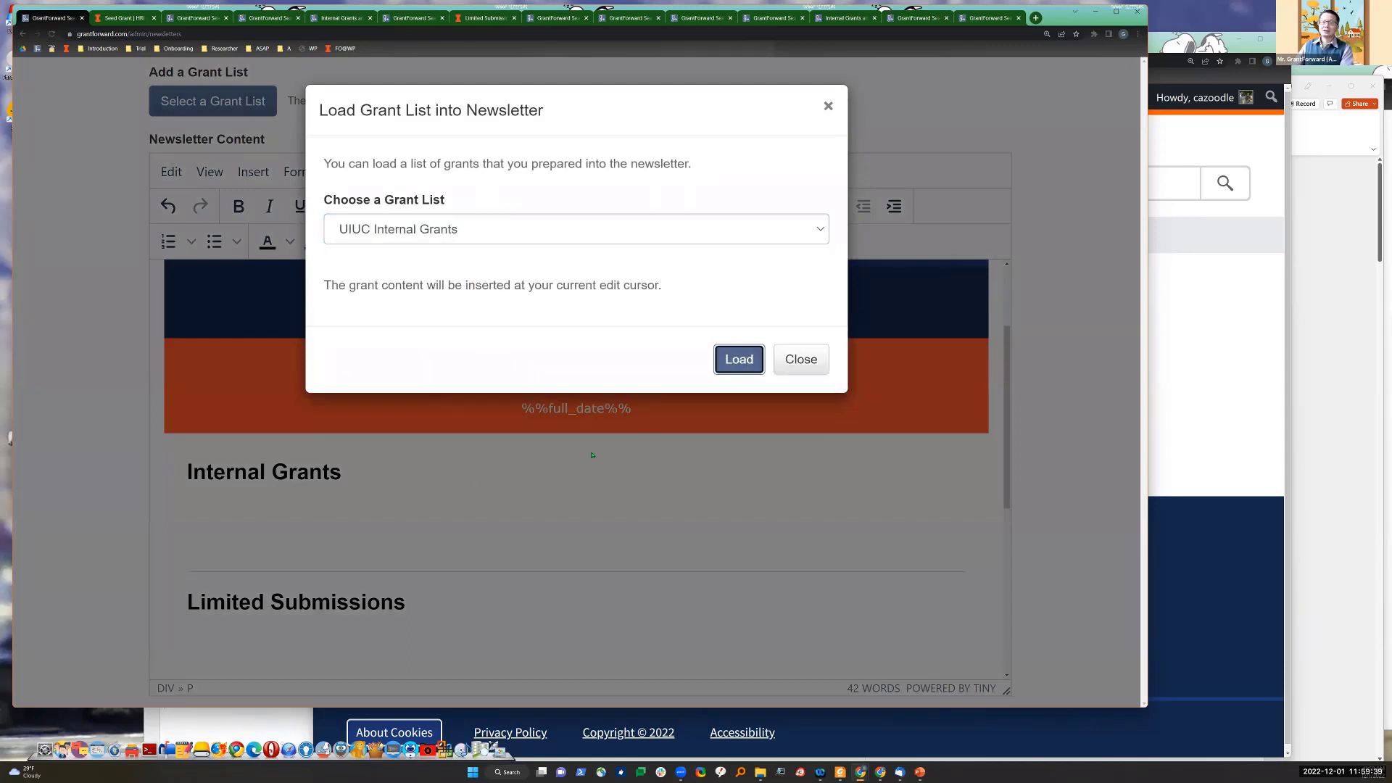
Step: Examine the inserted internal grants, checking each one's title, sponsor, deadline, amount and description formatting
{"action": "scroll", "coordinate": [515, 521], "scroll_direction": "down", "scroll_amount": 1}
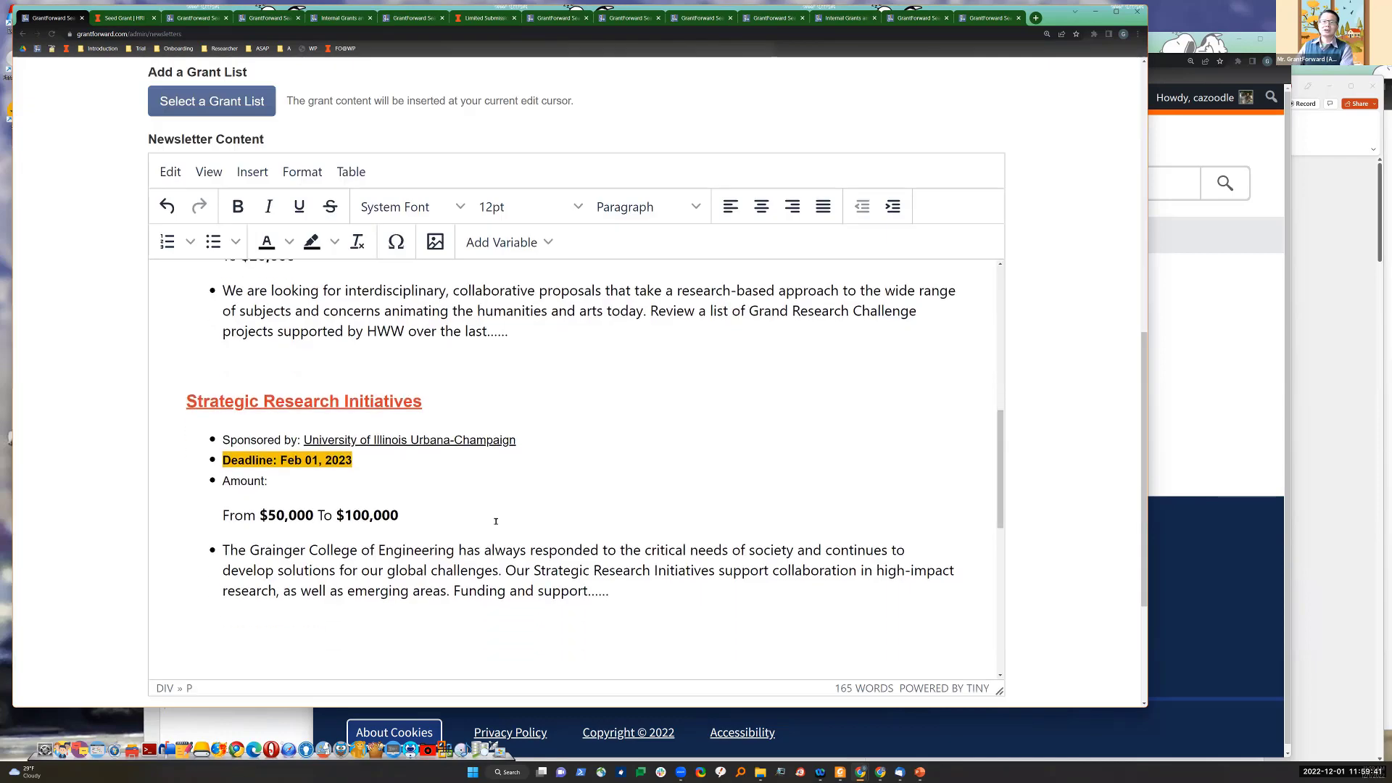
{"action": "scroll", "coordinate": [494, 522], "scroll_direction": "up", "scroll_amount": 3}
{"action": "left_click_drag", "start_coordinate": [177, 581], "coordinate": [553, 581]}
{"action": "scroll", "coordinate": [556, 582], "scroll_direction": "up", "scroll_amount": 1}
{"action": "left_click_drag", "start_coordinate": [209, 415], "coordinate": [528, 522]}
{"action": "scroll", "coordinate": [528, 522], "scroll_direction": "down", "scroll_amount": 1}
{"action": "left_click", "coordinate": [529, 520]}
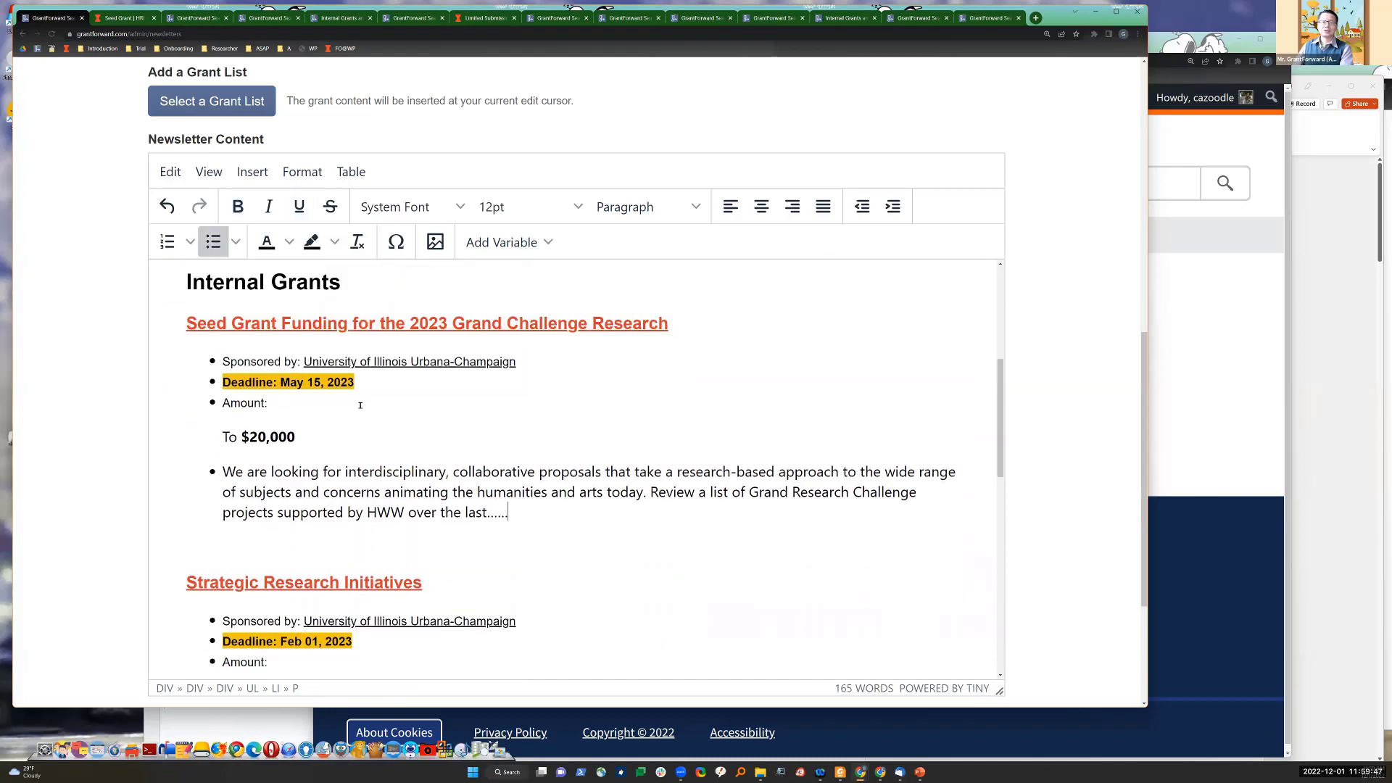
{"action": "scroll", "coordinate": [399, 482], "scroll_direction": "up", "scroll_amount": 1}
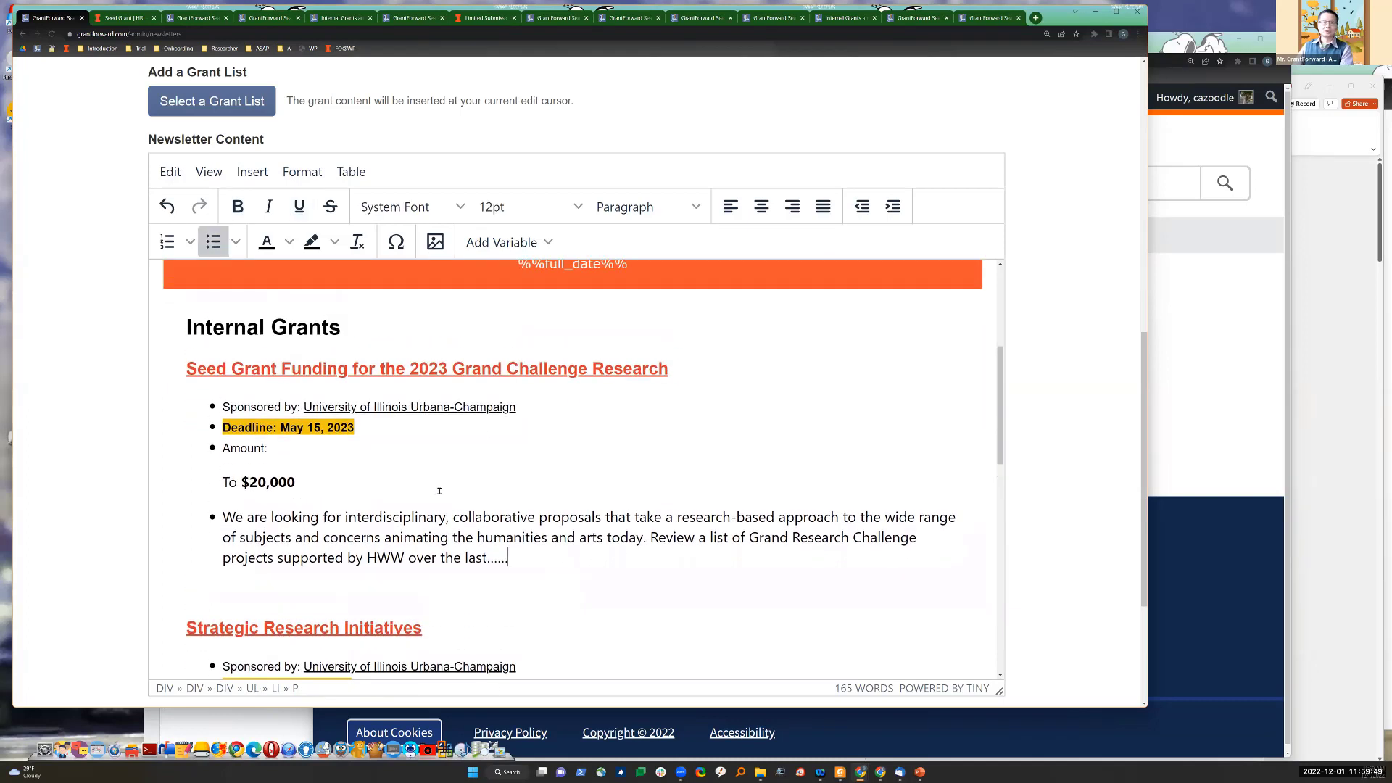
{"action": "left_click_drag", "start_coordinate": [670, 381], "coordinate": [186, 367]}
{"action": "left_click", "coordinate": [177, 484]}
{"action": "left_click_drag", "start_coordinate": [531, 566], "coordinate": [154, 456]}
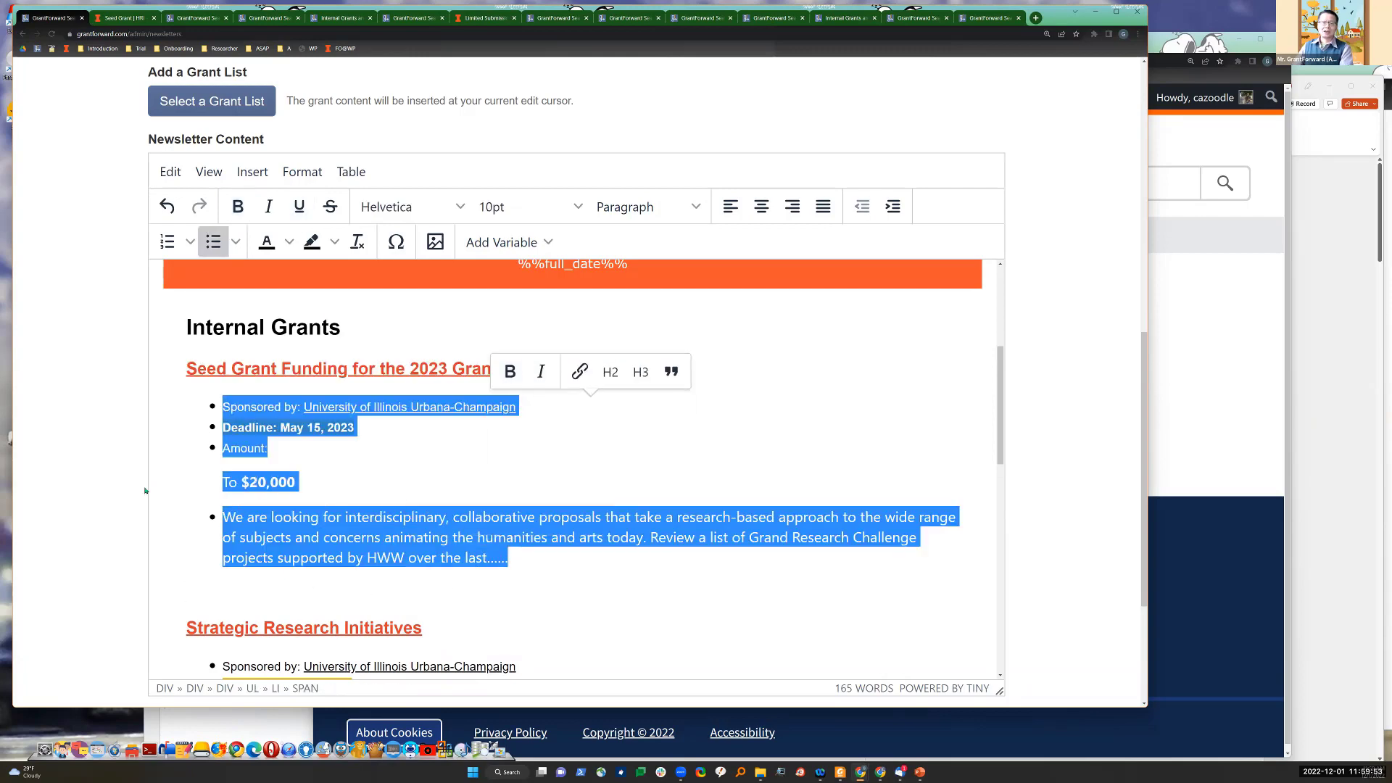
{"action": "left_click", "coordinate": [379, 427]}
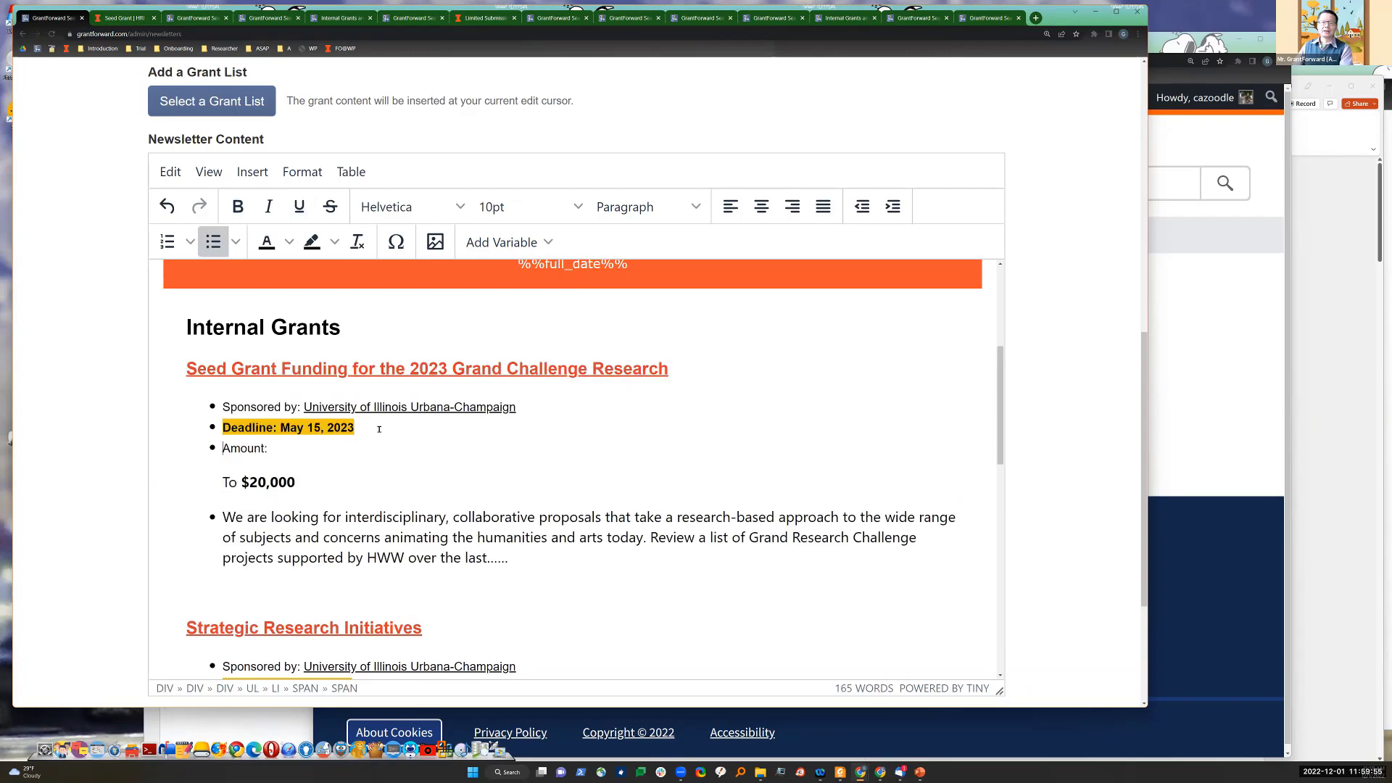
{"action": "triple_click", "coordinate": [374, 427]}
{"action": "scroll", "coordinate": [282, 366], "scroll_direction": "down", "scroll_amount": 5}
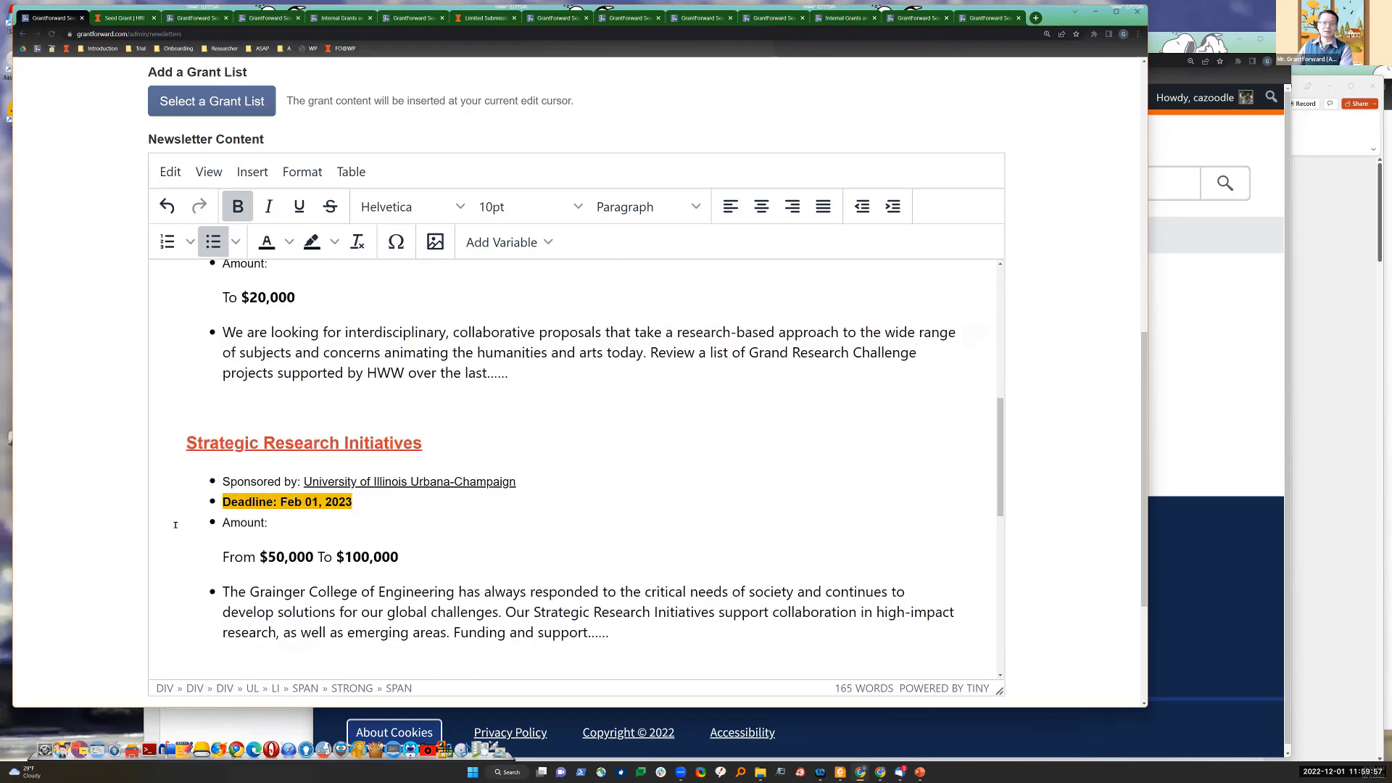
Step: Insert the "Limited Submissions" grant list beneath the "Limited Submissions" heading of the newsletter
{"action": "left_click", "coordinate": [304, 528]}
{"action": "scroll", "coordinate": [333, 578], "scroll_direction": "down", "scroll_amount": 2}
{"action": "left_click", "coordinate": [301, 503]}
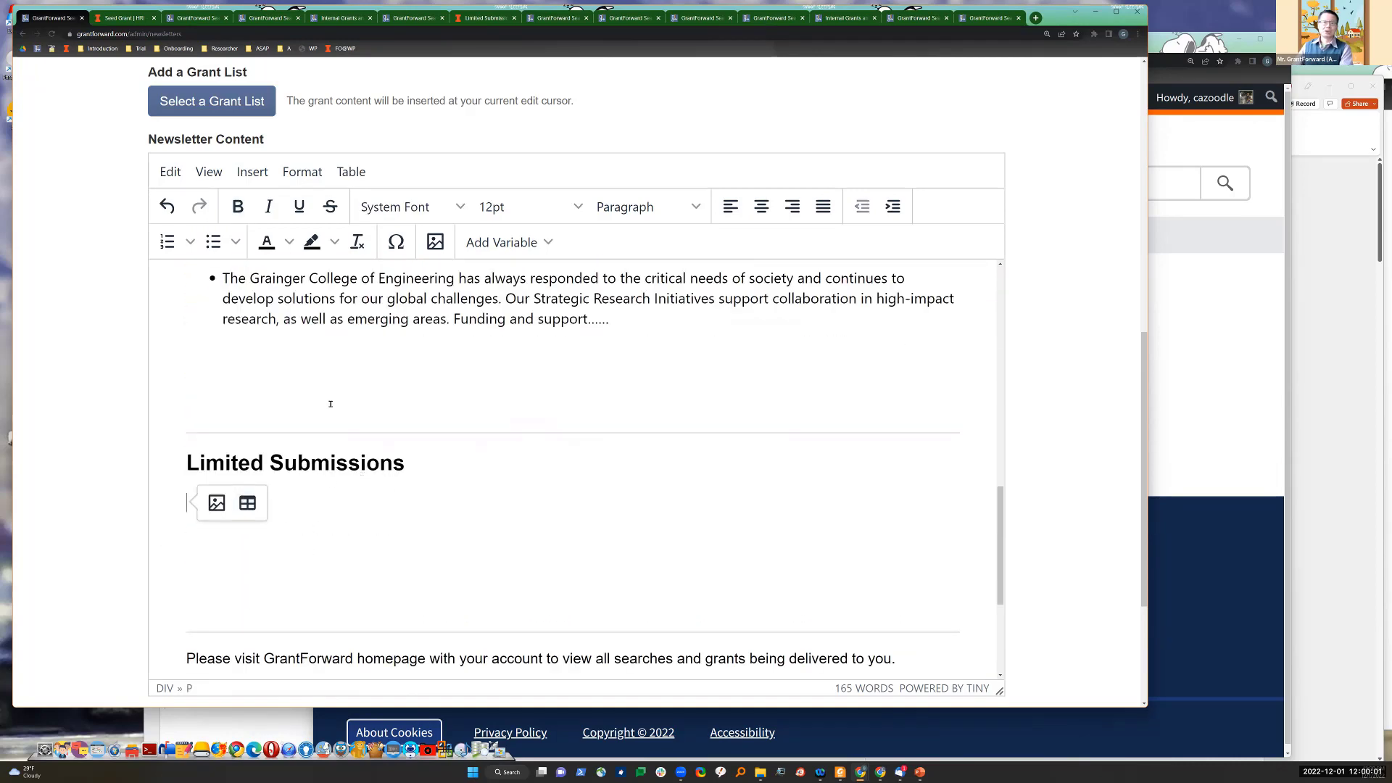
{"action": "left_click", "coordinate": [212, 100]}
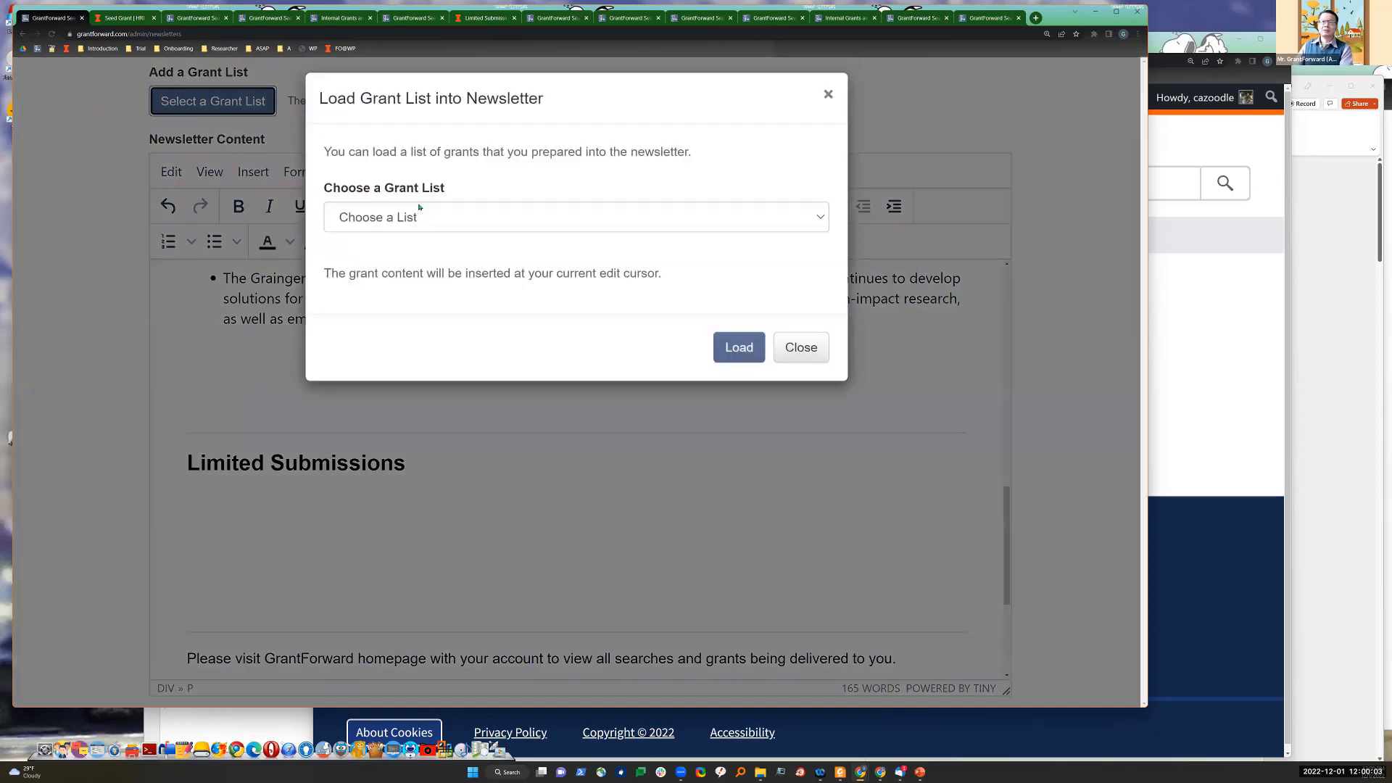
{"action": "left_click", "coordinate": [449, 230]}
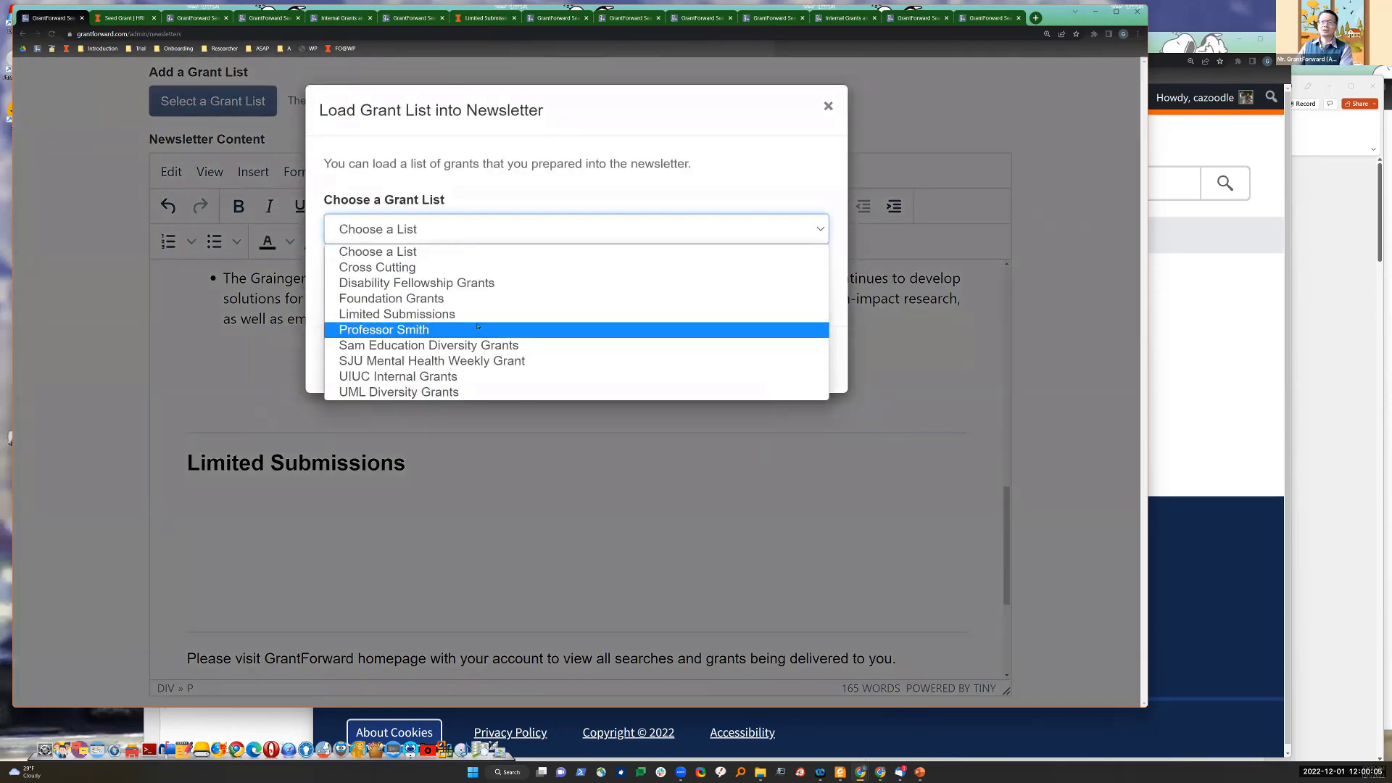
{"action": "left_click", "coordinate": [397, 313]}
{"action": "left_click", "coordinate": [739, 360]}
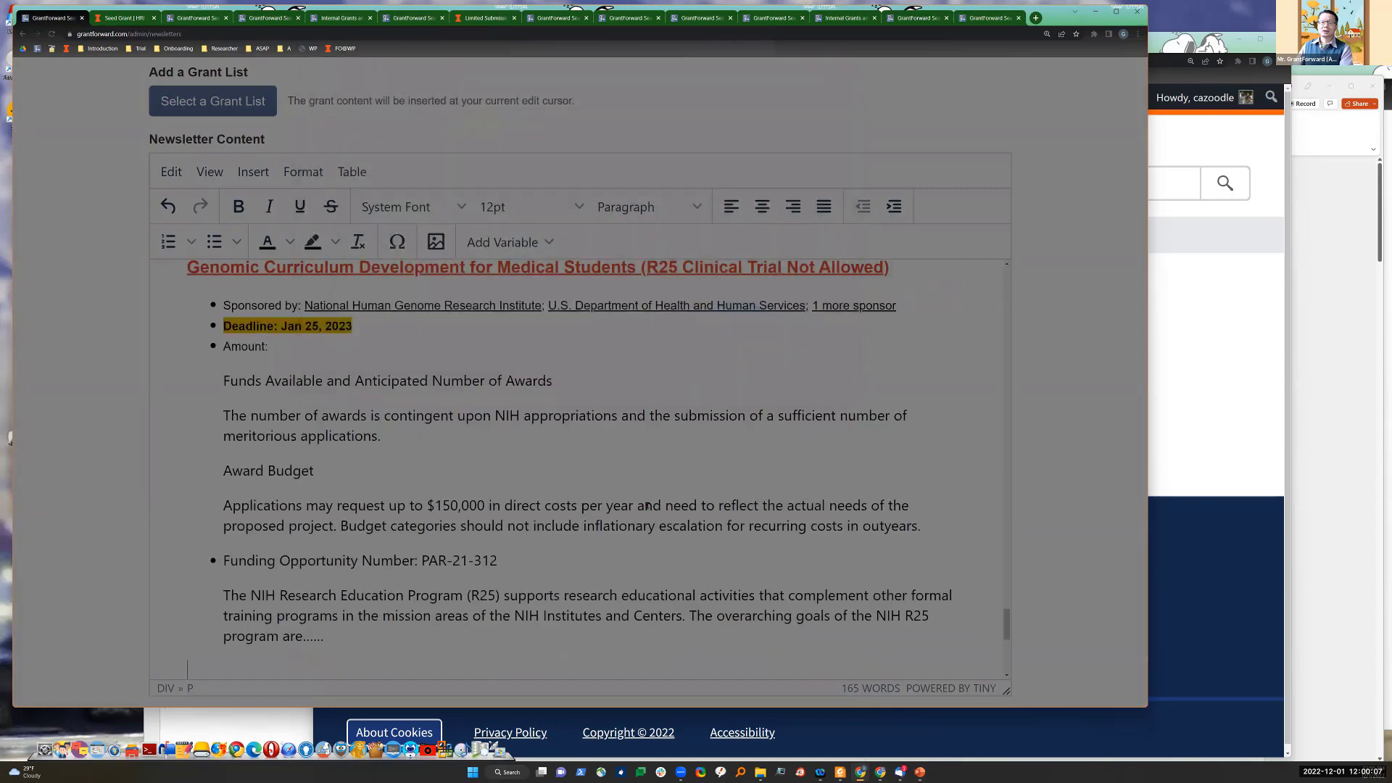
Step: Shorten the Public Welfare Foundation grant's overview so that it ends with "racial equity ..."
{"action": "scroll", "coordinate": [630, 506], "scroll_direction": "up", "scroll_amount": 15}
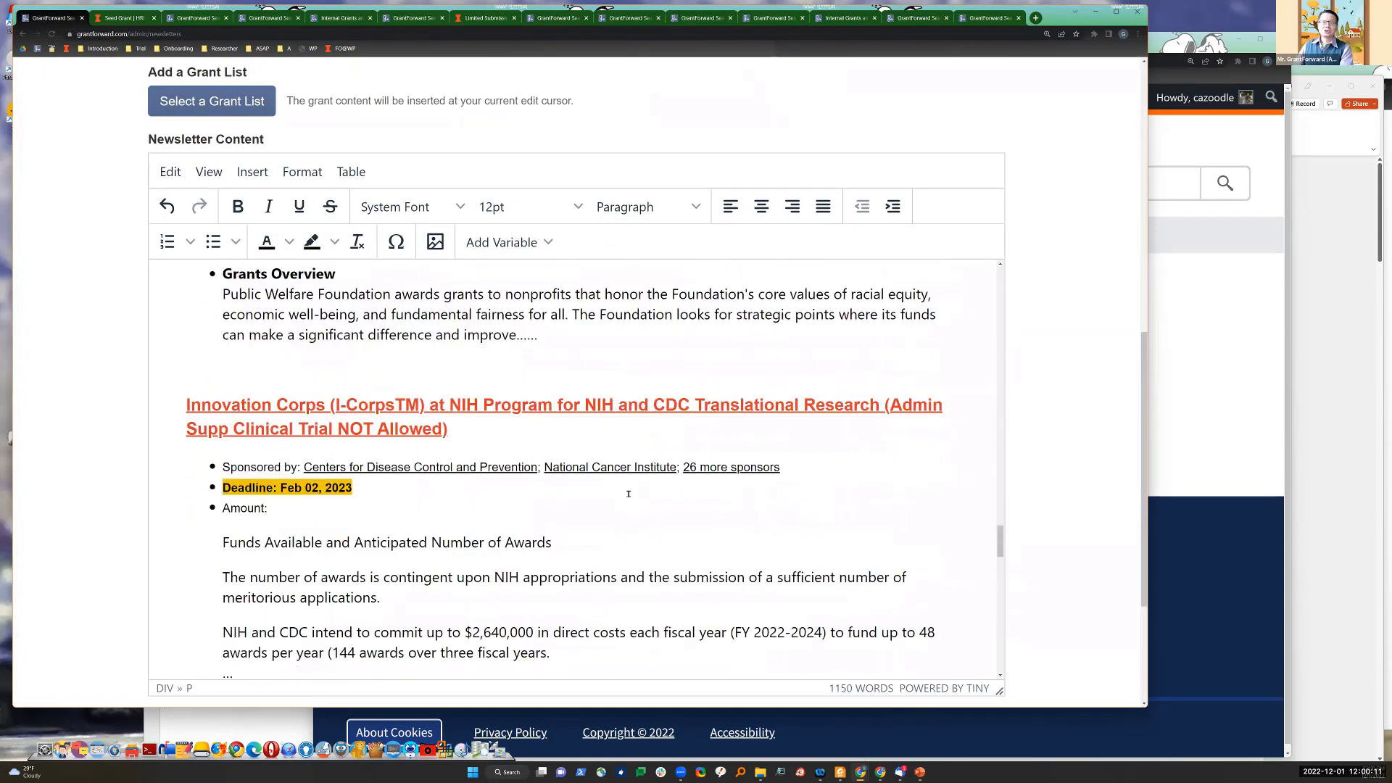
{"action": "scroll", "coordinate": [628, 494], "scroll_direction": "up", "scroll_amount": 2}
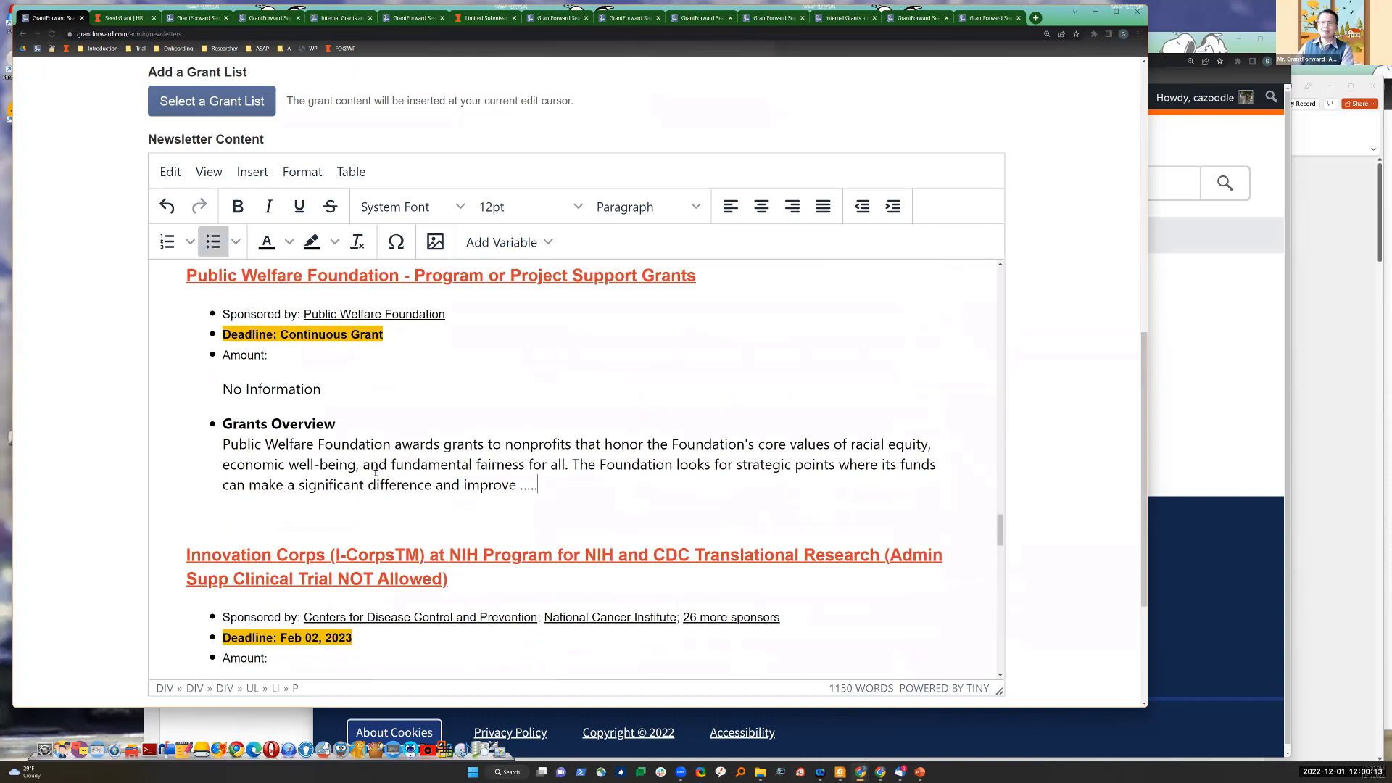
{"action": "left_click_drag", "start_coordinate": [538, 484], "coordinate": [222, 464]}
{"action": "key", "text": "BackSpace"}
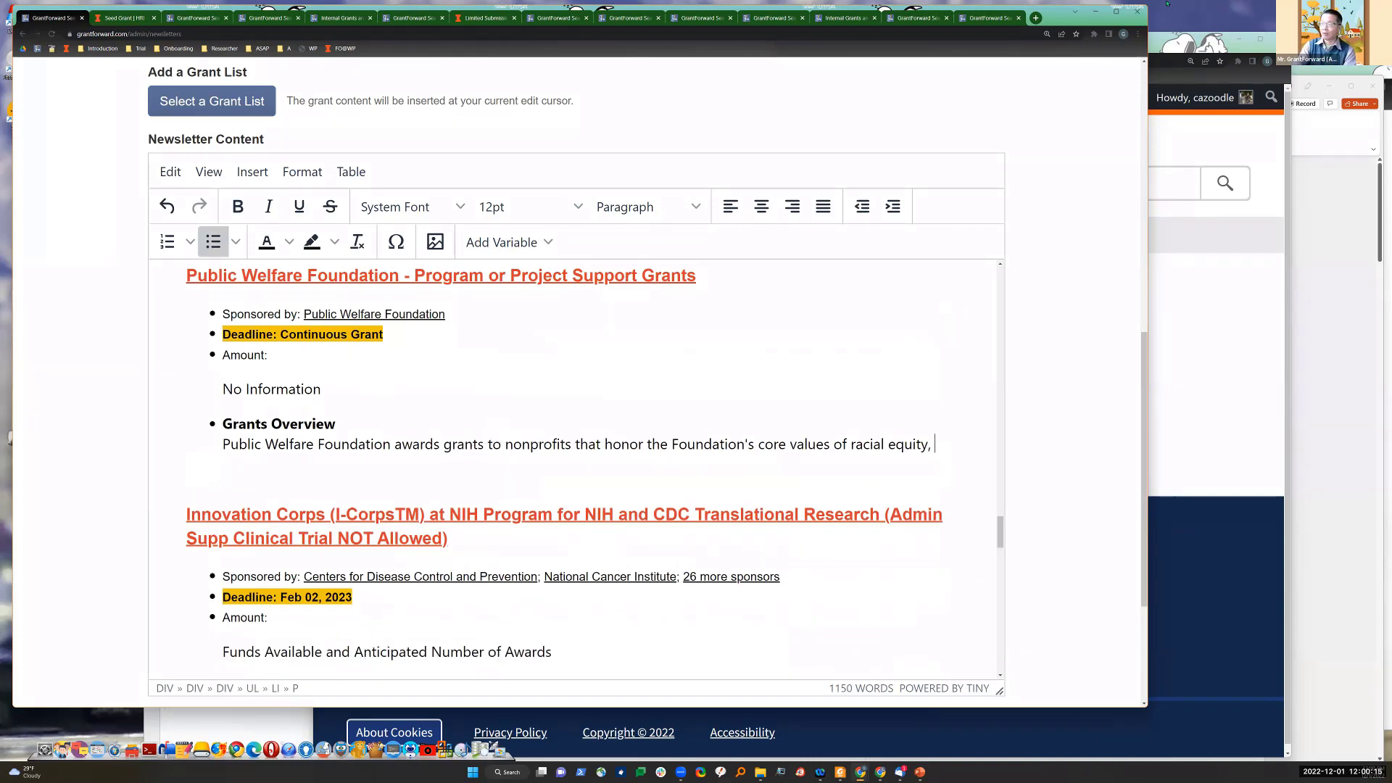
{"action": "type", "text": "..."}
Step: Delete the whole Innovation Corps (I-Corps) at NIH grant entry, from its title to the end of its description
{"action": "scroll", "coordinate": [435, 434], "scroll_direction": "down", "scroll_amount": 3}
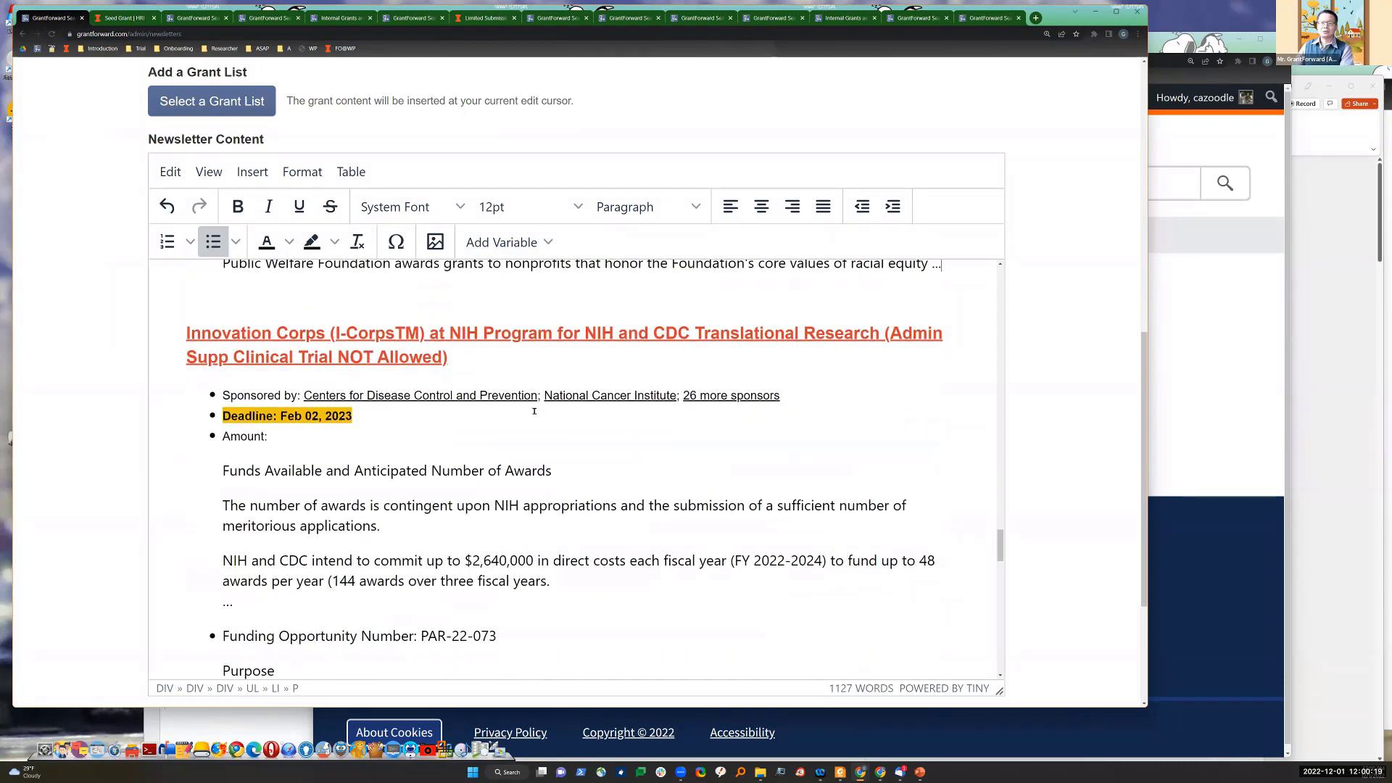
{"action": "triple_click", "coordinate": [247, 357]}
{"action": "left_click_drag", "start_coordinate": [247, 356], "coordinate": [506, 613]}
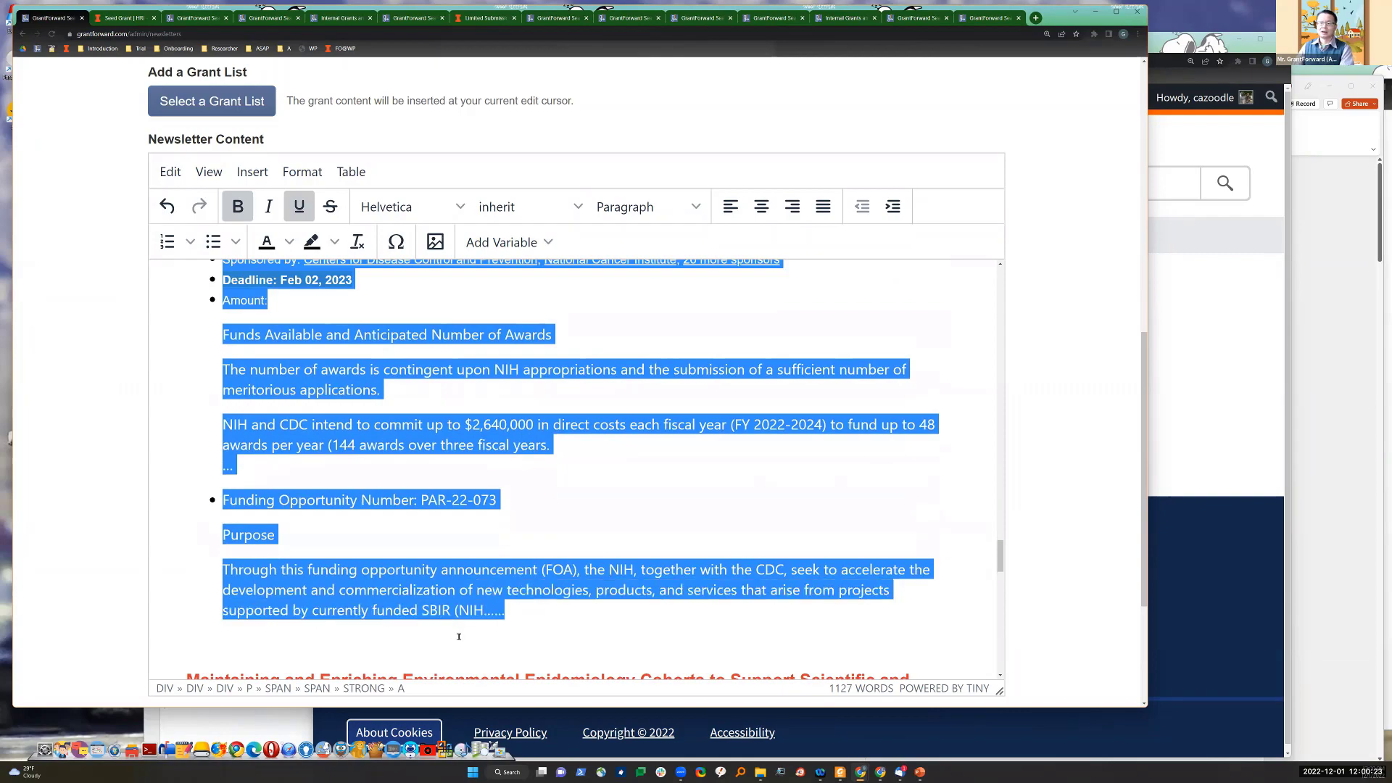
{"action": "key", "text": "super+Tab"}
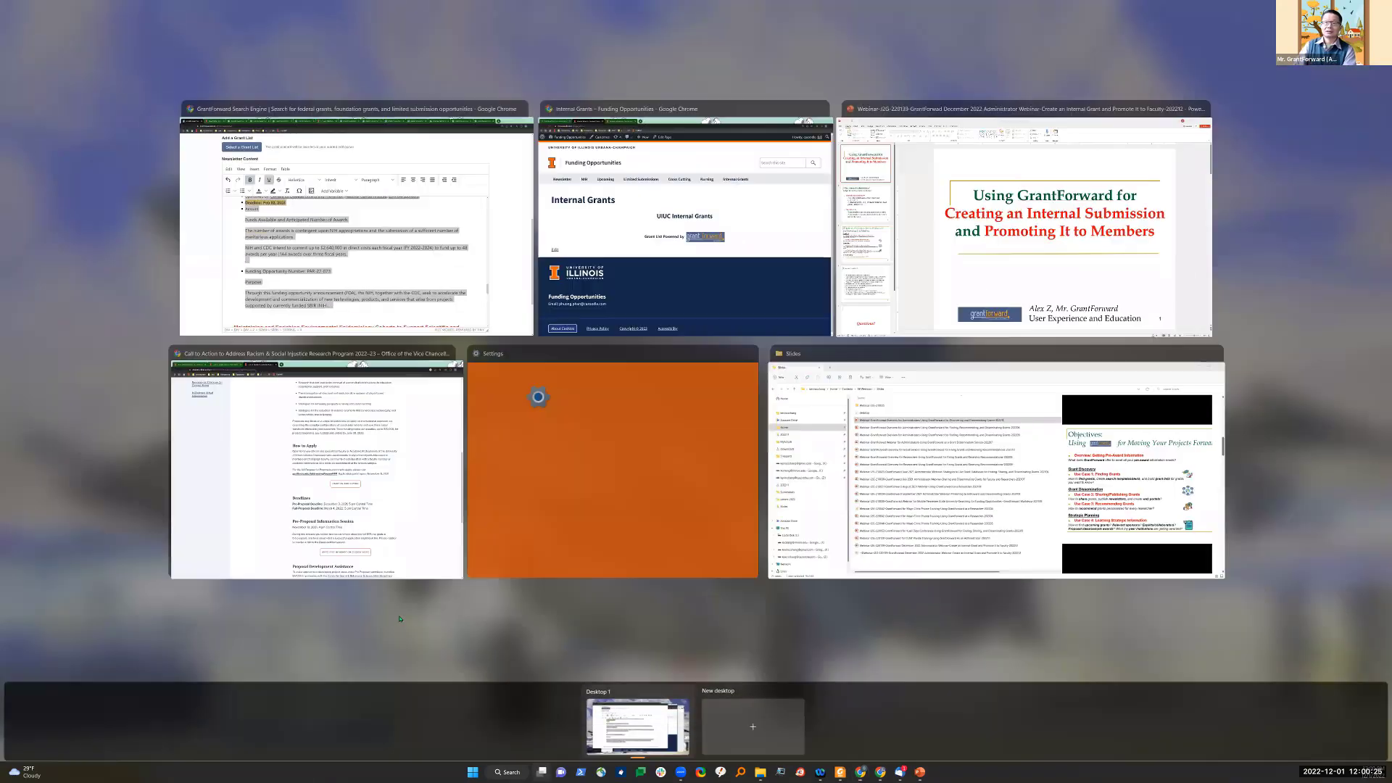
{"action": "left_click", "coordinate": [402, 261]}
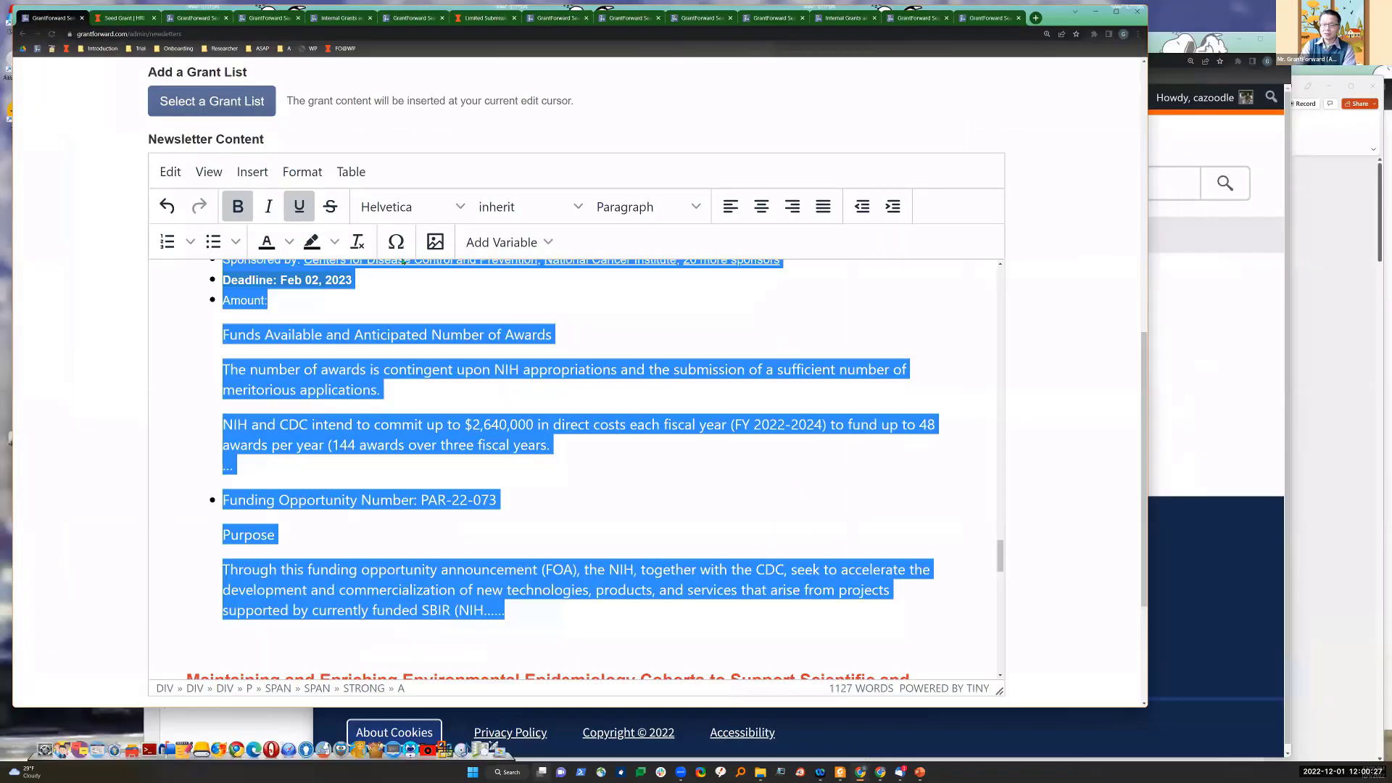
{"action": "key", "text": "Delete"}
Step: Open a preview of the compiled newsletter
{"action": "scroll", "coordinate": [410, 462], "scroll_direction": "down", "scroll_amount": 3}
{"action": "scroll", "coordinate": [409, 462], "scroll_direction": "down", "scroll_amount": 10}
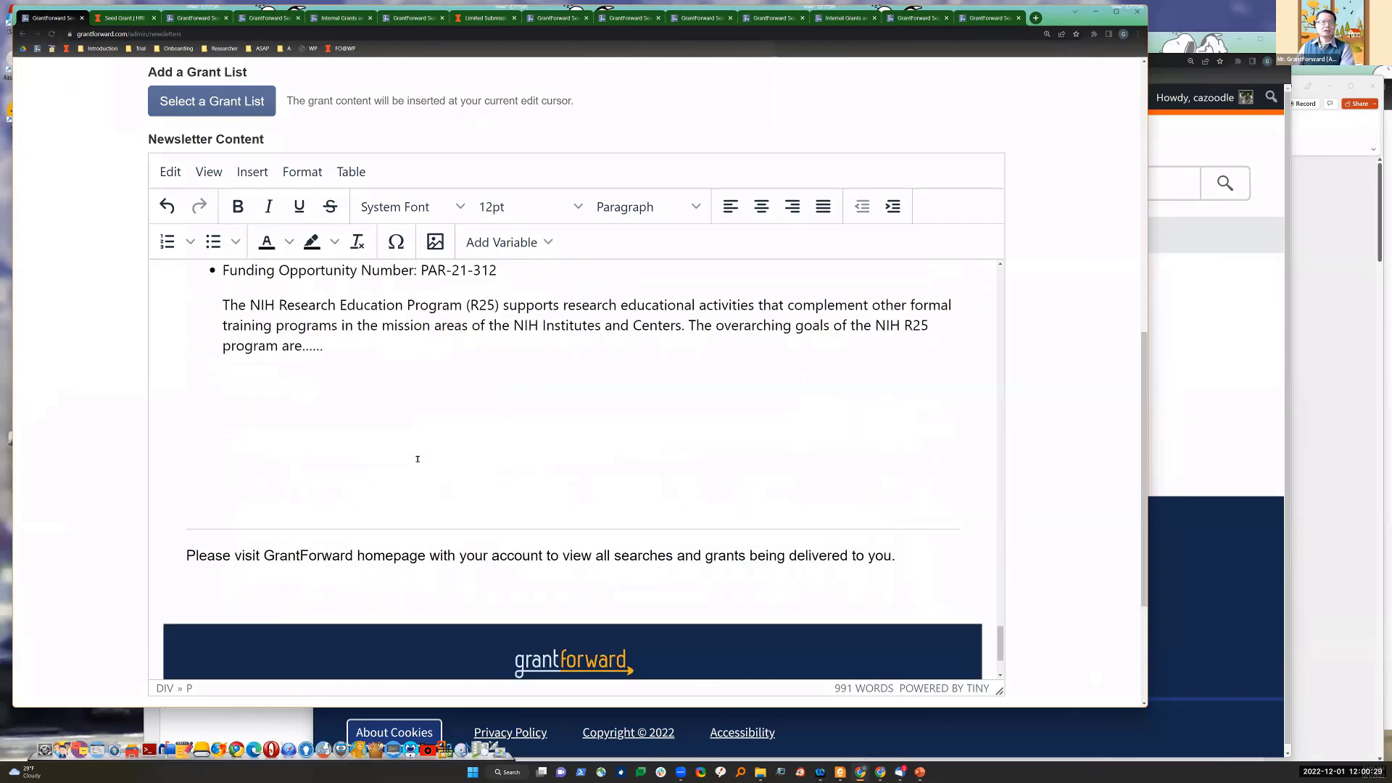
{"action": "scroll", "coordinate": [522, 521], "scroll_direction": "down", "scroll_amount": 2}
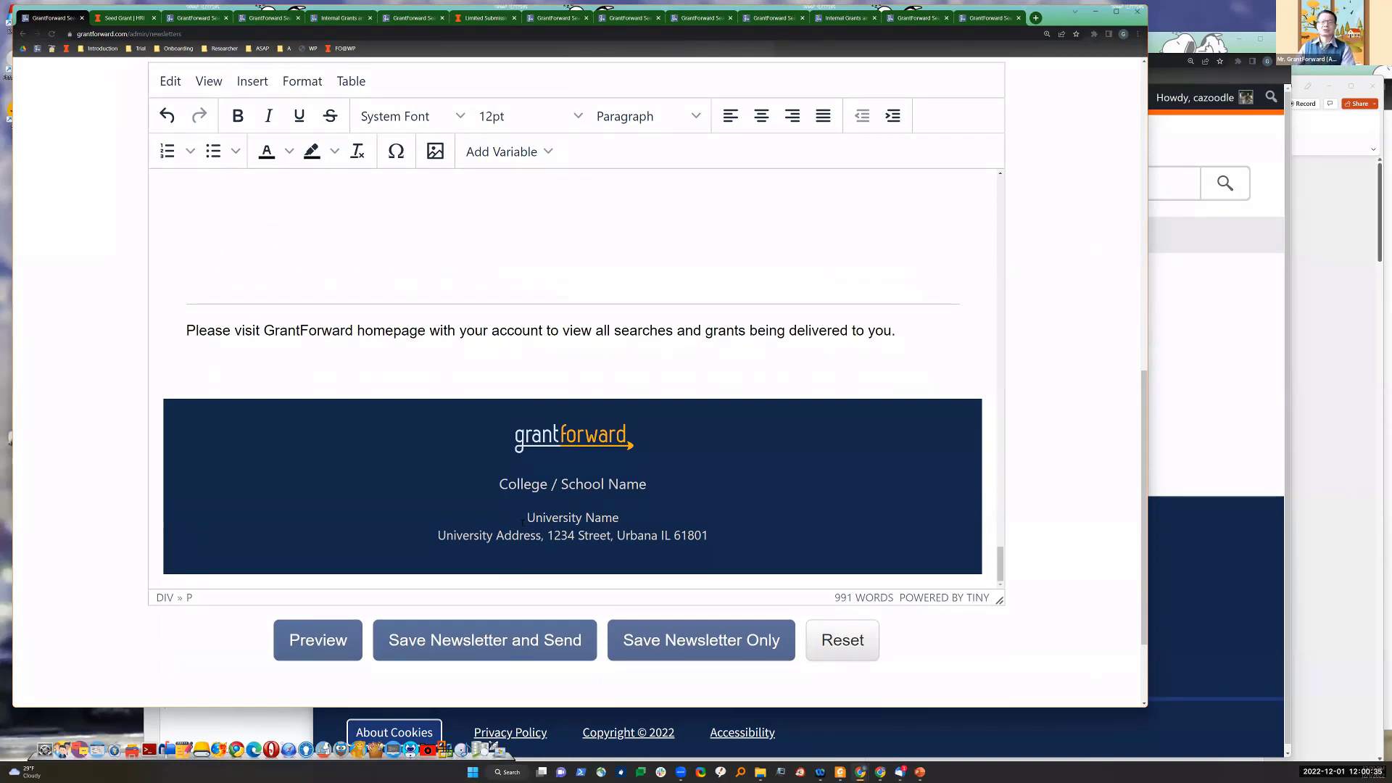
{"action": "left_click", "coordinate": [327, 641]}
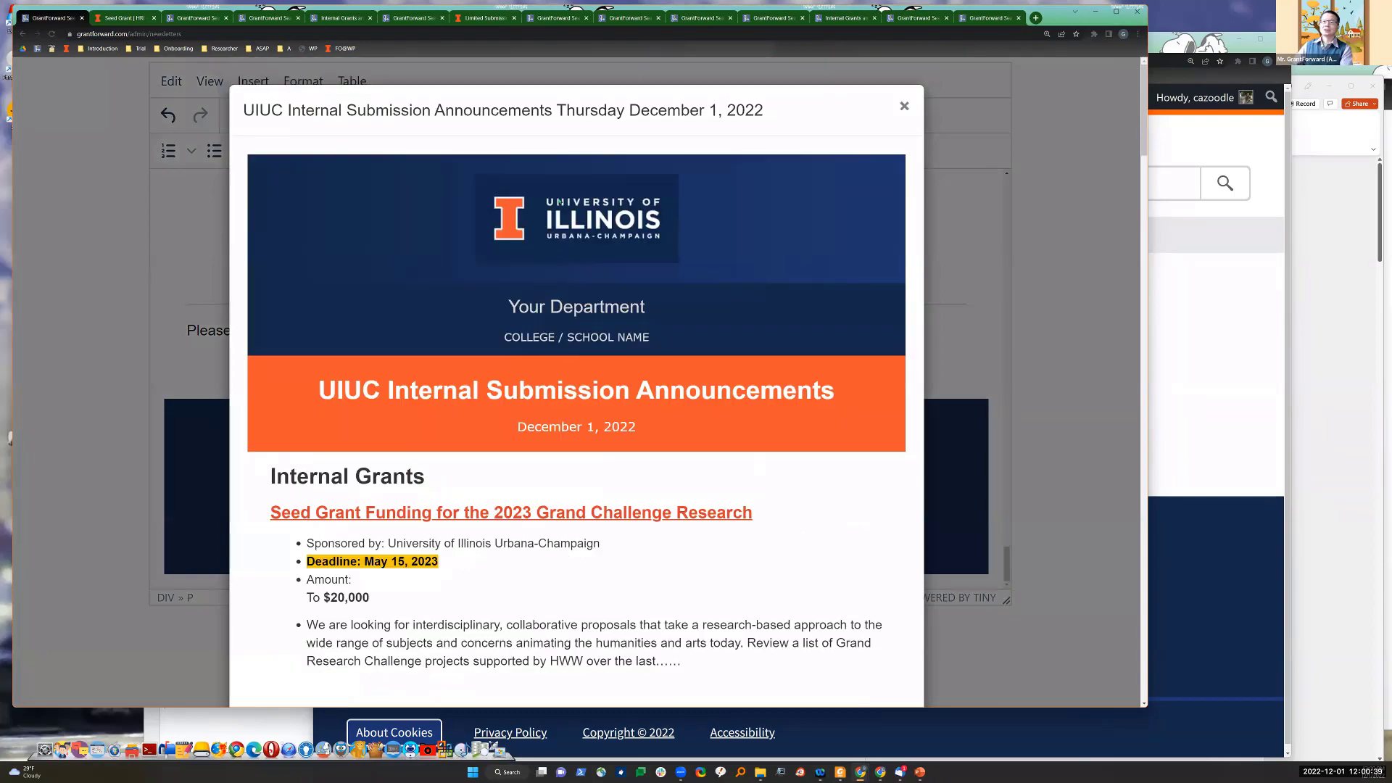
Step: Examine the previewed newsletter's title, Internal Grants section, Limited Submissions section and footer
{"action": "scroll", "coordinate": [645, 379], "scroll_direction": "down", "scroll_amount": 8}
{"action": "scroll", "coordinate": [645, 378], "scroll_direction": "down", "scroll_amount": 10}
{"action": "scroll", "coordinate": [538, 347], "scroll_direction": "up", "scroll_amount": 20}
{"action": "left_click_drag", "start_coordinate": [305, 412], "coordinate": [903, 400]}
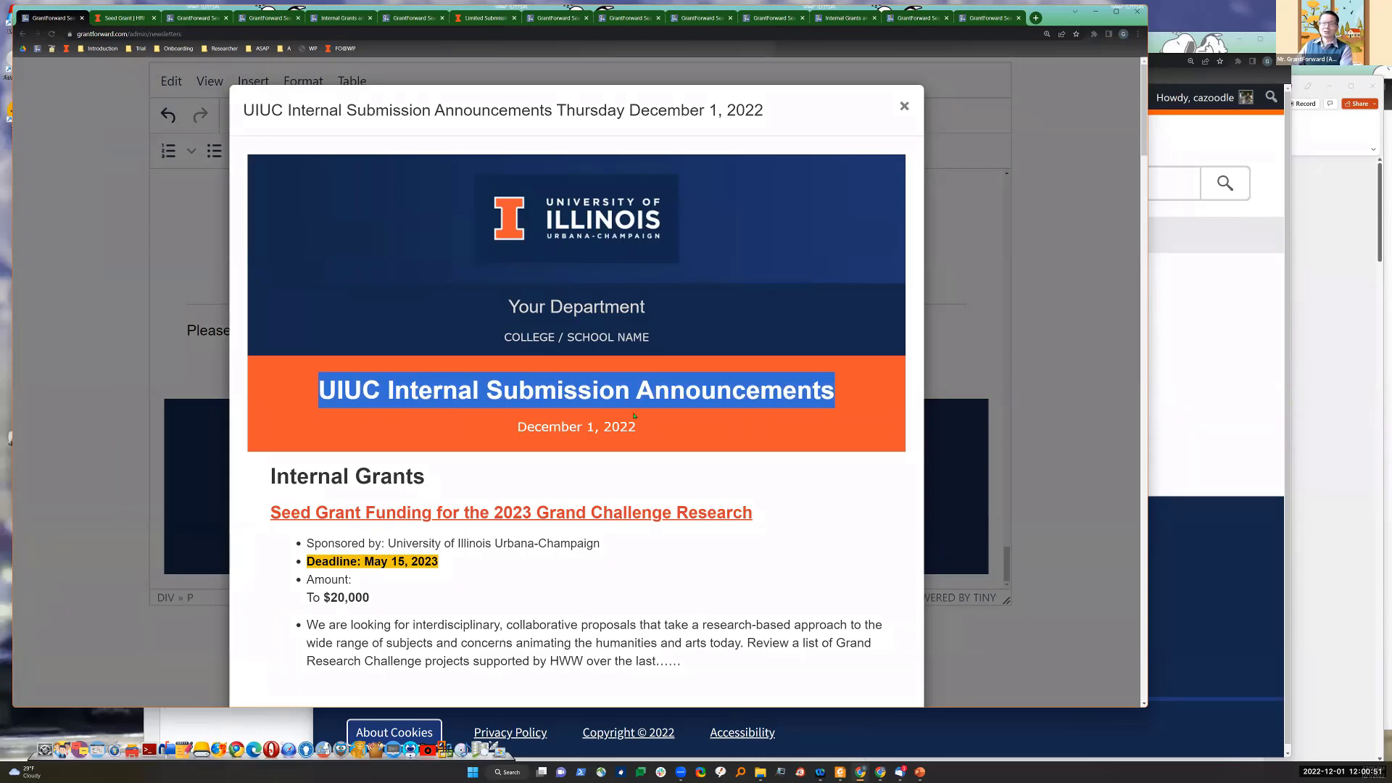
{"action": "scroll", "coordinate": [635, 414], "scroll_direction": "down", "scroll_amount": 2}
{"action": "left_click_drag", "start_coordinate": [265, 340], "coordinate": [425, 341]}
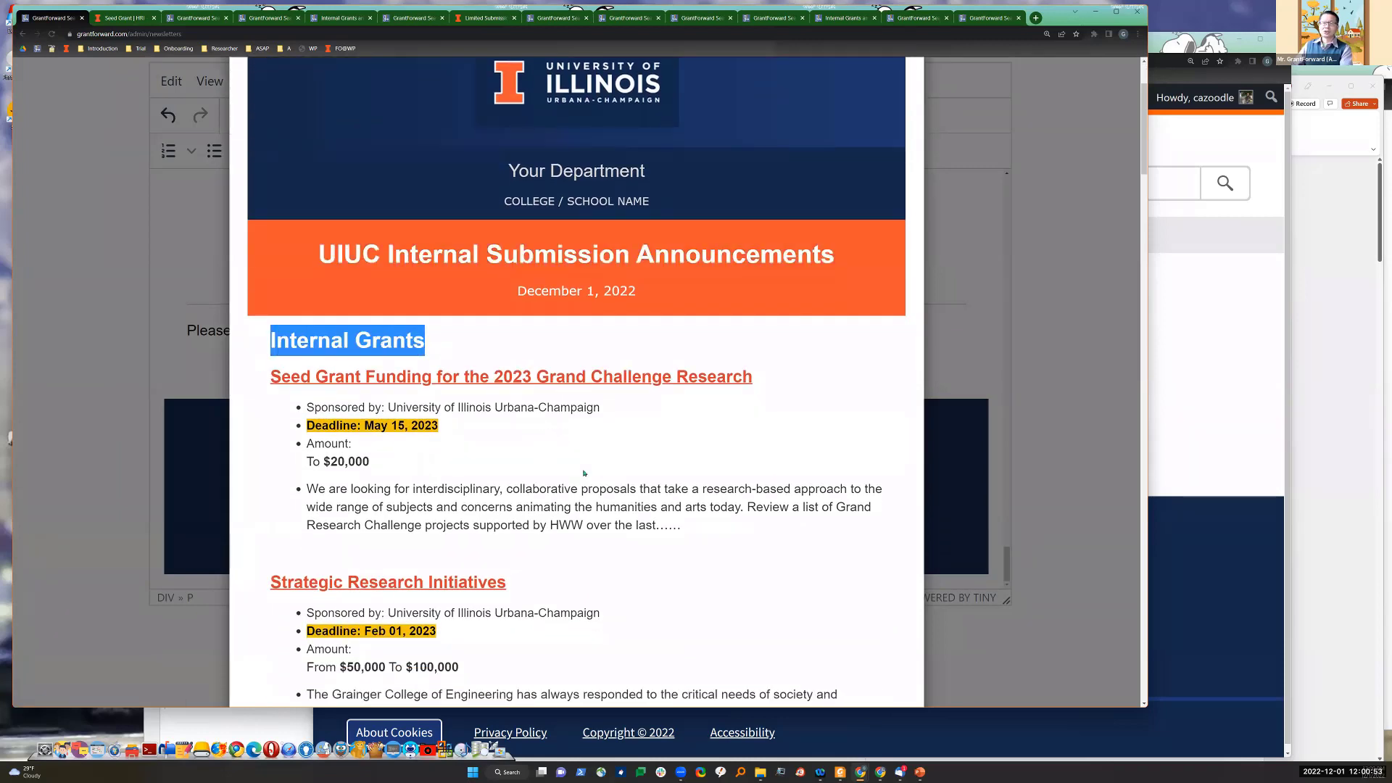
{"action": "scroll", "coordinate": [545, 454], "scroll_direction": "down", "scroll_amount": 6}
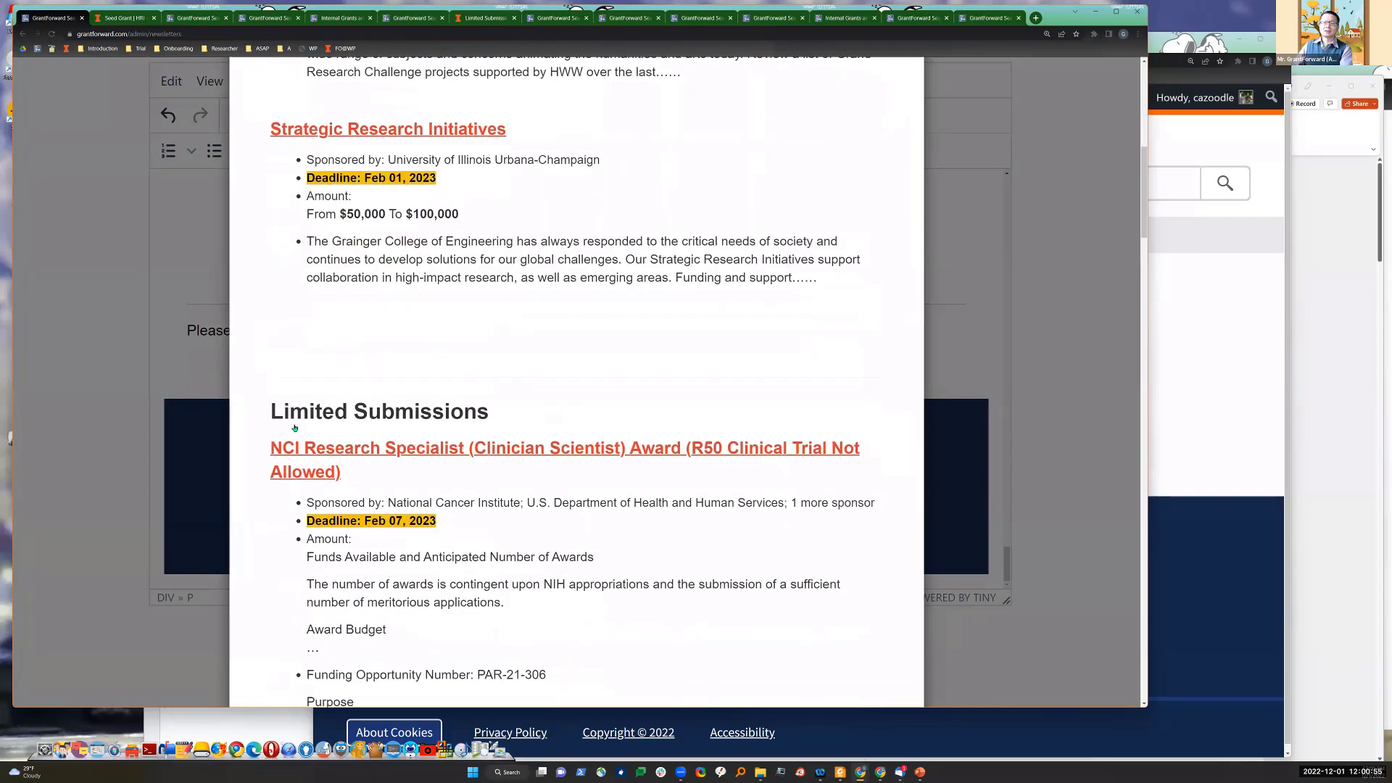
{"action": "left_click_drag", "start_coordinate": [267, 364], "coordinate": [493, 364]}
{"action": "scroll", "coordinate": [605, 559], "scroll_direction": "down", "scroll_amount": 1}
{"action": "scroll", "coordinate": [605, 559], "scroll_direction": "down", "scroll_amount": 18}
{"action": "scroll", "coordinate": [586, 563], "scroll_direction": "down", "scroll_amount": 10}
Step: Copy the previewed newsletter content to the clipboard and paste it over the body of a new Thunderbird message
{"action": "left_click", "coordinate": [740, 657]}
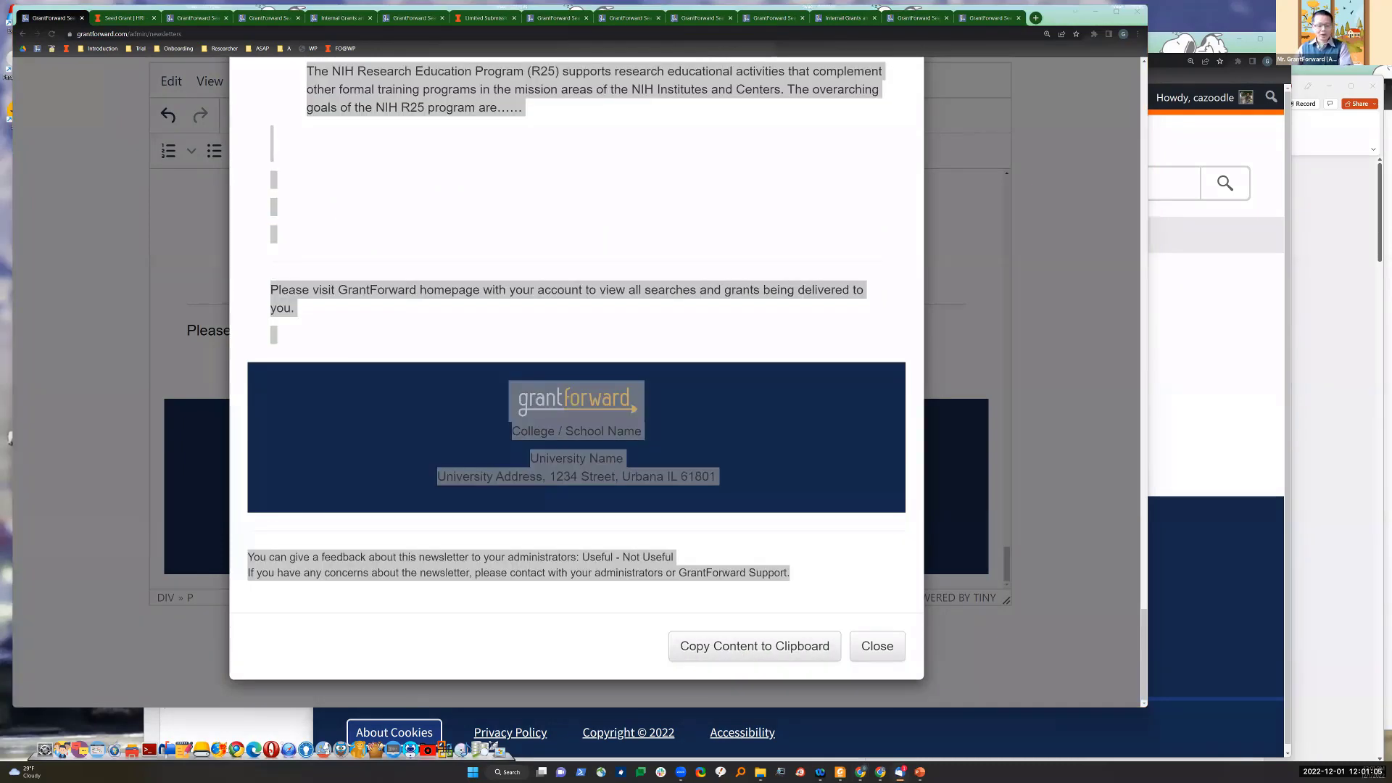
{"action": "key", "text": "ctrl+n"}
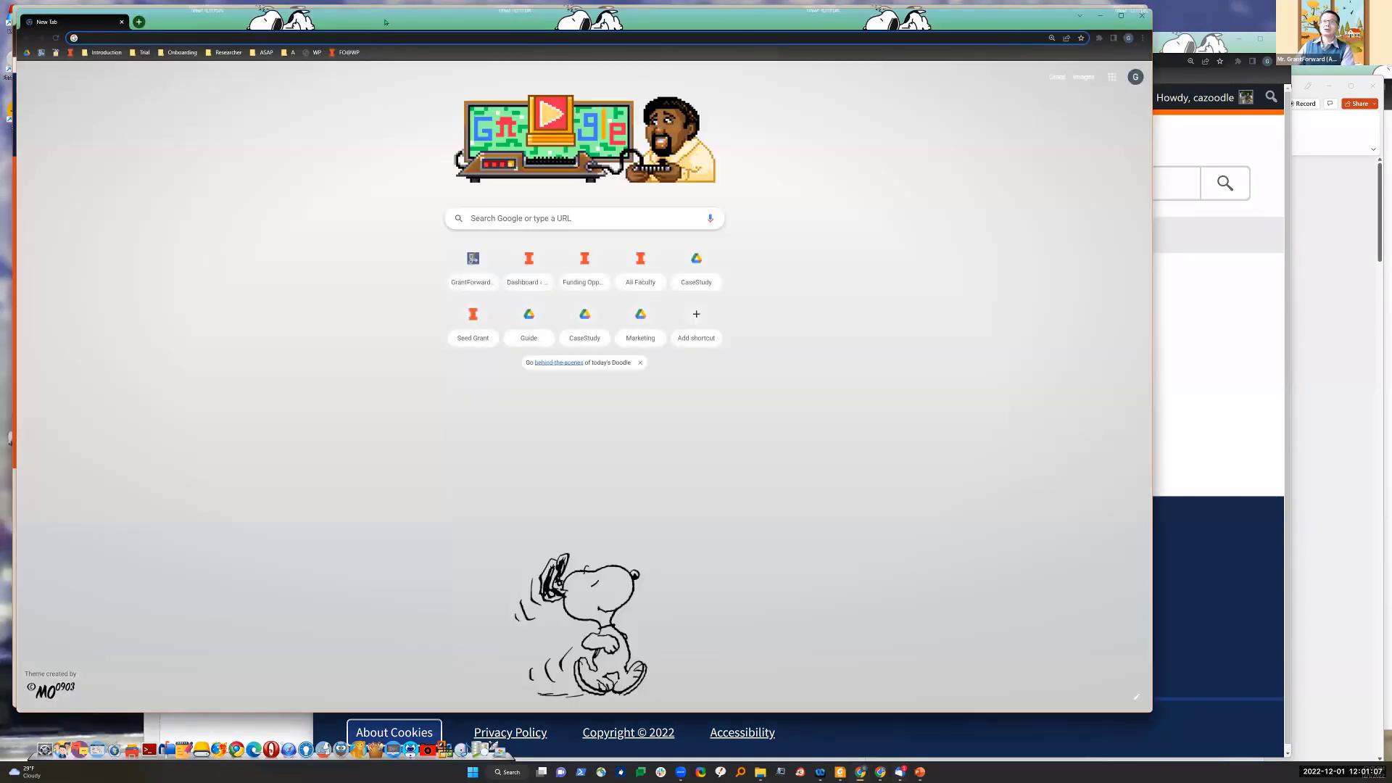
{"action": "key", "text": "ctrl+w"}
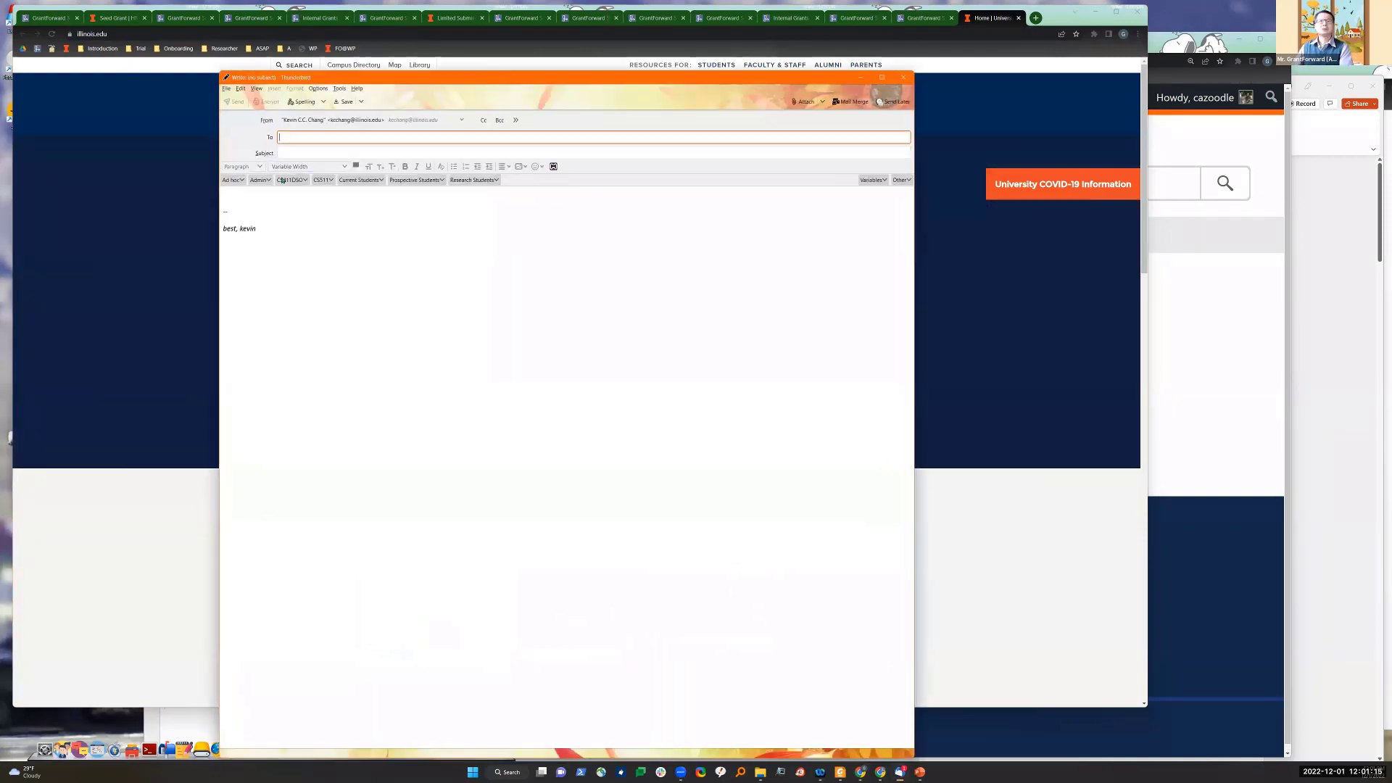
{"action": "key", "text": "ctrl+a"}
{"action": "key", "text": "ctrl+v"}
{"action": "scroll", "coordinate": [441, 341], "scroll_direction": "up", "scroll_amount": 15}
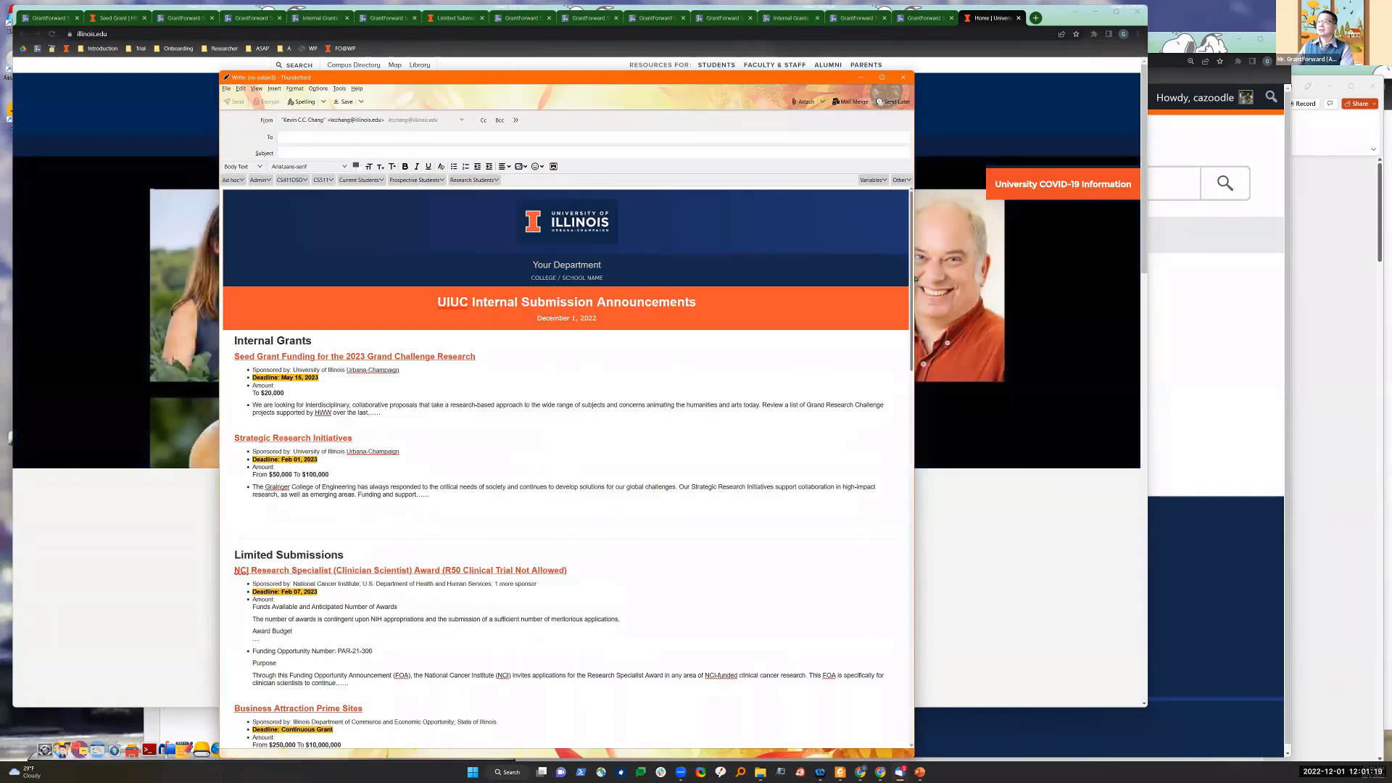
Step: Widen the message window, check the pasted newsletter from header to footer, and minimize the message
{"action": "left_click_drag", "start_coordinate": [914, 406], "coordinate": [1185, 406]}
{"action": "triple_click", "coordinate": [874, 302]}
{"action": "scroll", "coordinate": [550, 450], "scroll_direction": "down", "scroll_amount": 6}
{"action": "scroll", "coordinate": [551, 450], "scroll_direction": "up", "scroll_amount": 6}
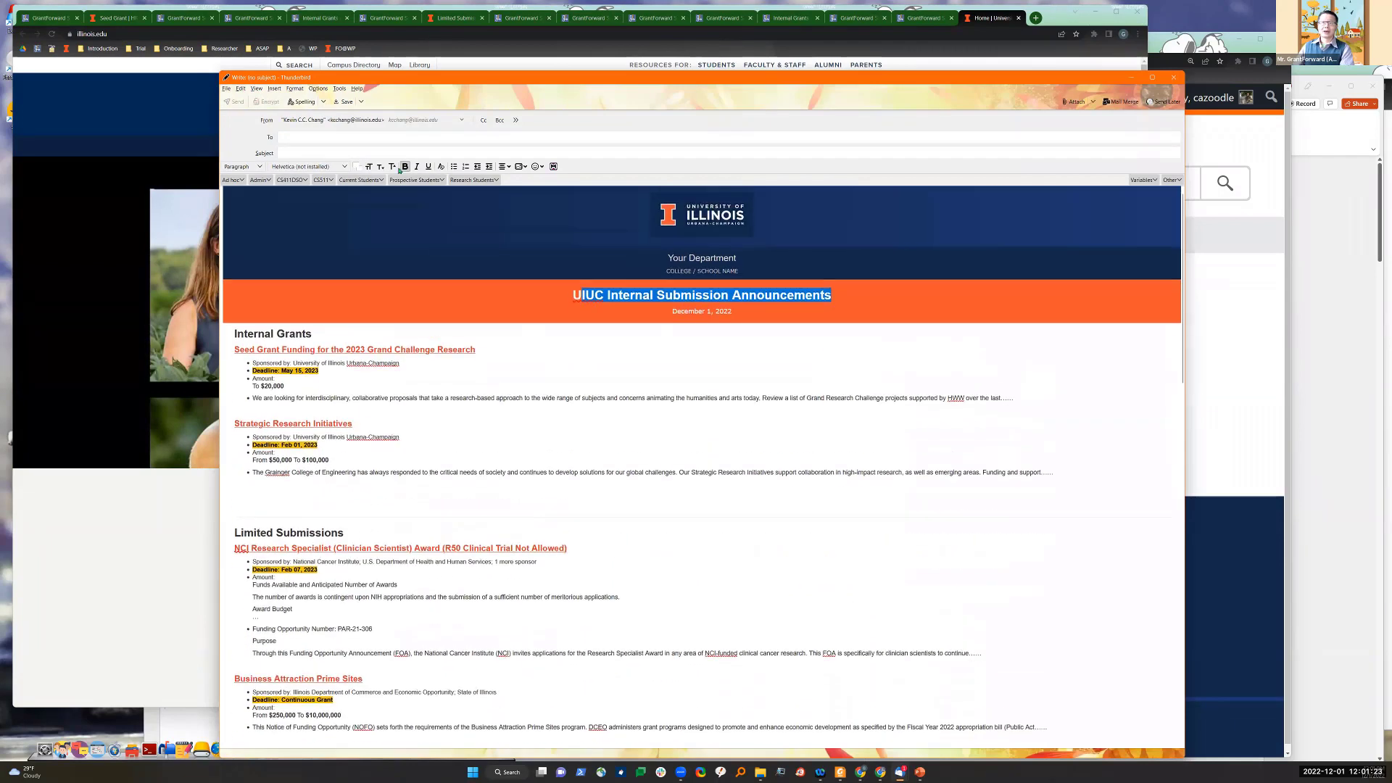
{"action": "left_click", "coordinate": [384, 137]}
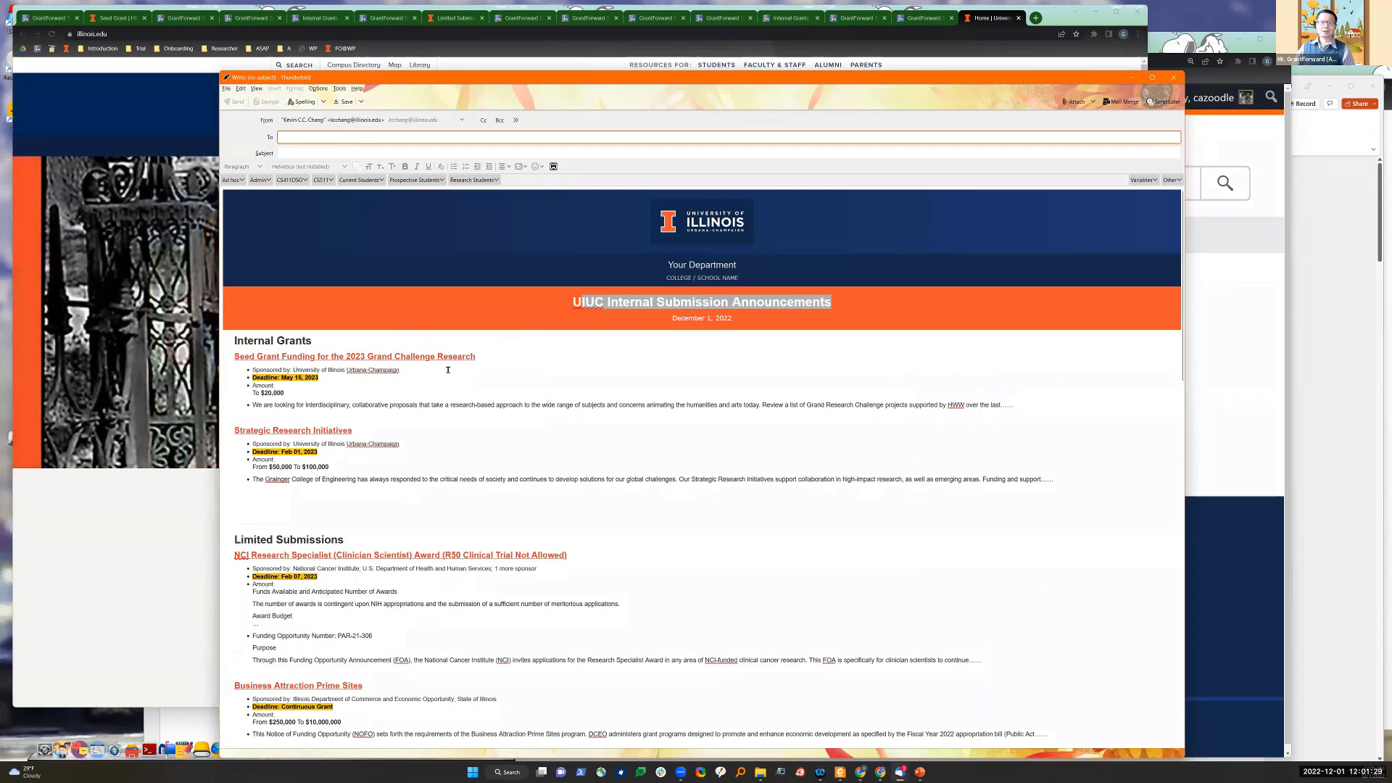
{"action": "scroll", "coordinate": [464, 319], "scroll_direction": "down", "scroll_amount": 15}
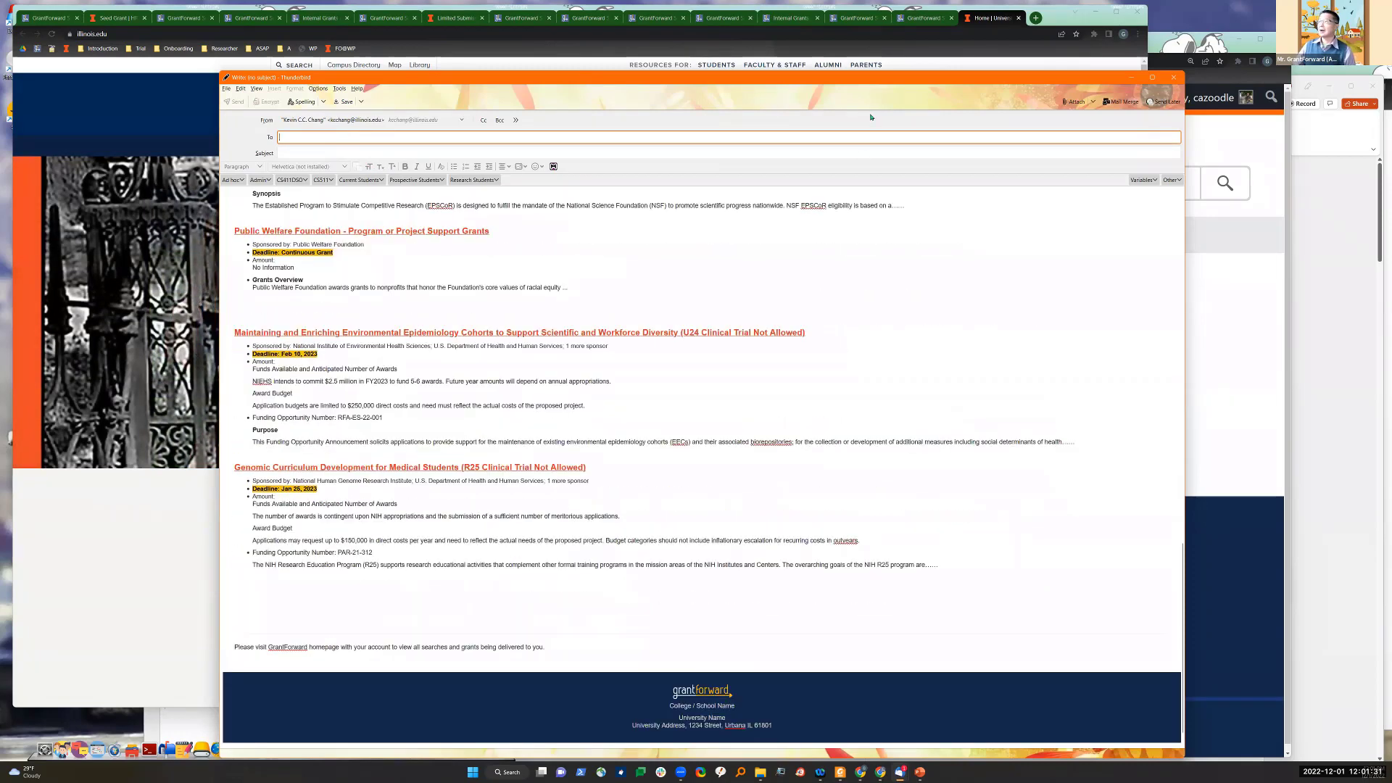
{"action": "left_click", "coordinate": [1131, 76]}
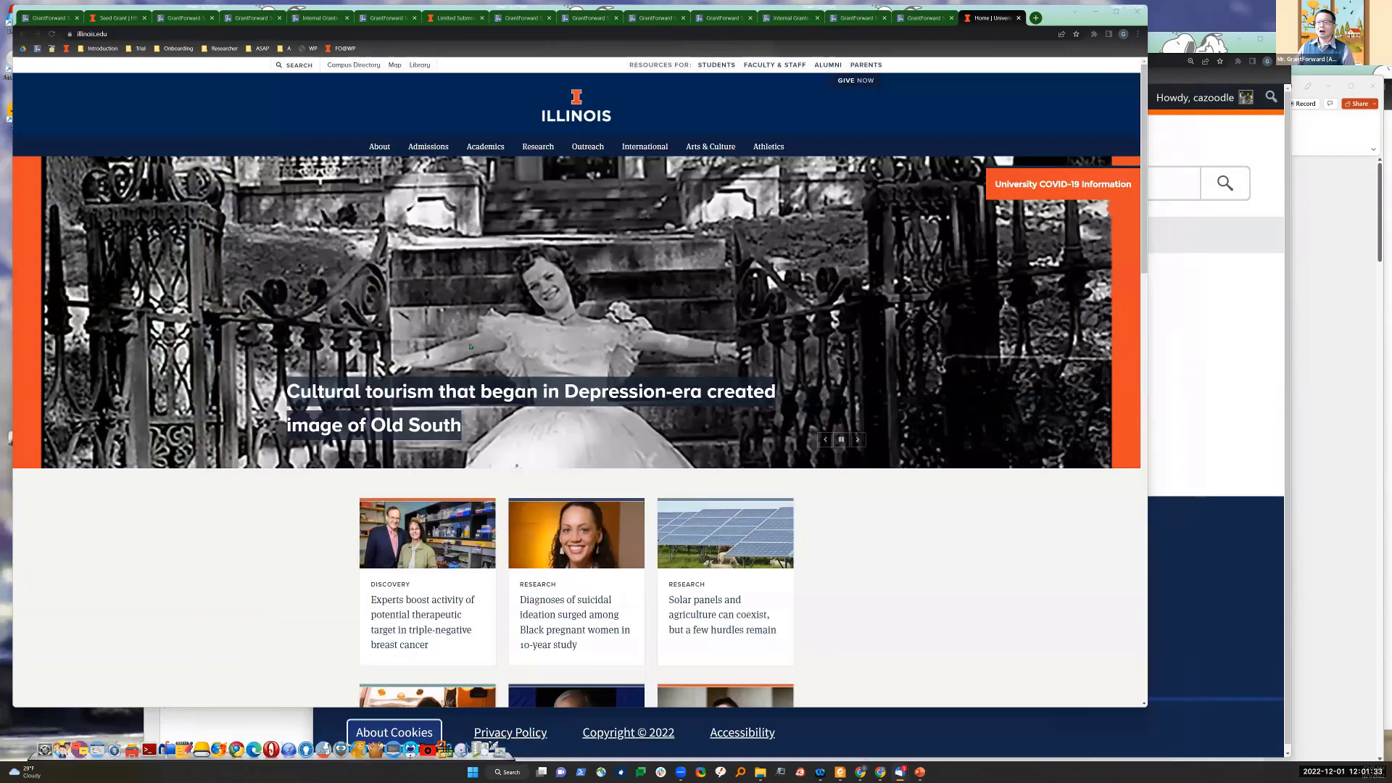
{"action": "left_click", "coordinate": [45, 18]}
{"action": "left_click", "coordinate": [992, 18]}
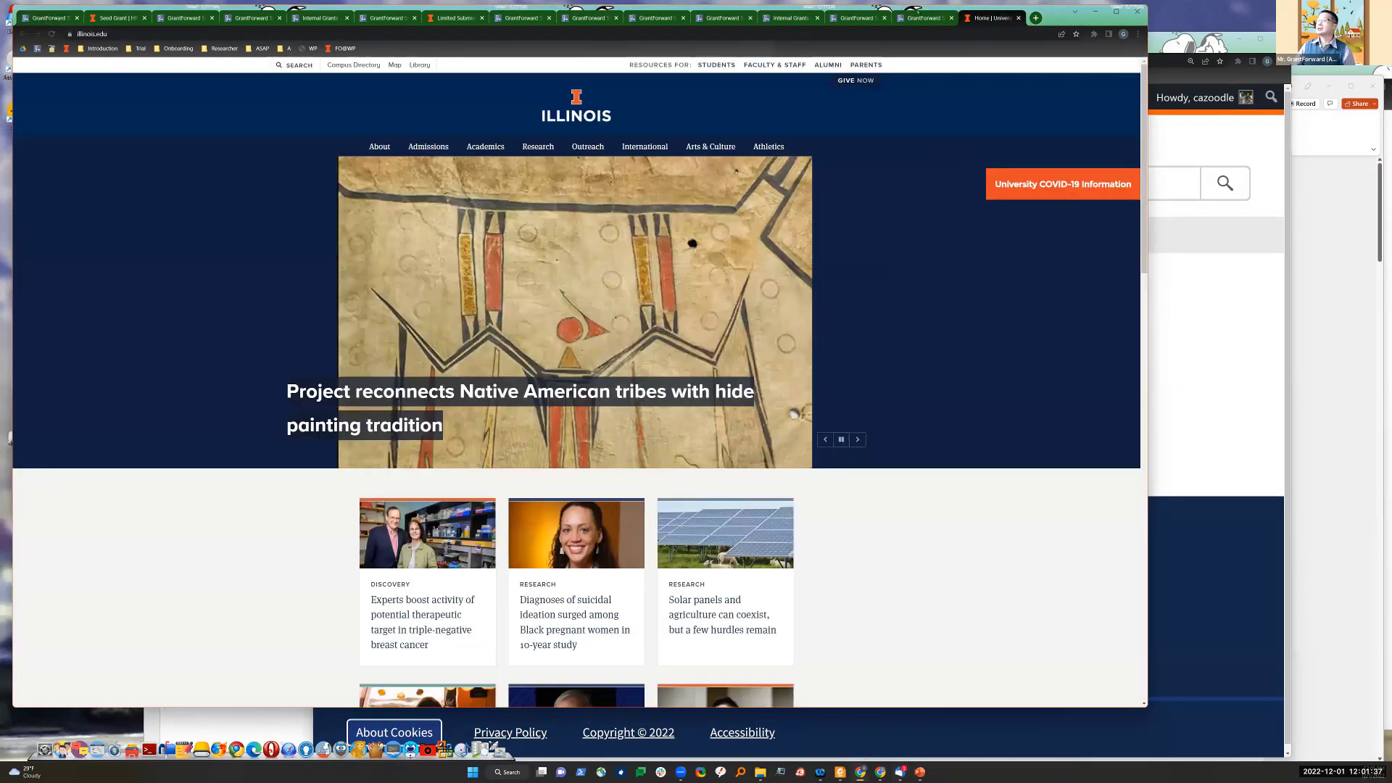
{"action": "left_click_drag", "start_coordinate": [911, 18], "coordinate": [915, 22]}
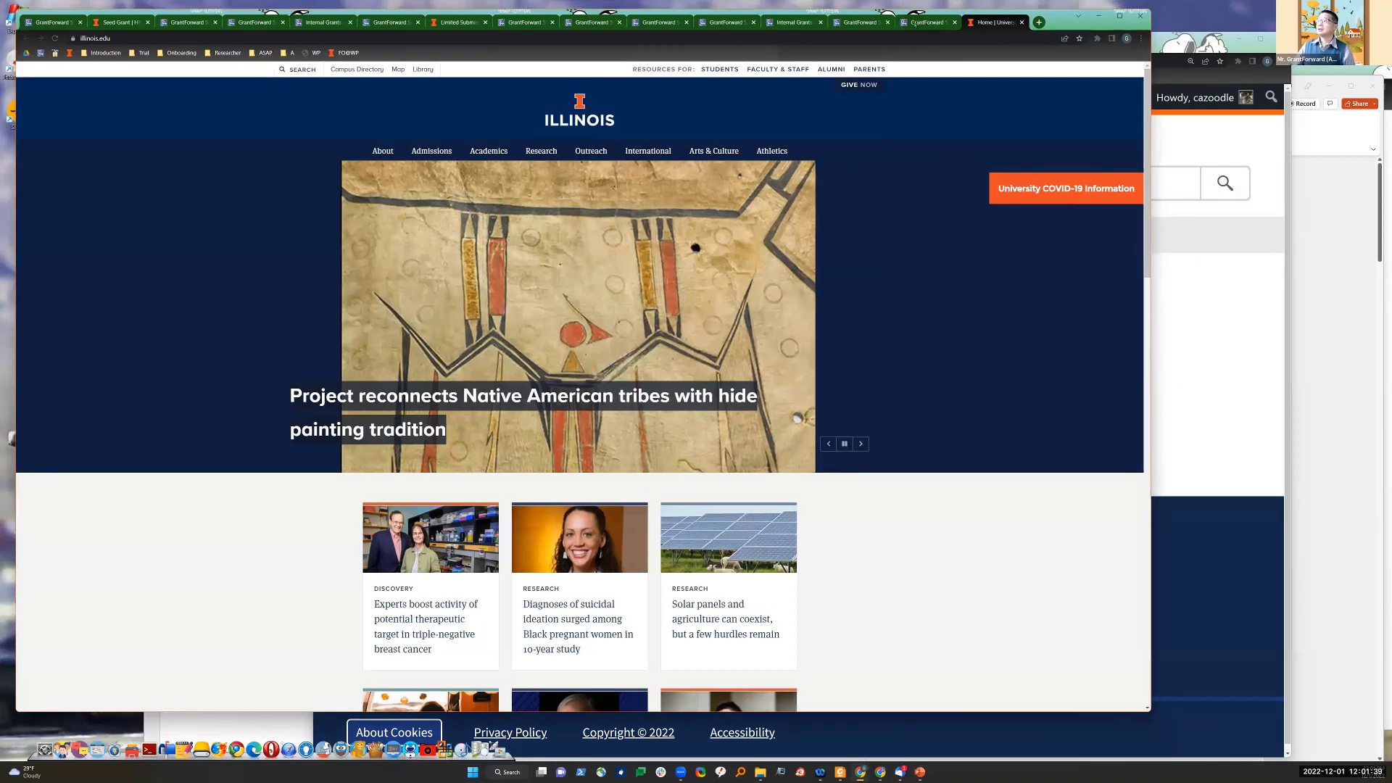
{"action": "left_click", "coordinate": [915, 22]}
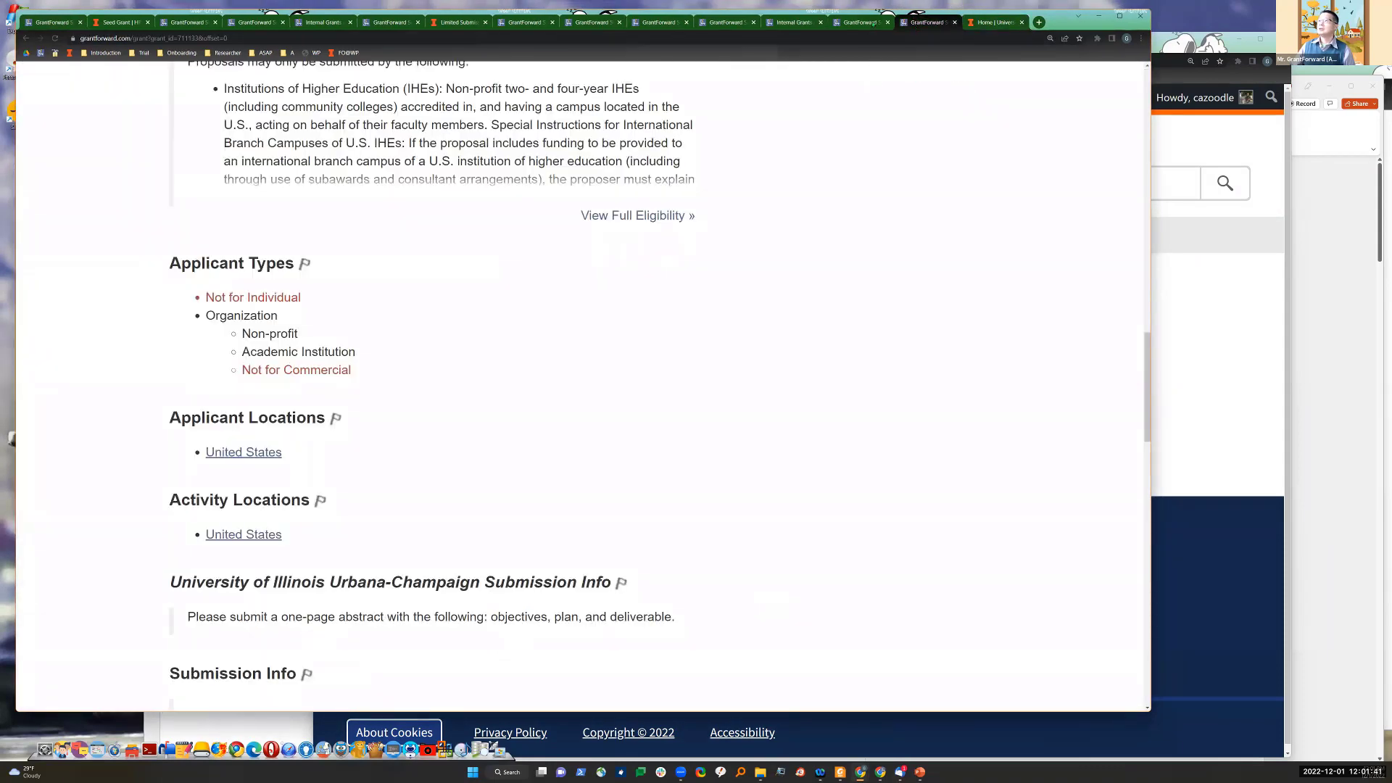
{"action": "left_click", "coordinate": [873, 23]}
{"action": "key", "text": "alt+Tab"}
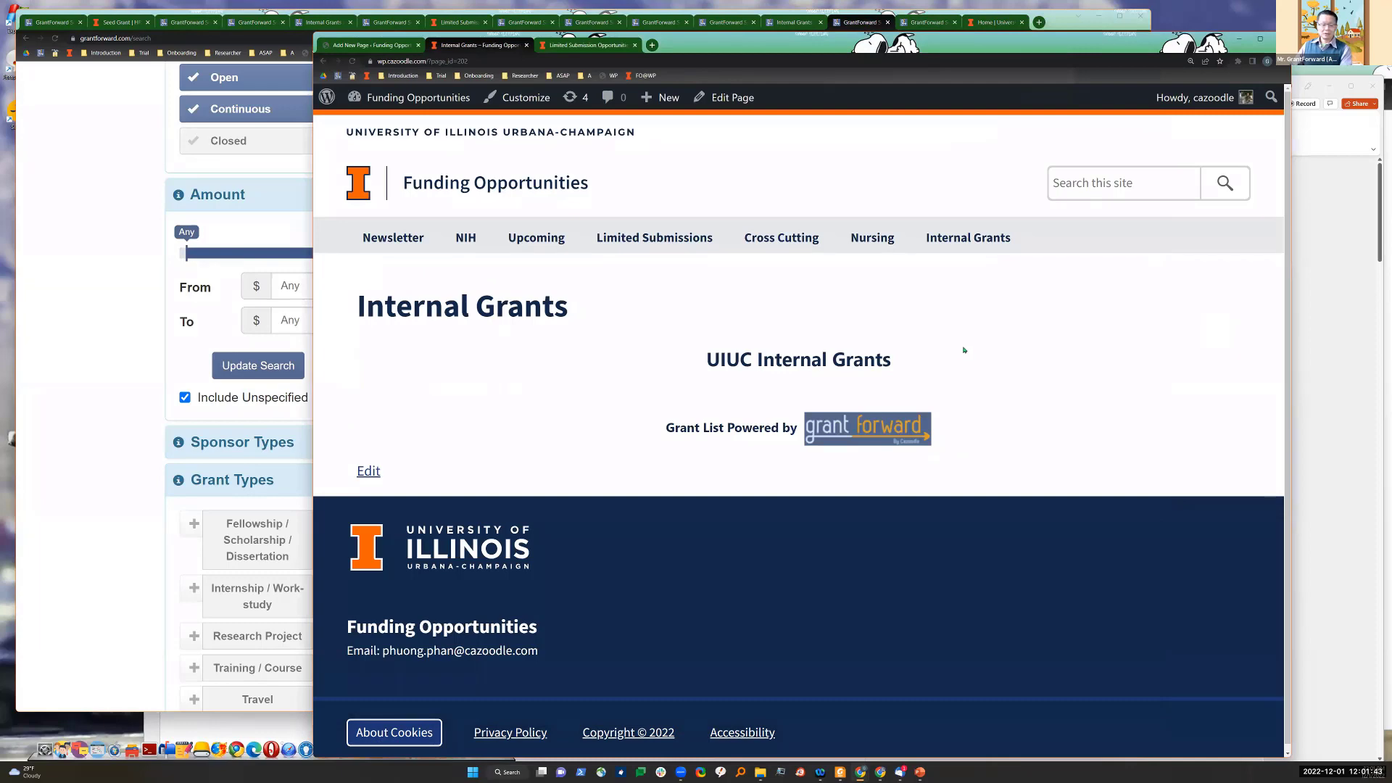
{"action": "left_click", "coordinate": [105, 326]}
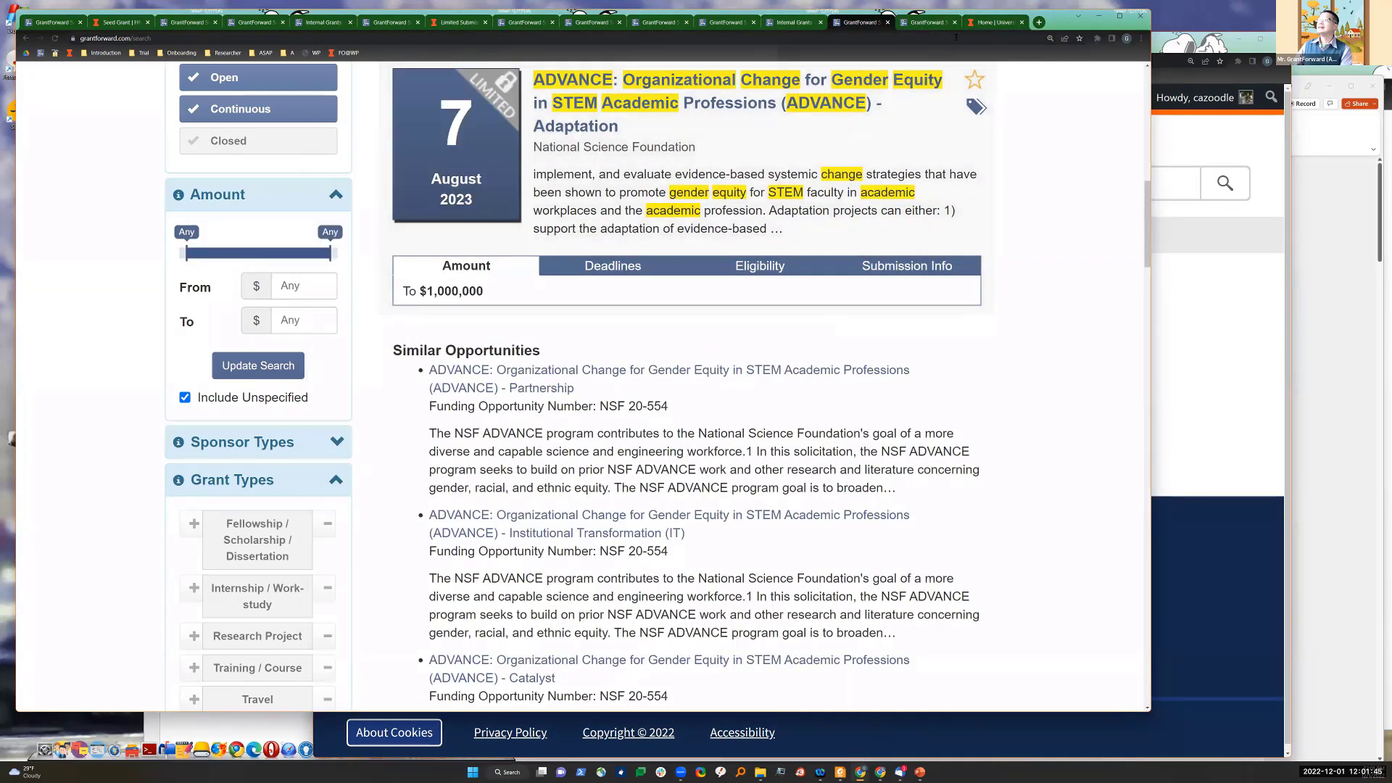
Step: Close the university homepage and every tab after the first Internal Grants and Submissions tab, and bring up the Basic Instrumentation Grant (BIG) Program tab
{"action": "left_click", "coordinate": [995, 23]}
{"action": "key", "text": "ctrl+w"}
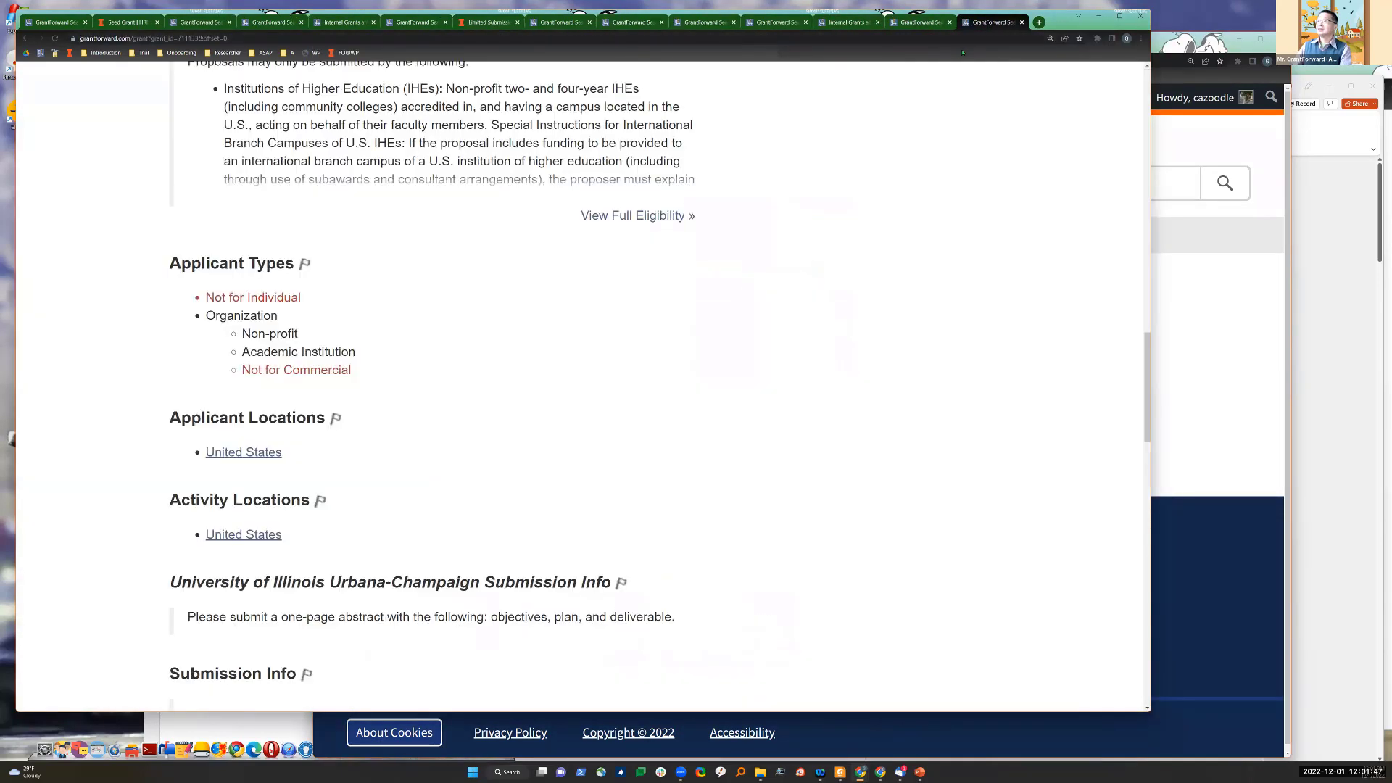
{"action": "key", "text": "ctrl+w"}
{"action": "key", "text": "ctrl+w"}
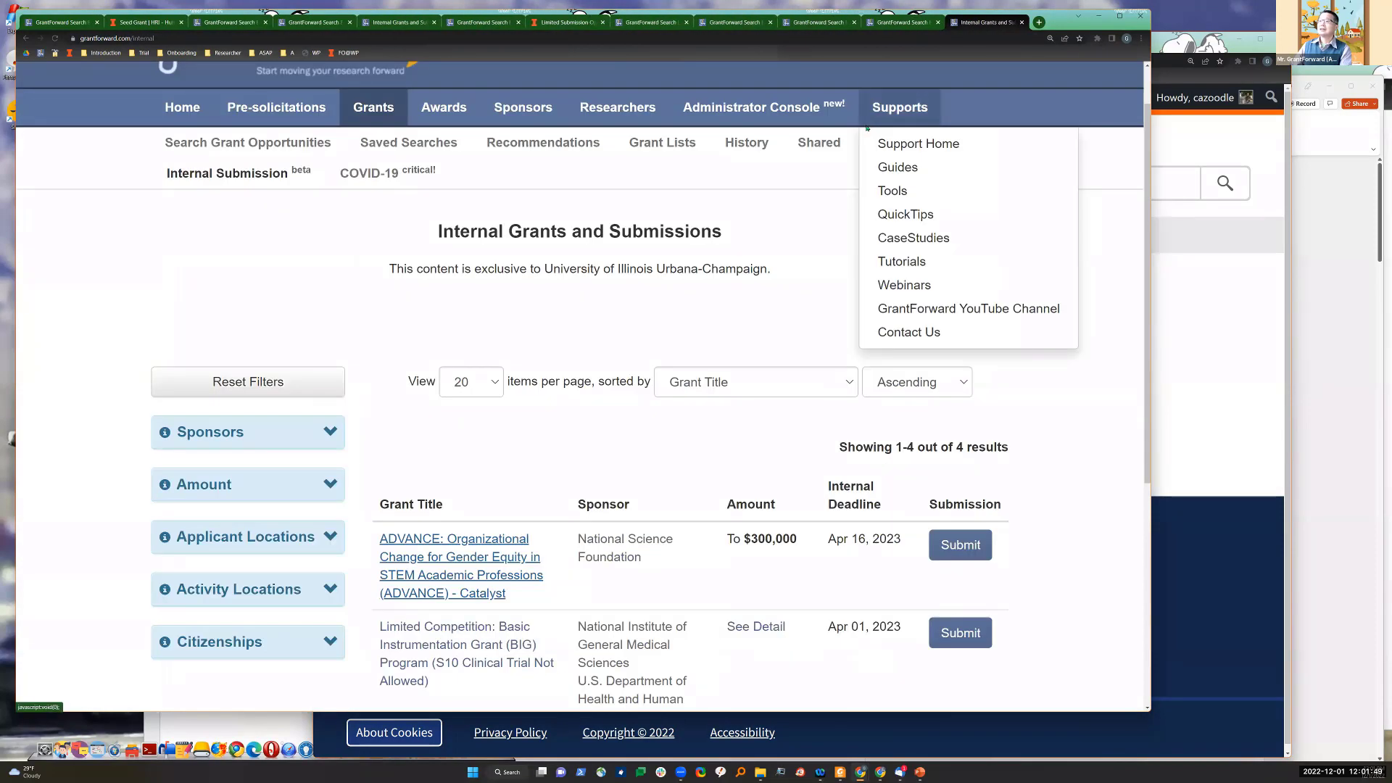
{"action": "key", "text": "ctrl+w"}
{"action": "key", "text": "ctrl+w"}
{"action": "key", "text": "ctrl+w"}
{"action": "key", "text": "ctrl+w"}
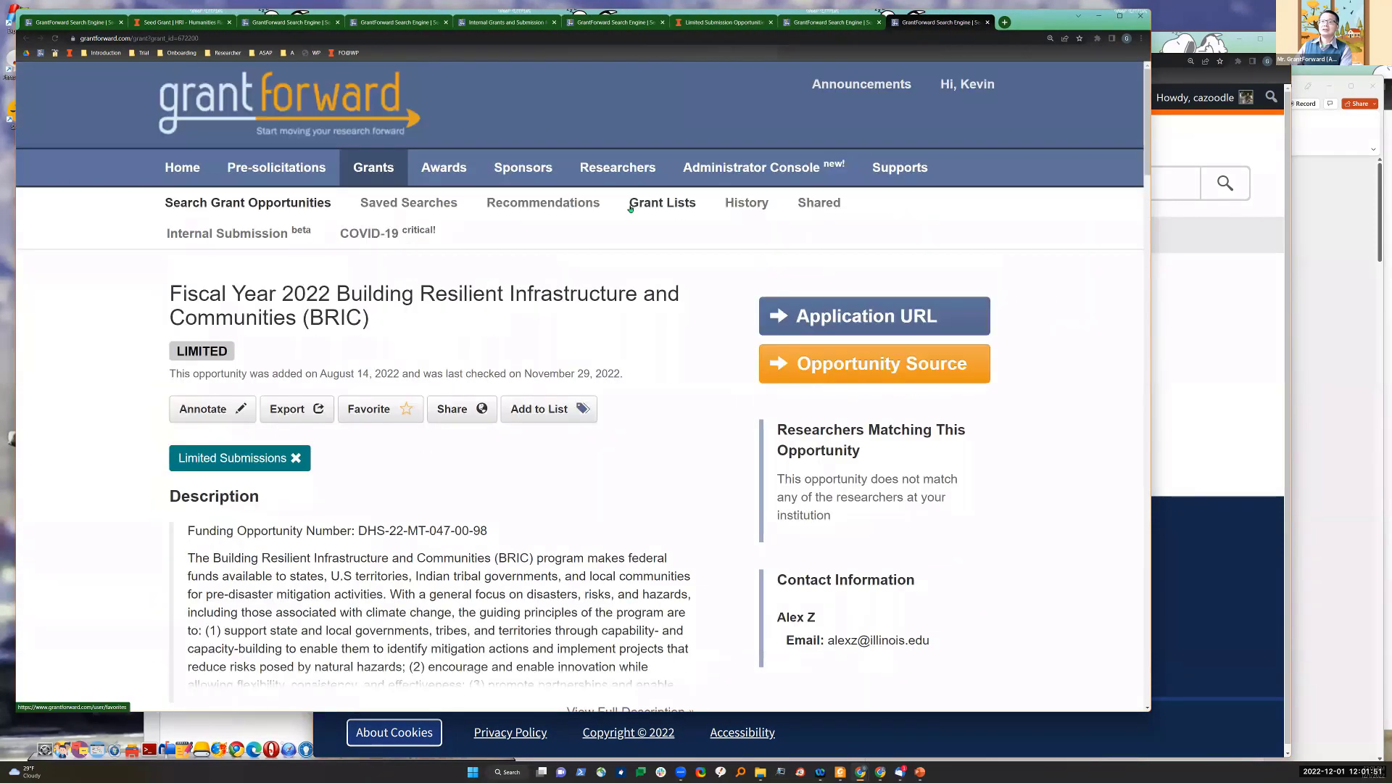
{"action": "key", "text": "ctrl+w"}
{"action": "key", "text": "ctrl+w"}
{"action": "key", "text": "ctrl+w"}
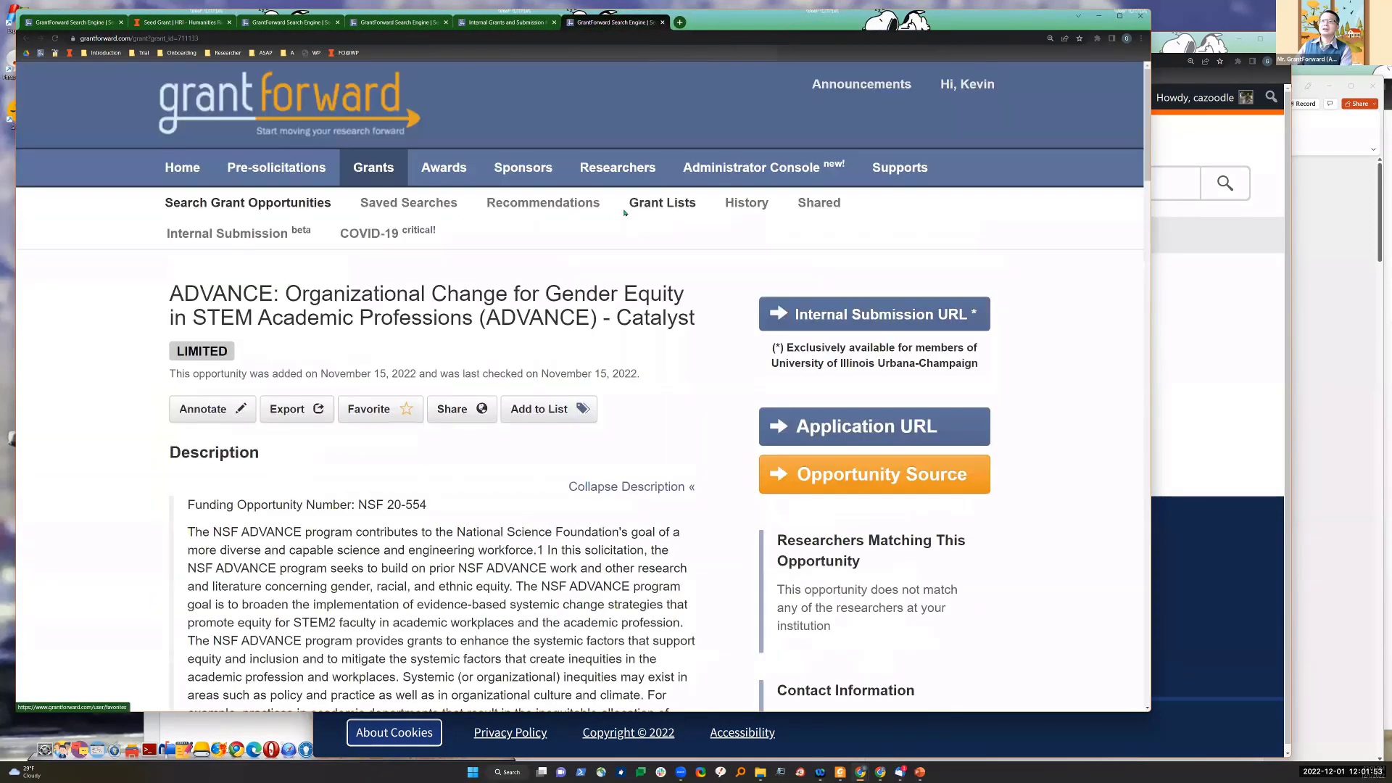
{"action": "key", "text": "ctrl+w"}
{"action": "left_click", "coordinate": [273, 24]}
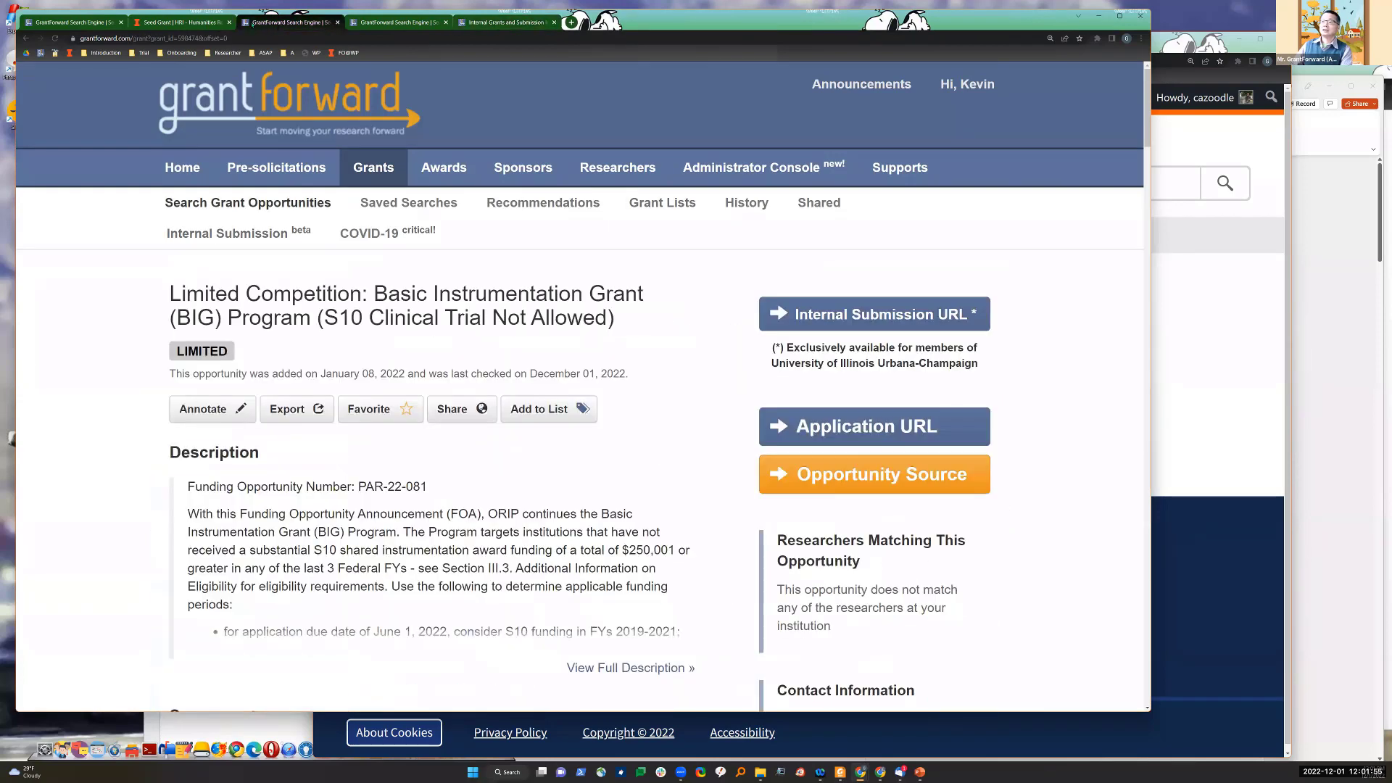
Step: Return to the newsletter editor tab, close the newsletter preview, and save the newsletter to proceed to sending
{"action": "key", "text": "ctrl+shift+Tab"}
{"action": "key", "text": "ctrl+shift+Tab"}
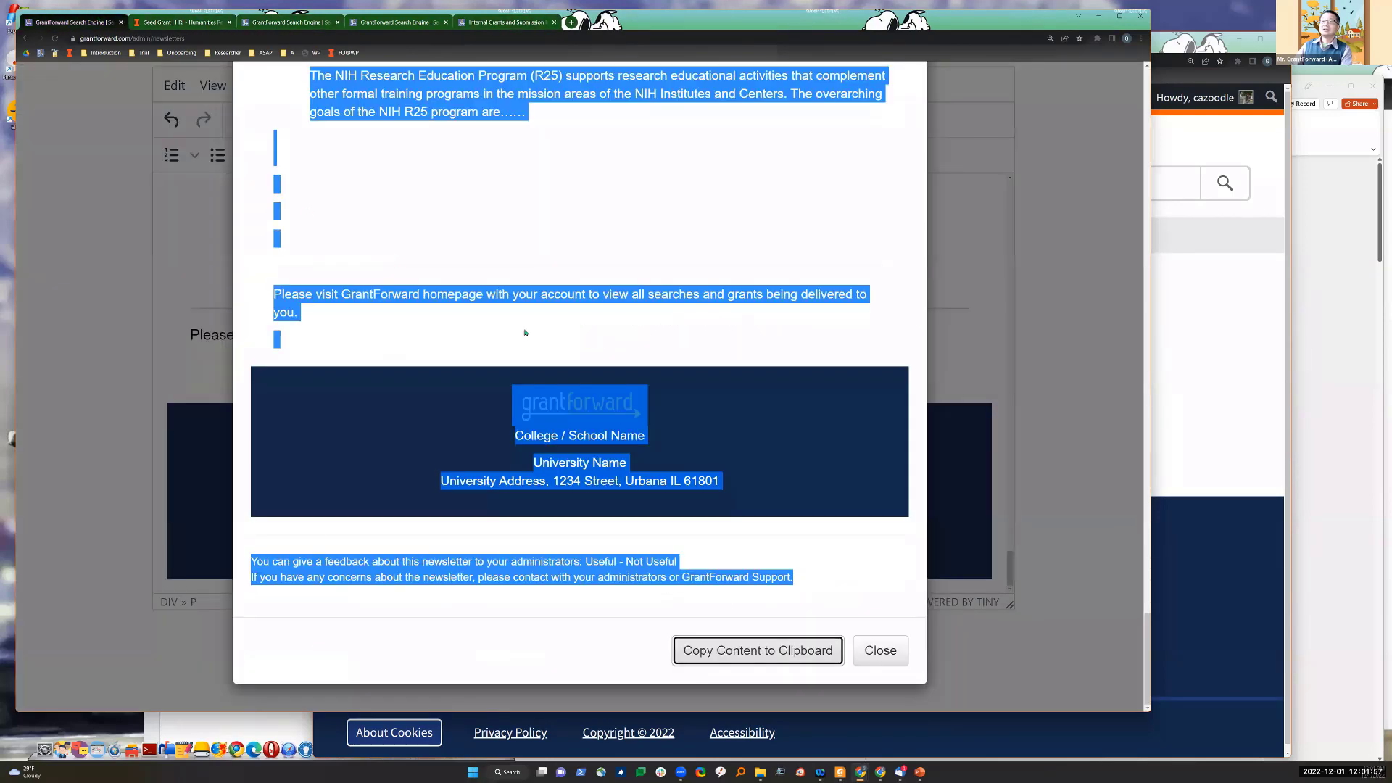
{"action": "left_click", "coordinate": [880, 650]}
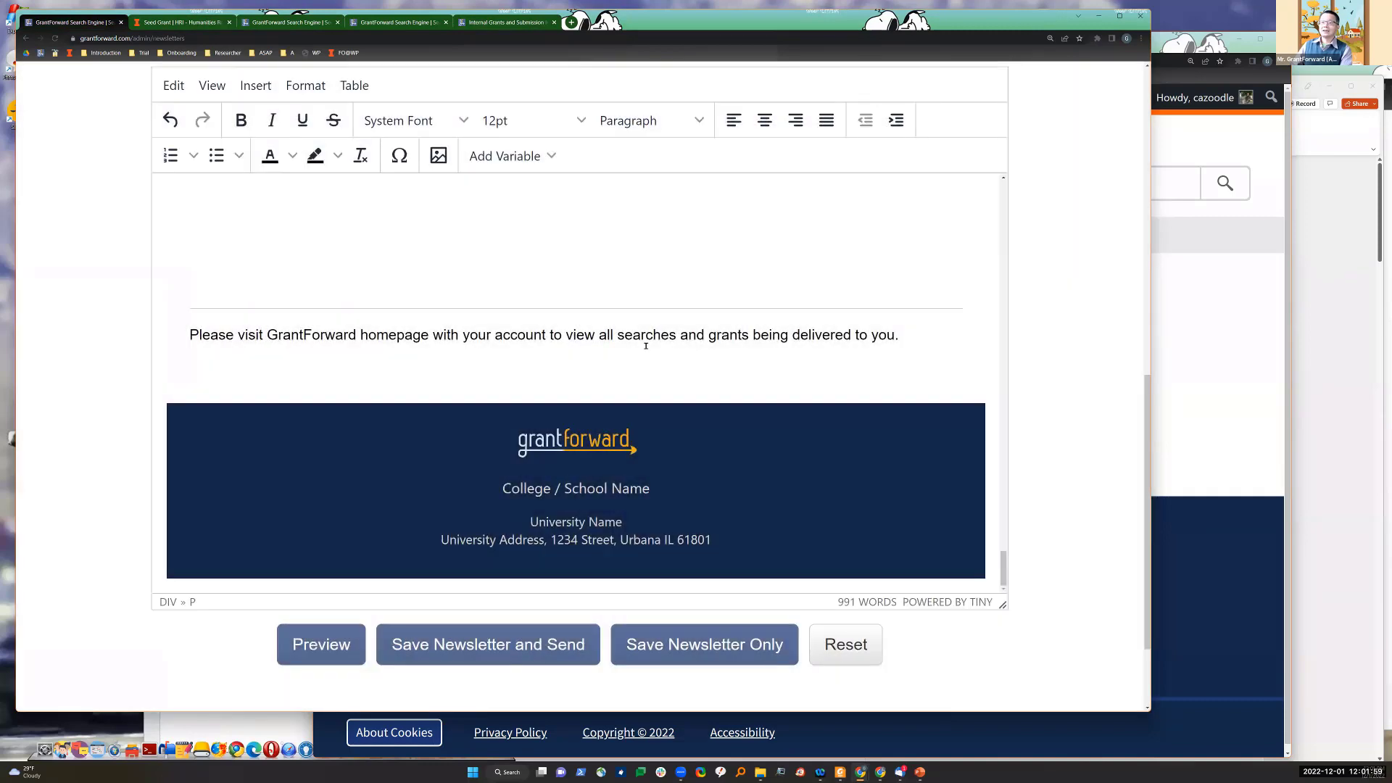
{"action": "scroll", "coordinate": [638, 355], "scroll_direction": "down", "scroll_amount": 1}
{"action": "scroll", "coordinate": [425, 578], "scroll_direction": "down", "scroll_amount": 1}
{"action": "left_click", "coordinate": [475, 558]}
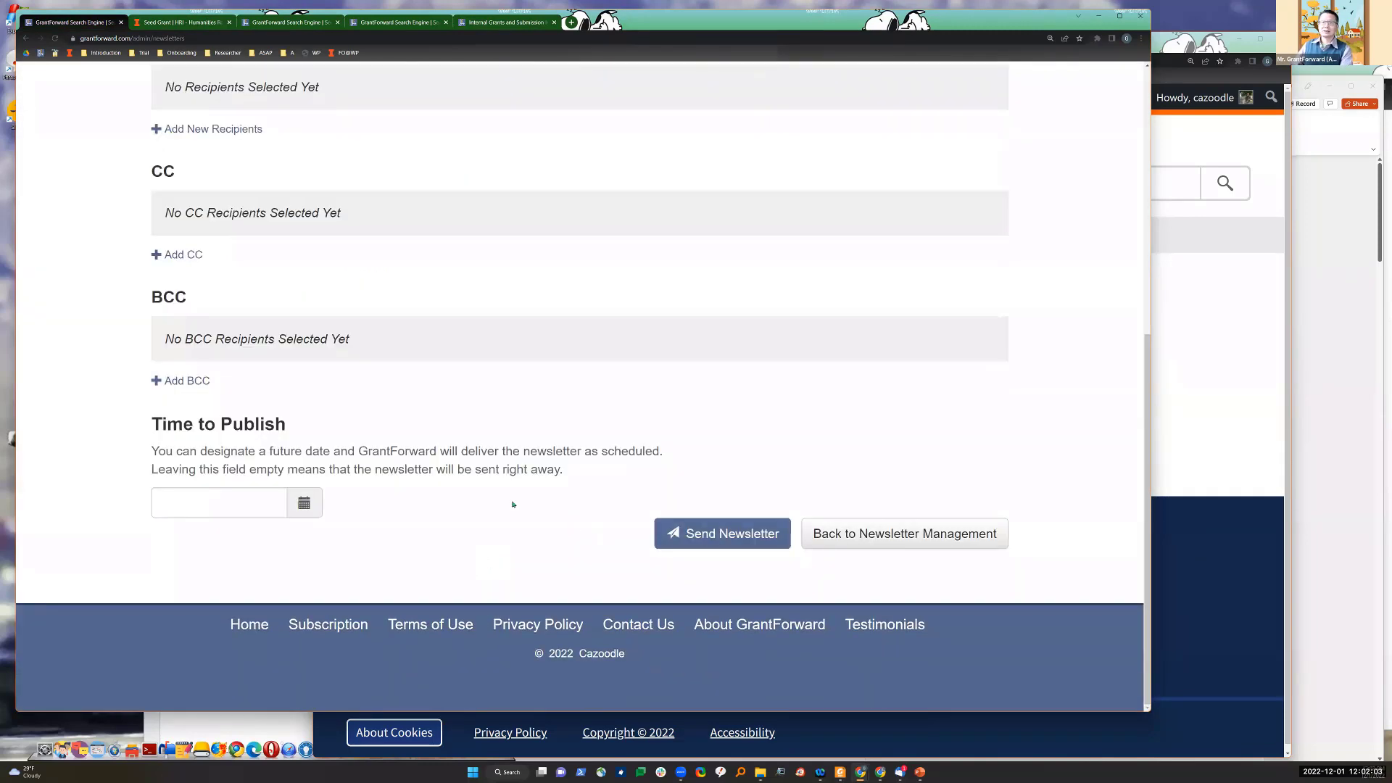
Step: Add the whole institution to the newsletter's Send To recipients
{"action": "scroll", "coordinate": [501, 500], "scroll_direction": "up", "scroll_amount": 3}
{"action": "left_click", "coordinate": [239, 310]}
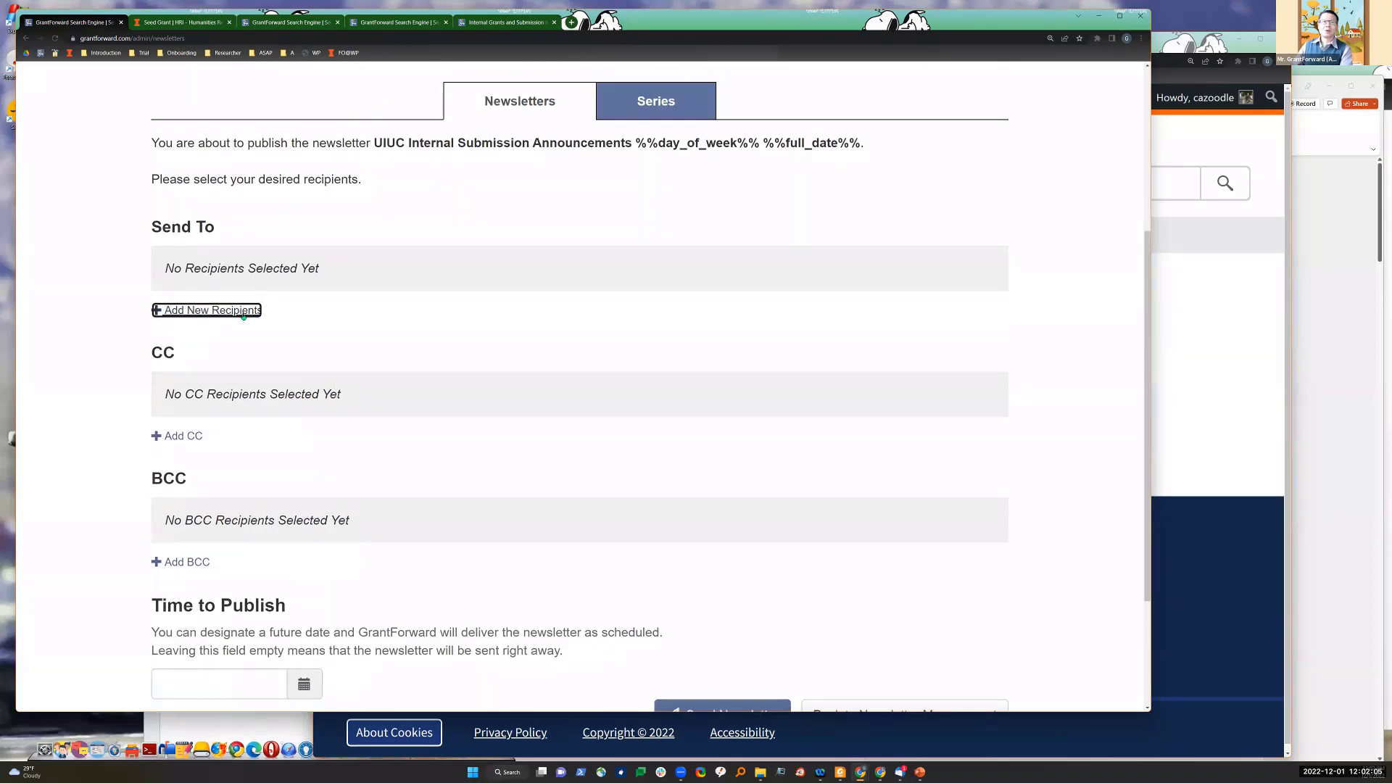
{"action": "left_click", "coordinate": [512, 176]}
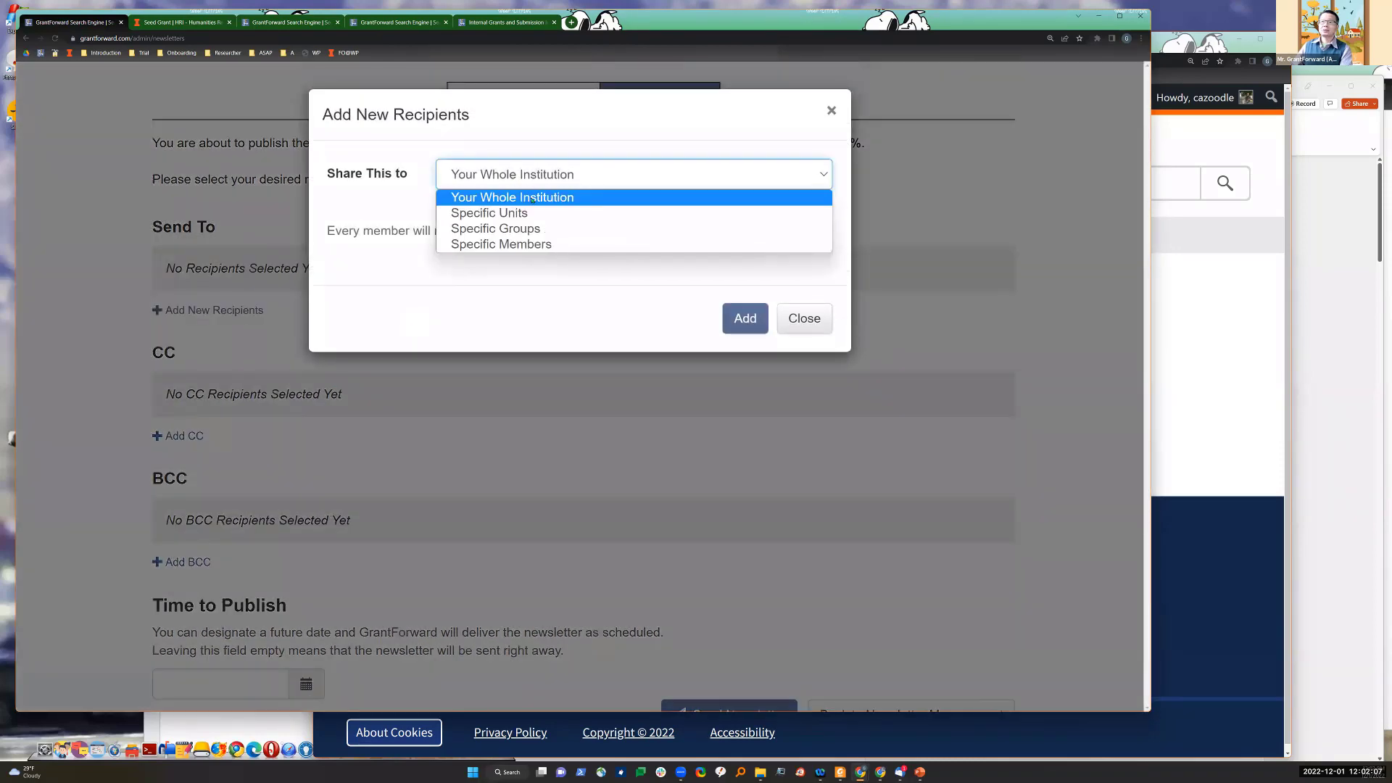
{"action": "left_click", "coordinate": [533, 200]}
{"action": "left_click", "coordinate": [737, 320]}
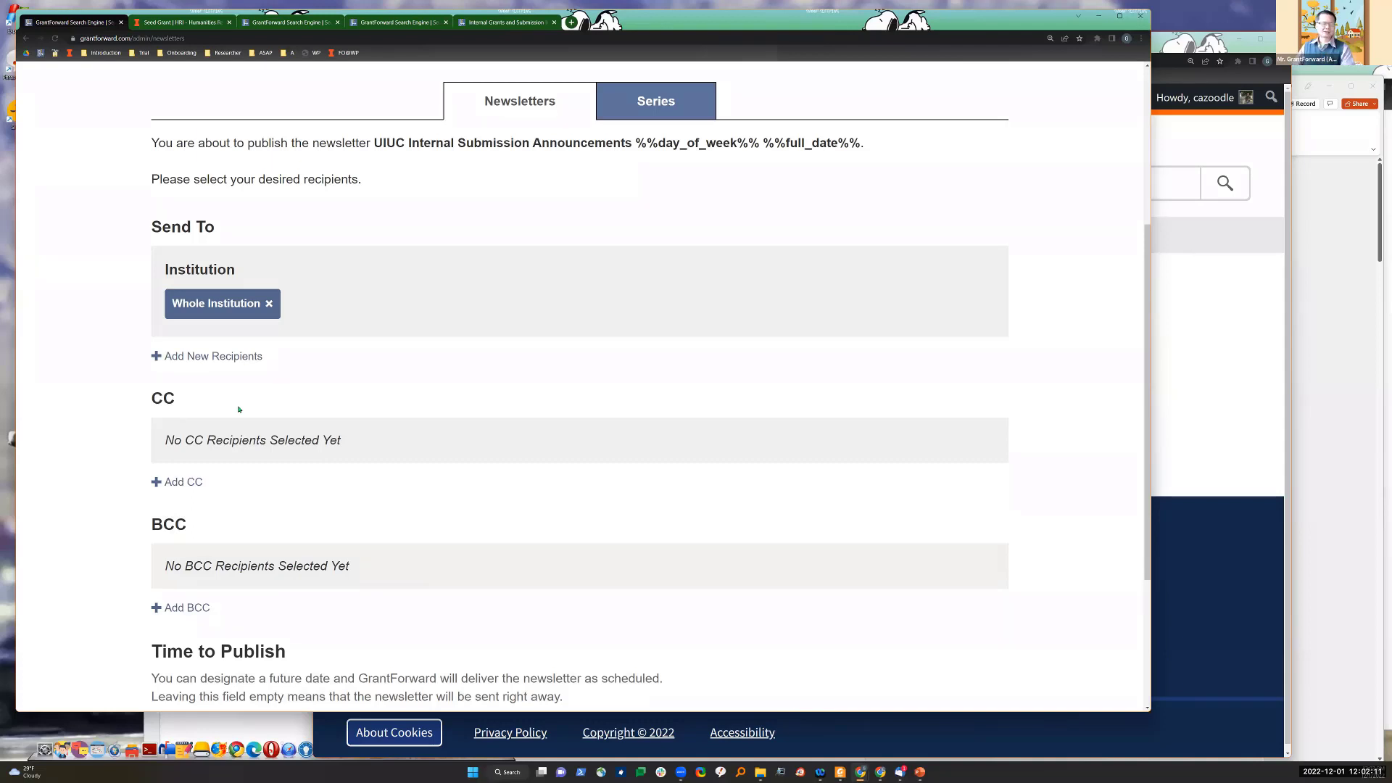
Step: Add the Psychology unit to the newsletter's Send To recipients as a specific unit
{"action": "left_click", "coordinate": [250, 357]}
{"action": "left_click", "coordinate": [555, 174]}
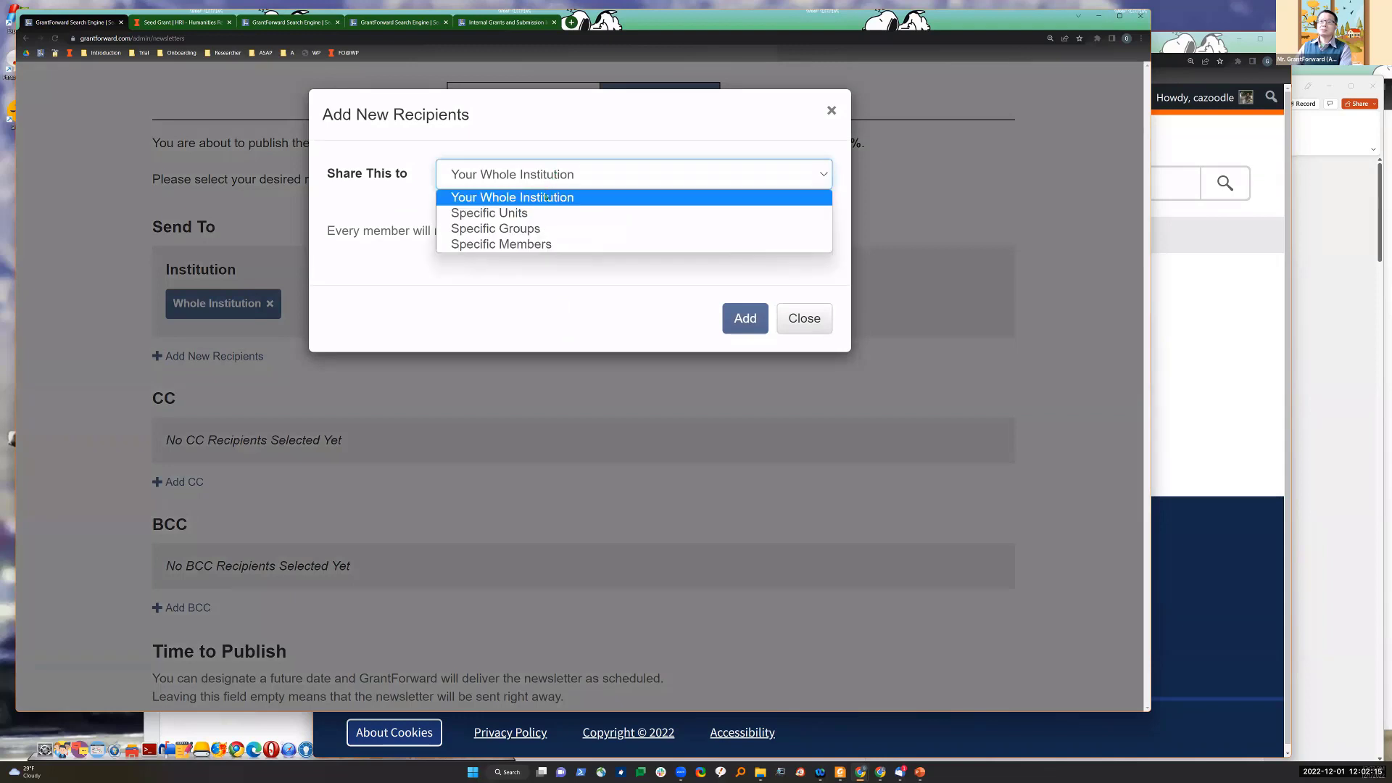
{"action": "left_click", "coordinate": [516, 212]}
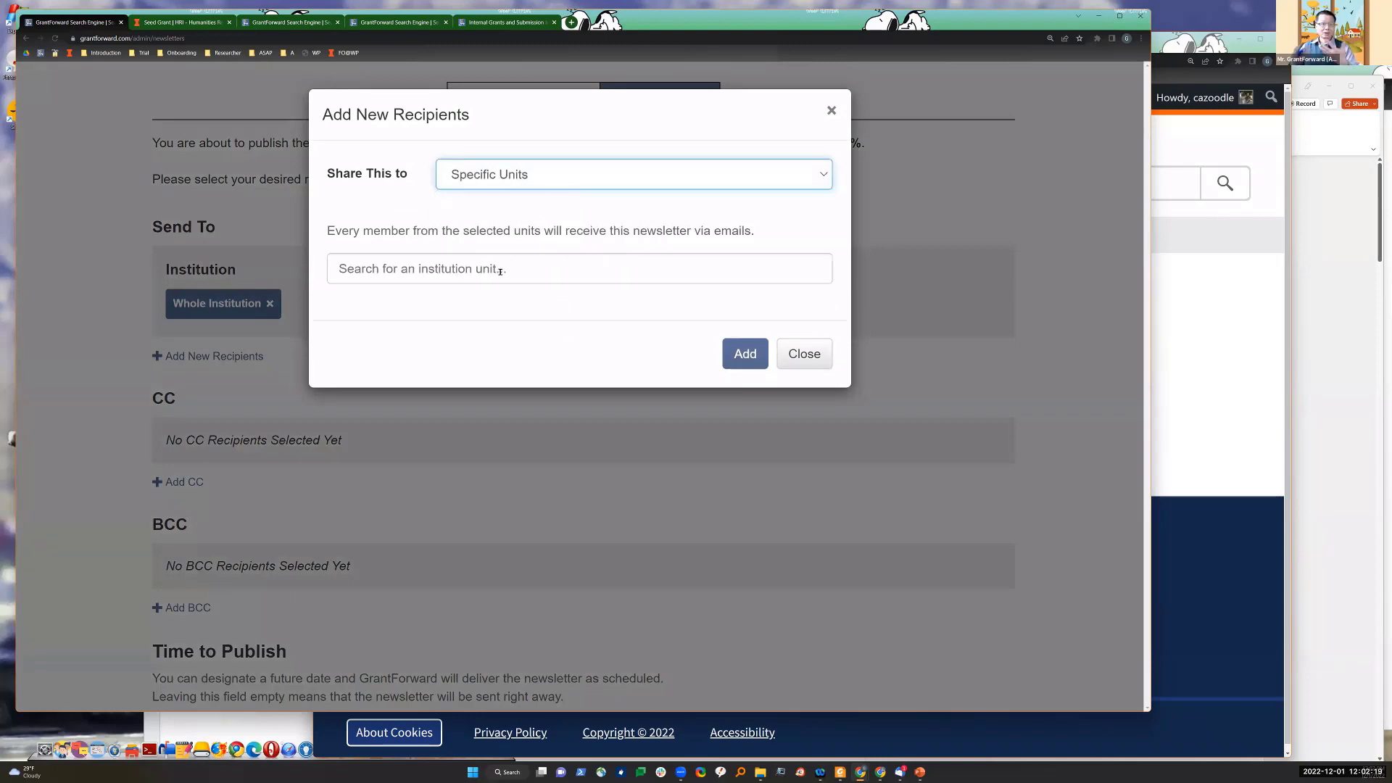
{"action": "left_click", "coordinate": [503, 275]}
{"action": "left_click", "coordinate": [438, 319]}
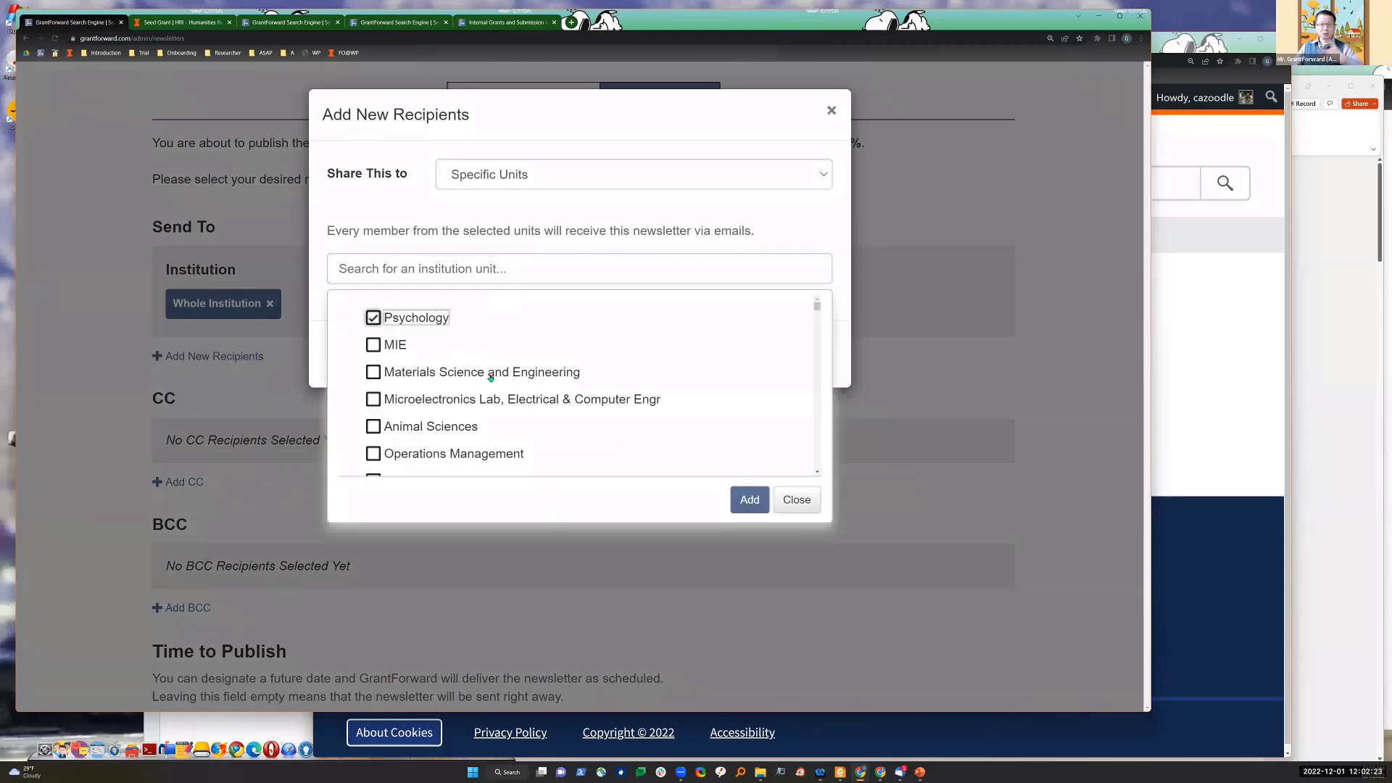
{"action": "left_click", "coordinate": [734, 500]}
{"action": "left_click", "coordinate": [723, 432]}
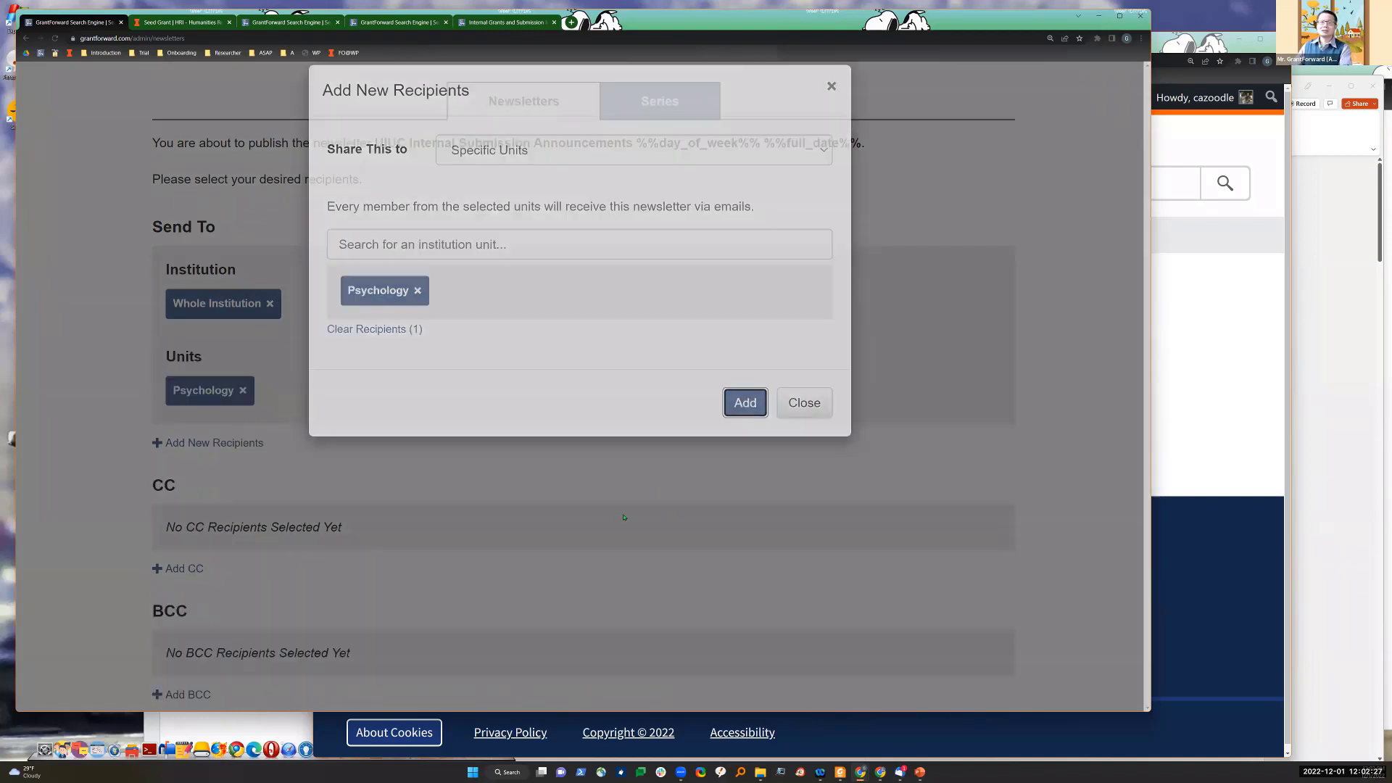
{"action": "scroll", "coordinate": [305, 442], "scroll_direction": "down", "scroll_amount": 2}
{"action": "scroll", "coordinate": [231, 692], "scroll_direction": "down", "scroll_amount": 2}
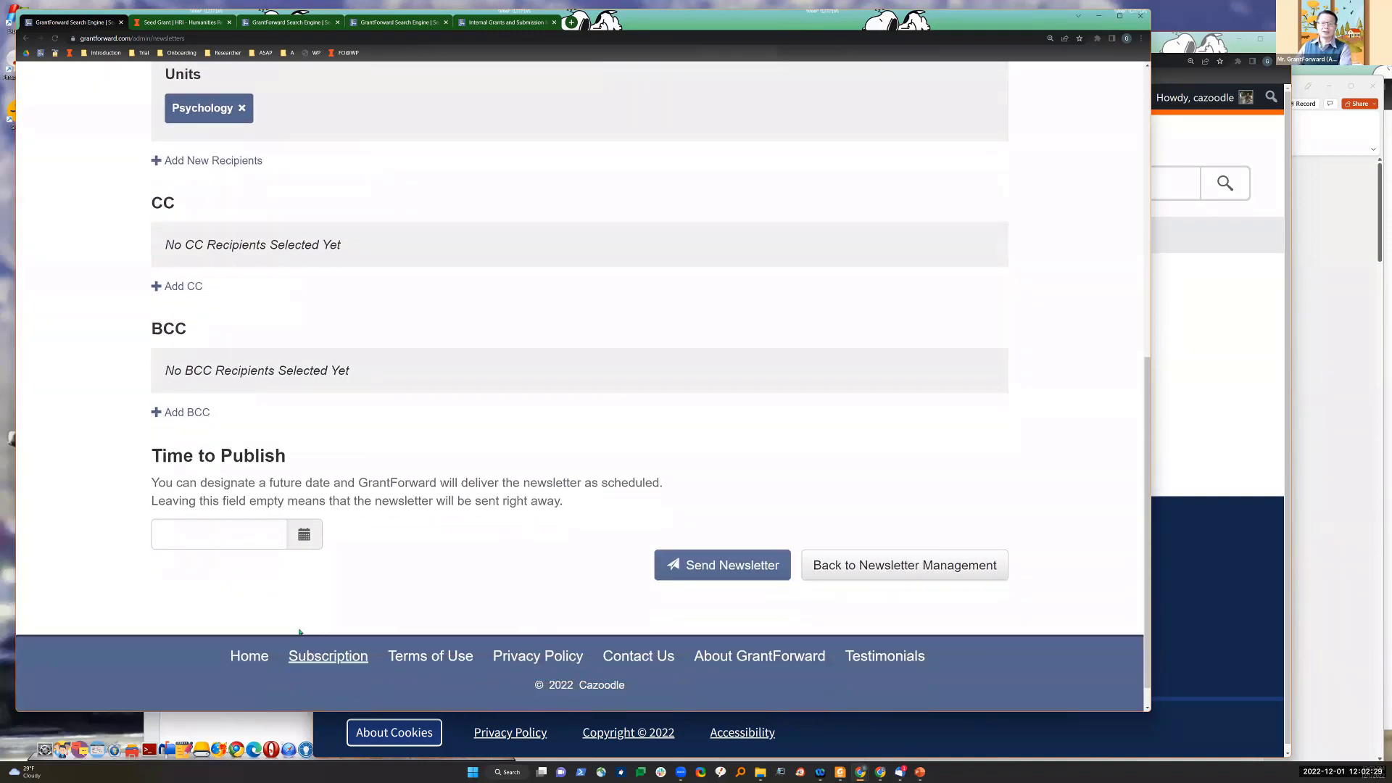
{"action": "left_click", "coordinate": [304, 503]}
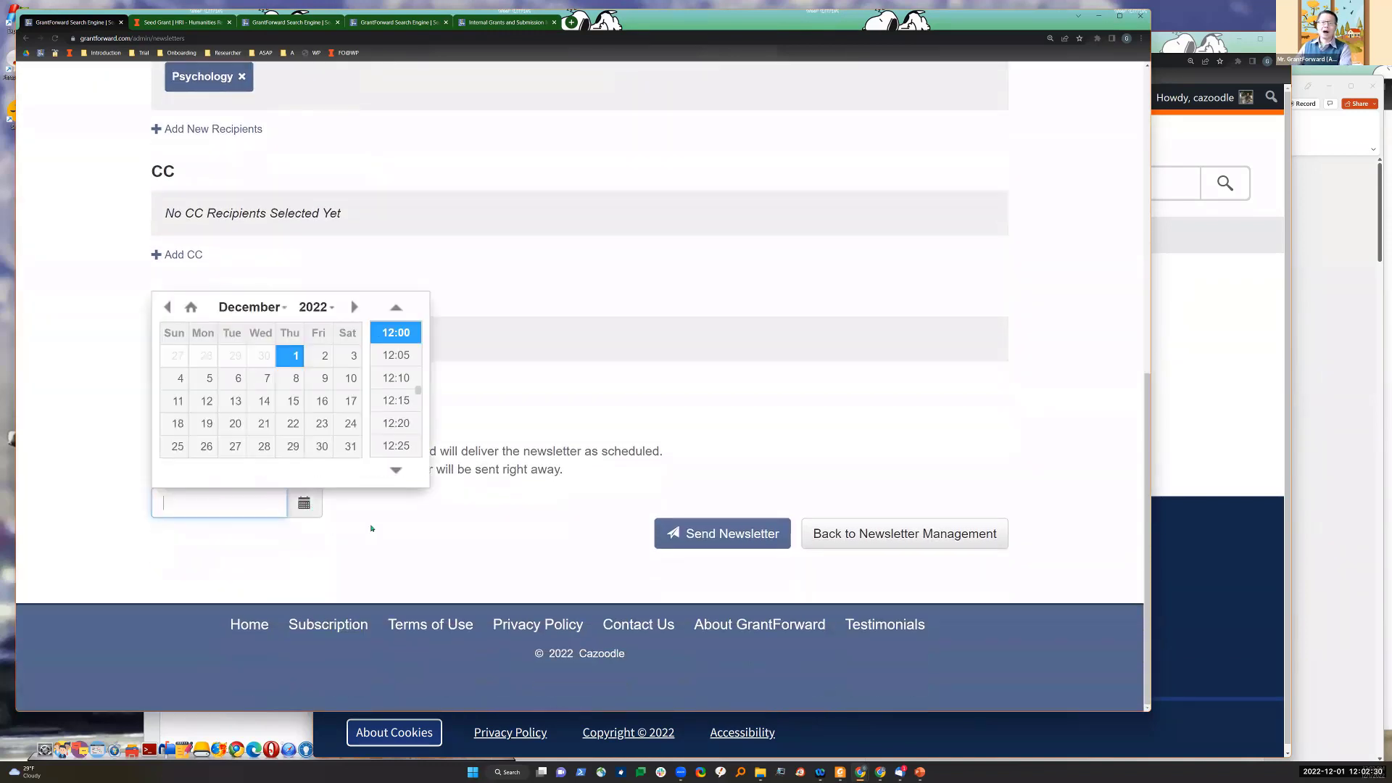
{"action": "left_click", "coordinate": [205, 377]}
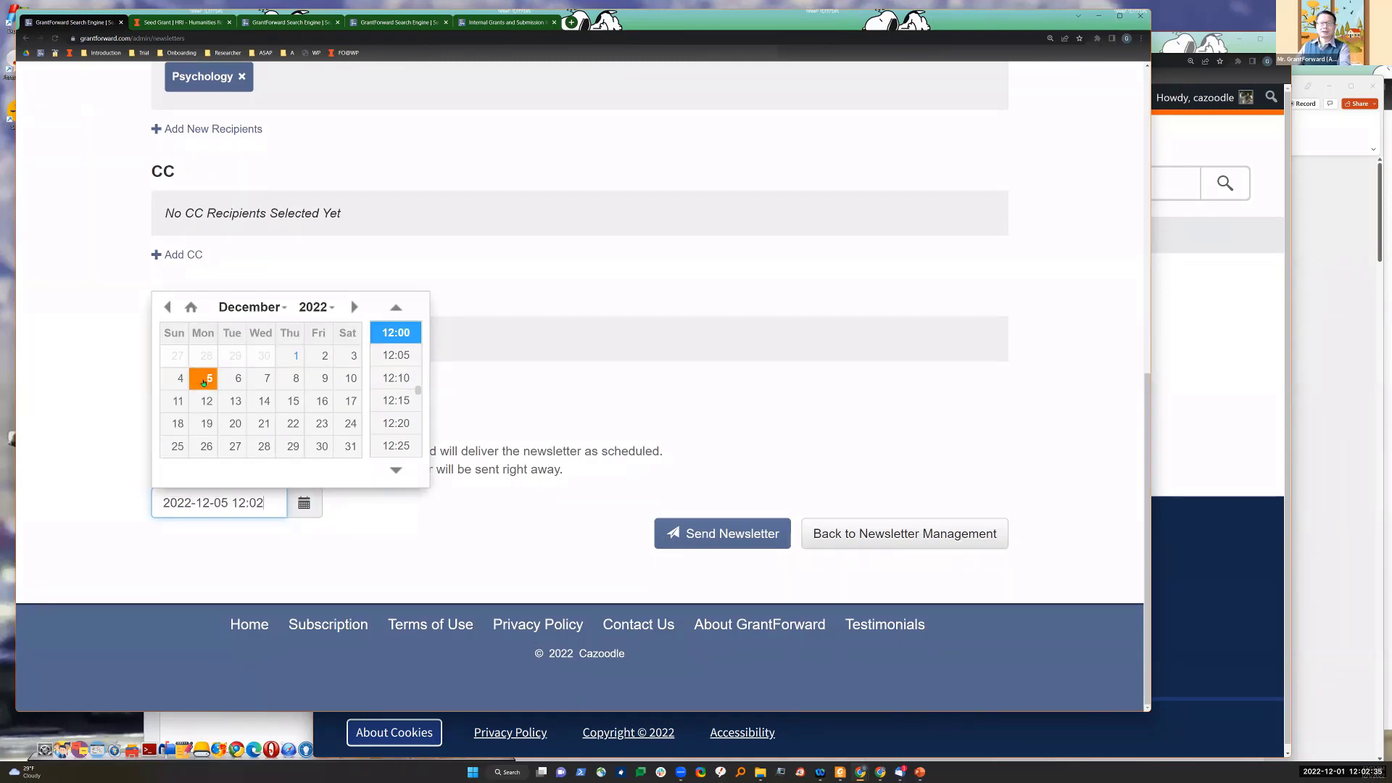
{"action": "left_click", "coordinate": [696, 542]}
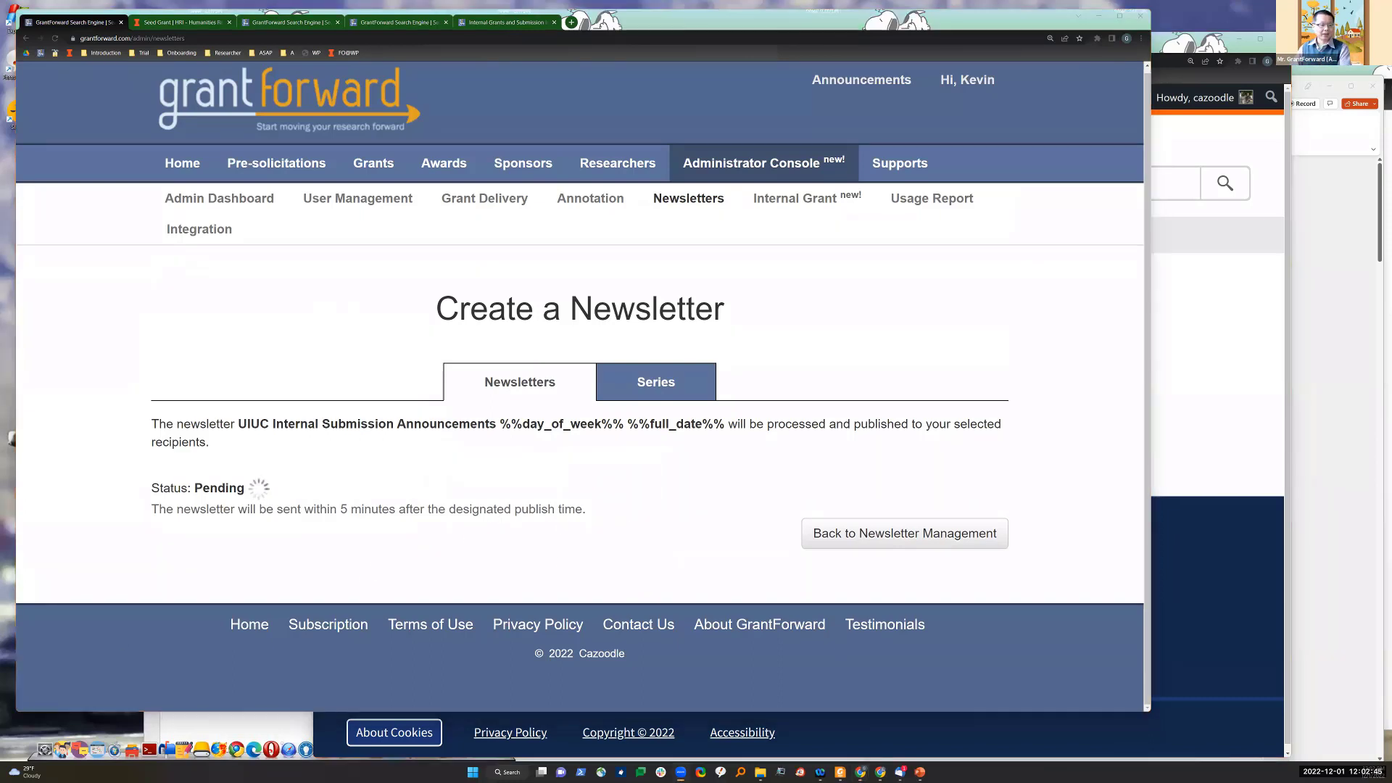
Step: Glance at the Internal Grants website page, then switch to PowerPoint and highlight "Disseminating Internal Submissions" on the Objectives slide
{"action": "left_click", "coordinate": [1196, 408]}
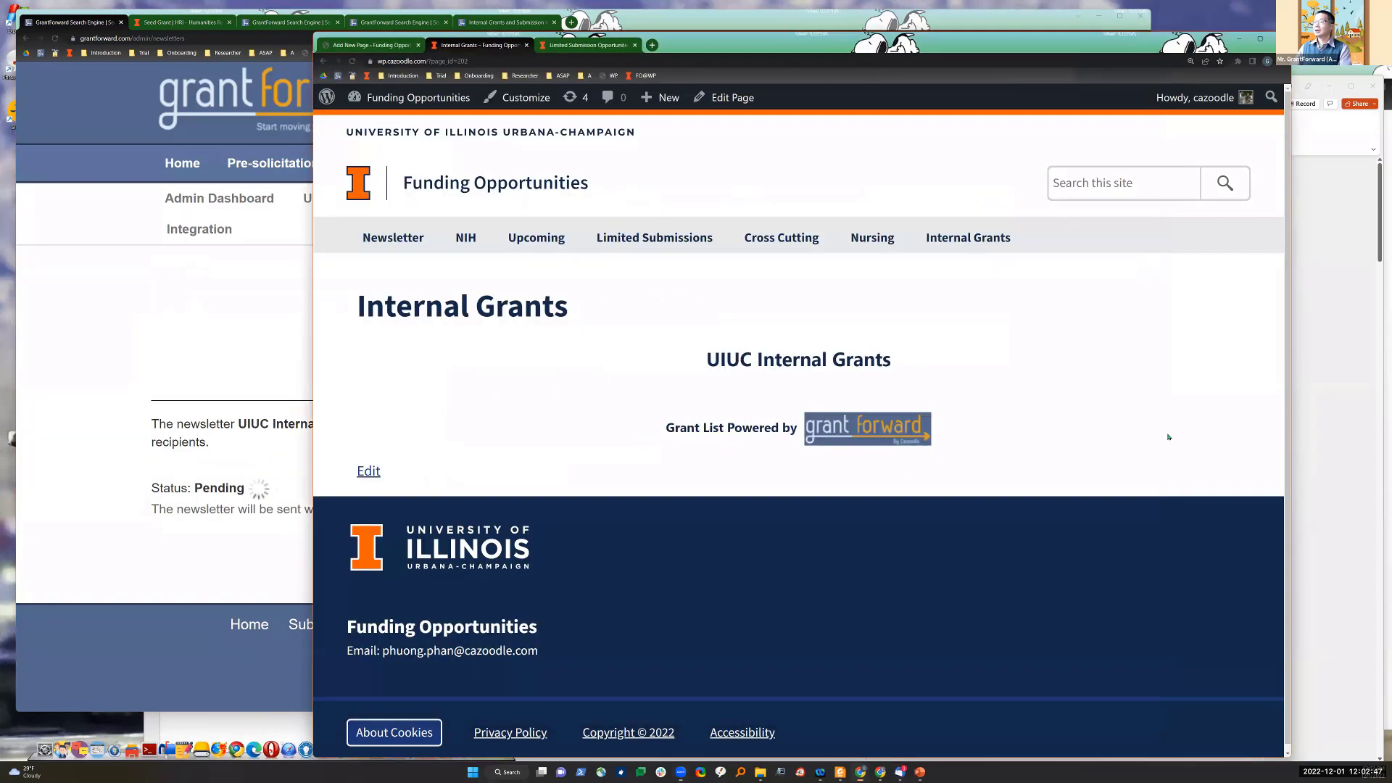
{"action": "scroll", "coordinate": [1091, 462], "scroll_direction": "down", "scroll_amount": 1}
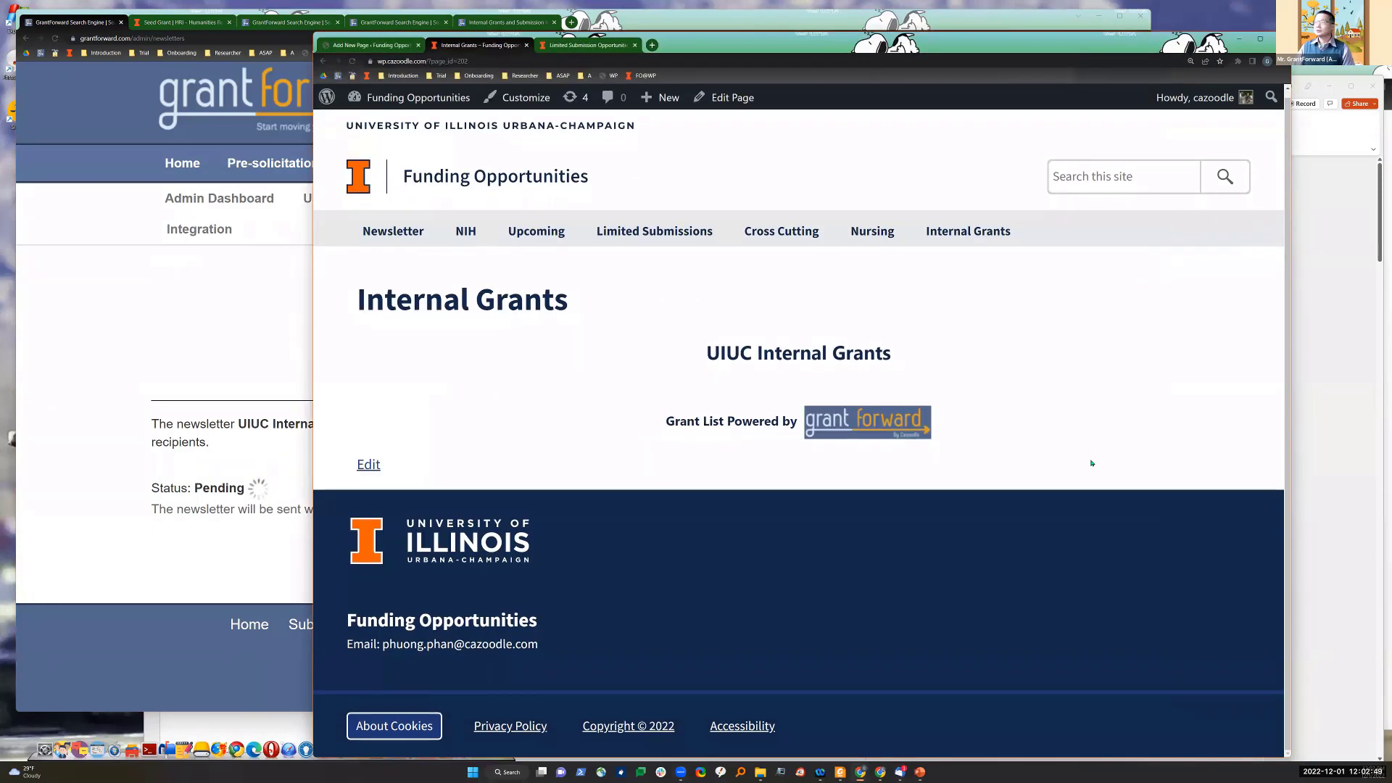
{"action": "left_click", "coordinate": [1380, 465]}
{"action": "left_click", "coordinate": [257, 449]}
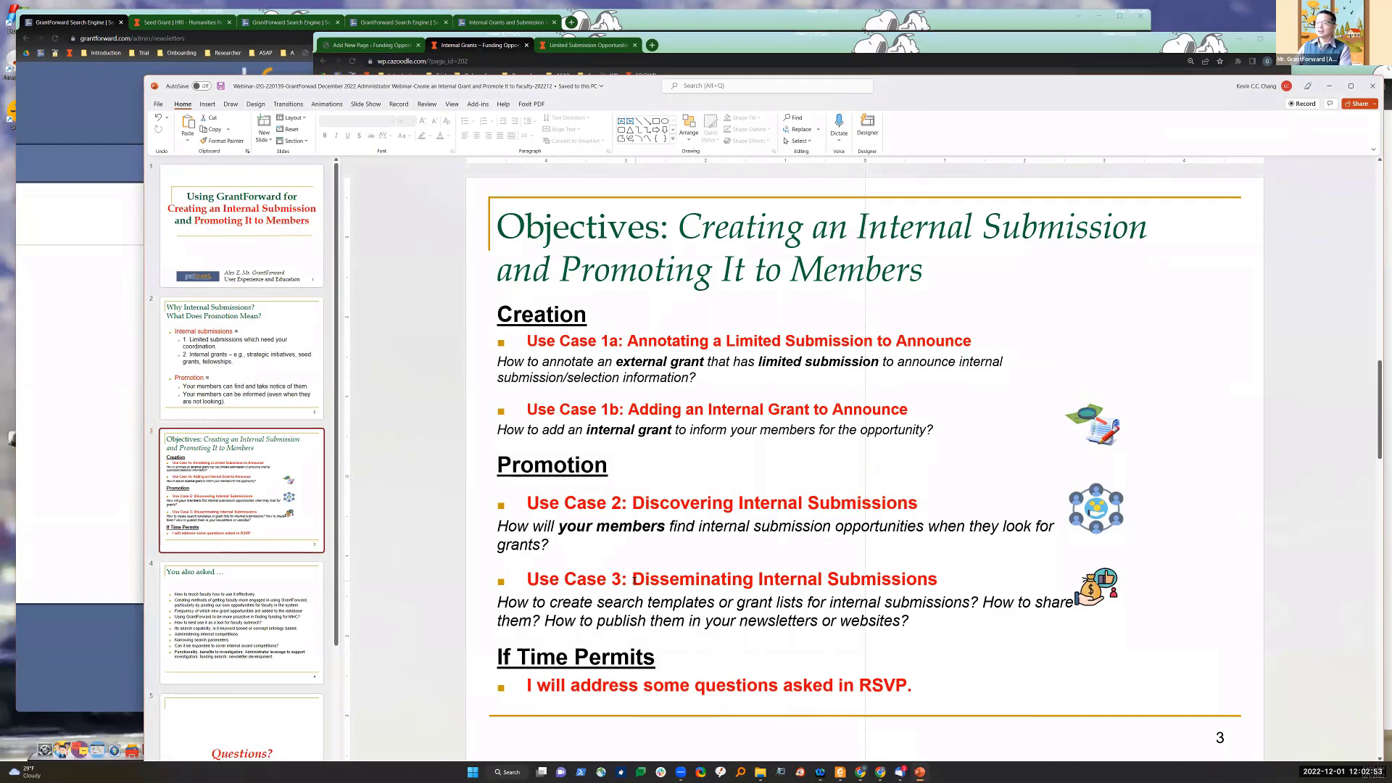
{"action": "left_click_drag", "start_coordinate": [633, 580], "coordinate": [929, 576]}
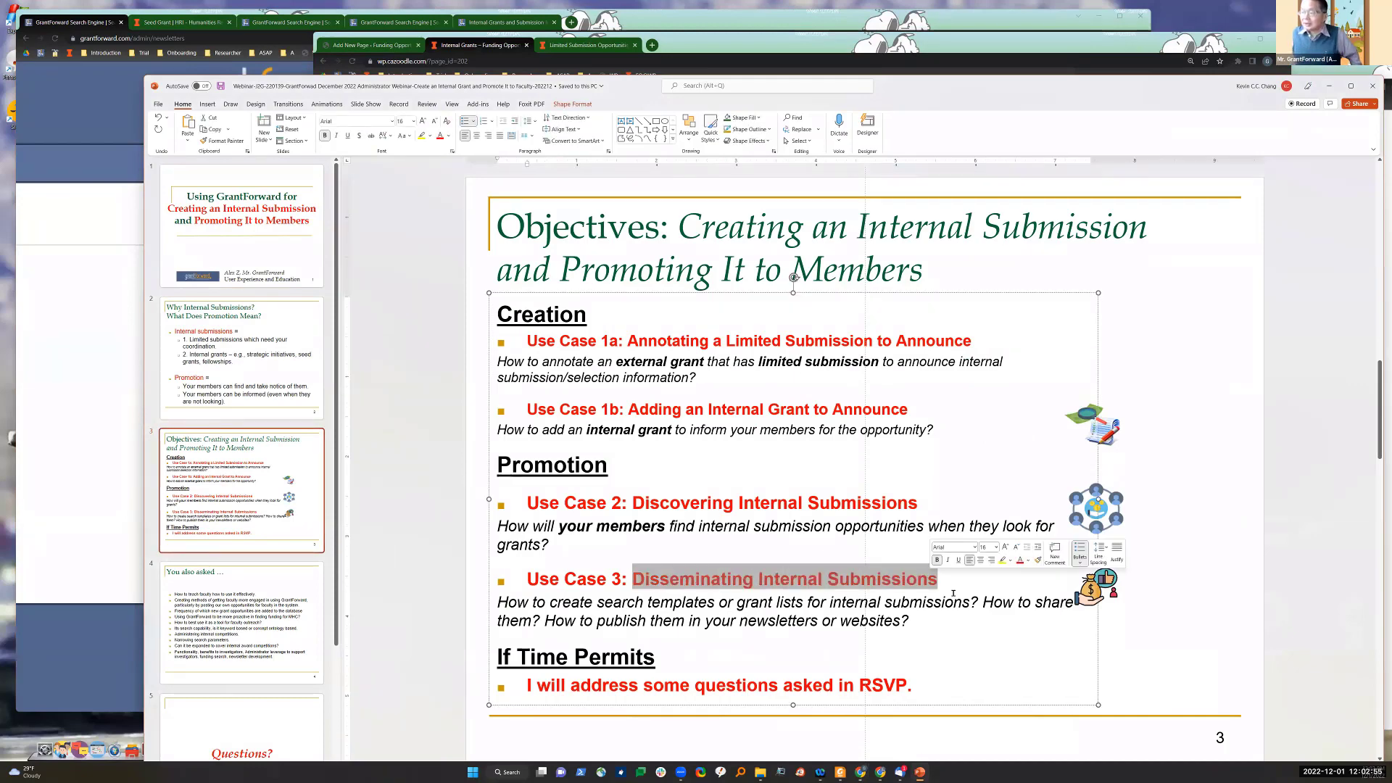
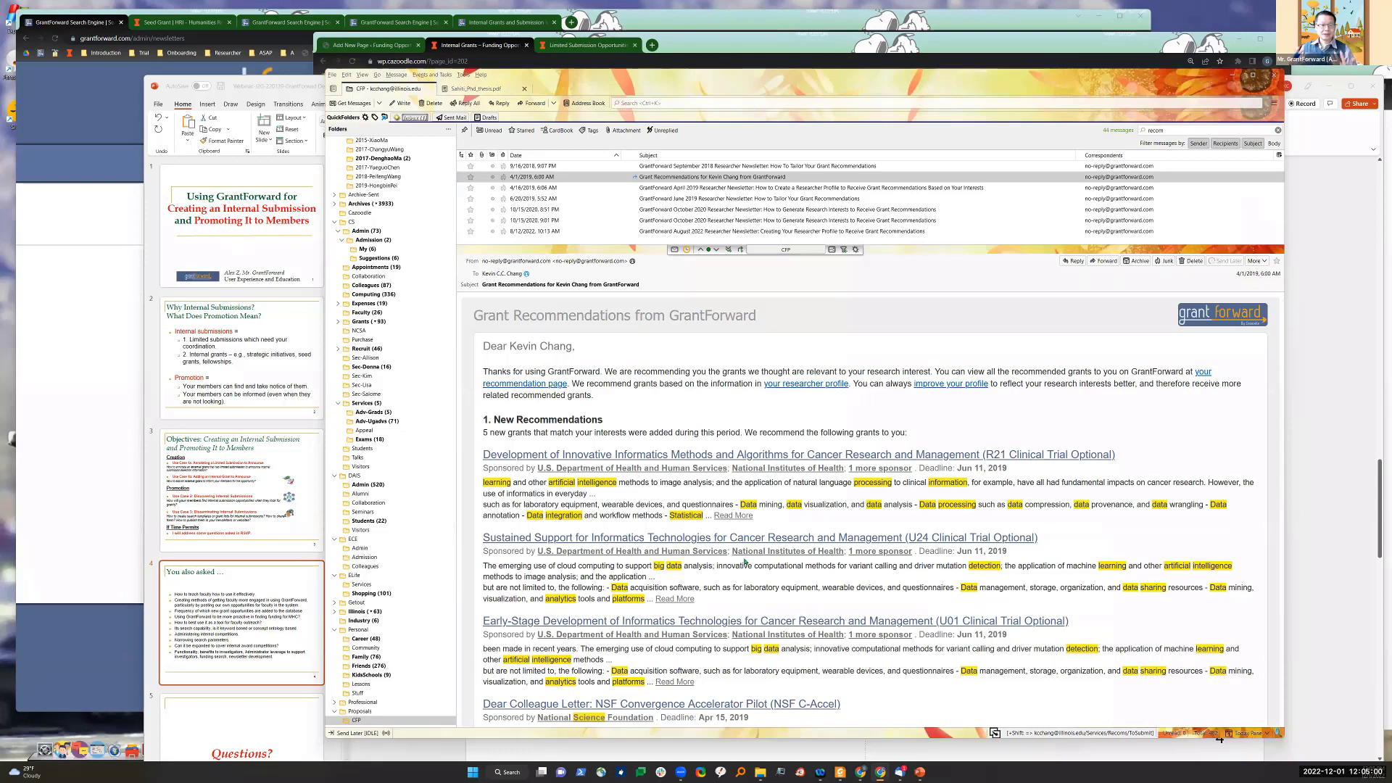
Step: Highlight the greeting line of the Grant Recommendations email and return to the "You also asked …" slide in PowerPoint
{"action": "triple_click", "coordinate": [486, 346]}
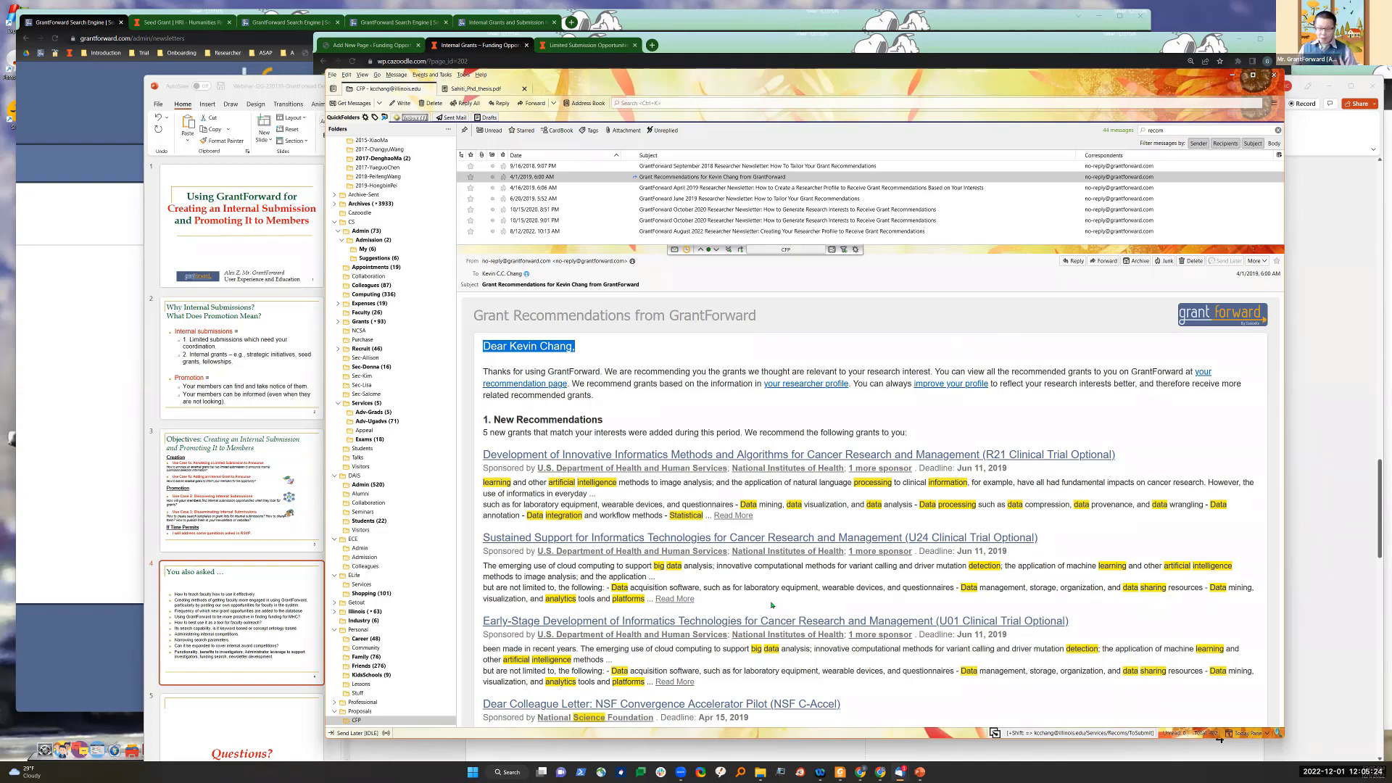
{"action": "key", "text": "alt+Tab"}
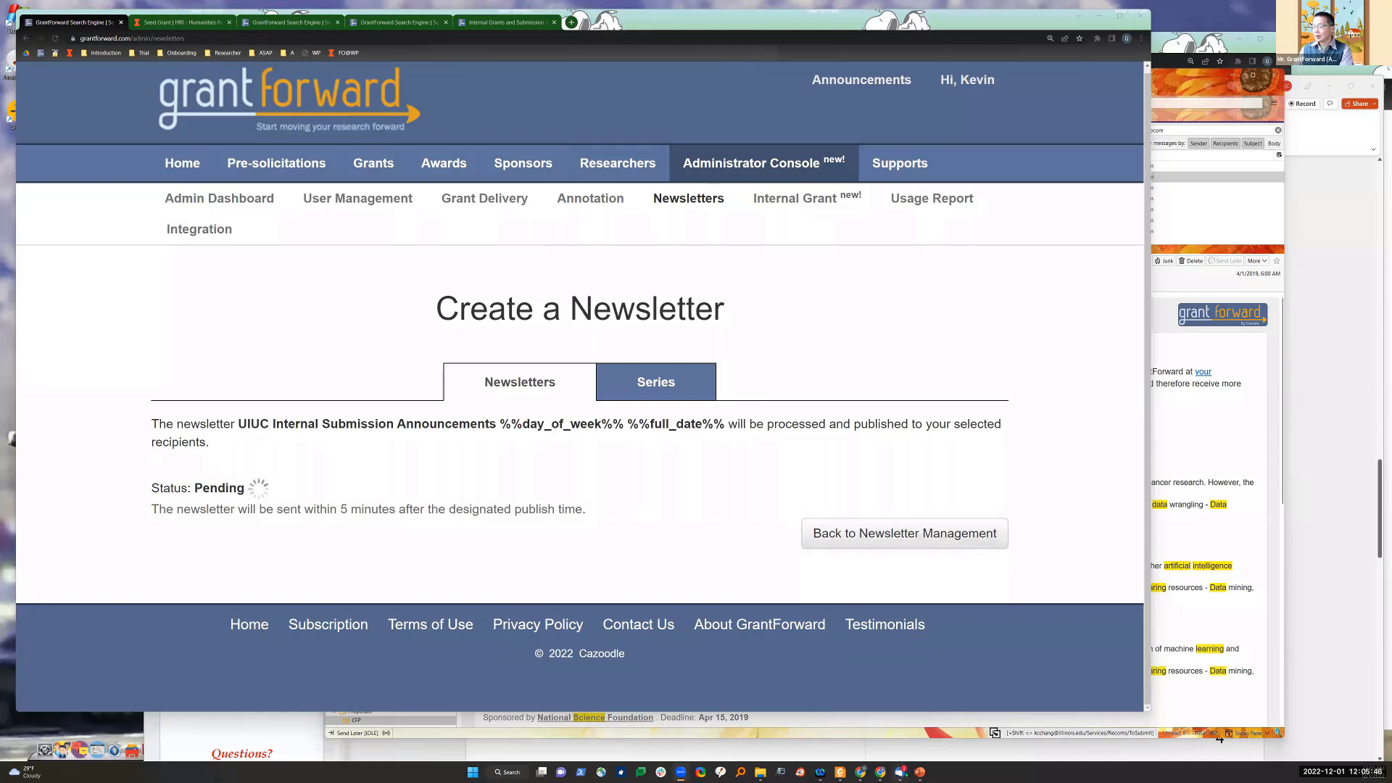
{"action": "left_click", "coordinate": [1309, 522]}
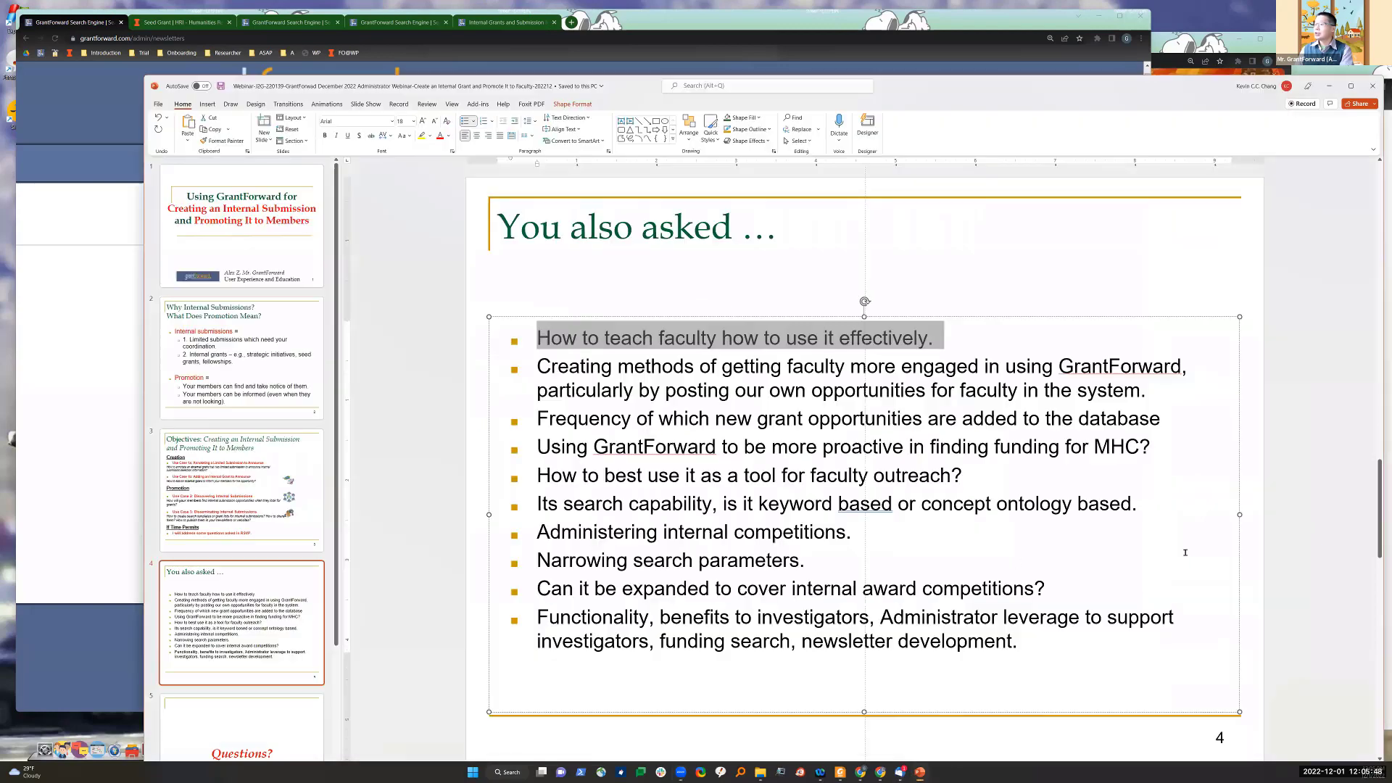
Step: Highlight the questions about getting faculty more engaged and about how frequently new grant opportunities are added to the database
{"action": "left_click", "coordinate": [694, 445]}
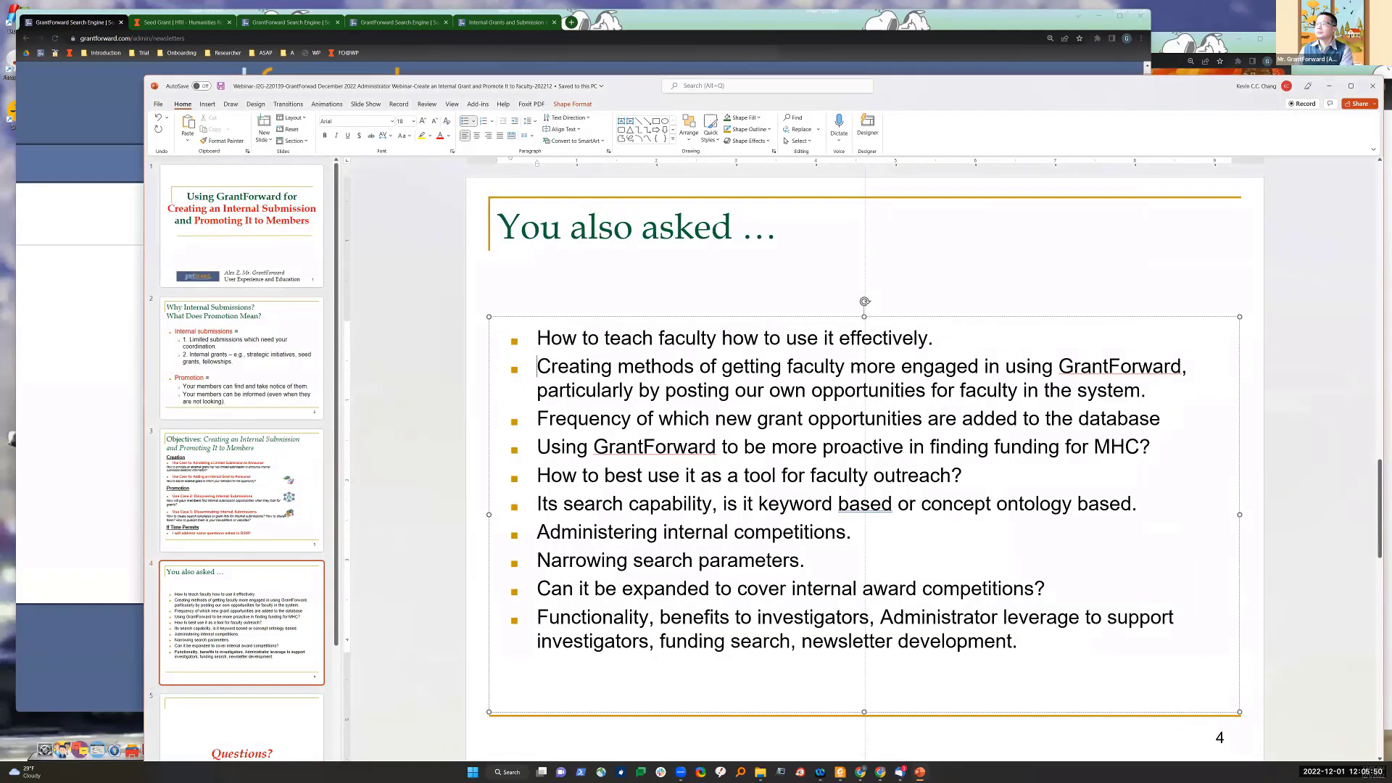
{"action": "left_click_drag", "start_coordinate": [537, 366], "coordinate": [1146, 392]}
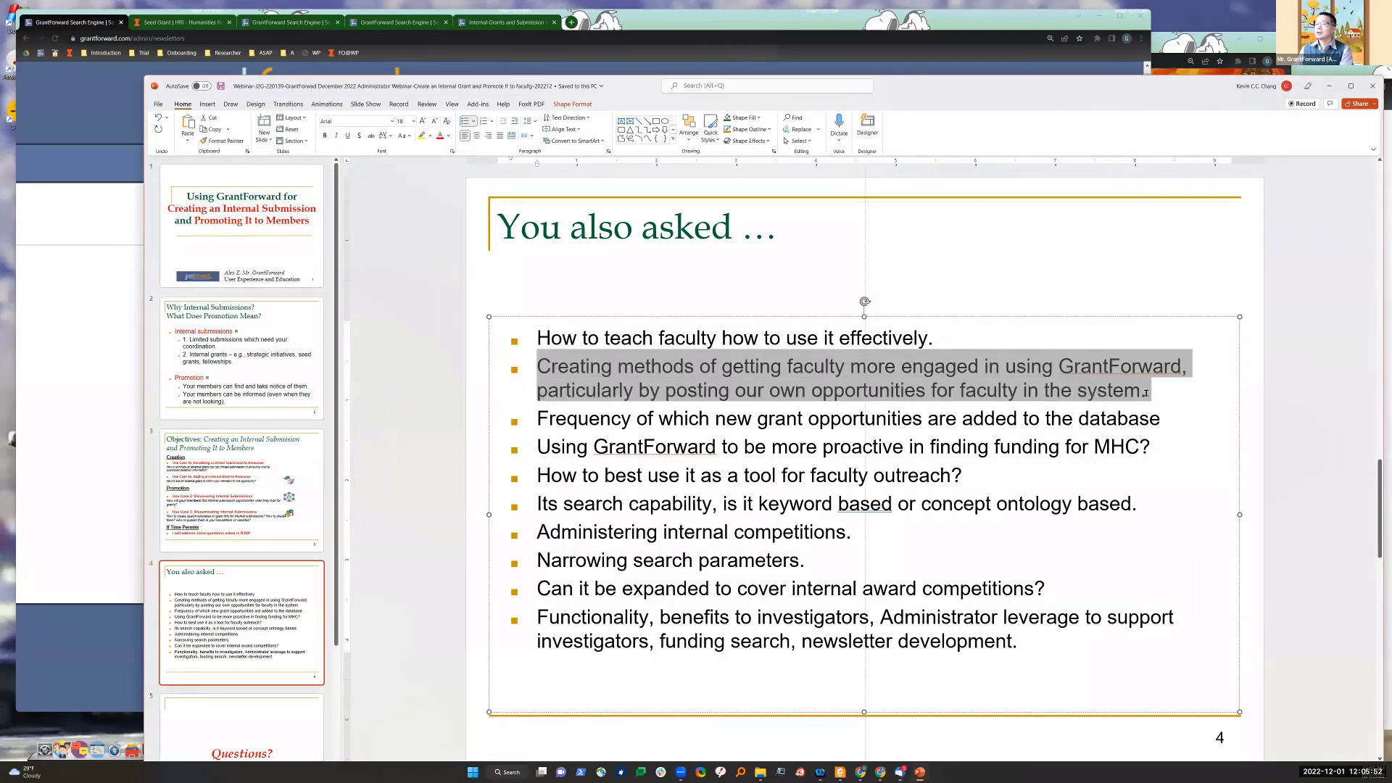
{"action": "left_click", "coordinate": [989, 447]}
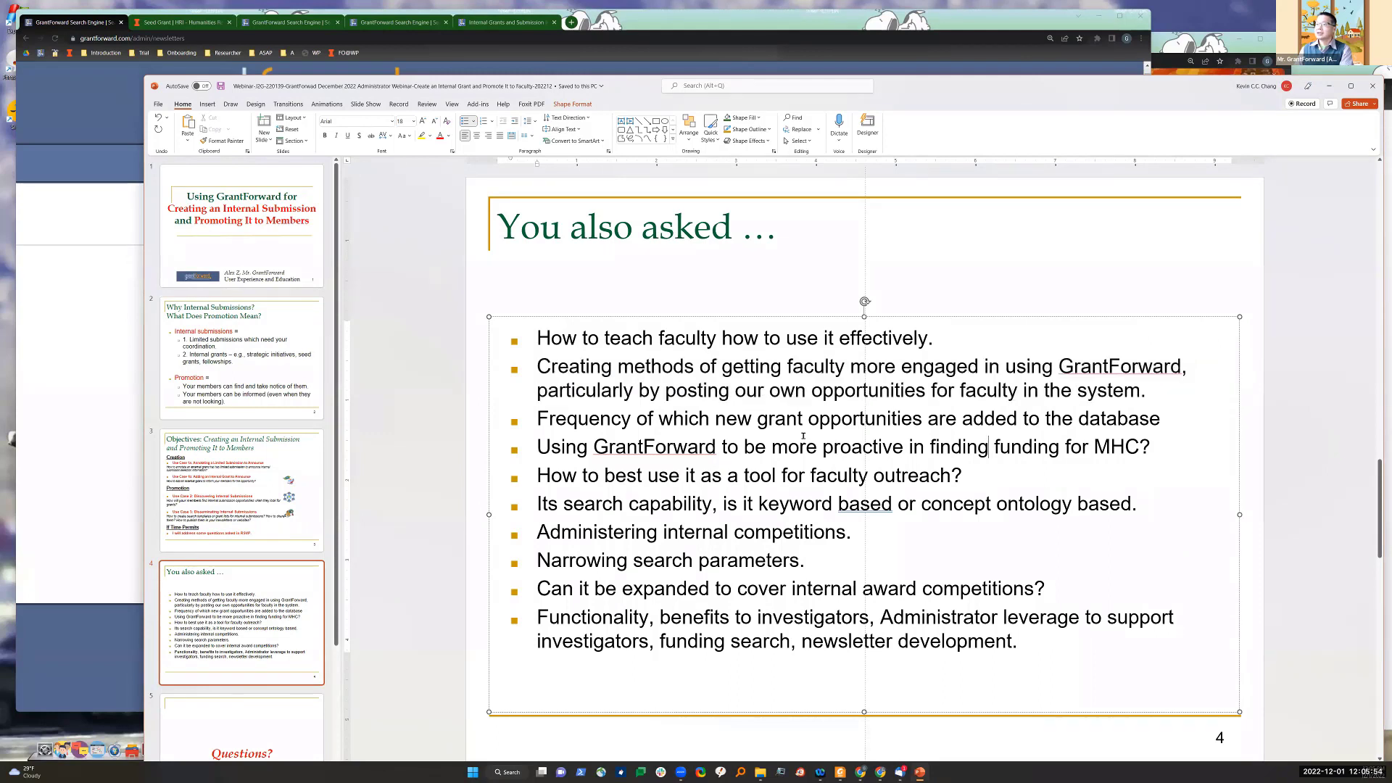
{"action": "left_click_drag", "start_coordinate": [669, 396], "coordinate": [946, 391]}
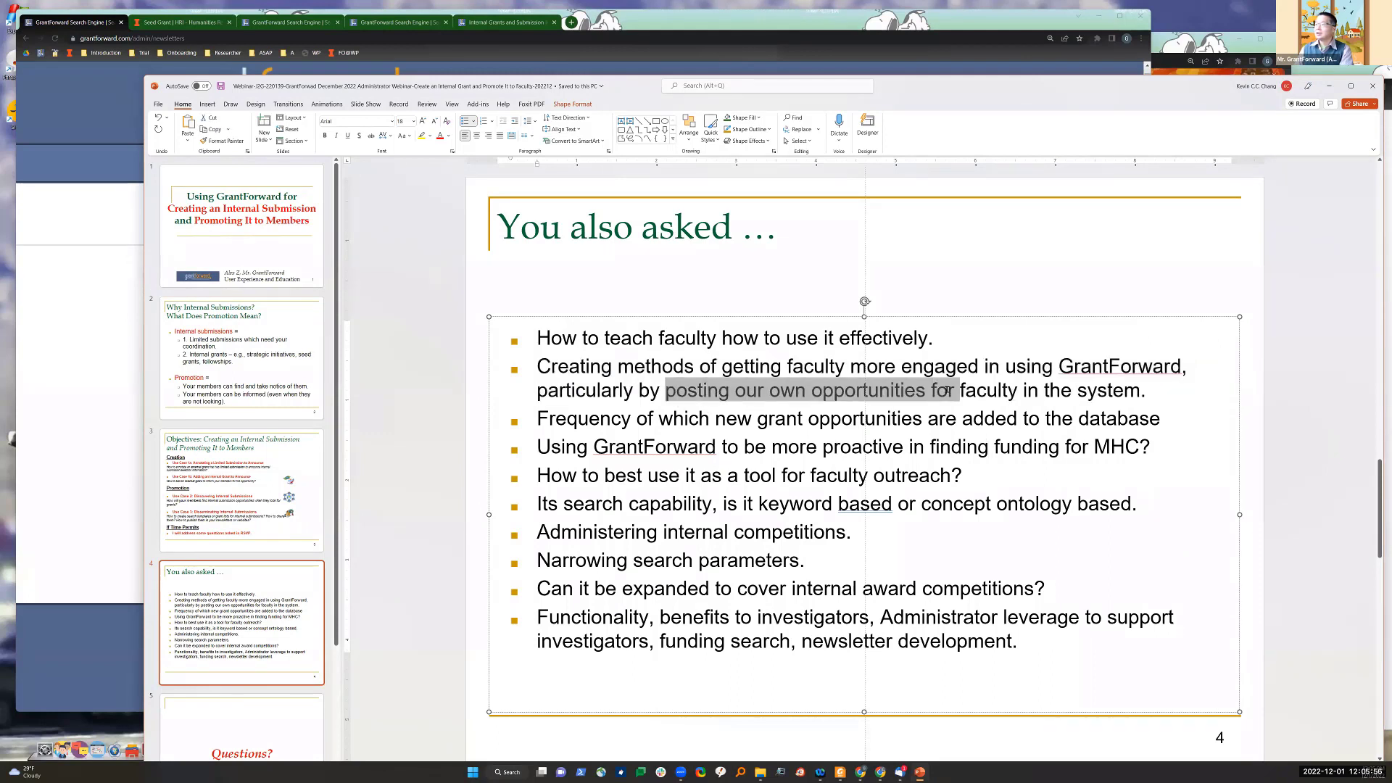
{"action": "left_click", "coordinate": [947, 391]}
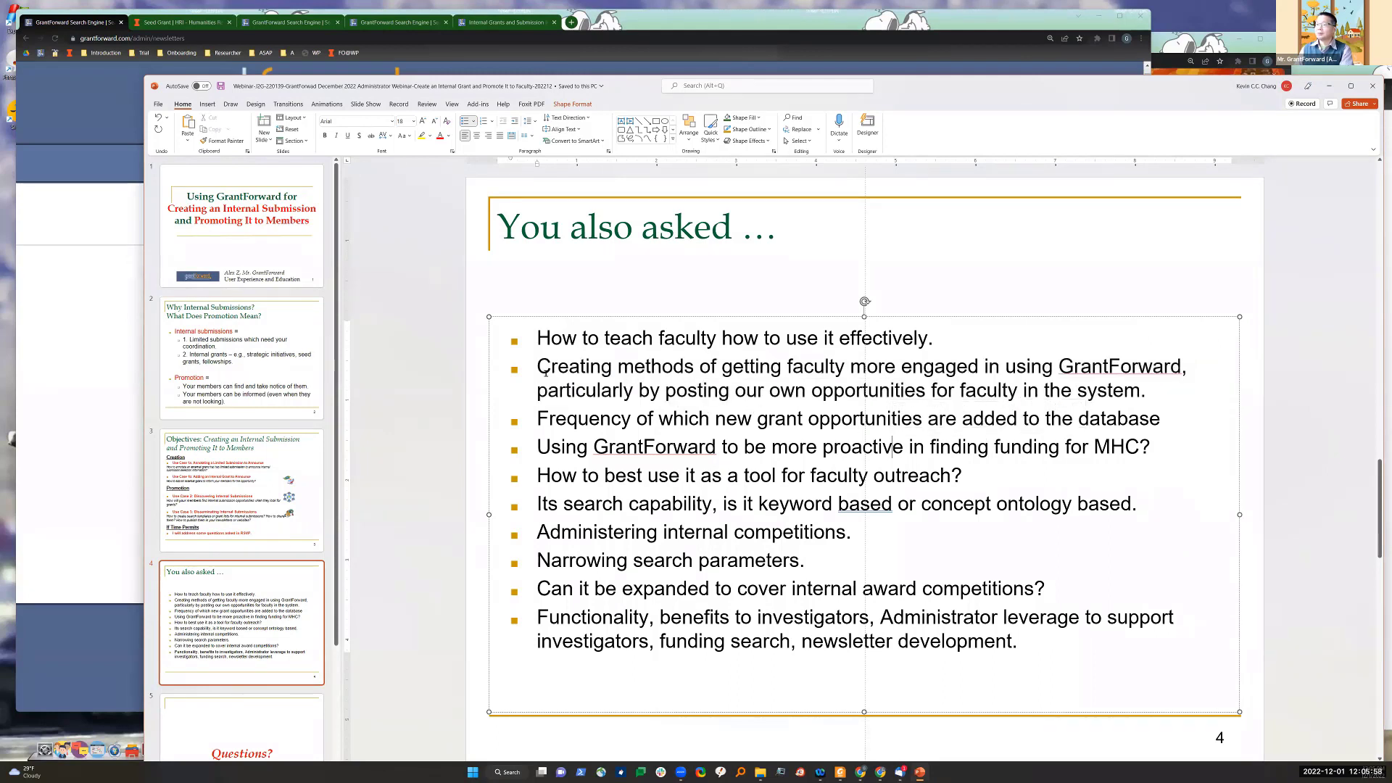
{"action": "left_click_drag", "start_coordinate": [537, 367], "coordinate": [841, 369]}
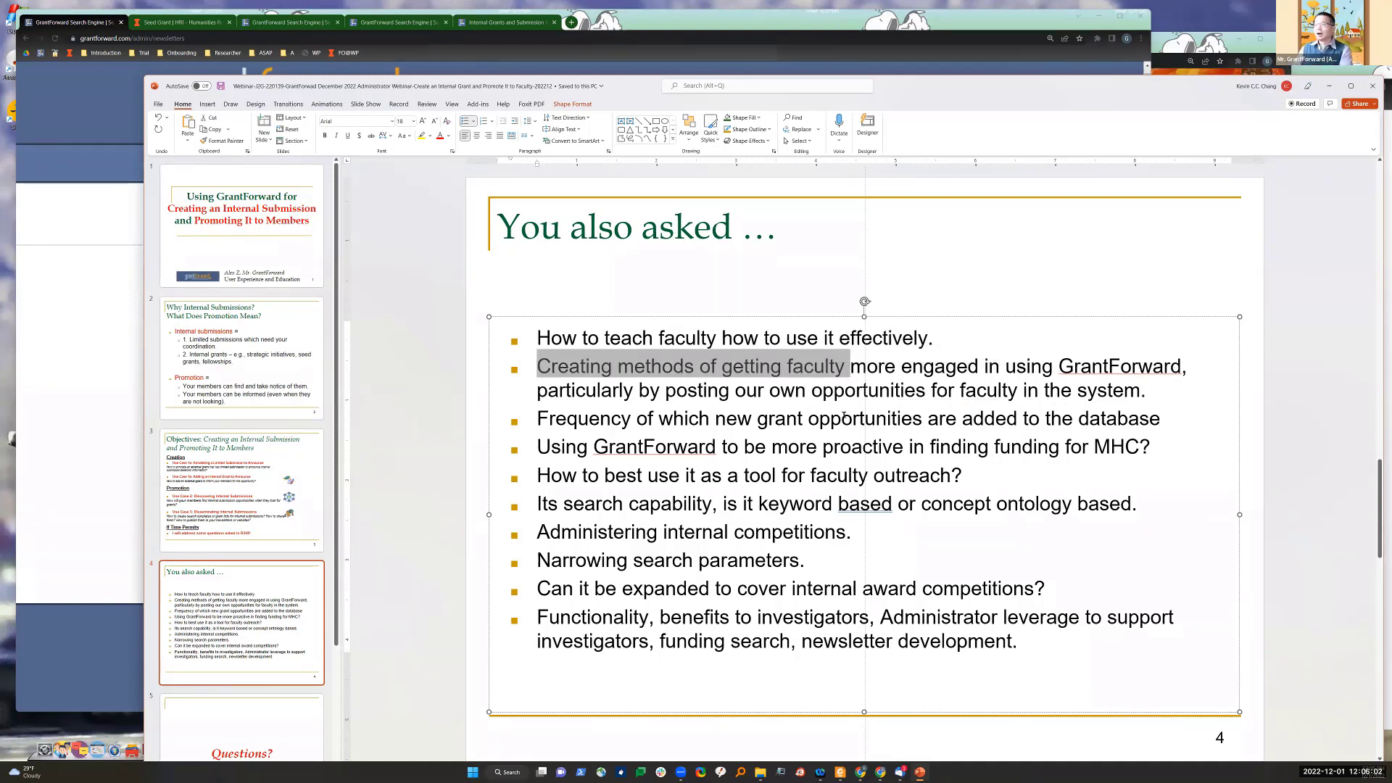
{"action": "left_click", "coordinate": [904, 389]}
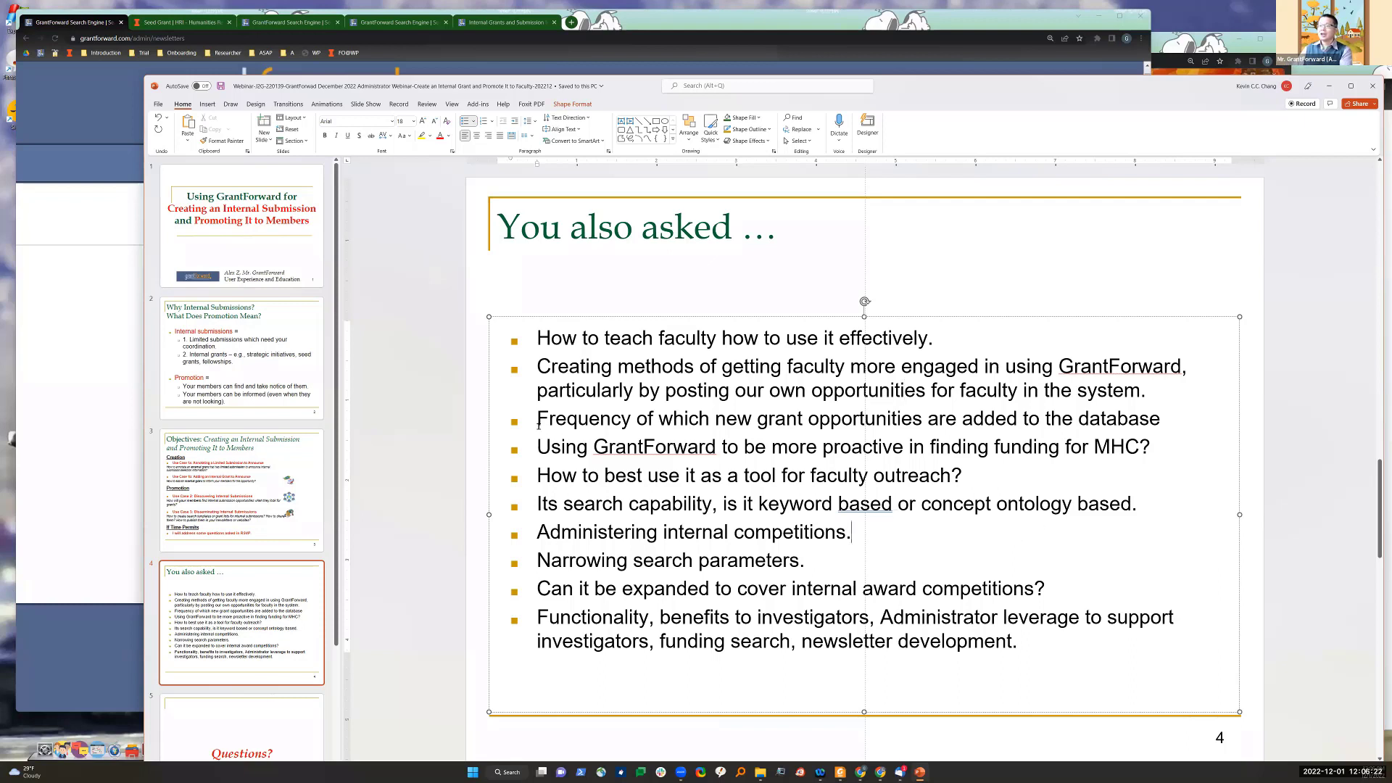
{"action": "left_click_drag", "start_coordinate": [538, 424], "coordinate": [1128, 422]}
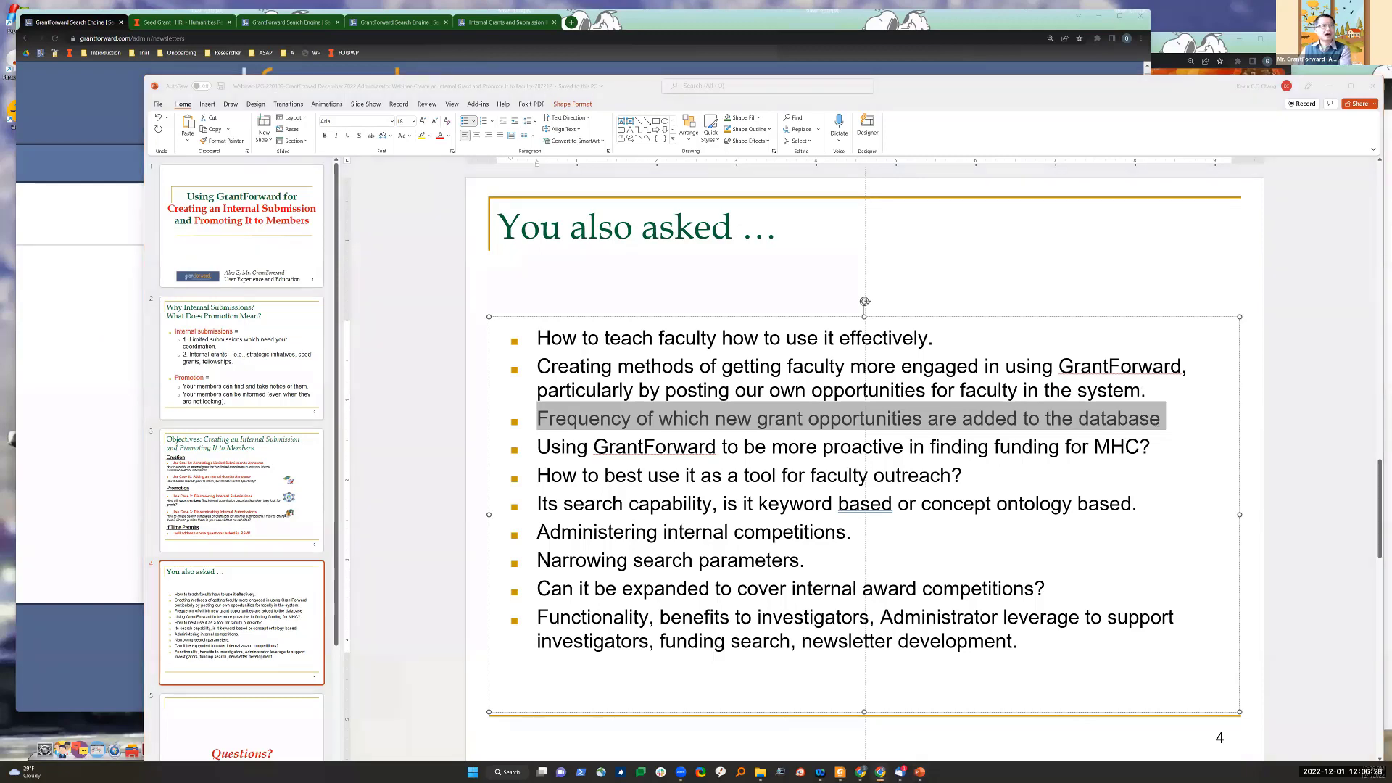
Step: Switch to GrantForward in the browser, open its home page, and bring up the New Sponsors and New Grant Opportunities sections
{"action": "left_click", "coordinate": [92, 436]}
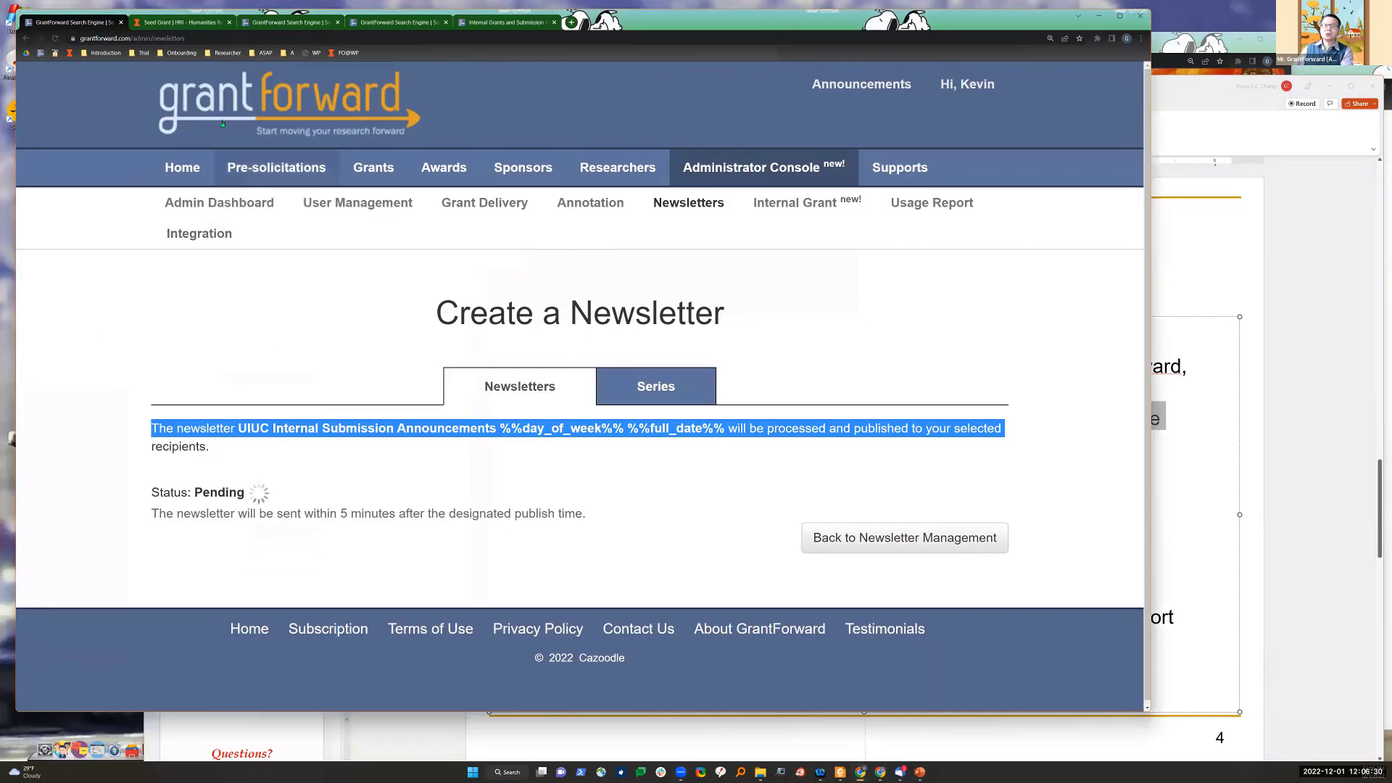
{"action": "left_click", "coordinate": [187, 183]}
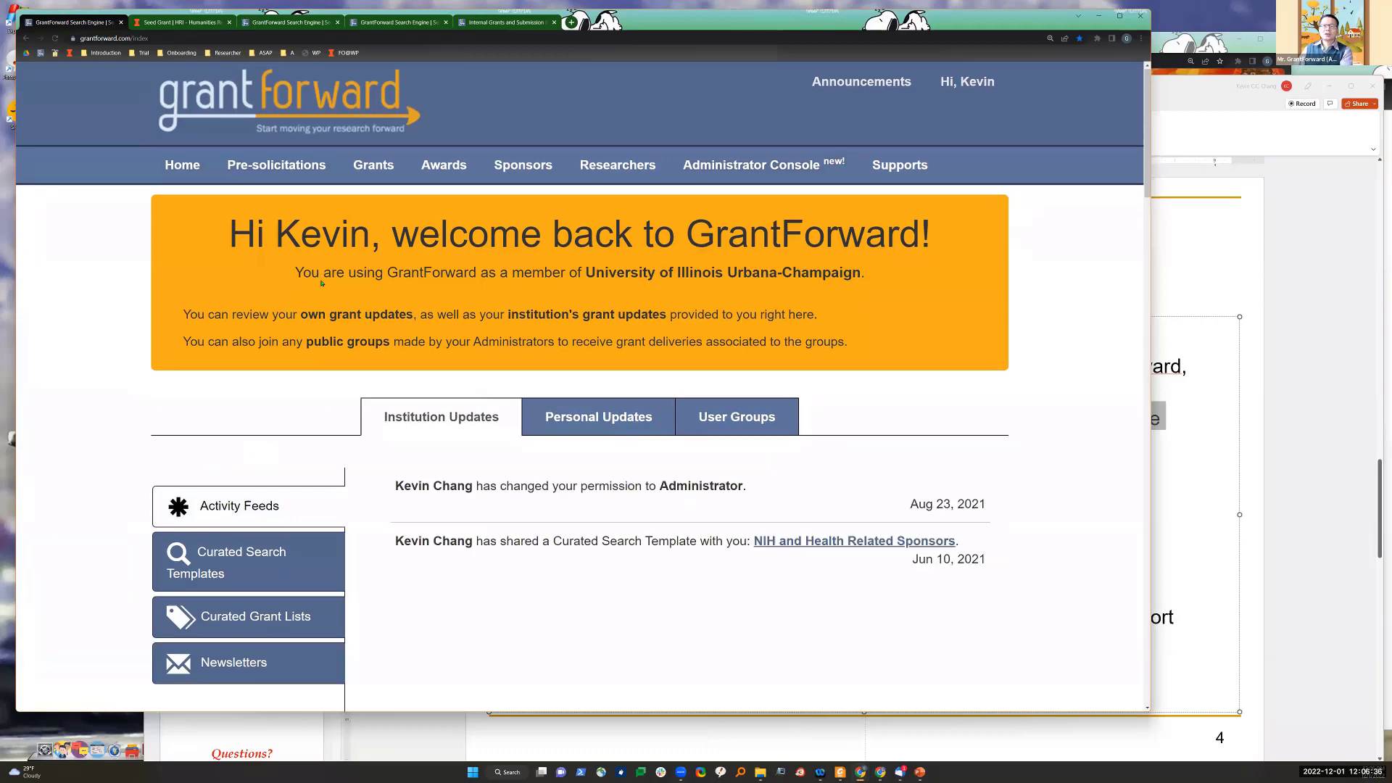
{"action": "scroll", "coordinate": [322, 285], "scroll_direction": "down", "scroll_amount": 5}
{"action": "scroll", "coordinate": [320, 276], "scroll_direction": "down", "scroll_amount": 4}
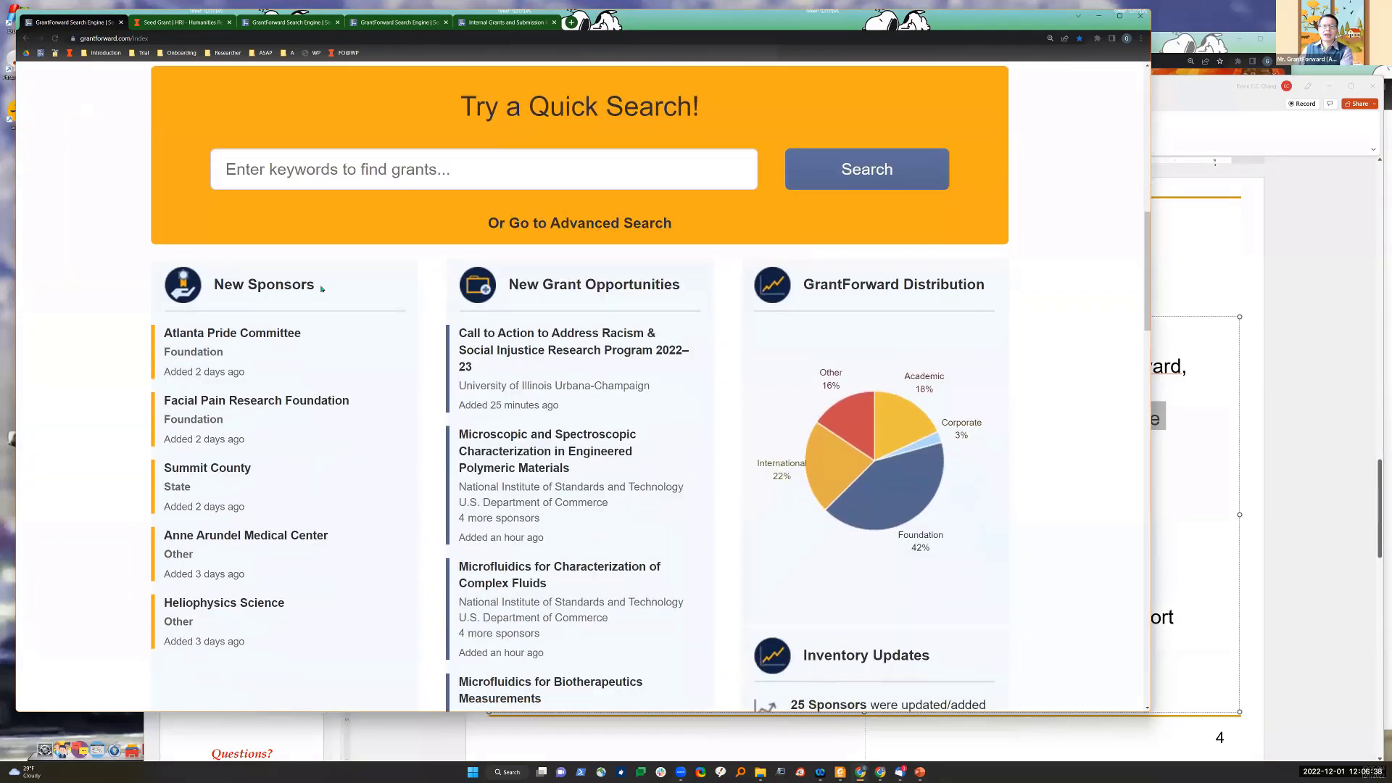
Step: Highlight the New Sponsors and New Grant Opportunities headings and the added dates of the first four new sponsors
{"action": "left_click_drag", "start_coordinate": [325, 253], "coordinate": [220, 253]}
{"action": "left_click_drag", "start_coordinate": [694, 249], "coordinate": [518, 250]}
{"action": "left_click_drag", "start_coordinate": [351, 276], "coordinate": [211, 256]}
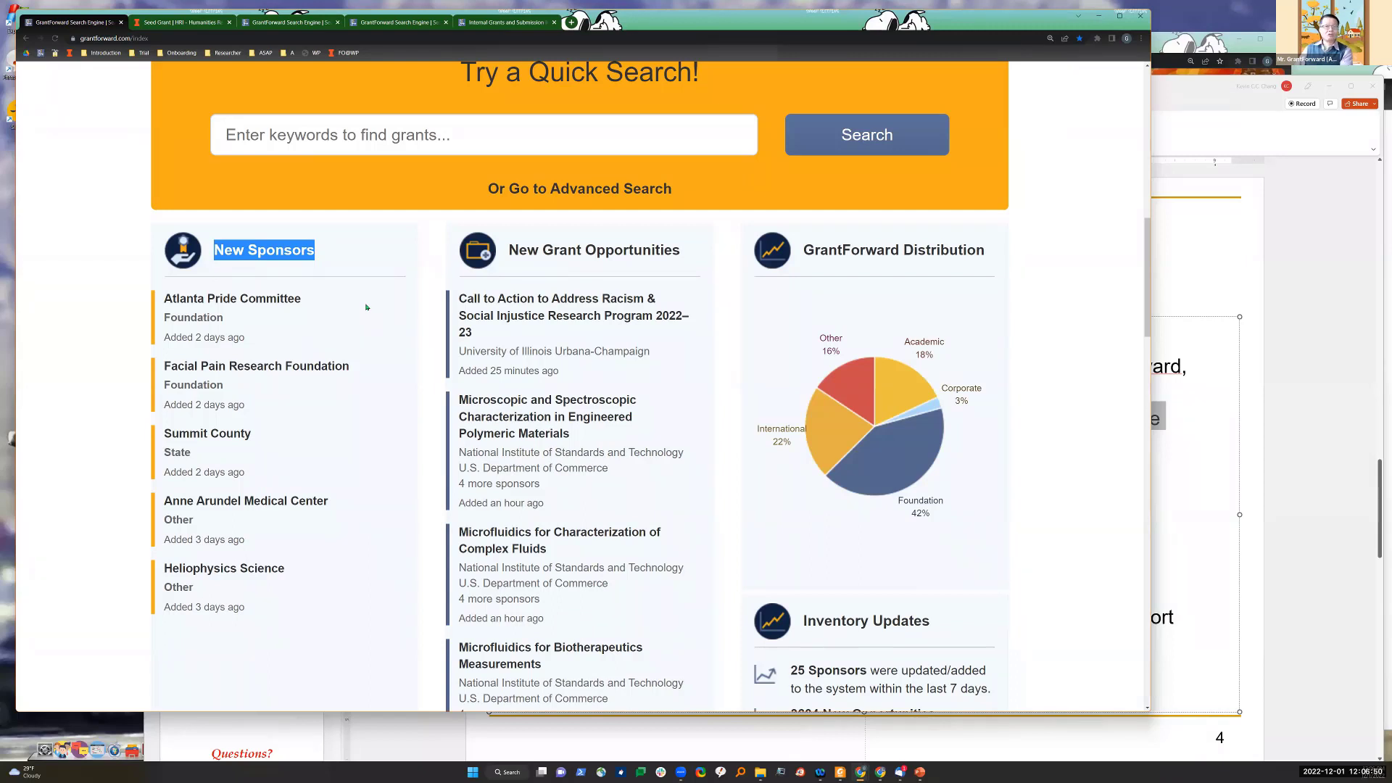
{"action": "left_click_drag", "start_coordinate": [248, 338], "coordinate": [161, 342]}
{"action": "left_click_drag", "start_coordinate": [247, 405], "coordinate": [164, 424]}
{"action": "left_click_drag", "start_coordinate": [246, 472], "coordinate": [161, 474]}
{"action": "left_click_drag", "start_coordinate": [246, 540], "coordinate": [147, 549]}
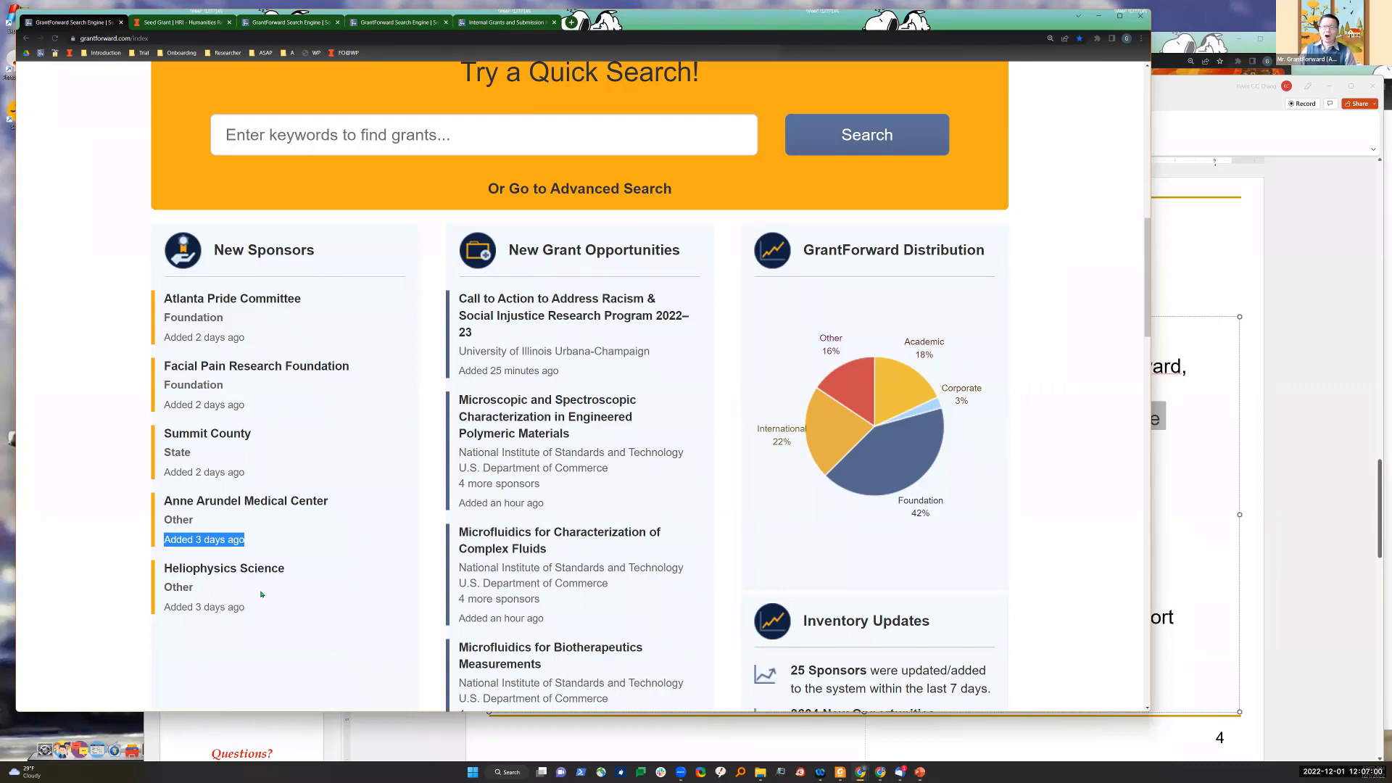
Step: Highlight the New Grant Opportunities heading and the added times of the first two grants in that section
{"action": "left_click", "coordinate": [635, 256]}
{"action": "left_click_drag", "start_coordinate": [680, 251], "coordinate": [508, 251]}
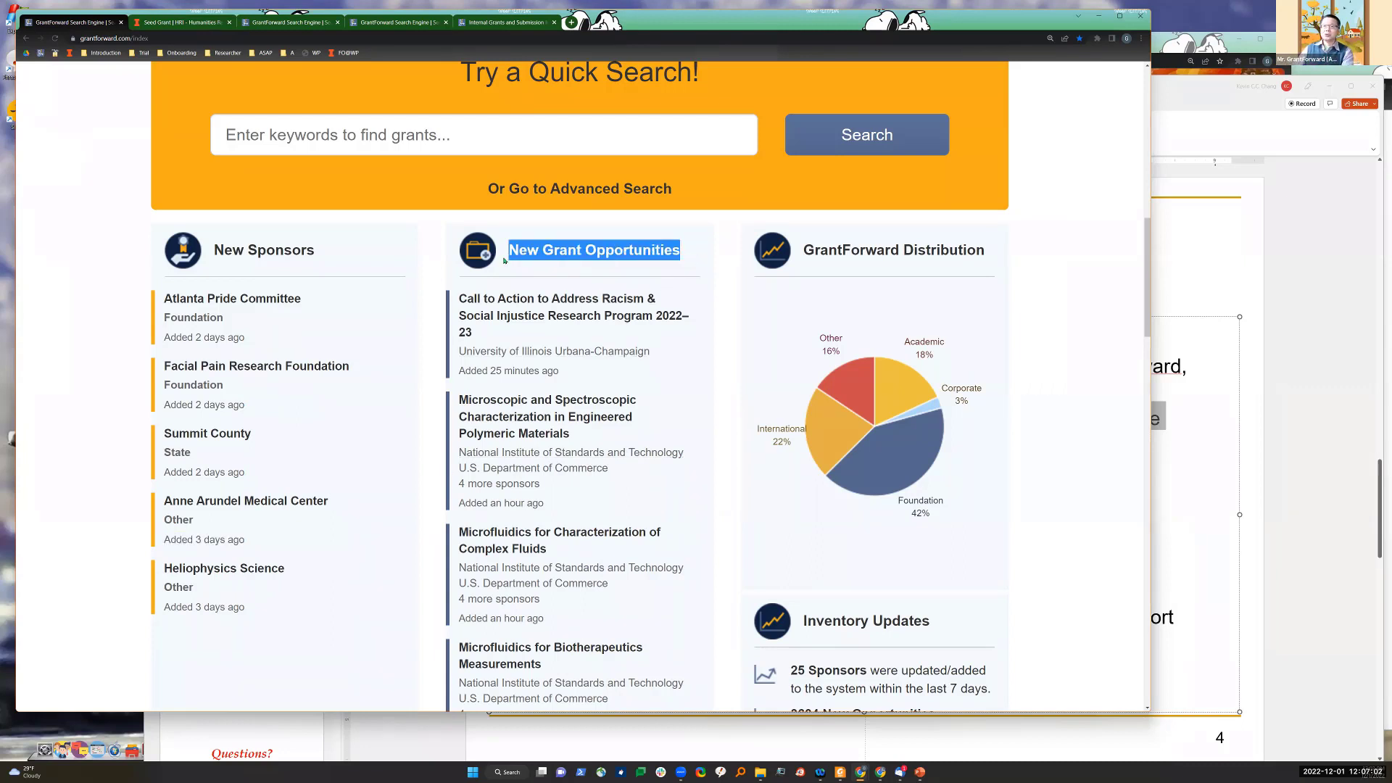
{"action": "scroll", "coordinate": [568, 378], "scroll_direction": "down", "scroll_amount": 3}
{"action": "scroll", "coordinate": [569, 378], "scroll_direction": "up", "scroll_amount": 5}
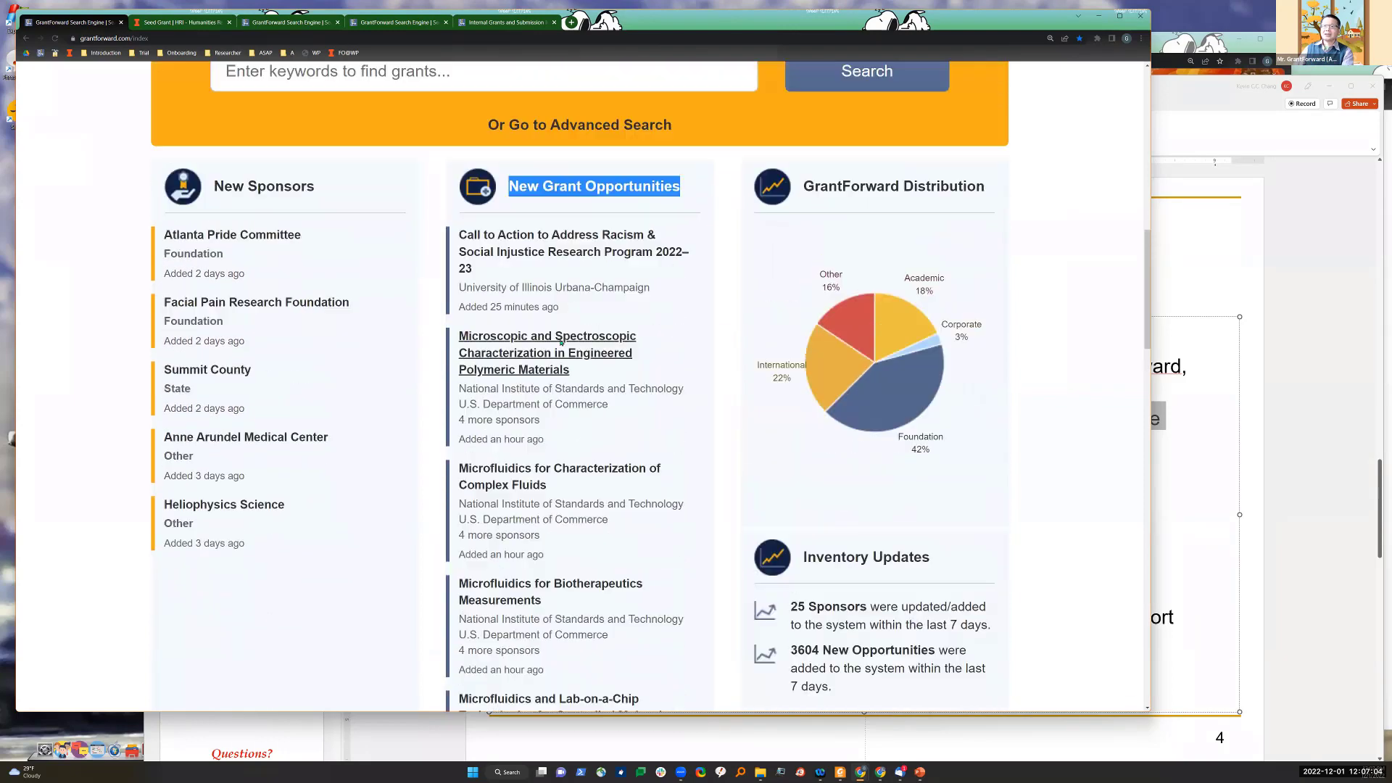
{"action": "left_click_drag", "start_coordinate": [559, 506], "coordinate": [471, 508]}
{"action": "scroll", "coordinate": [492, 521], "scroll_direction": "down", "scroll_amount": 3}
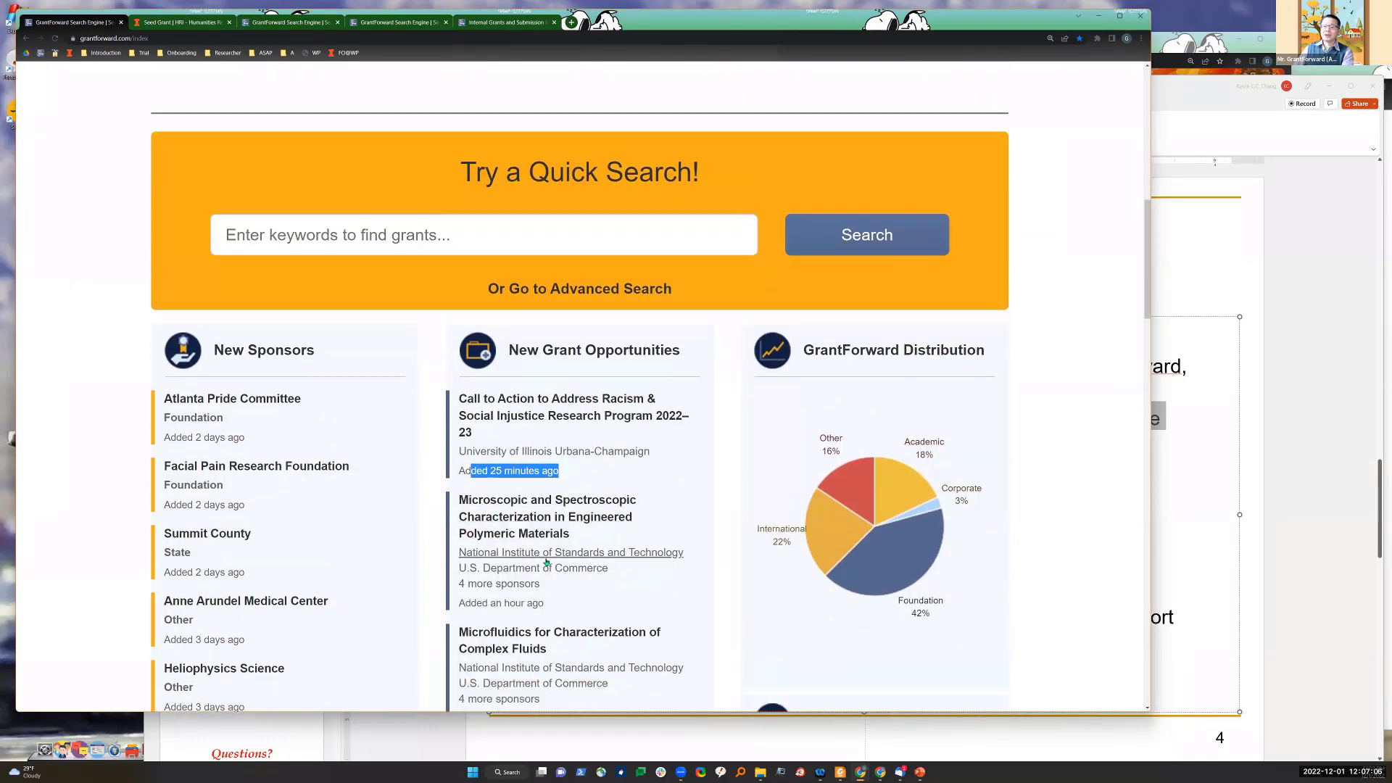
{"action": "left_click_drag", "start_coordinate": [544, 457], "coordinate": [458, 458]}
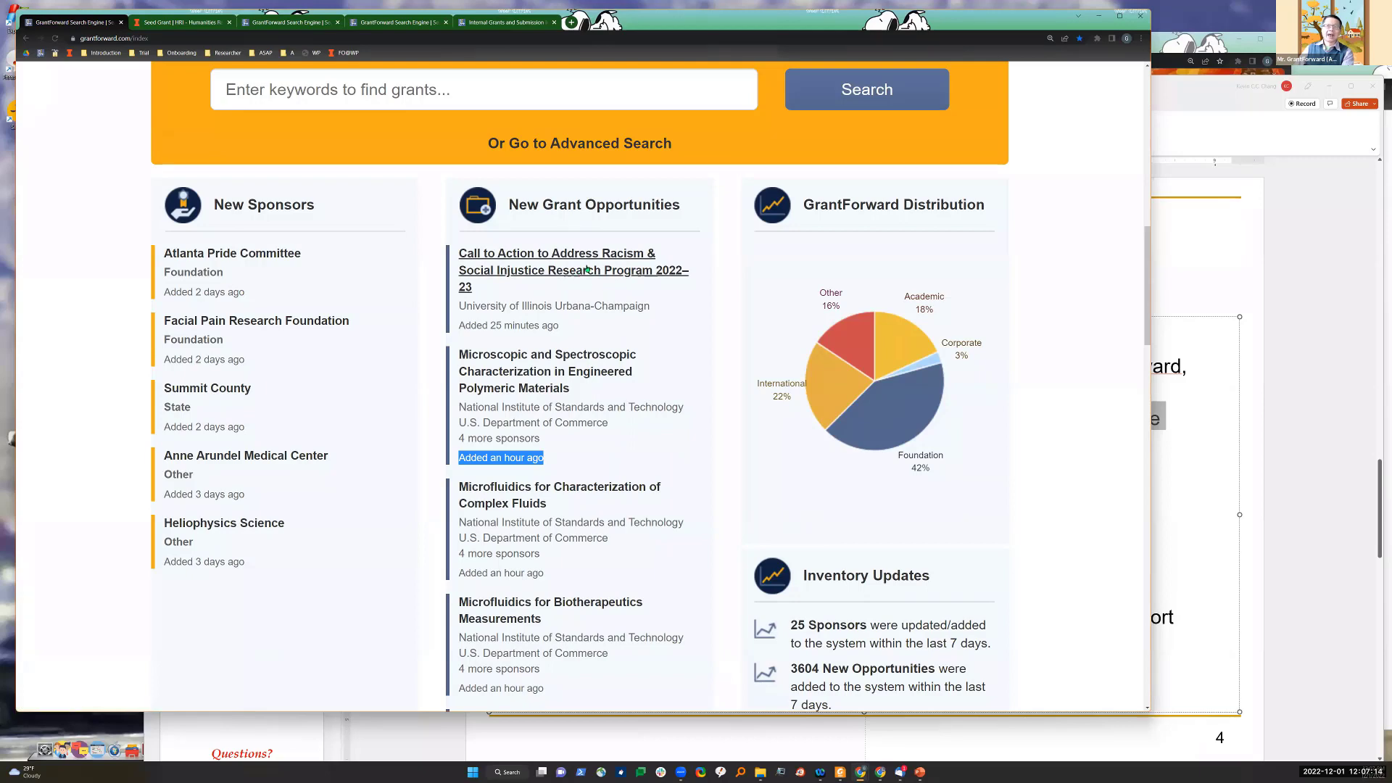
Step: Review the remaining new grants and the Inventory Updates section, and return to the "You also asked …" slide in PowerPoint
{"action": "scroll", "coordinate": [616, 269], "scroll_direction": "down", "scroll_amount": 2}
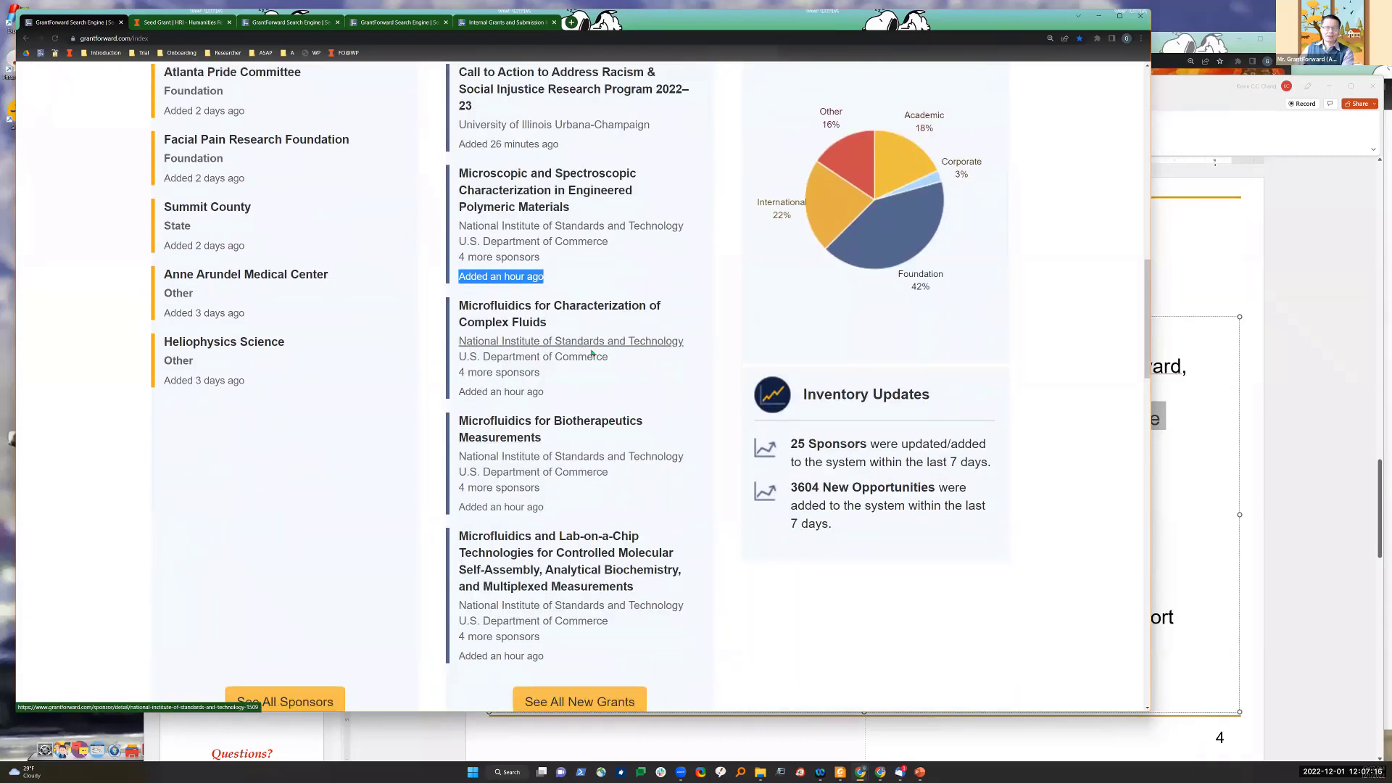
{"action": "scroll", "coordinate": [566, 262], "scroll_direction": "down", "scroll_amount": 1}
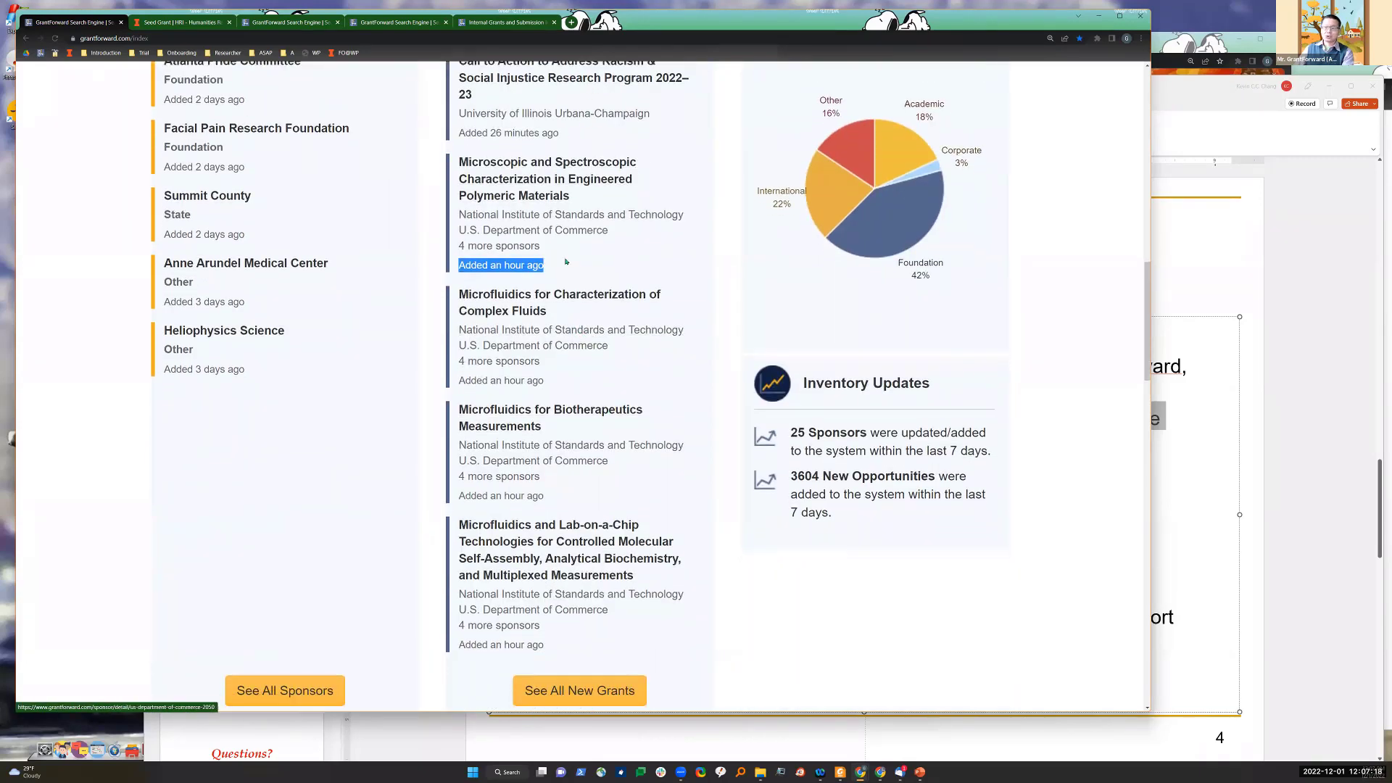
{"action": "scroll", "coordinate": [566, 261], "scroll_direction": "down", "scroll_amount": 3}
{"action": "scroll", "coordinate": [566, 262], "scroll_direction": "up", "scroll_amount": 10}
{"action": "key", "text": "alt+Tab"}
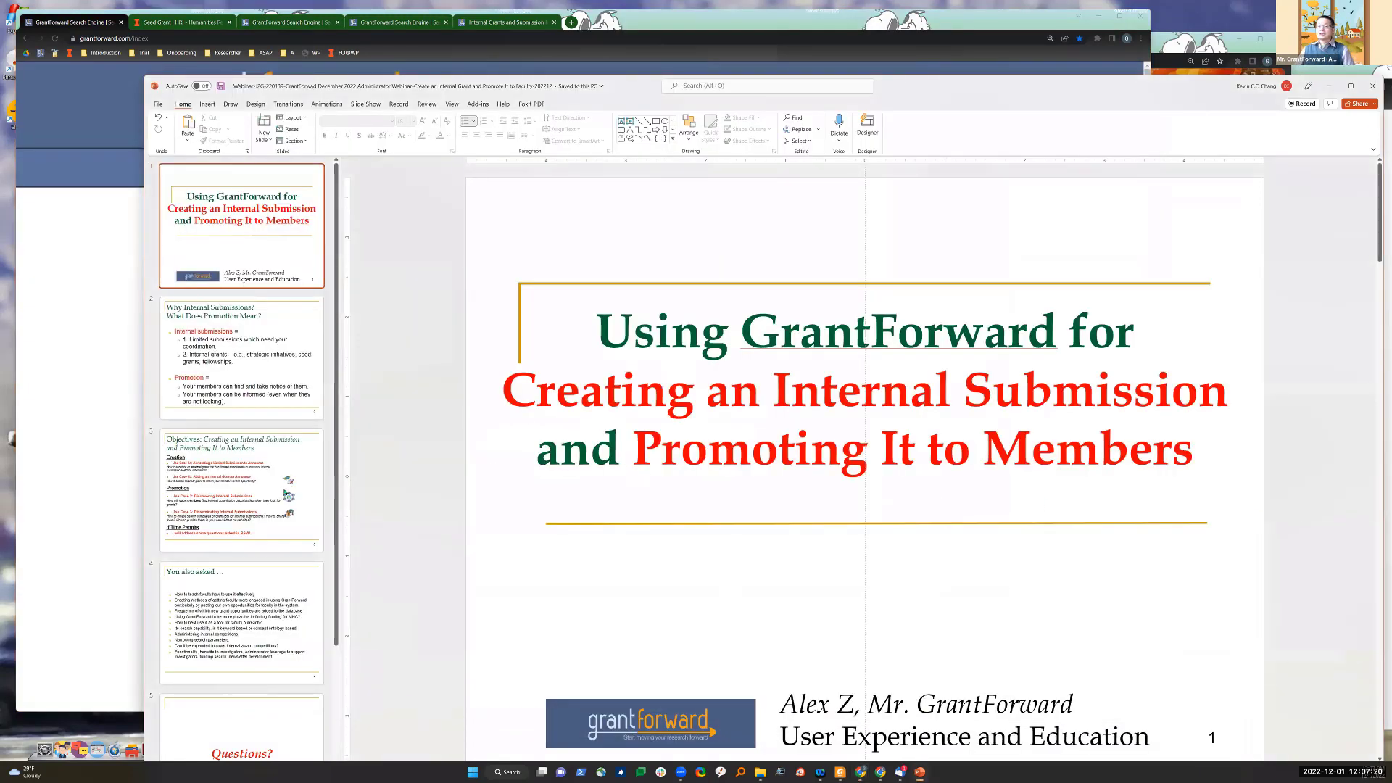
{"action": "left_click", "coordinate": [261, 565]}
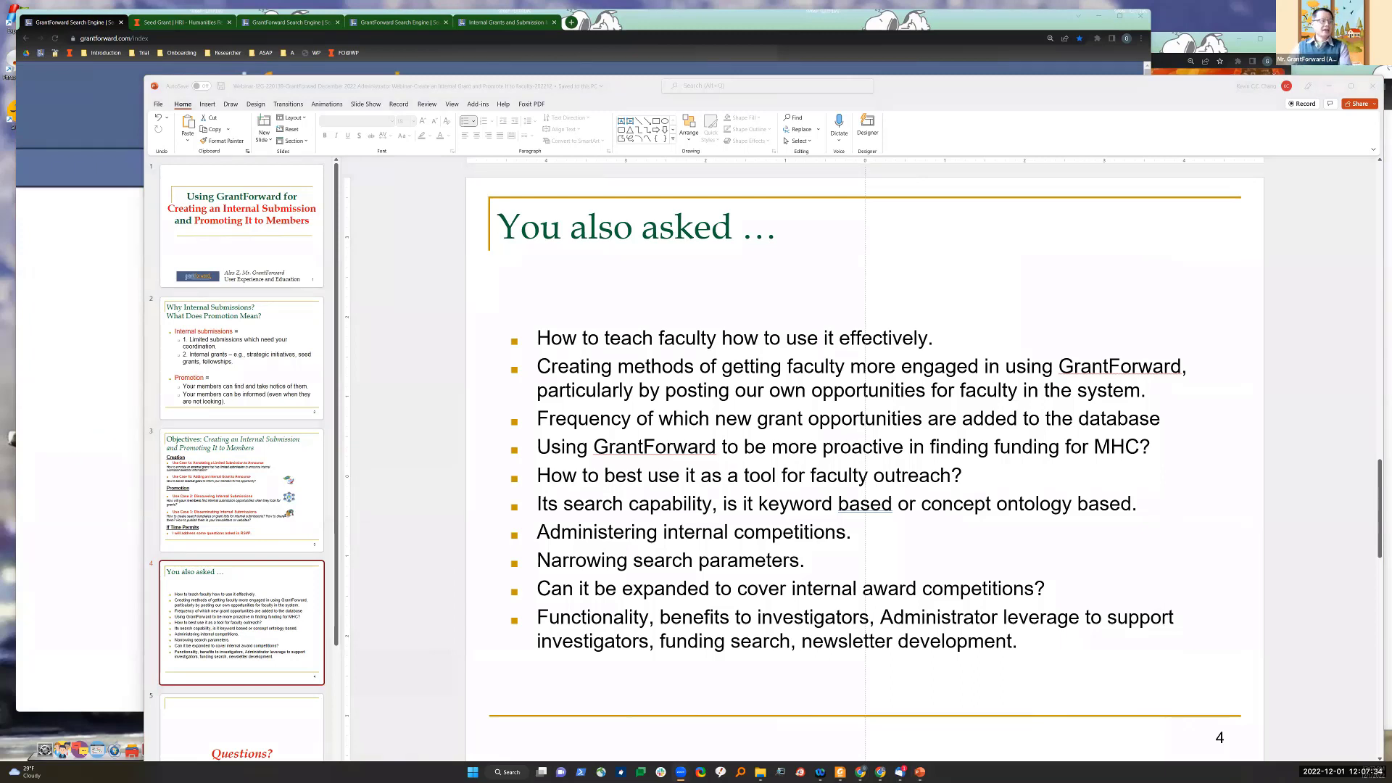
Step: Switch to GrantForward in the browser, sign out of the administrator account, and go back to the public homepage
{"action": "left_click", "coordinate": [147, 439]}
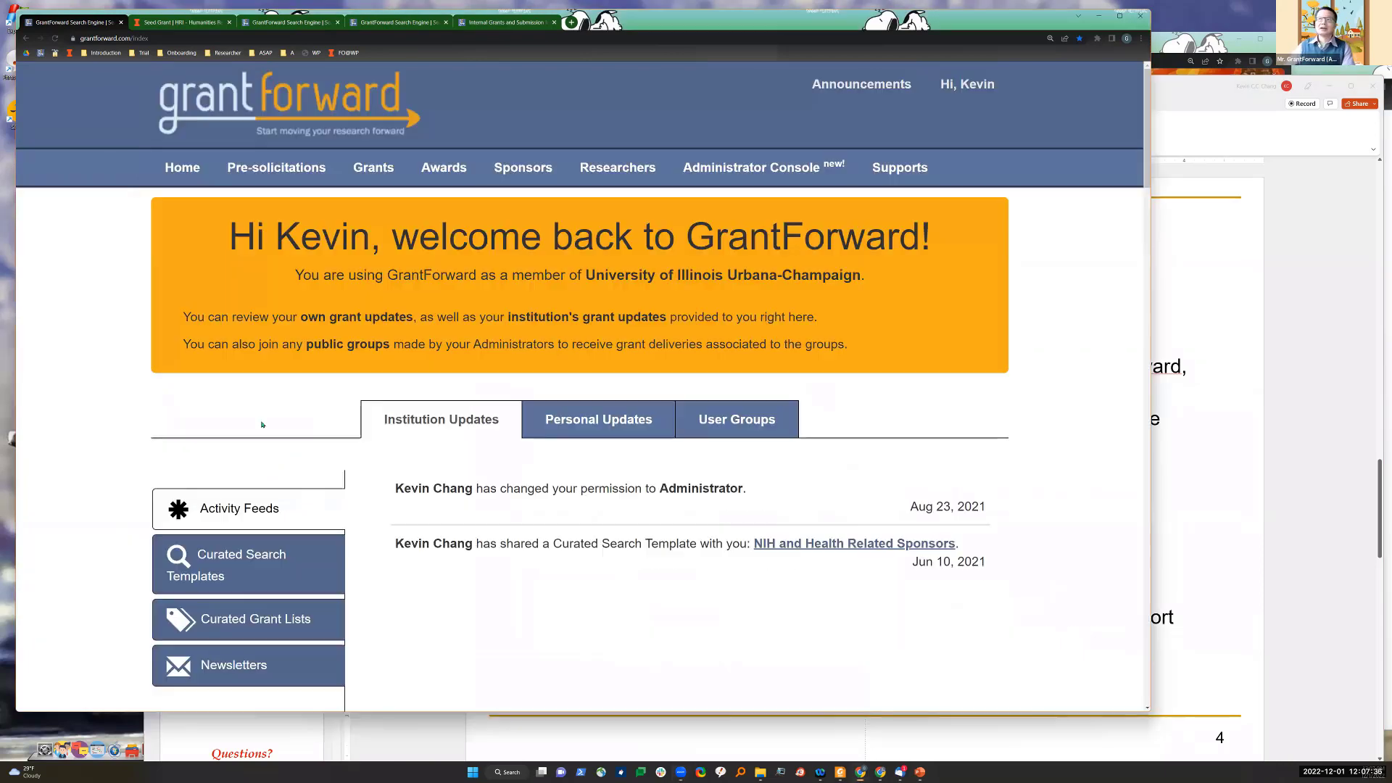
{"action": "left_click", "coordinate": [967, 84]}
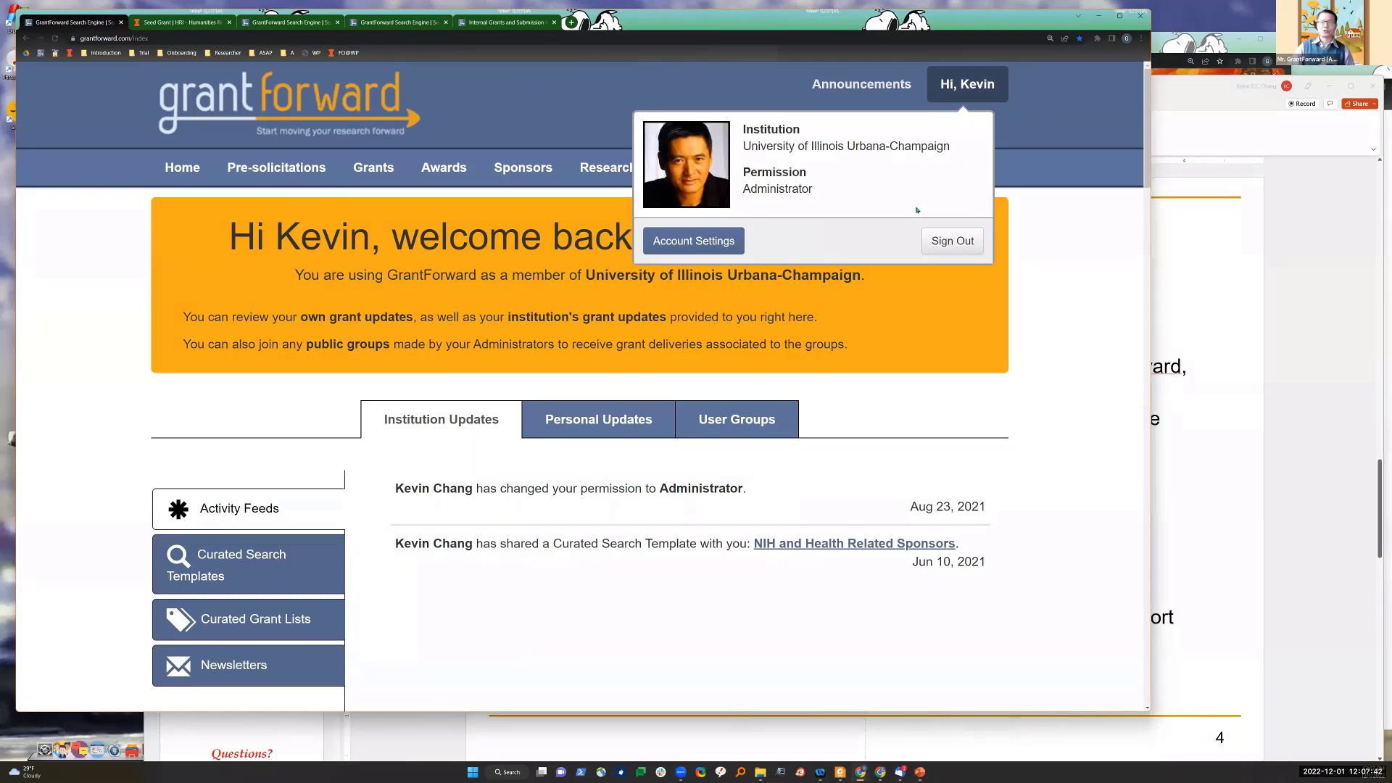
{"action": "left_click", "coordinate": [942, 239]}
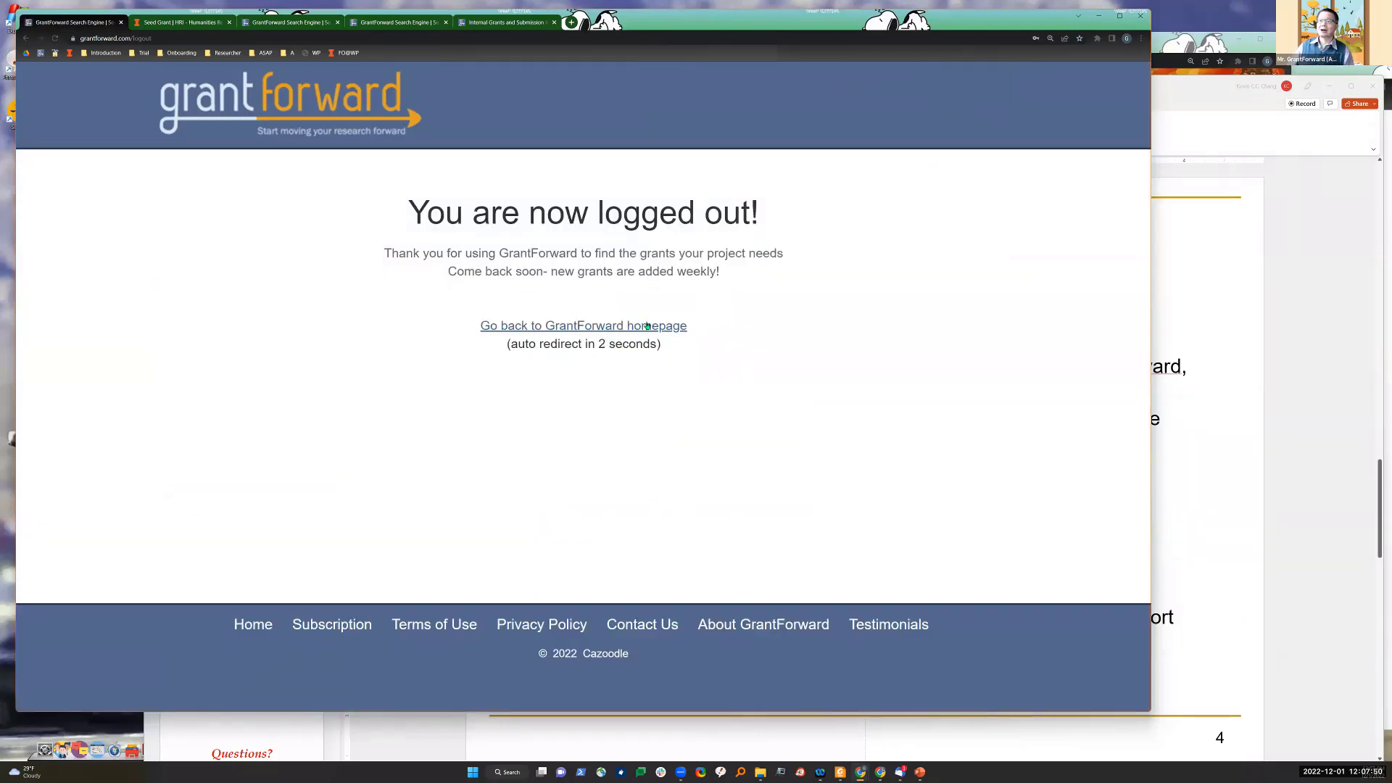
{"action": "left_click", "coordinate": [677, 325]}
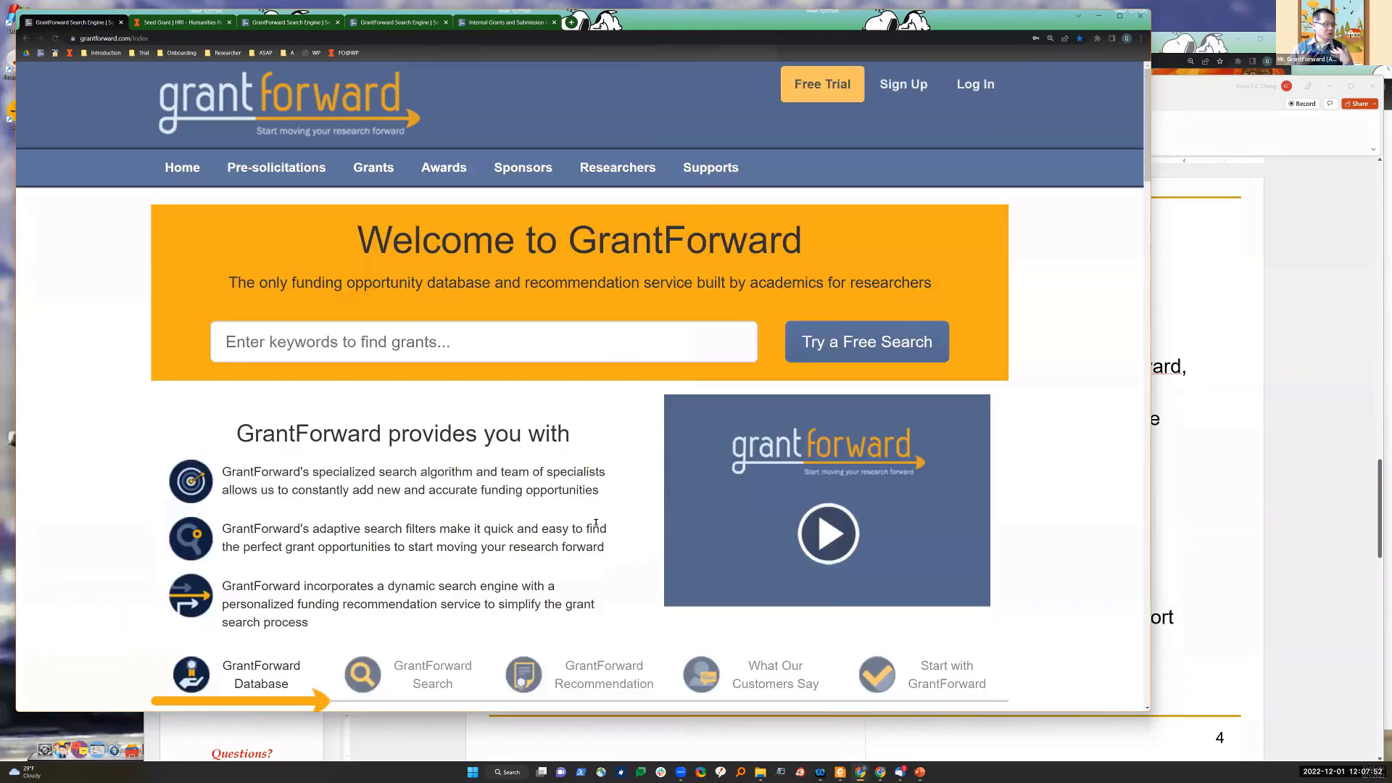